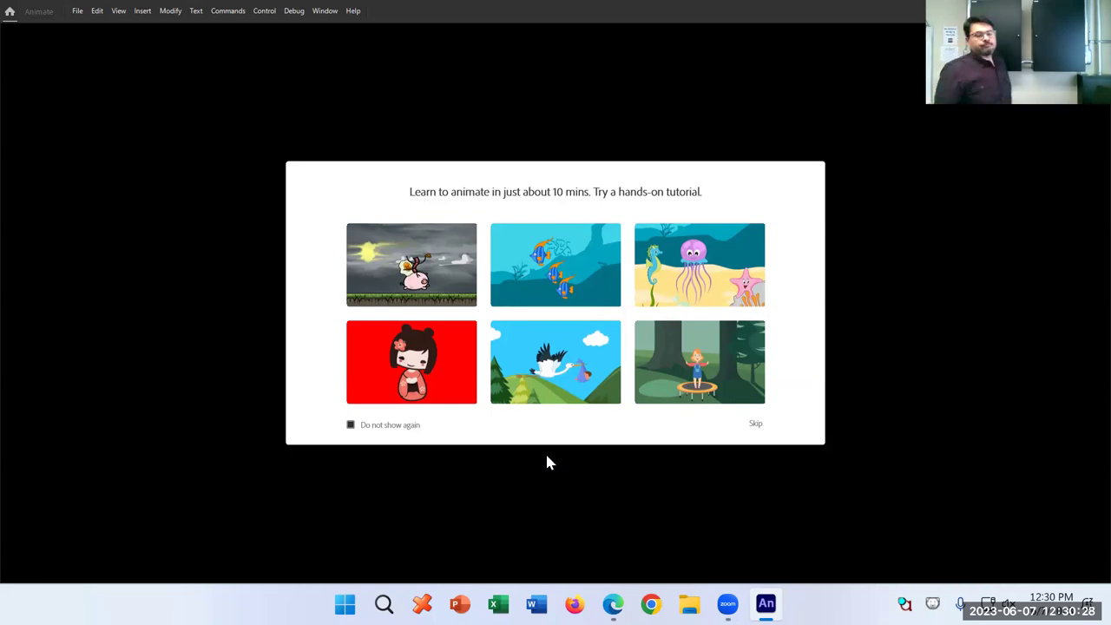
# Open the hands-on tutorial with the red-background kimono doll and start its guided tour
pyautogui.click(454, 360)
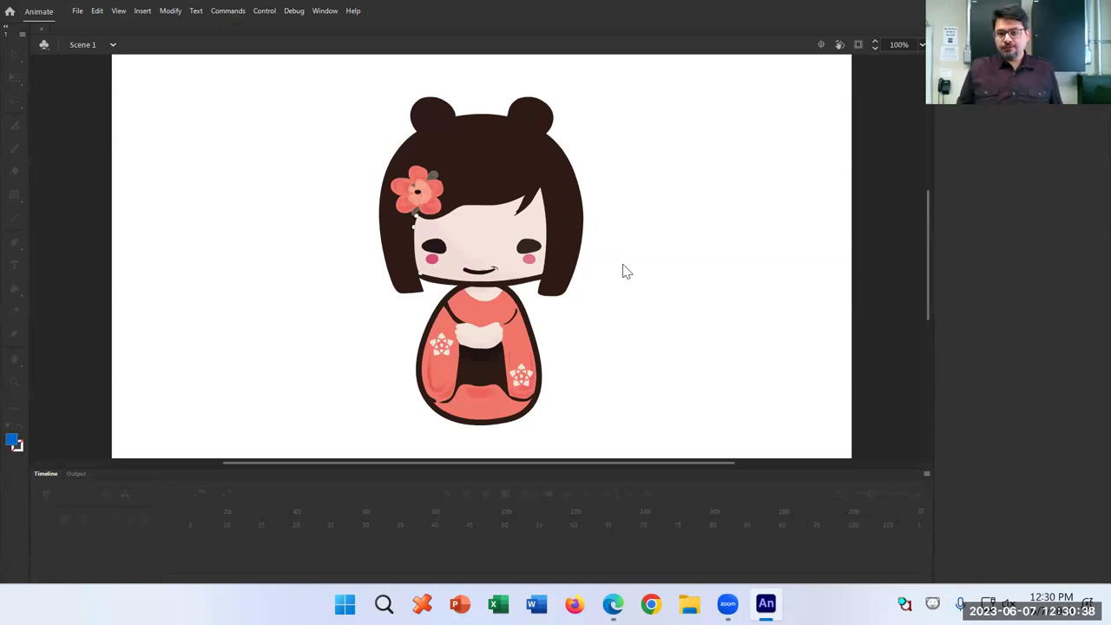
pyautogui.hotkey('ctrl', '-')
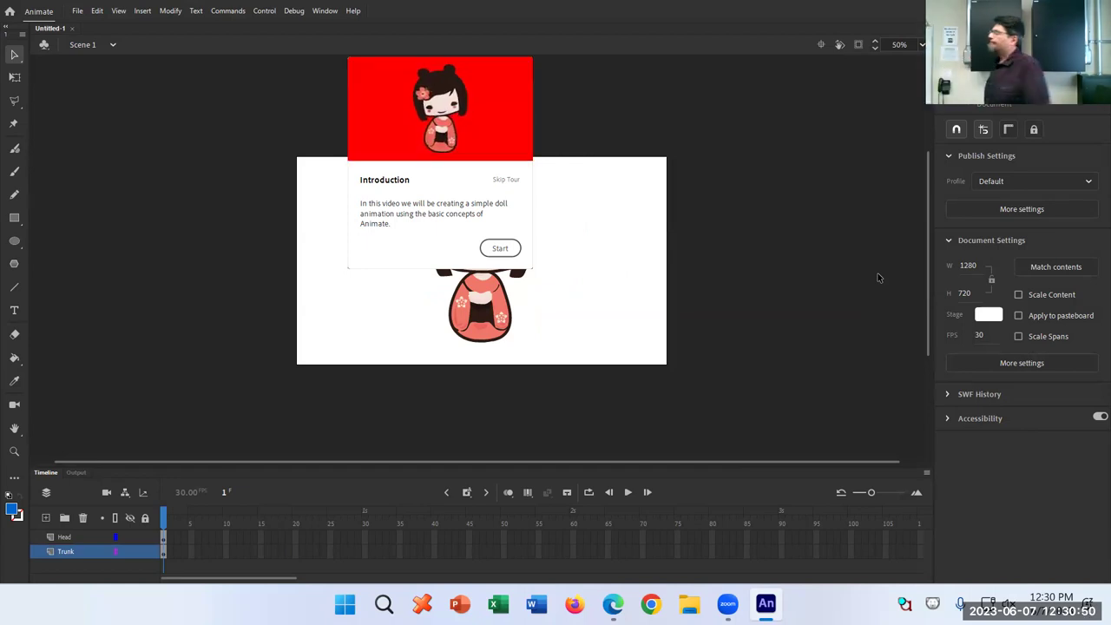
pyautogui.click(500, 249)
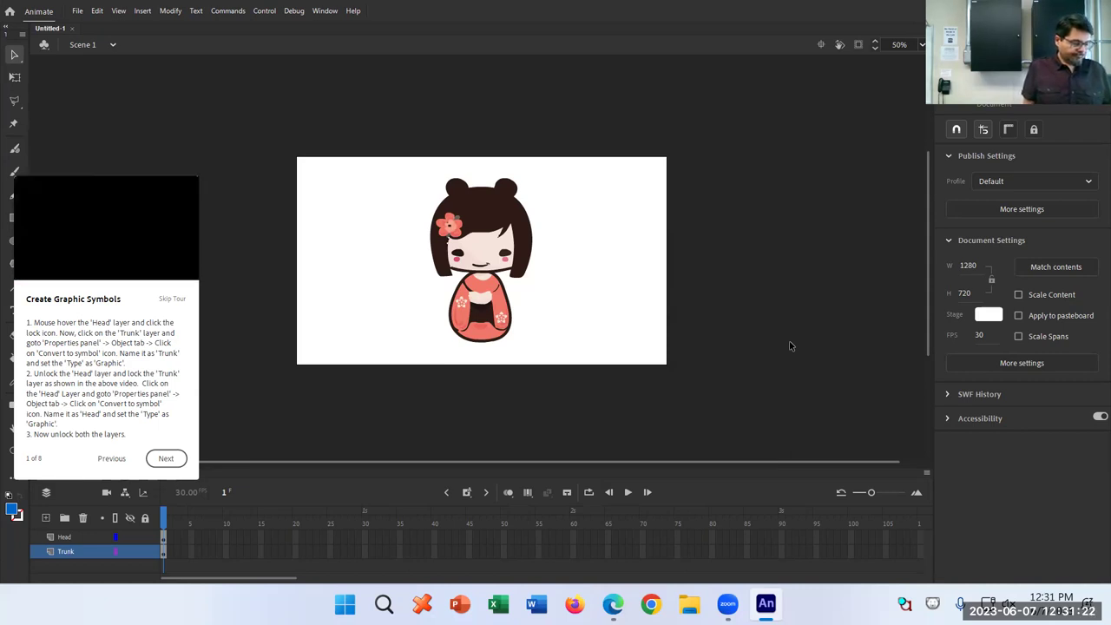
# Convert the doll's head on the stage to a Graphic symbol named "head"
pyautogui.click(469, 217)
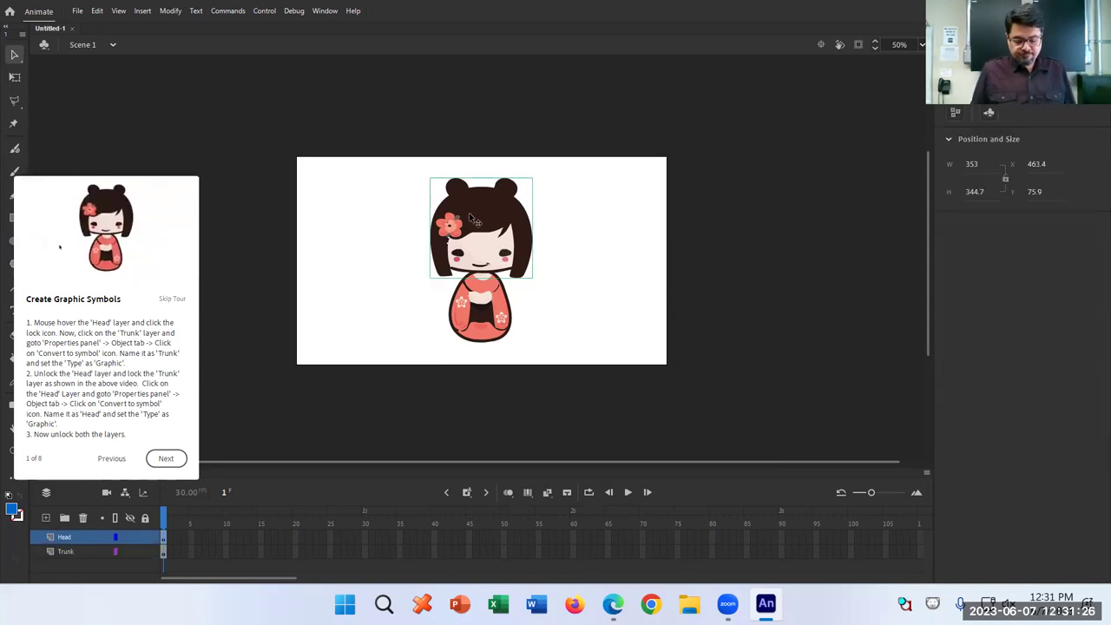
pyautogui.press('F8')
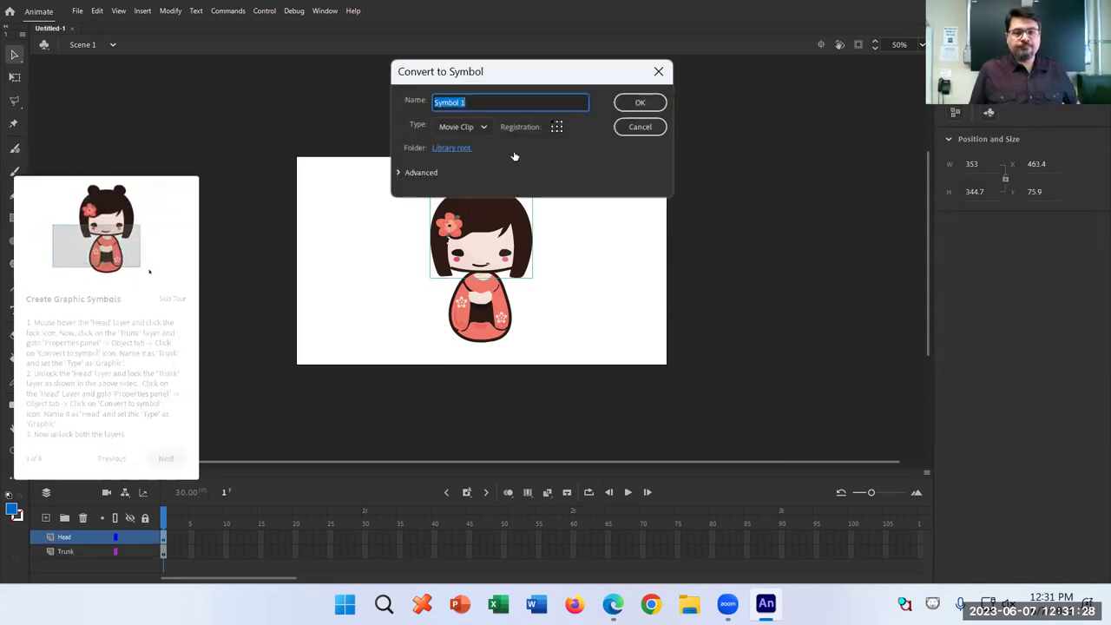
pyautogui.write('head')
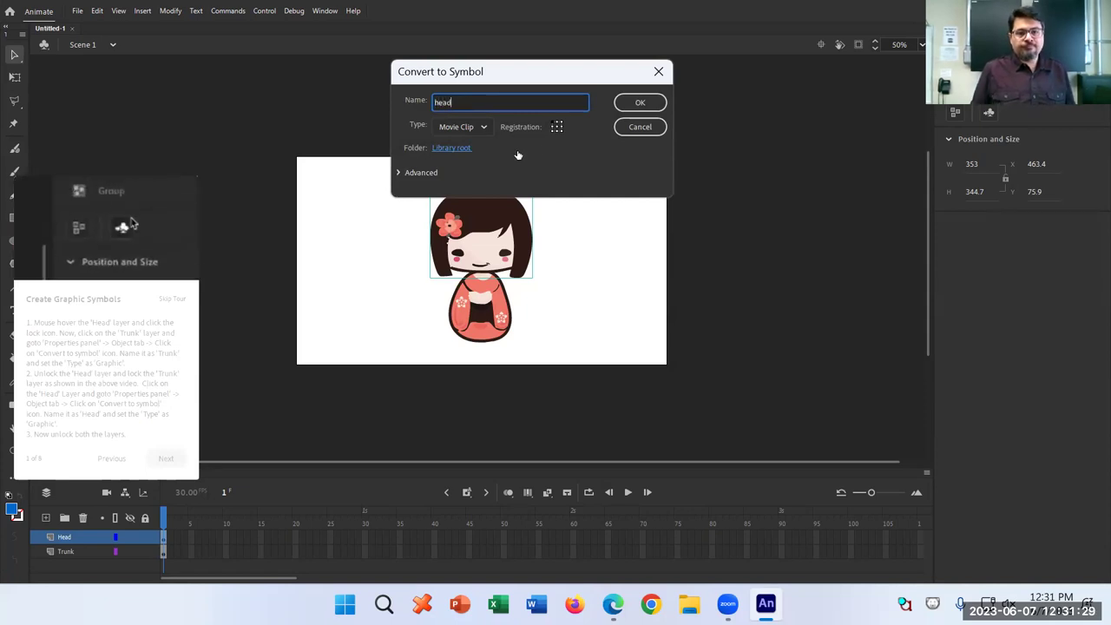
pyautogui.click(476, 126)
pyautogui.click(463, 176)
pyautogui.click(642, 104)
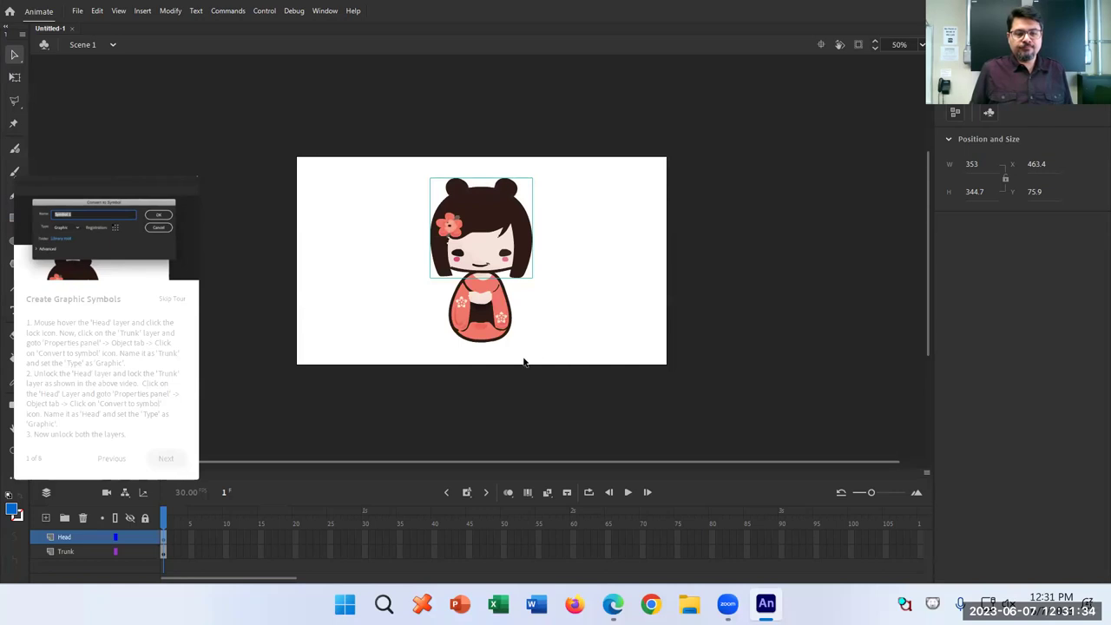
# Convert the doll's body on the Trunk layer to a Graphic symbol named "trunk"
pyautogui.click(509, 333)
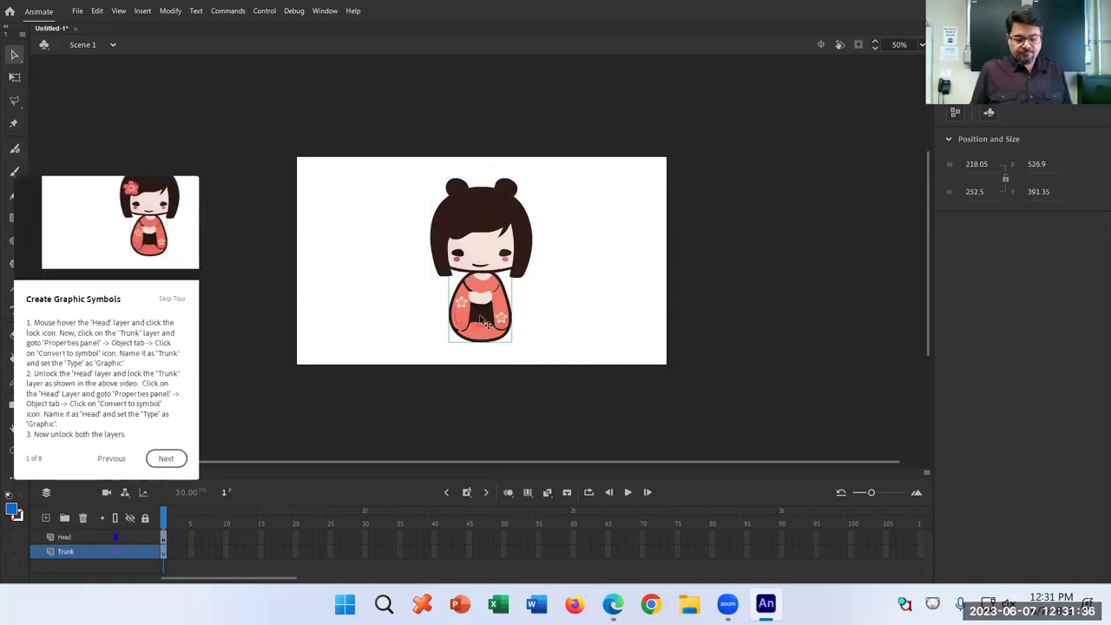
pyautogui.press('F8')
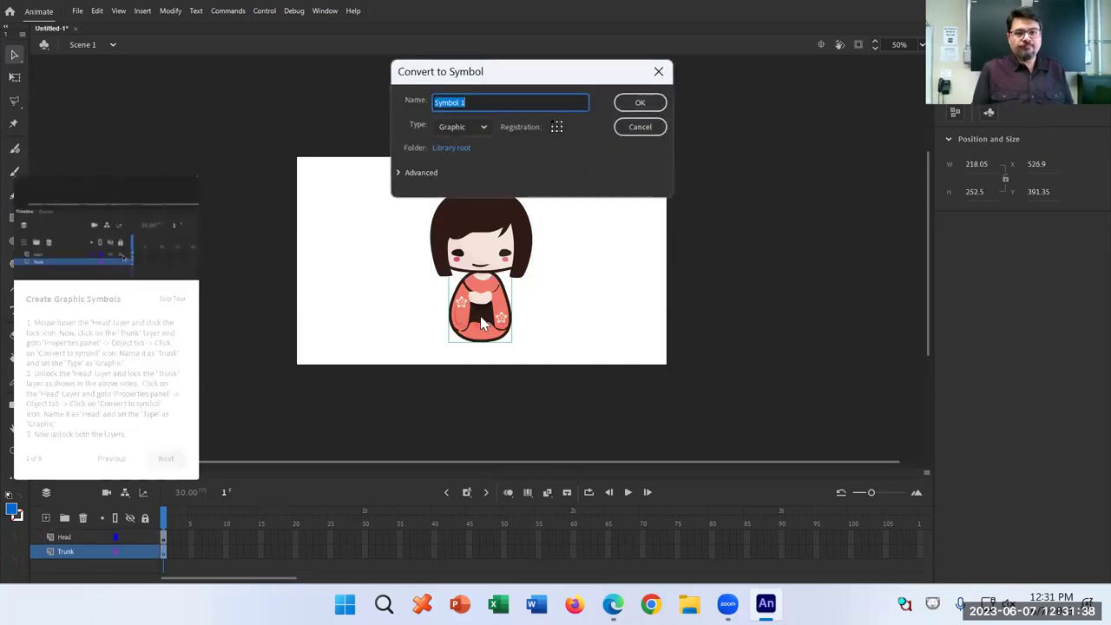
pyautogui.write('trunk')
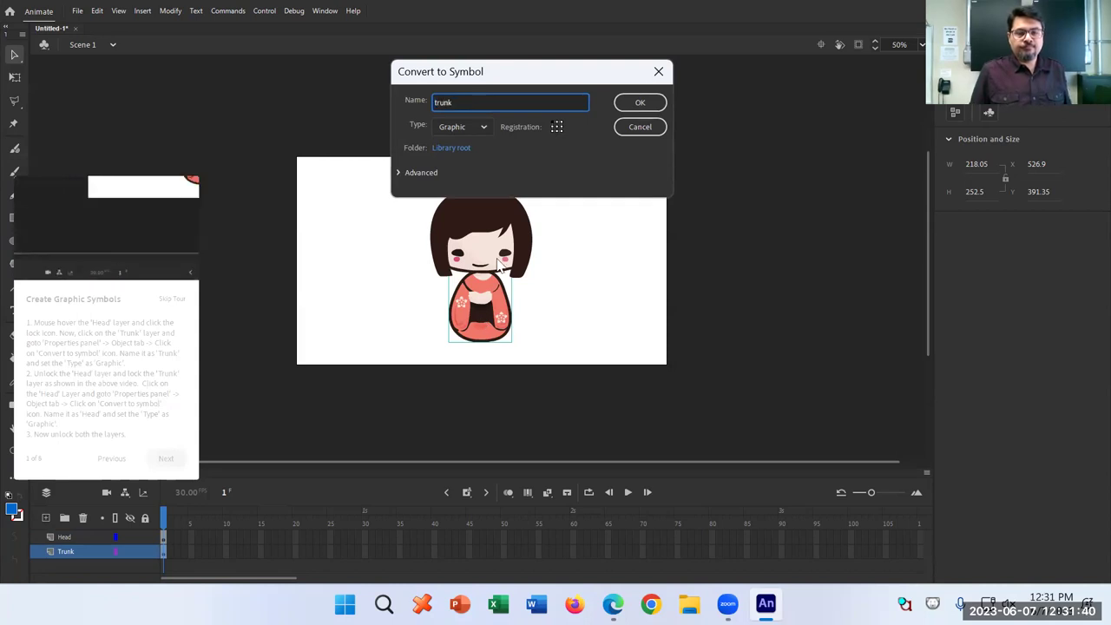
pyautogui.click(639, 103)
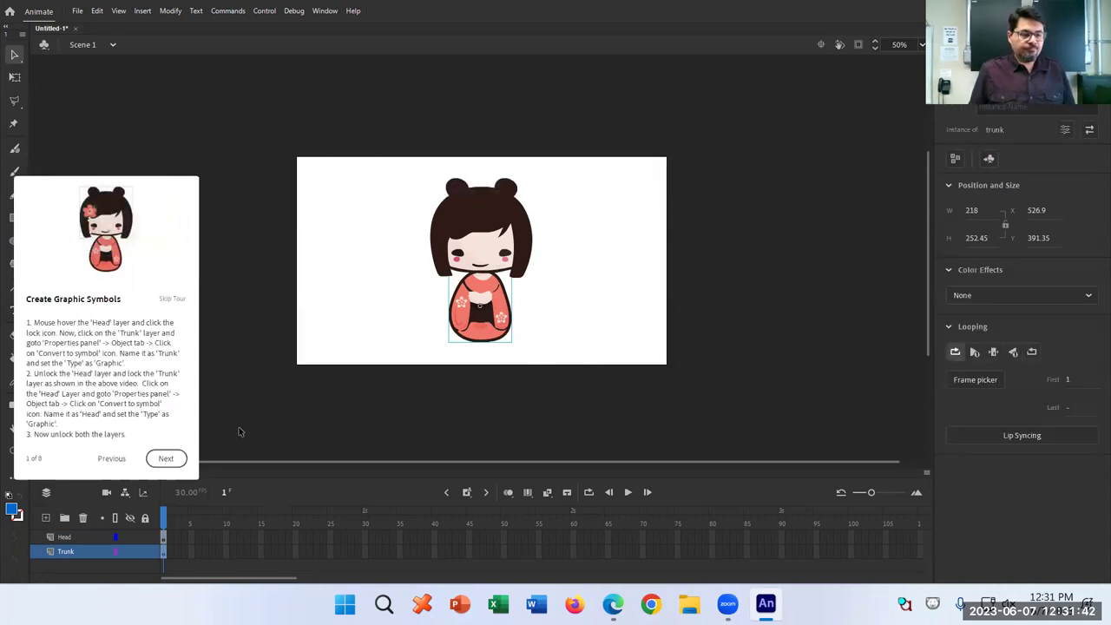
# Advance the tour and use Free Transform to move the head's transform point to its bottom middle and the trunk's to its top middle
pyautogui.click(169, 460)
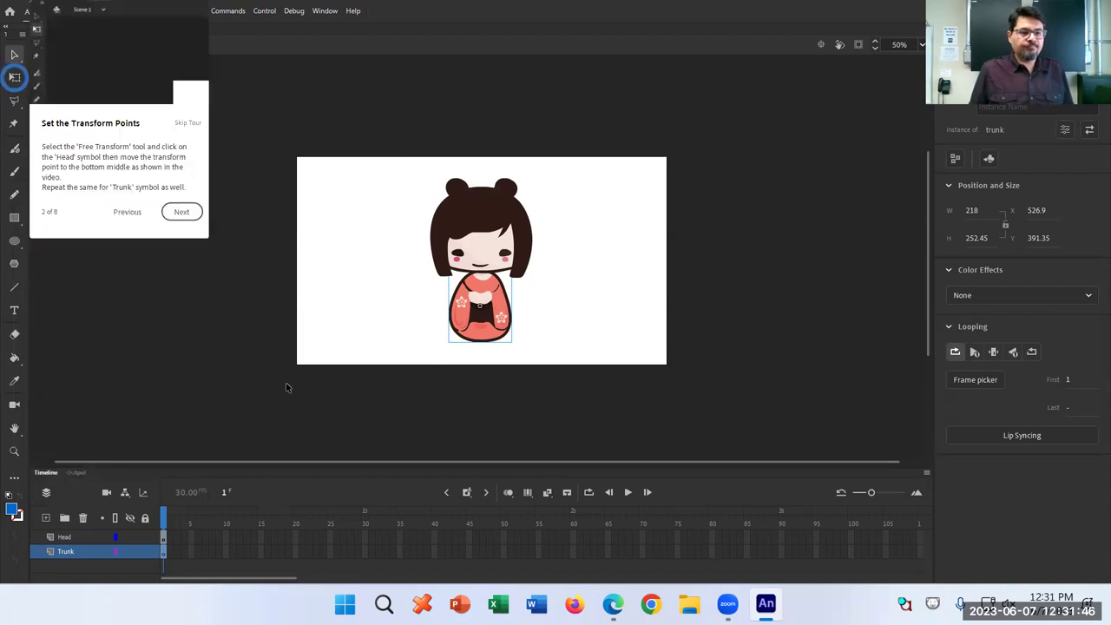
pyautogui.click(486, 222)
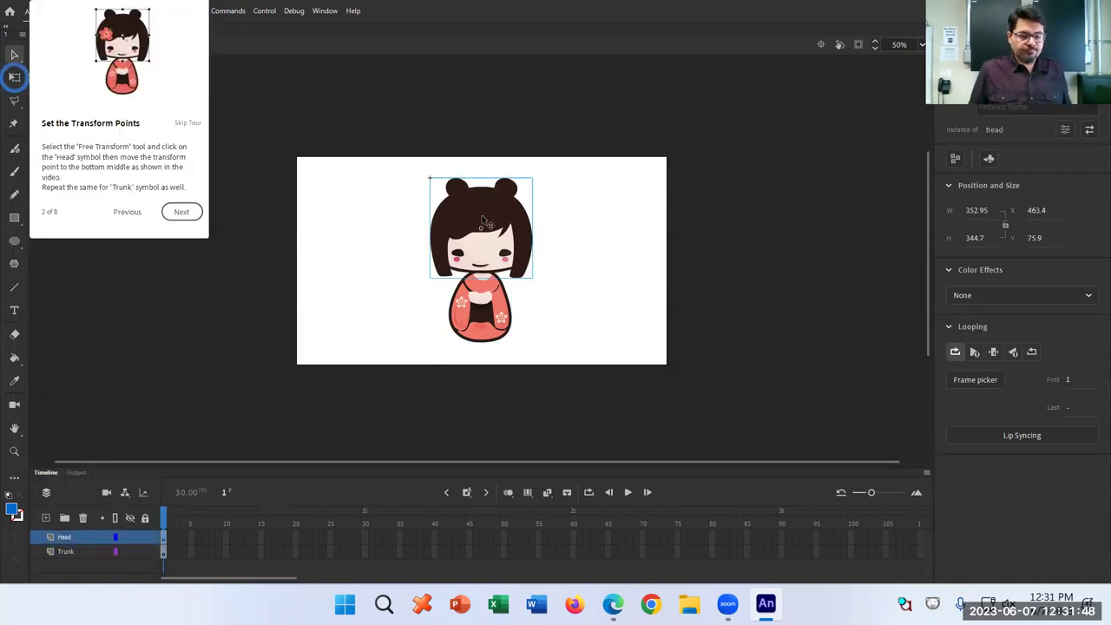
pyautogui.press('q')
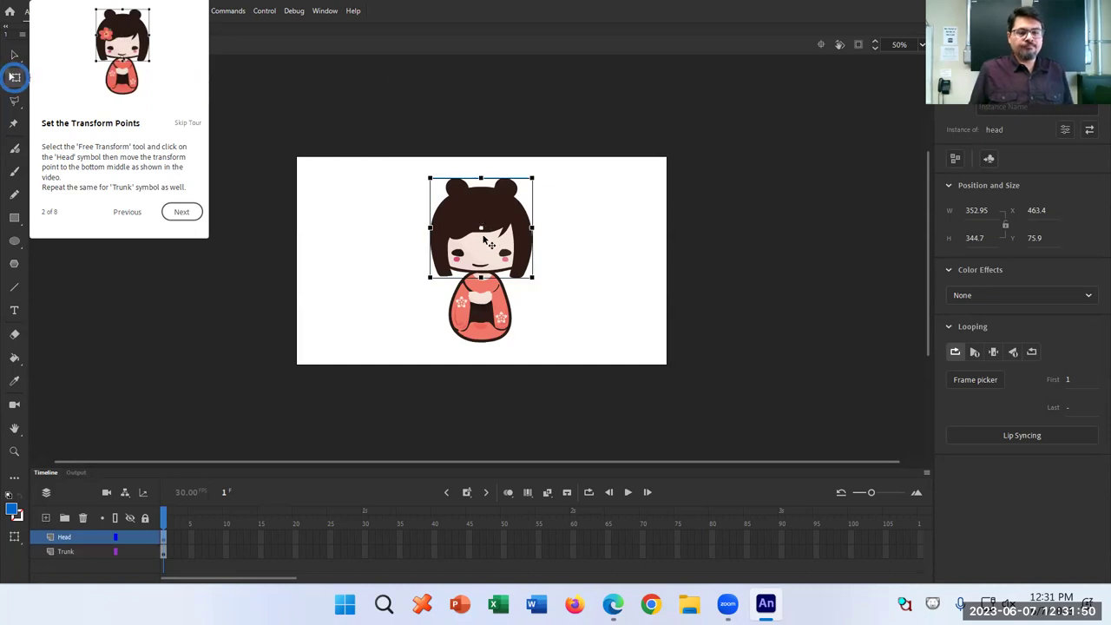
pyautogui.click(480, 305)
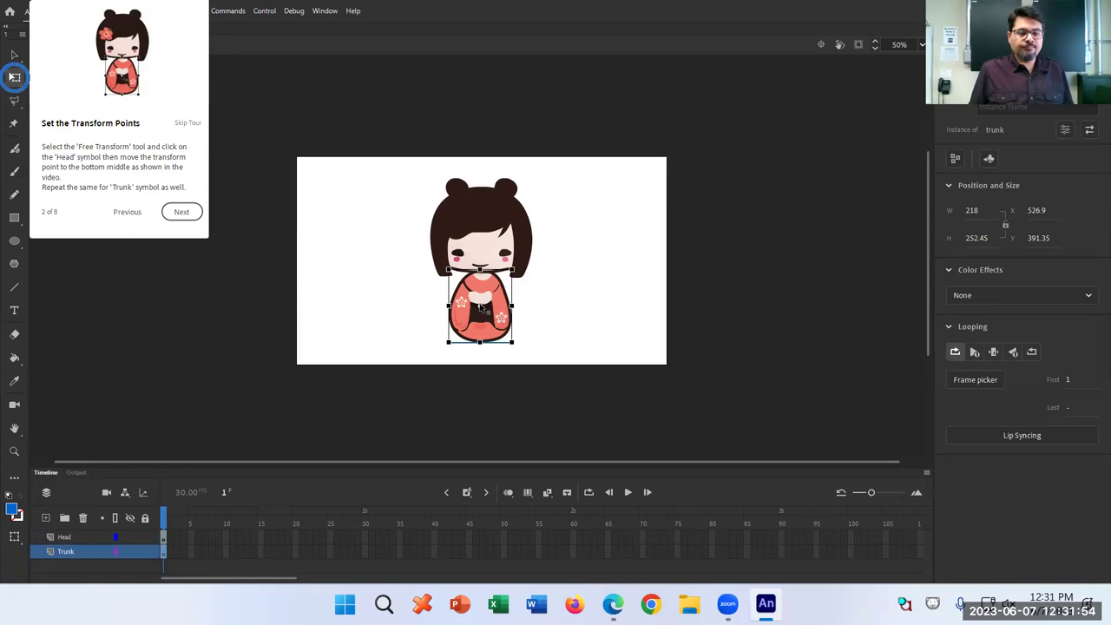
# Continue to the layer parenting lesson, show the parenting view and connect the Head layer to the Trunk layer as its parent
pyautogui.click(182, 212)
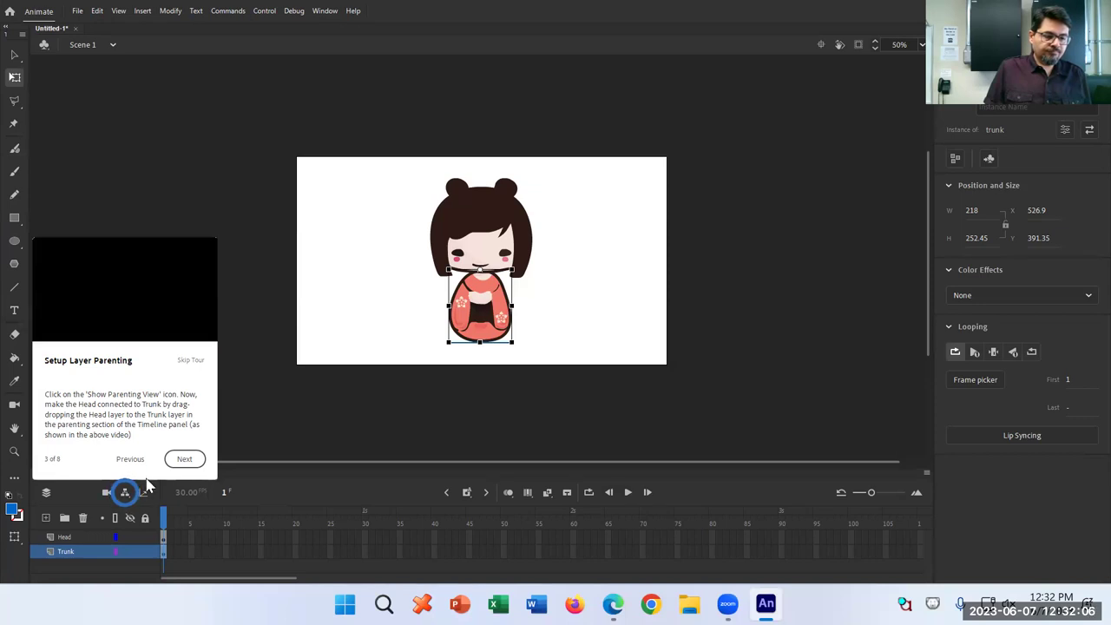
pyautogui.moveTo(164, 529); pyautogui.dragTo(207, 529)
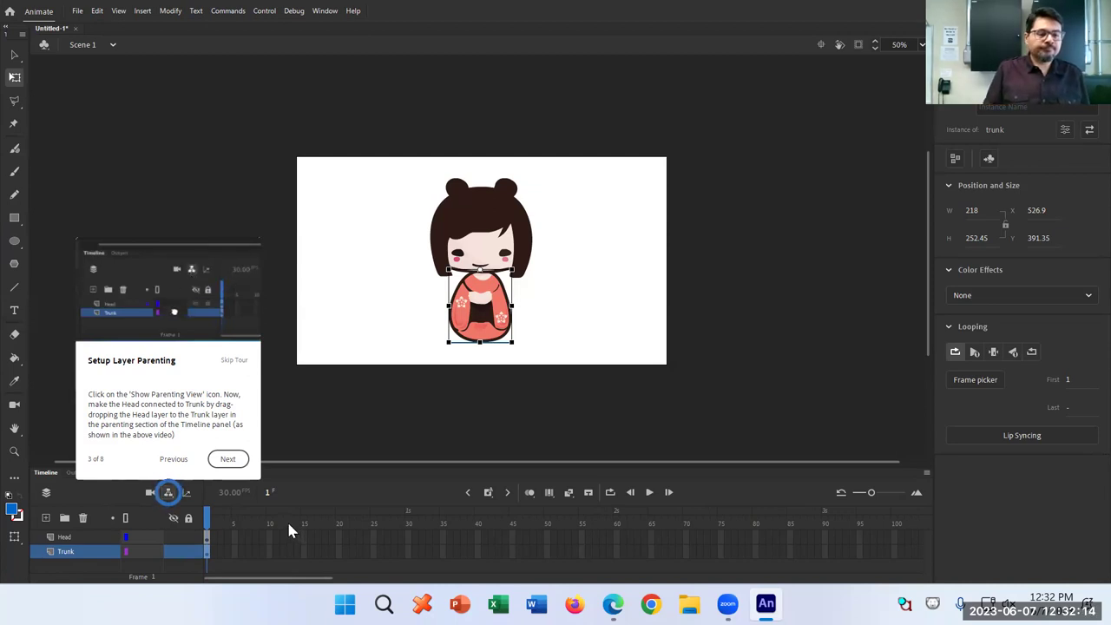
pyautogui.click(136, 542)
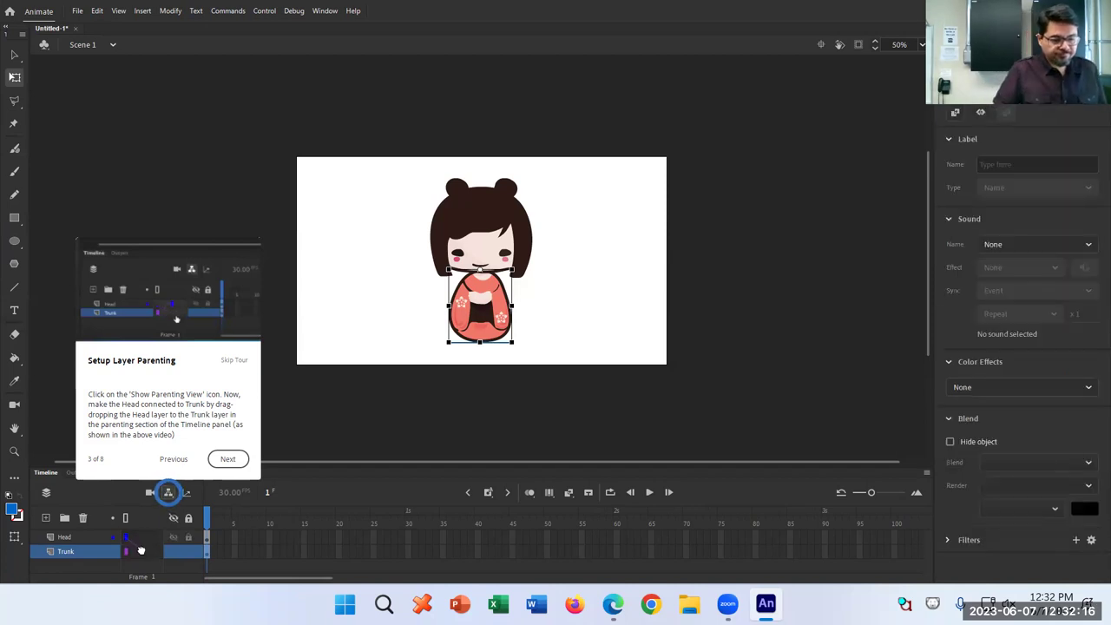
# Advance the tour to the poses lesson and rotate the head symbol to 15 degrees with the Transform settings on frame 1
pyautogui.click(231, 460)
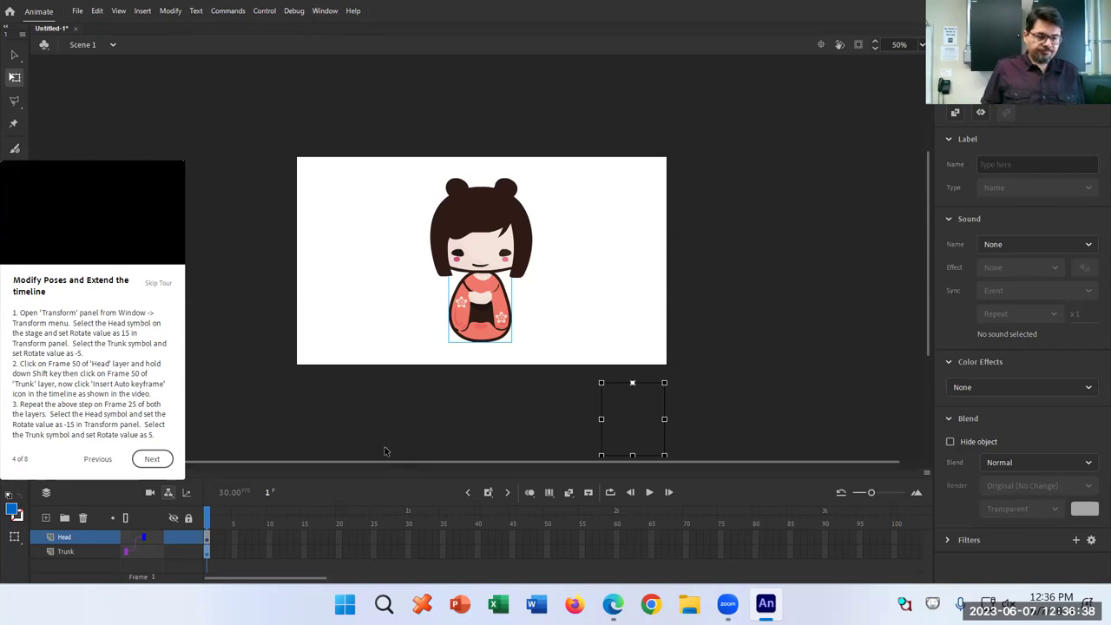
pyautogui.click(489, 215)
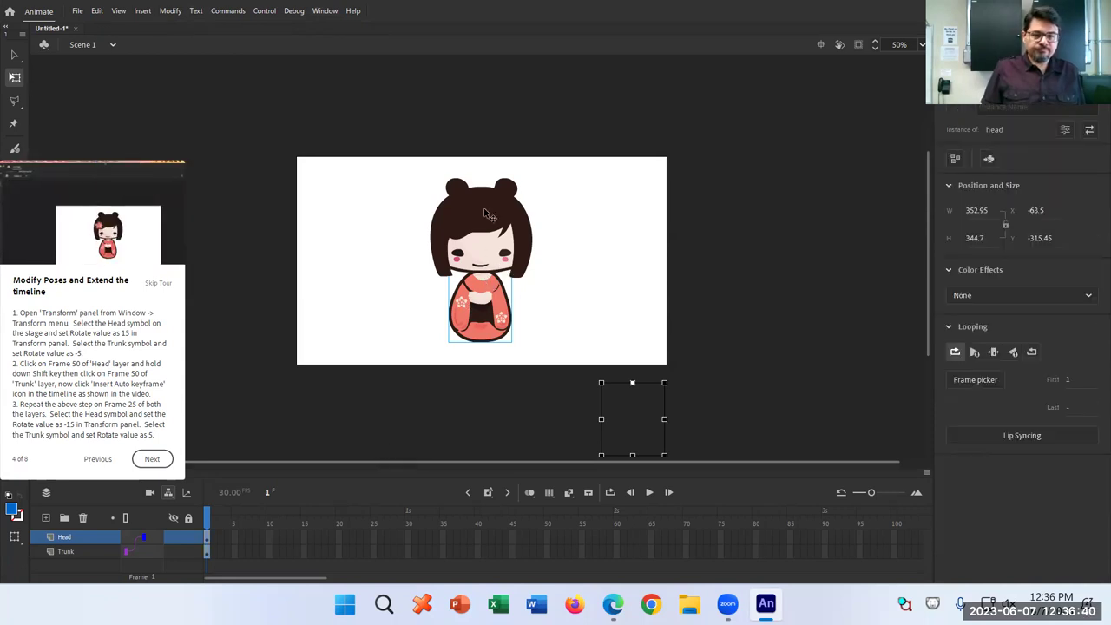
pyautogui.hotkey('ctrl', 't')
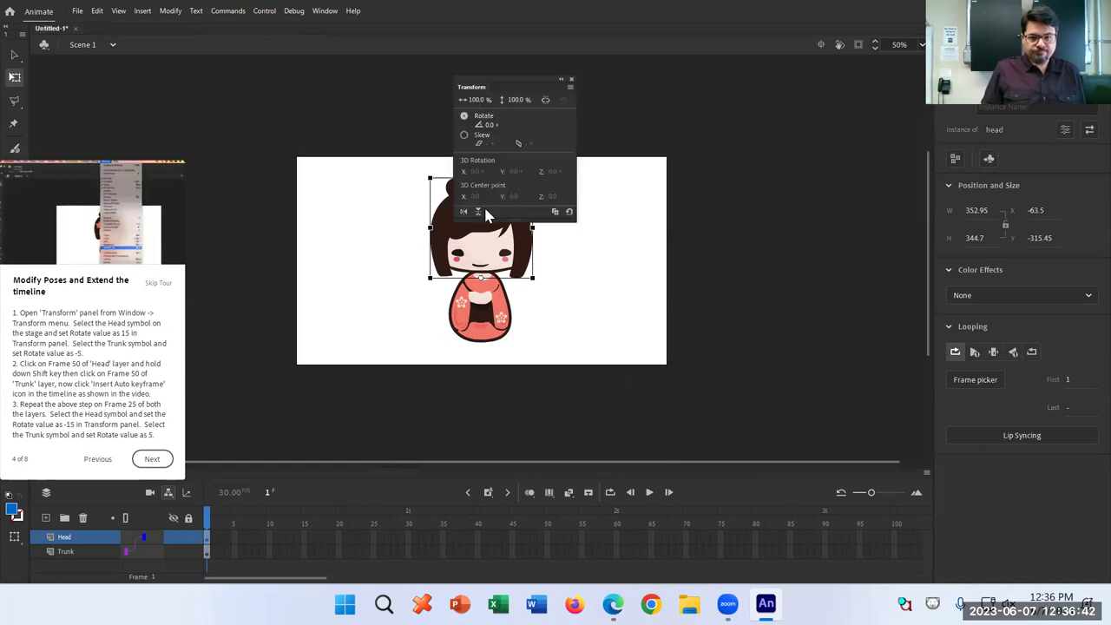
pyautogui.moveTo(523, 82); pyautogui.dragTo(790, 104)
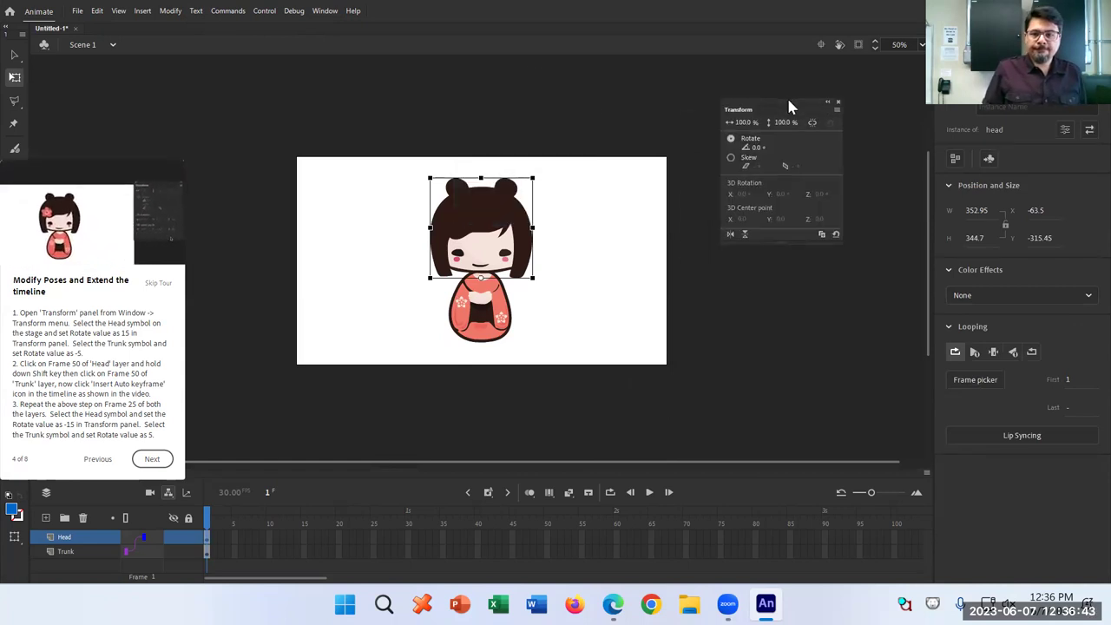
pyautogui.click(757, 147)
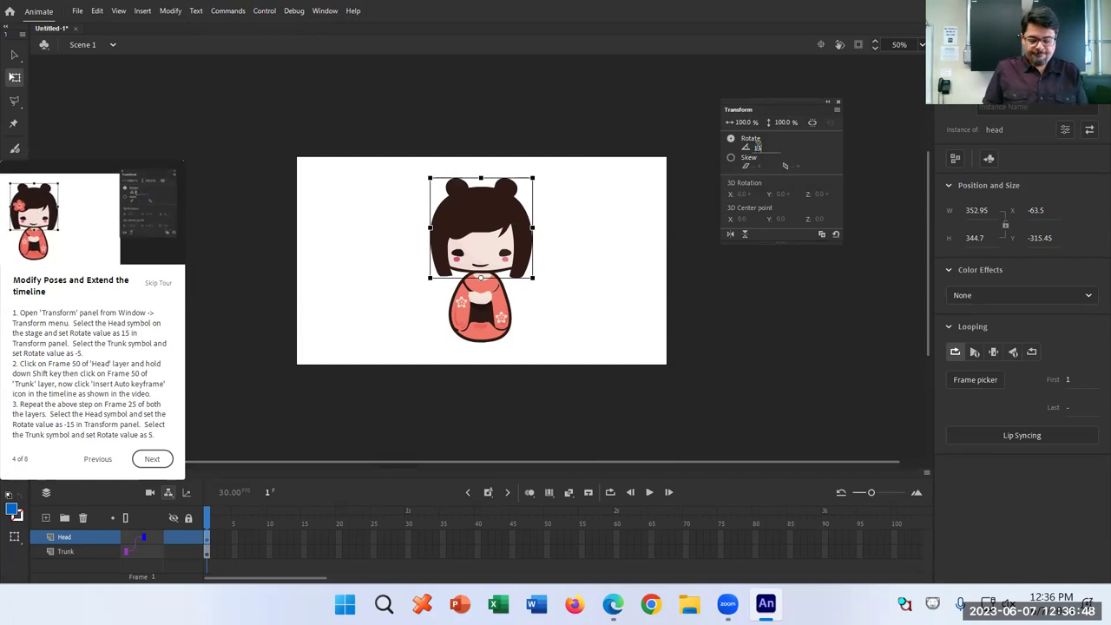
pyautogui.write('15')
pyautogui.press('Return')
# Set the trunk symbol's rotation to -5 degrees on frame 1
pyautogui.click(492, 317)
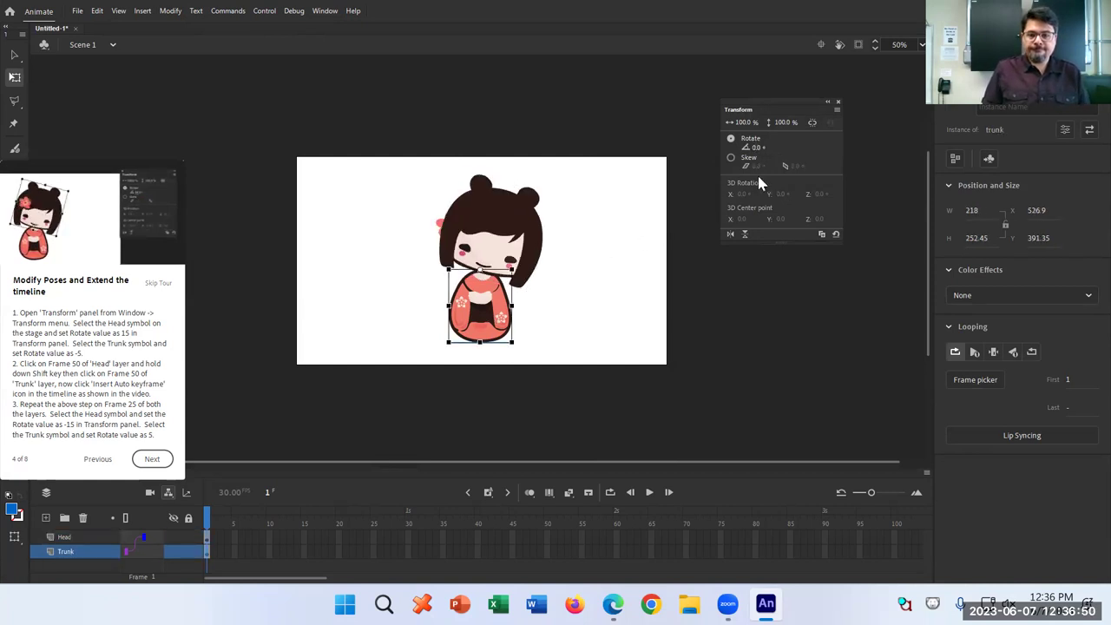
pyautogui.click(756, 149)
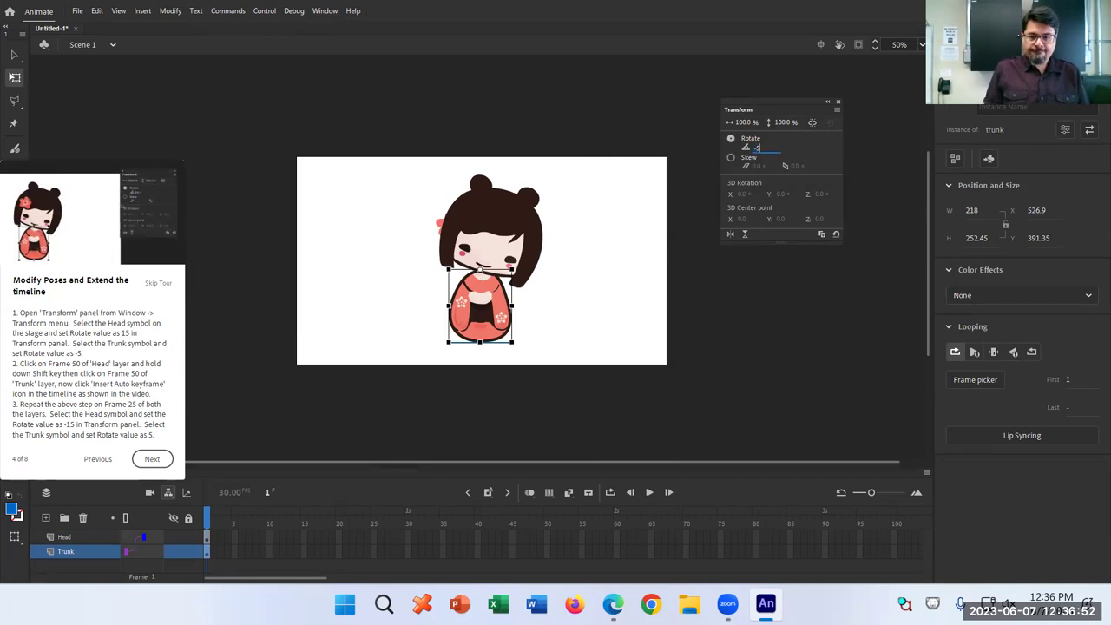
pyautogui.write('-5')
pyautogui.press('Return')
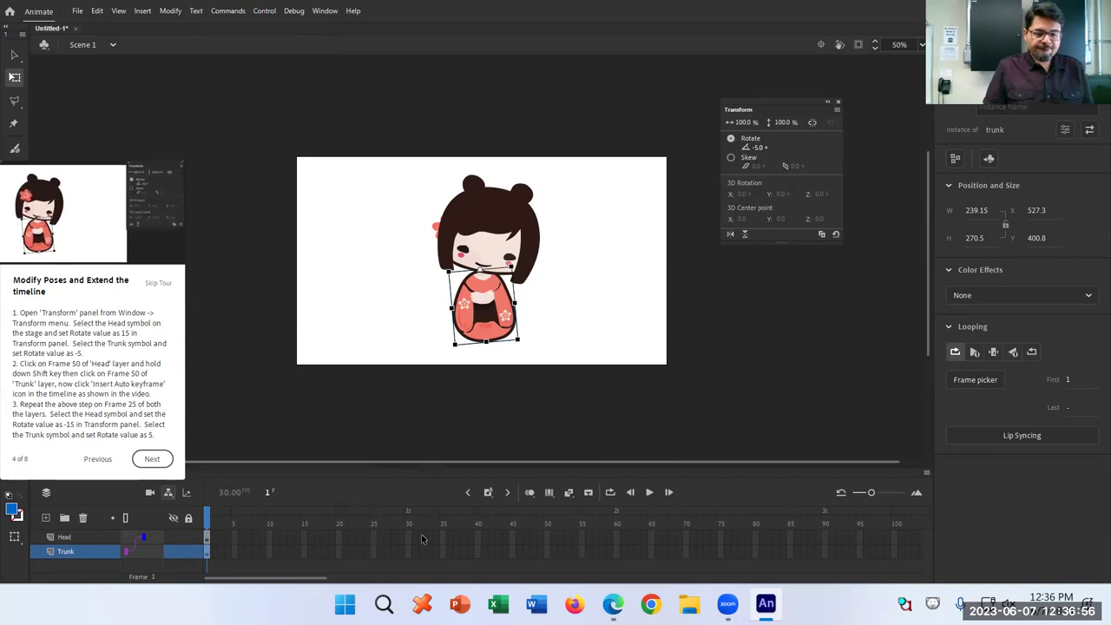
# Insert keyframes at frame 50 on both the Head and Trunk layers
pyautogui.click(547, 537)
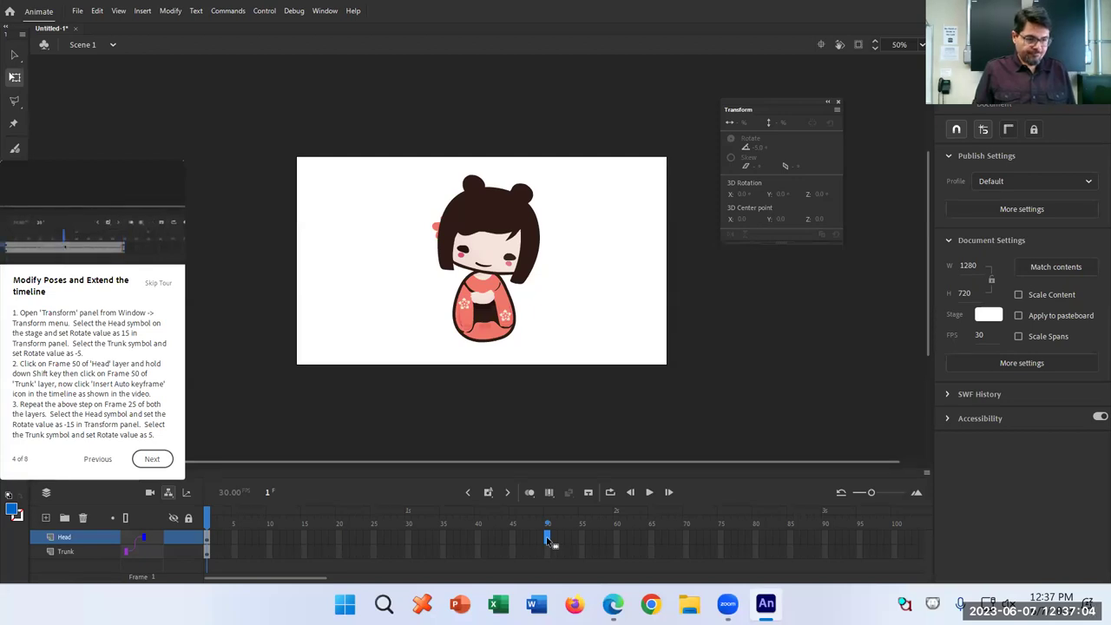
pyautogui.keyDown('shift'); pyautogui.click(549, 552); pyautogui.keyUp('shift')
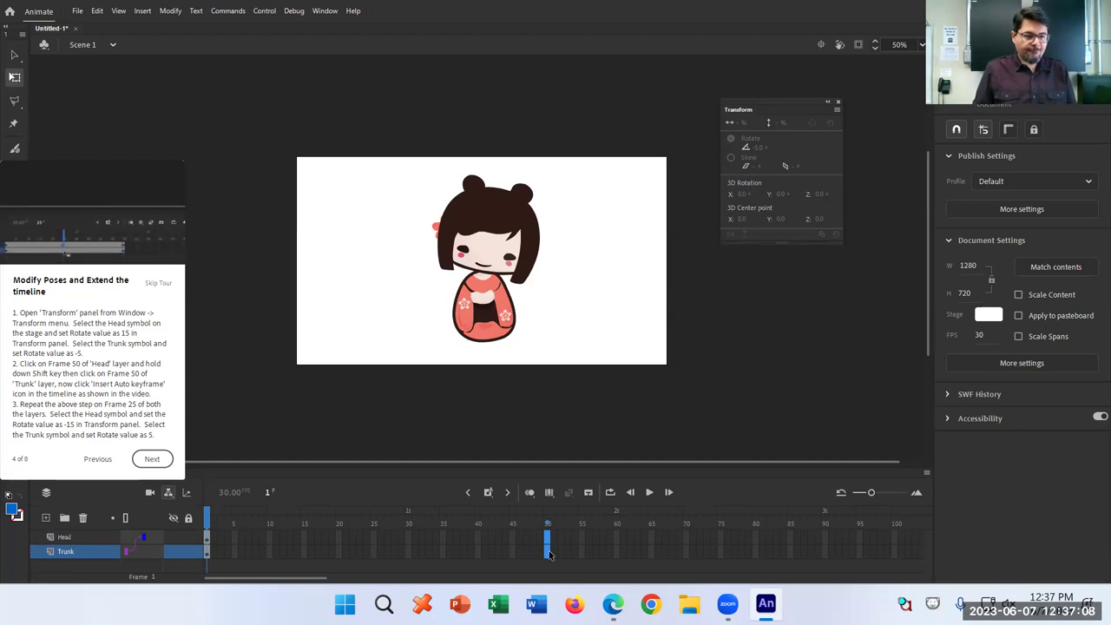
pyautogui.rightClick(549, 552)
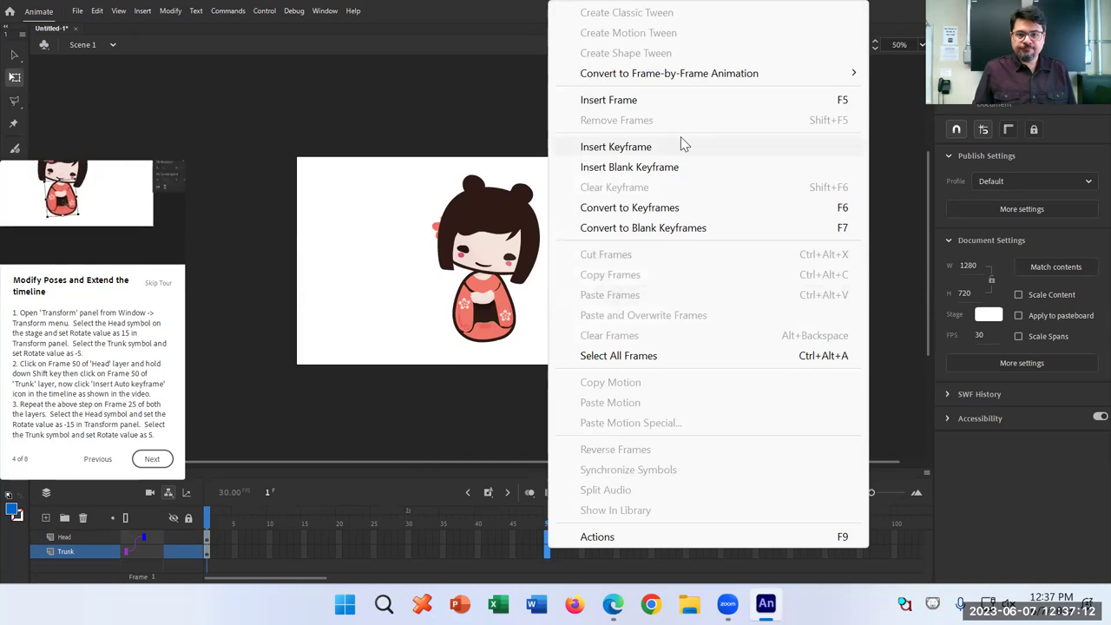
pyautogui.click(491, 7)
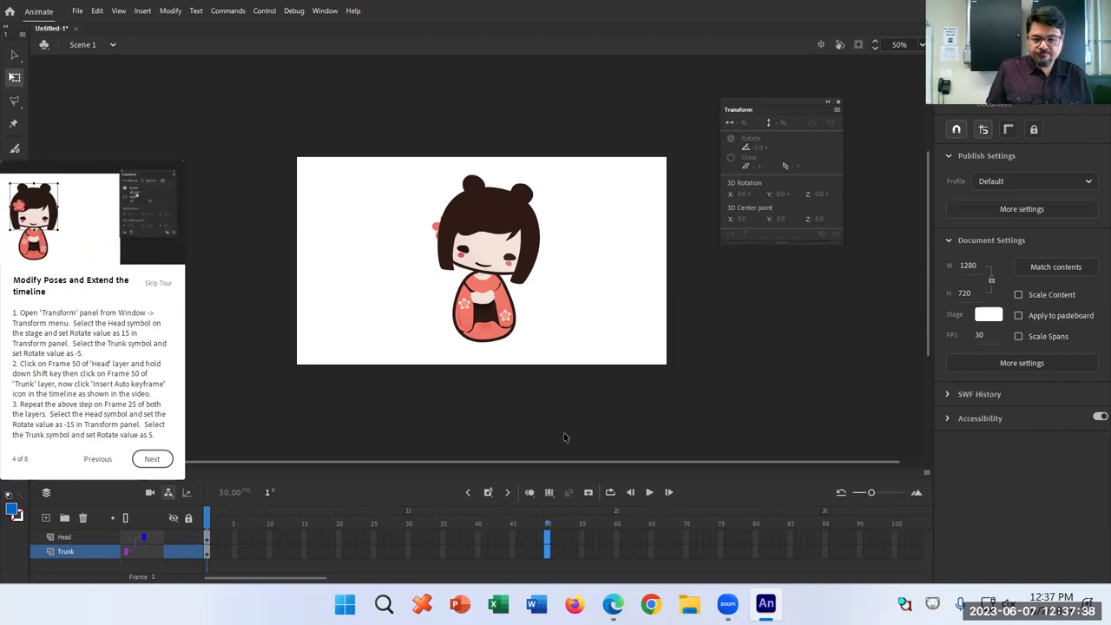
pyautogui.rightClick(549, 540)
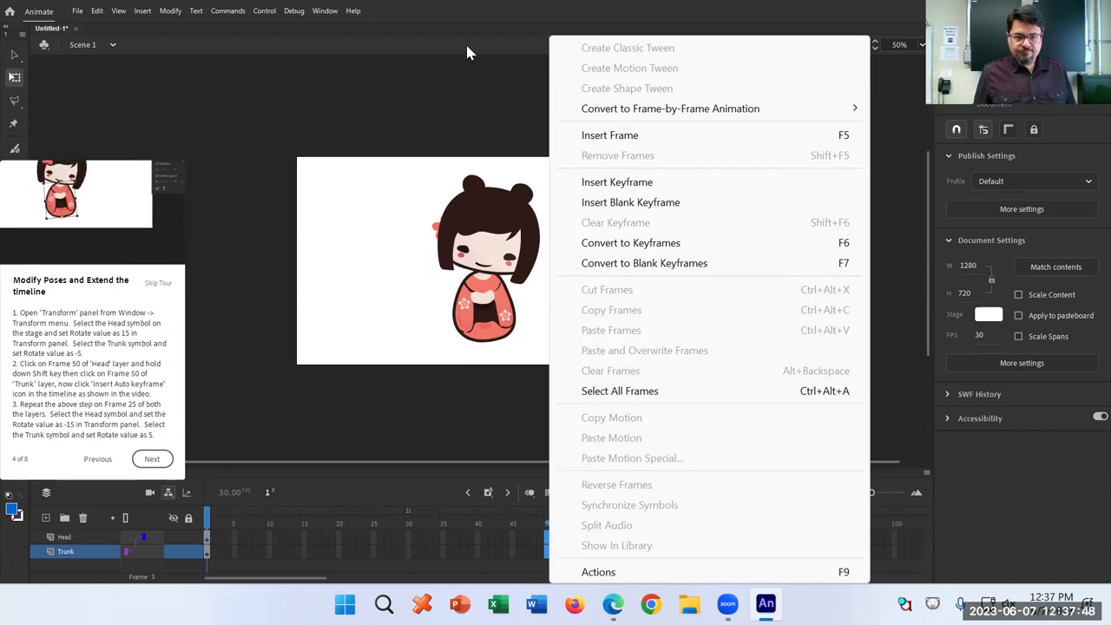
pyautogui.click(469, 6)
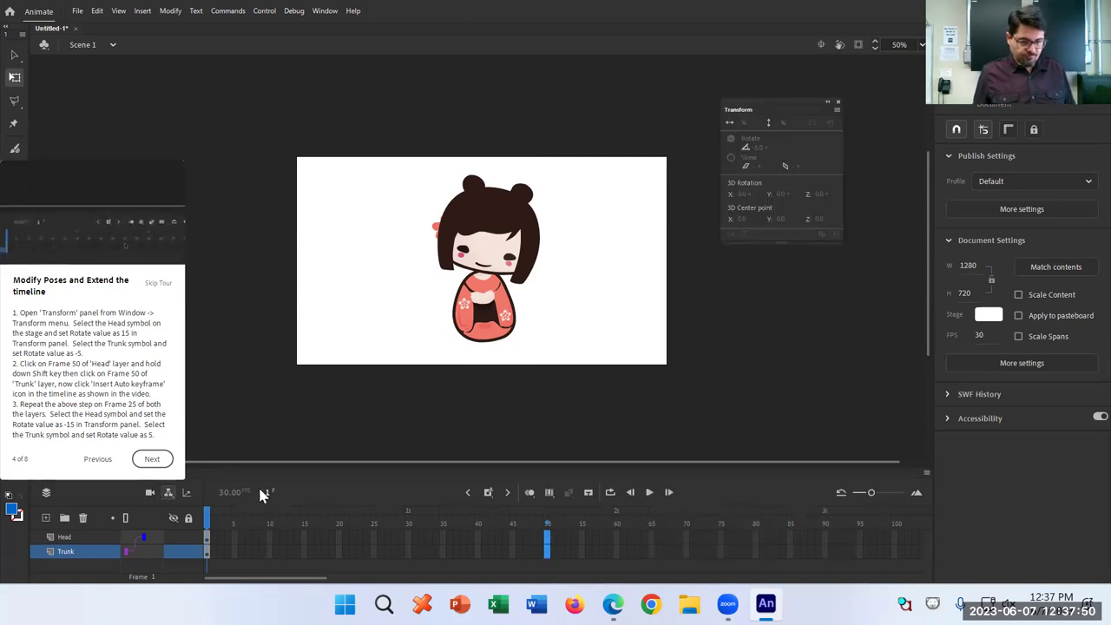
pyautogui.click(488, 492)
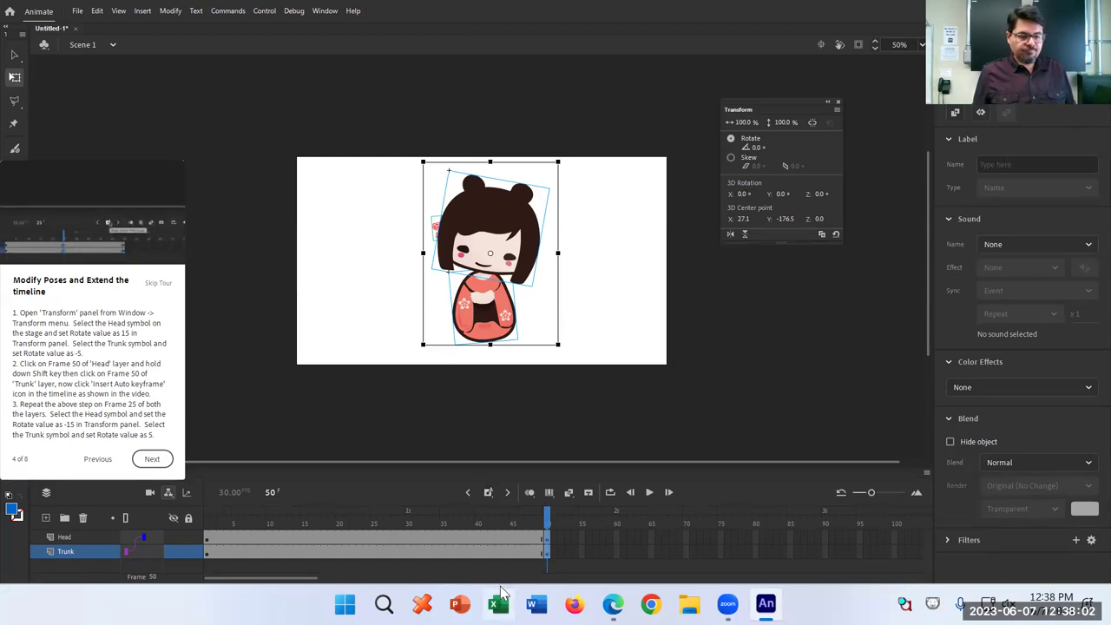
# Add keyframes at frame 25 of the Head and Trunk layers
pyautogui.click(372, 537)
pyautogui.keyDown('shift'); pyautogui.click(373, 552); pyautogui.keyUp('shift')
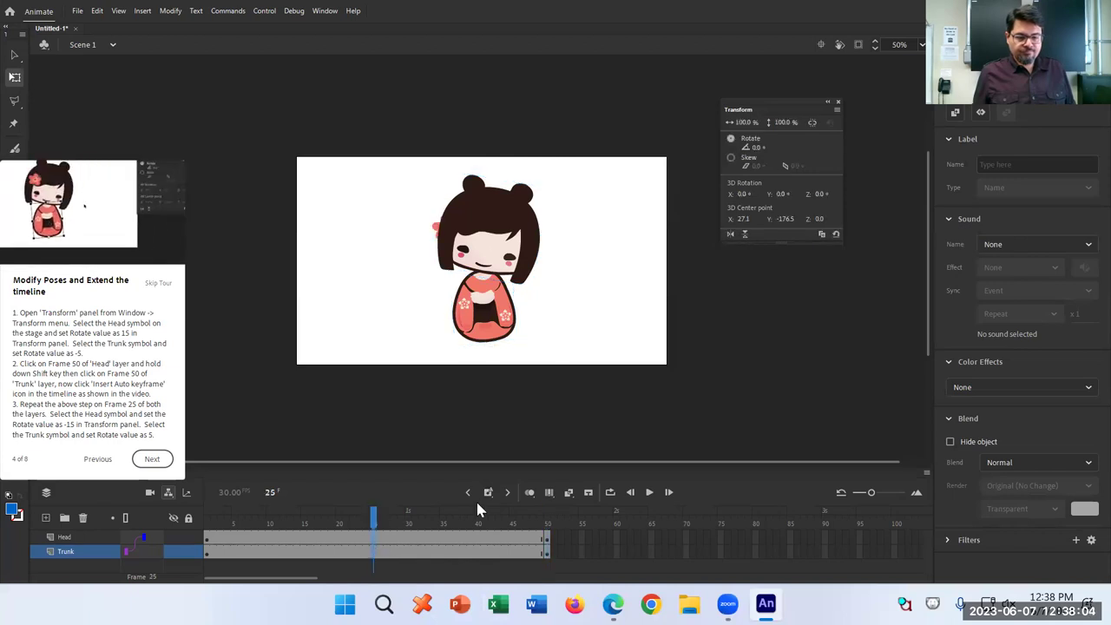
pyautogui.click(488, 492)
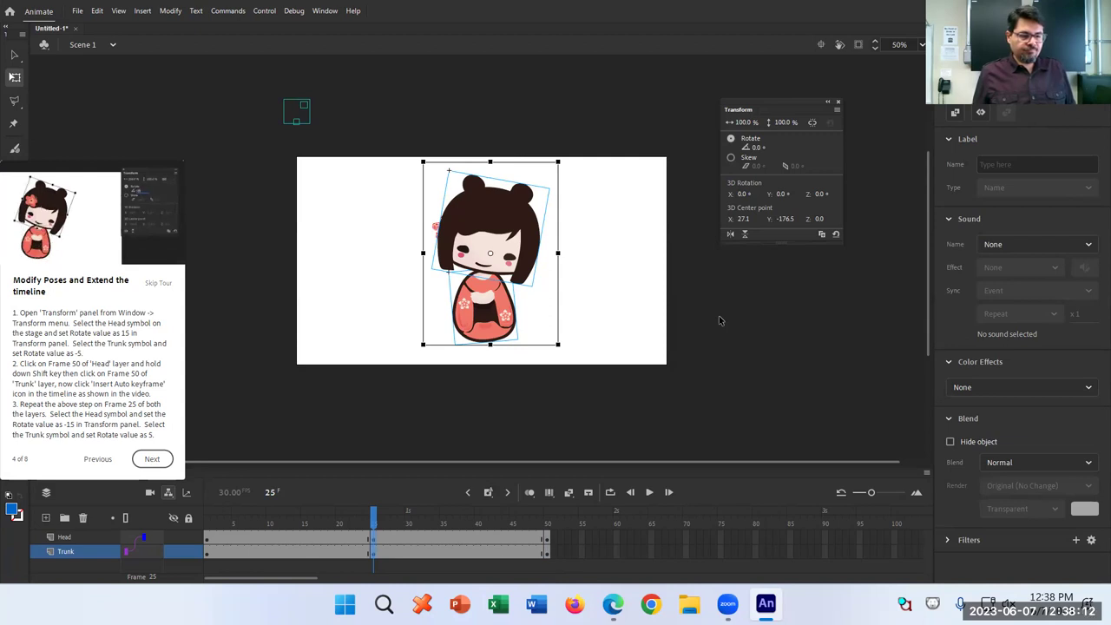
# Set the head symbol's rotation to -15 degrees on frame 25
pyautogui.click(491, 212)
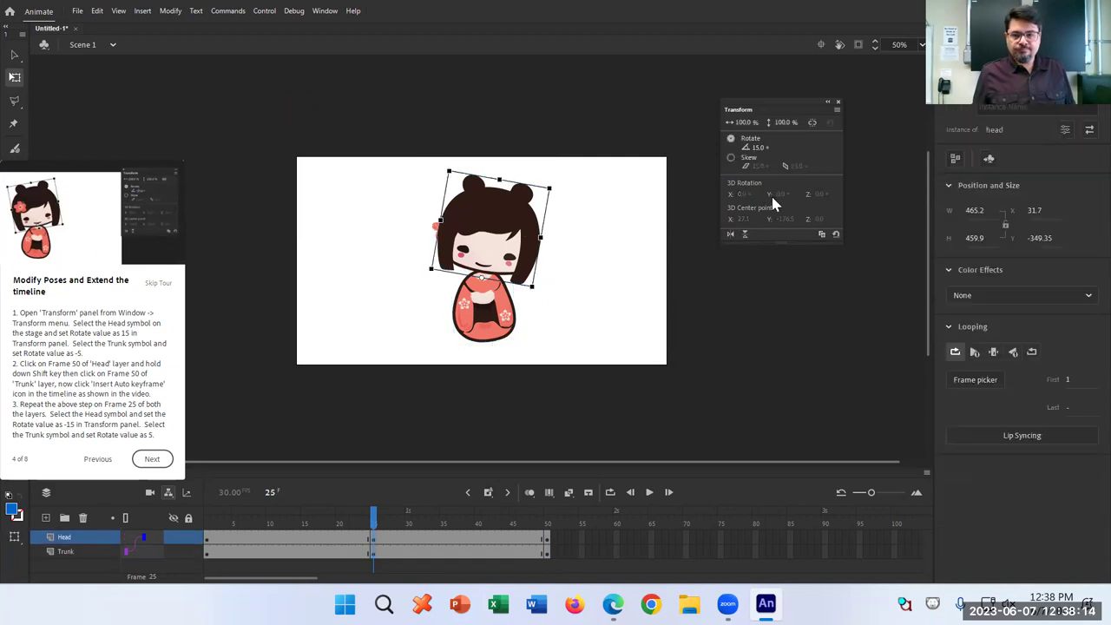
pyautogui.click(758, 148)
pyautogui.write('-15')
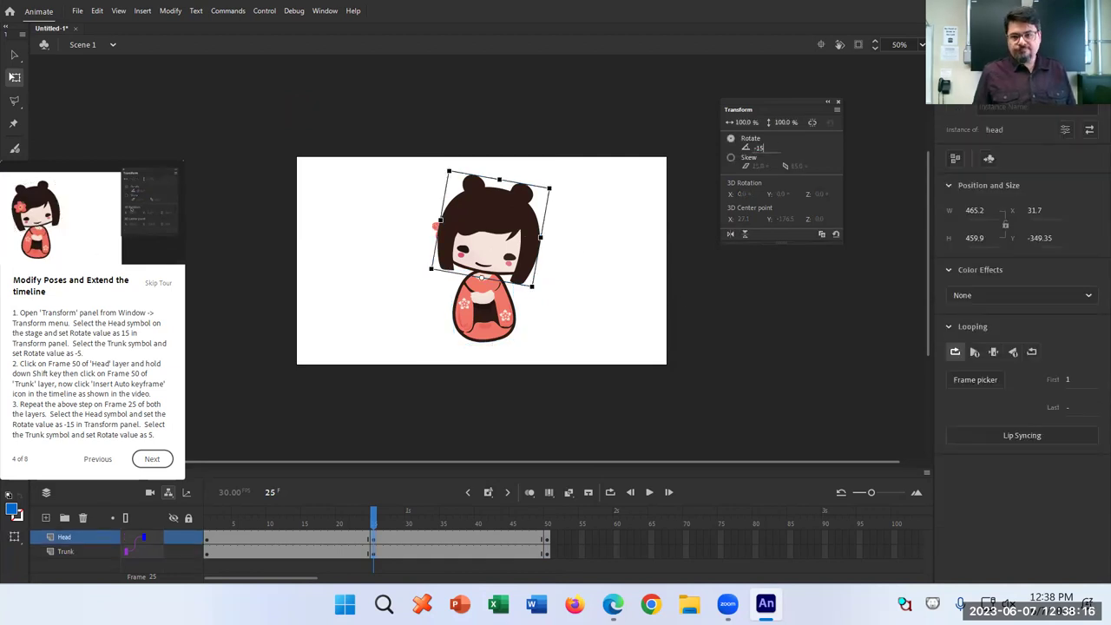
pyautogui.press('Return')
# Set the trunk symbol's rotation to 5 degrees on frame 25, and advance the tour to the Add Classic Tween lesson
pyautogui.click(514, 317)
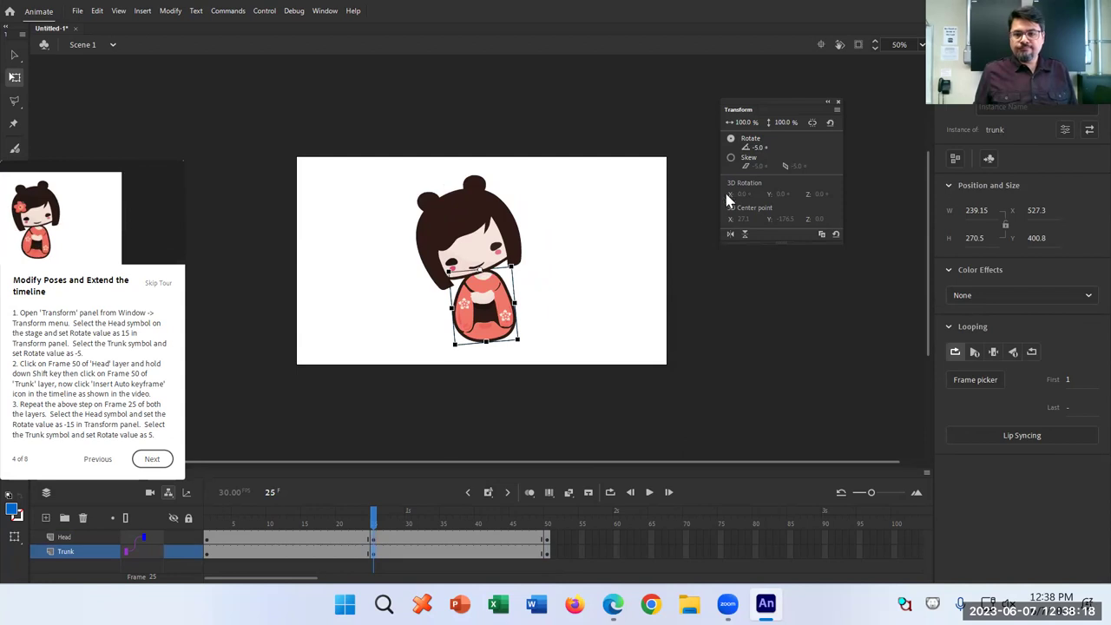
pyautogui.click(755, 148)
pyautogui.write('5')
pyautogui.press('Return')
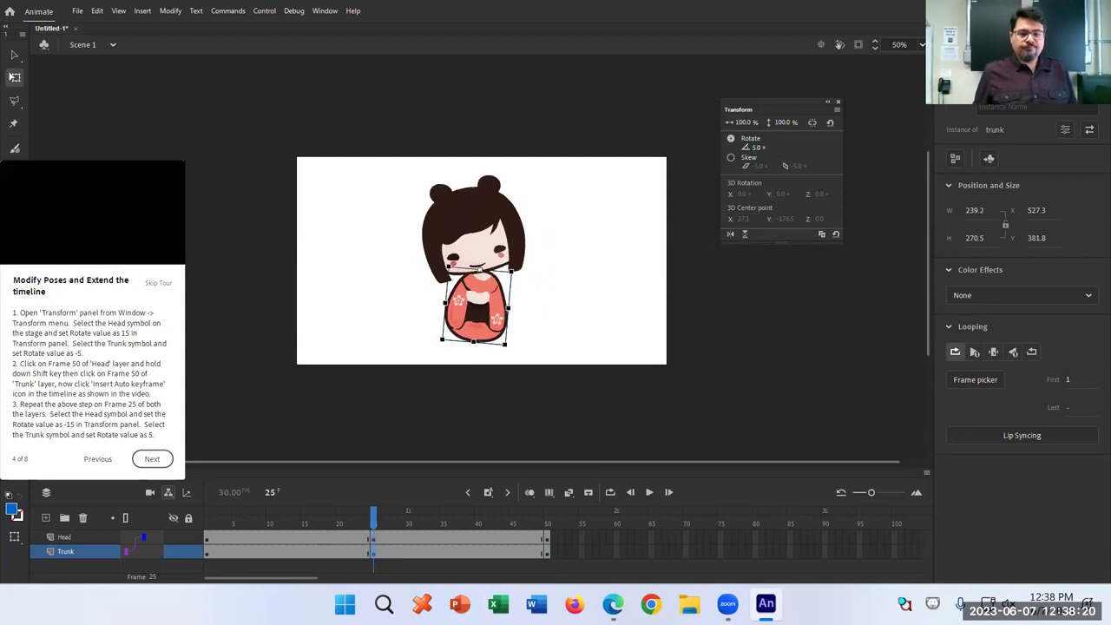
pyautogui.click(152, 459)
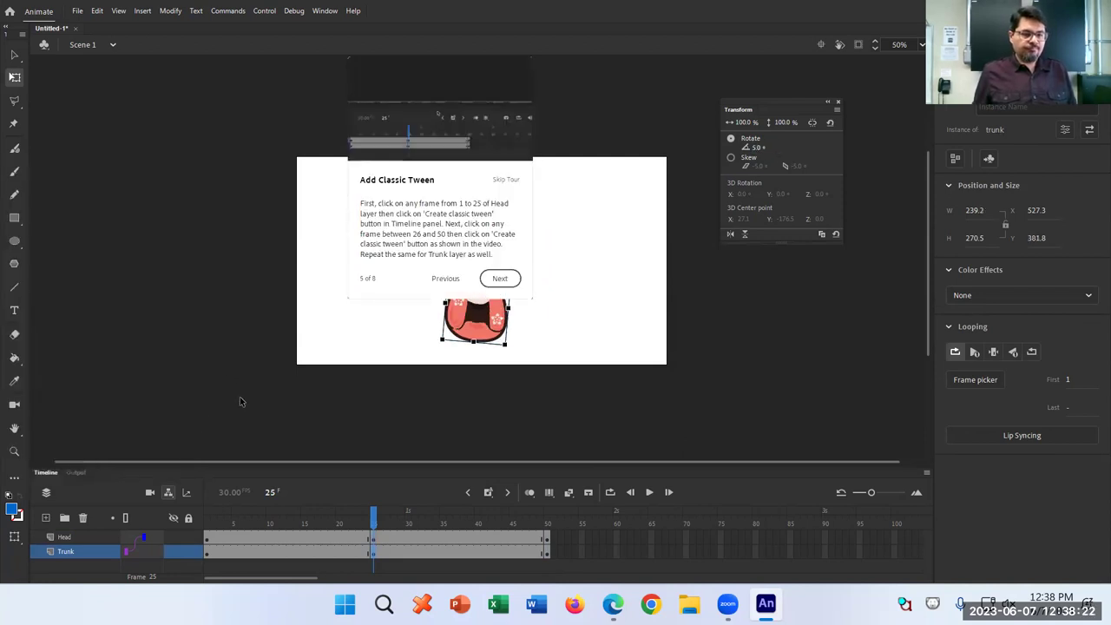
pyautogui.click(269, 538)
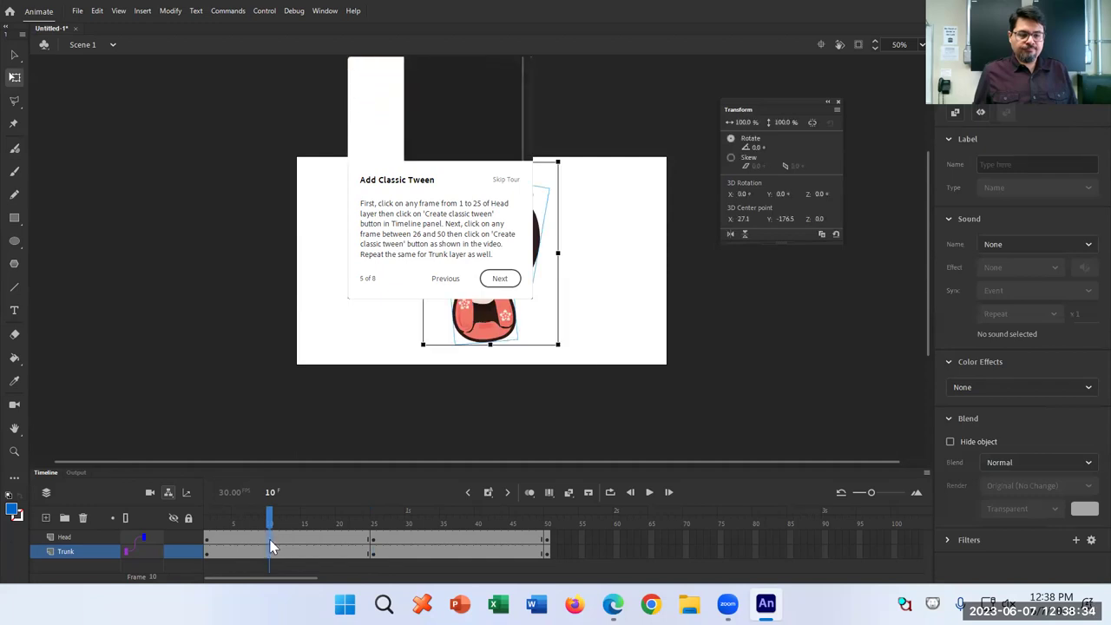
pyautogui.rightClick(268, 538)
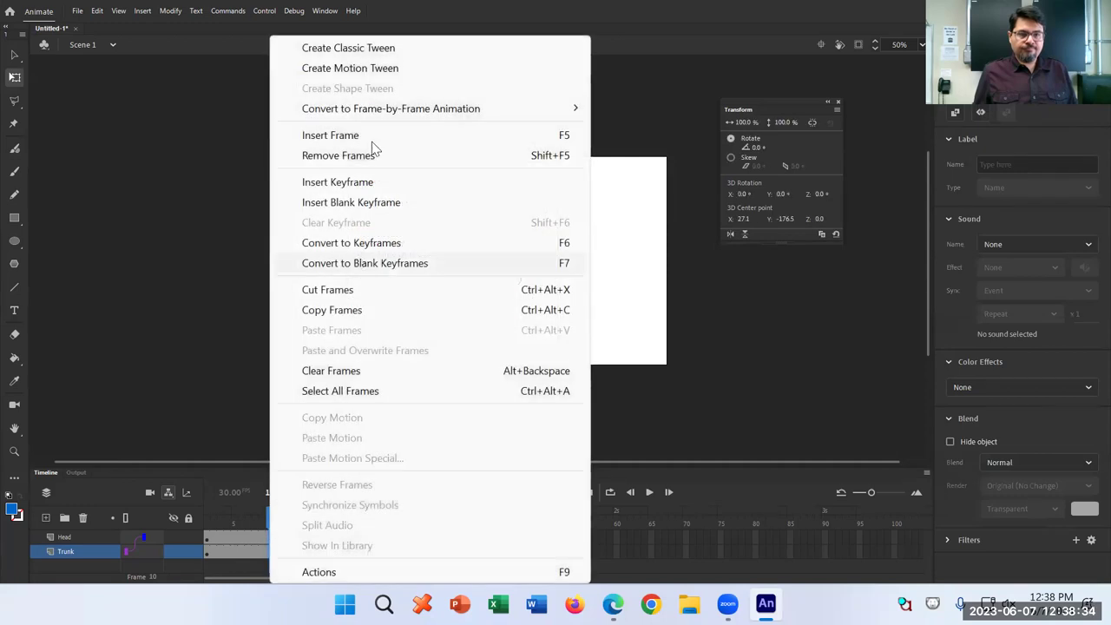
pyautogui.click(389, 48)
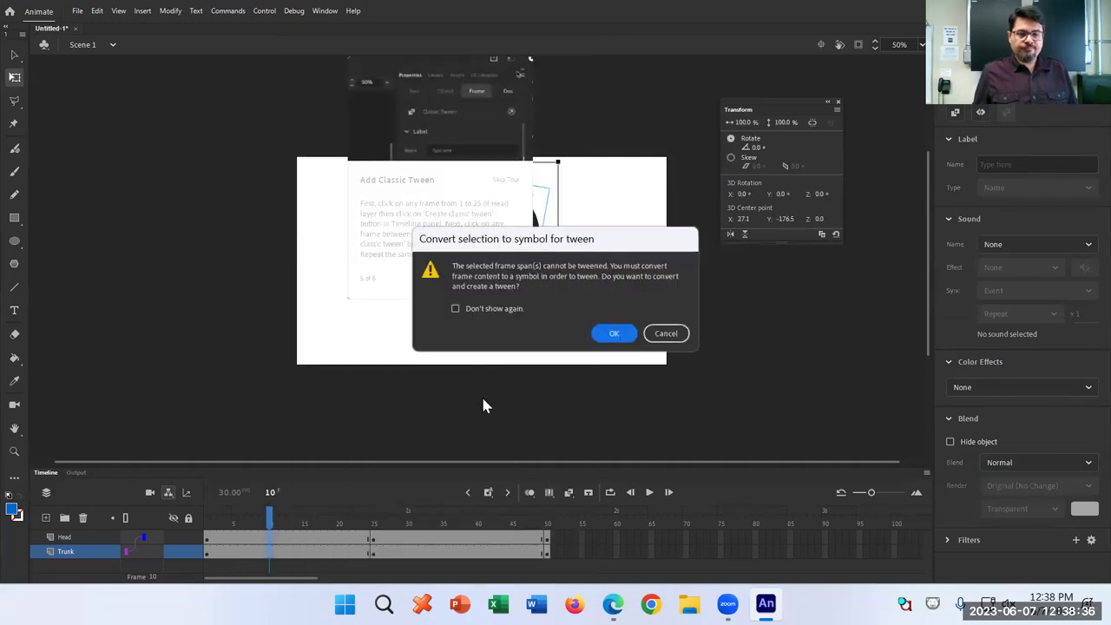
pyautogui.click(664, 336)
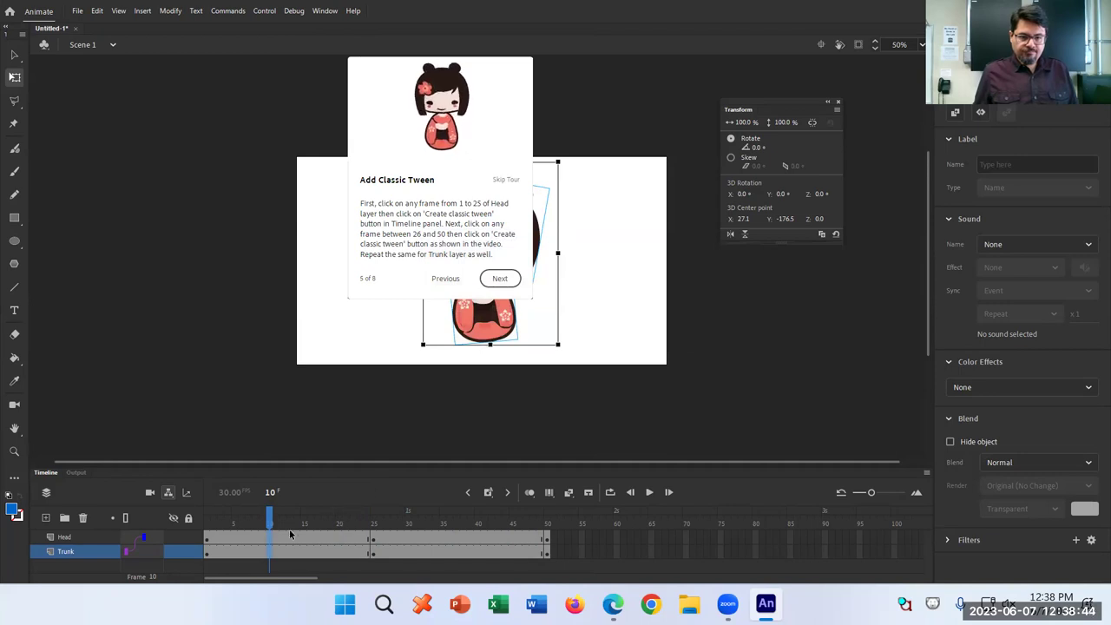
# Create a classic tween on the Head layer between frames 1 and 25, accepting the conversion to a symbol
pyautogui.click(252, 536)
pyautogui.rightClick(252, 536)
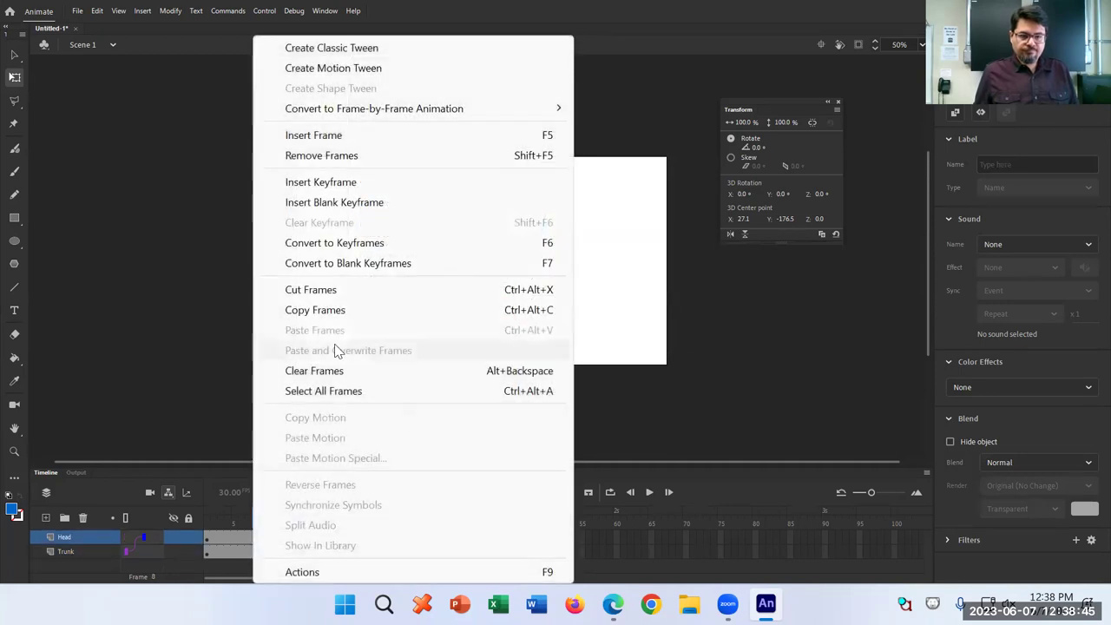
pyautogui.click(364, 51)
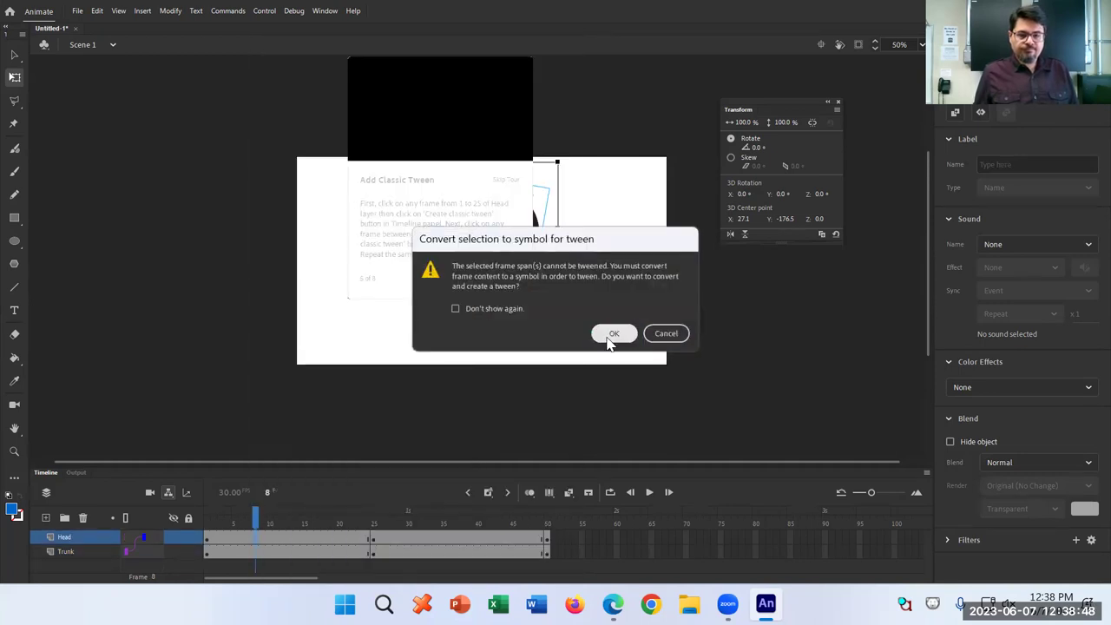
pyautogui.click(615, 330)
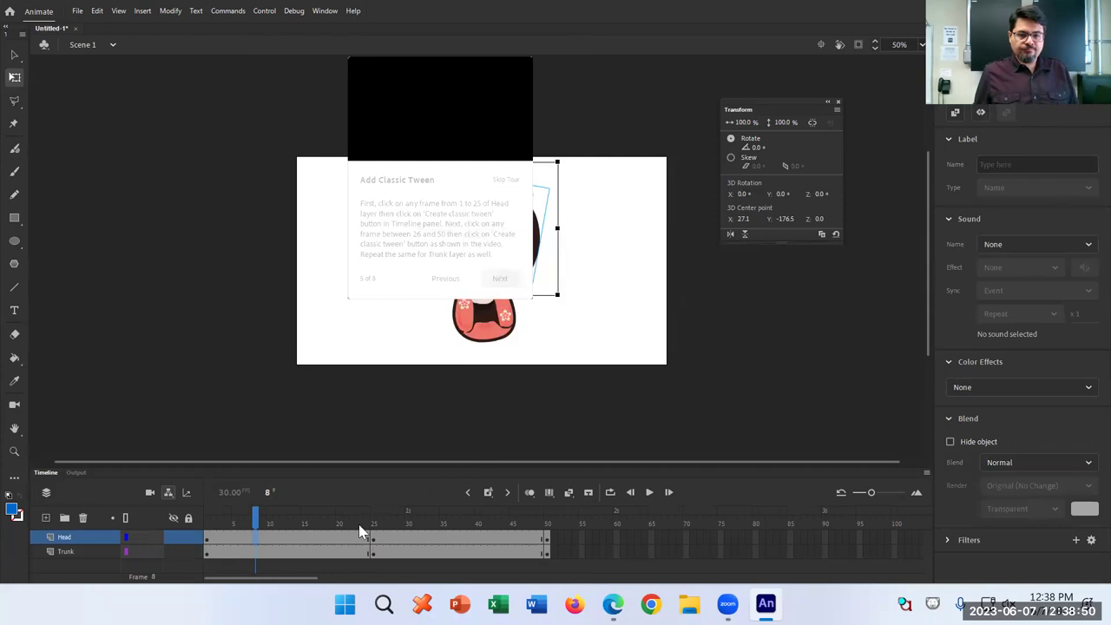
# Create a classic tween on the Trunk layer between frames 1 and 25
pyautogui.click(324, 554)
pyautogui.rightClick(324, 553)
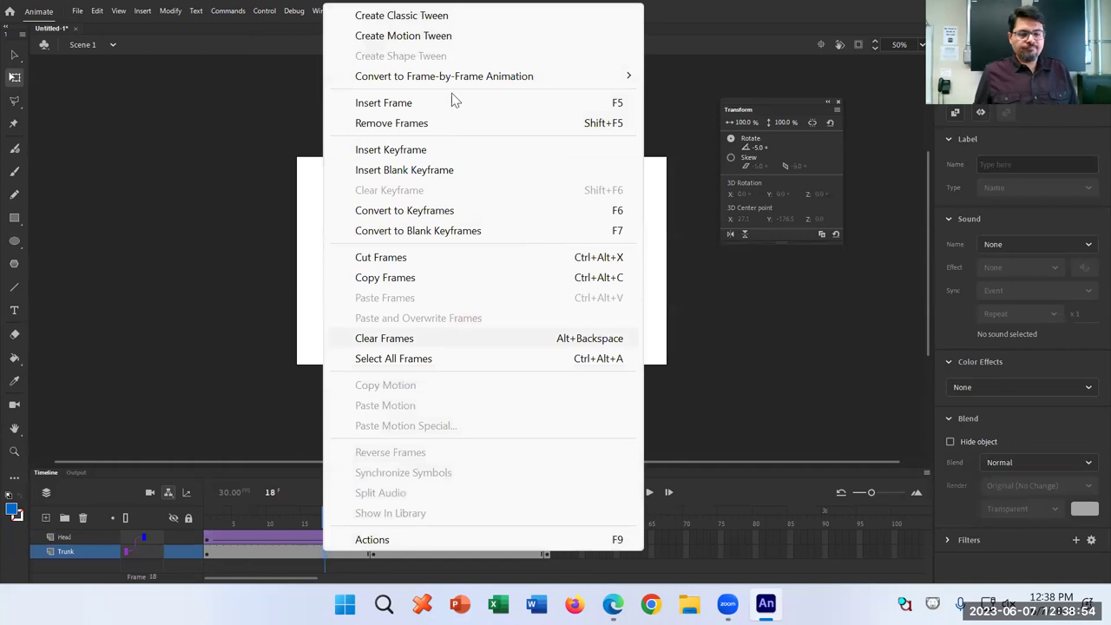
pyautogui.click(401, 14)
# Create classic tweens between frames 25 and 50 on both the Head and Trunk layers, and play the animation
pyautogui.click(463, 552)
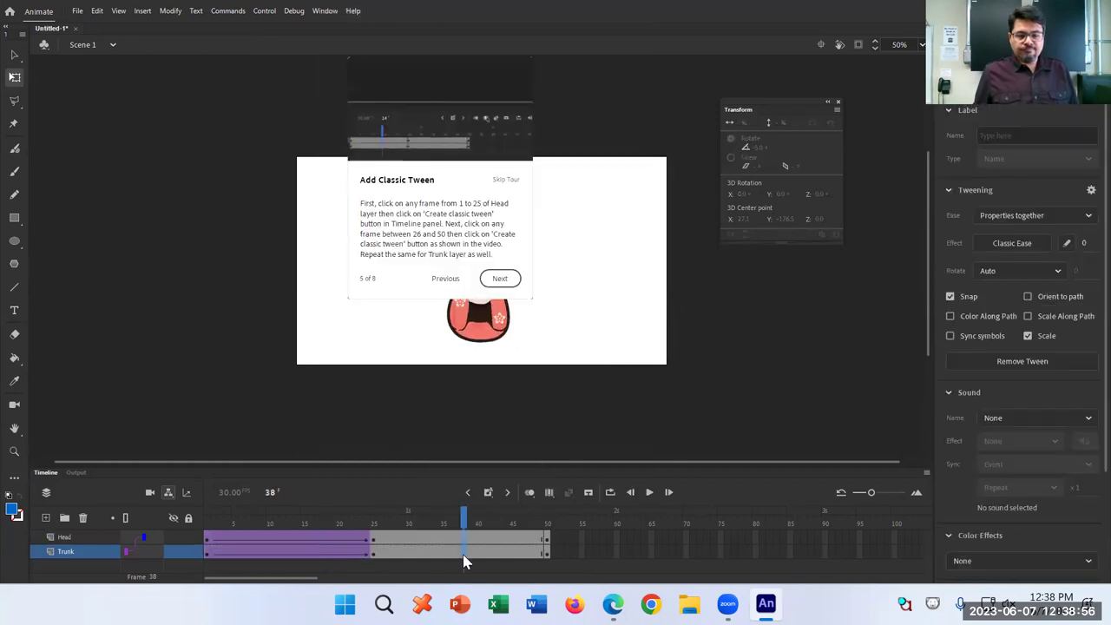
pyautogui.rightClick(464, 552)
pyautogui.click(596, 19)
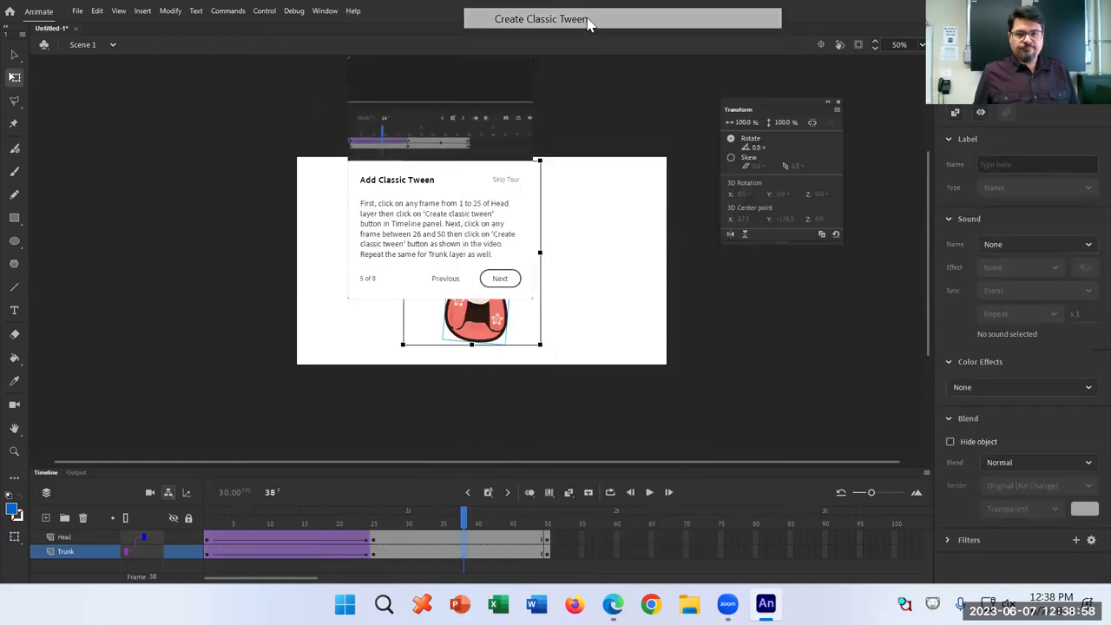
pyautogui.click(615, 335)
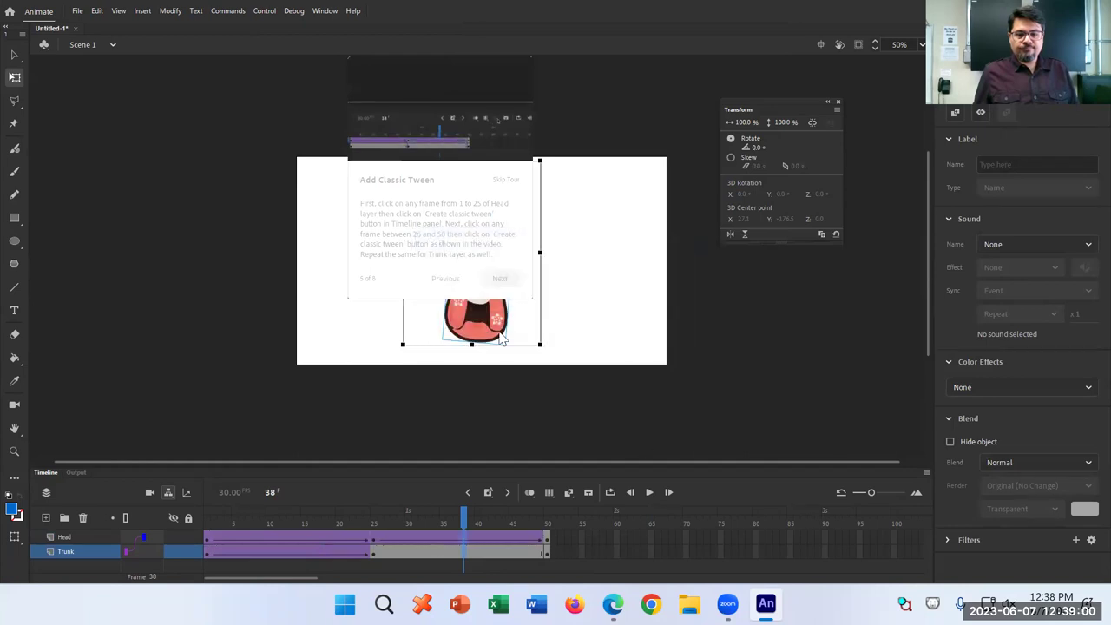
pyautogui.click(491, 558)
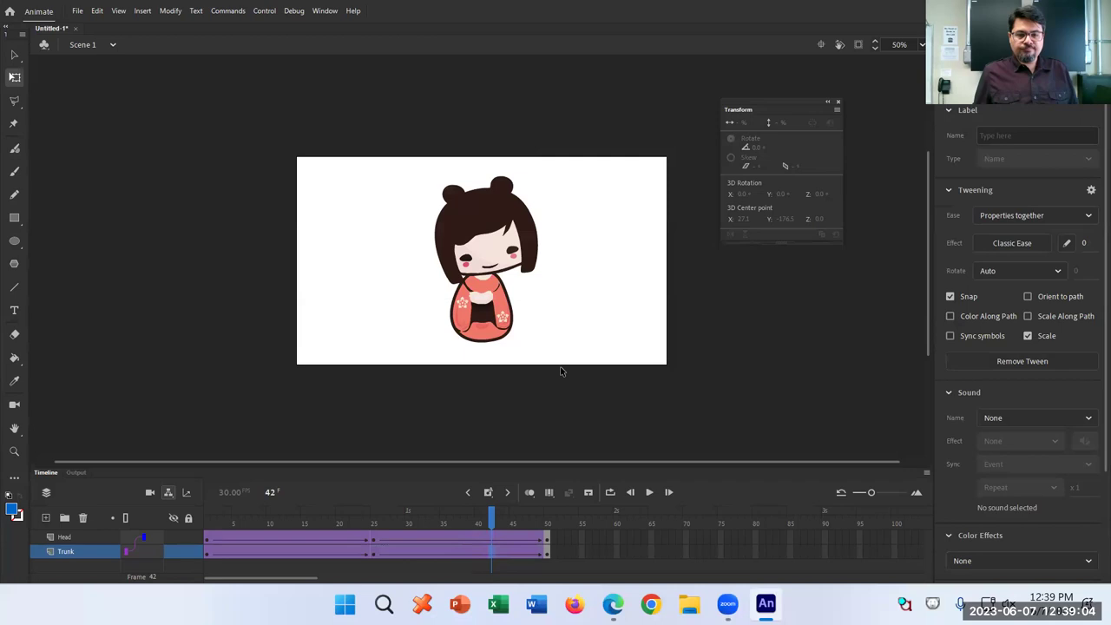
pyautogui.click(649, 493)
pyautogui.click(649, 492)
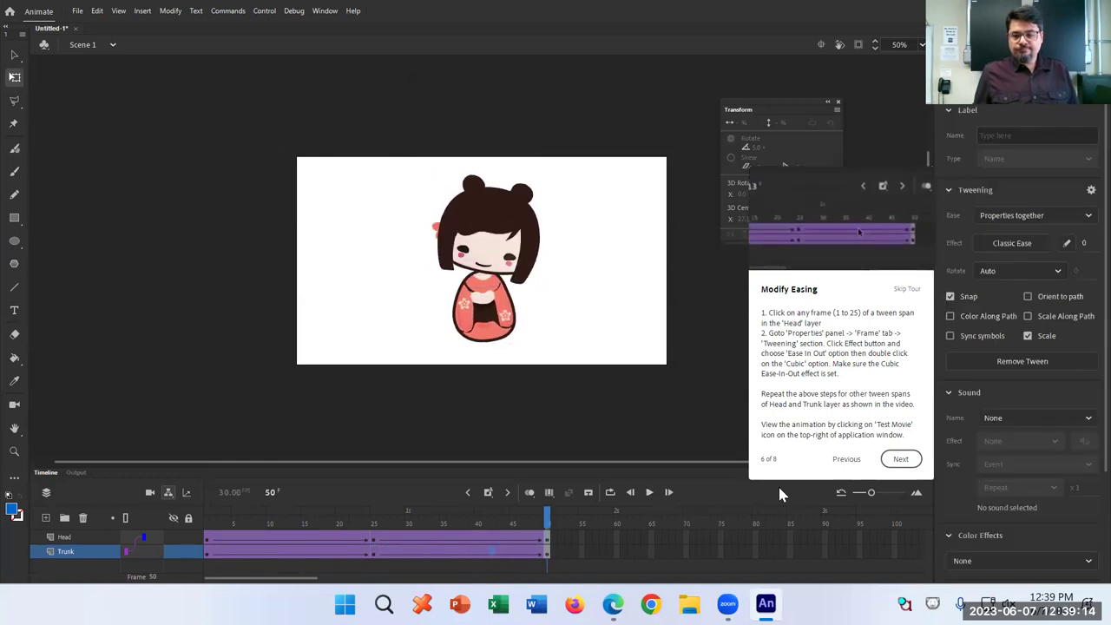
# Advance through the remaining easing, background color and sharing lessons to finish the tour, and keep the tutorial workspace
pyautogui.click(901, 460)
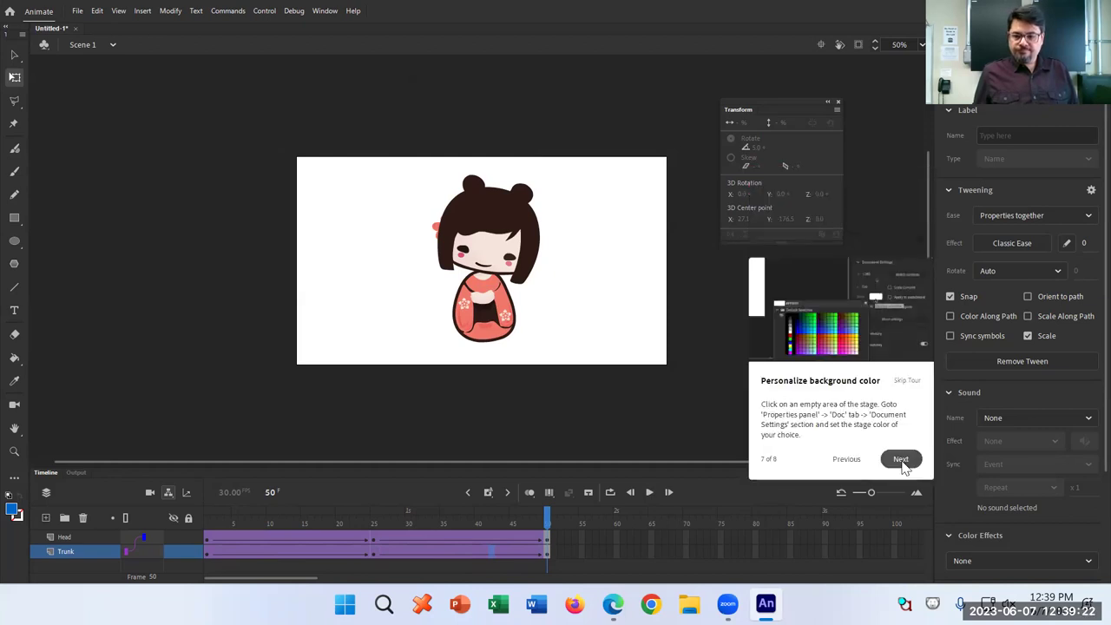
pyautogui.click(901, 460)
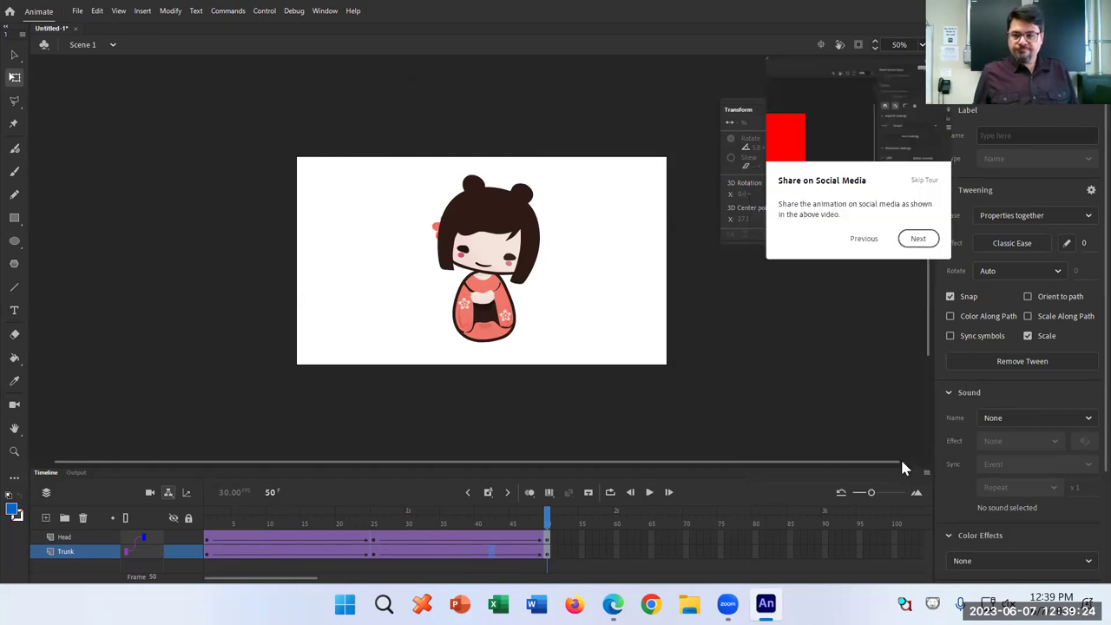
pyautogui.click(918, 238)
pyautogui.click(500, 151)
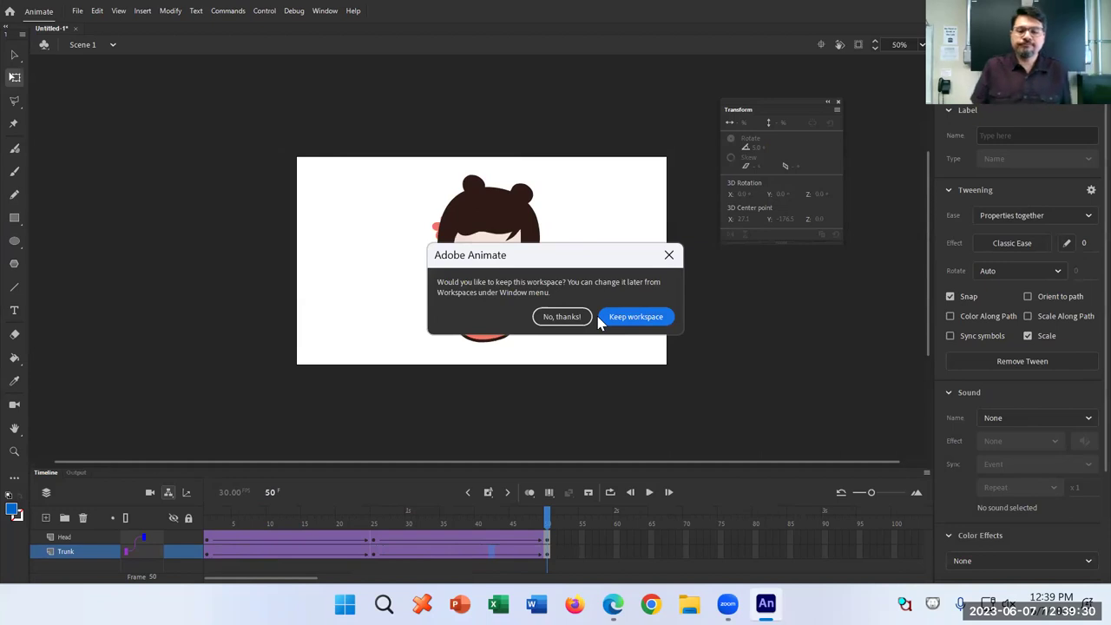
pyautogui.click(647, 318)
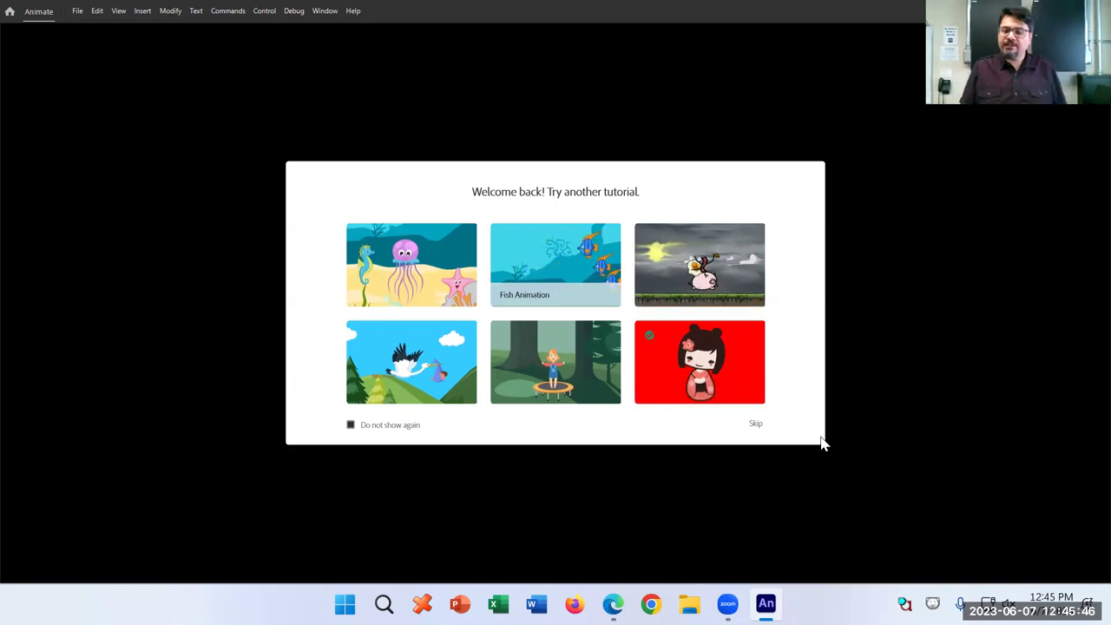
# Skip the offer of further tutorials and close all documents without saving the doll animation
pyautogui.click(756, 426)
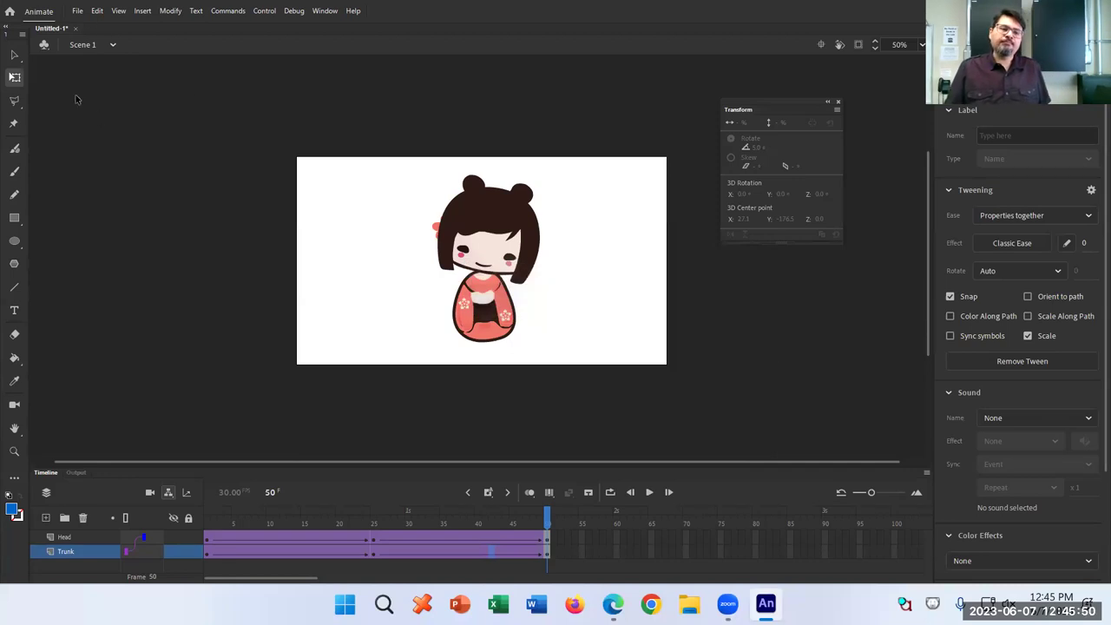
pyautogui.click(78, 11)
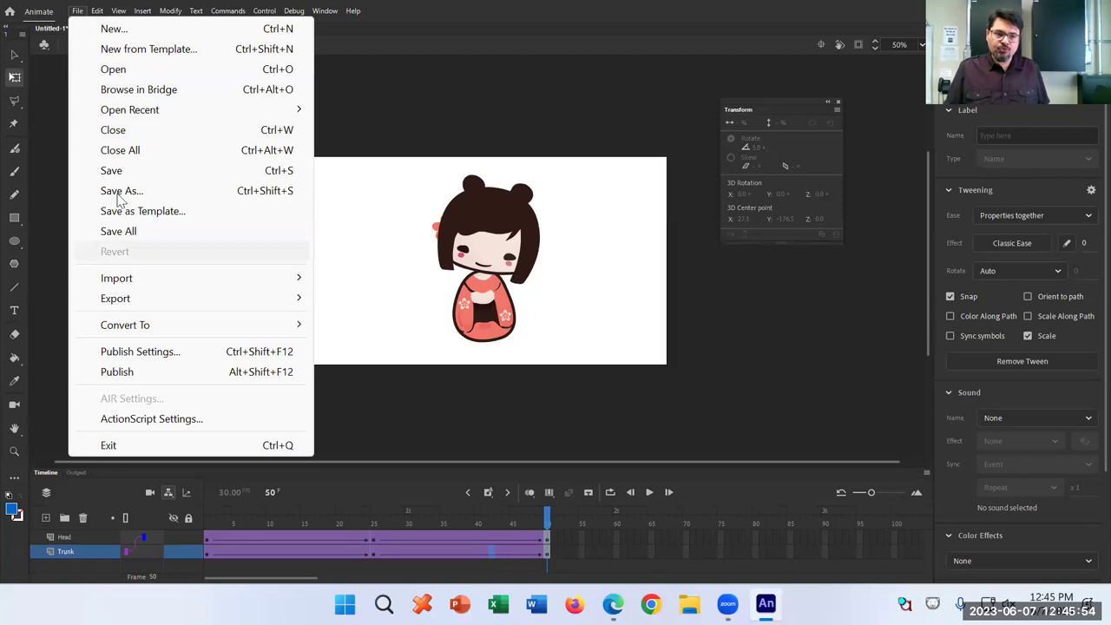
pyautogui.click(148, 151)
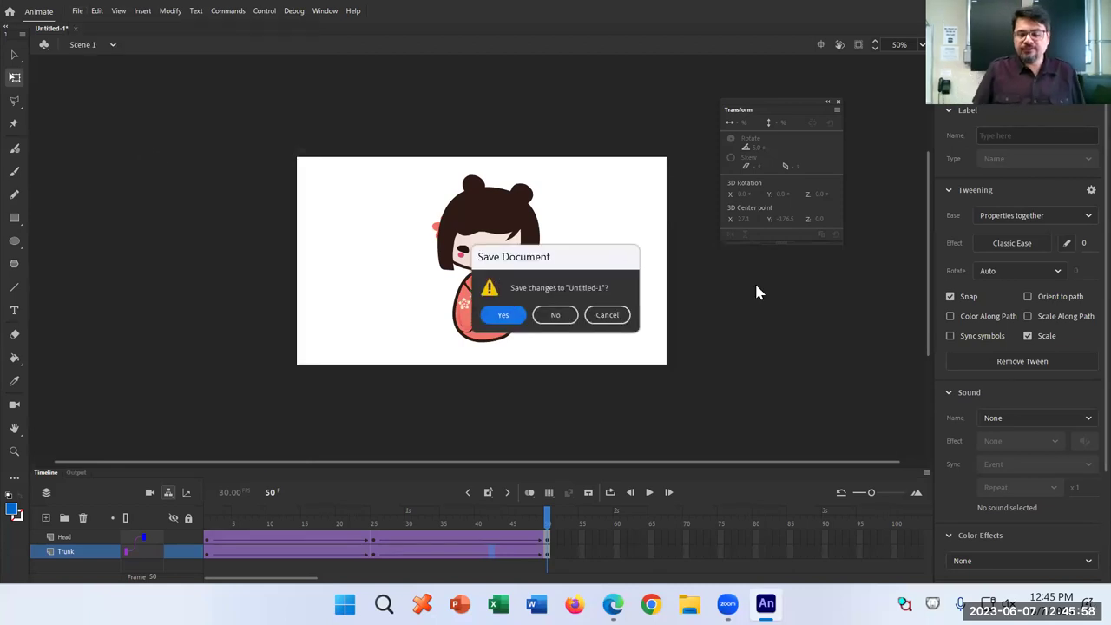
pyautogui.click(556, 315)
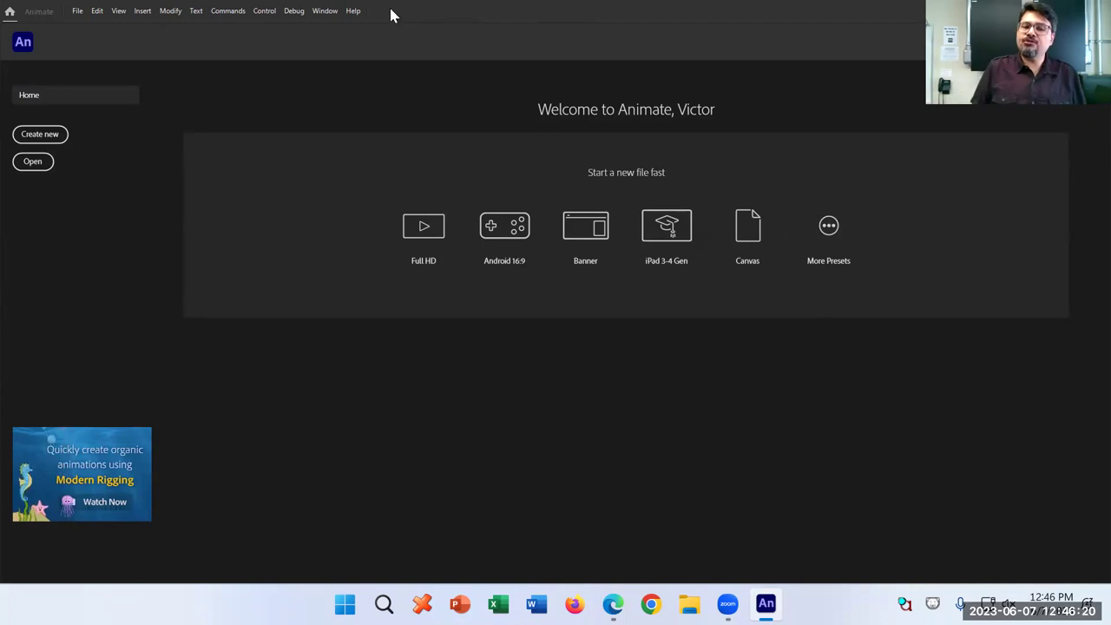
# Look through the list of built-in Hands-on Tutorials without starting one
pyautogui.click(353, 12)
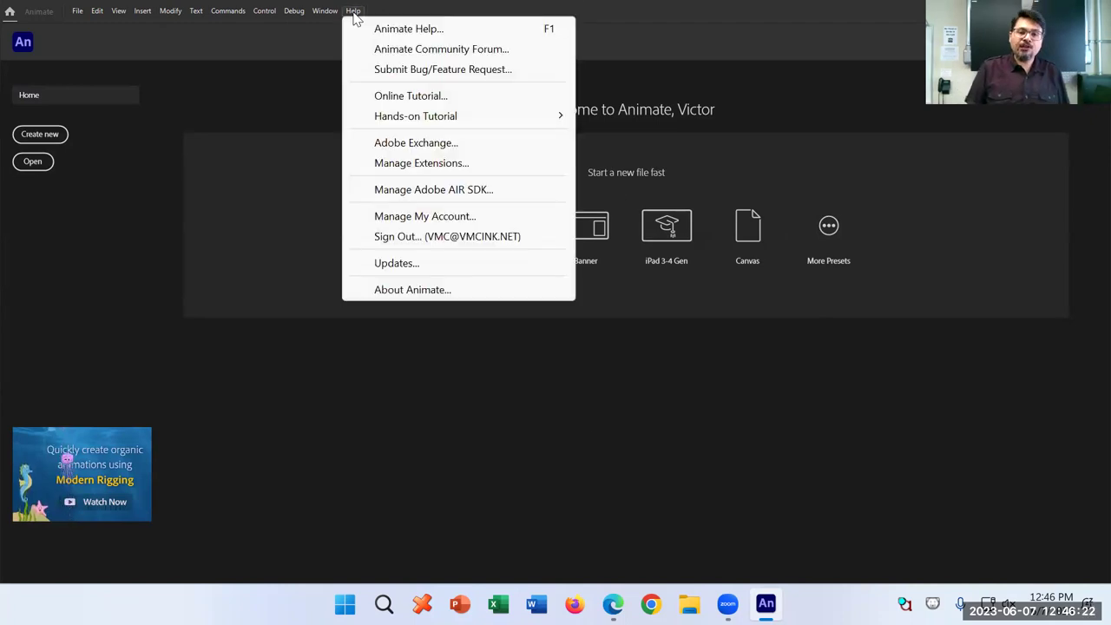
pyautogui.moveTo(388, 121)
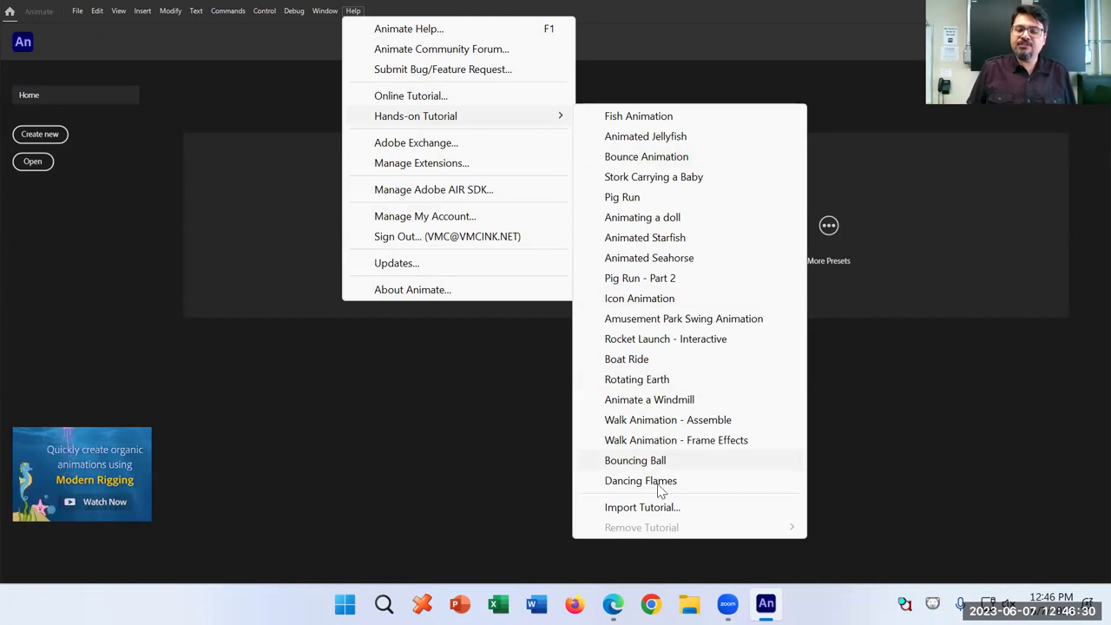
pyautogui.click(358, 13)
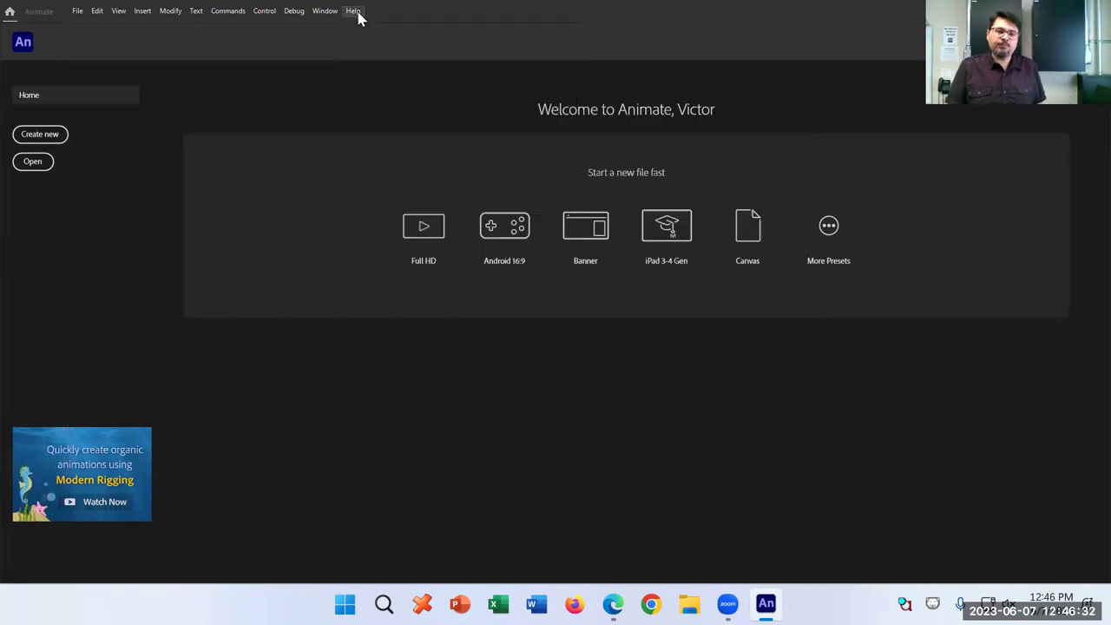
pyautogui.click(358, 13)
pyautogui.moveTo(448, 115)
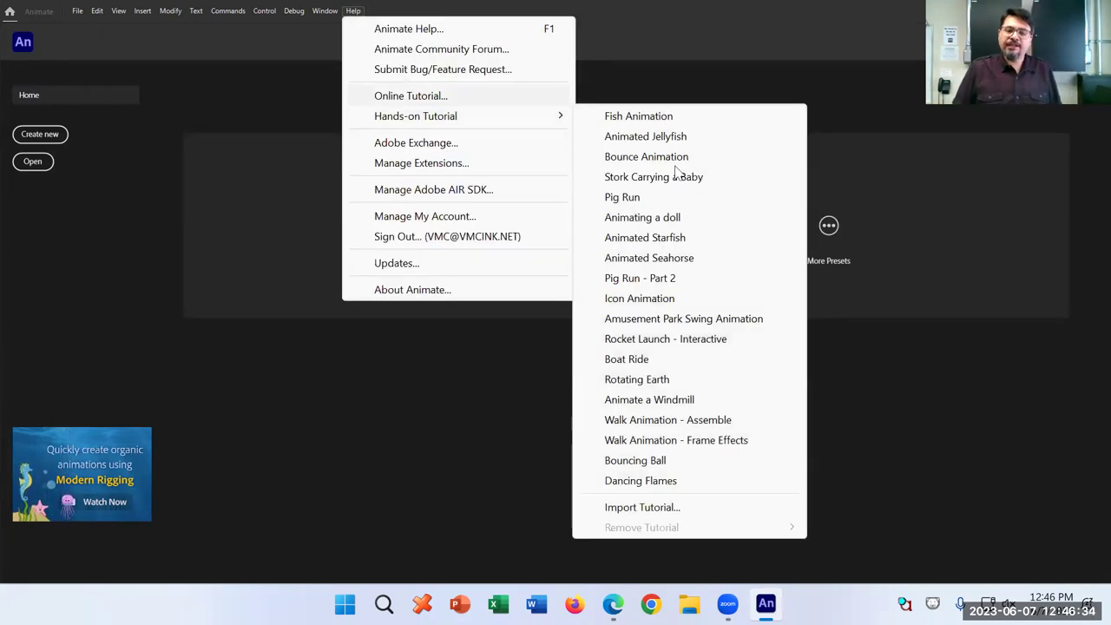
pyautogui.click(673, 7)
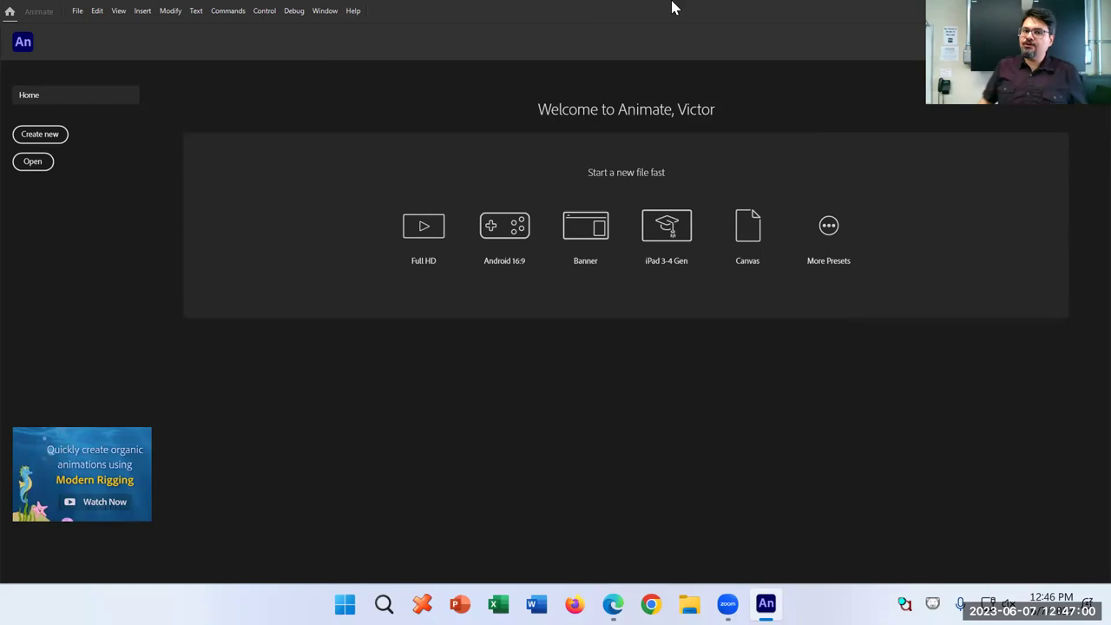
pyautogui.click(338, 16)
pyautogui.click(173, 13)
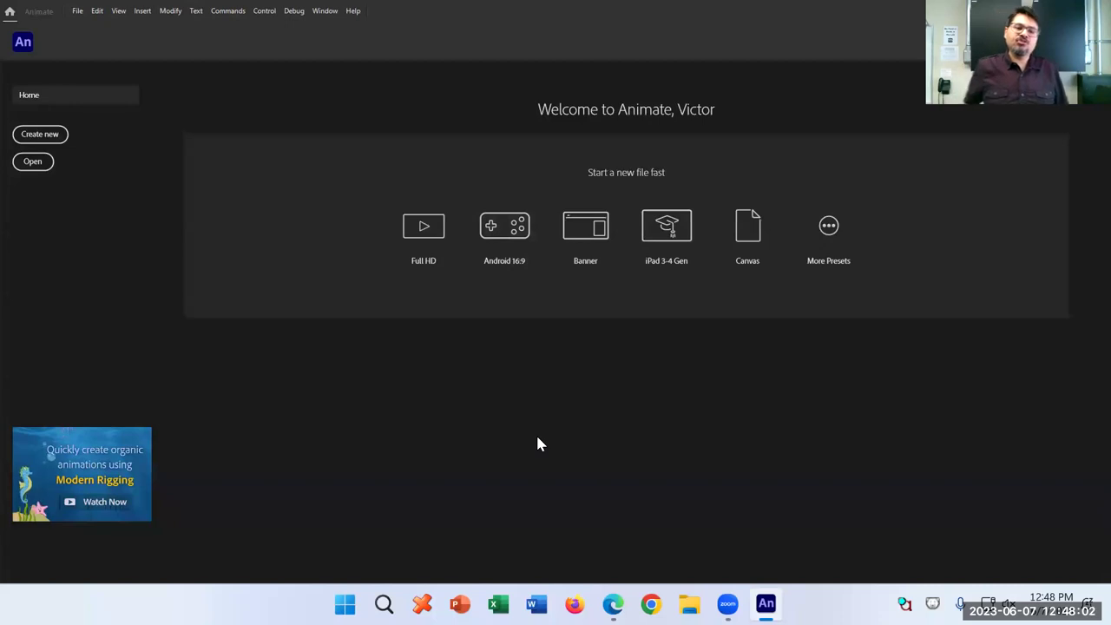
# Open the full set of new-document presets and compare the Standard, Full HD and 4K Character Animation sizes, ending on HD 1280 x 720
pyautogui.click(831, 232)
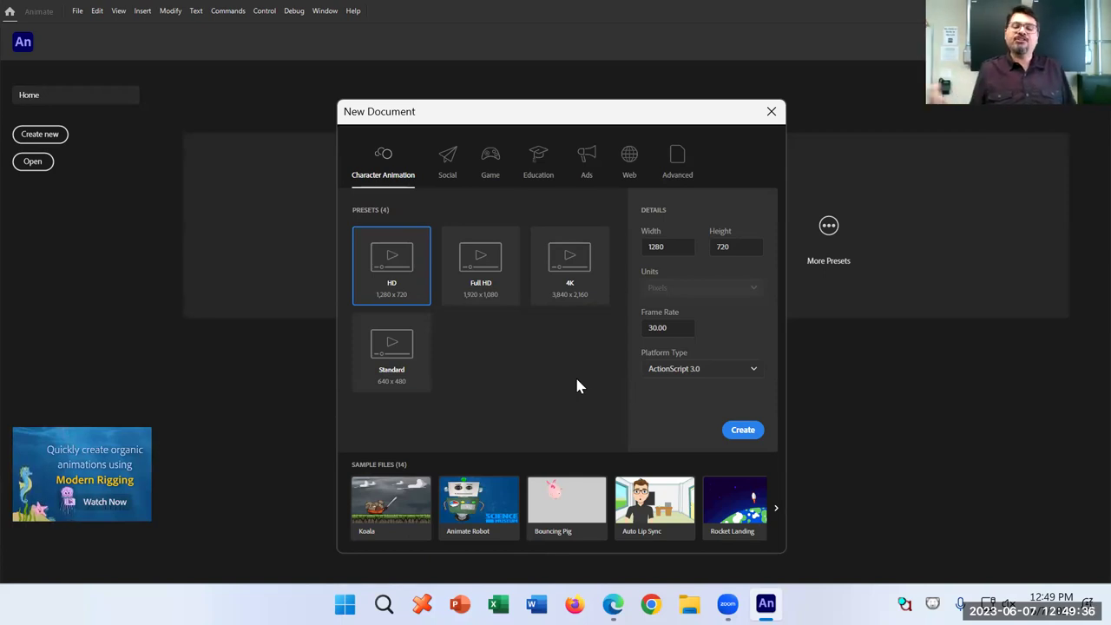
pyautogui.click(401, 360)
pyautogui.click(565, 276)
pyautogui.click(415, 272)
pyautogui.click(461, 265)
pyautogui.click(412, 338)
pyautogui.click(559, 278)
pyautogui.click(494, 278)
pyautogui.click(395, 269)
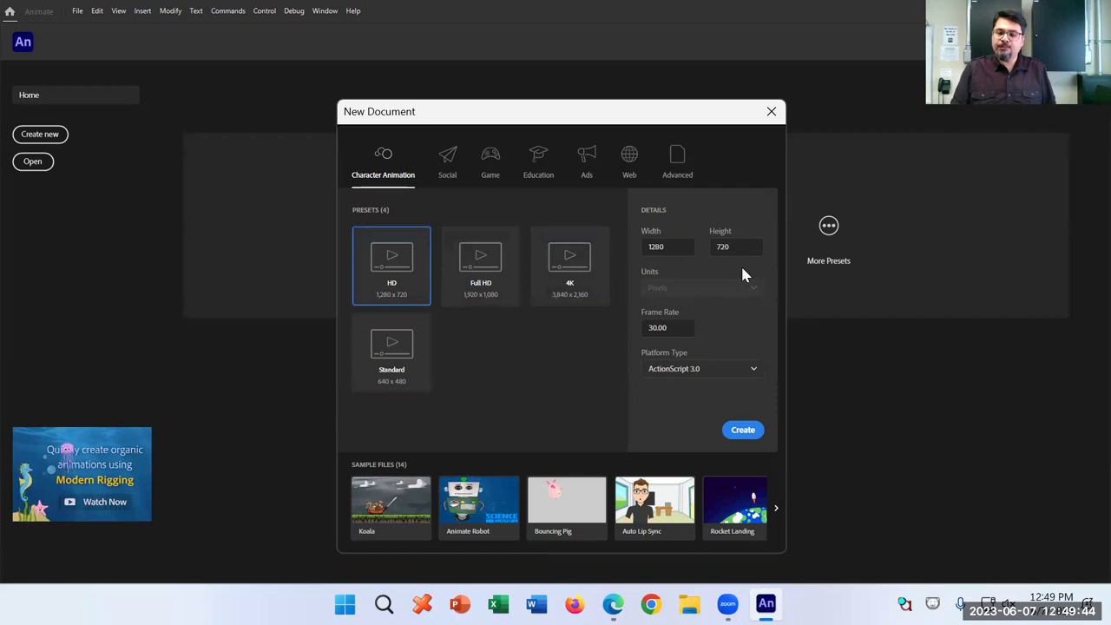
pyautogui.click(567, 272)
pyautogui.click(480, 264)
pyautogui.click(409, 347)
pyautogui.click(391, 286)
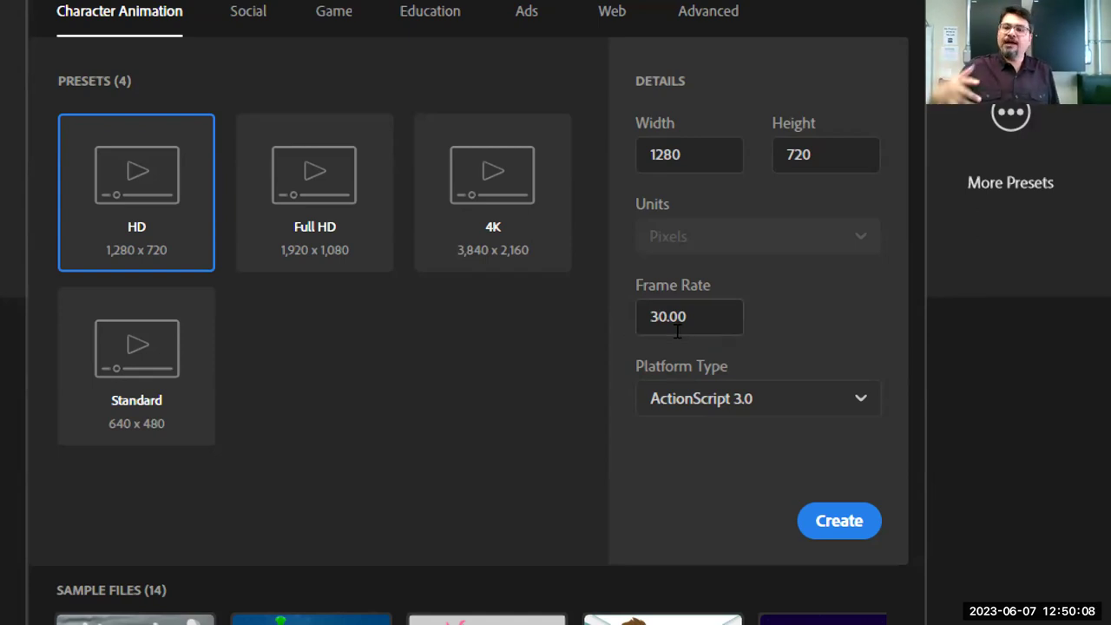
# Check the platform types offered for the HD preset, then look through the Social presets
pyautogui.press('super+minus')
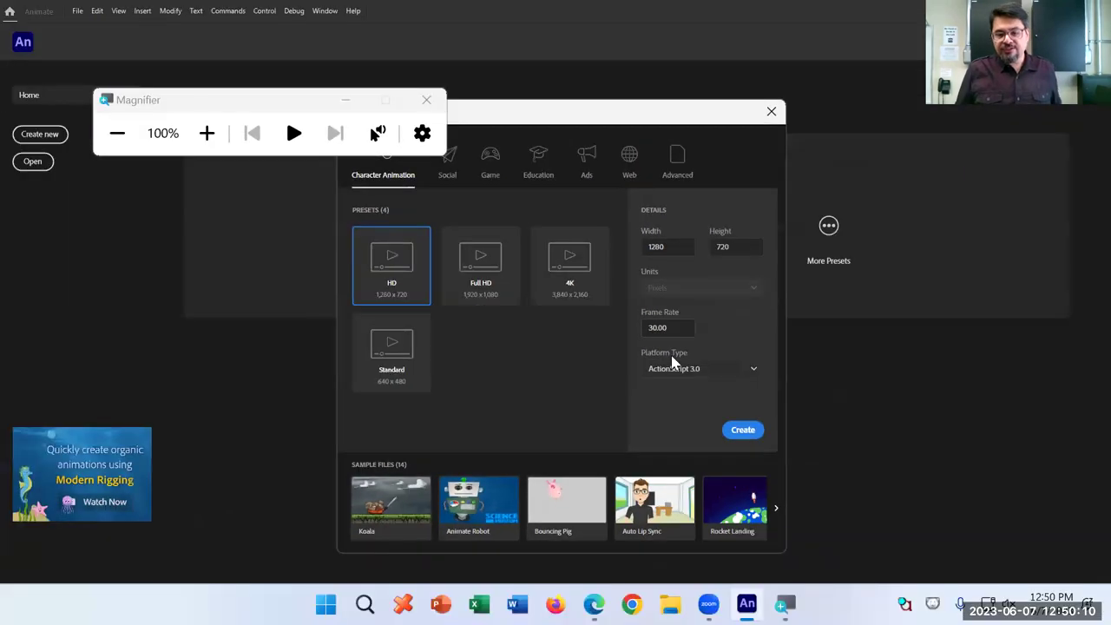
pyautogui.click(686, 371)
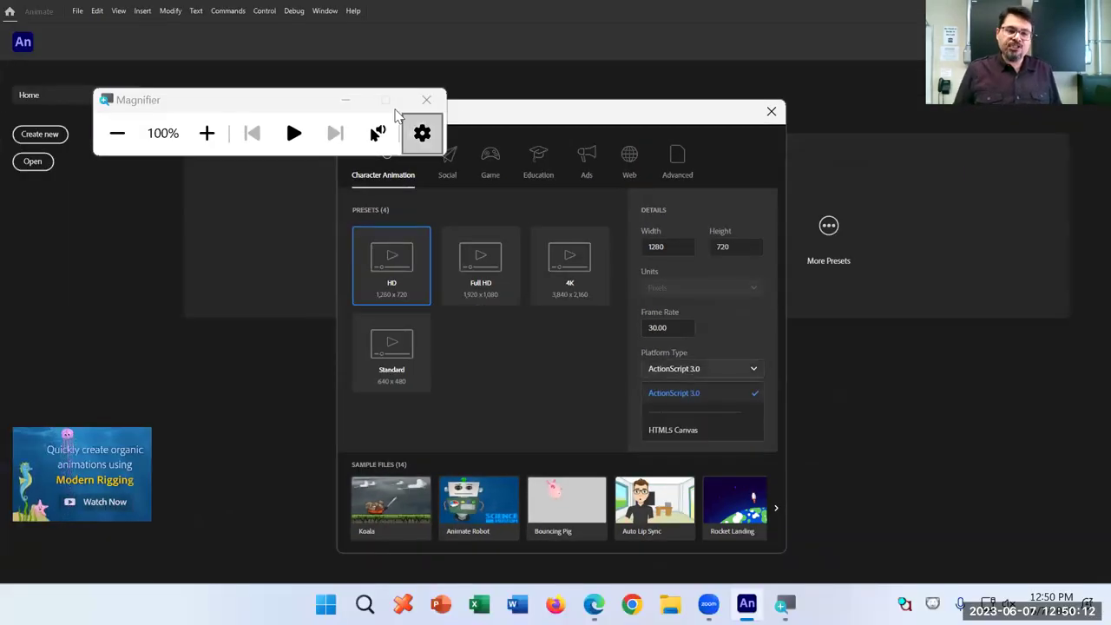
pyautogui.click(345, 102)
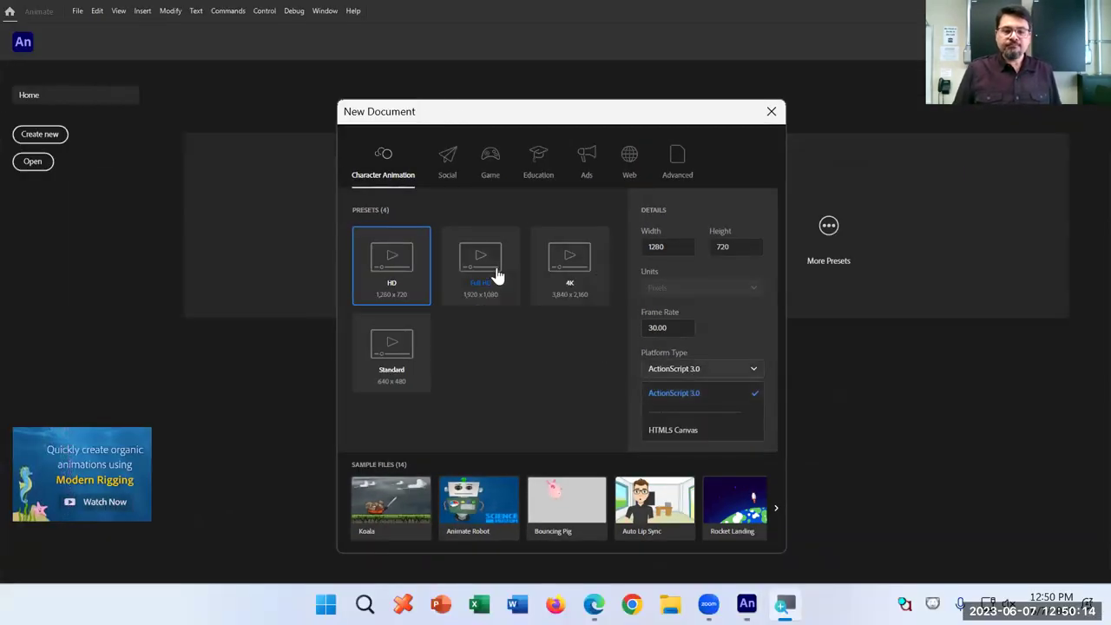
pyautogui.click(447, 165)
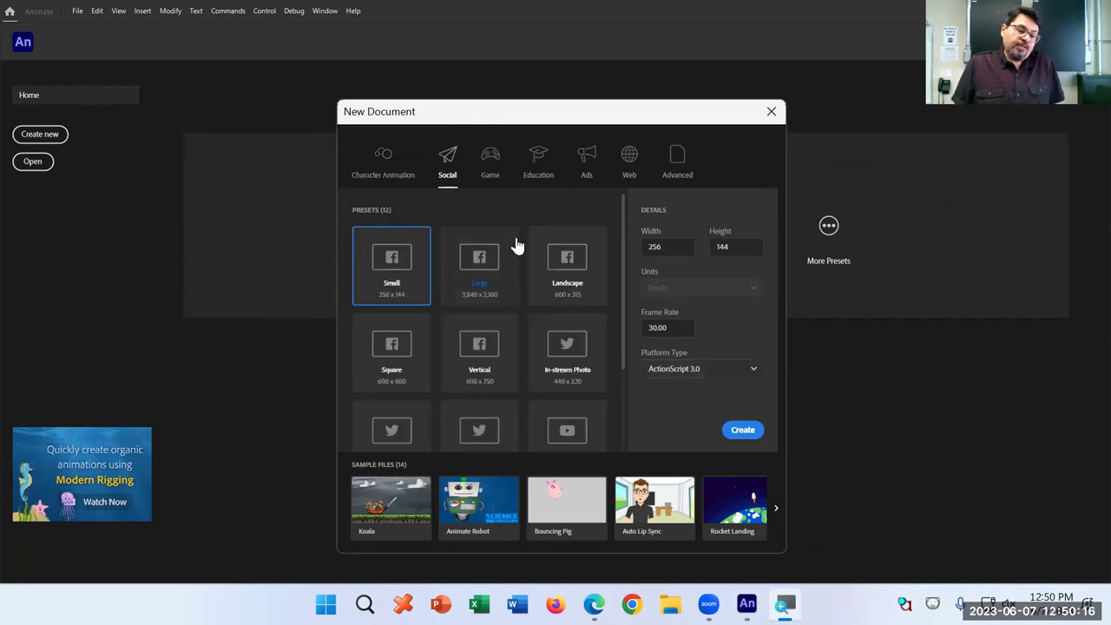
pyautogui.scroll(-3, 516, 246)
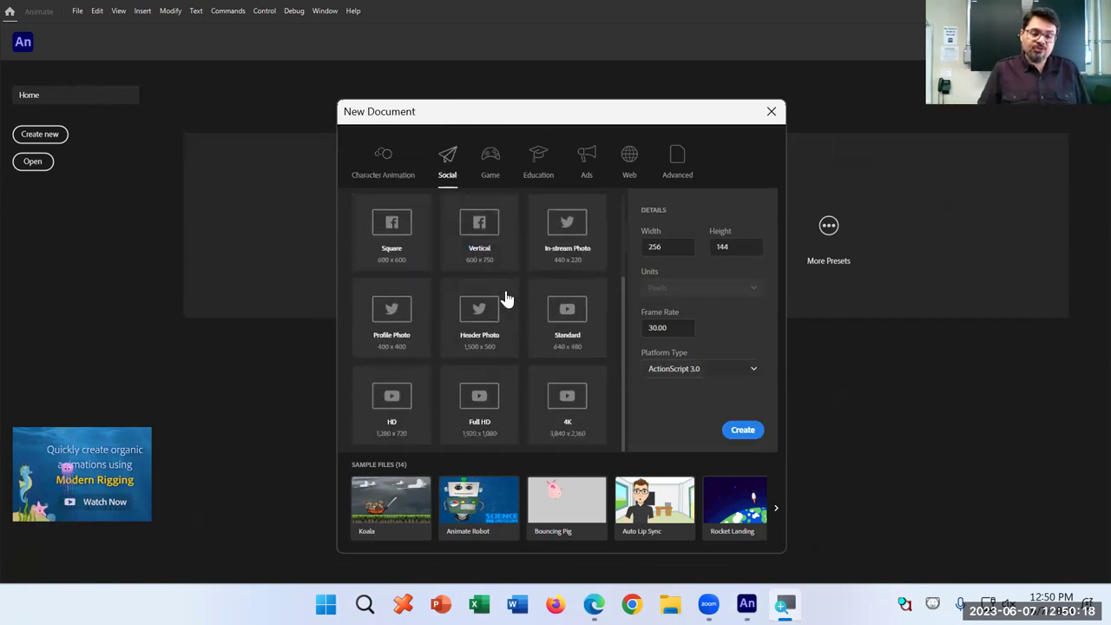
pyautogui.scroll(3, 508, 314)
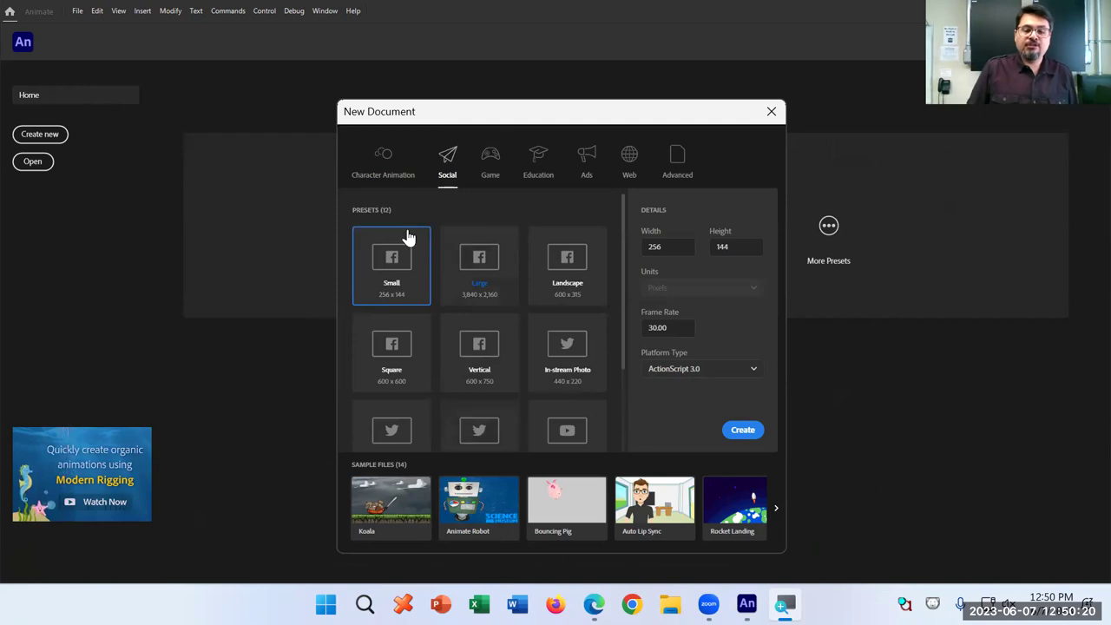
# Look through the Game presets, checking the dimensions of several Android and tablet sizes
pyautogui.click(491, 178)
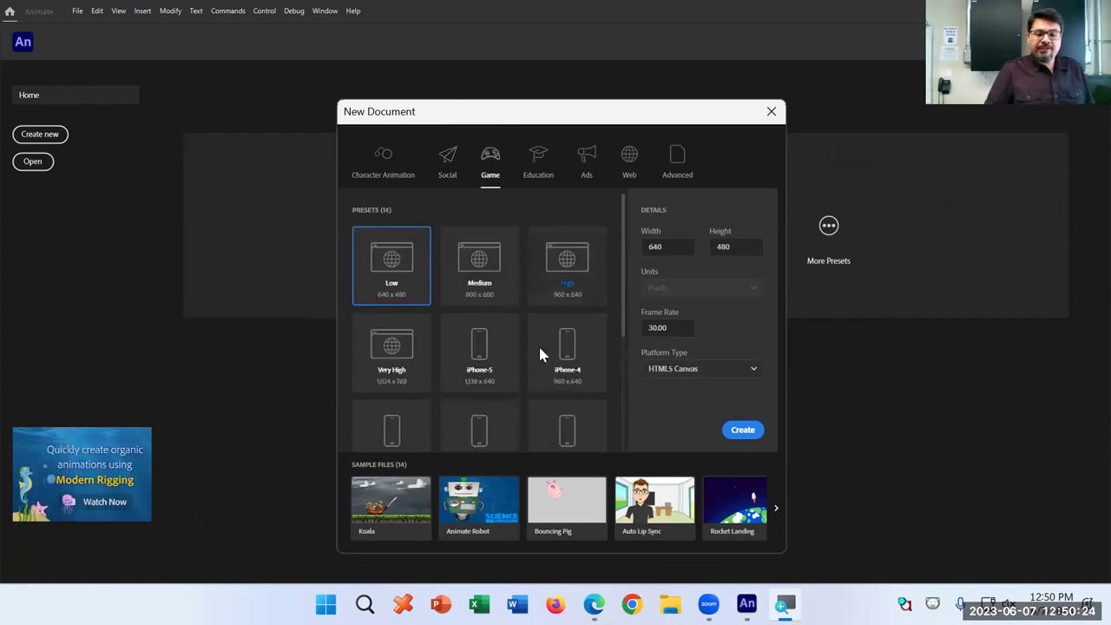
pyautogui.scroll(-1, 518, 382)
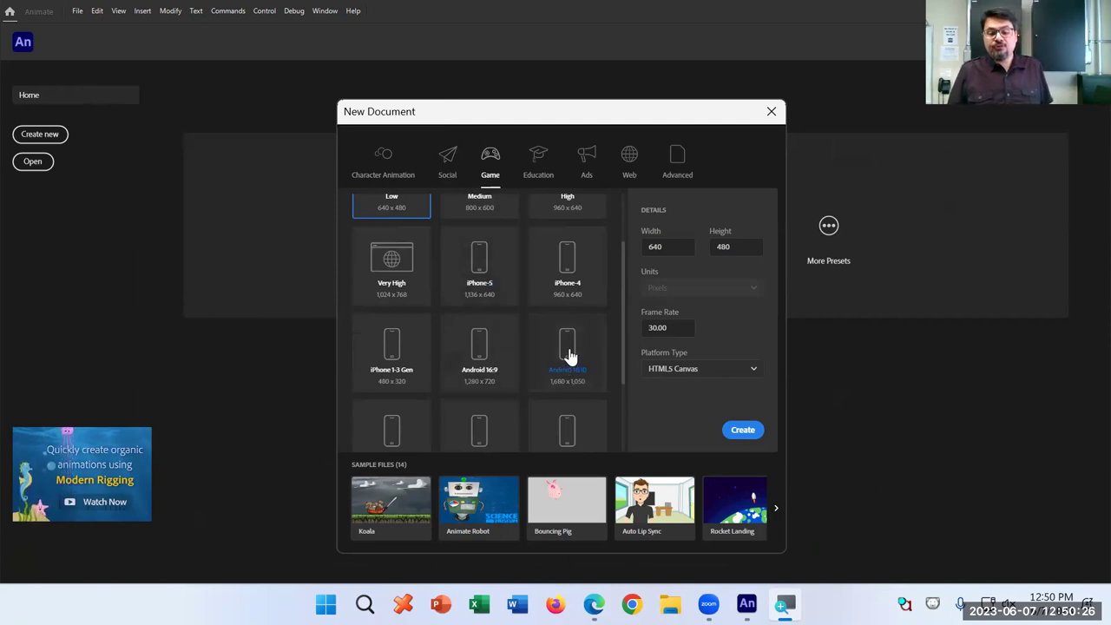
pyautogui.click(478, 418)
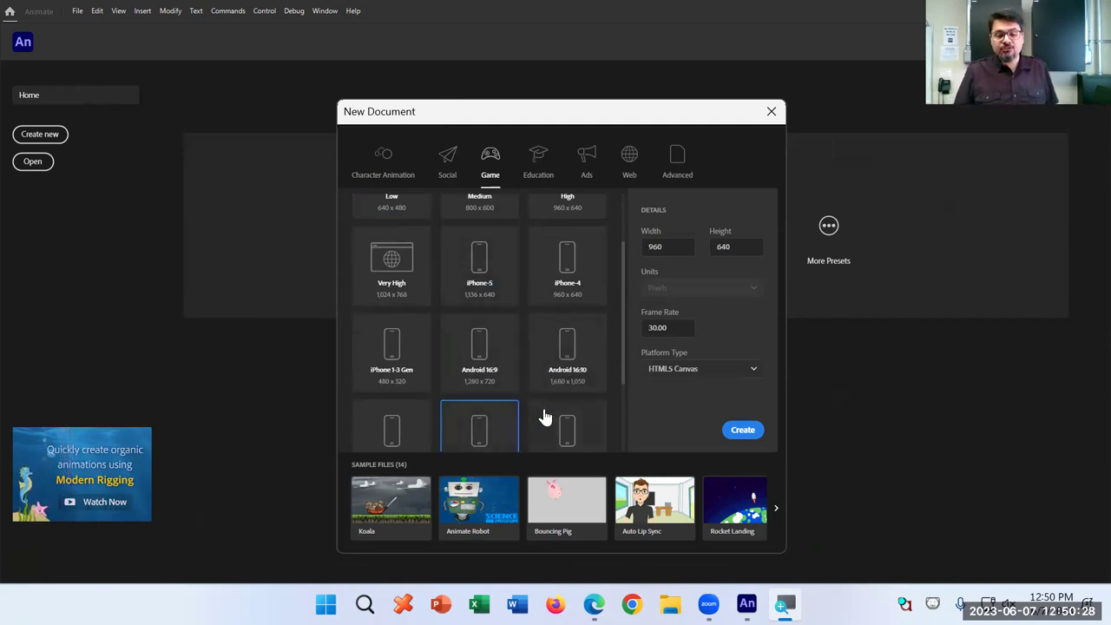
pyautogui.scroll(-2, 545, 410)
pyautogui.click(478, 398)
pyautogui.scroll(3, 478, 392)
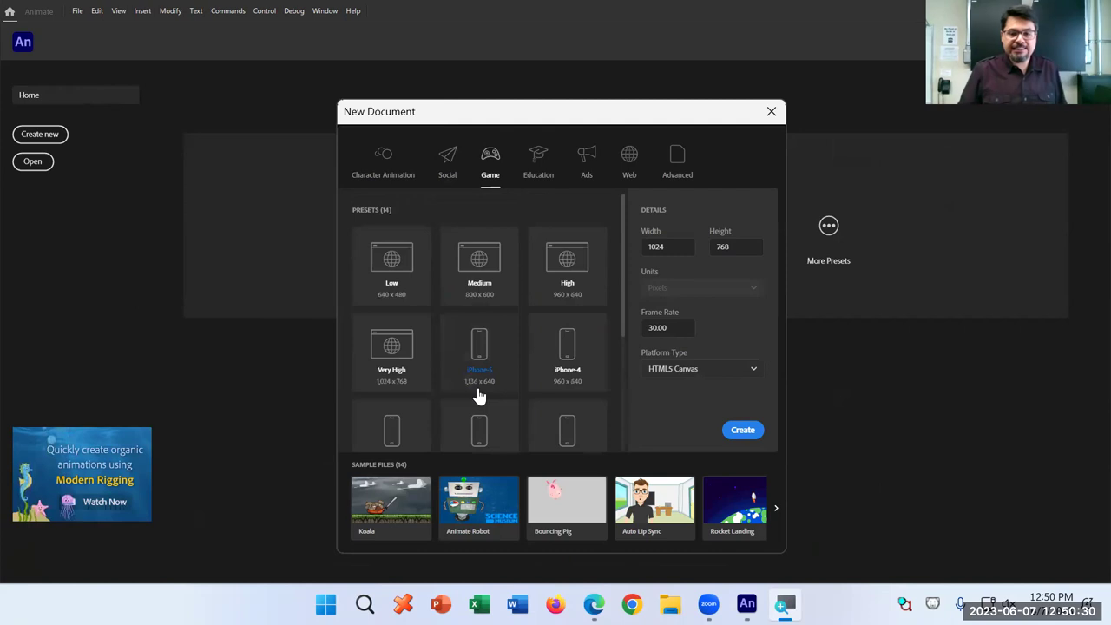
# Look through the Education presets, comparing Standard Video with the Low 640 x 480 size
pyautogui.click(538, 163)
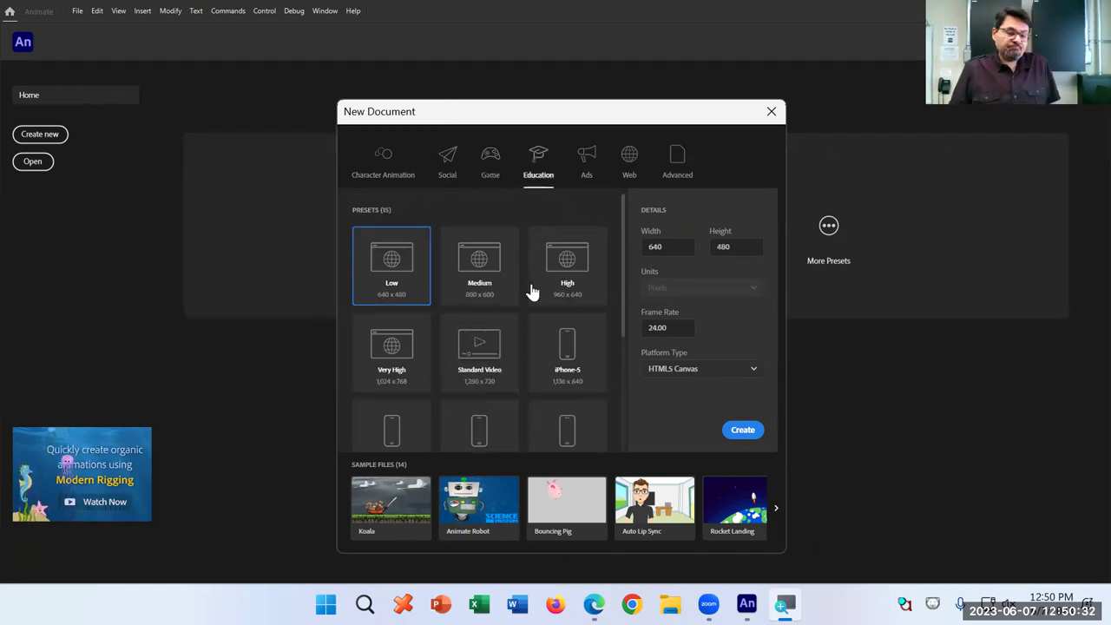
pyautogui.click(471, 341)
pyautogui.scroll(-3, 471, 343)
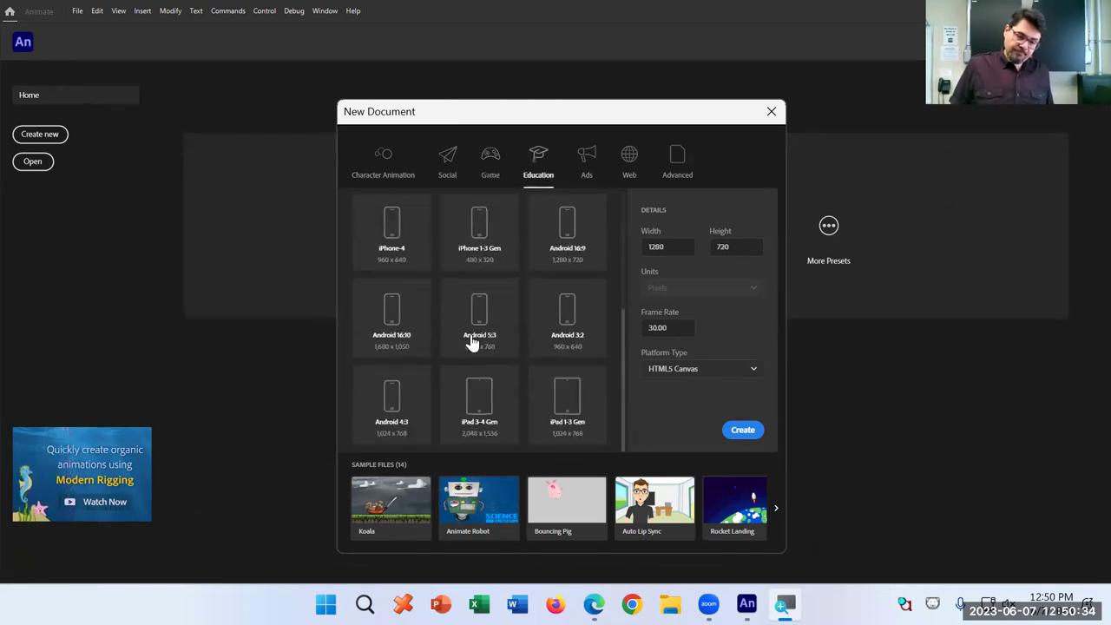
pyautogui.scroll(3, 471, 343)
pyautogui.click(471, 286)
pyautogui.click(416, 287)
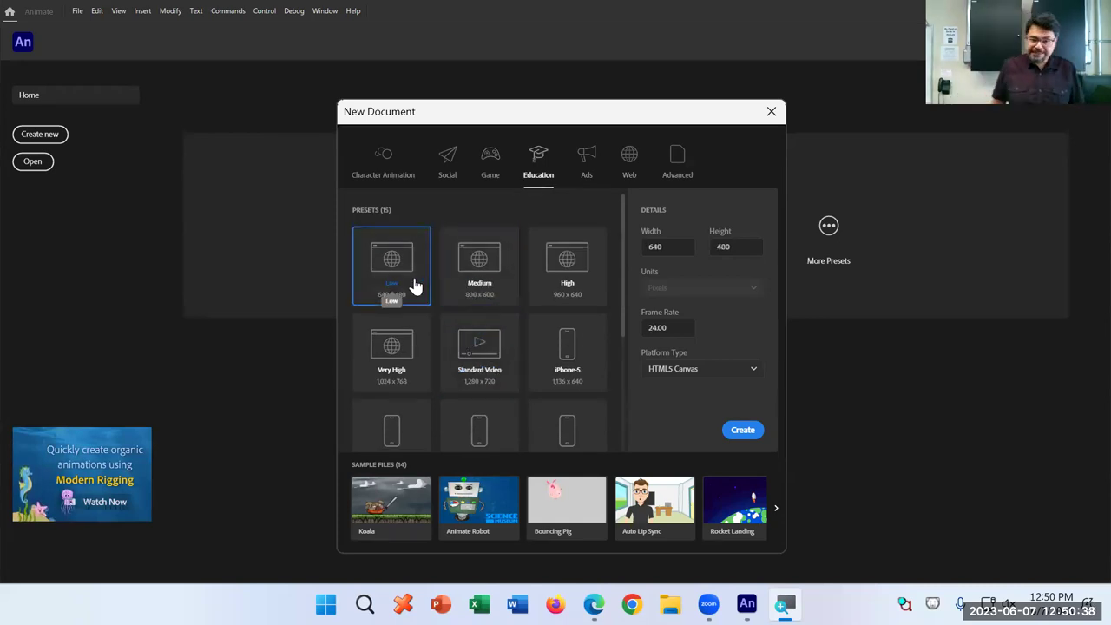
# Look through the Ads presets and the Web presets for a new document
pyautogui.click(583, 165)
pyautogui.scroll(-3, 465, 325)
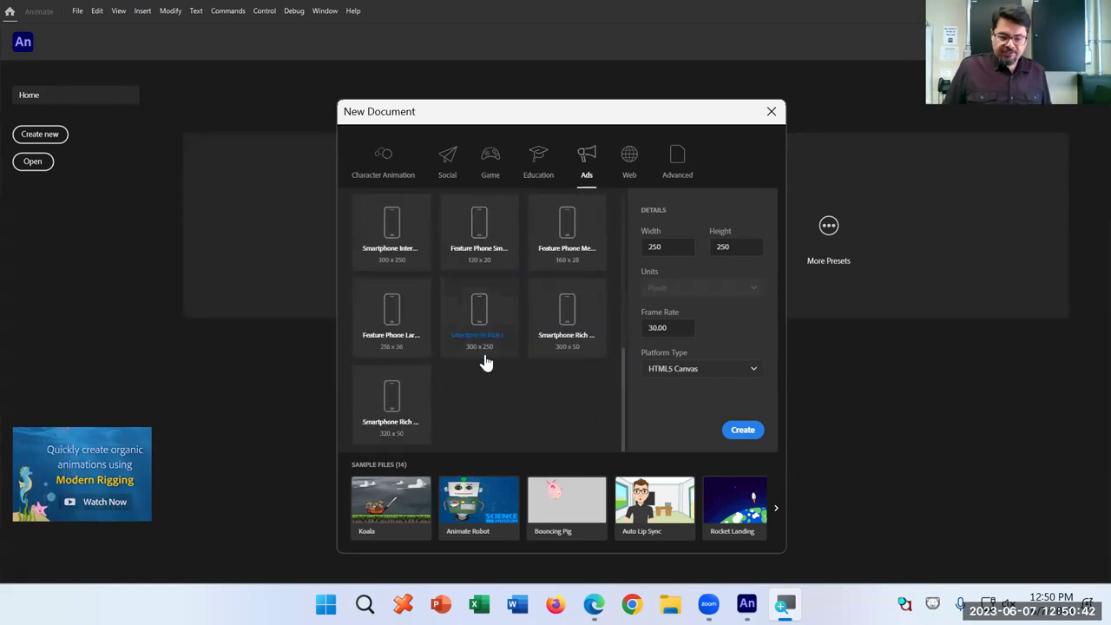
pyautogui.scroll(5, 484, 360)
pyautogui.click(631, 170)
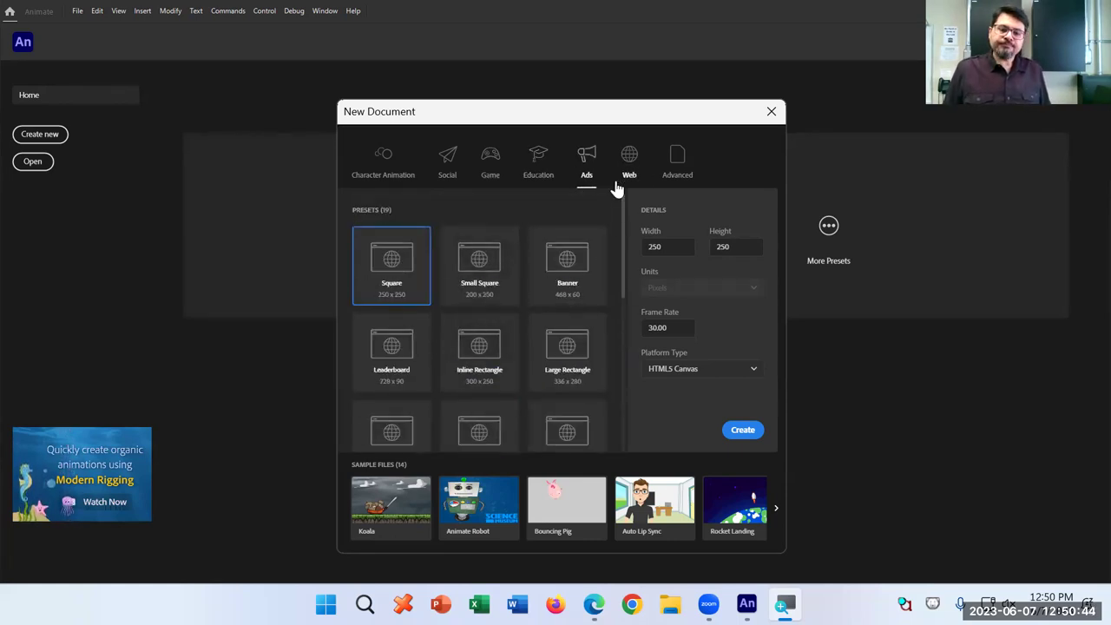
pyautogui.scroll(-2, 513, 304)
pyautogui.scroll(2, 530, 295)
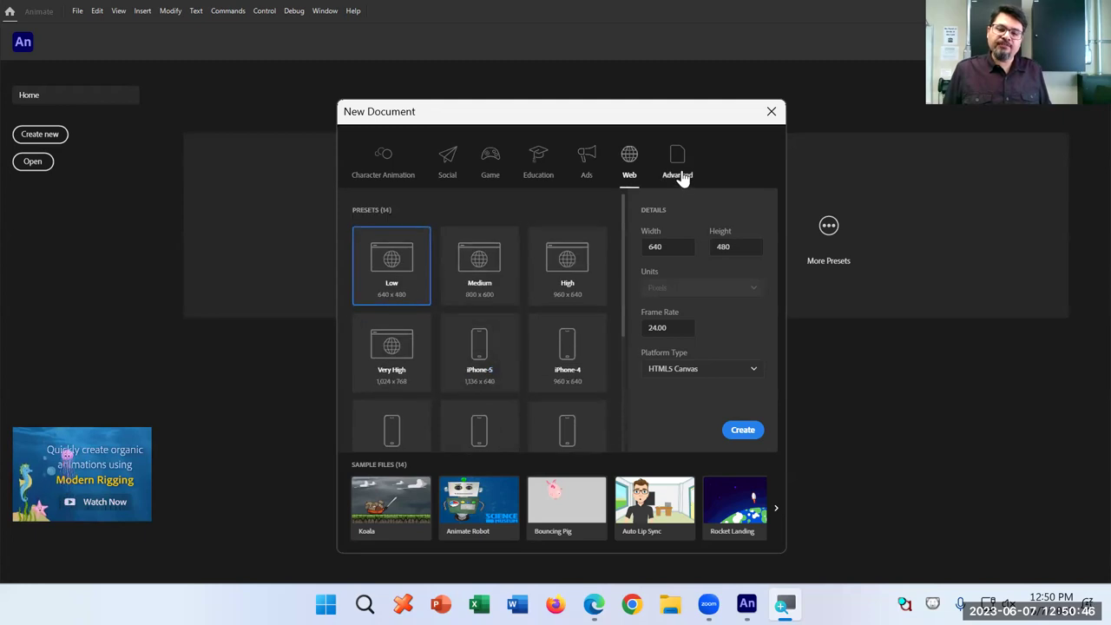
# Compare the preset categories from Advanced through Social, Game, Education, Ads and Web, ending on Character Animation
pyautogui.click(679, 169)
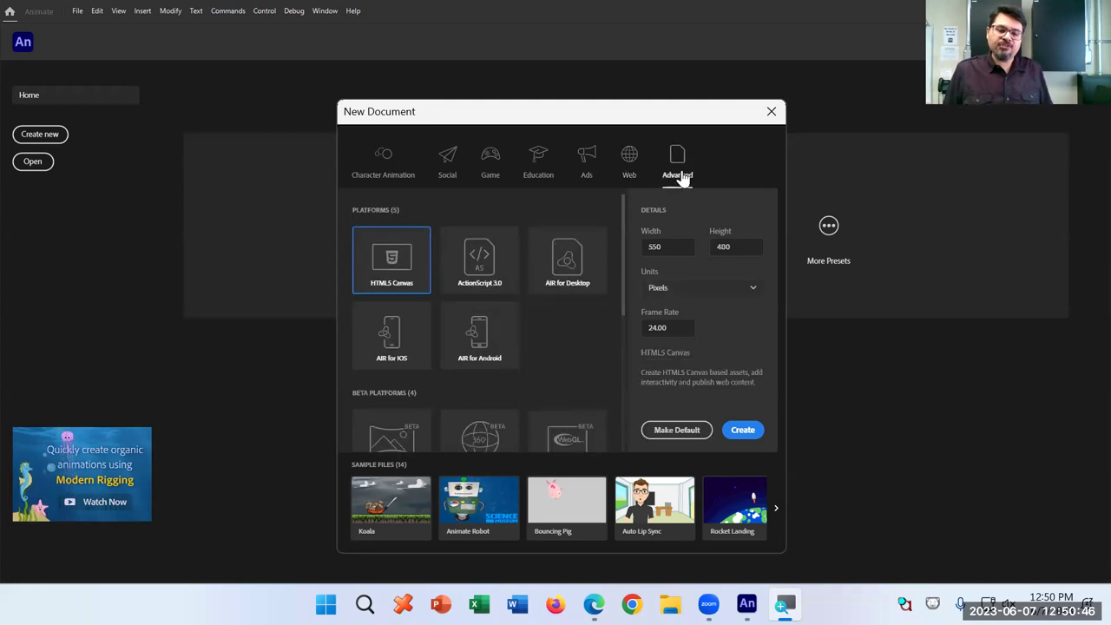
pyautogui.click(397, 178)
pyautogui.click(449, 172)
pyautogui.click(489, 165)
pyautogui.click(547, 164)
pyautogui.click(587, 161)
pyautogui.click(629, 161)
pyautogui.click(389, 163)
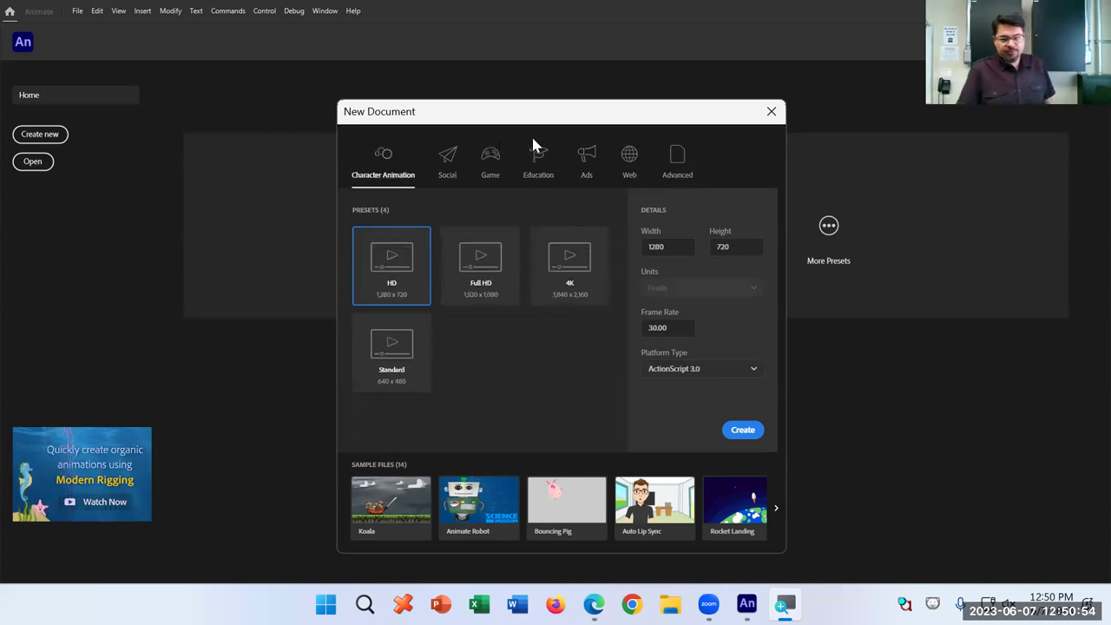
# Examine the Advanced category's platforms, beta platforms and script file types
pyautogui.click(674, 161)
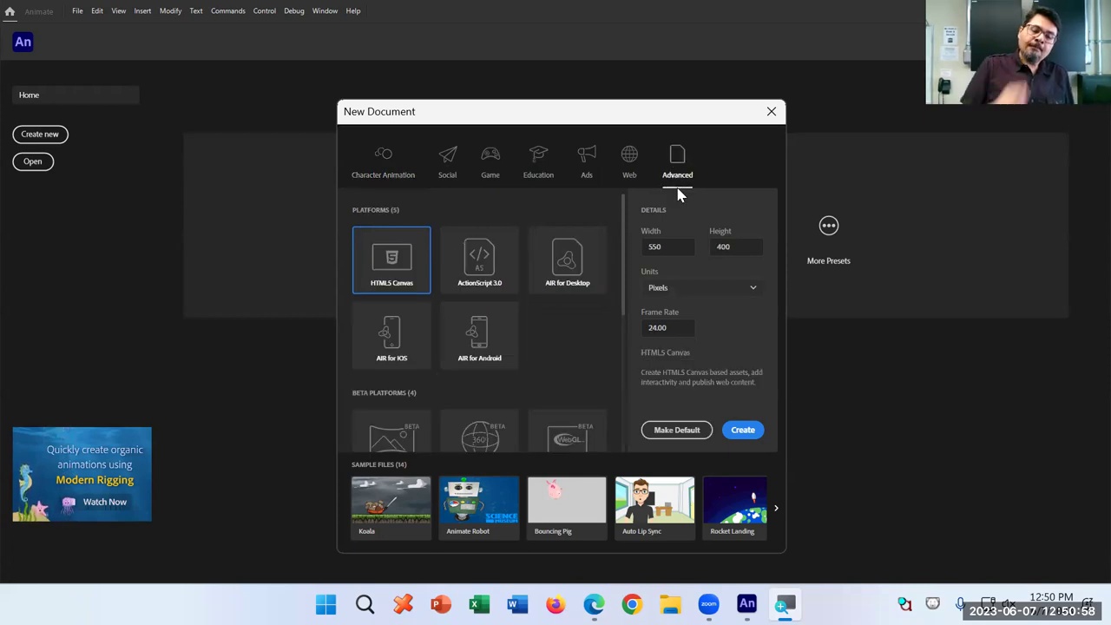
pyautogui.scroll(-4, 608, 226)
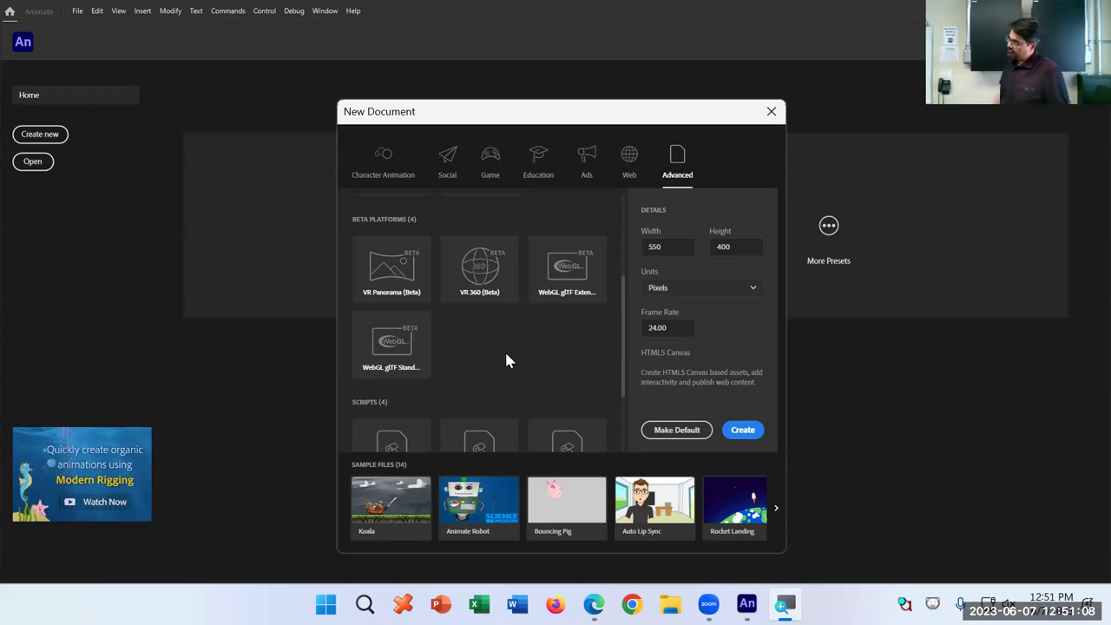
pyautogui.scroll(-2, 496, 356)
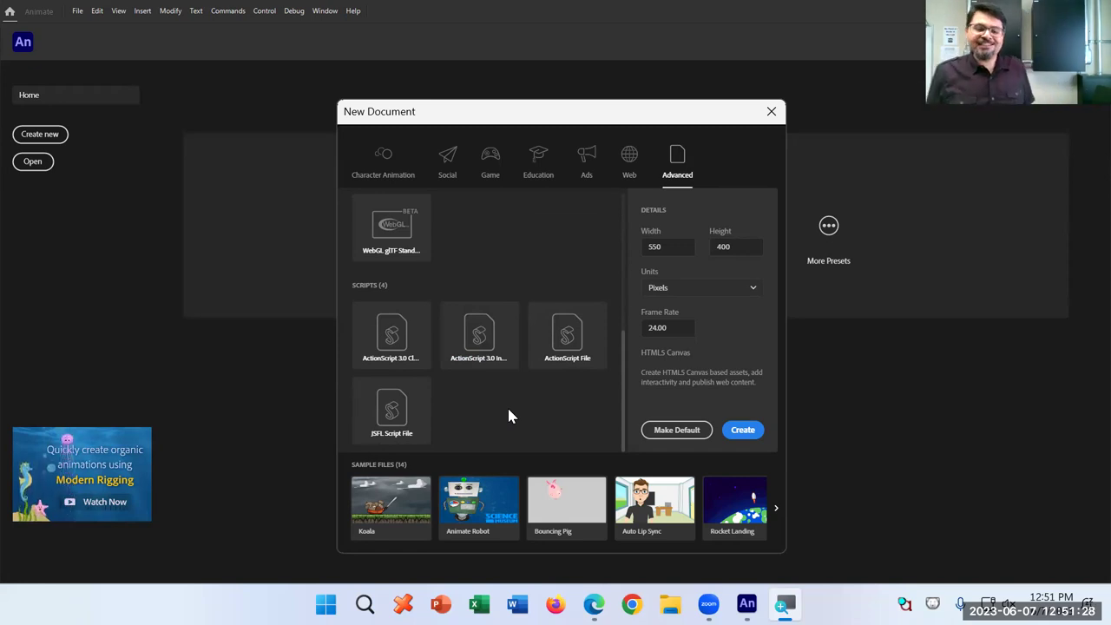
pyautogui.scroll(5, 510, 415)
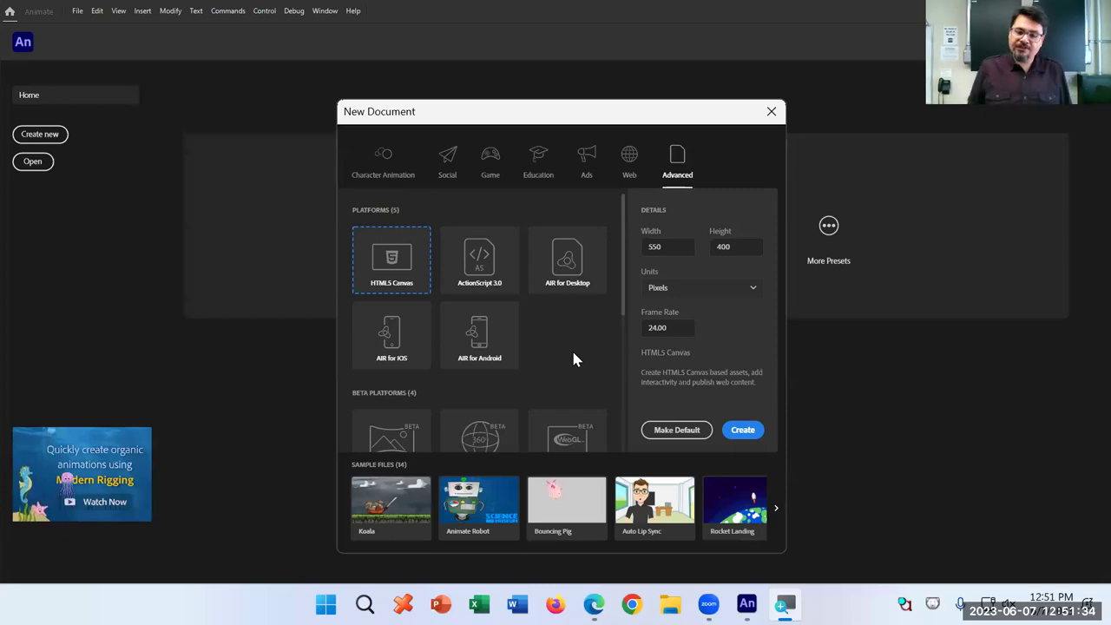
pyautogui.scroll(-5, 566, 358)
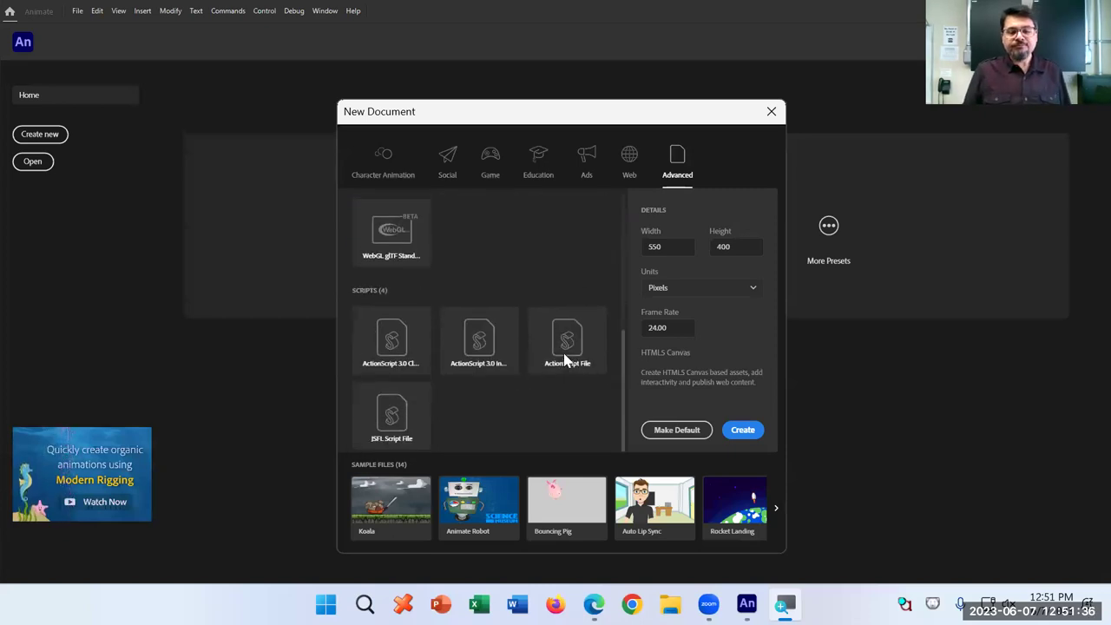
pyautogui.scroll(5, 565, 358)
# Create a Character Animation document from the HD 1280 x 720 preset and close the floating Transform panel
pyautogui.click(395, 173)
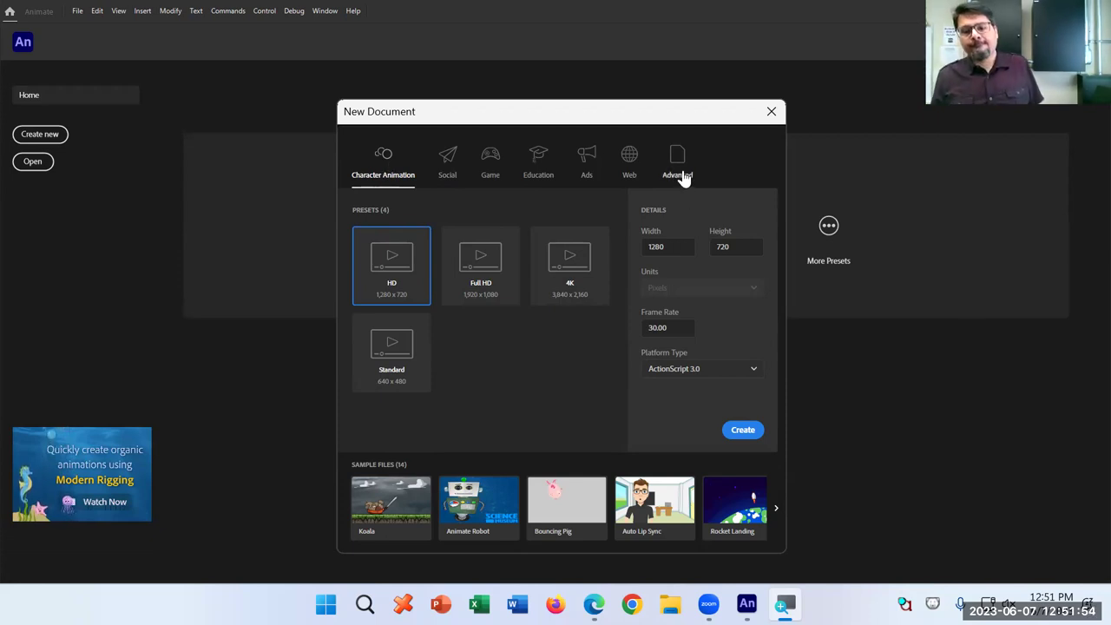
pyautogui.click(571, 299)
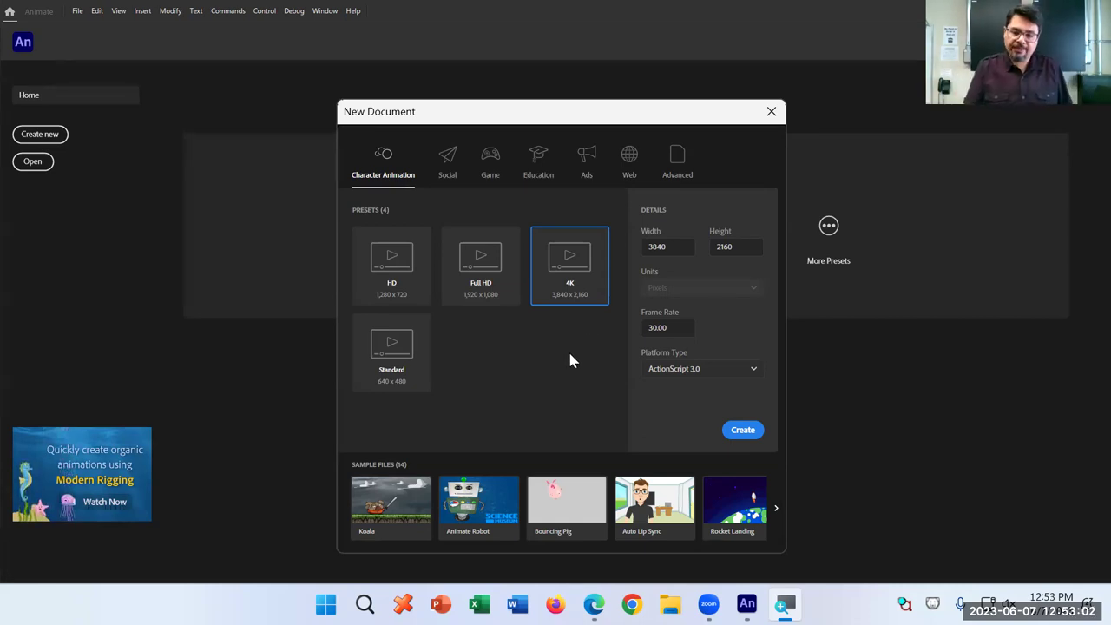
pyautogui.click(391, 263)
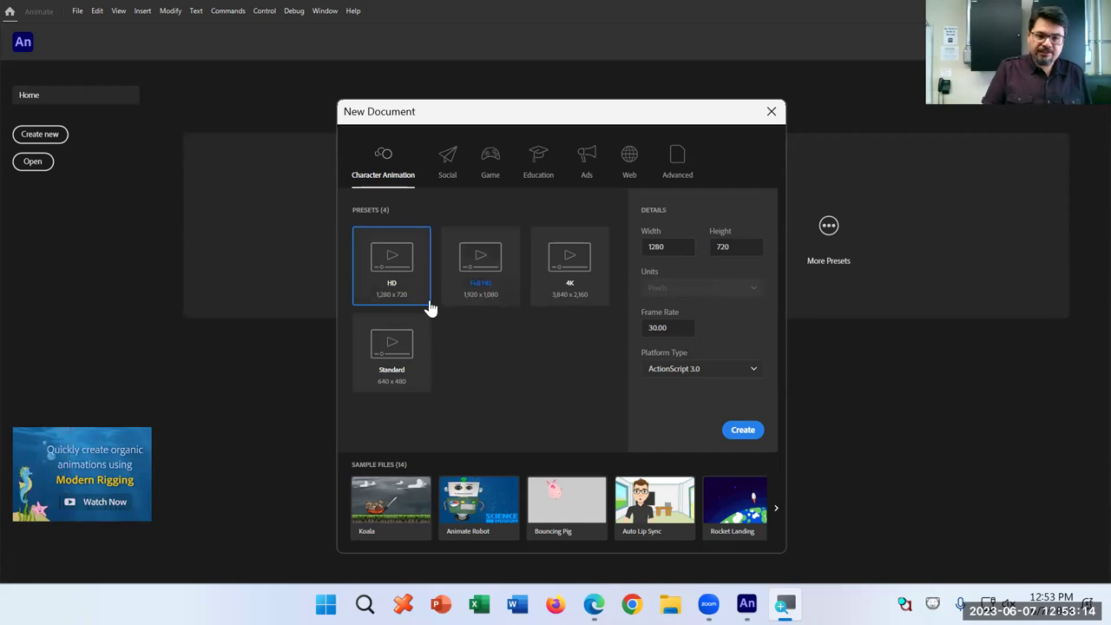
pyautogui.click(740, 432)
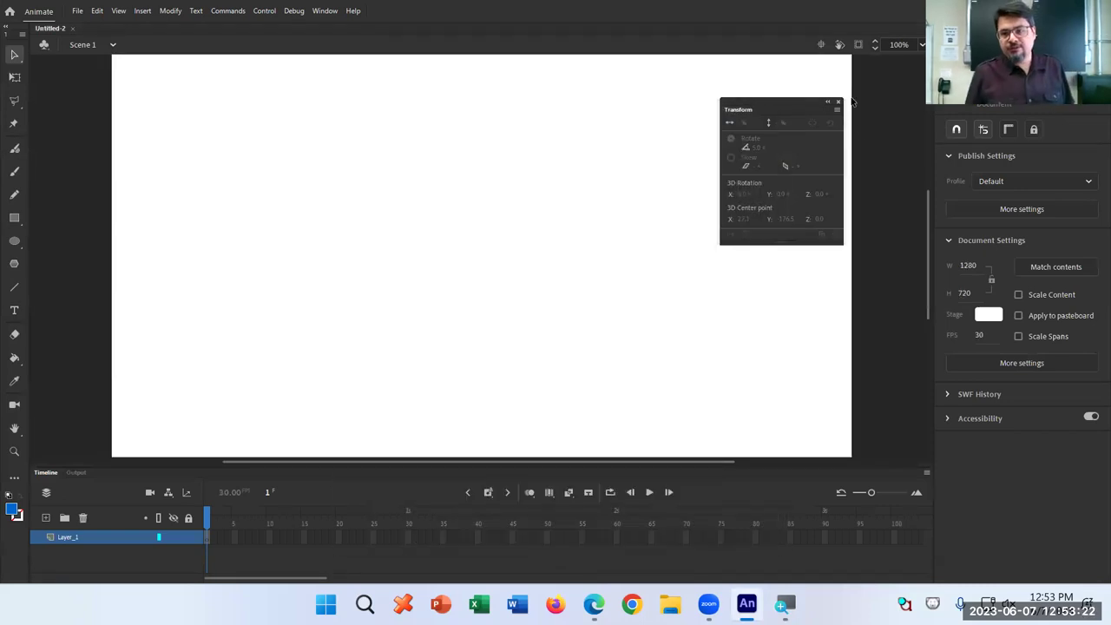
pyautogui.click(838, 102)
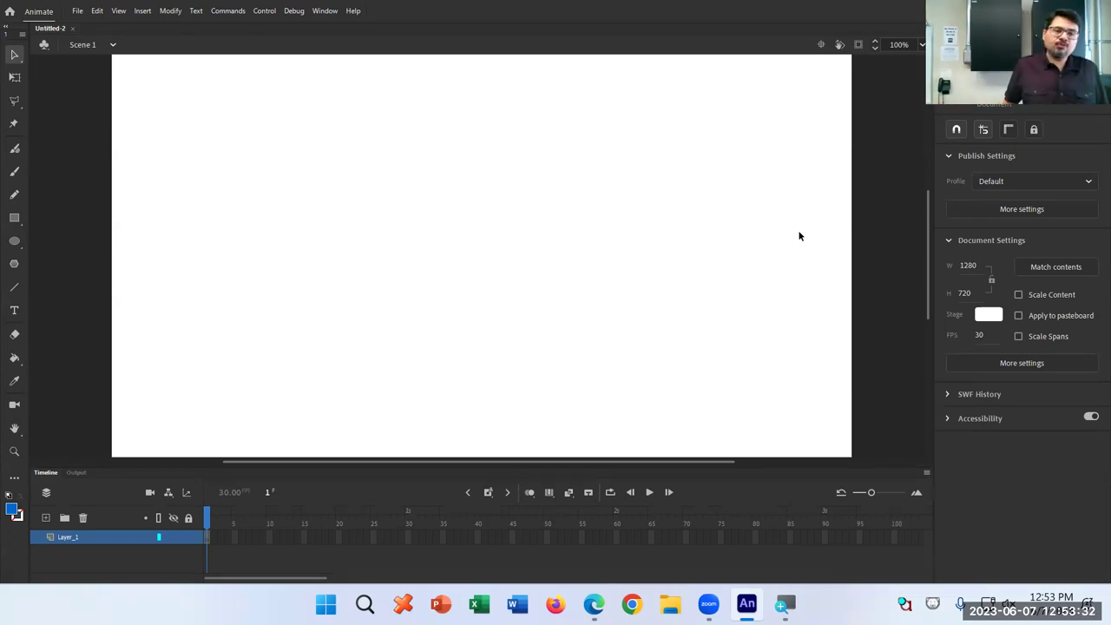
pyautogui.click(75, 11)
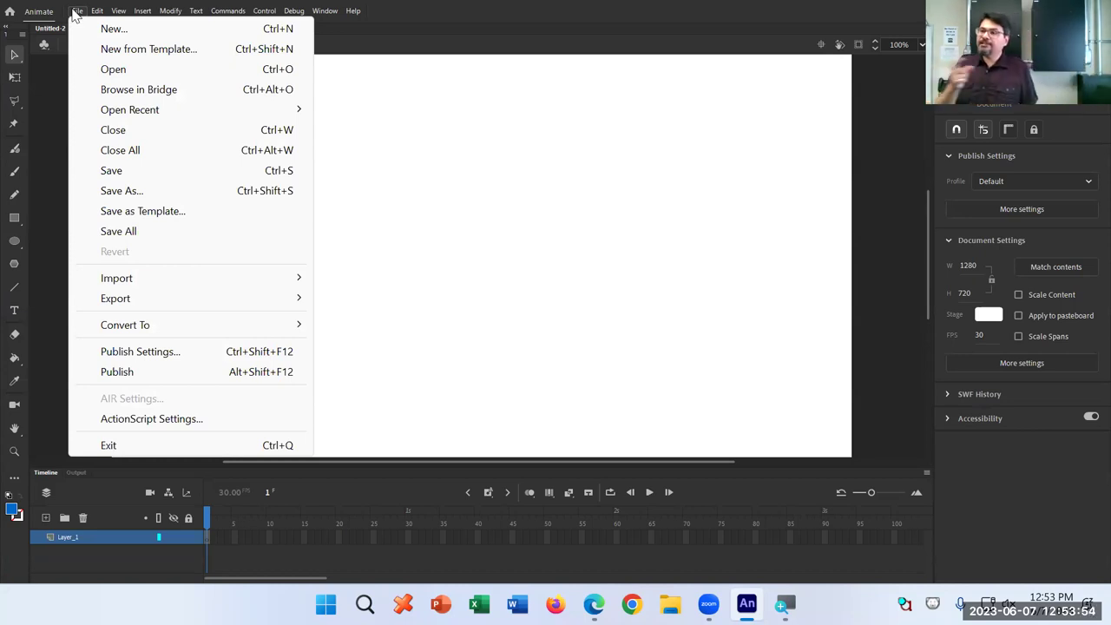
pyautogui.press('Right')
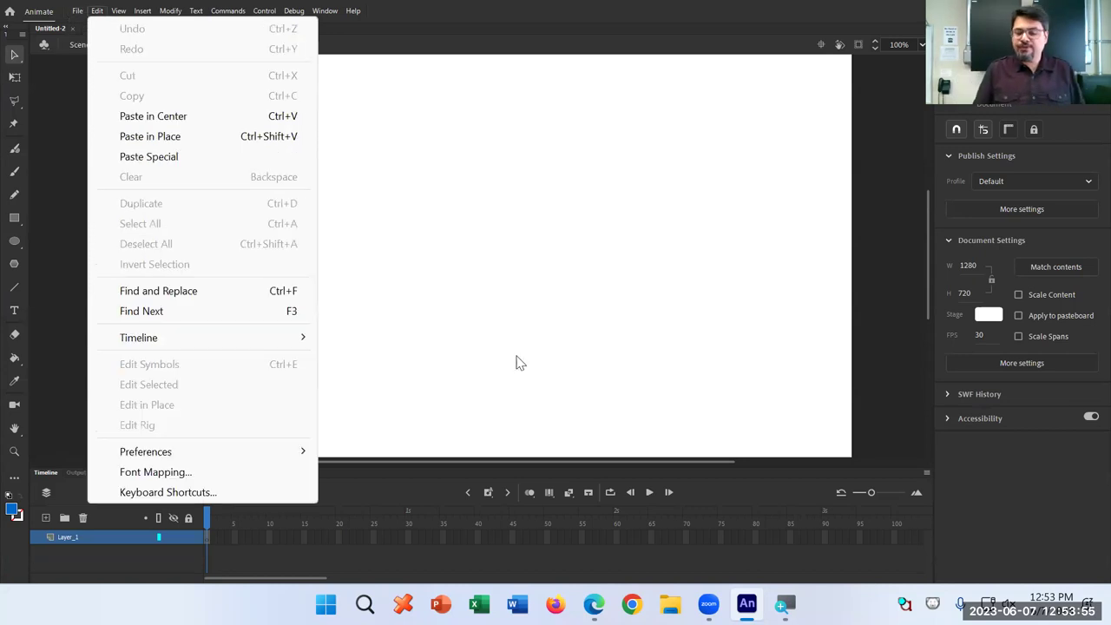
# Switch to Microsoft Edge, move its window higher, and expand the G Suite Apps on the MySWC faculty page
pyautogui.click(594, 603)
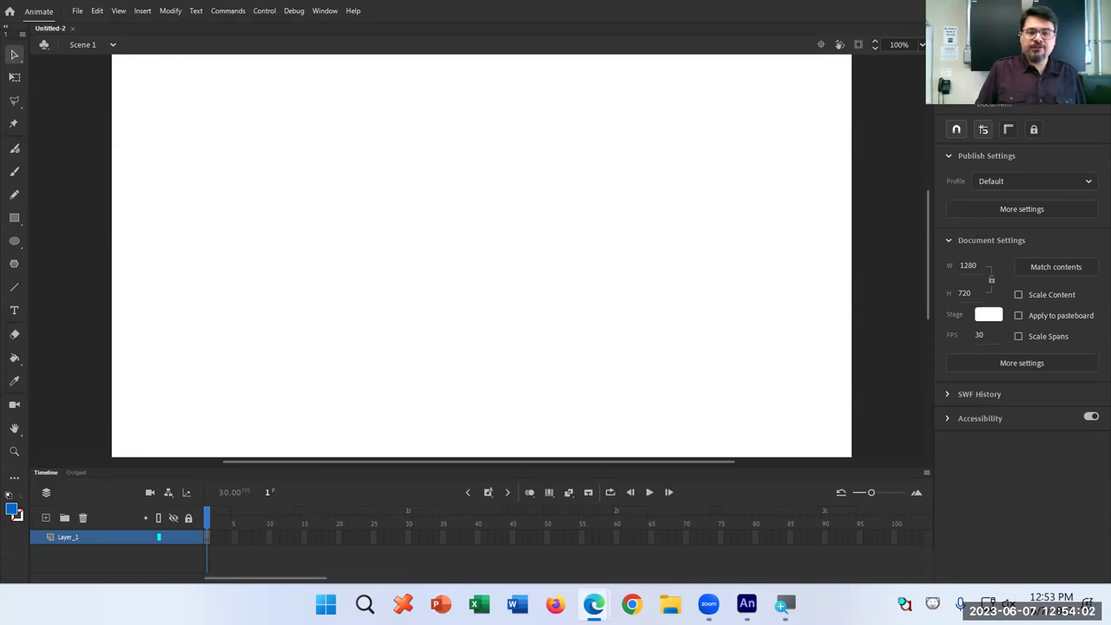
pyautogui.hotkey('alt', 'Tab')
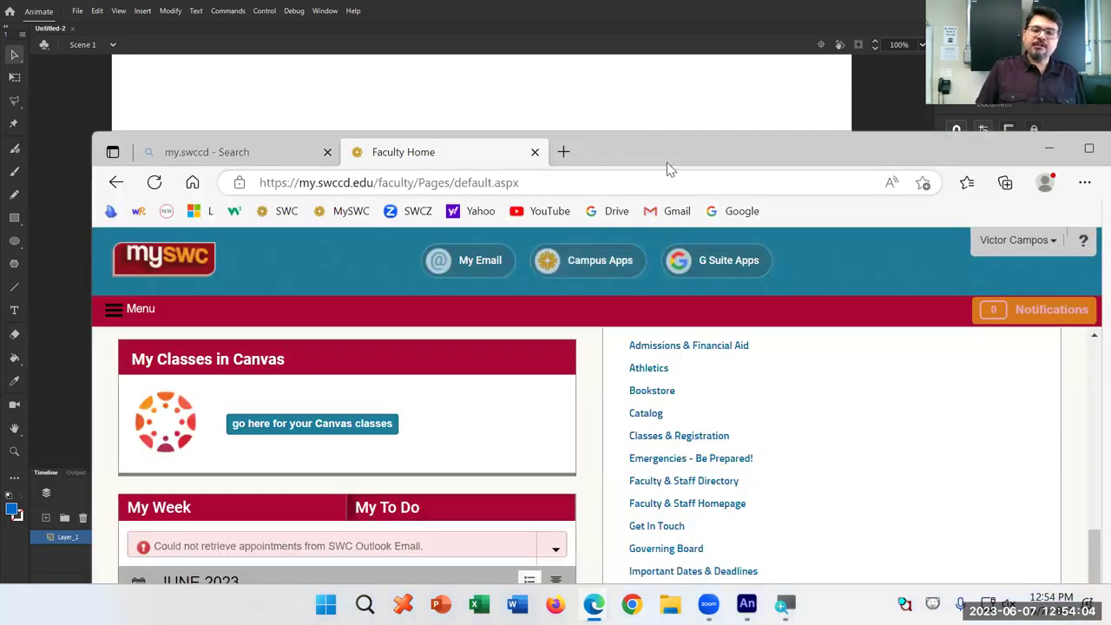
pyautogui.moveTo(654, 154); pyautogui.dragTo(646, 119)
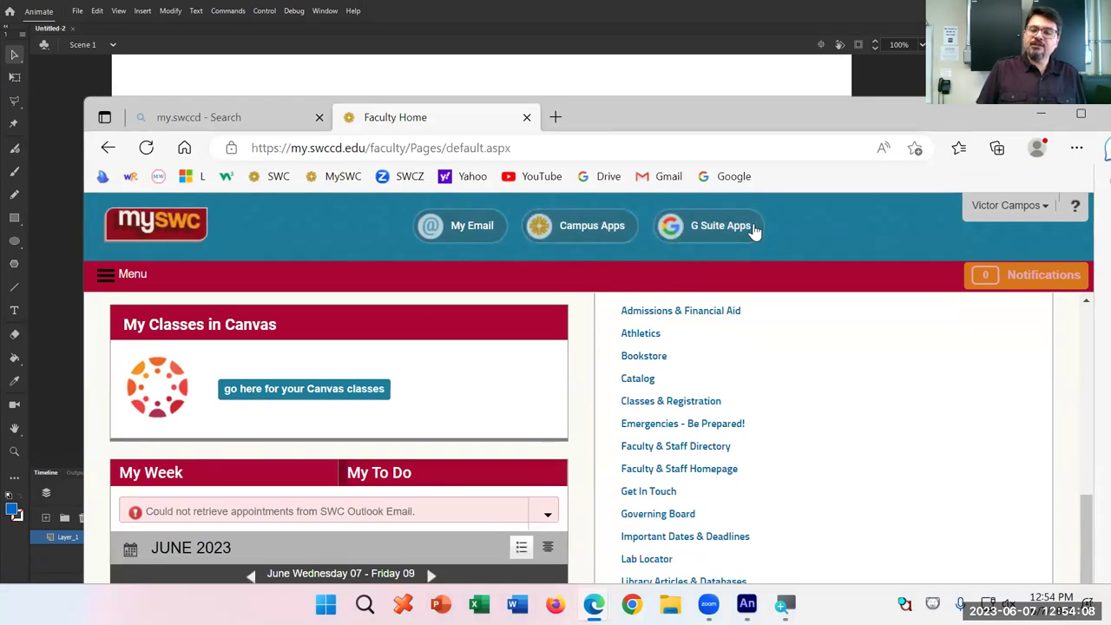
pyautogui.click(724, 240)
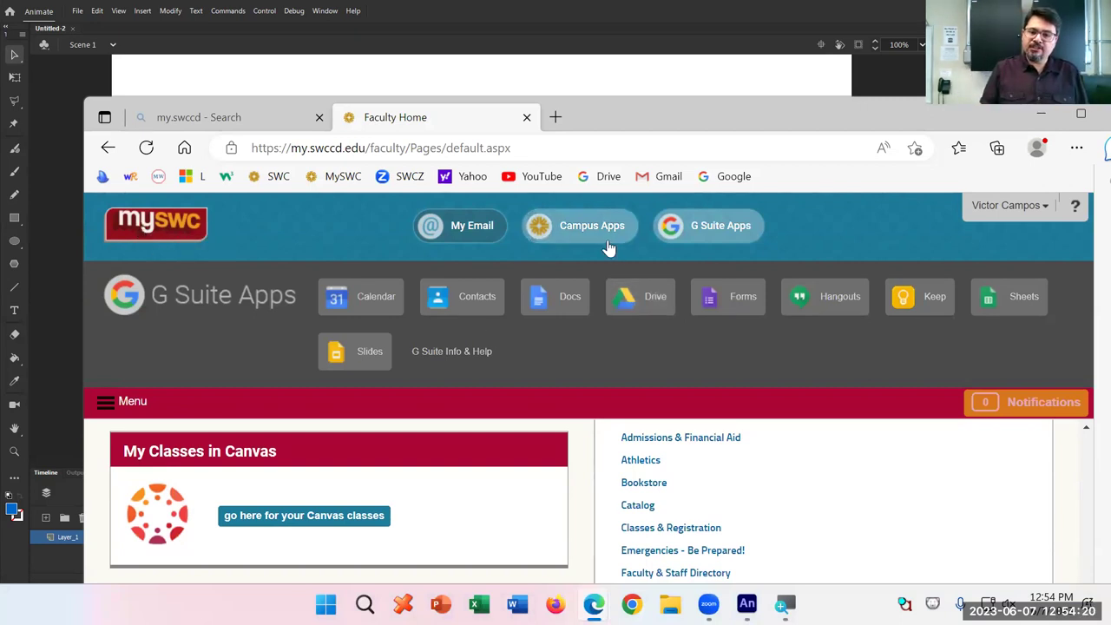
pyautogui.click(698, 231)
pyautogui.click(698, 231)
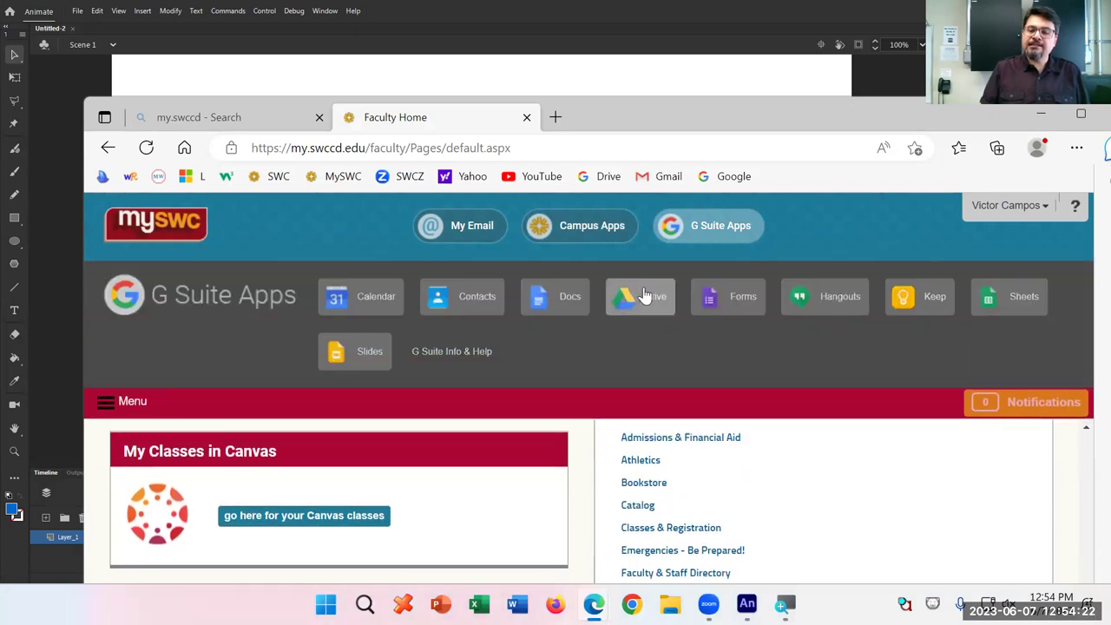
# Open Google Drive from the G Suite Apps, and switch back to Animate
pyautogui.click(631, 304)
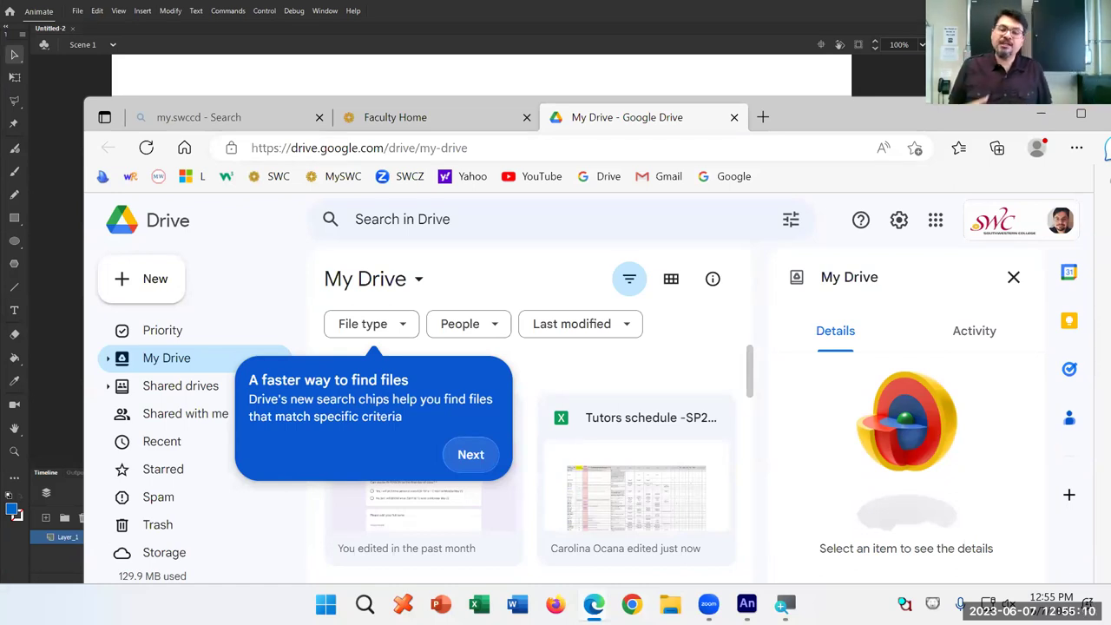
pyautogui.click(570, 7)
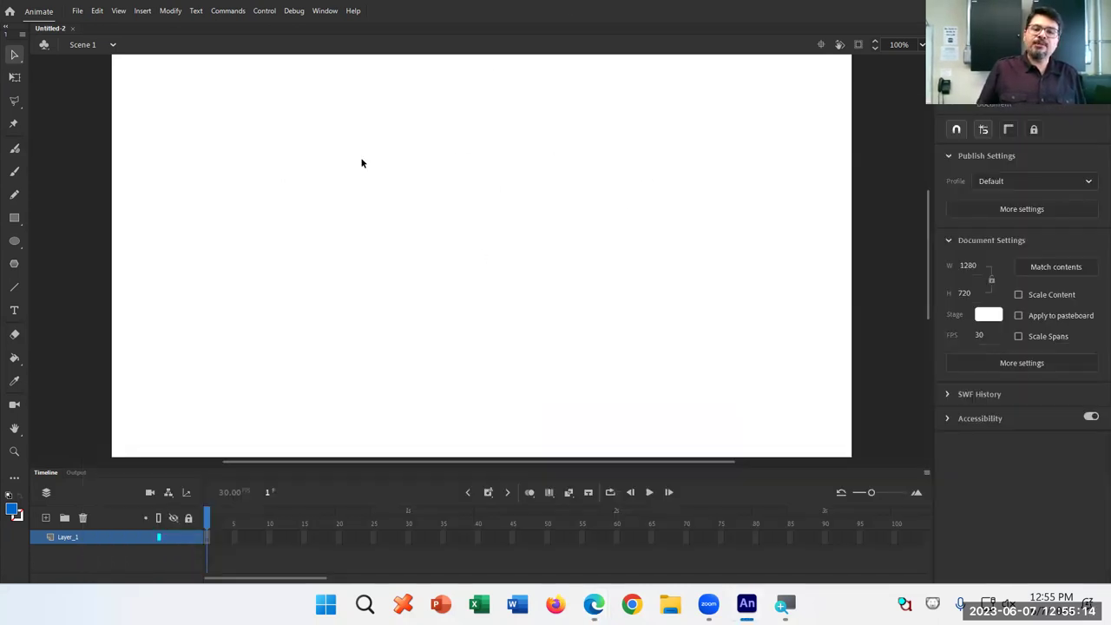
# Start saving the document under a new name, choose Desktop as the location, and widen and recenter the Save As dialog
pyautogui.click(80, 12)
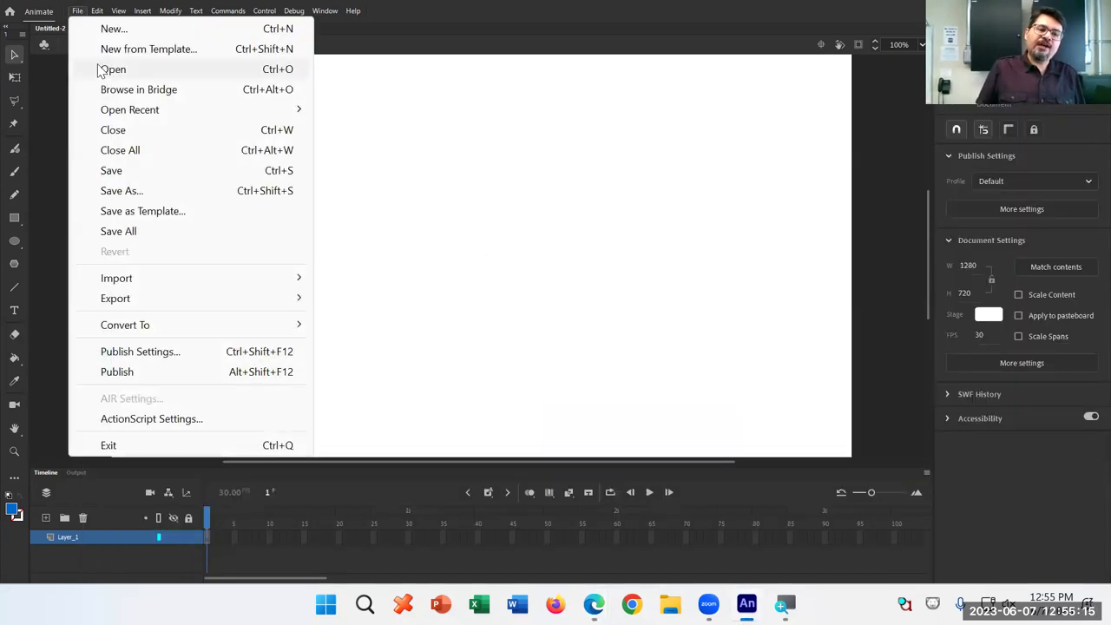
pyautogui.click(132, 192)
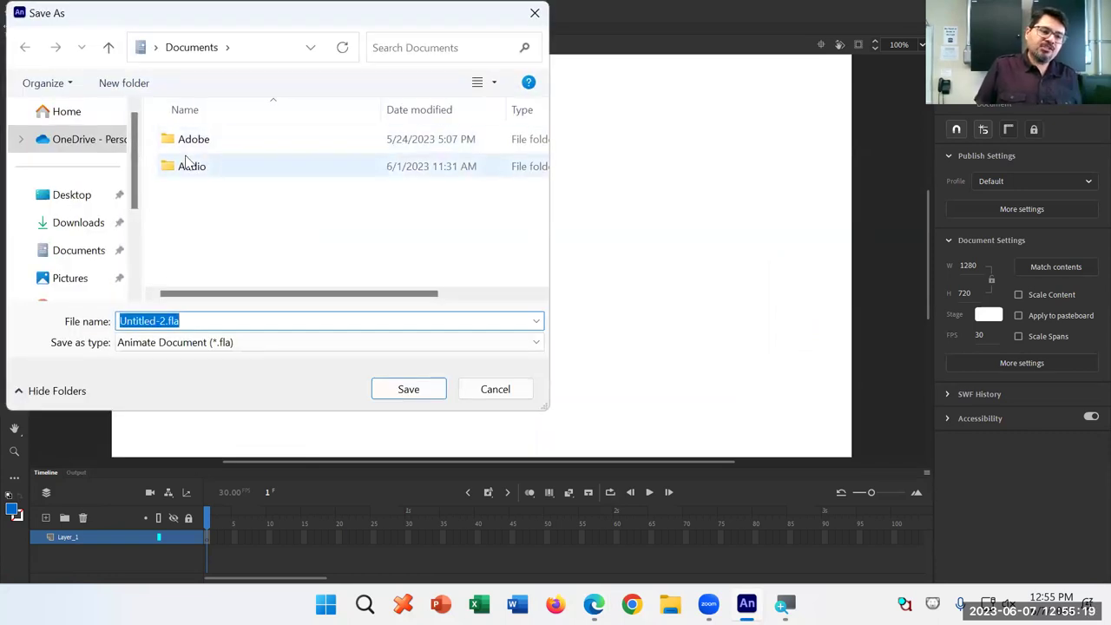
pyautogui.click(75, 200)
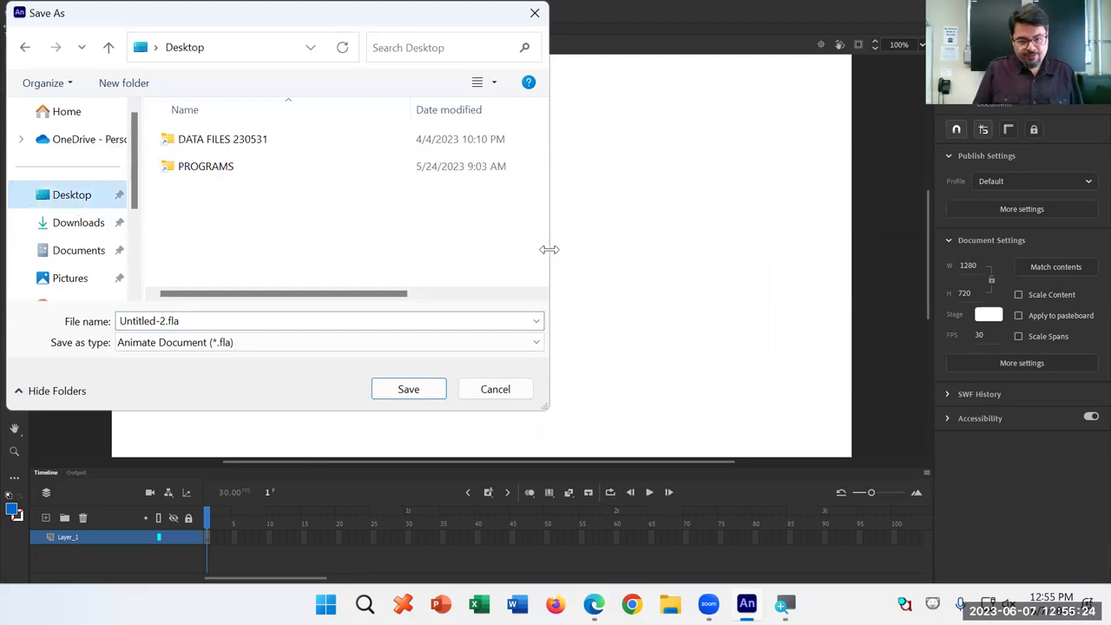
pyautogui.moveTo(549, 249); pyautogui.dragTo(778, 250)
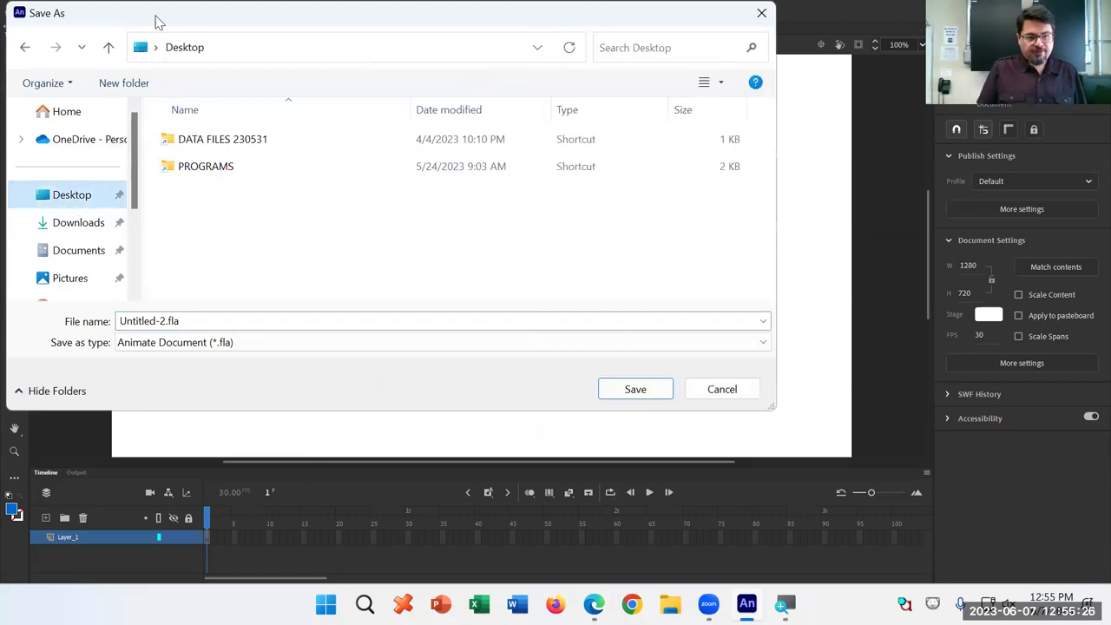
pyautogui.moveTo(154, 20); pyautogui.dragTo(160, 22)
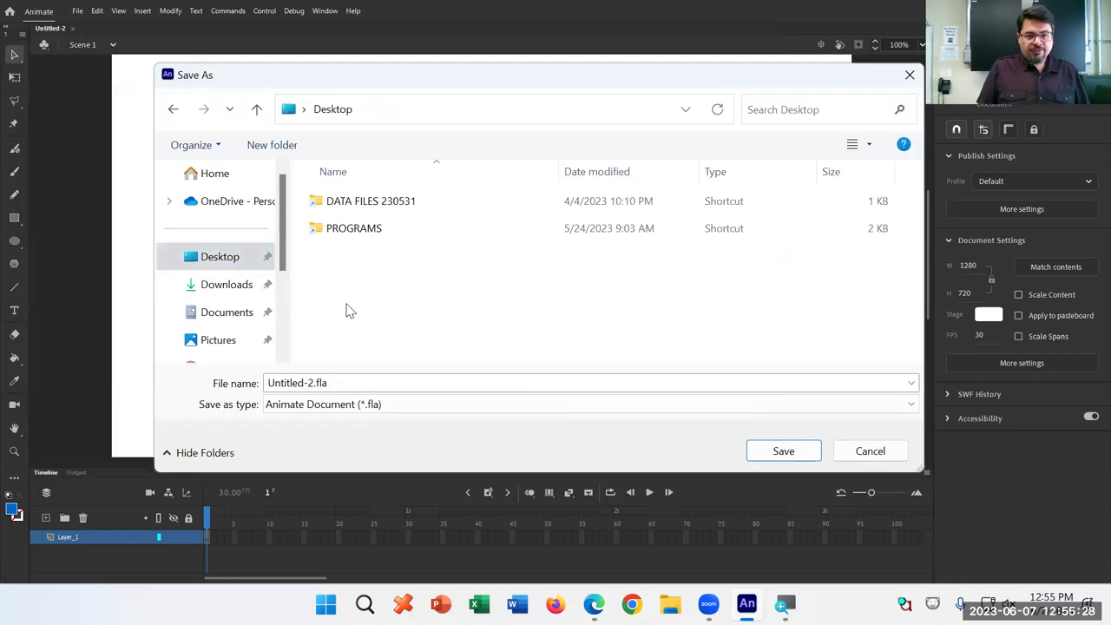
pyautogui.moveTo(443, 79); pyautogui.dragTo(445, 76)
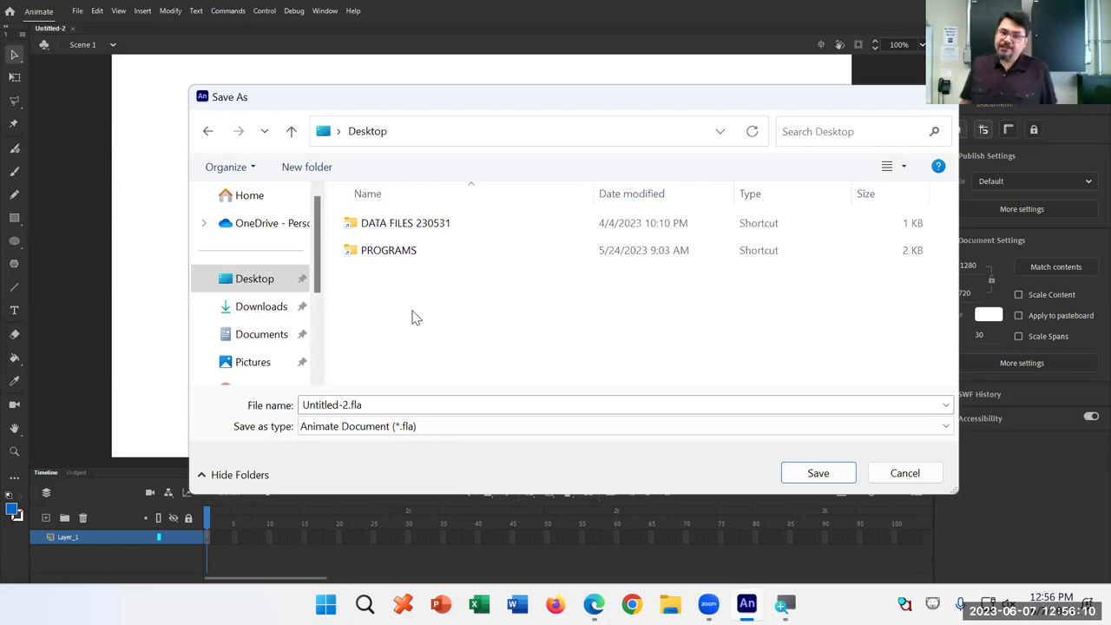
pyautogui.moveTo(418, 107); pyautogui.dragTo(428, 112)
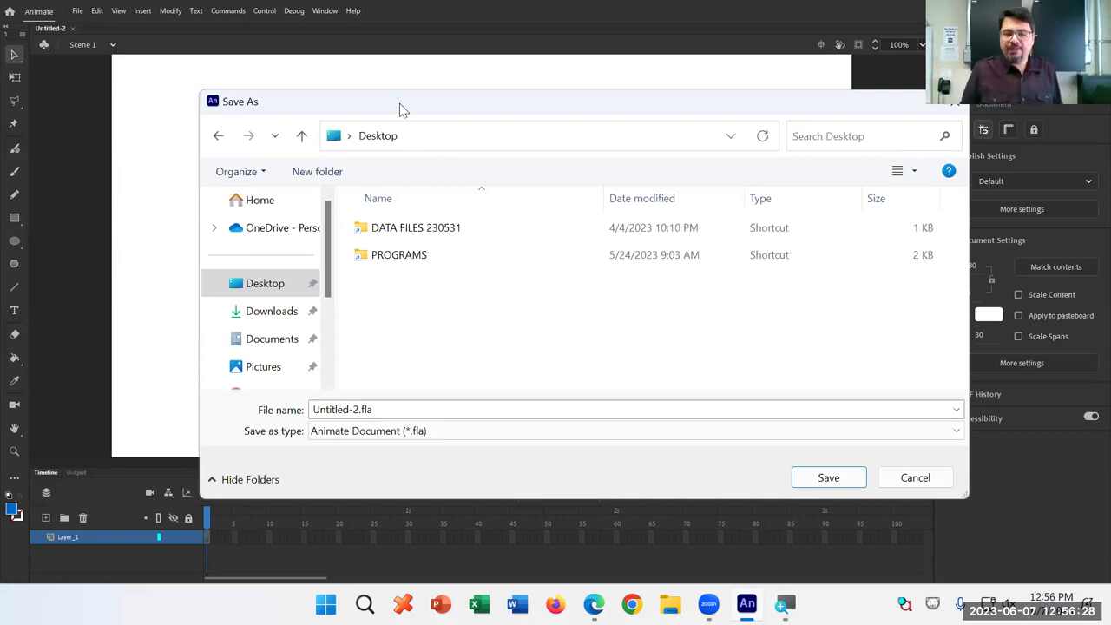
pyautogui.moveTo(400, 104); pyautogui.dragTo(427, 132)
pyautogui.click(278, 313)
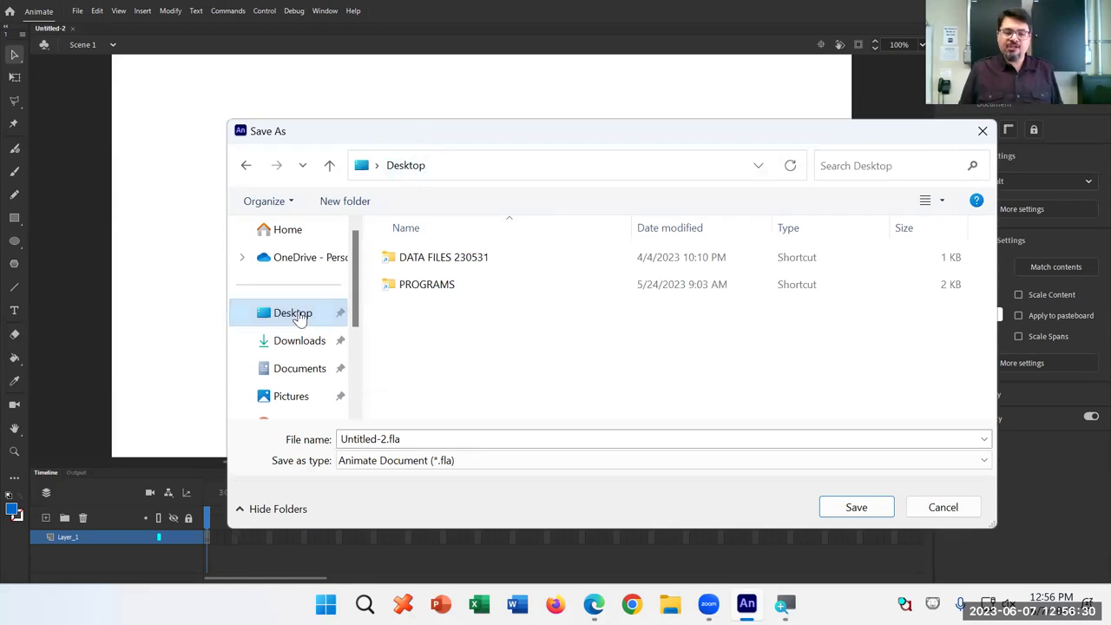
# Create a folder named Week1 on the Desktop and open it as the save location
pyautogui.click(363, 210)
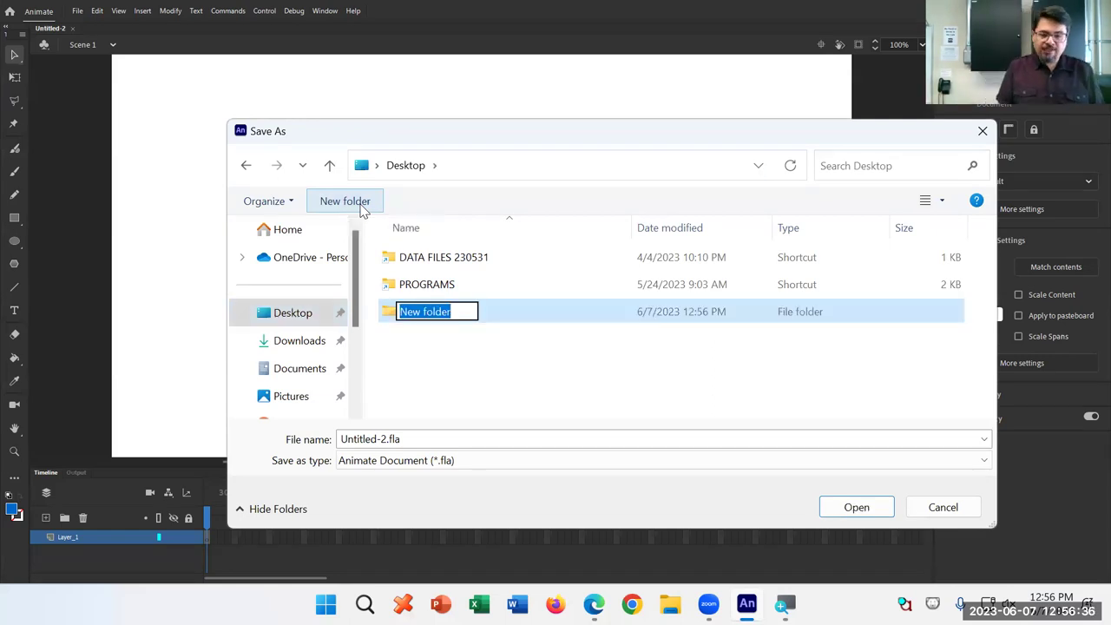
pyautogui.write('Week1')
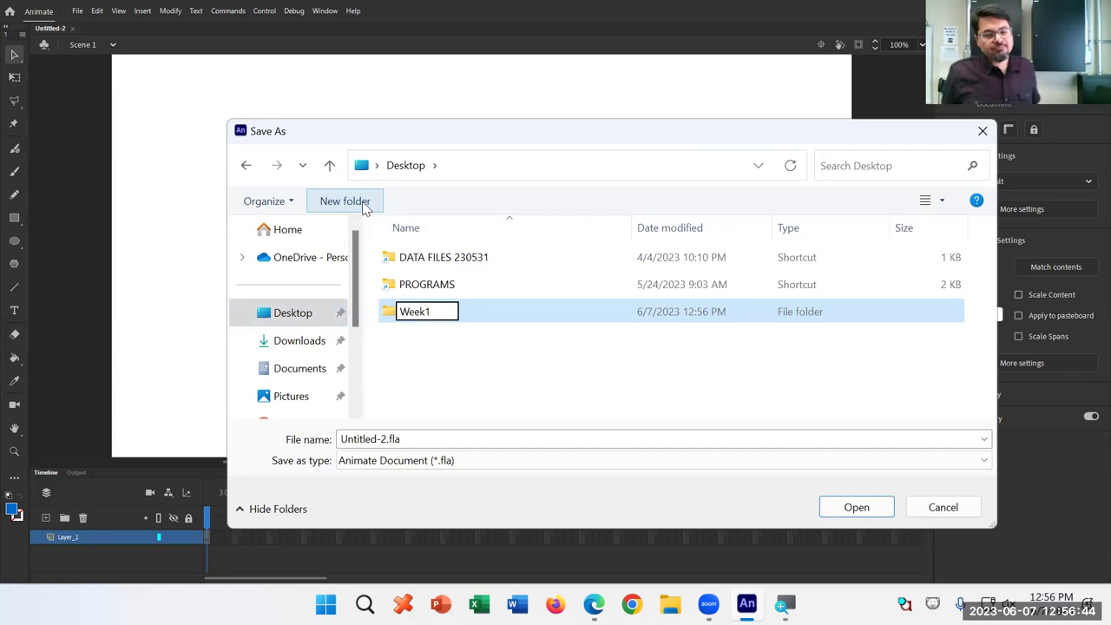
pyautogui.press('Return')
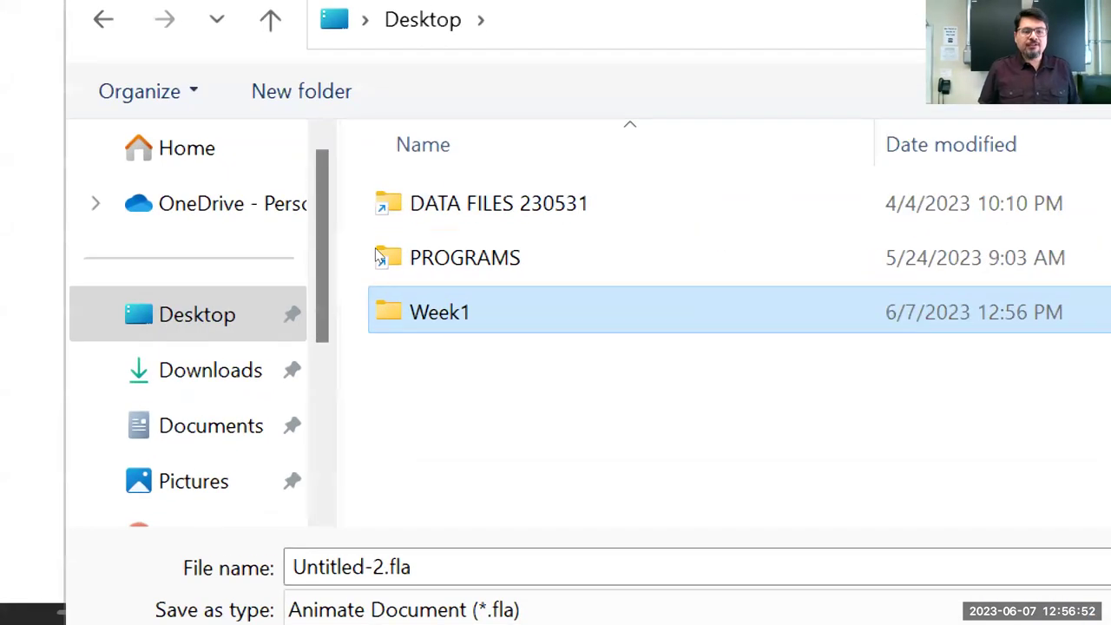
pyautogui.doubleClick(393, 317)
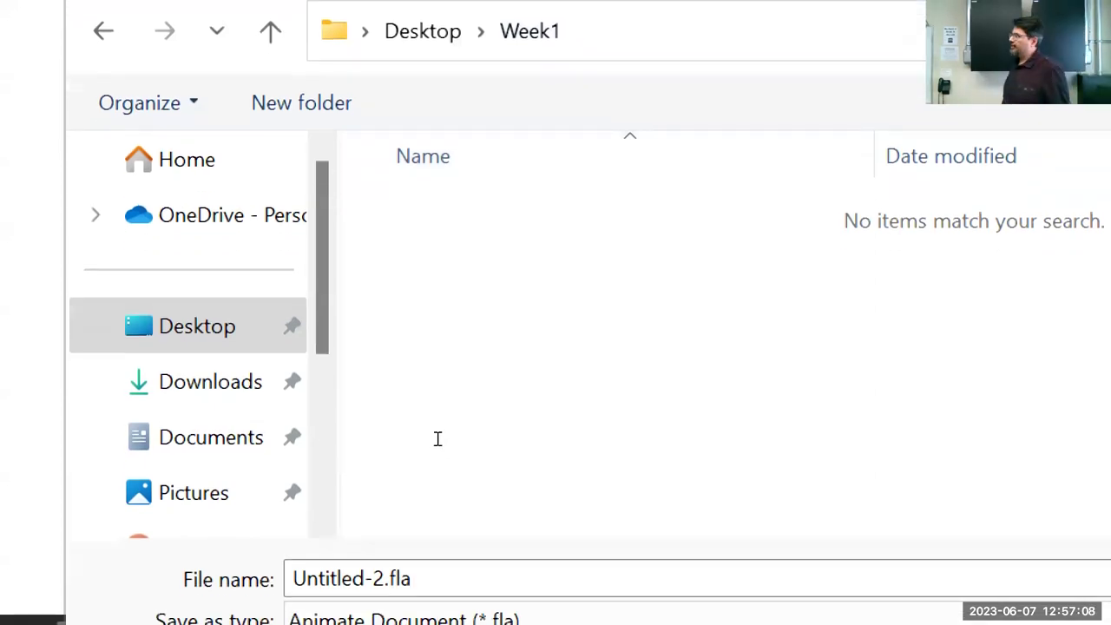
# Replace the default file name with the author's last name followed by -6-7-23, keeping the .fla extension
pyautogui.press('Tab')
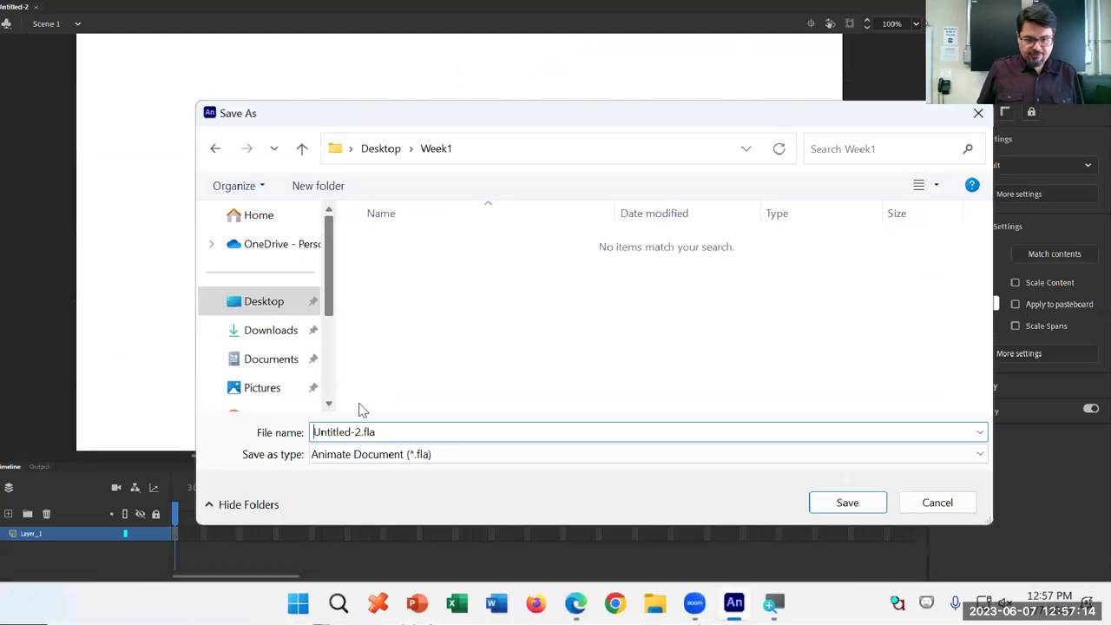
pyautogui.press('Delete')
pyautogui.press('Delete')
pyautogui.press('Delete')
pyautogui.press('Delete')
pyautogui.press('Delete')
pyautogui.press('Delete')
pyautogui.press('Delete')
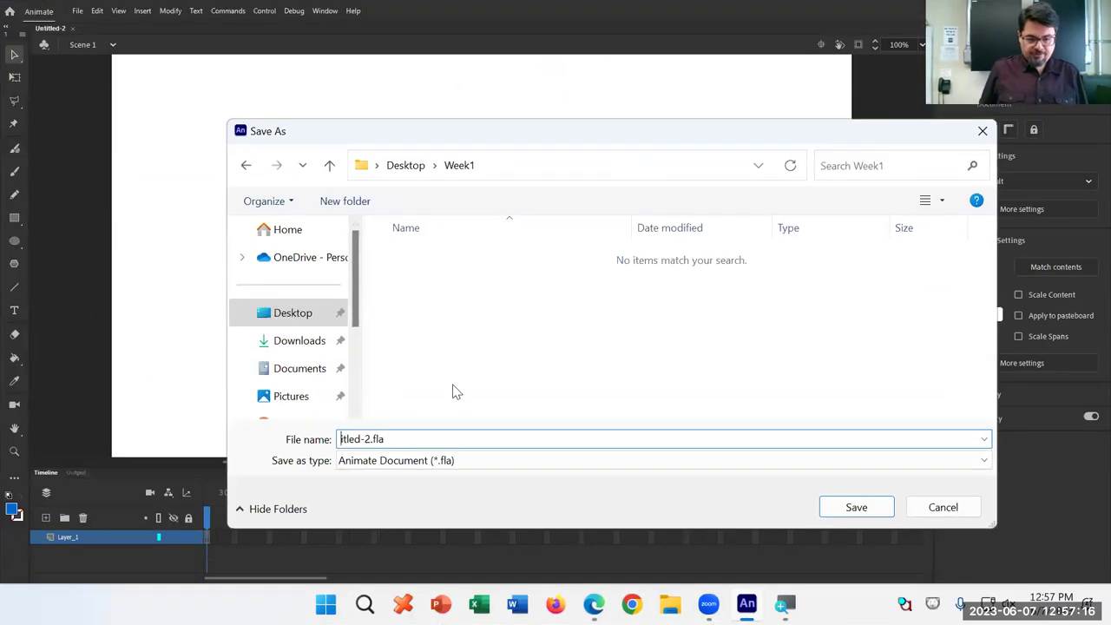
pyautogui.press('Delete')
pyautogui.press('Delete')
pyautogui.press('Delete')
pyautogui.write('campos-')
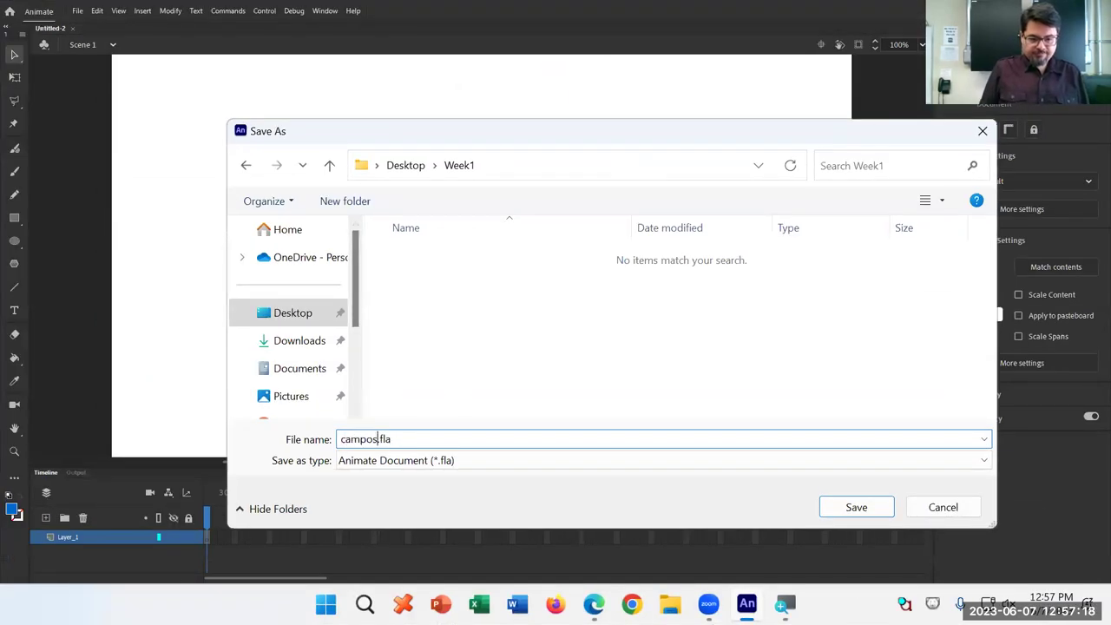
pyautogui.write('7')
pyautogui.press('BackSpace')
pyautogui.write('60-')
pyautogui.press('BackSpace')
pyautogui.press('BackSpace')
pyautogui.write('0')
pyautogui.press('BackSpace')
pyautogui.write('7')
pyautogui.press('BackSpace')
pyautogui.write('7')
pyautogui.press('BackSpace')
pyautogui.write('76')
pyautogui.press('BackSpace')
pyautogui.write('-23')
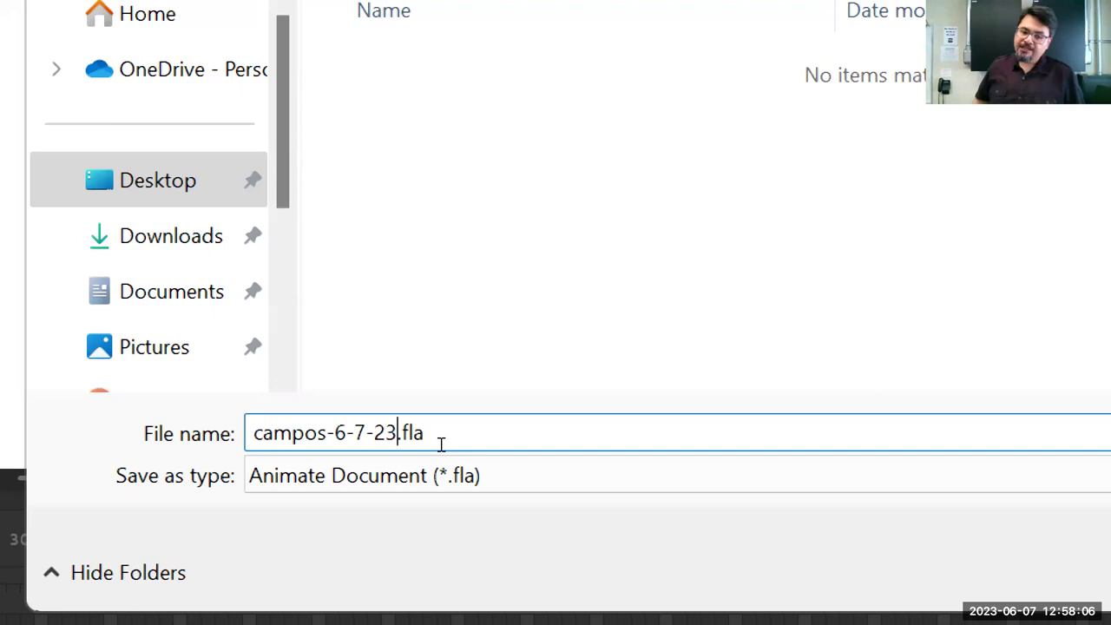
# Try the extensions jpg, docx and pdf in place of fla in the file name
pyautogui.press('Right')
pyautogui.press('Right')
pyautogui.press('Right')
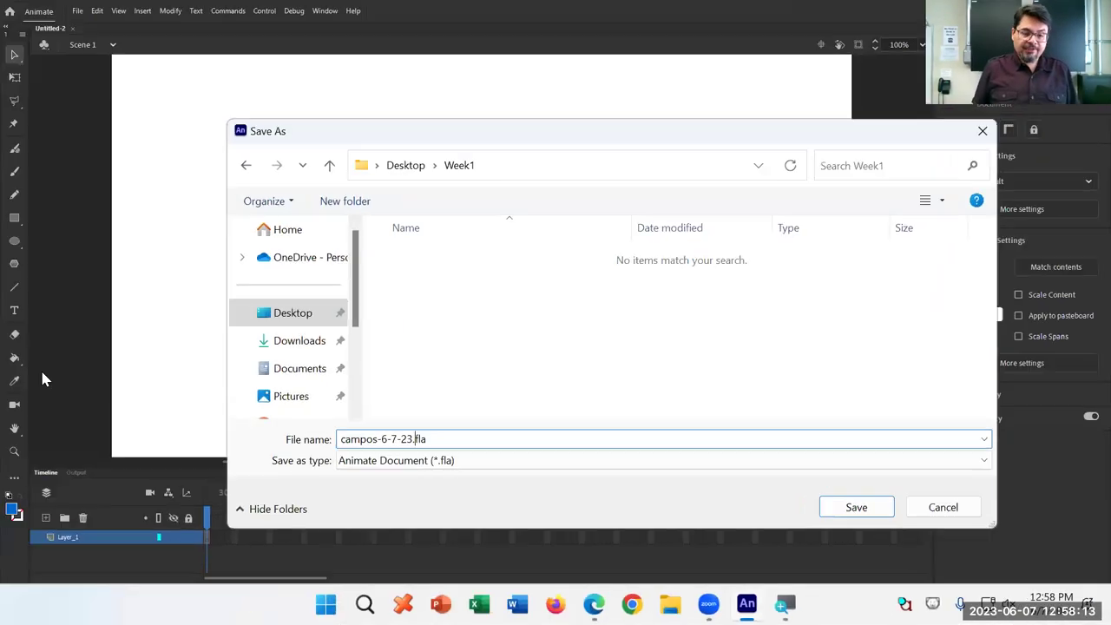
pyautogui.press('BackSpace')
pyautogui.press('BackSpace')
pyautogui.press('BackSpace')
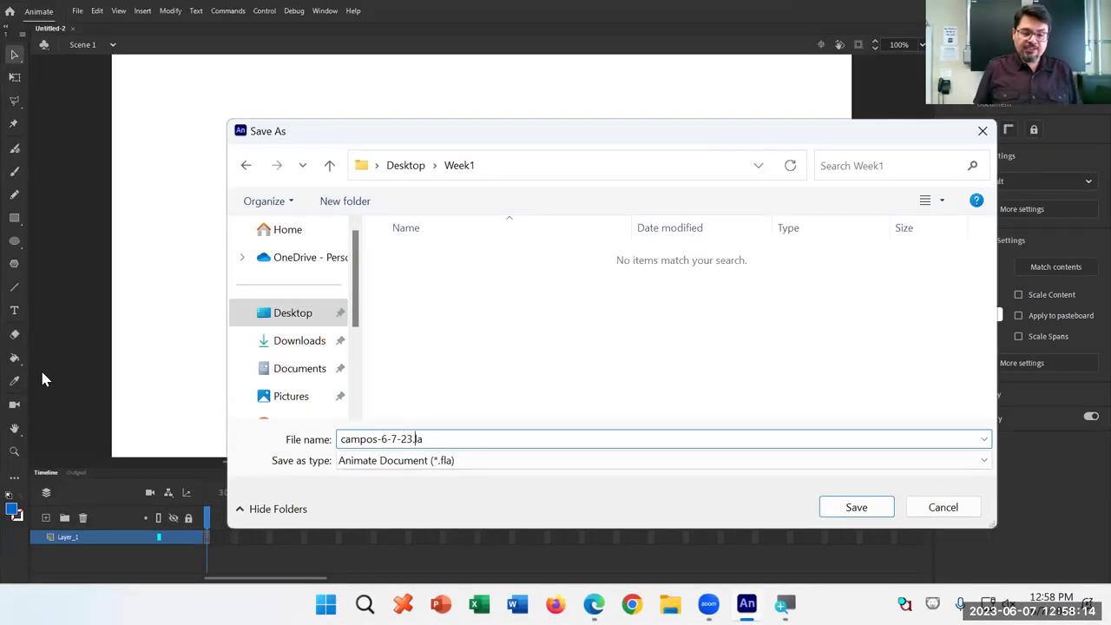
pyautogui.write('jpg')
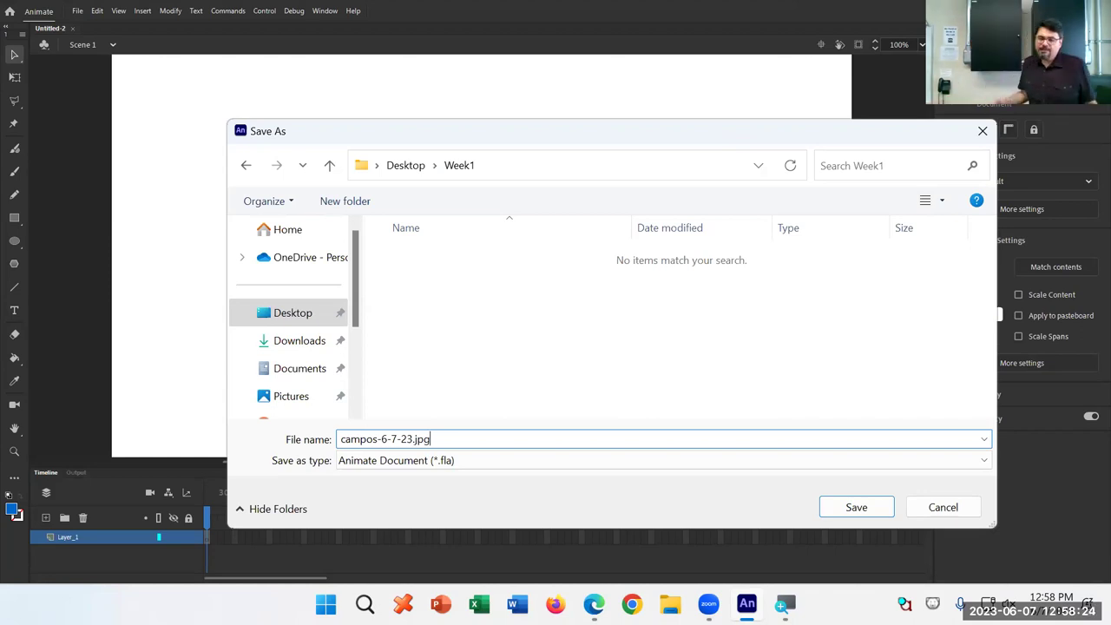
pyautogui.press('BackSpace')
pyautogui.press('BackSpace')
pyautogui.press('BackSpace')
pyautogui.write('do')
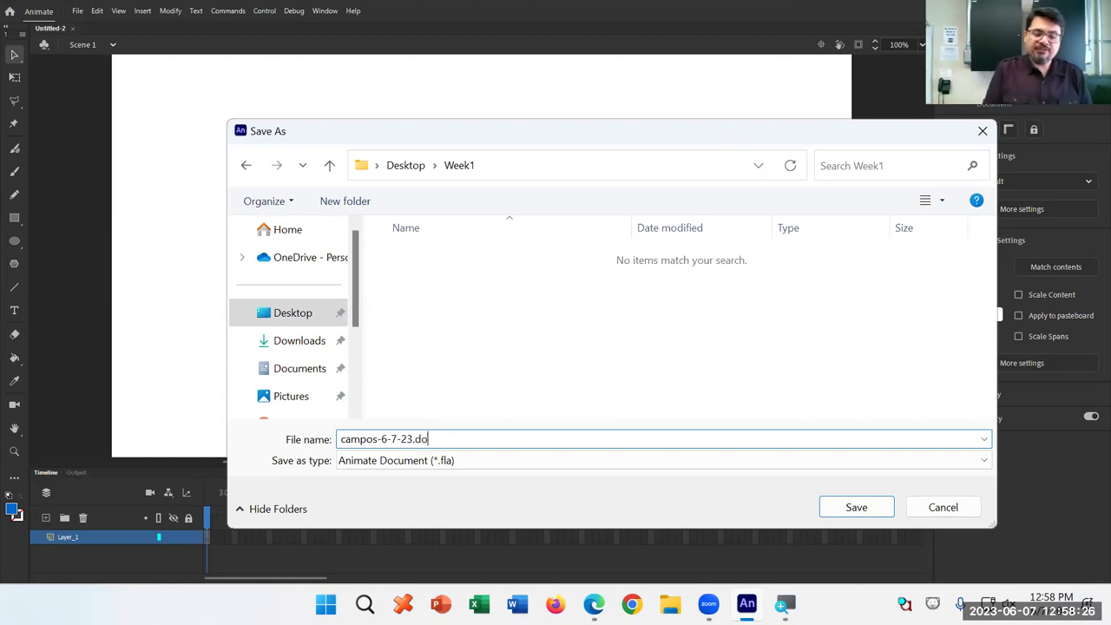
pyautogui.write('cx')
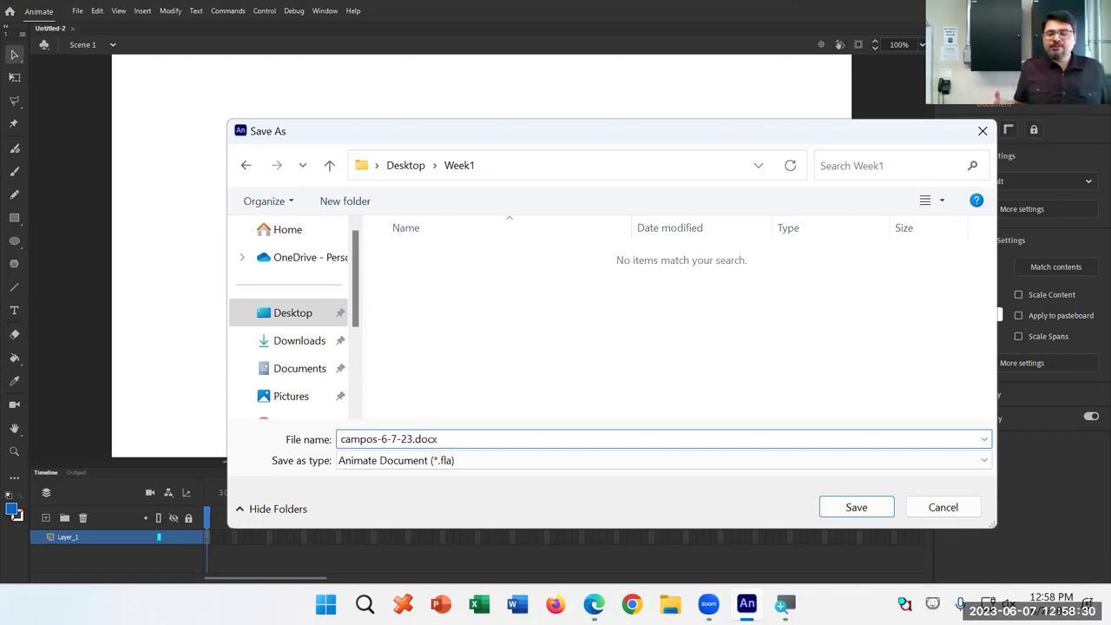
pyautogui.press('BackSpace')
pyautogui.press('BackSpace')
pyautogui.press('BackSpace')
pyautogui.press('BackSpace')
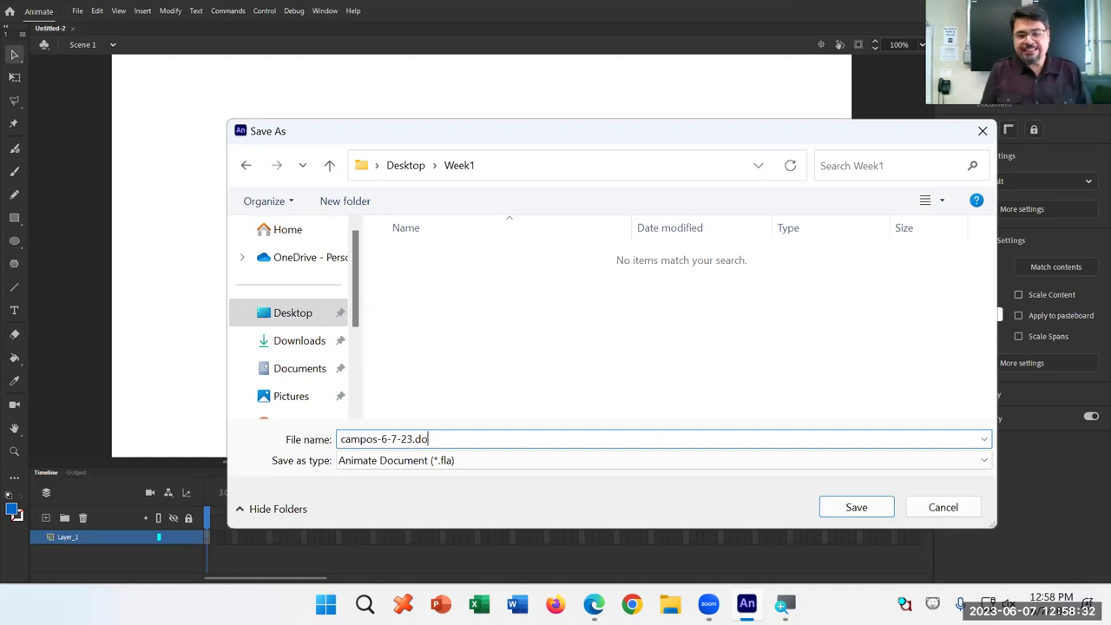
pyautogui.write('odf')
pyautogui.press('BackSpace')
pyautogui.press('BackSpace')
pyautogui.press('BackSpace')
pyautogui.write('pdf')
pyautogui.press('BackSpace')
pyautogui.press('BackSpace')
pyautogui.press('BackSpace')
# End the file name with the fla extension and save the Animate document in Week1
pyautogui.write('fla')
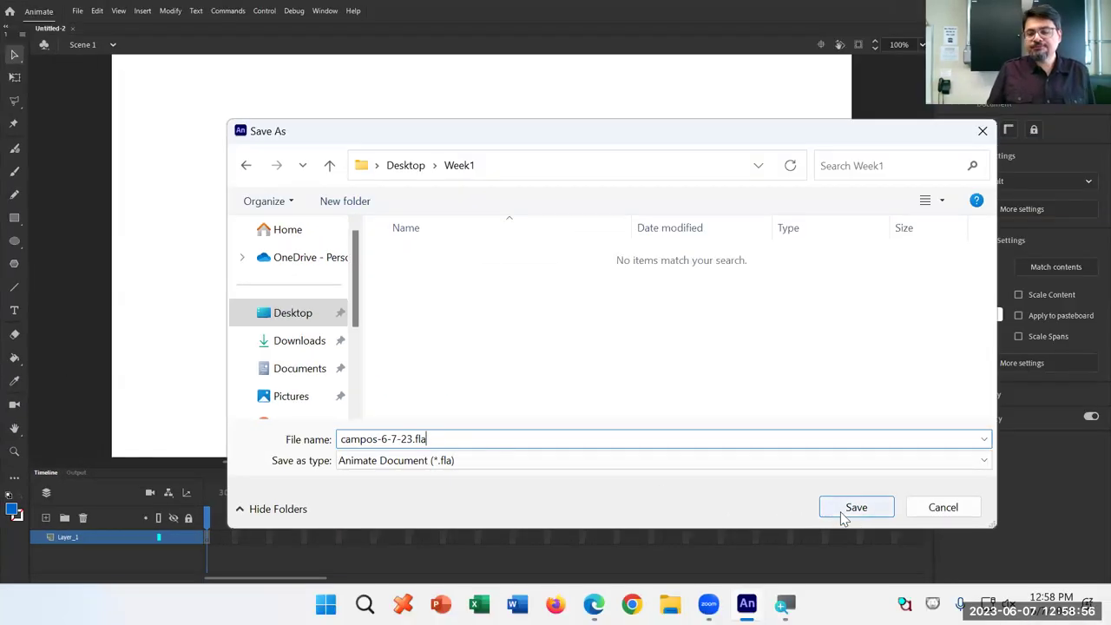
pyautogui.click(857, 508)
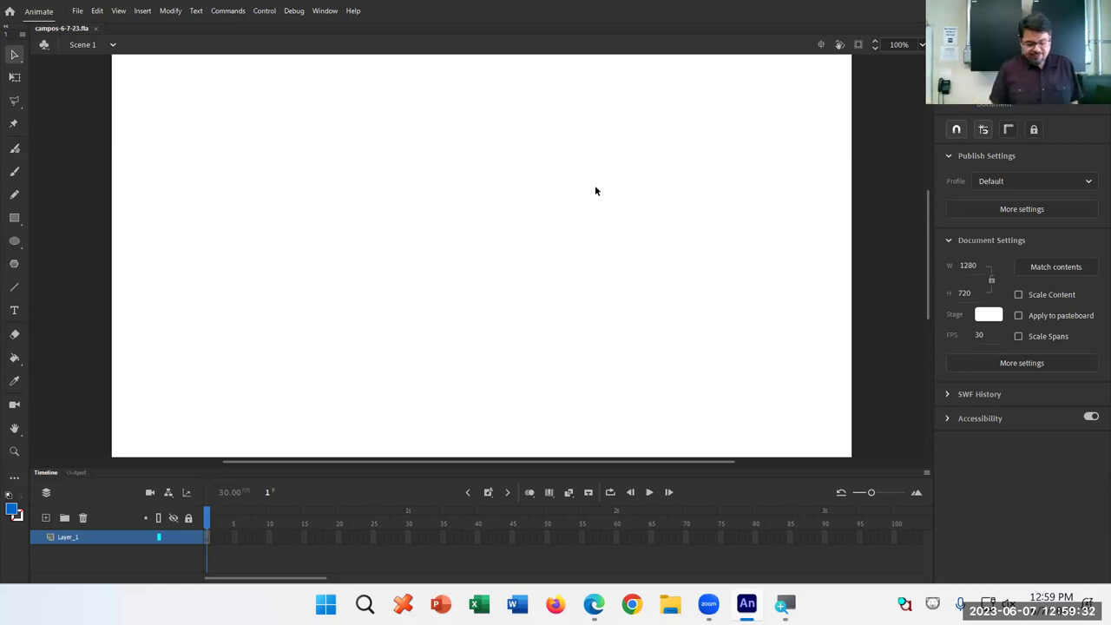
# Handwrite a blue greeting across the stage with the Classic Brush and extend a long stroke under it
pyautogui.press('b')
pyautogui.moveTo(216, 200)
pyautogui.mouseDown()
pyautogui.moveTo(276, 130)
pyautogui.moveTo(256, 315)
pyautogui.moveTo(340, 159)
pyautogui.mouseUp()
pyautogui.moveTo(317, 283); pyautogui.dragTo(355, 220)
pyautogui.moveTo(276, 242); pyautogui.dragTo(729, 303)
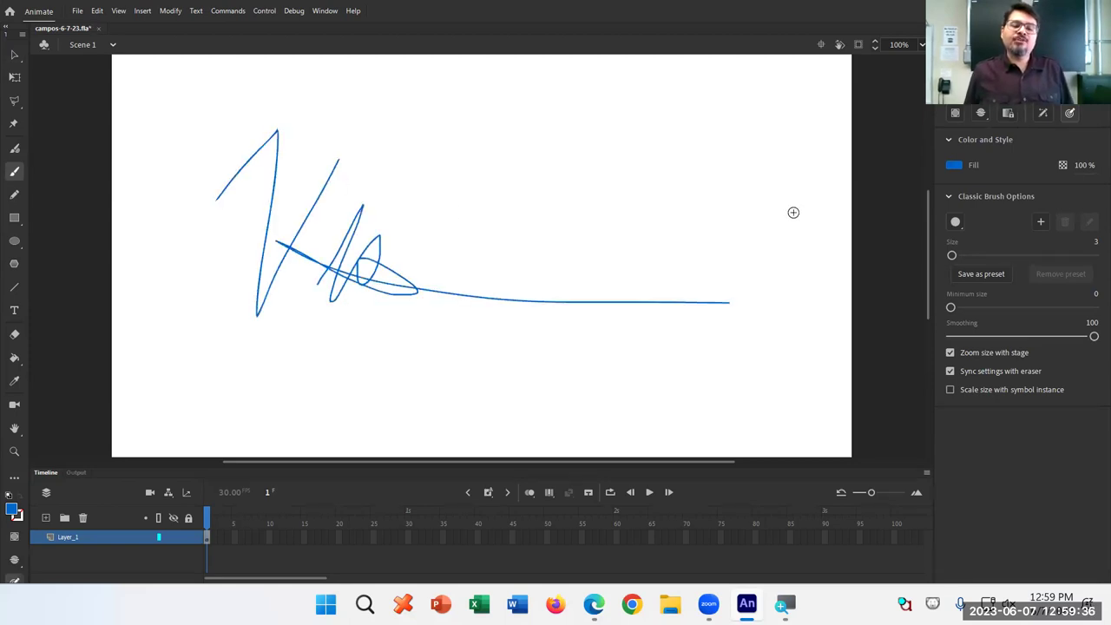
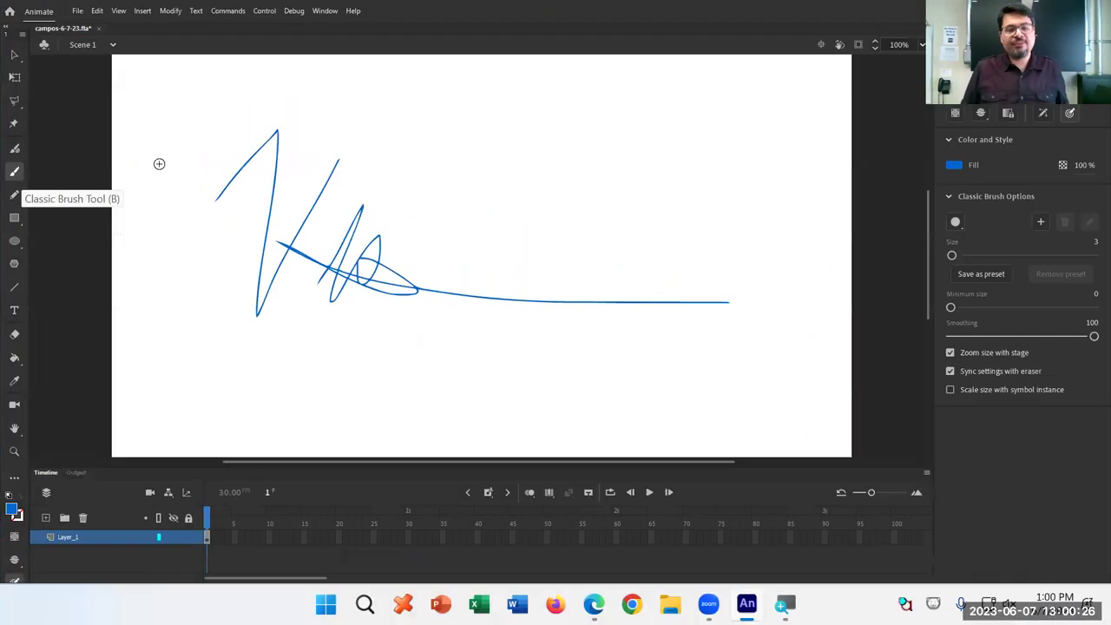
# Brush a freehand scribble in the stage's empty upper-right area and undo it
pyautogui.moveTo(504, 144)
pyautogui.mouseDown()
pyautogui.moveTo(591, 133)
pyautogui.moveTo(534, 188)
pyautogui.mouseUp()
pyautogui.moveTo(595, 159)
pyautogui.mouseDown()
pyautogui.moveTo(585, 217)
pyautogui.moveTo(580, 187)
pyautogui.moveTo(555, 174)
pyautogui.moveTo(548, 262)
pyautogui.moveTo(558, 146)
pyautogui.moveTo(675, 176)
pyautogui.mouseUp()
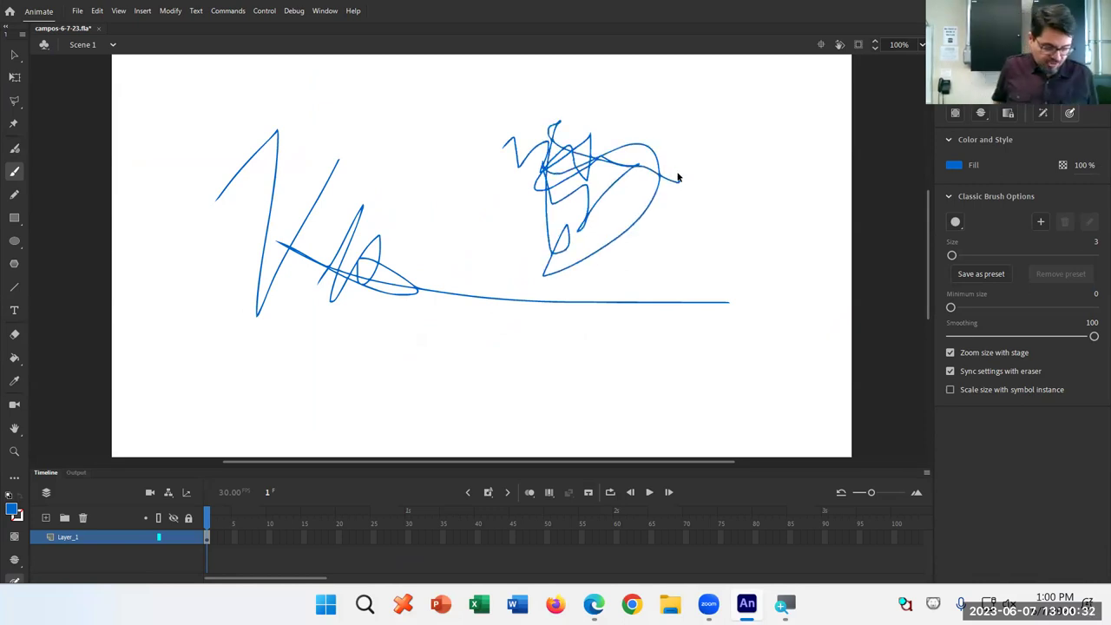
pyautogui.hotkey('ctrl', 'z')
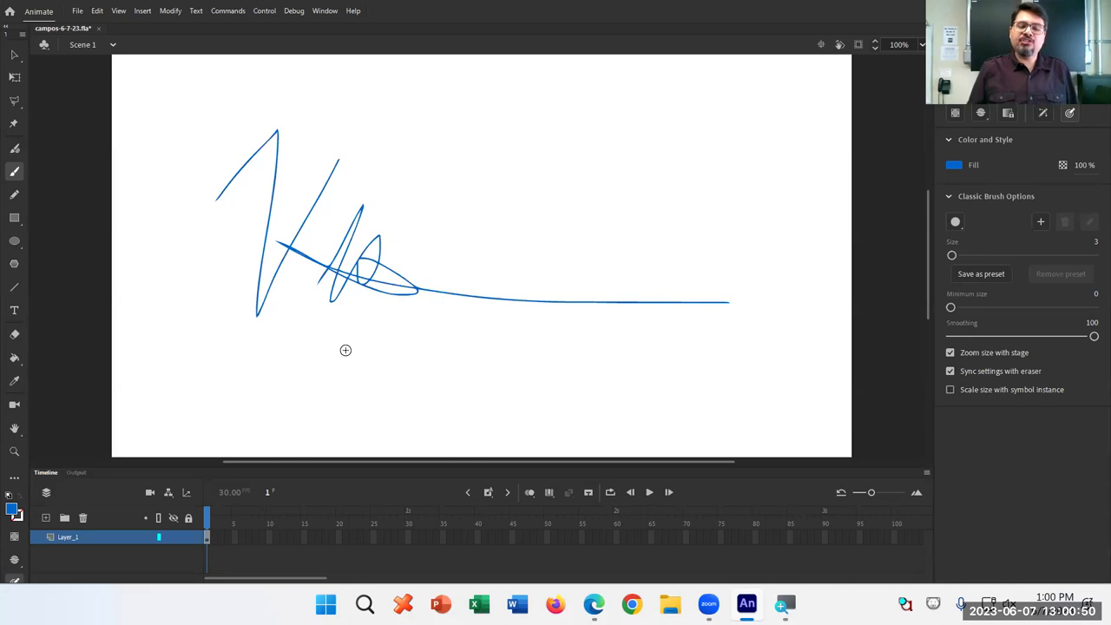
# Handwrite TODAY and a second word below the greeting, and undo the second word's strokes back to its first dash
pyautogui.moveTo(320, 339)
pyautogui.mouseDown()
pyautogui.moveTo(338, 338)
pyautogui.moveTo(333, 357)
pyautogui.moveTo(368, 347)
pyautogui.moveTo(363, 363)
pyautogui.moveTo(405, 356)
pyautogui.moveTo(406, 390)
pyautogui.mouseUp()
pyautogui.moveTo(432, 356)
pyautogui.mouseDown()
pyautogui.moveTo(467, 369)
pyautogui.moveTo(480, 352)
pyautogui.moveTo(501, 380)
pyautogui.mouseUp()
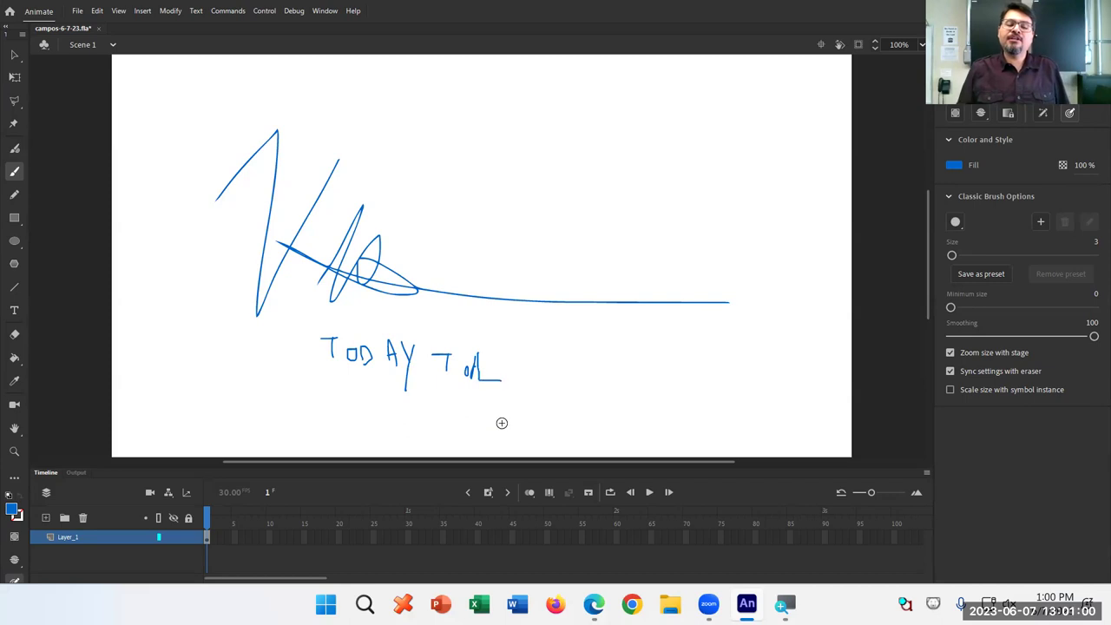
pyautogui.hotkey('ctrl', 'z')
pyautogui.hotkey('ctrl', 'z')
pyautogui.hotkey('ctrl', 'z')
pyautogui.hotkey('ctrl', 'z')
pyautogui.hotkey('ctrl', 'z')
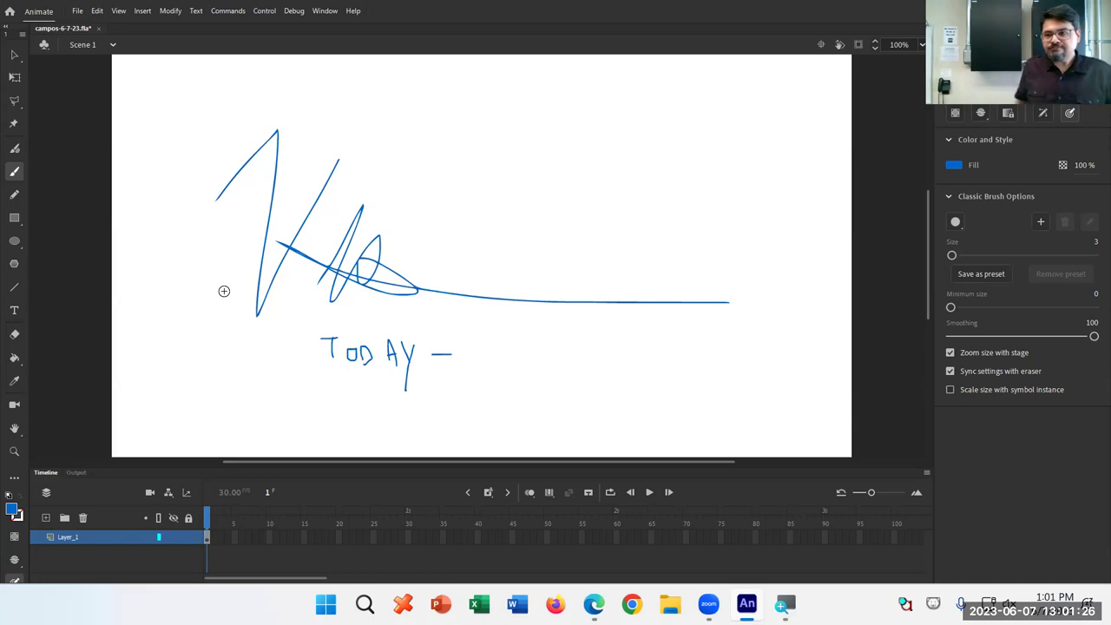
# Set the brush fill to red and handwrite SWC! in the upper part of the stage, undoing the first trial stroke
pyautogui.click(956, 165)
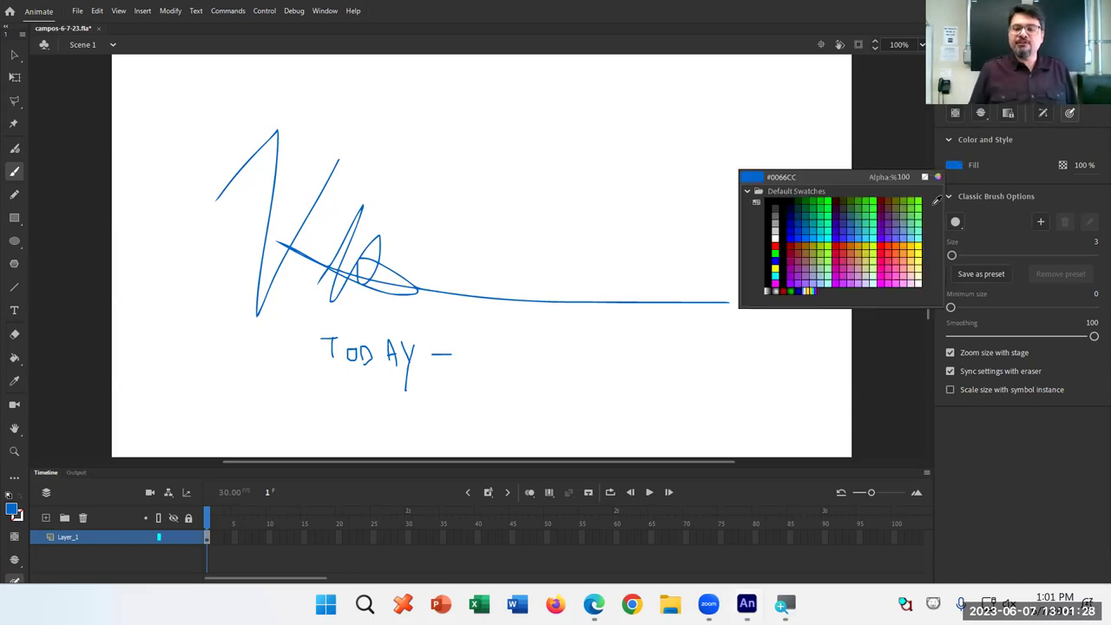
pyautogui.click(882, 243)
pyautogui.moveTo(558, 181)
pyautogui.mouseDown()
pyautogui.moveTo(658, 155)
pyautogui.moveTo(639, 227)
pyautogui.moveTo(592, 261)
pyautogui.moveTo(553, 199)
pyautogui.mouseUp()
pyautogui.hotkey('ctrl', 'z')
pyautogui.moveTo(525, 123)
pyautogui.mouseDown()
pyautogui.moveTo(436, 190)
pyautogui.moveTo(542, 184)
pyautogui.moveTo(609, 108)
pyautogui.moveTo(618, 189)
pyautogui.moveTo(655, 162)
pyautogui.moveTo(664, 132)
pyautogui.mouseUp()
pyautogui.click(645, 192)
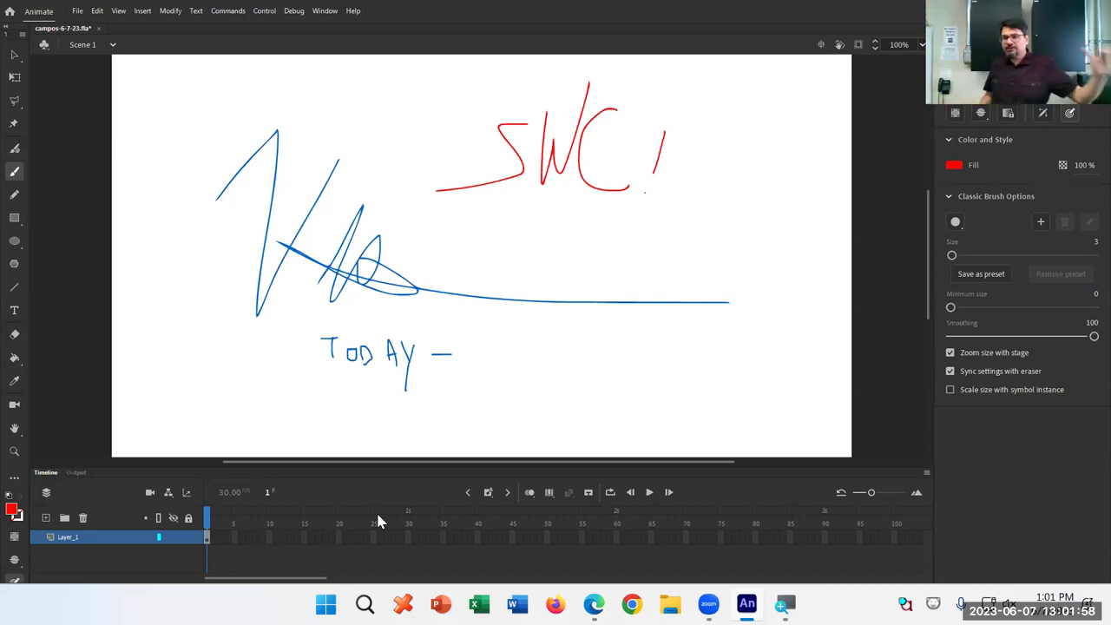
# Open the Actions panel for the current frame
pyautogui.press('F9')
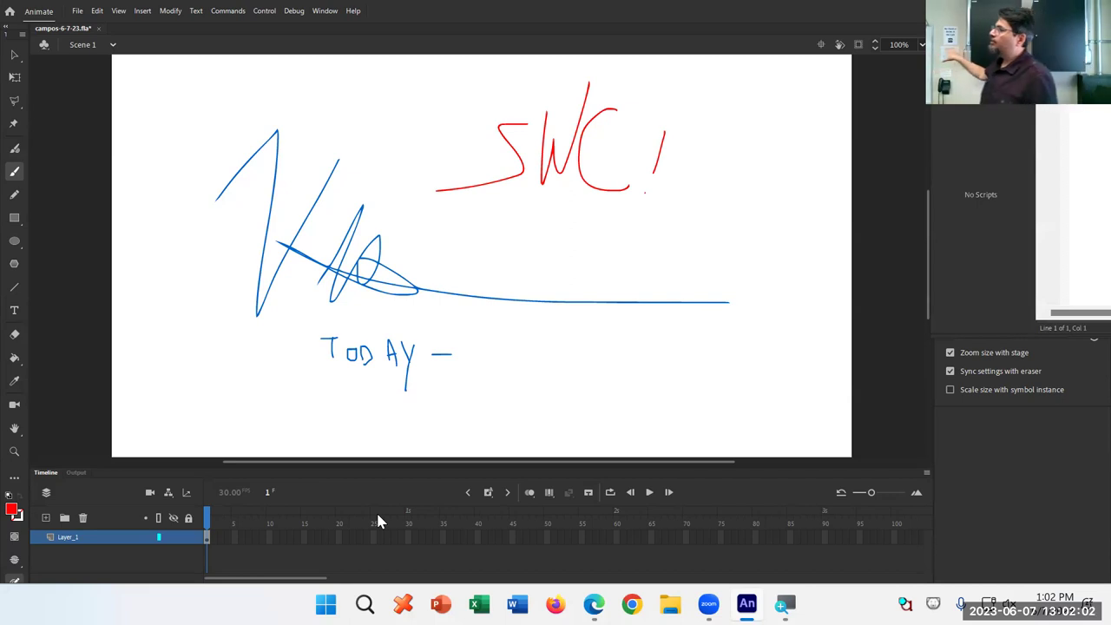
# Close the Actions panel and look through the list of panels that can be shown or hidden
pyautogui.press('F9')
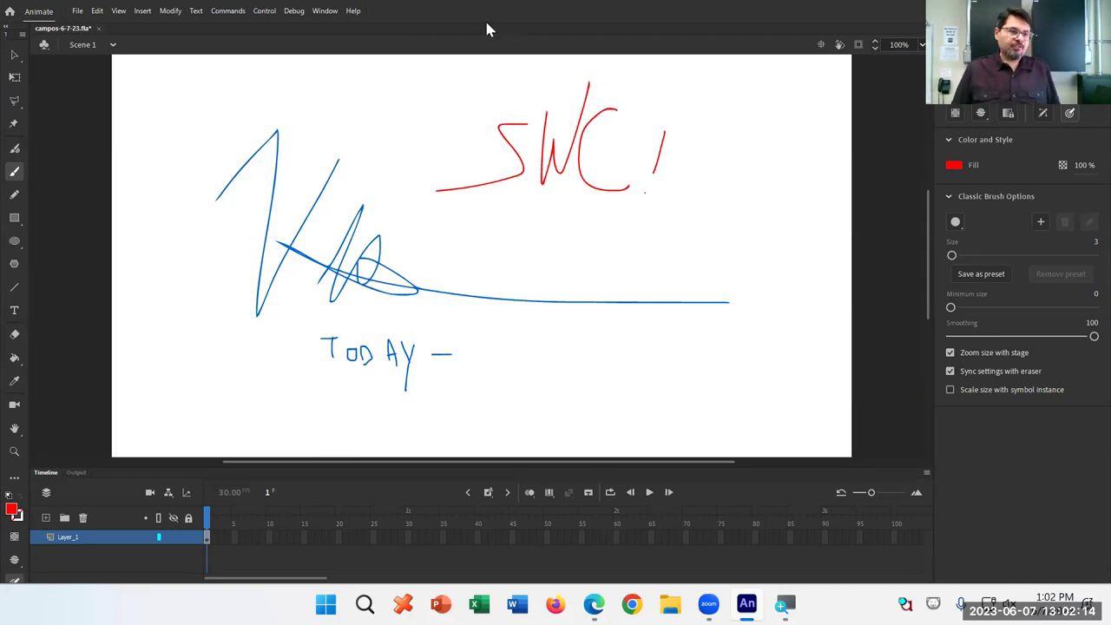
pyautogui.click(326, 9)
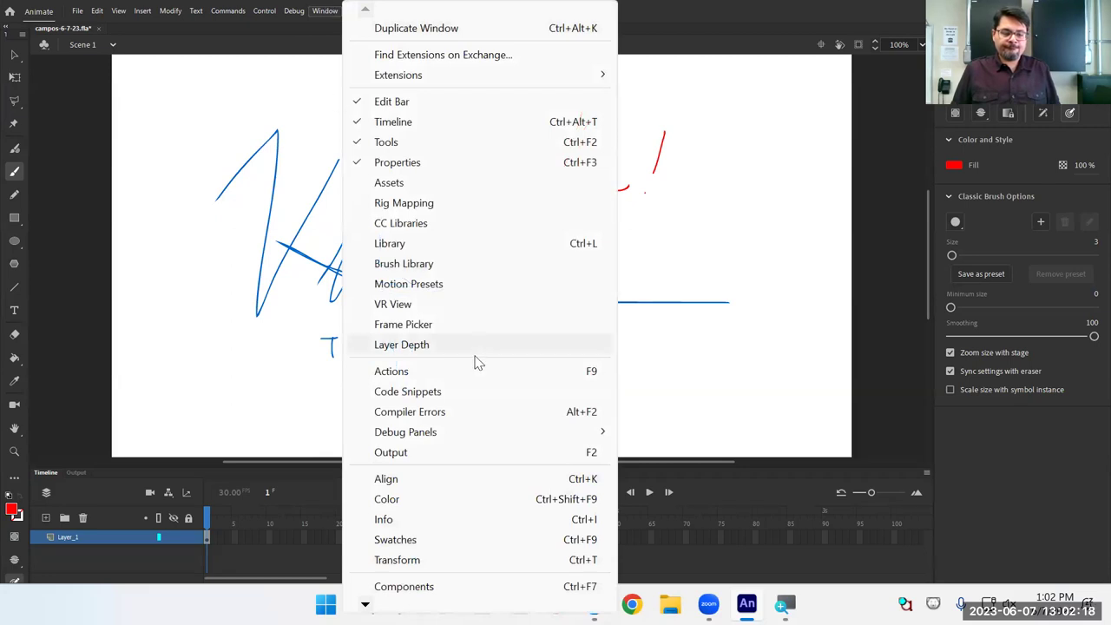
pyautogui.scroll(-5, 481, 347)
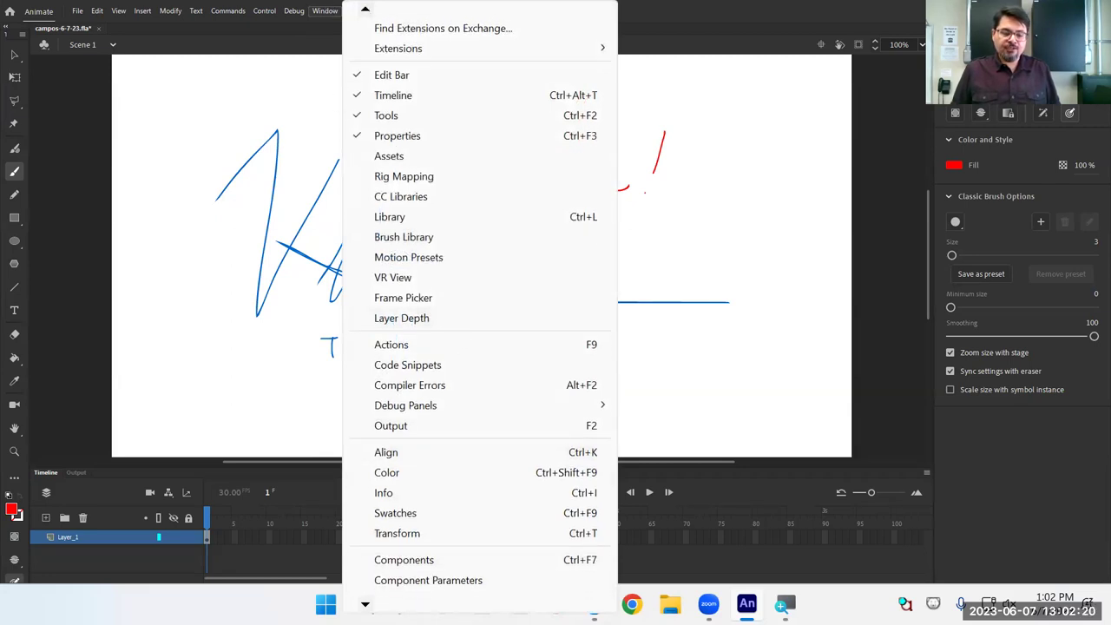
pyautogui.scroll(-2, 480, 303)
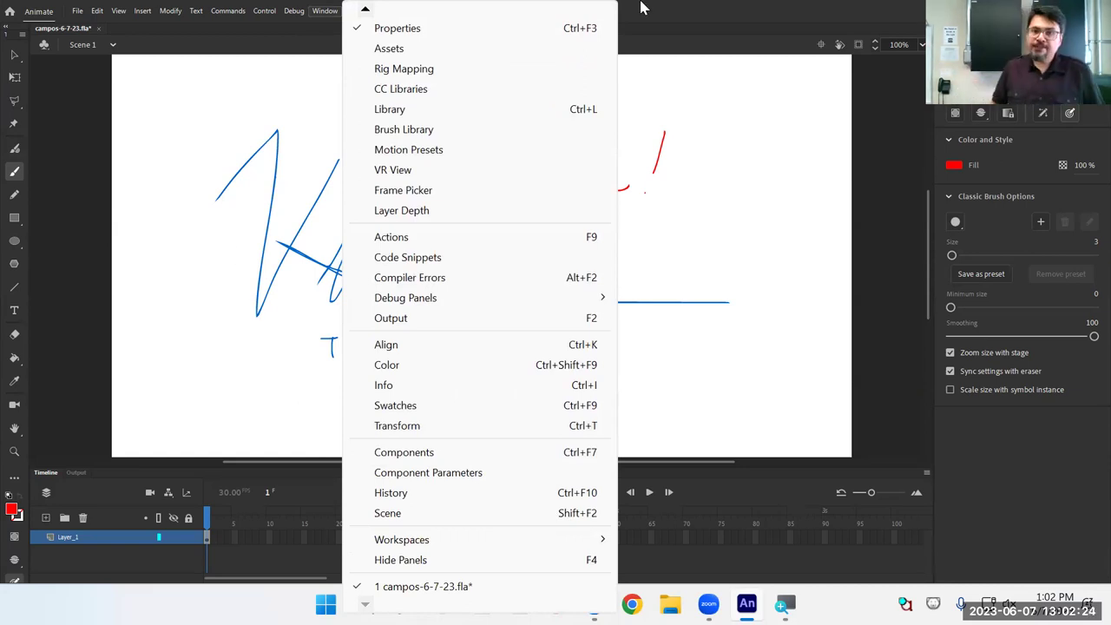
pyautogui.click(680, 7)
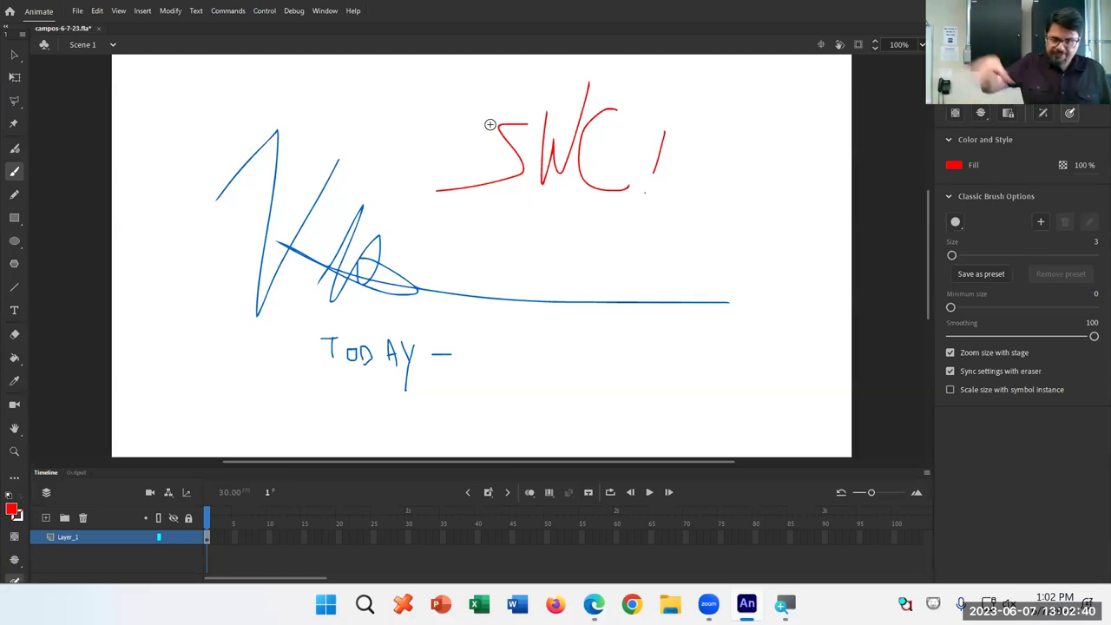
# Review the available workspaces and switch from Doll Animation to the Classic workspace
pyautogui.click(324, 11)
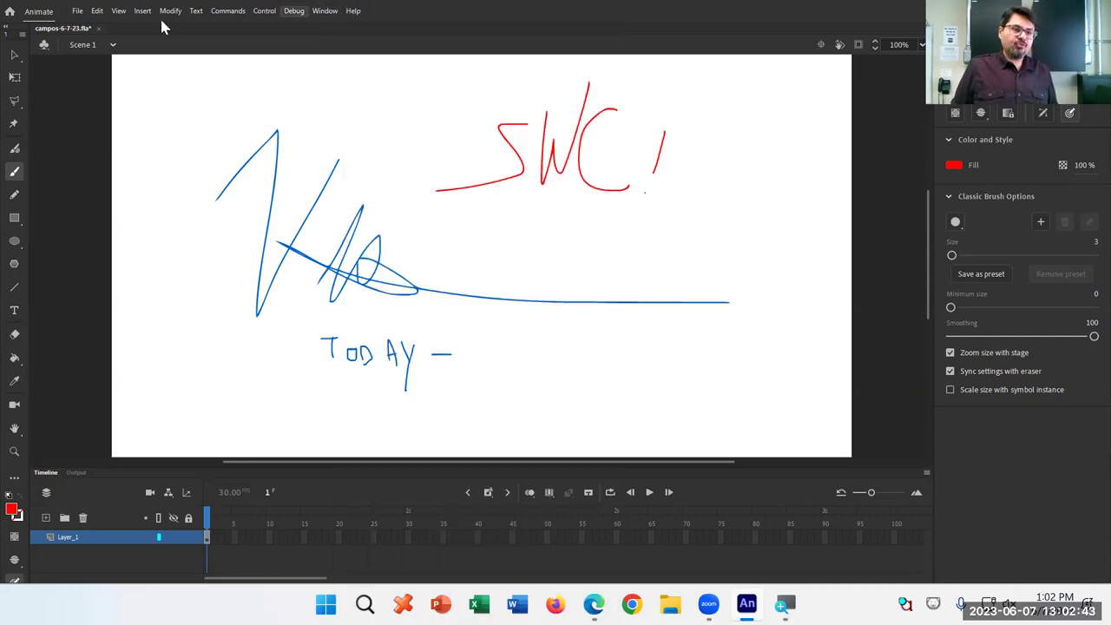
pyautogui.click(77, 10)
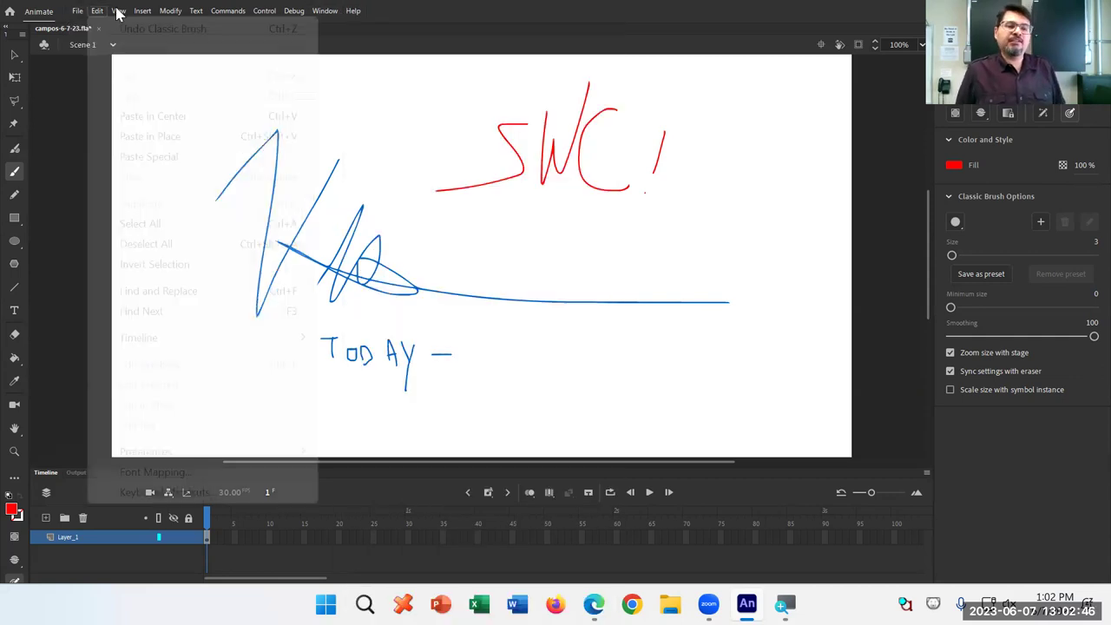
pyautogui.moveTo(322, 15)
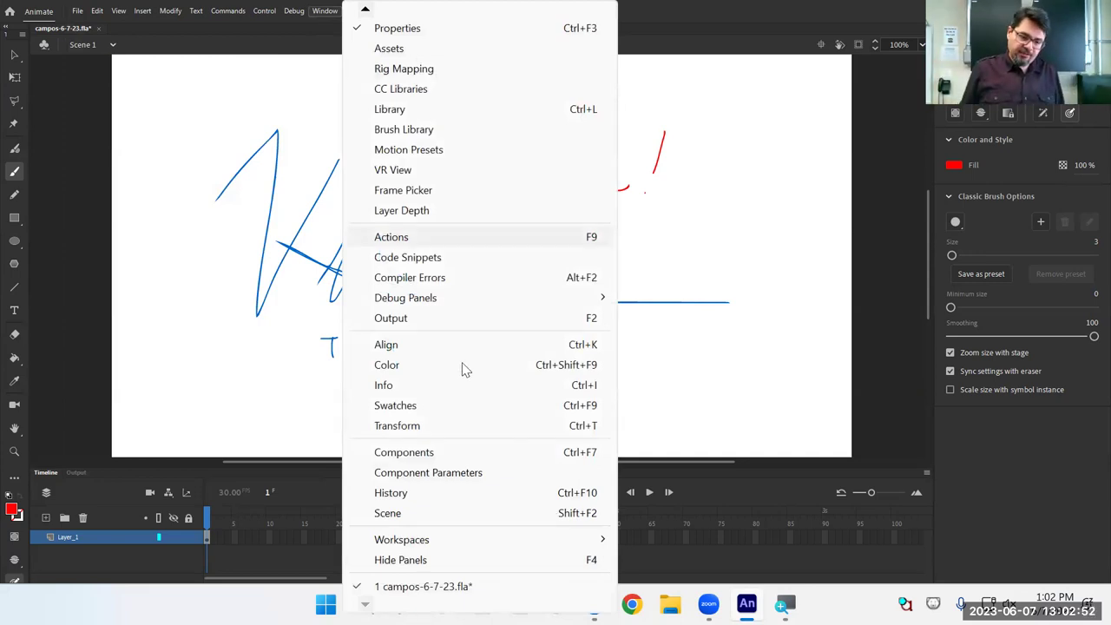
pyautogui.moveTo(434, 540)
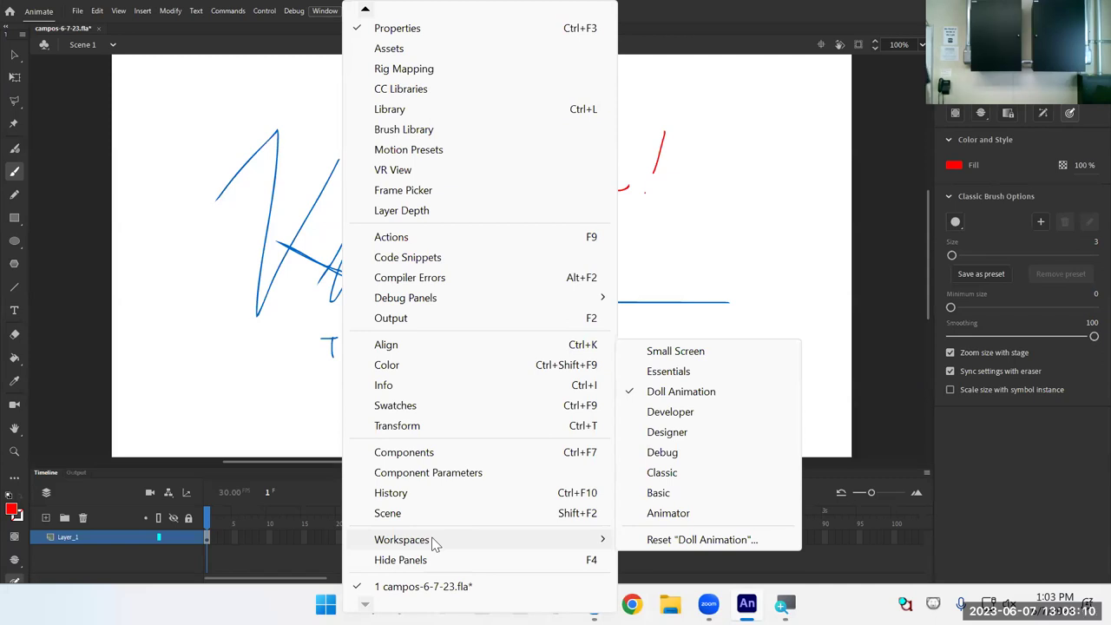
pyautogui.moveTo(278, 8)
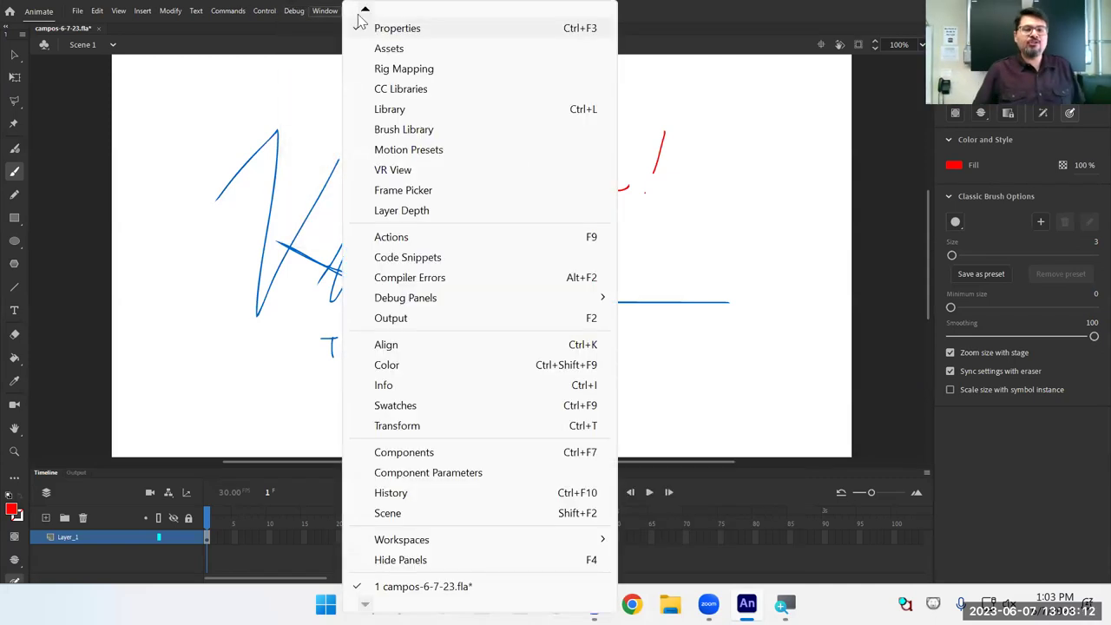
pyautogui.click(325, 11)
pyautogui.click(325, 11)
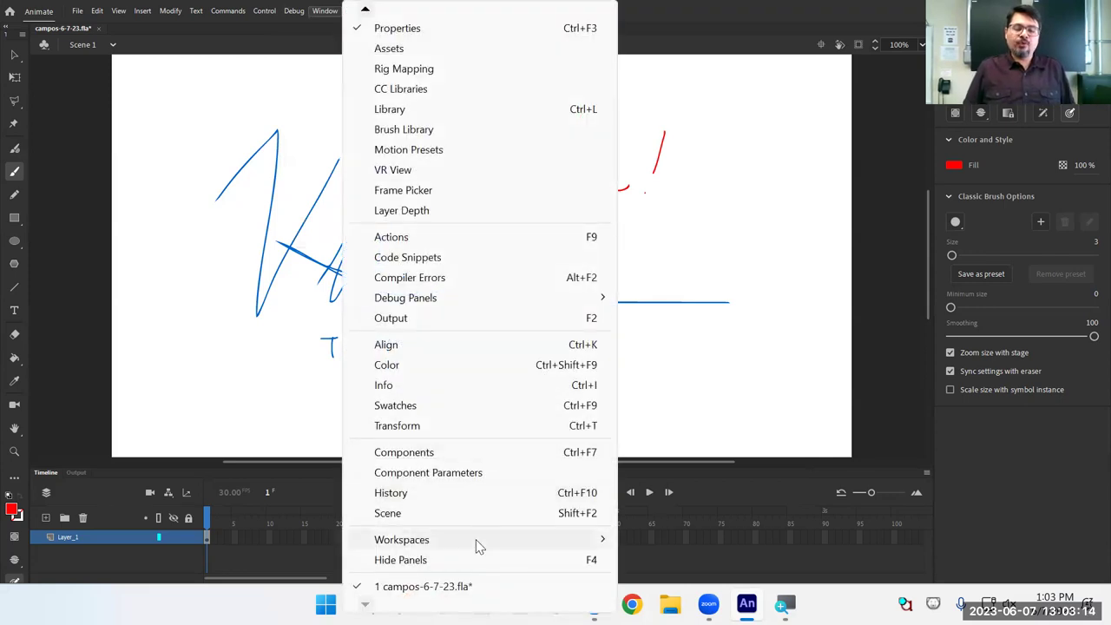
pyautogui.moveTo(476, 540)
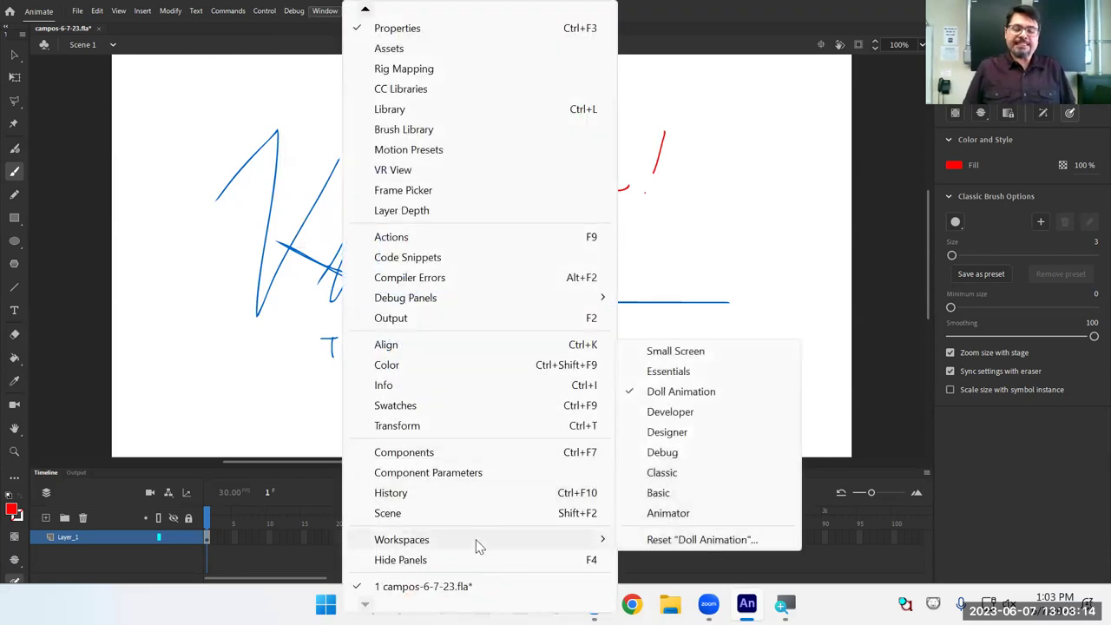
pyautogui.click(688, 477)
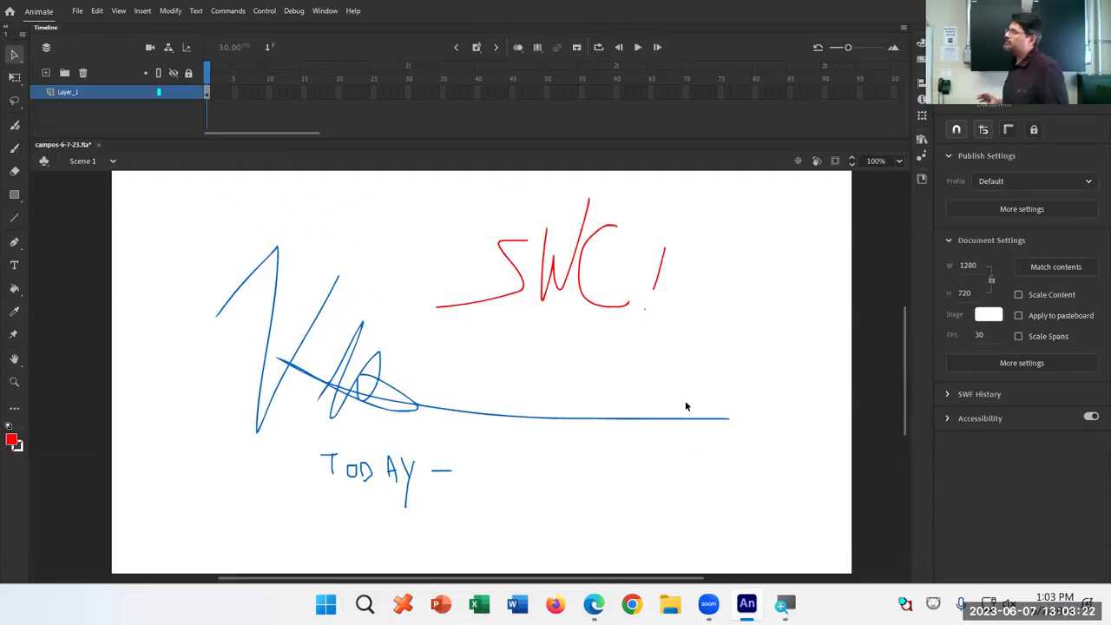
# Try out the Animator workspace and change to the Essentials workspace
pyautogui.click(325, 12)
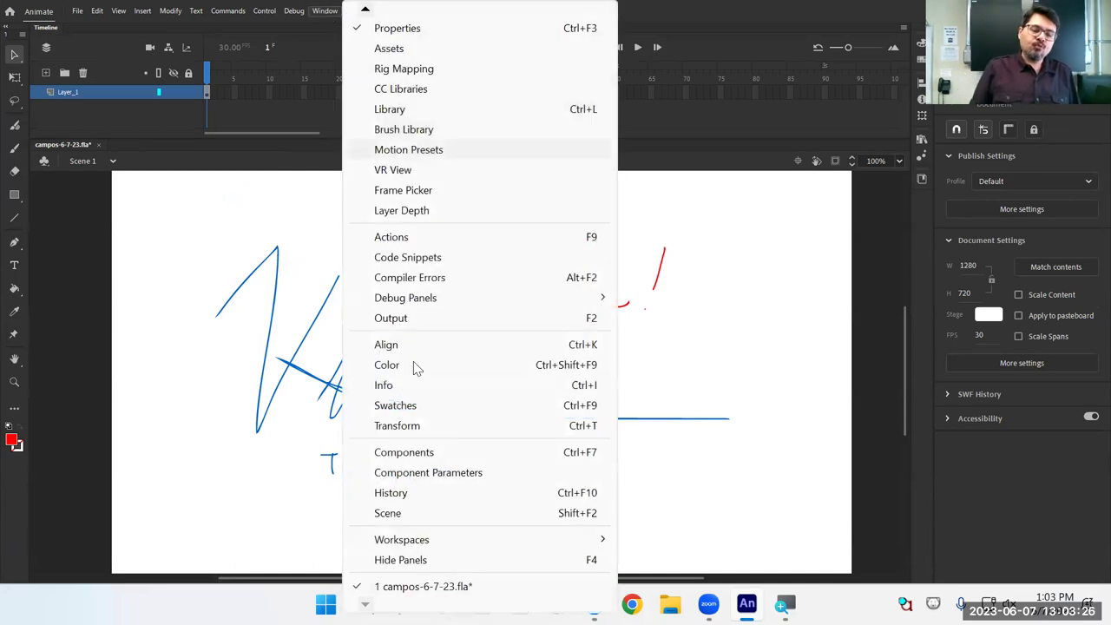
pyautogui.moveTo(518, 539)
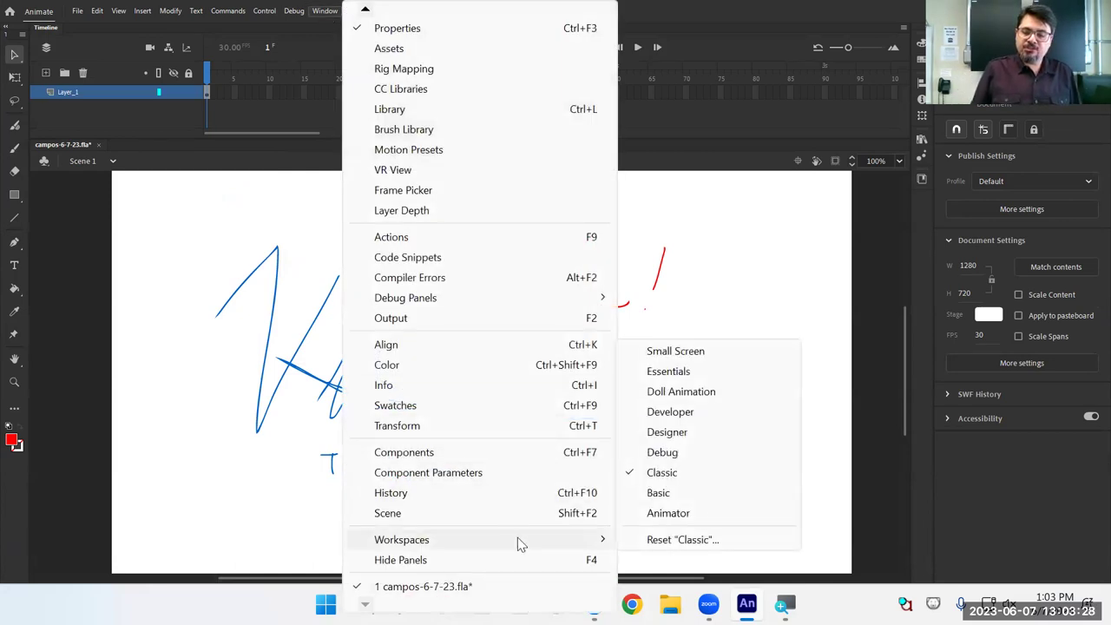
pyautogui.click(692, 519)
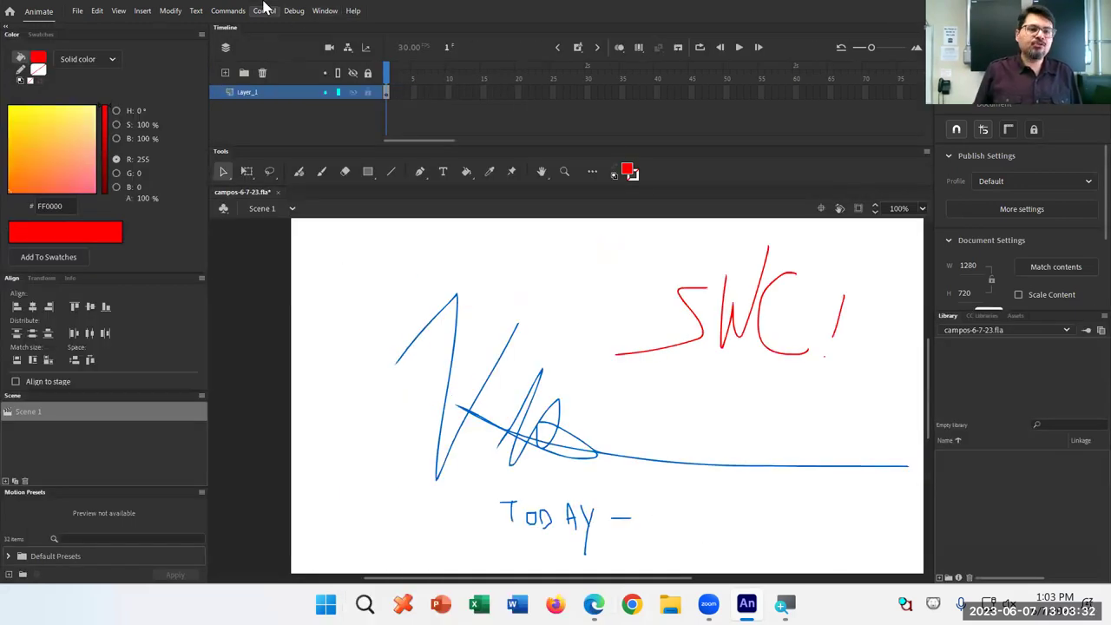
pyautogui.click(325, 11)
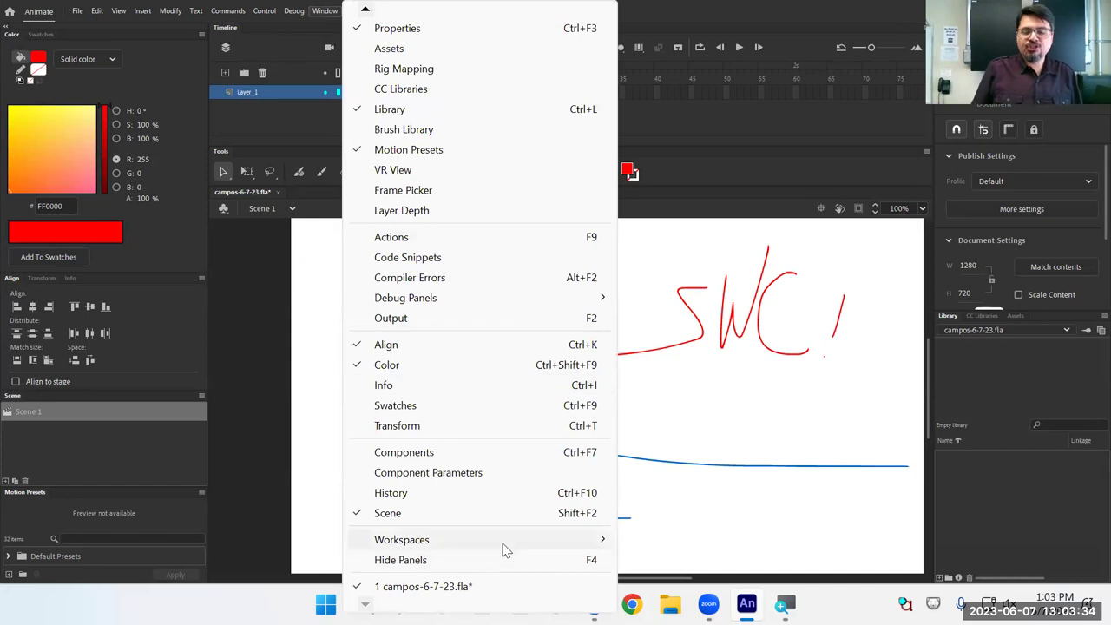
pyautogui.moveTo(504, 544)
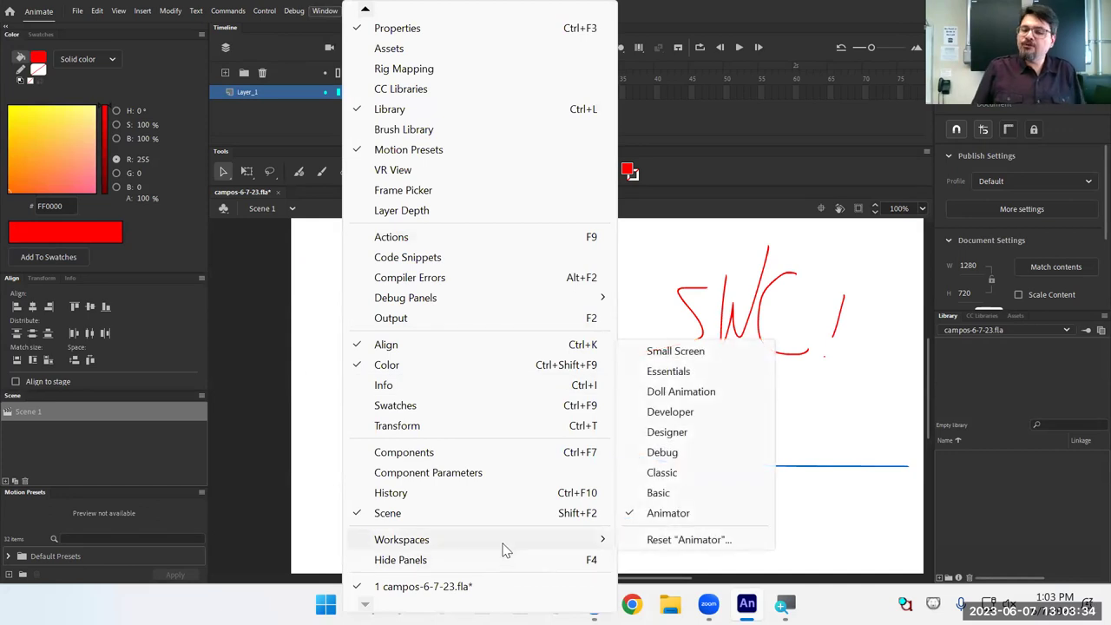
pyautogui.click(670, 371)
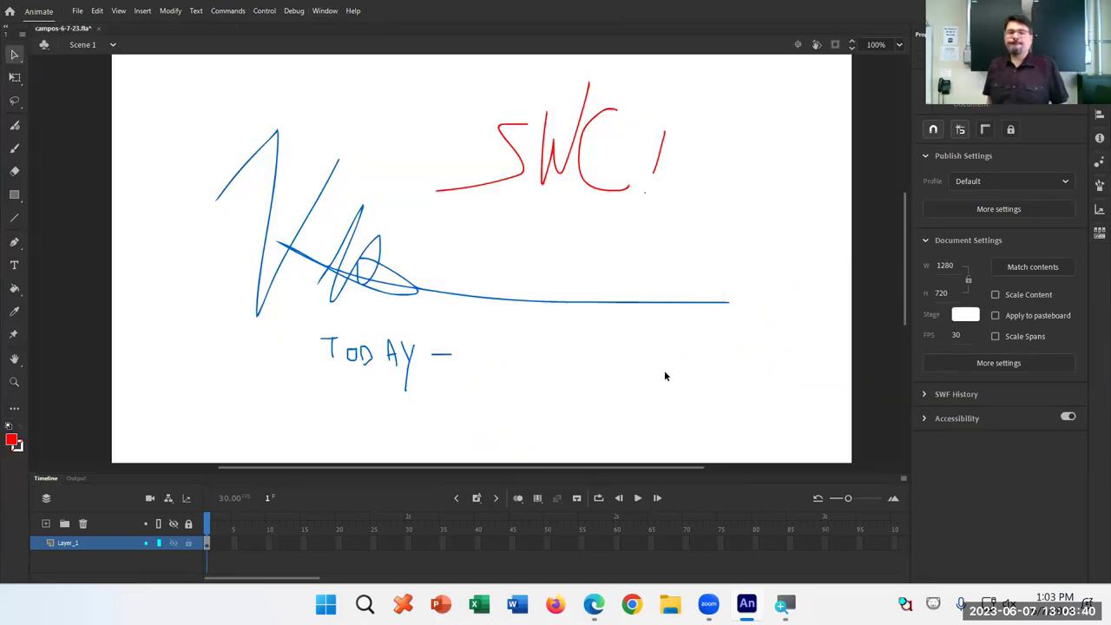
# Show the Debug workspace layout and return to the Essentials workspace
pyautogui.click(325, 12)
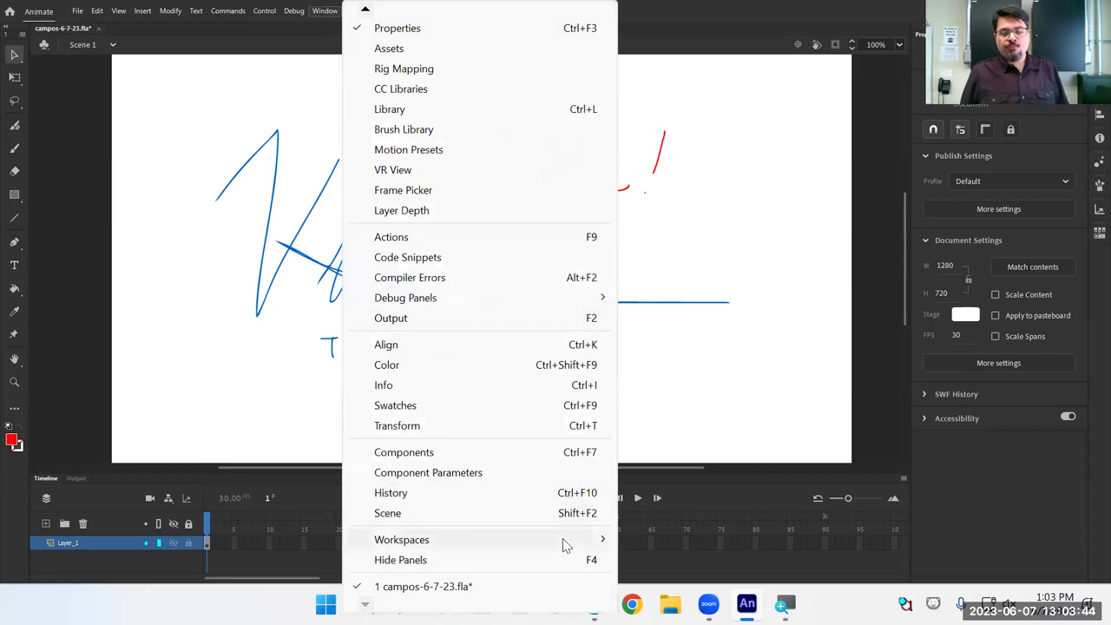
pyautogui.moveTo(563, 544)
pyautogui.click(682, 452)
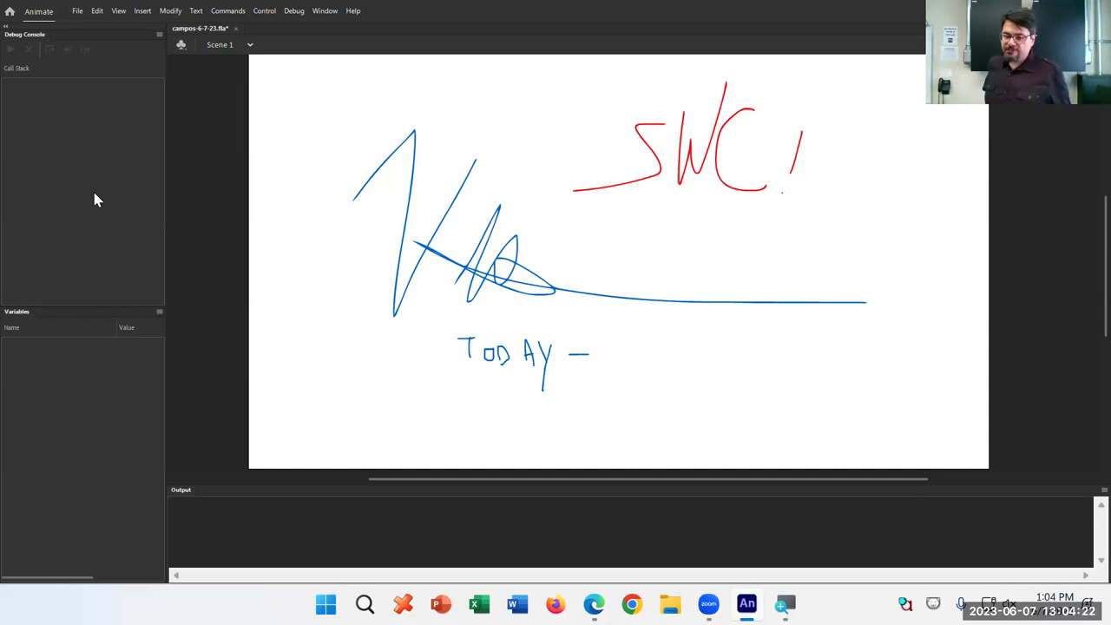
pyautogui.click(324, 10)
pyautogui.moveTo(575, 536)
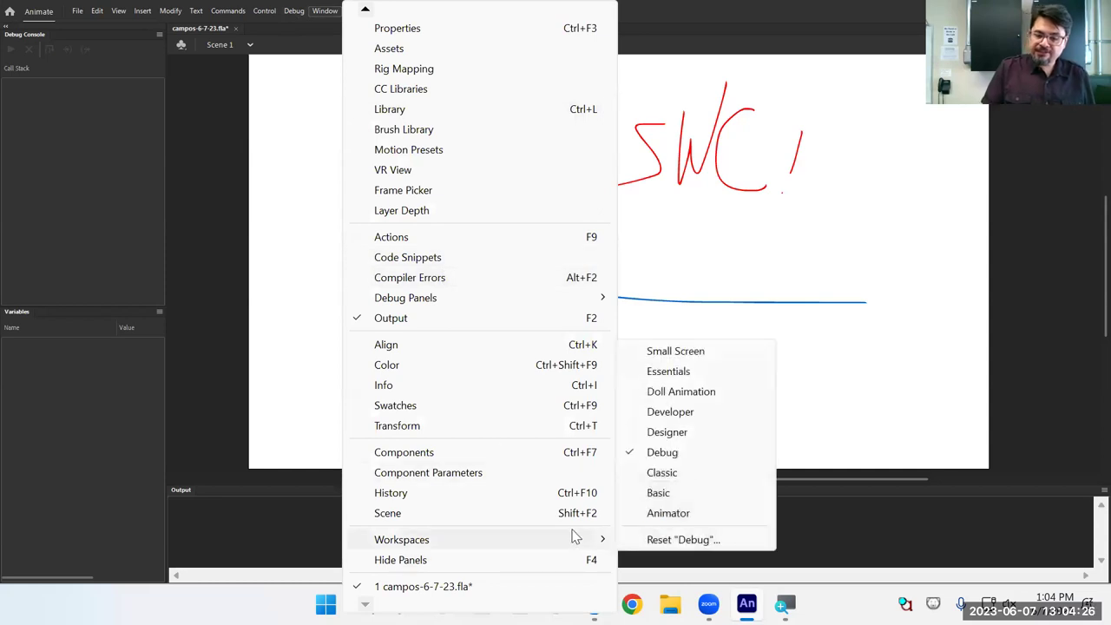
pyautogui.click(695, 373)
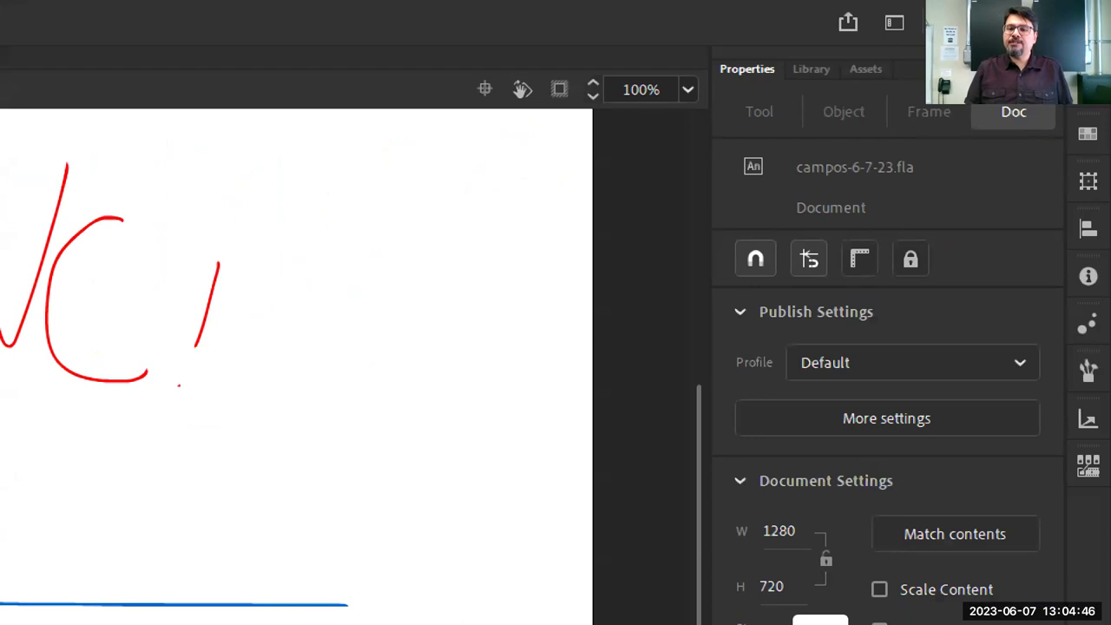
# View the document's Library and the default Assets, and return to the document Properties
pyautogui.click(812, 69)
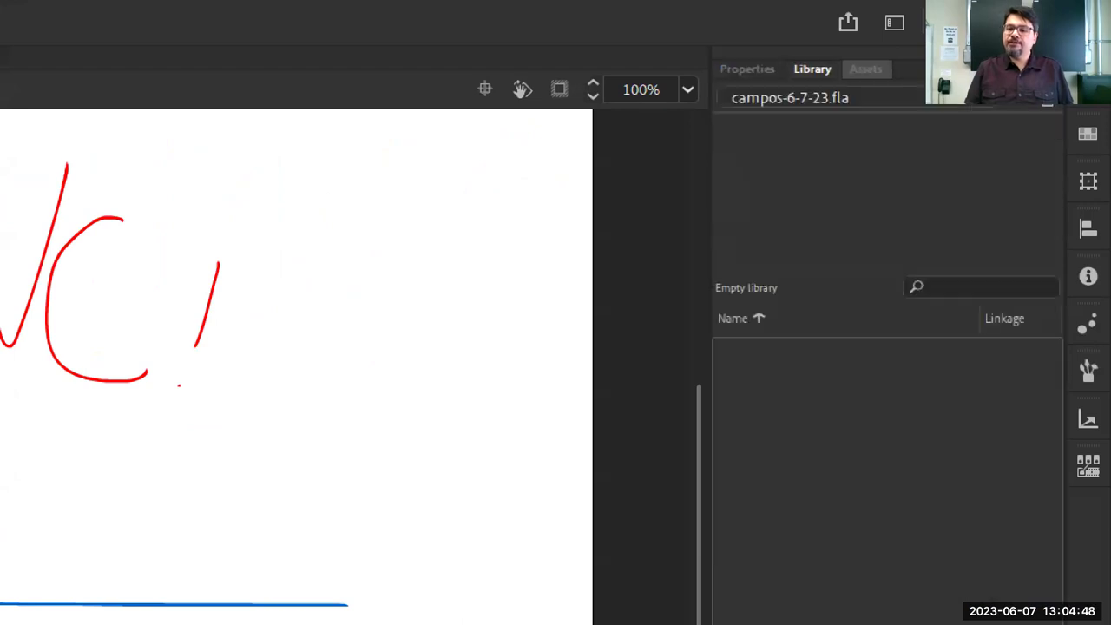
pyautogui.click(867, 68)
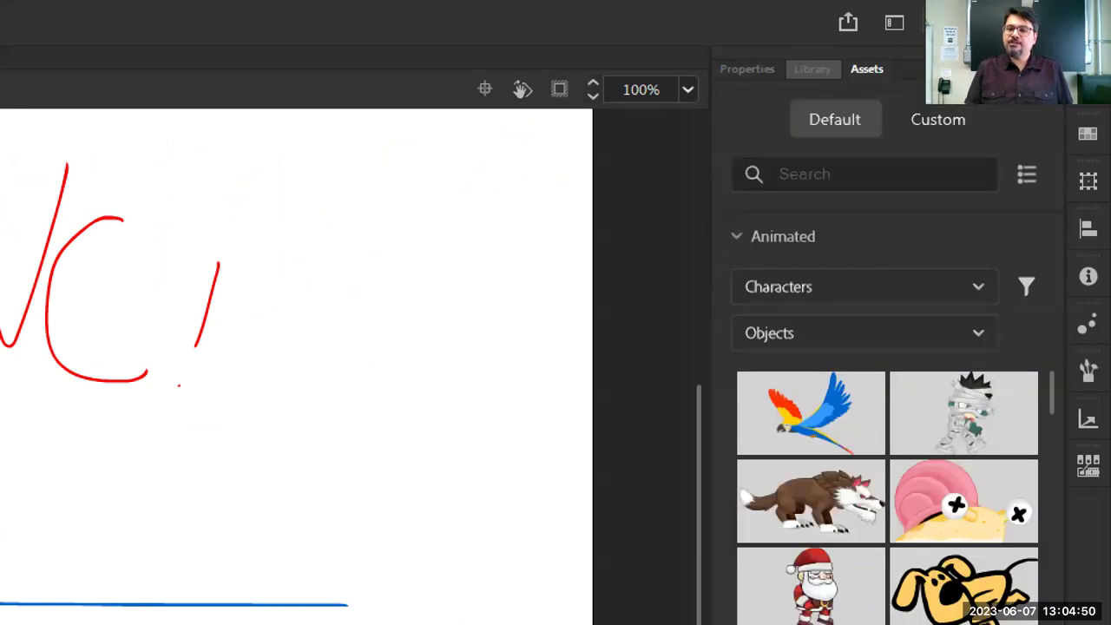
pyautogui.click(747, 68)
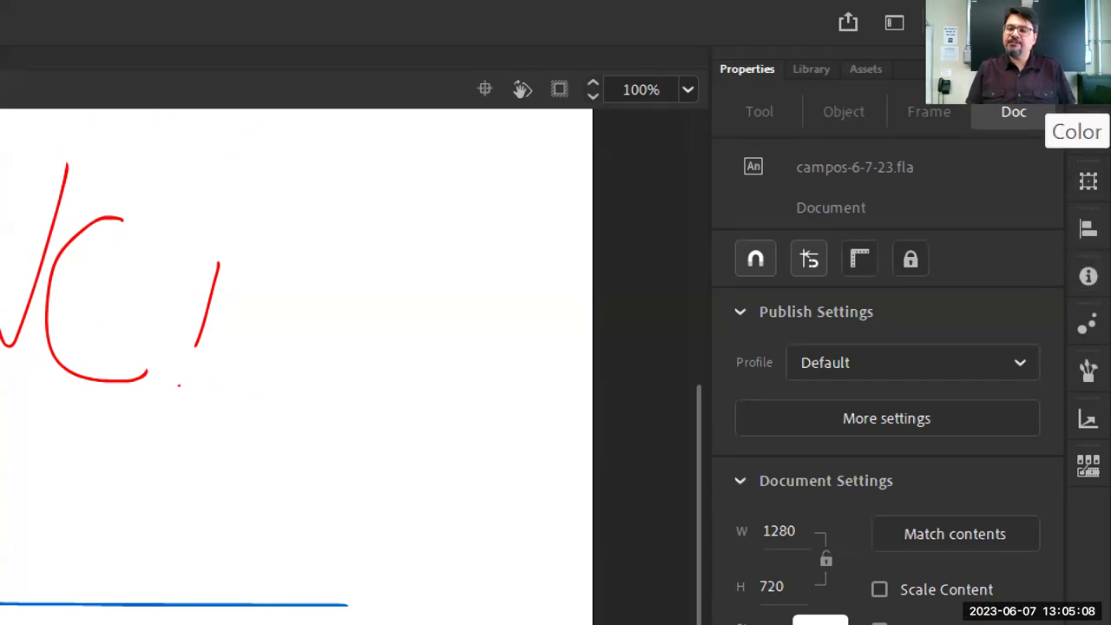
# Open the docked Color, Info, Align, Motion Presets, Brush Library, Layer Depth and Frame Picker panels in turn and collapse them again
pyautogui.click(1089, 133)
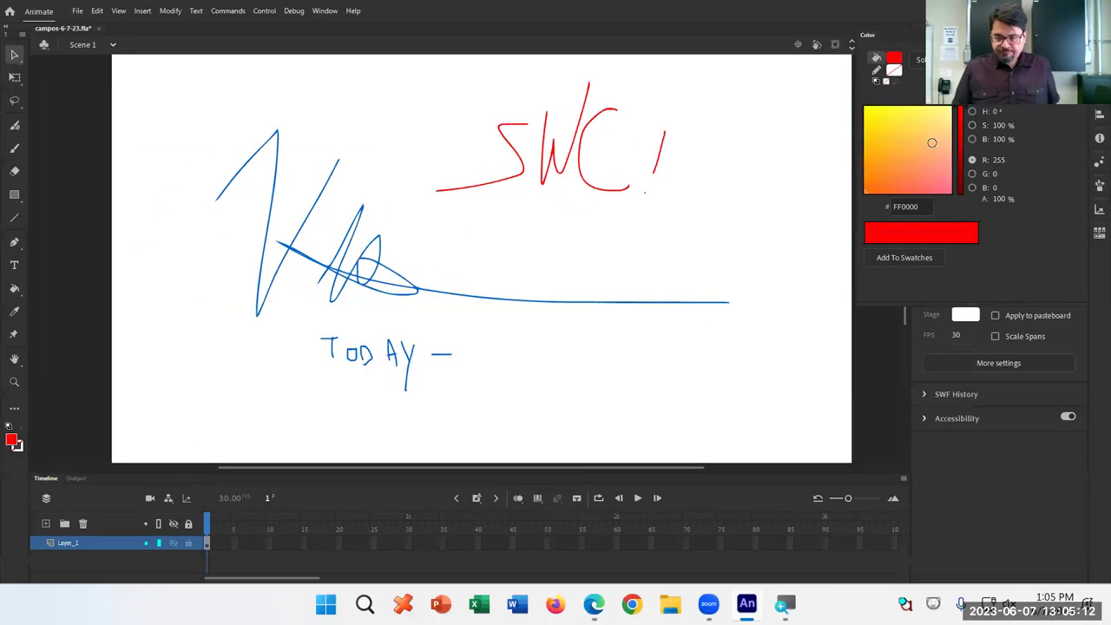
pyautogui.click(1090, 142)
pyautogui.click(1096, 139)
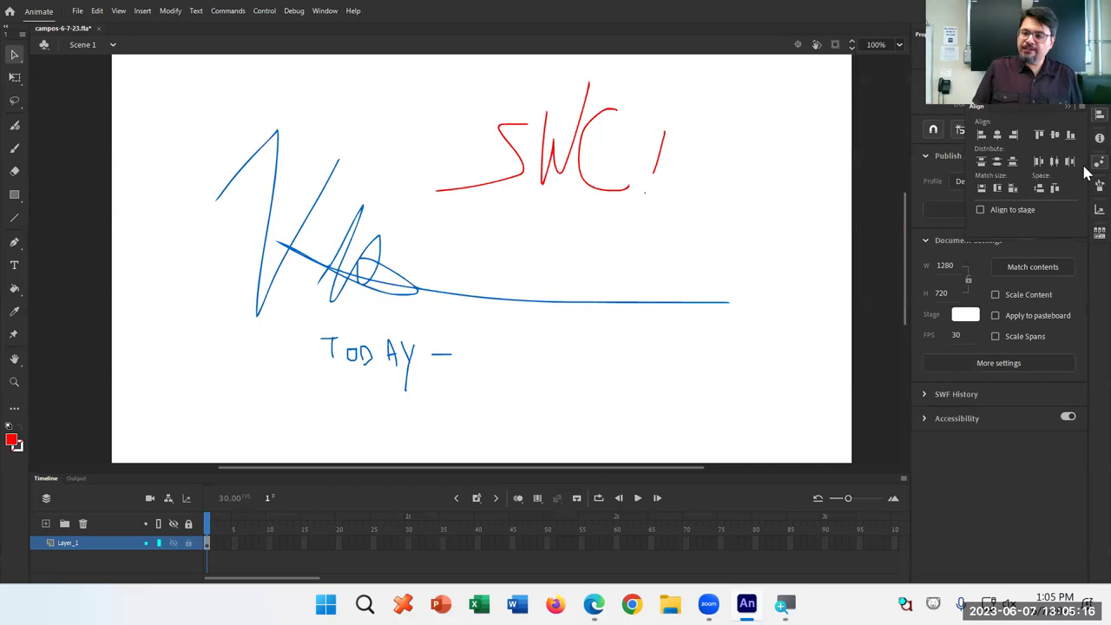
pyautogui.click(1091, 162)
pyautogui.click(1087, 186)
pyautogui.click(1098, 209)
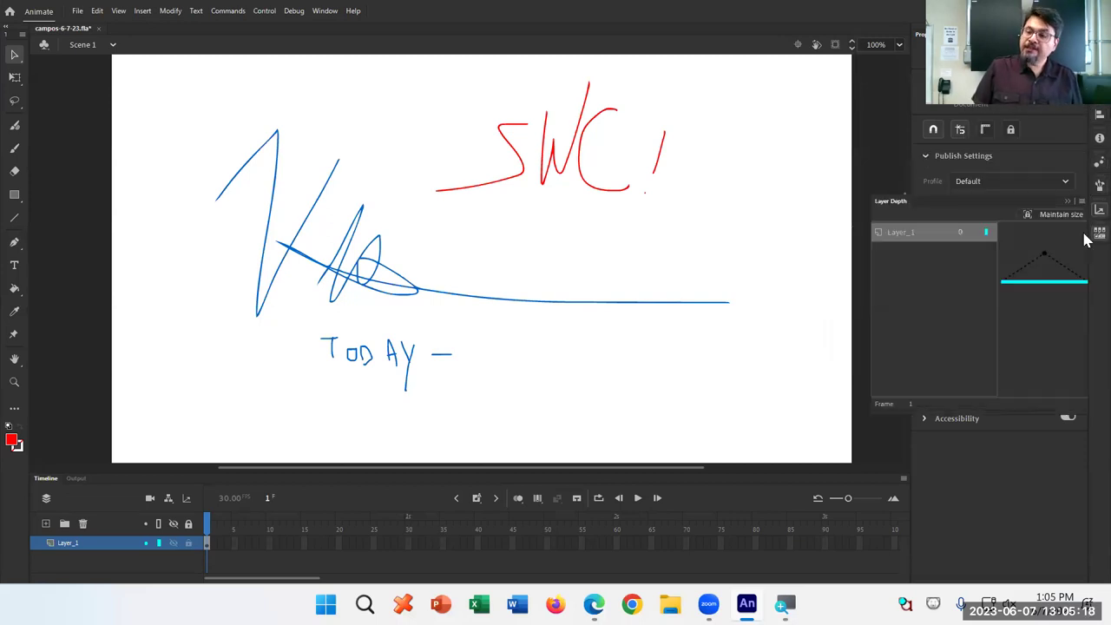
pyautogui.click(1098, 233)
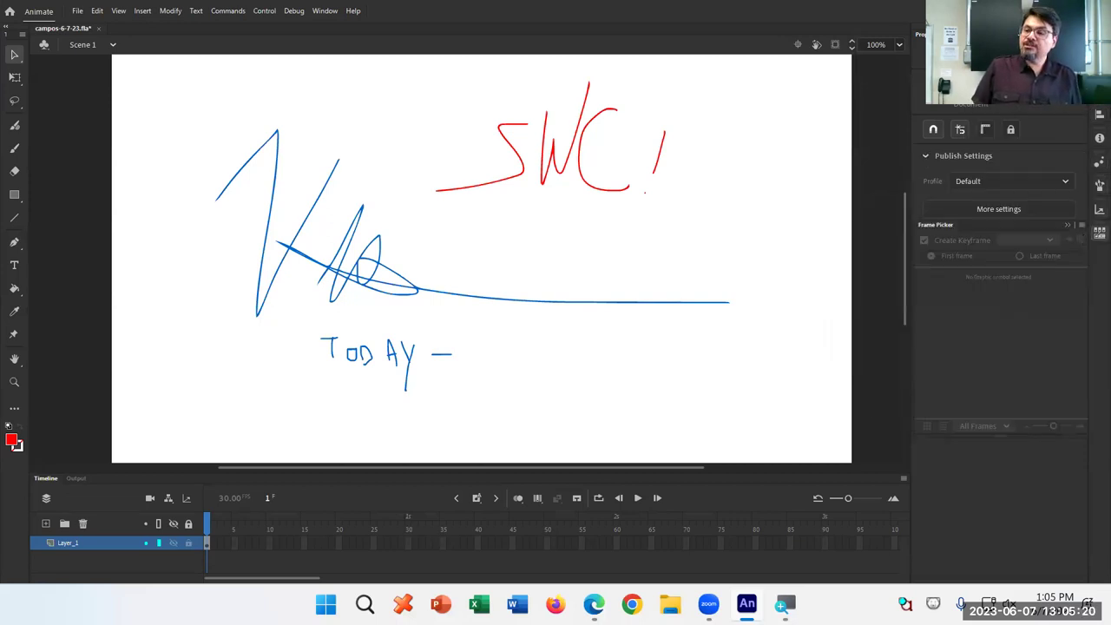
pyautogui.click(1099, 114)
pyautogui.click(1099, 114)
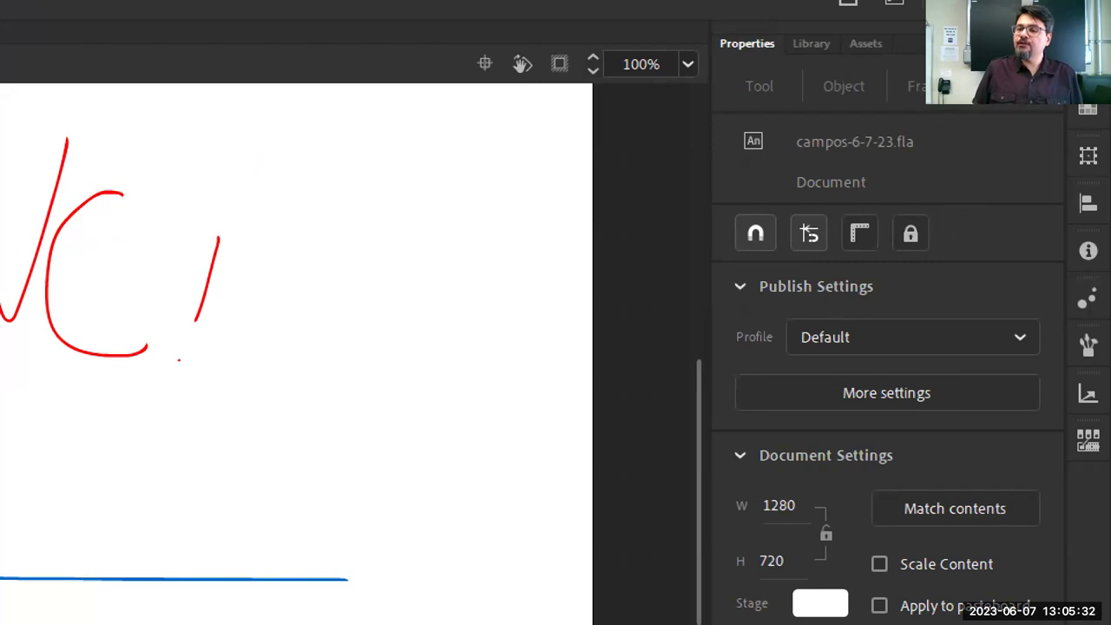
# Hide and show the Properties panel repeatedly, leaving it shown
pyautogui.hotkey('ctrl', 'F3')
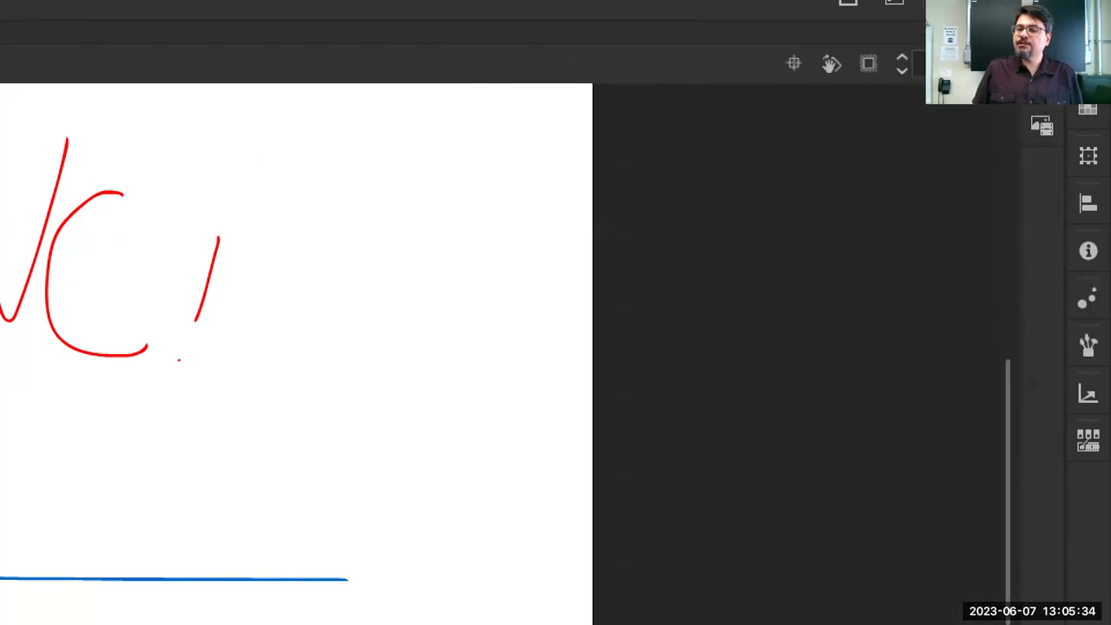
pyautogui.hotkey('ctrl', 'F3')
pyautogui.hotkey('ctrl', 'F3')
pyautogui.hotkey('ctrl', 'F3')
pyautogui.hotkey('ctrl', 'F3')
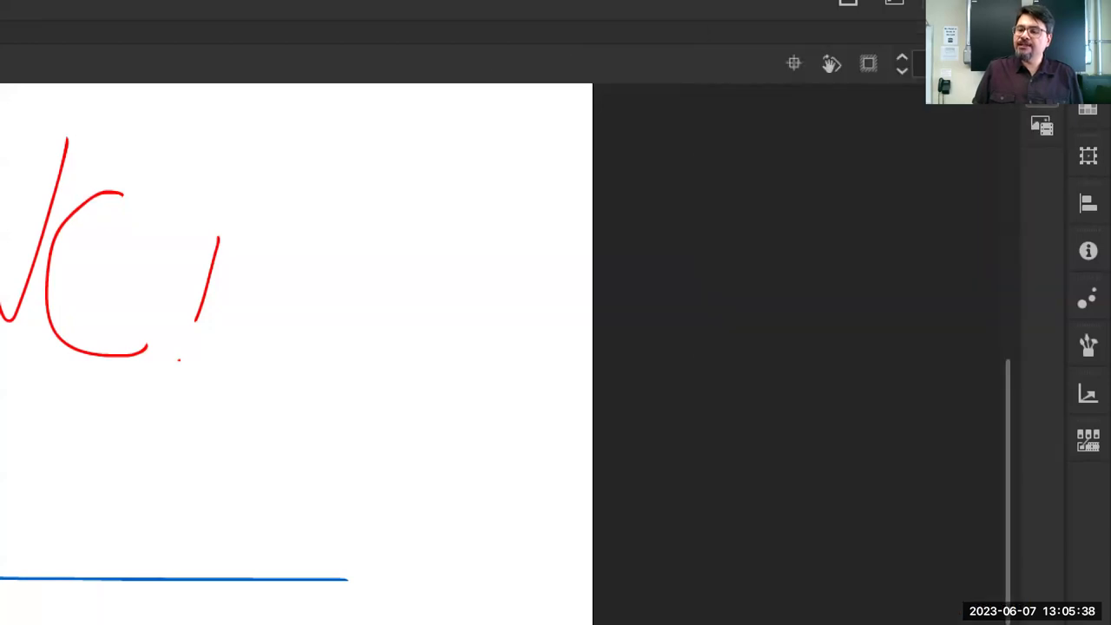
pyautogui.hotkey('ctrl', 'F3')
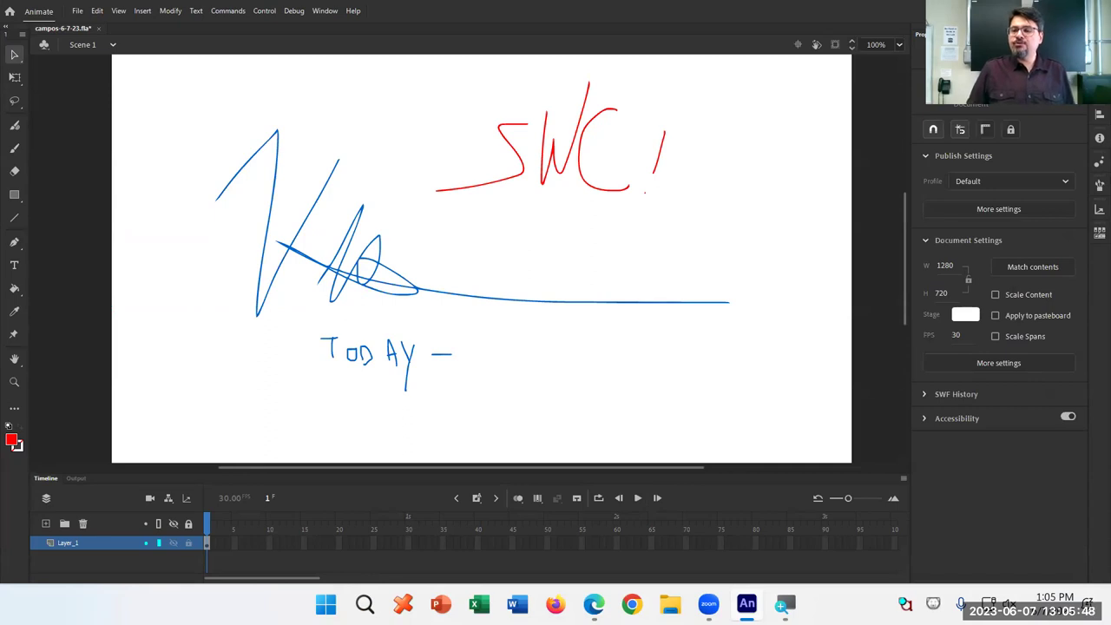
# Toggle the Color panel, leaving its docked panel group expanded beside Properties
pyautogui.hotkey('ctrl', 'shift', 'F9')
pyautogui.hotkey('ctrl', 'shift', 'F9')
pyautogui.hotkey('ctrl', 'shift', 'F9')
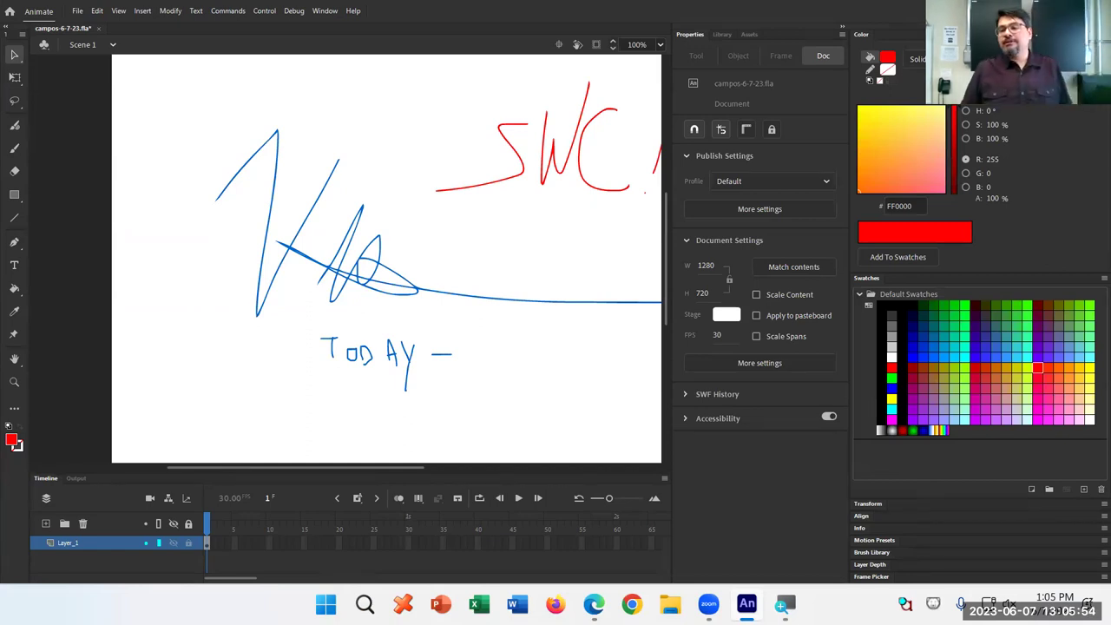
# Close the expanded Color panel group and hide the Properties panel to widen the stage area
pyautogui.hotkey('ctrl', 'shift', 'F9')
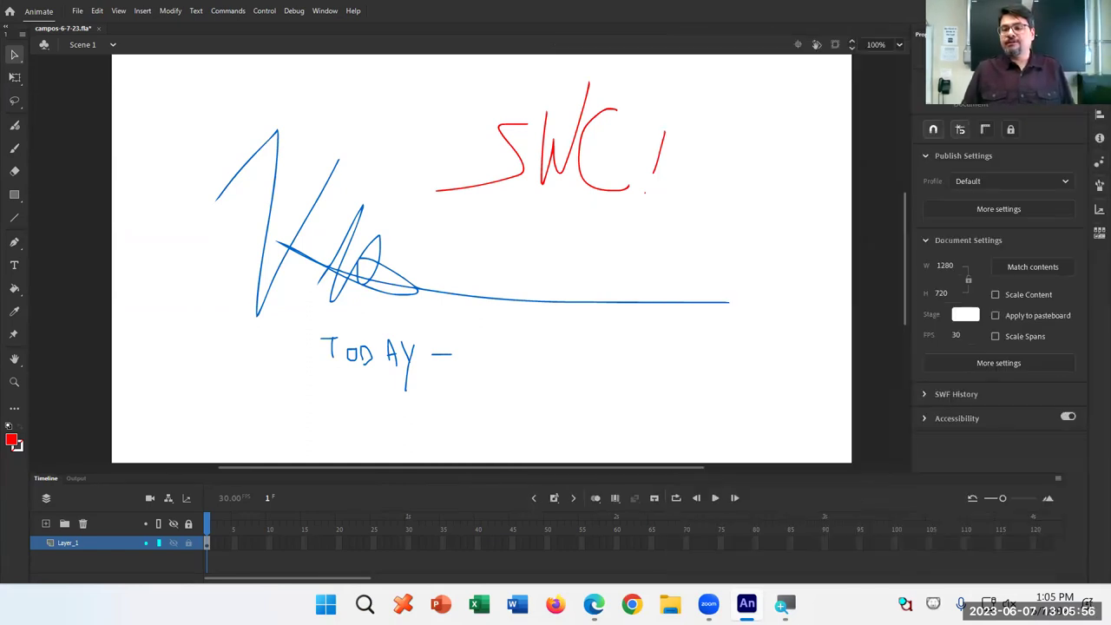
pyautogui.hotkey('ctrl', 'F3')
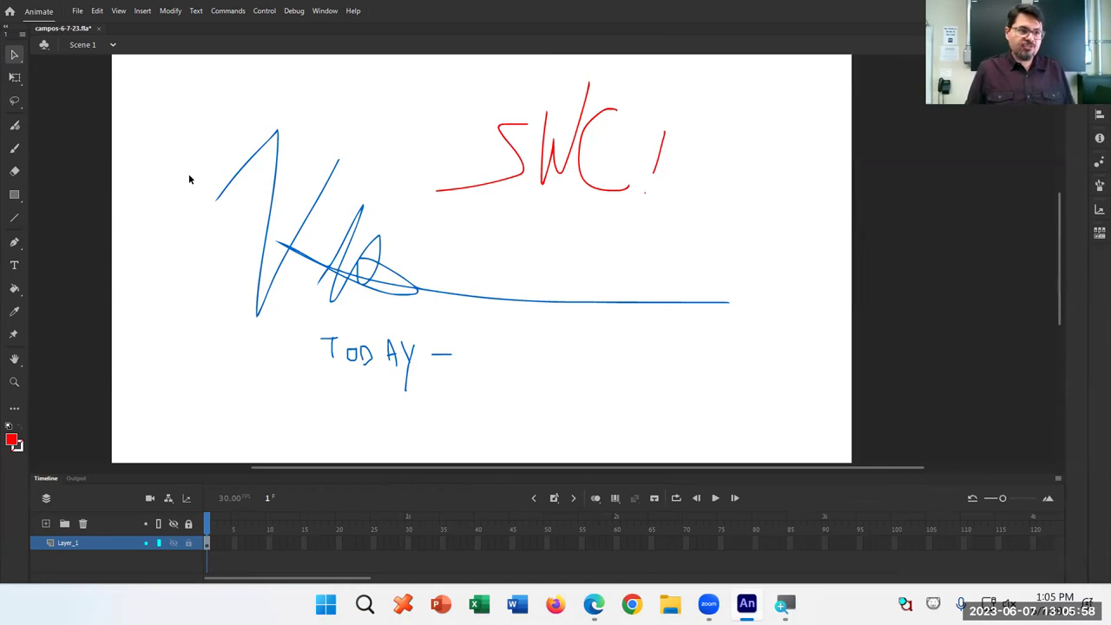
# Collapse and restore the Tools panel, and widen it to several columns before narrowing it back to one
pyautogui.click(7, 32)
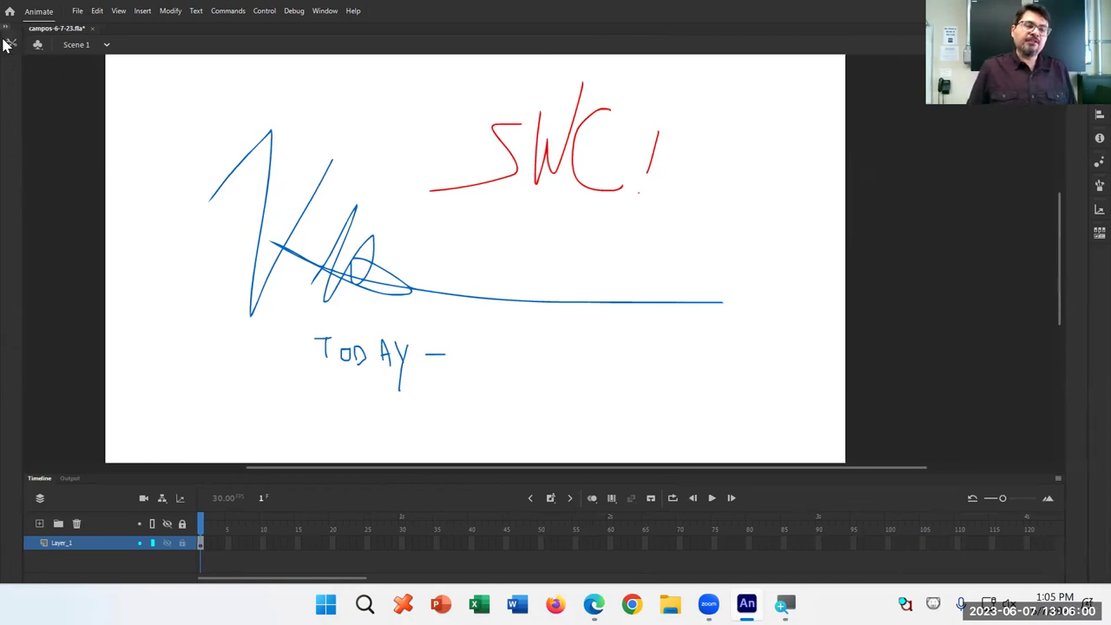
pyautogui.click(7, 32)
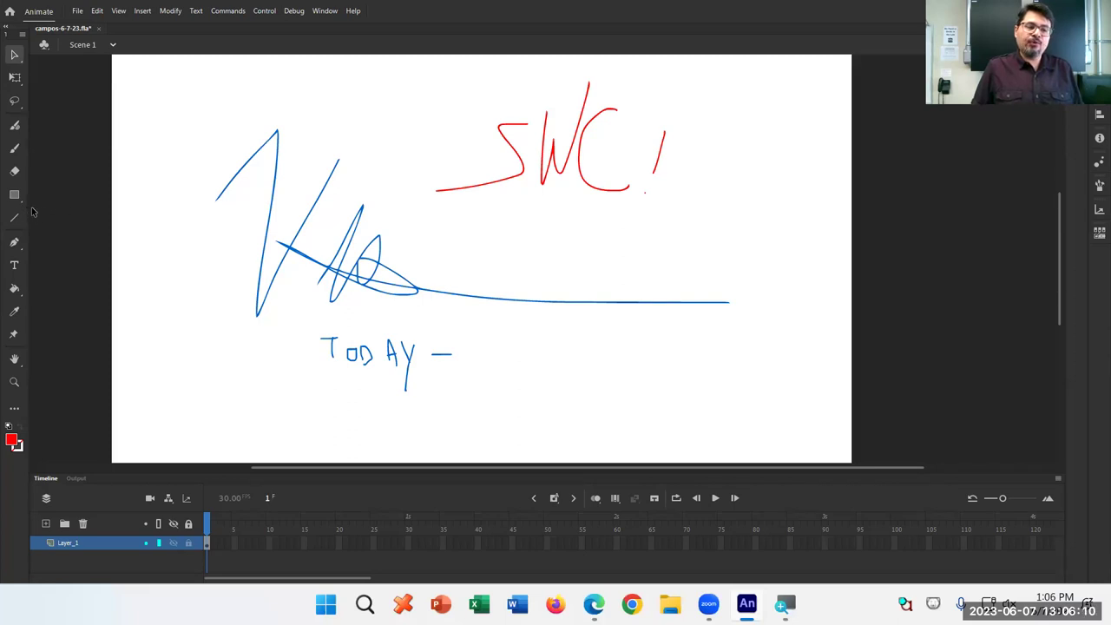
pyautogui.moveTo(29, 208); pyautogui.dragTo(115, 208)
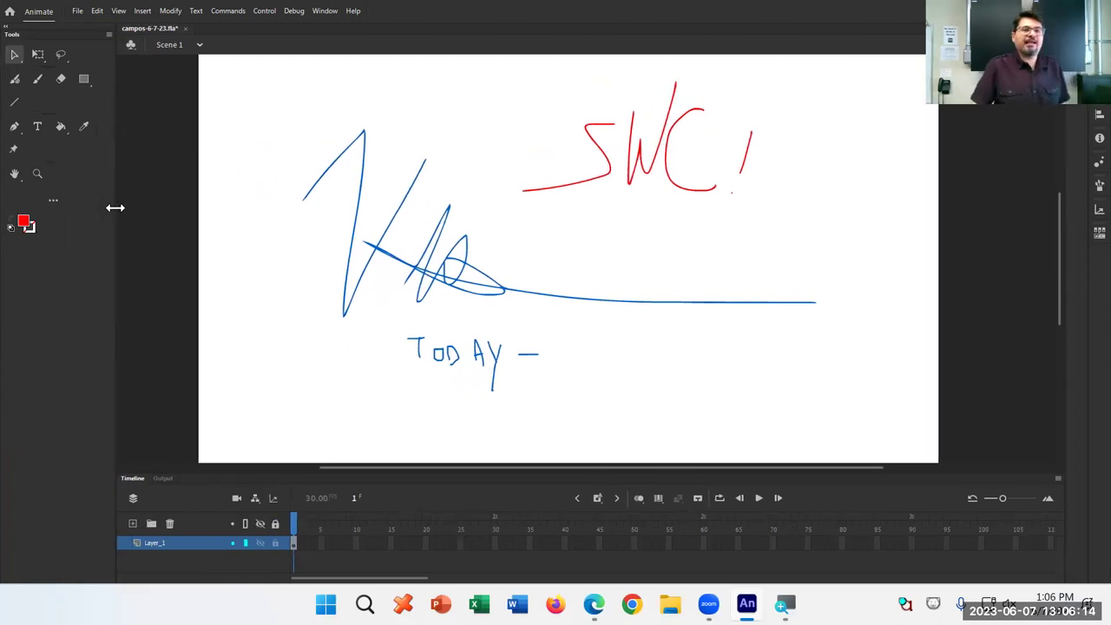
pyautogui.moveTo(107, 208); pyautogui.dragTo(20, 216)
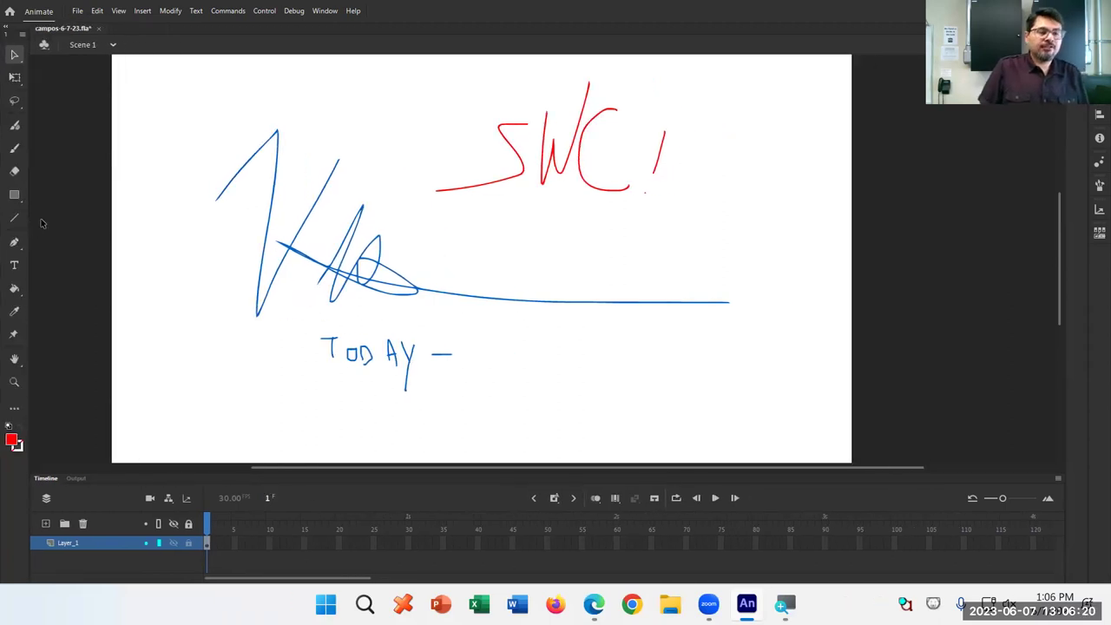
# Undock the Tools panel and dock it into the Timeline and Output panel group
pyautogui.click(24, 37)
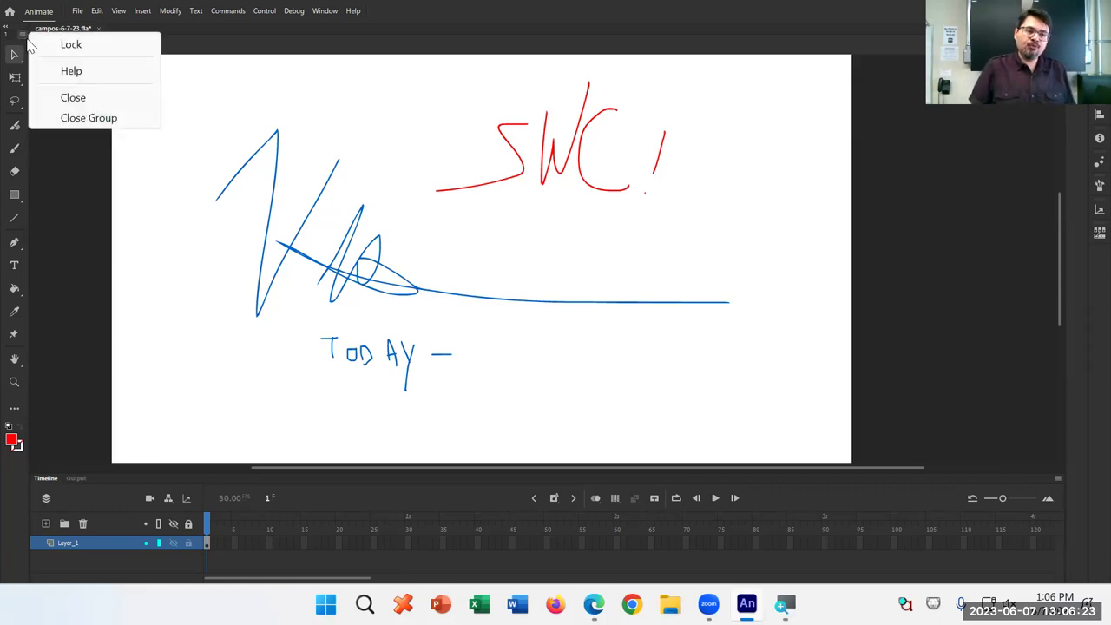
pyautogui.click(70, 132)
pyautogui.moveTo(18, 35); pyautogui.dragTo(1063, 174)
pyautogui.moveTo(1010, 113); pyautogui.dragTo(550, 149)
pyautogui.moveTo(556, 207); pyautogui.dragTo(571, 481)
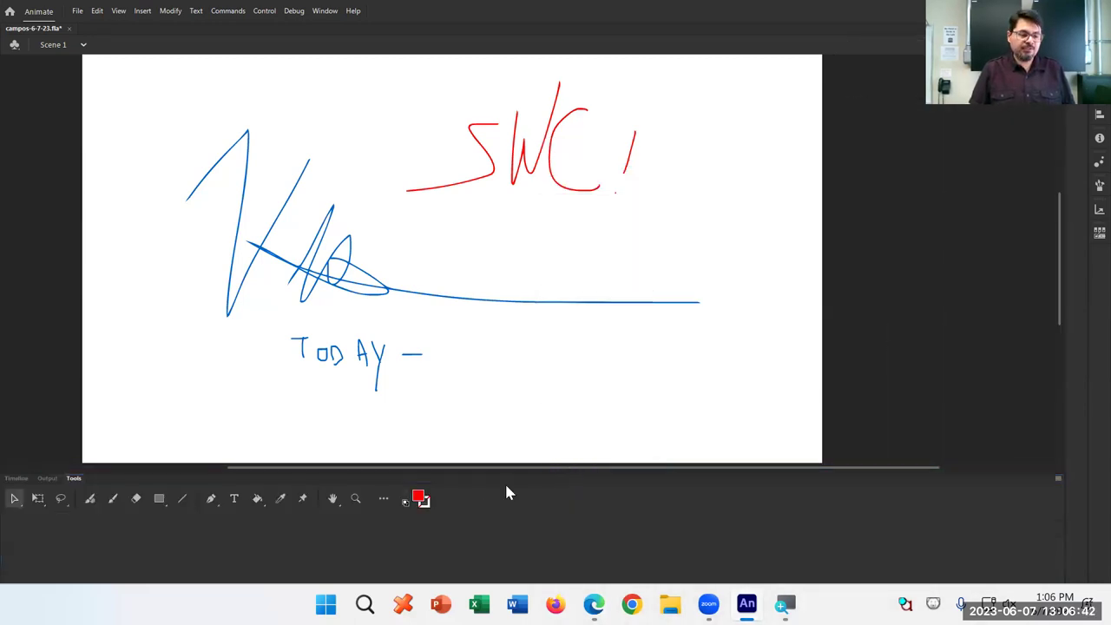
# Detach the Tools, Output and Timeline panels from their shared group and reposition them as floating panels over the stage
pyautogui.moveTo(75, 478); pyautogui.dragTo(166, 377)
pyautogui.moveTo(47, 481); pyautogui.dragTo(249, 193)
pyautogui.moveTo(16, 479); pyautogui.dragTo(145, 89)
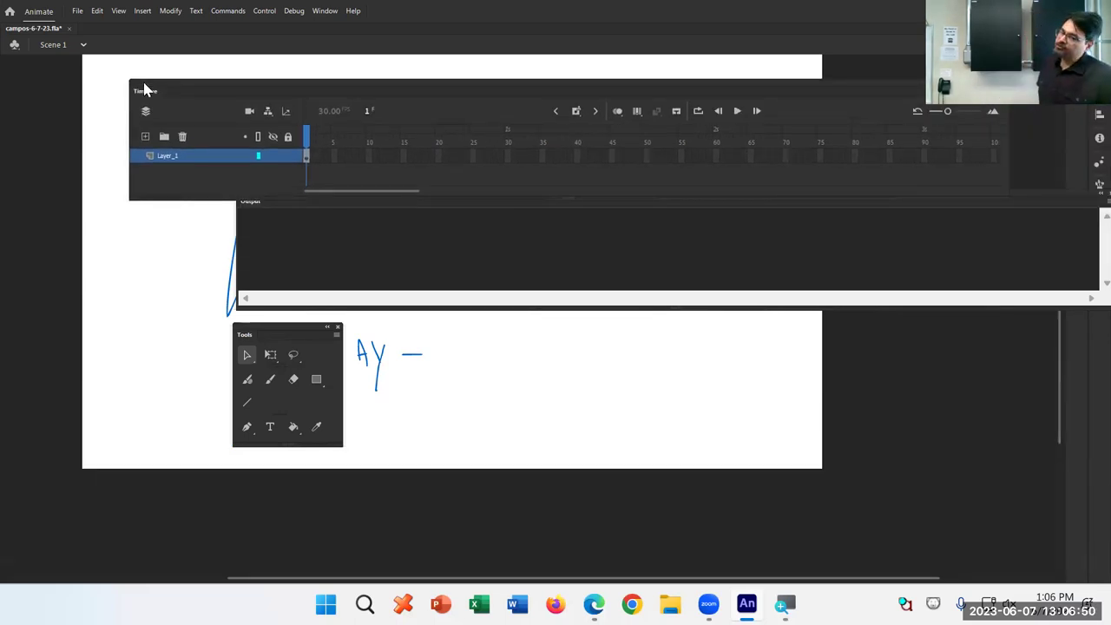
pyautogui.moveTo(837, 92)
pyautogui.mouseDown()
pyautogui.moveTo(824, 146)
pyautogui.moveTo(829, 382)
pyautogui.moveTo(807, 363)
pyautogui.mouseUp()
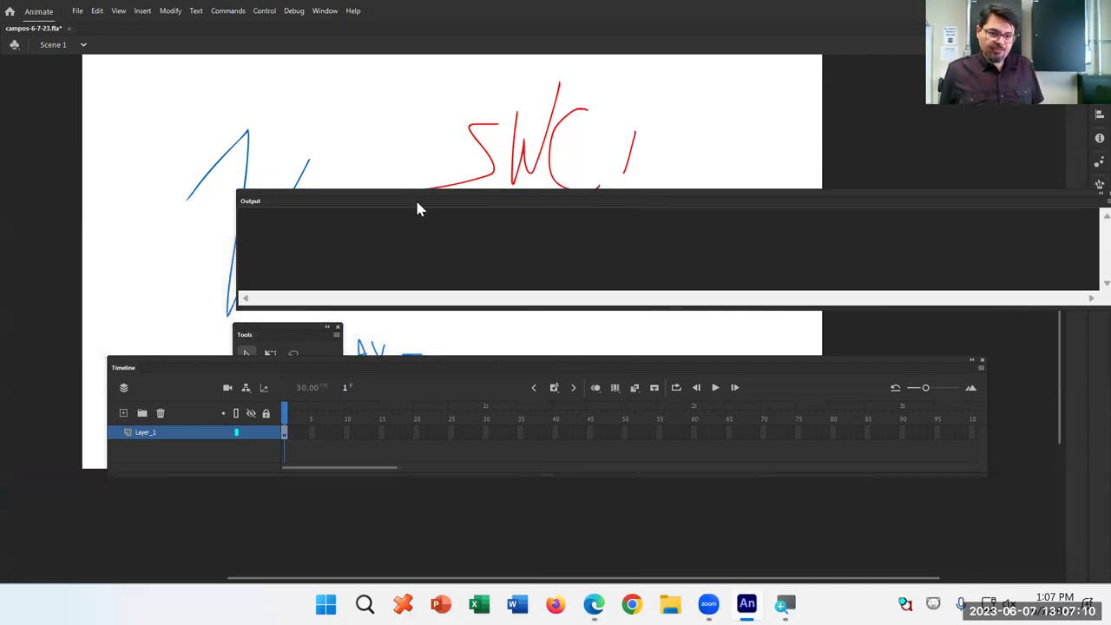
pyautogui.moveTo(426, 188)
pyautogui.mouseDown()
pyautogui.moveTo(52, 236)
pyautogui.moveTo(35, 215)
pyautogui.mouseUp()
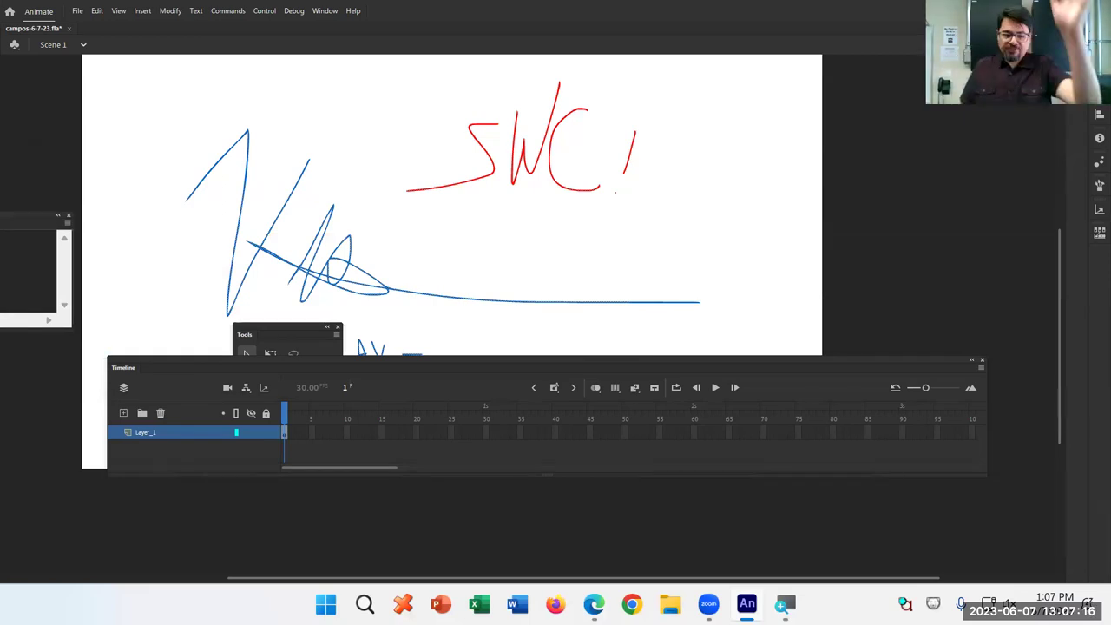
pyautogui.moveTo(35, 215); pyautogui.dragTo(369, 162)
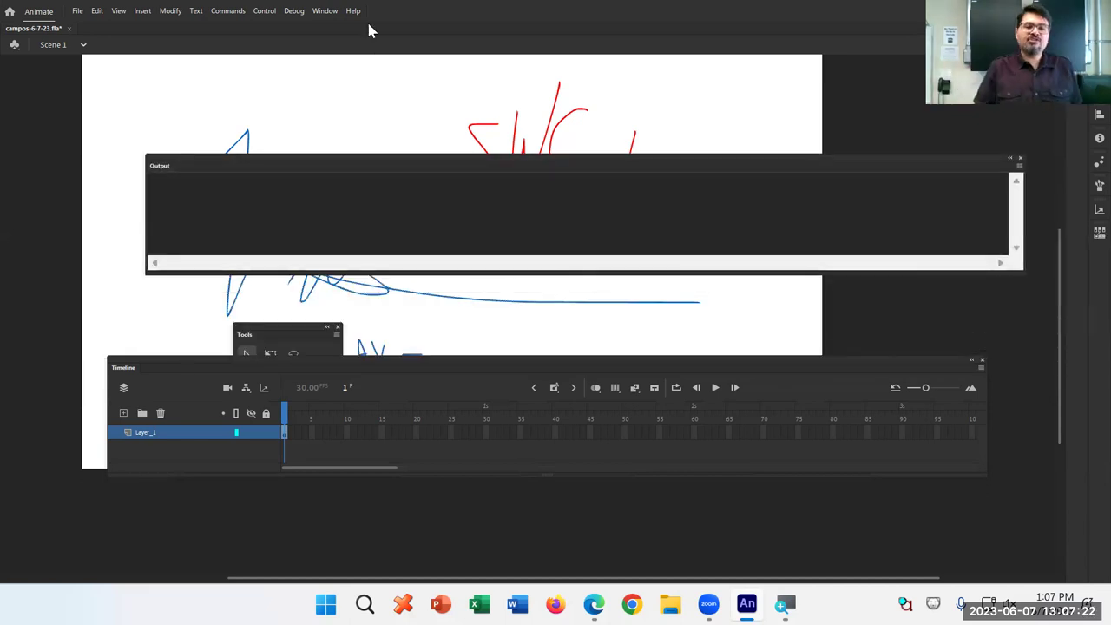
# Reset the Essentials workspace to its original layout
pyautogui.click(328, 12)
pyautogui.moveTo(469, 545)
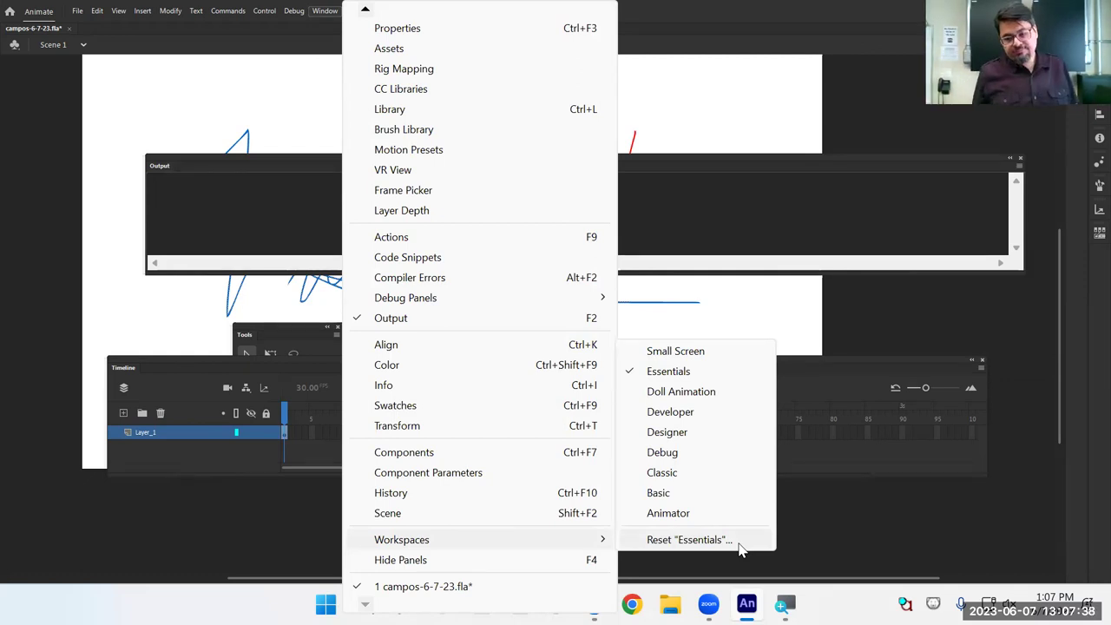
pyautogui.click(690, 539)
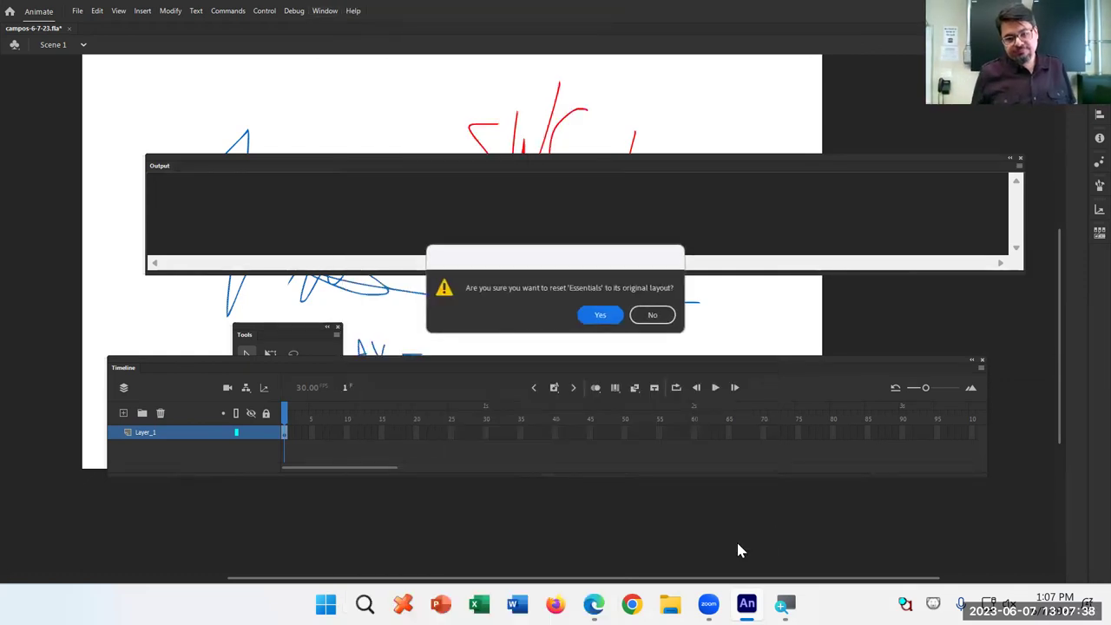
pyautogui.click(598, 317)
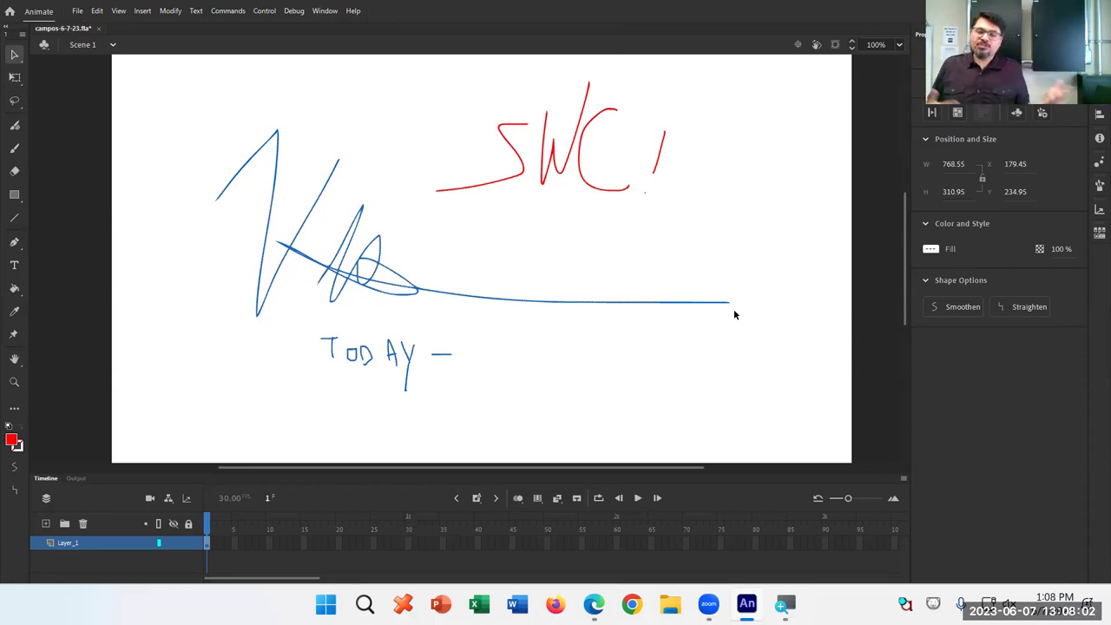
pyautogui.click(328, 10)
pyautogui.moveTo(528, 533)
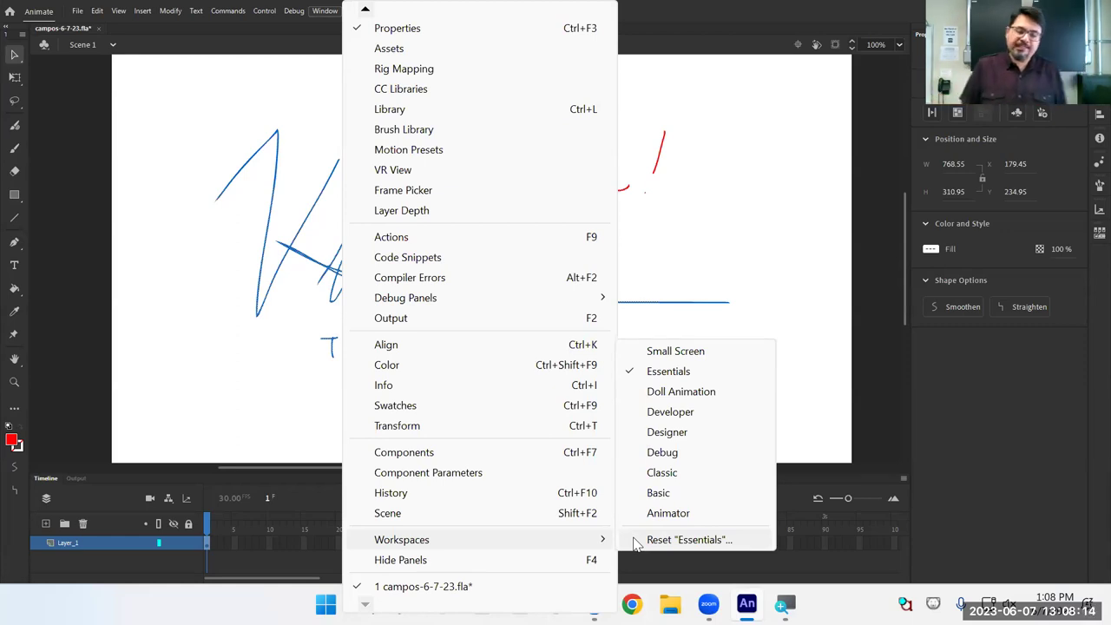
pyautogui.click(694, 8)
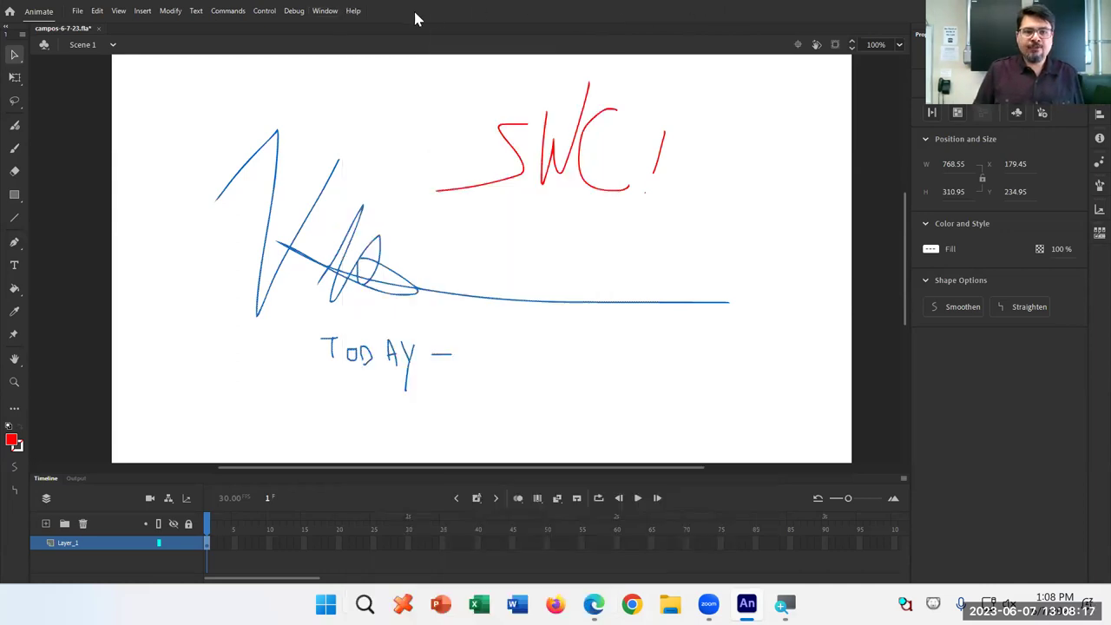
pyautogui.click(328, 11)
pyautogui.moveTo(579, 540)
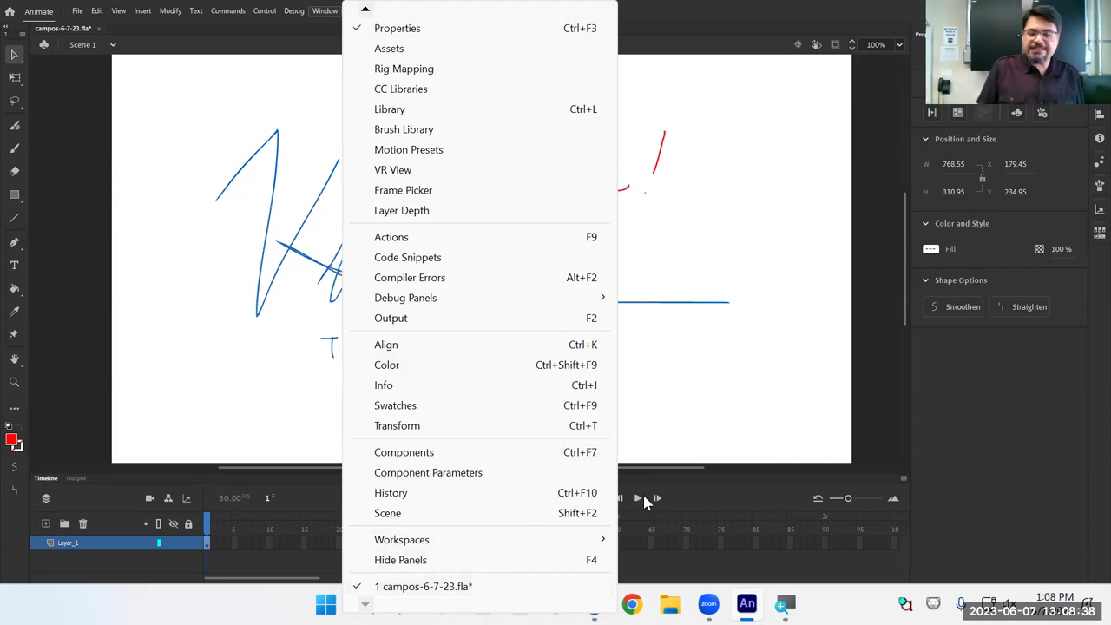
pyautogui.click(960, 413)
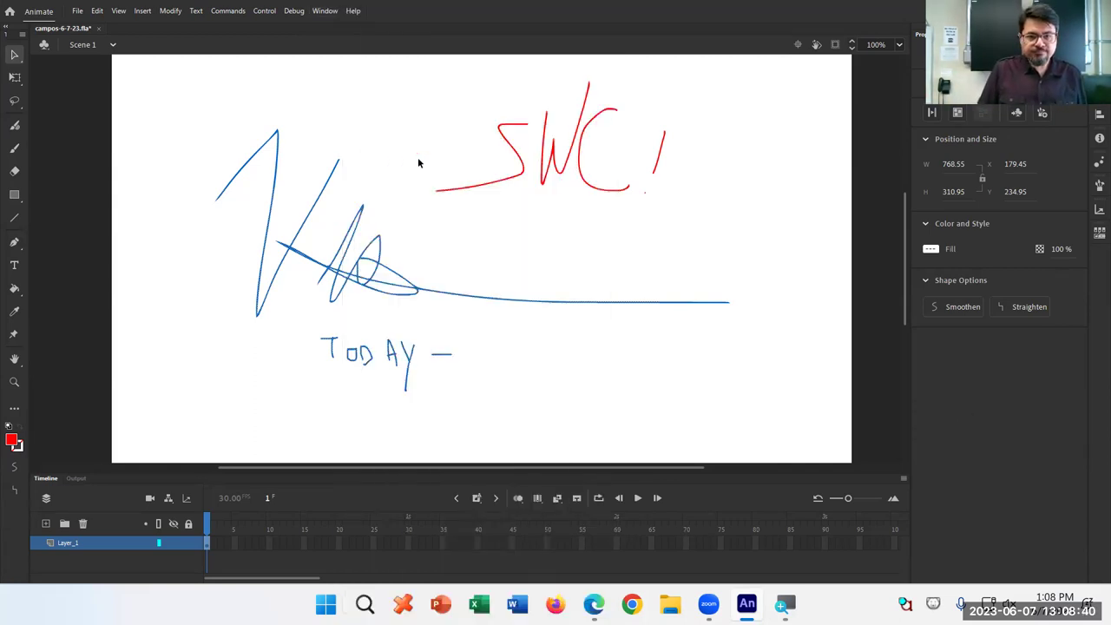
# Deselect the artwork and paint a tiny red smiley face with the Classic Brush at 400% zoom, beside the blue scribble's last peak
pyautogui.click(396, 141)
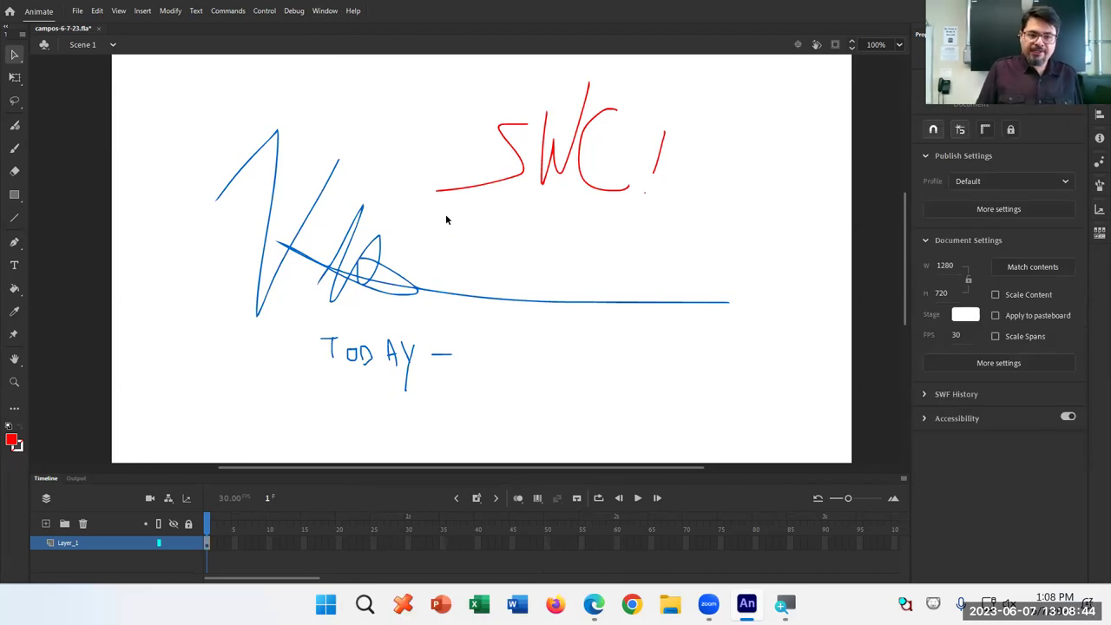
pyautogui.hotkey('ctrl', '=')
pyautogui.hotkey('ctrl', '=')
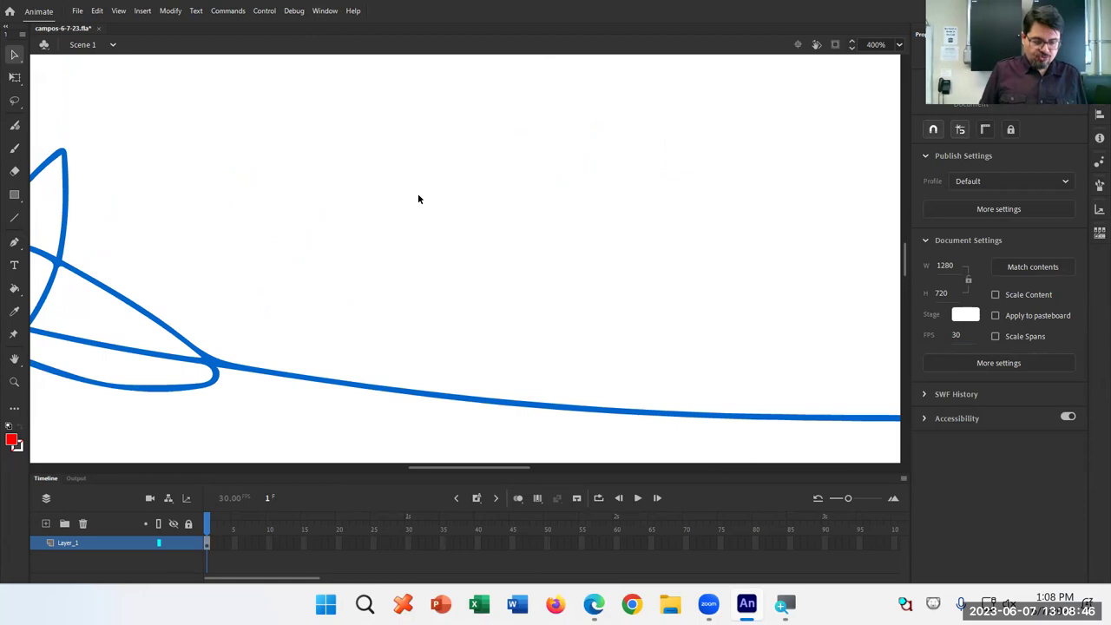
pyautogui.moveTo(131, 203)
pyautogui.mouseDown()
pyautogui.moveTo(436, 208)
pyautogui.moveTo(454, 249)
pyautogui.mouseUp()
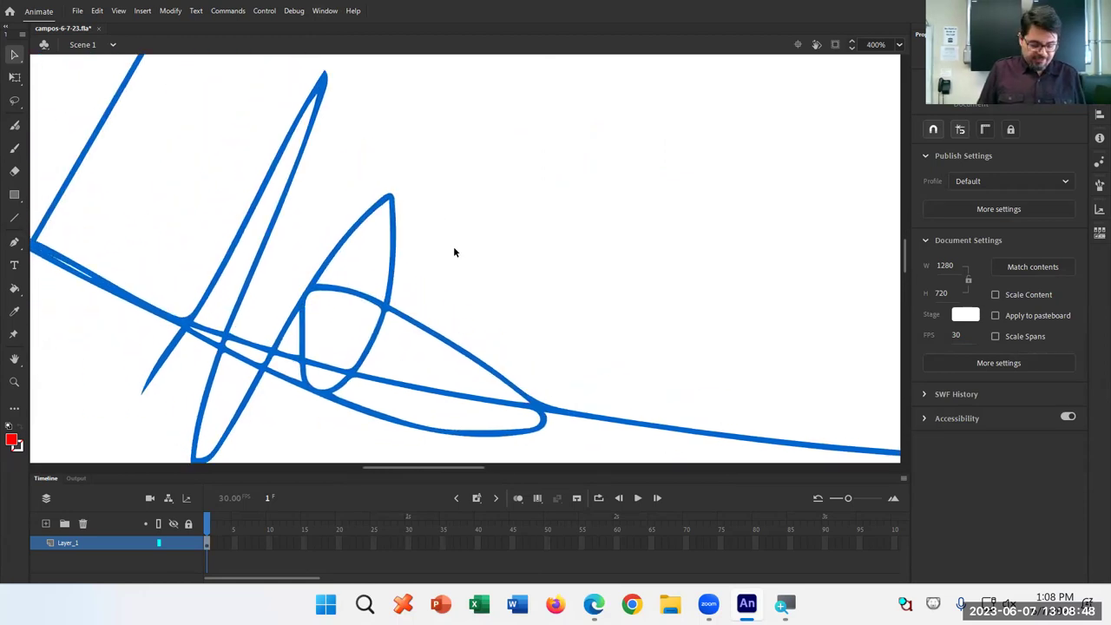
pyautogui.press('b')
pyautogui.moveTo(425, 195)
pyautogui.mouseDown()
pyautogui.moveTo(430, 242)
pyautogui.moveTo(466, 236)
pyautogui.moveTo(454, 200)
pyautogui.moveTo(424, 198)
pyautogui.moveTo(452, 233)
pyautogui.mouseUp()
pyautogui.click(436, 218)
pyautogui.click(447, 218)
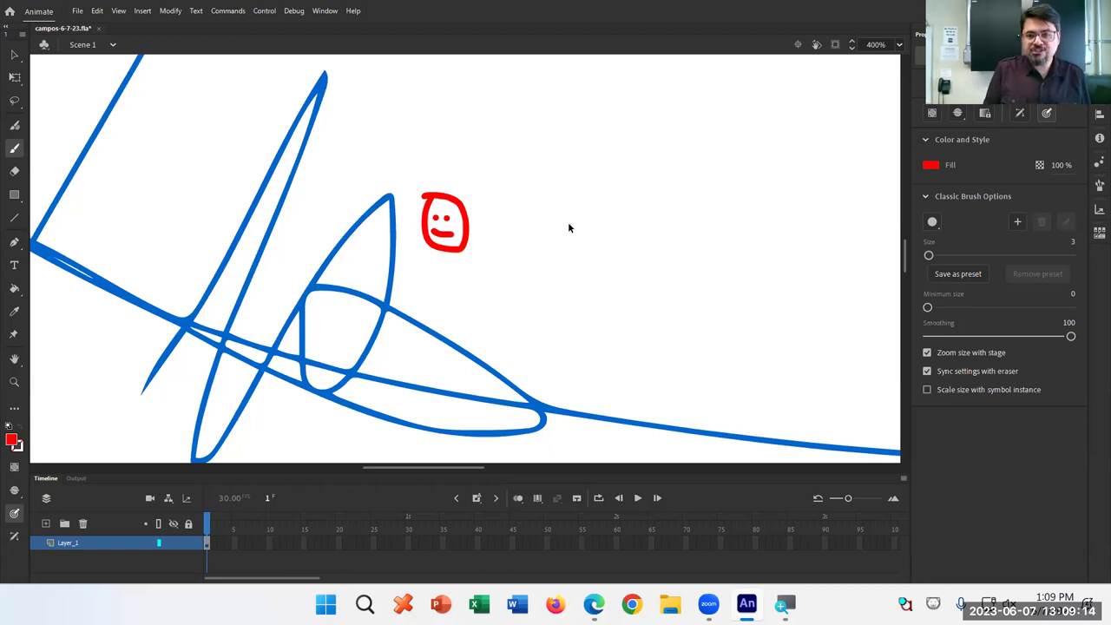
# Examine the smiley and the whole drawing by repeatedly zooming the stage in and out between 25% and 797%
pyautogui.hotkey('ctrl', '=')
pyautogui.hotkey('ctrl', '-')
pyautogui.hotkey('ctrl', '-')
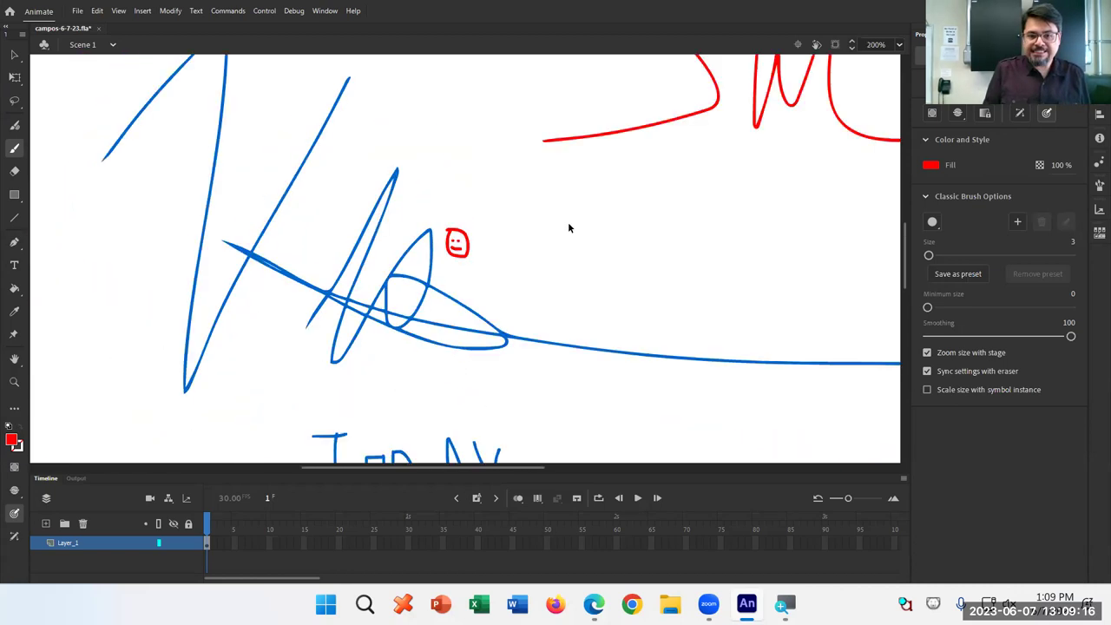
pyautogui.hotkey('ctrl', '-')
pyautogui.hotkey('ctrl', '-')
pyautogui.hotkey('ctrl', '=')
pyautogui.hotkey('ctrl', '=')
pyautogui.hotkey('ctrl', '=')
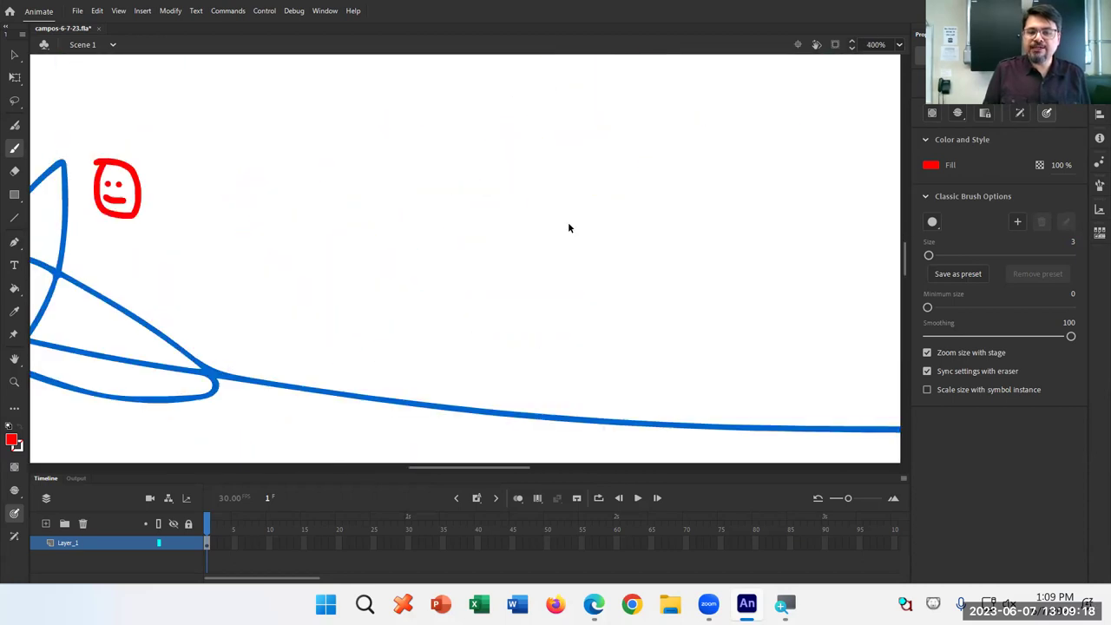
pyautogui.hotkey('ctrl', '-')
pyautogui.hotkey('ctrl', '-')
pyautogui.hotkey('ctrl', '-')
pyautogui.hotkey('ctrl', '=')
pyautogui.hotkey('ctrl', '=')
pyautogui.hotkey('ctrl', '=')
pyautogui.hotkey('ctrl', '=')
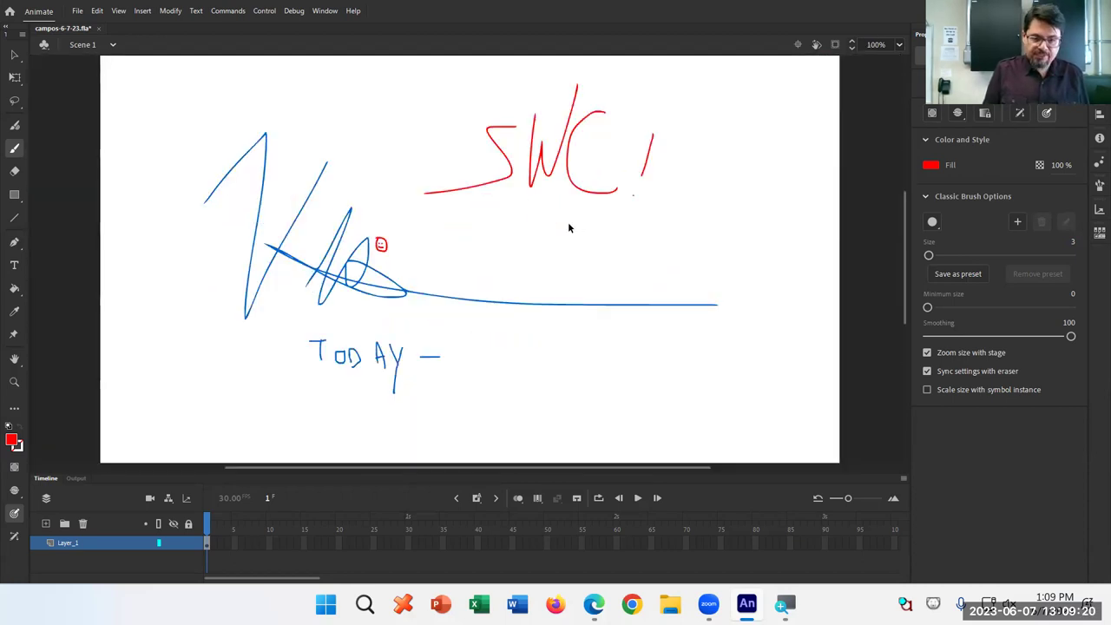
pyautogui.hotkey('ctrl', '-')
pyautogui.hotkey('ctrl', '-')
pyautogui.hotkey('ctrl', '-')
pyautogui.hotkey('ctrl', '-')
pyautogui.hotkey('ctrl', '-')
pyautogui.hotkey('ctrl', '-')
pyautogui.hotkey('ctrl', '-')
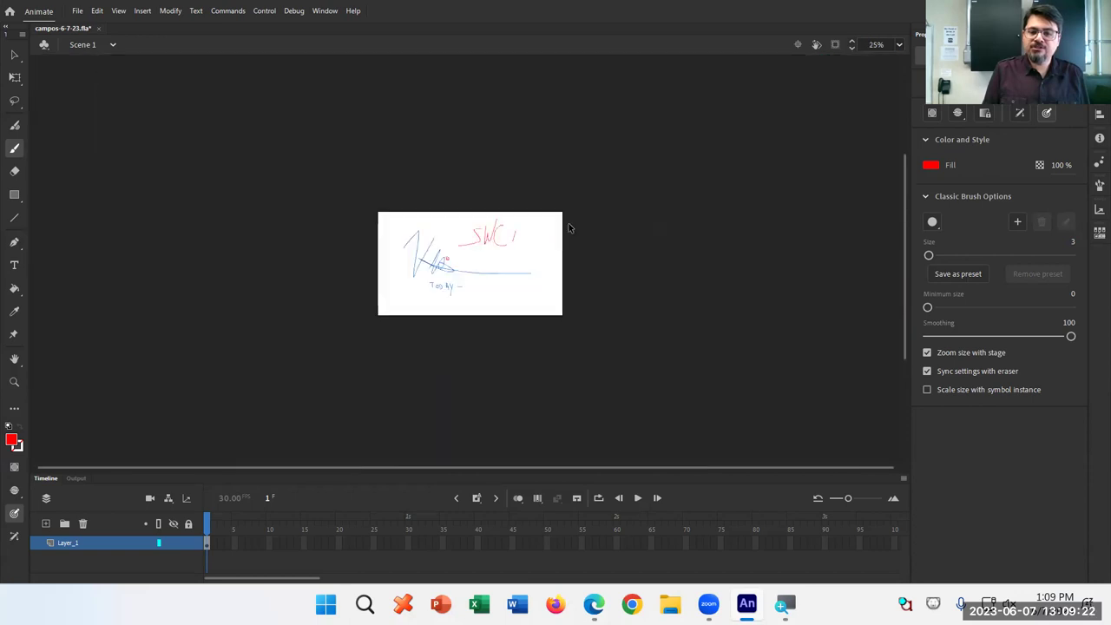
pyautogui.hotkey('ctrl', '=')
pyautogui.hotkey('ctrl', '=')
pyautogui.hotkey('ctrl', '=')
pyautogui.hotkey('ctrl', '=')
pyautogui.hotkey('ctrl', '=')
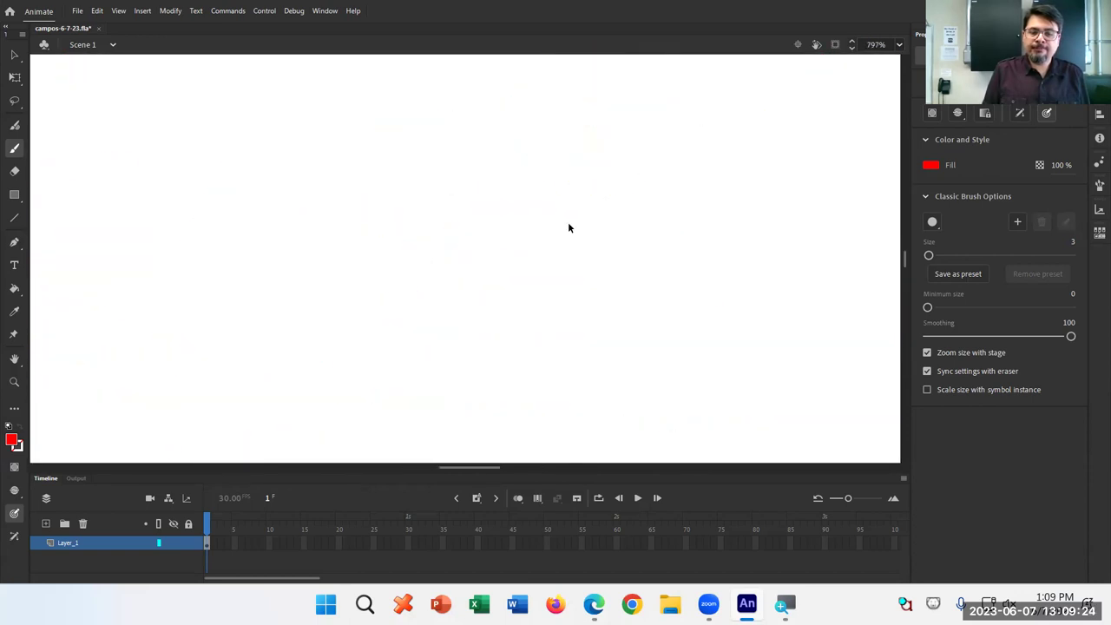
pyautogui.hotkey('ctrl', '-')
pyautogui.hotkey('ctrl', '-')
pyautogui.hotkey('ctrl', '-')
pyautogui.hotkey('ctrl', '=')
pyautogui.hotkey('ctrl', '=')
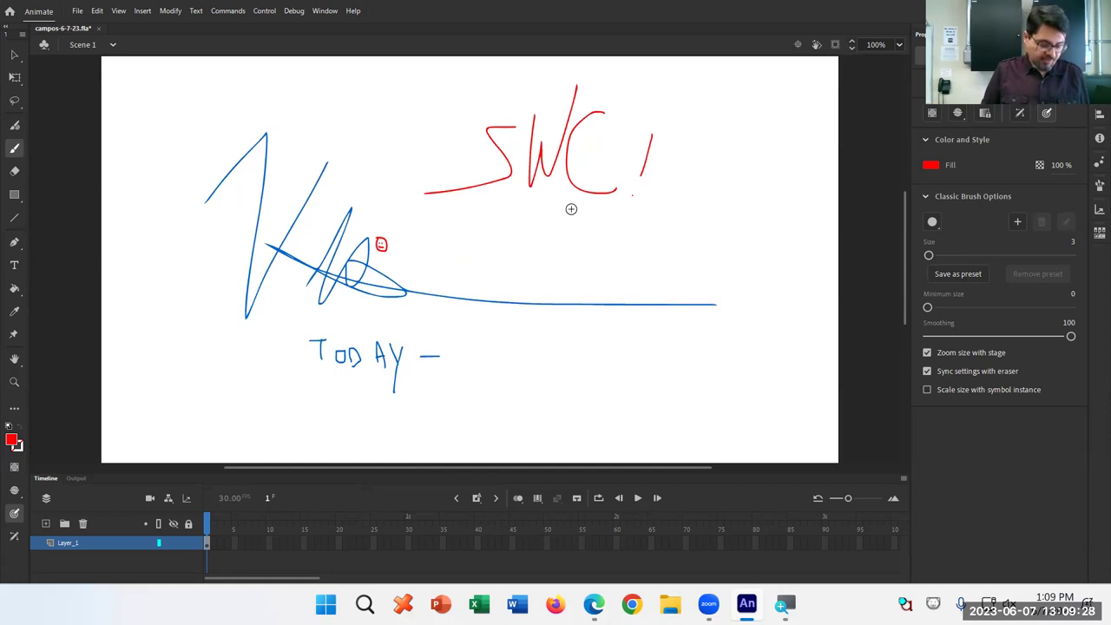
# Examine the lettering and smiley at finer intermediate magnifications, from about 33% to 195%
pyautogui.scroll(4, 615, 226)
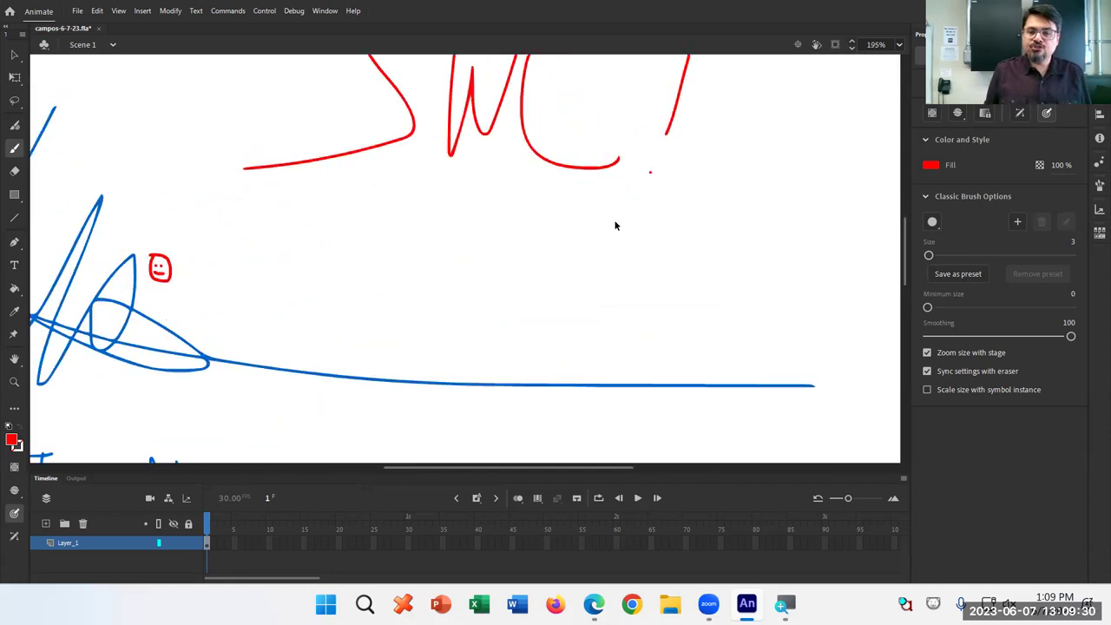
pyautogui.scroll(-2, 615, 225)
pyautogui.scroll(-4, 614, 226)
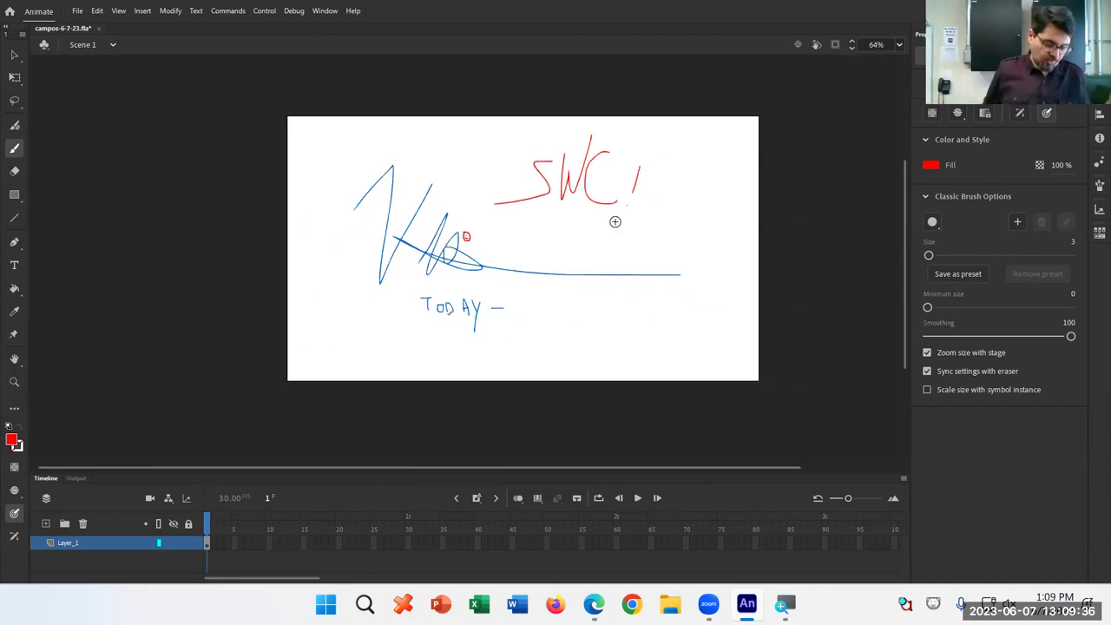
pyautogui.scroll(-2, 615, 225)
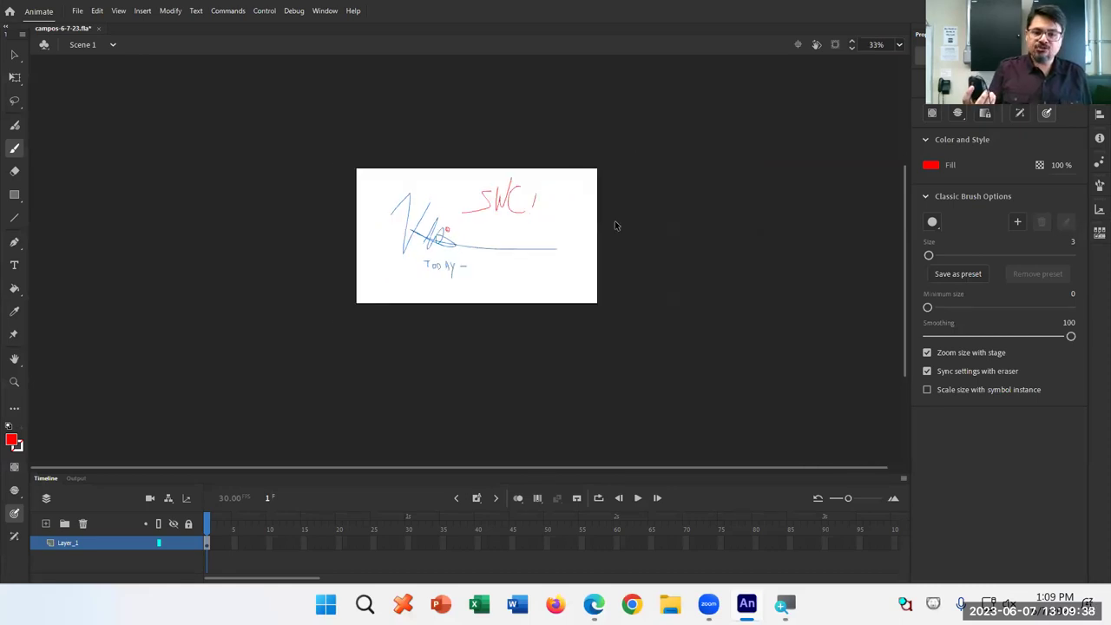
pyautogui.scroll(6, 615, 225)
pyautogui.scroll(-3, 615, 226)
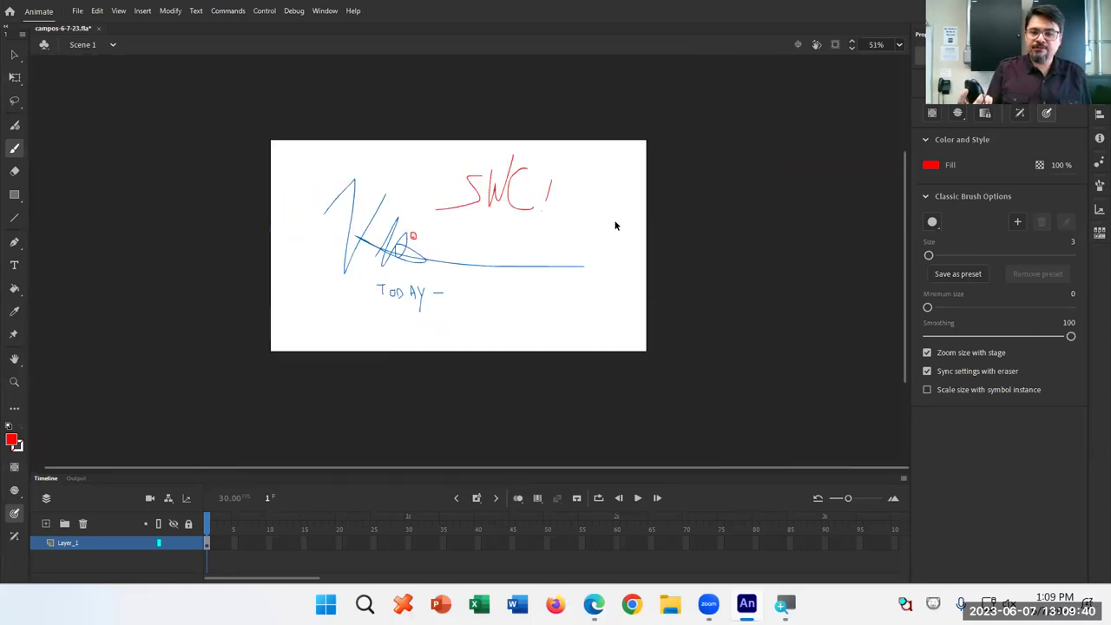
pyautogui.scroll(5, 614, 225)
pyautogui.scroll(-5, 615, 226)
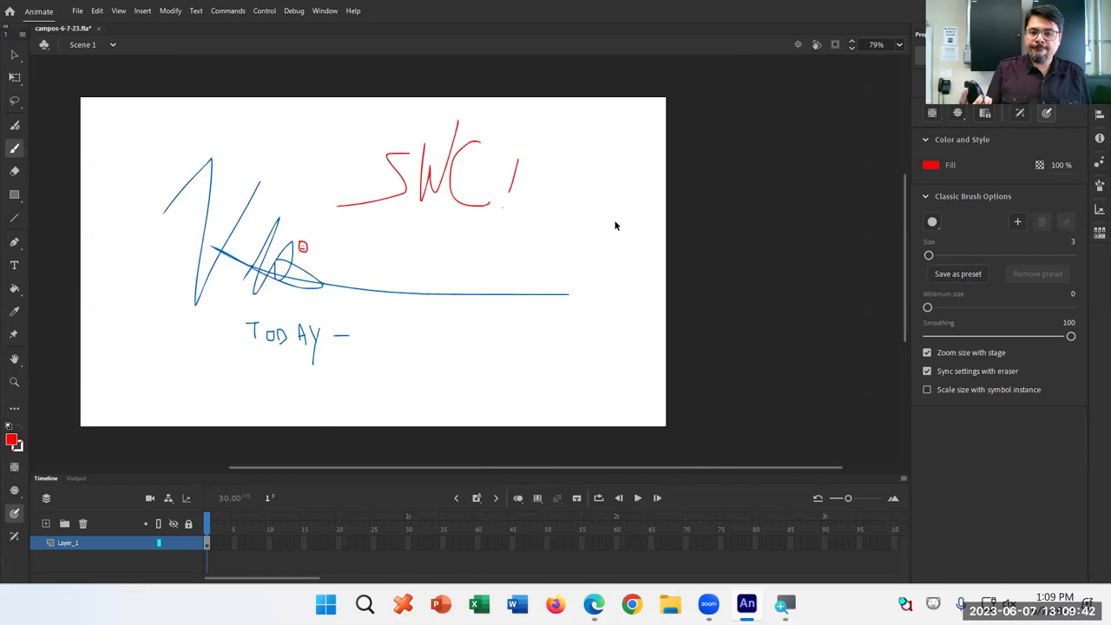
pyautogui.scroll(4, 399, 231)
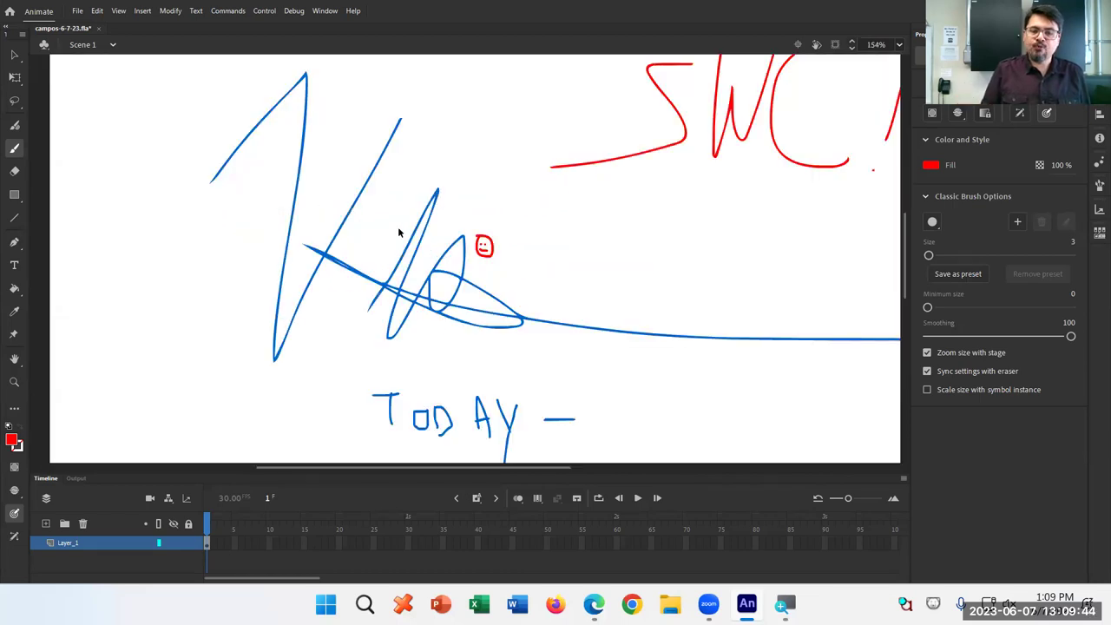
# Examine the whole drawing by zooming the stage in and out between about 21% and 154%
pyautogui.scroll(-4, 398, 232)
pyautogui.scroll(4, 533, 189)
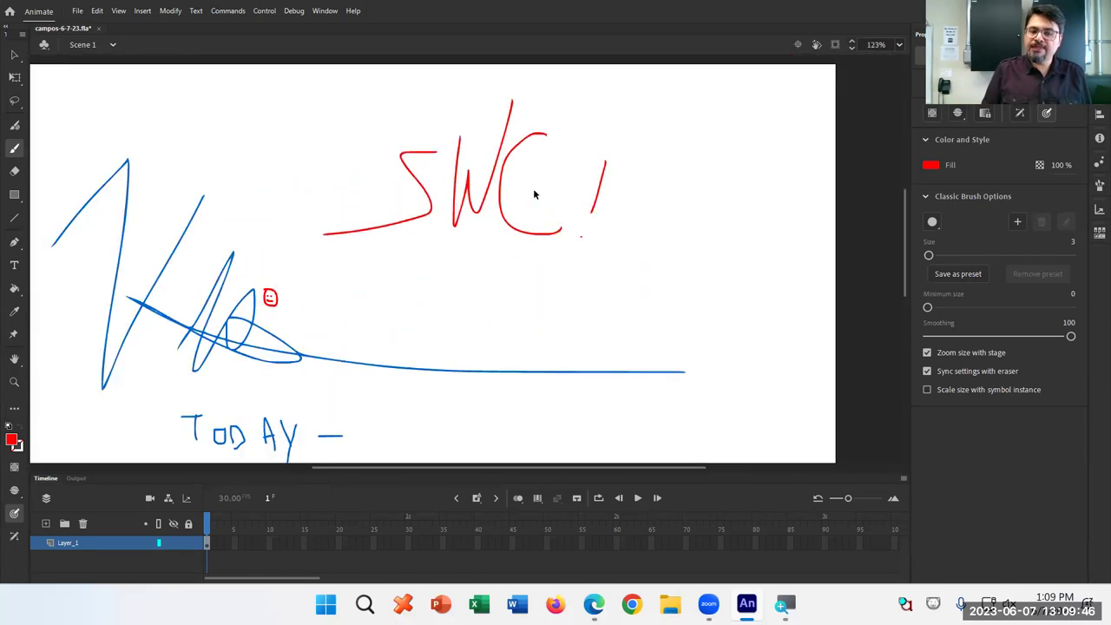
pyautogui.scroll(-5, 534, 190)
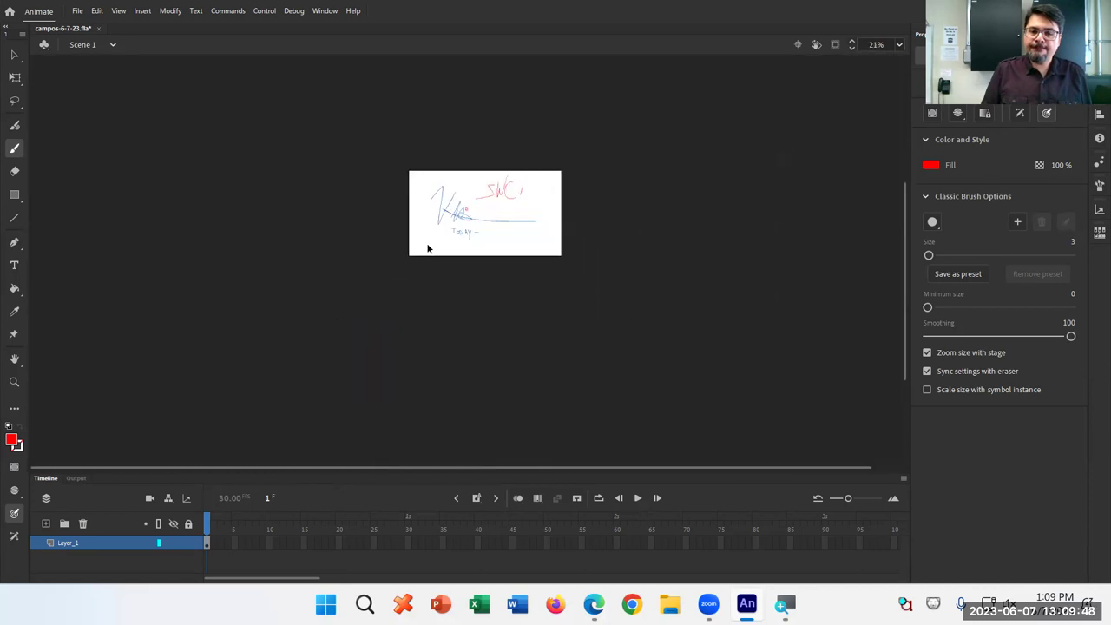
pyautogui.scroll(5, 428, 246)
pyautogui.scroll(-5, 428, 246)
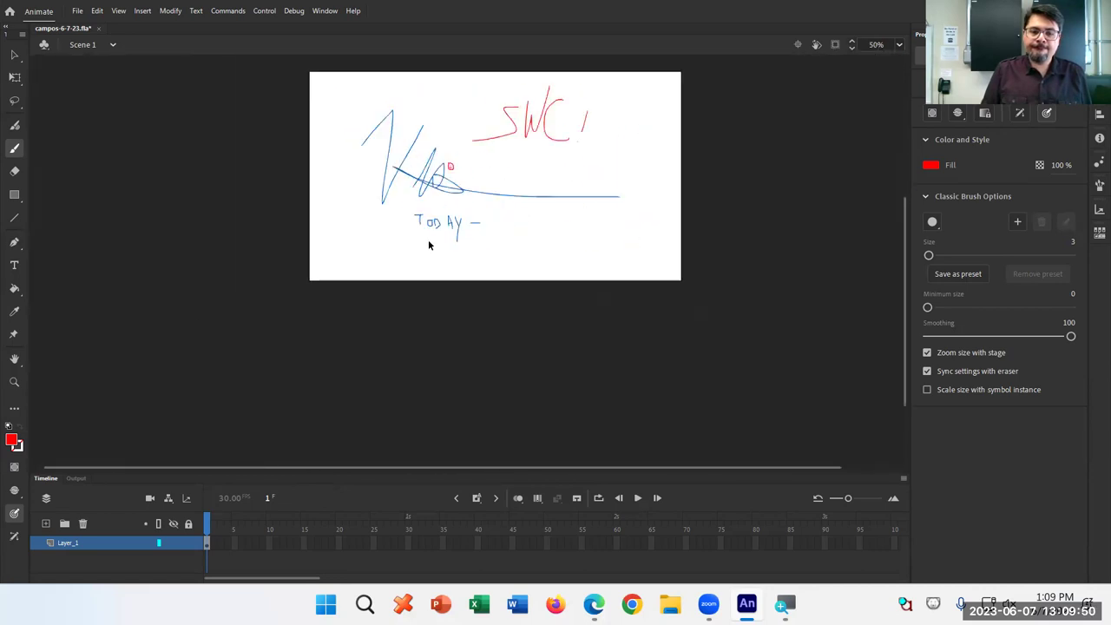
pyautogui.scroll(2, 633, 351)
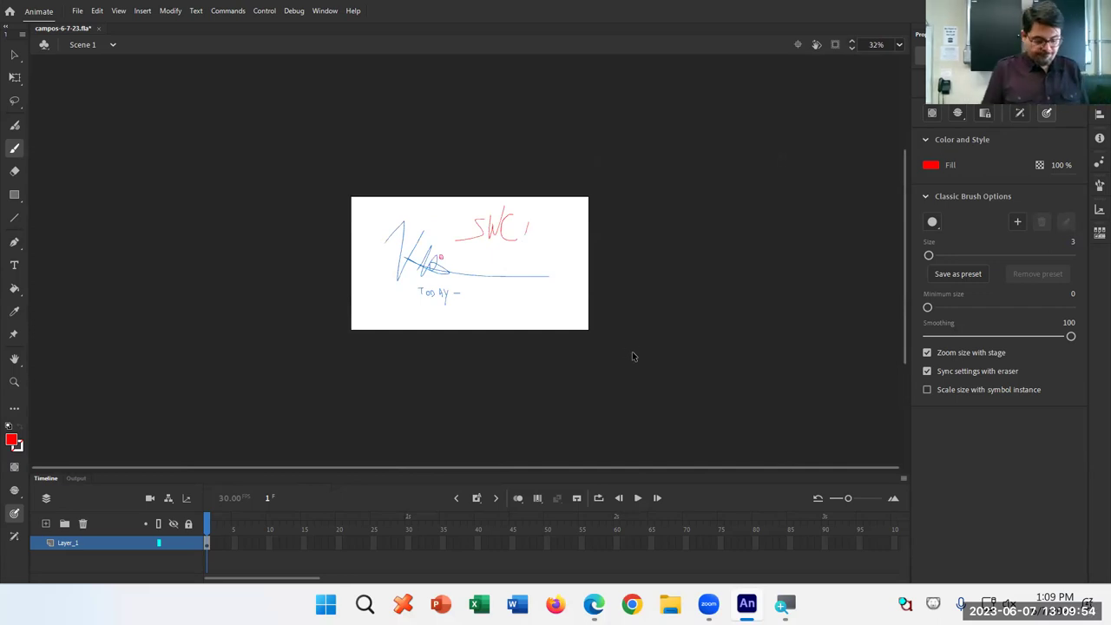
# Compare the drawing at 100%, fit-in-window and 16% magnification, finishing at 100%
pyautogui.hotkey('ctrl', '1')
pyautogui.scroll(-10, 632, 356)
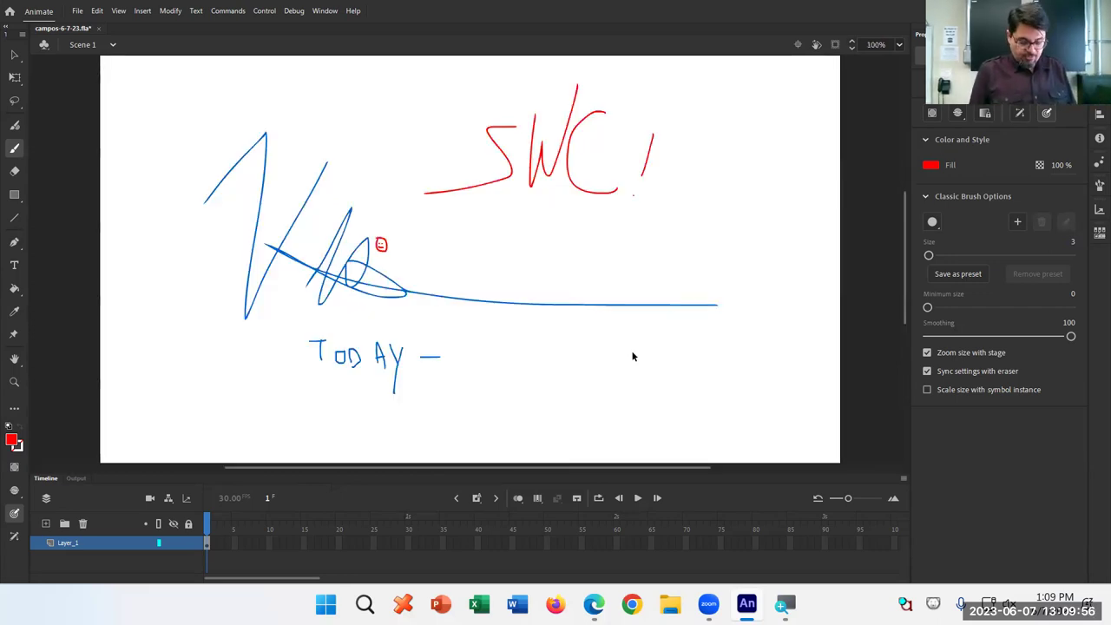
pyautogui.scroll(6, 632, 356)
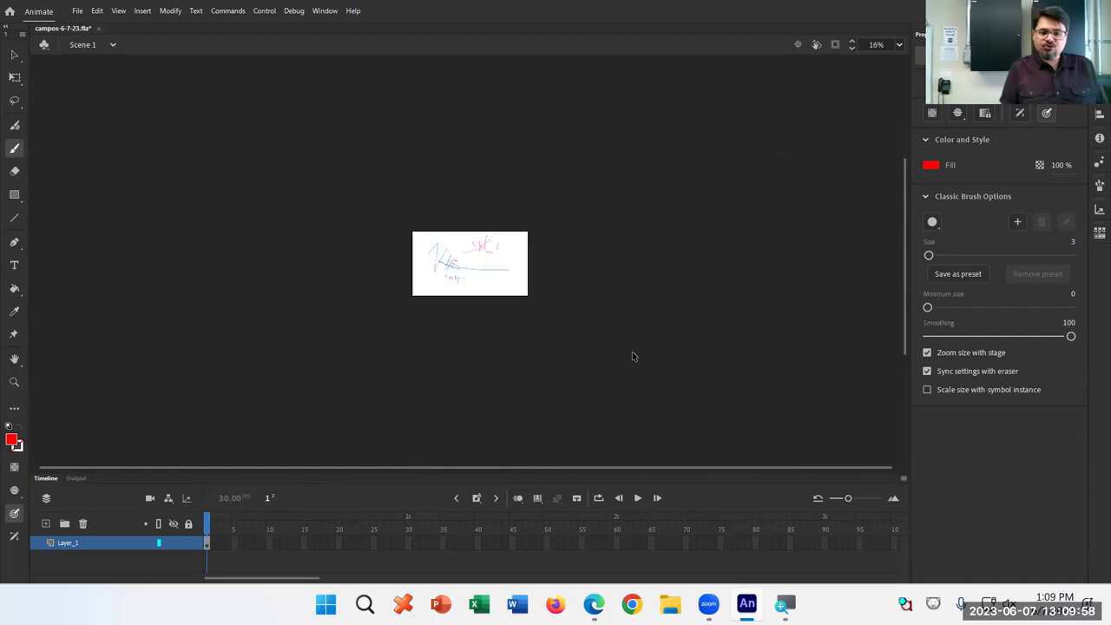
pyautogui.scroll(-2, 633, 352)
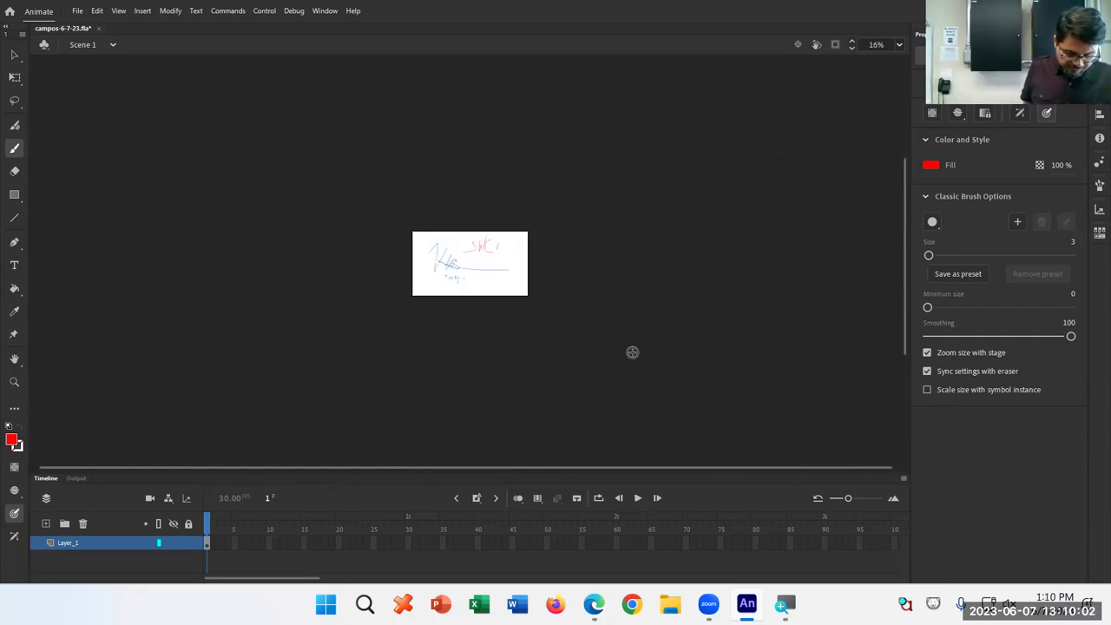
pyautogui.hotkey('ctrl', '1')
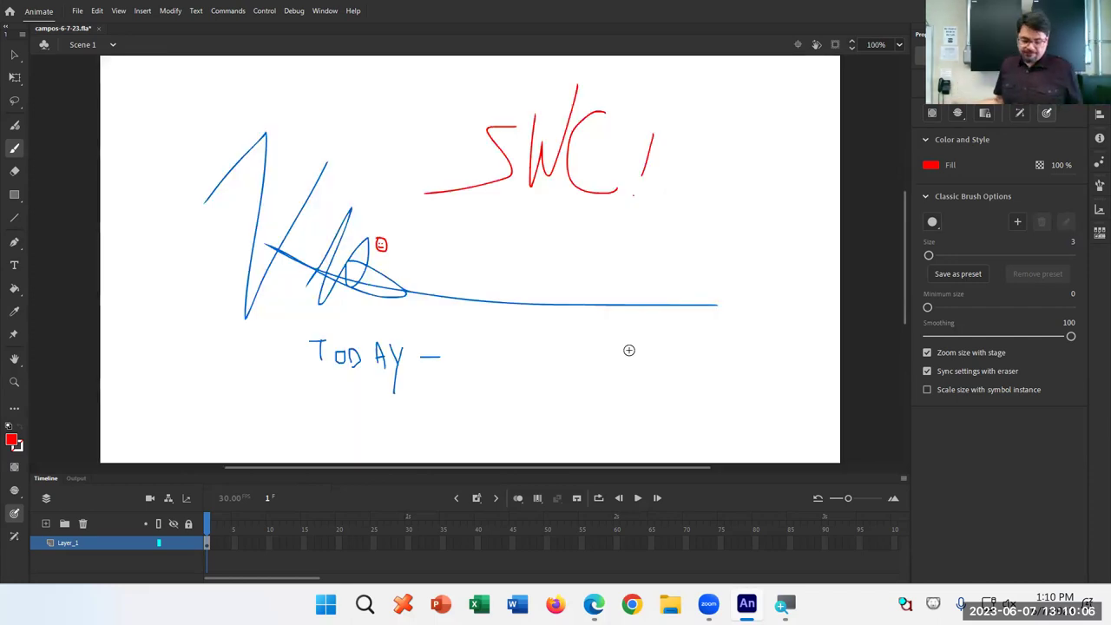
pyautogui.hotkey('ctrl', '2')
pyautogui.scroll(2, 629, 354)
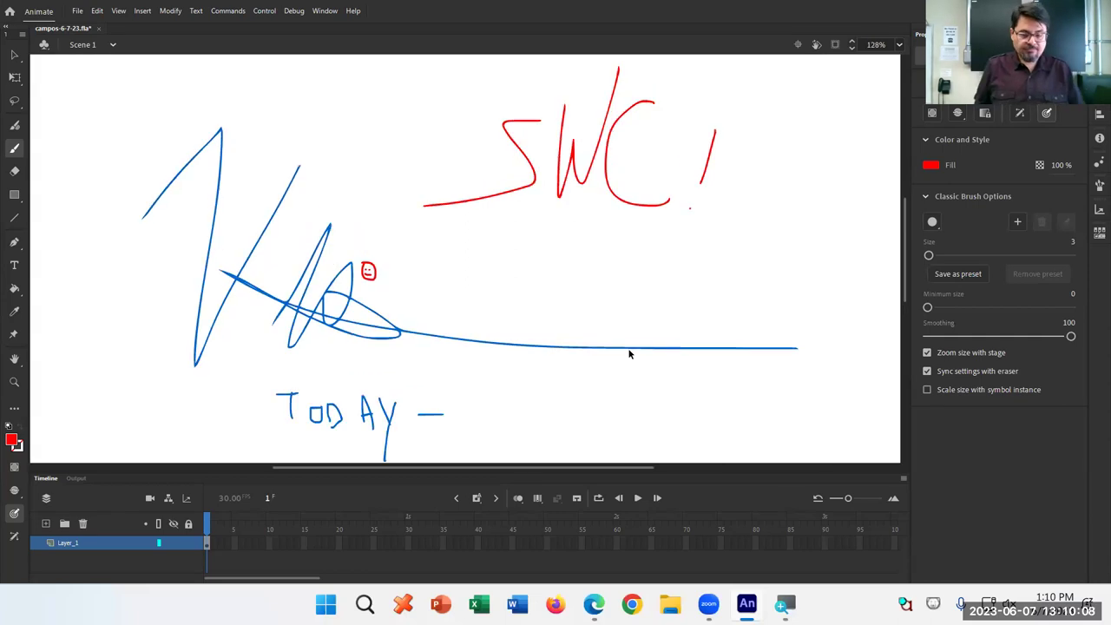
pyautogui.scroll(3, 630, 354)
pyautogui.scroll(-8, 630, 351)
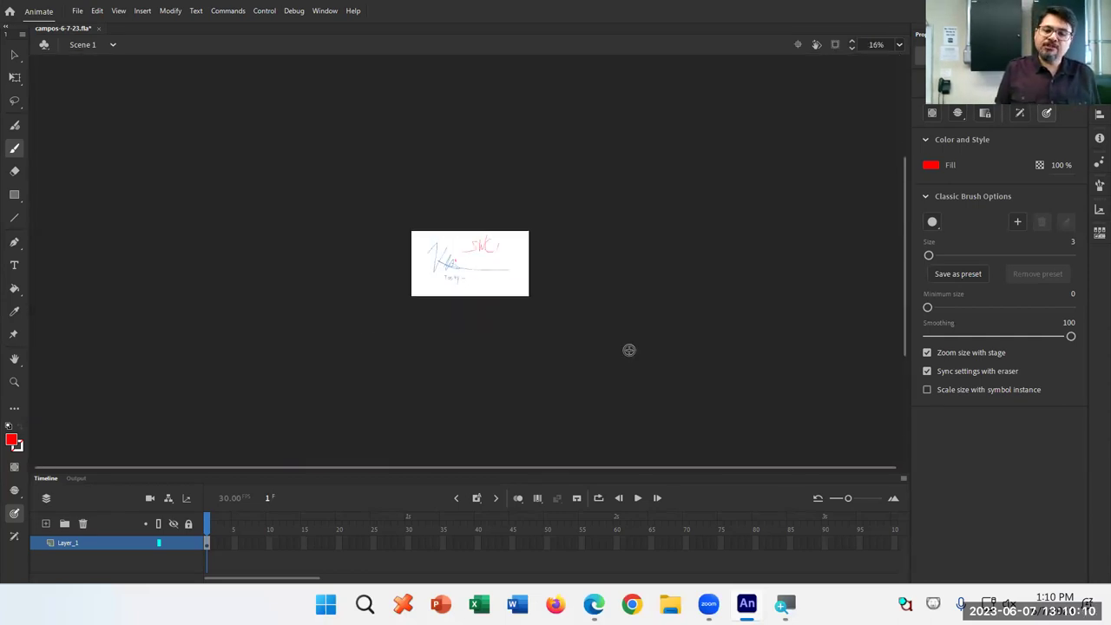
pyautogui.hotkey('ctrl', '1')
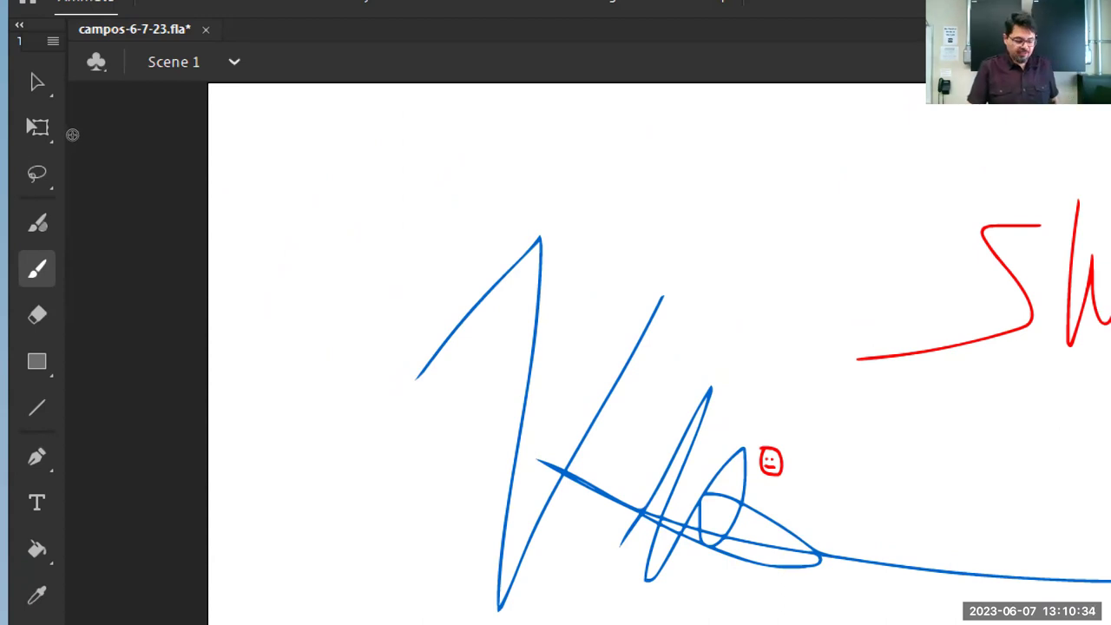
# Paint a wavy red stroke above the blue scribble with the Classic Brush and activate the Text tool
pyautogui.press('v')
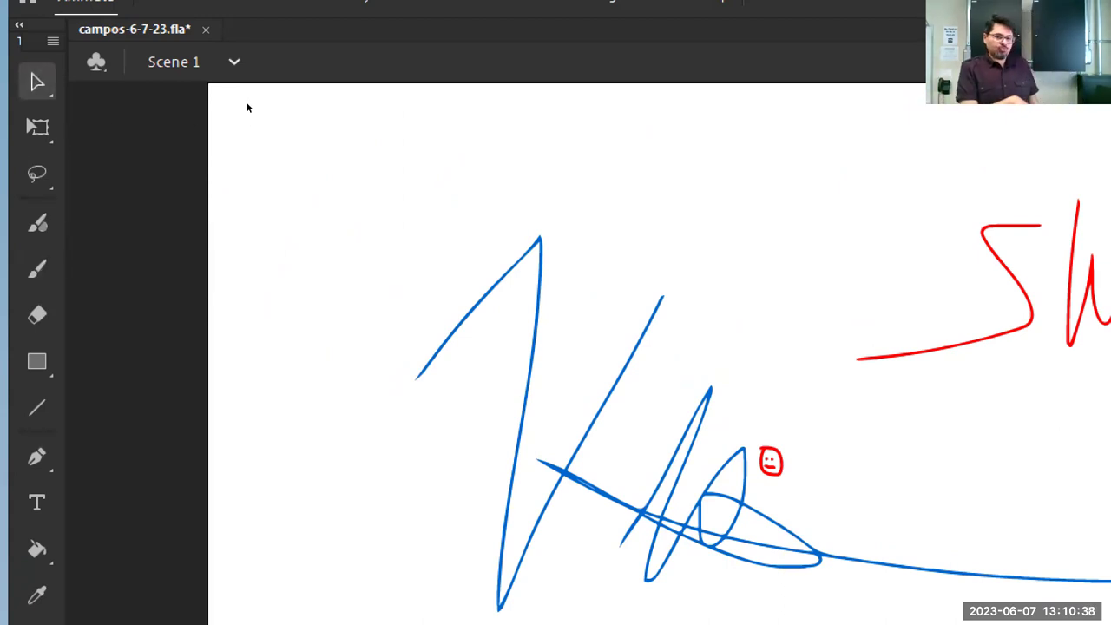
pyautogui.press('b')
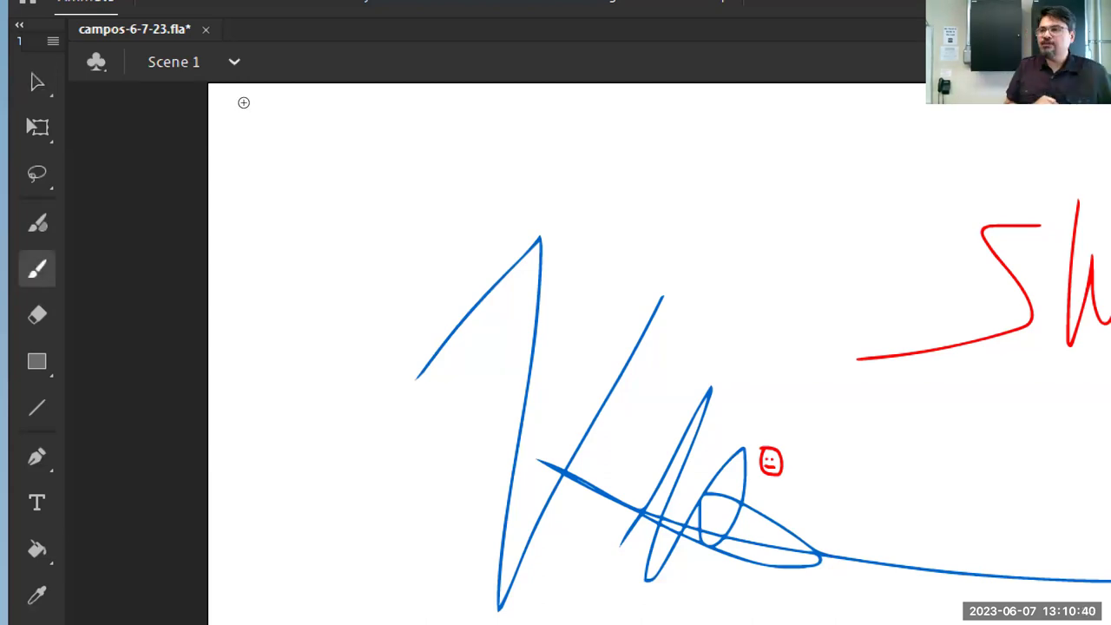
pyautogui.moveTo(476, 128)
pyautogui.mouseDown()
pyautogui.moveTo(674, 199)
pyautogui.moveTo(752, 261)
pyautogui.mouseUp()
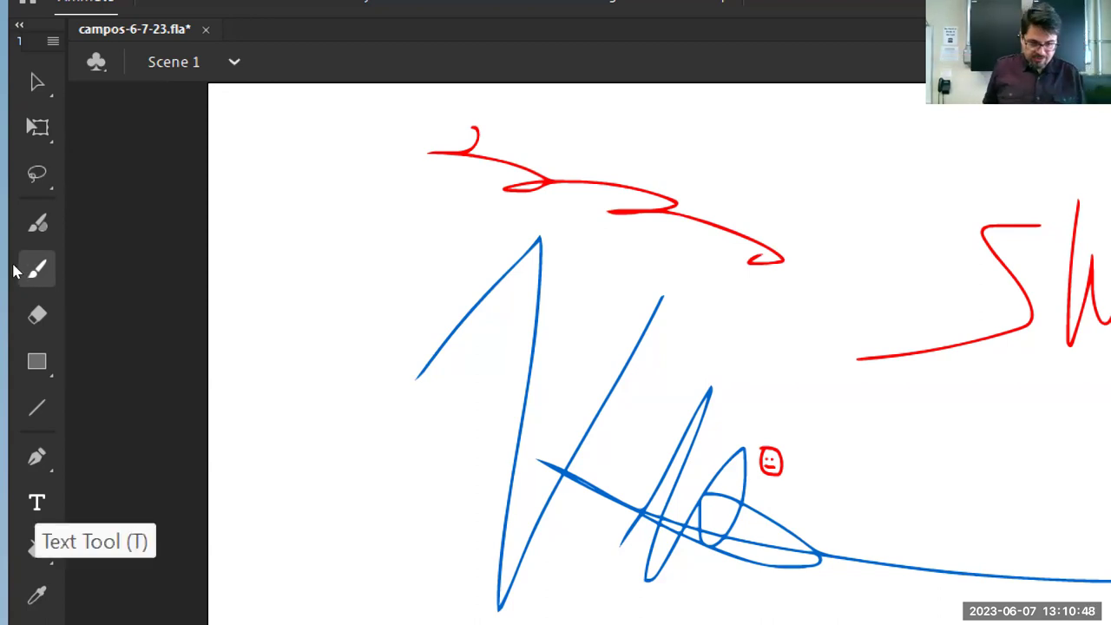
pyautogui.press('t')
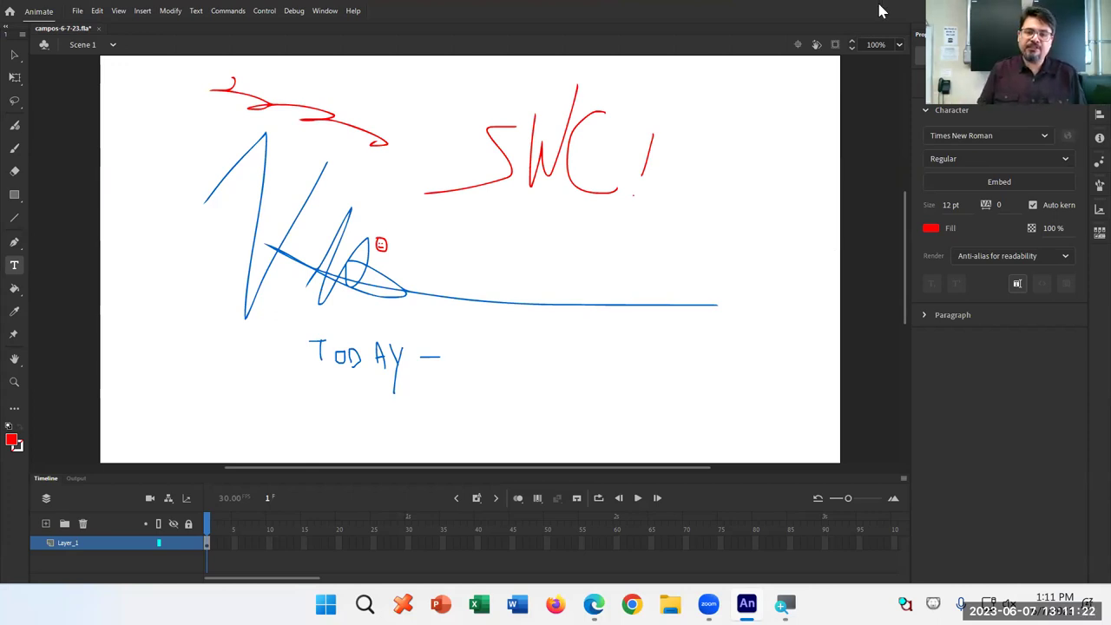
# Toggle the Actions panel and test the movie, closing the compiler errors and the preview window
pyautogui.press('F9')
pyautogui.press('F9')
pyautogui.press('F9')
pyautogui.press('F9')
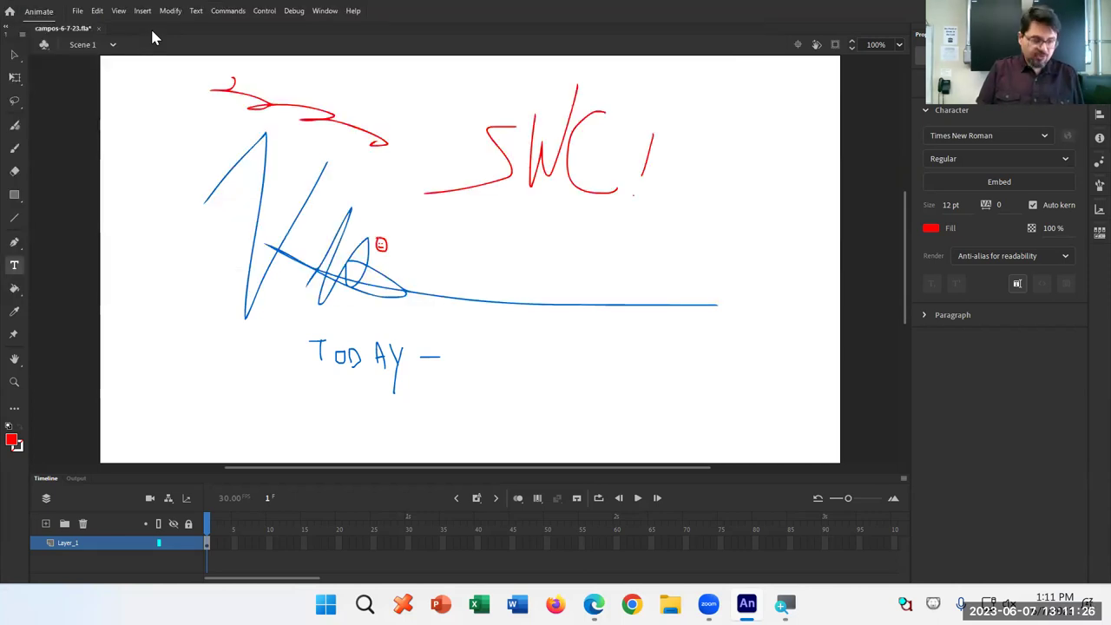
pyautogui.hotkey('ctrl', 'Return')
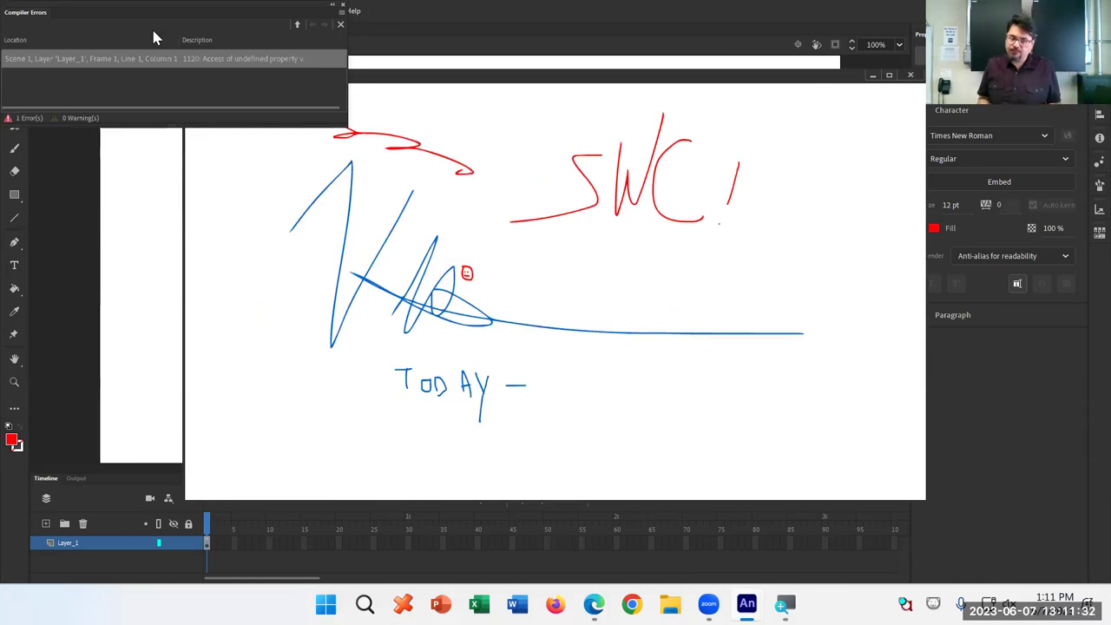
pyautogui.click(343, 6)
pyautogui.click(910, 74)
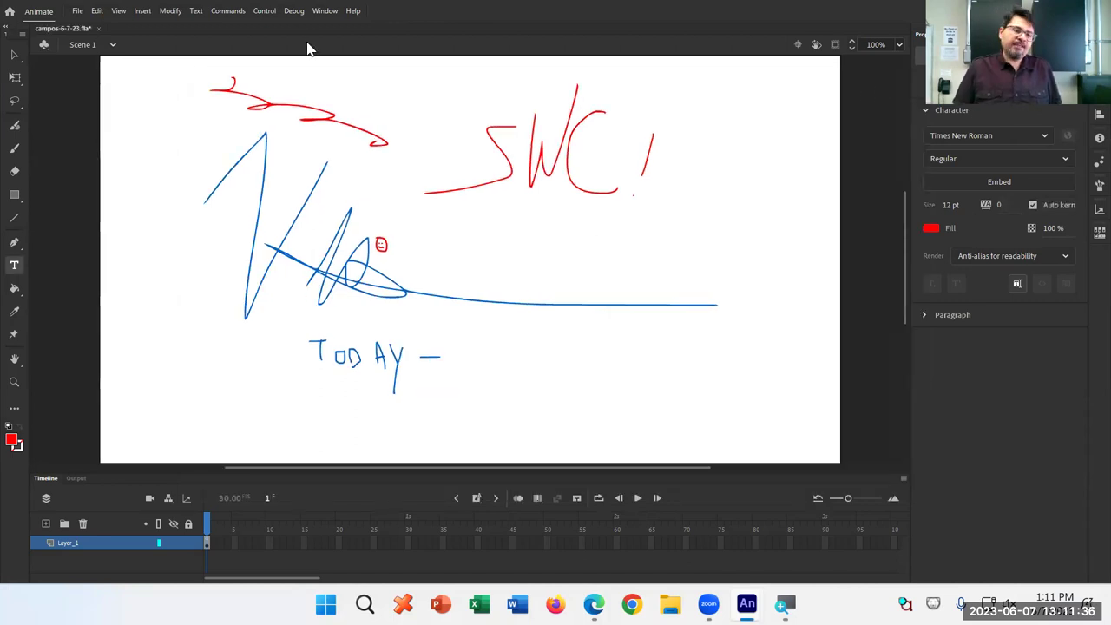
# View the Help commands, switch to the desktop to point out the DATA FILES 230531 shortcut, and return to Animate
pyautogui.click(353, 11)
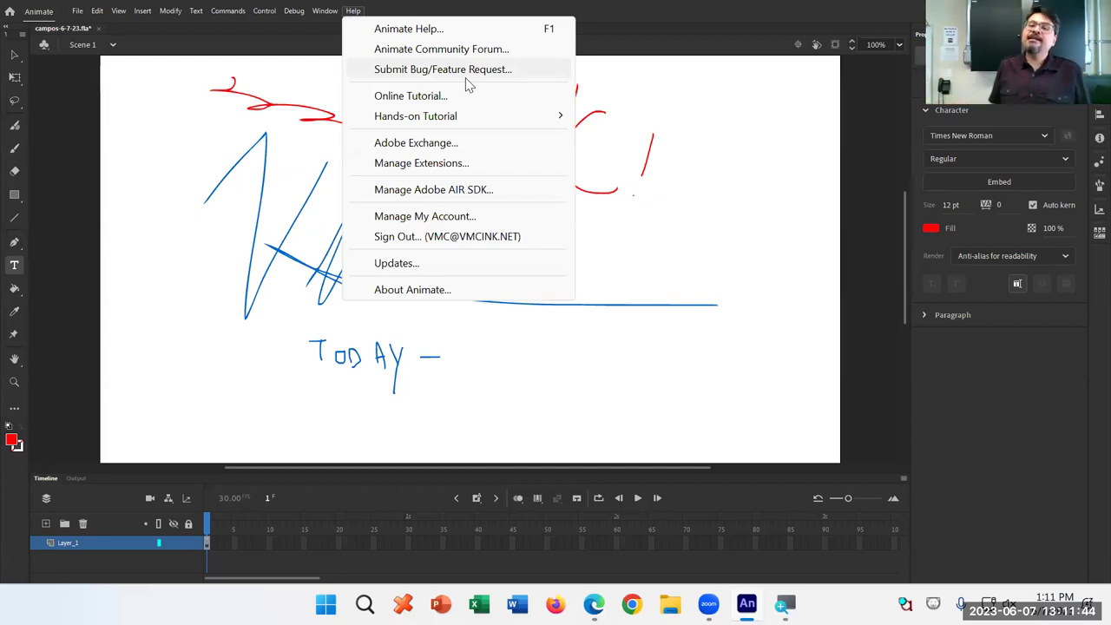
pyautogui.press('Escape')
pyautogui.hotkey('alt', 'Tab')
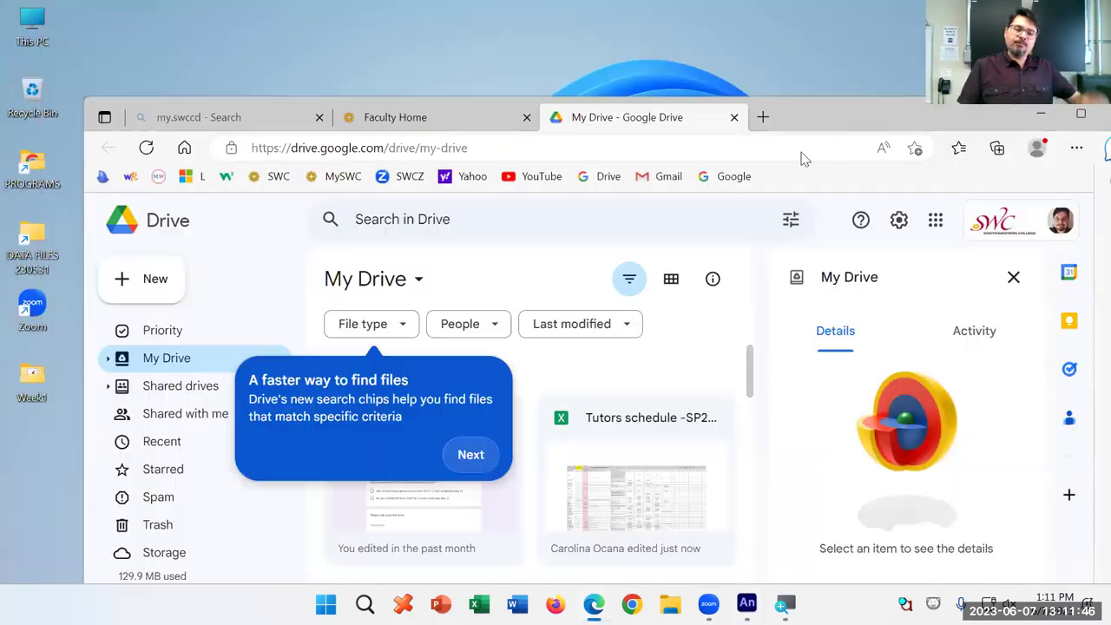
pyautogui.click(34, 239)
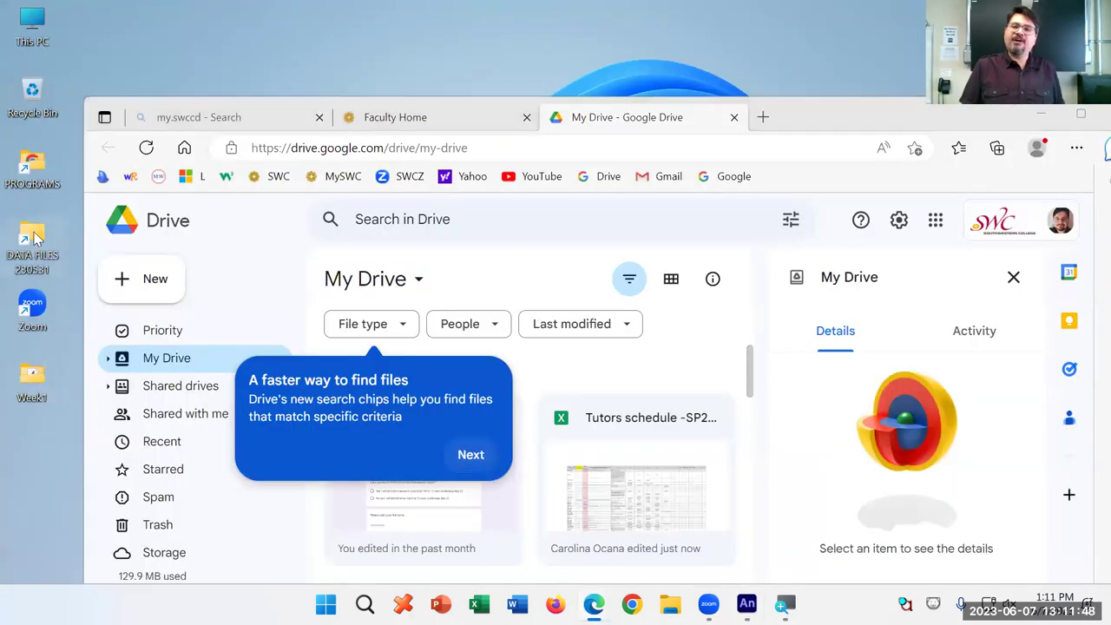
pyautogui.click(35, 239)
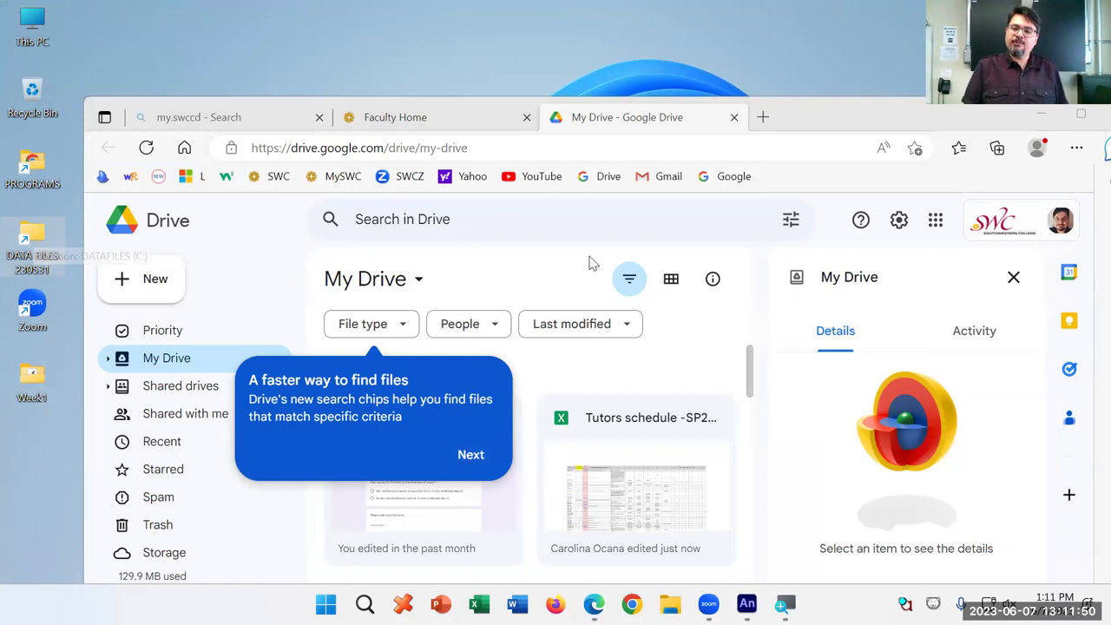
pyautogui.click(747, 604)
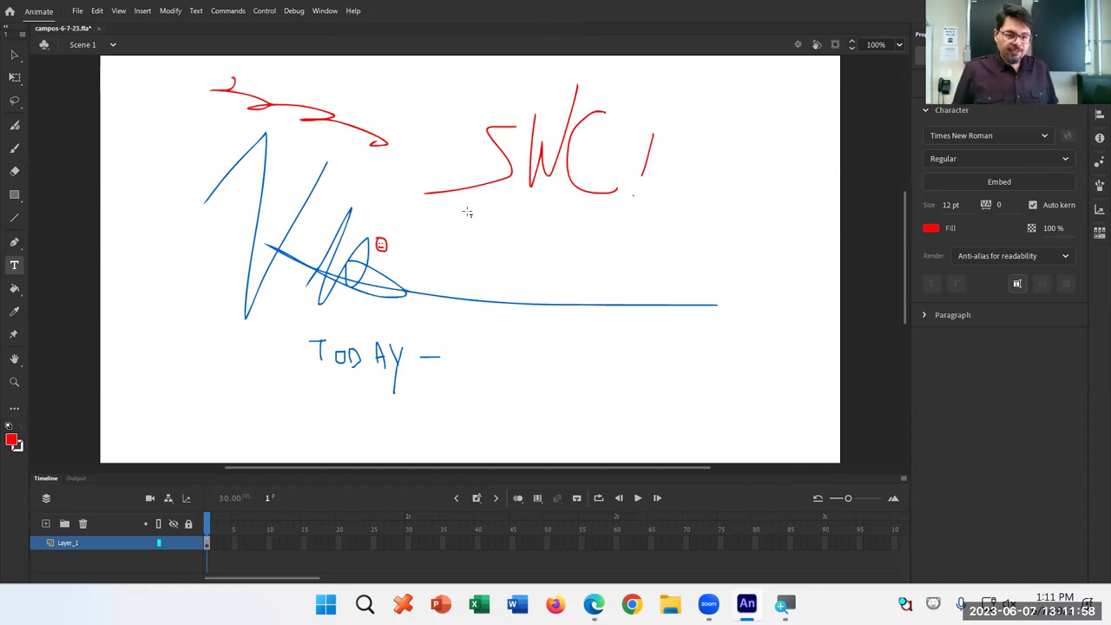
# Paint a winding red stroke beneath the SWC lettering with the Classic Brush and save the document
pyautogui.press('b')
pyautogui.moveTo(456, 228)
pyautogui.mouseDown()
pyautogui.moveTo(555, 276)
pyautogui.moveTo(503, 368)
pyautogui.moveTo(657, 390)
pyautogui.mouseUp()
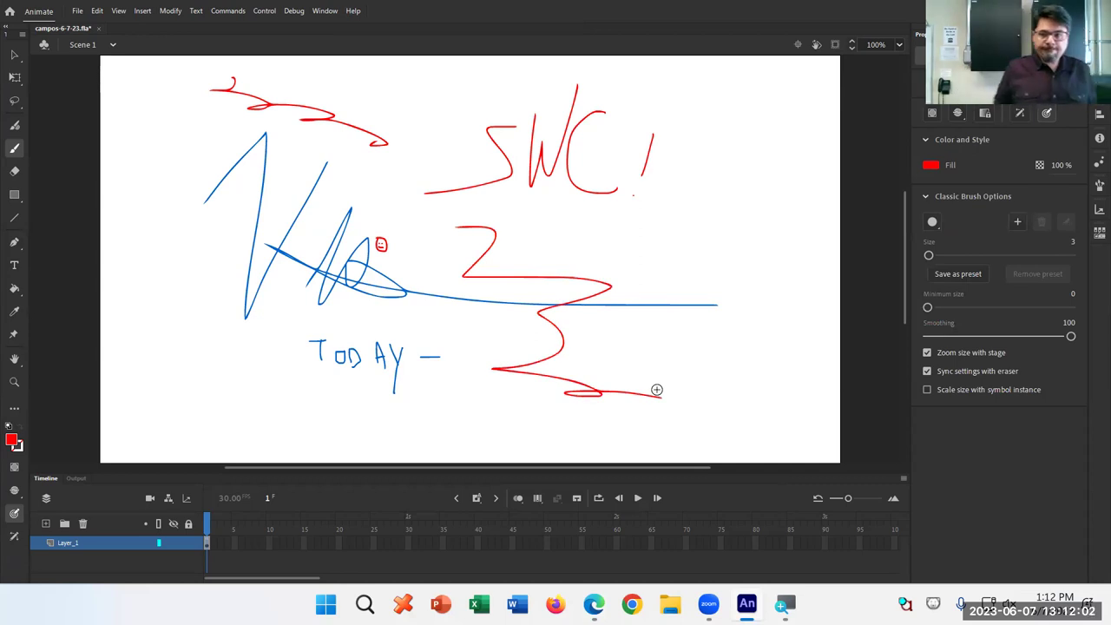
pyautogui.press('d')
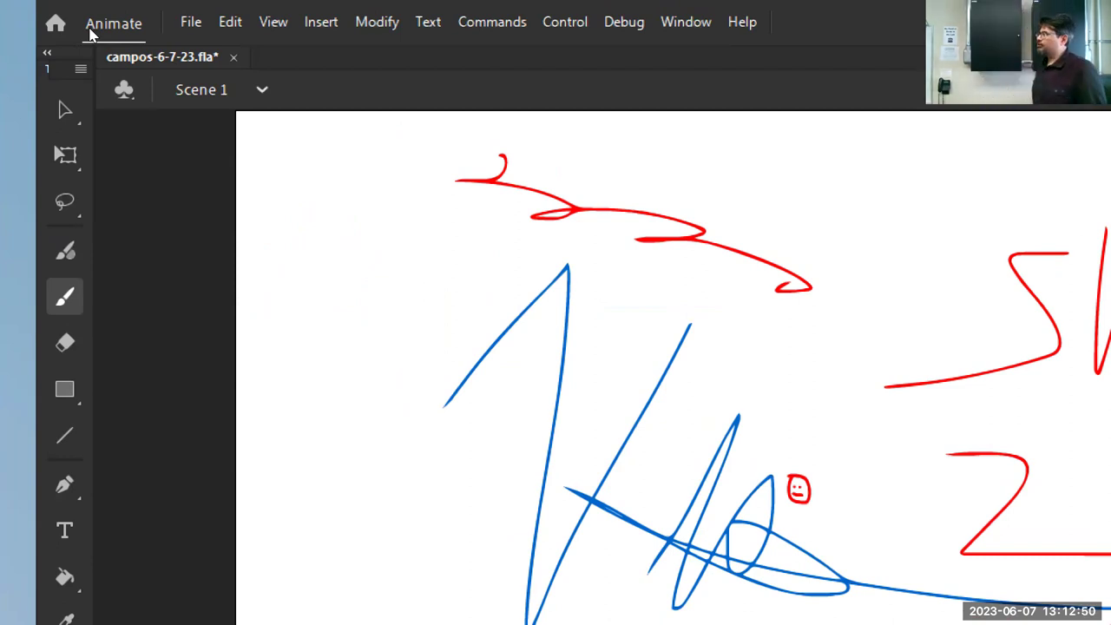
pyautogui.hotkey('ctrl', 's')
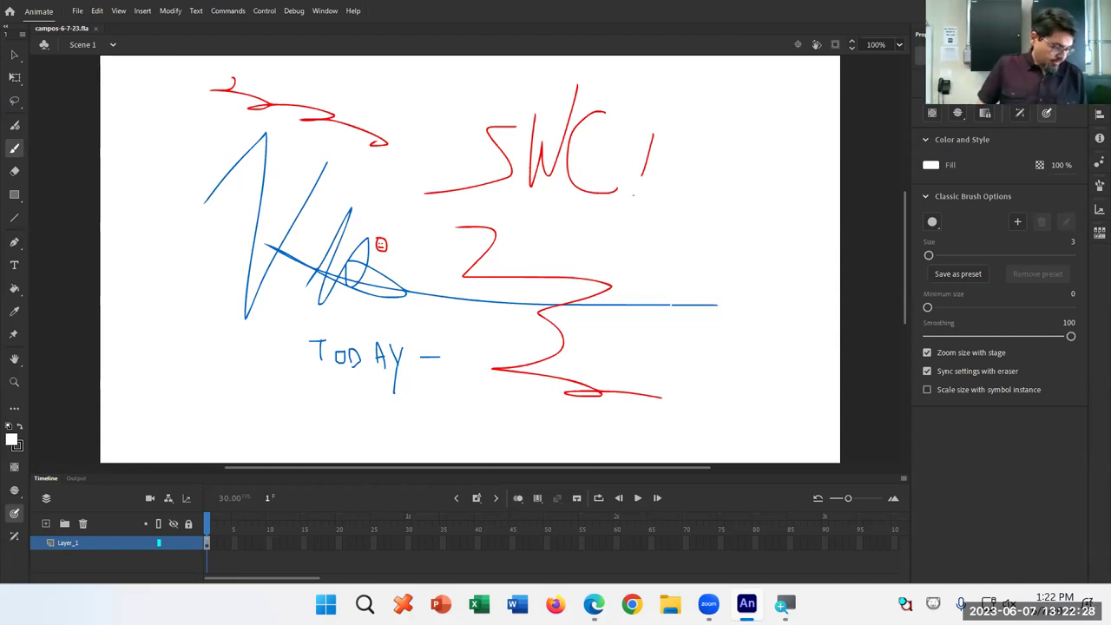
# Switch to the Edge page of Adobe Animate keyboard shortcuts and select its web address
pyautogui.hotkey('alt', 'Tab')
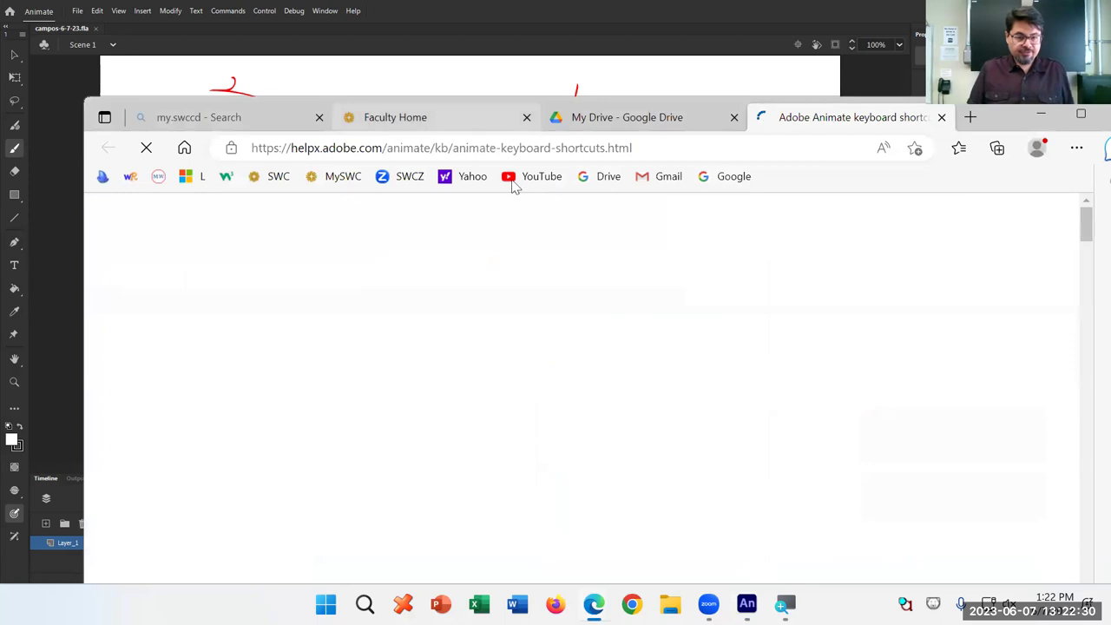
pyautogui.click(566, 149)
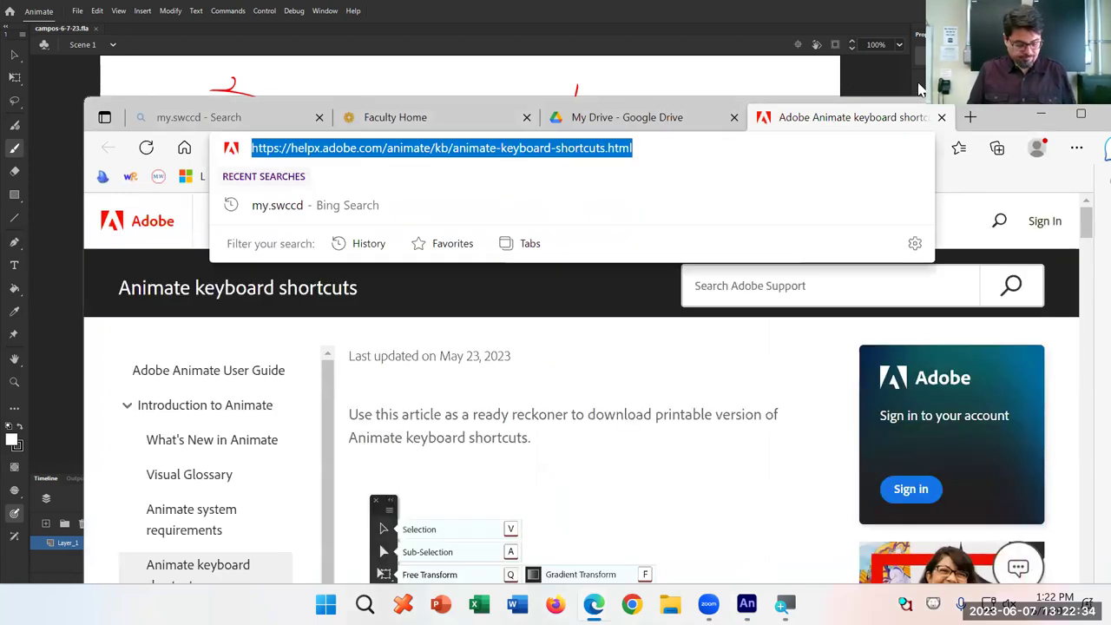
# Open the DATA FILES 230531 desktop folder in File Explorer and browse the Web Design share's contents
pyautogui.press('super+d')
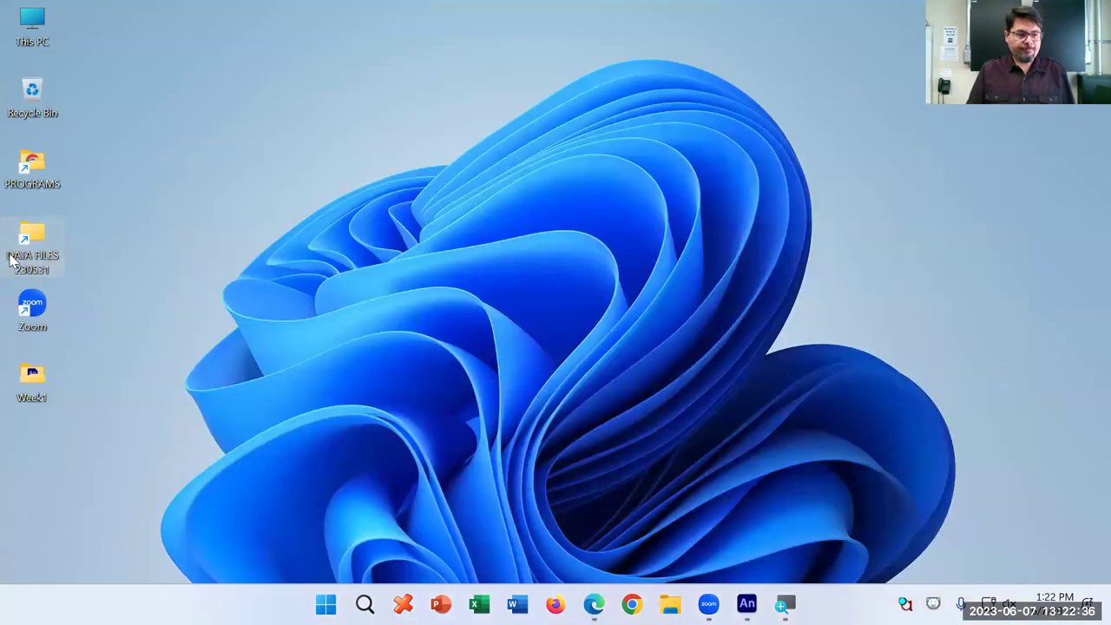
pyautogui.doubleClick(32, 241)
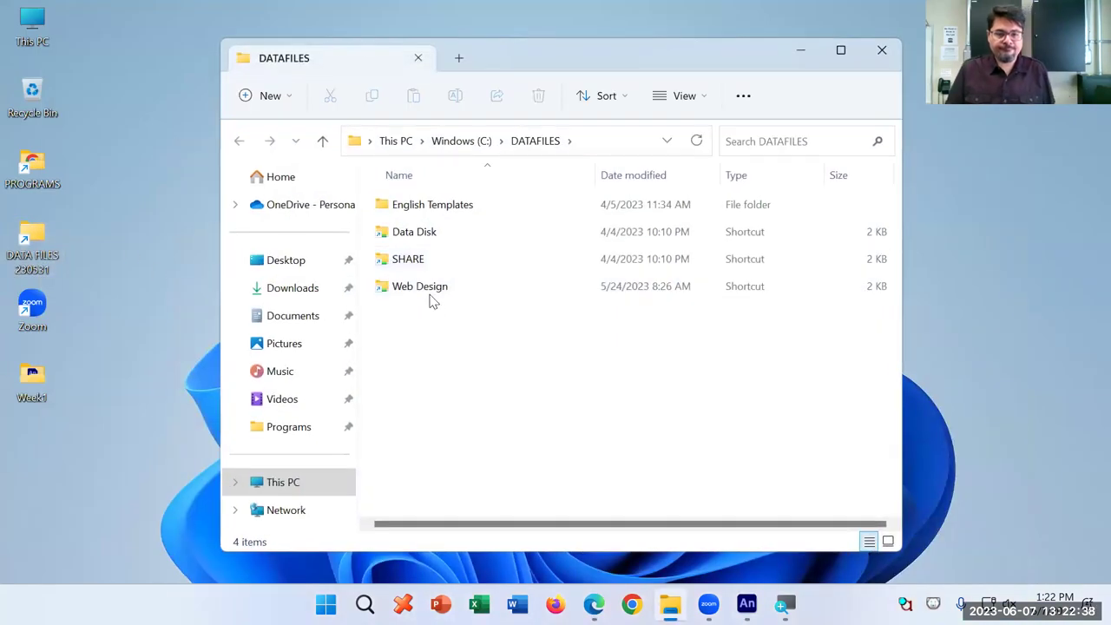
pyautogui.doubleClick(426, 288)
pyautogui.scroll(-2, 563, 369)
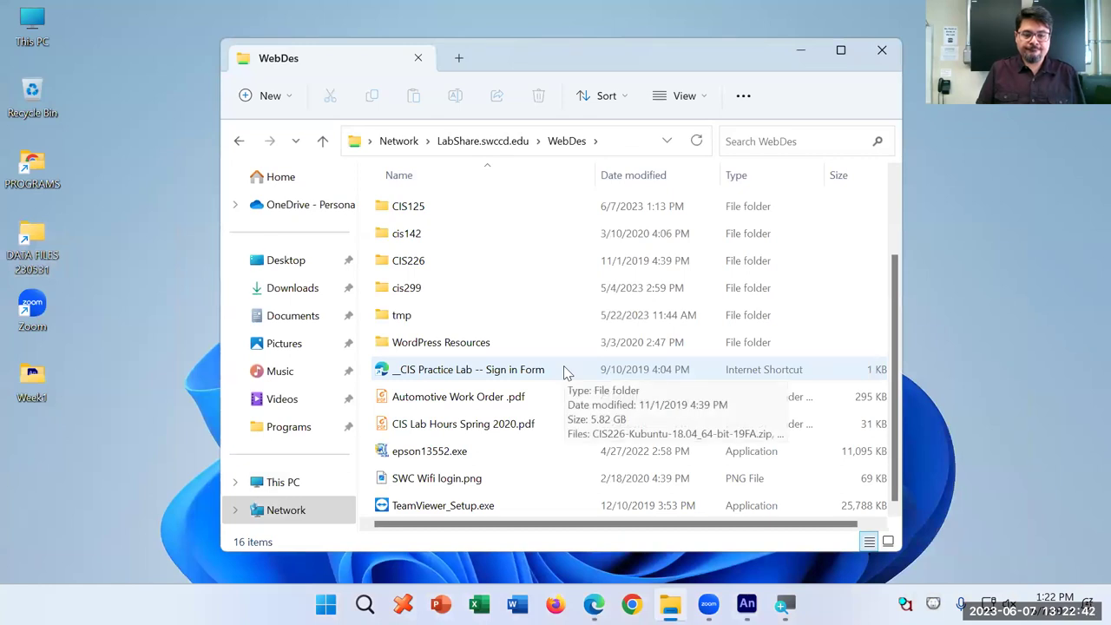
pyautogui.scroll(2, 563, 369)
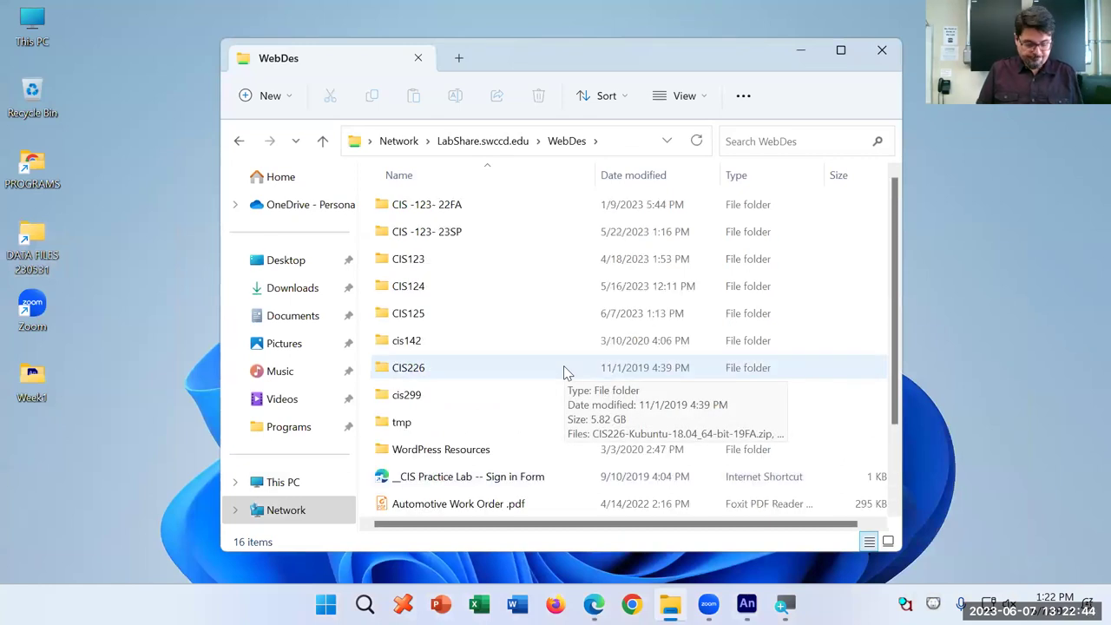
# Set the Hidden attribute on everything in the WebDes folder, cancelling the administrator permission requests, and widen the folder window
pyautogui.hotkey('ctrl', 'a')
pyautogui.hotkey('alt', 'Return')
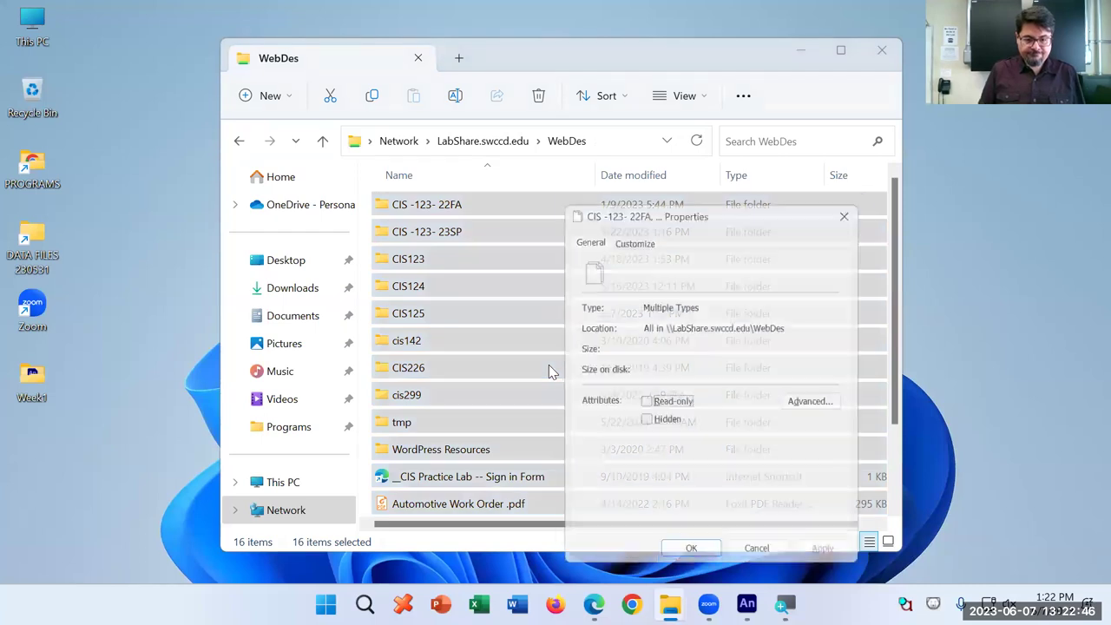
pyautogui.click(644, 422)
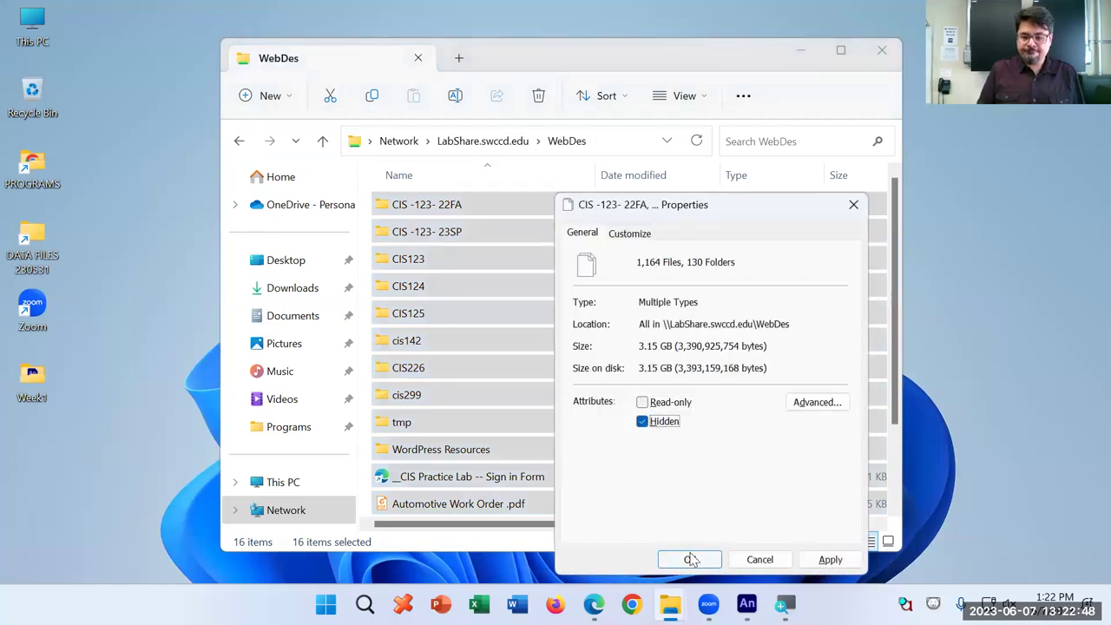
pyautogui.click(690, 559)
pyautogui.click(670, 363)
pyautogui.click(795, 421)
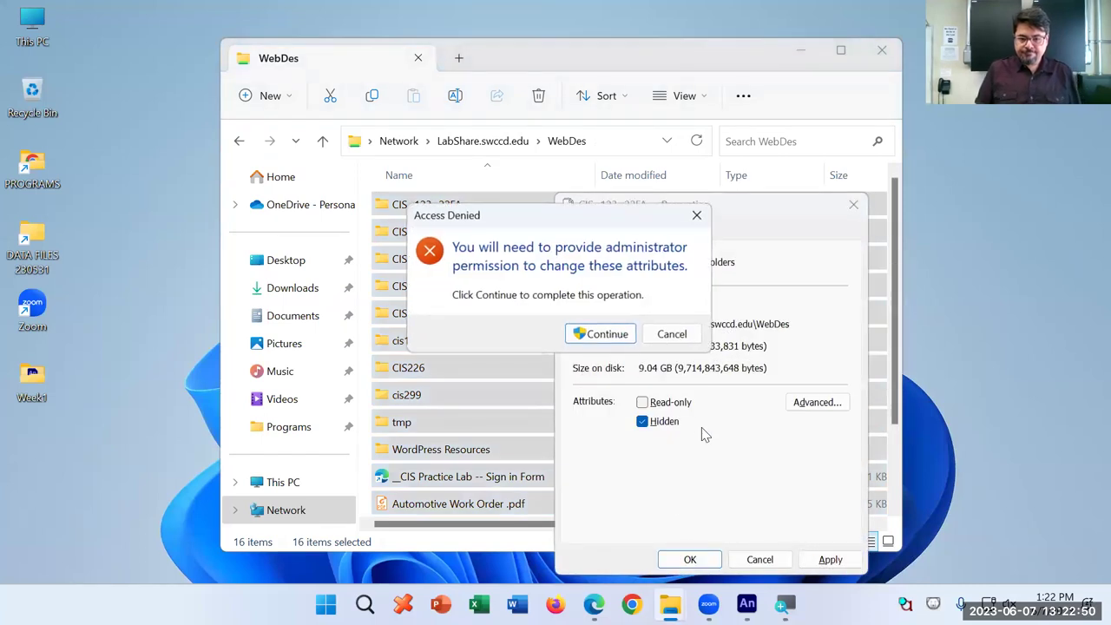
pyautogui.click(682, 340)
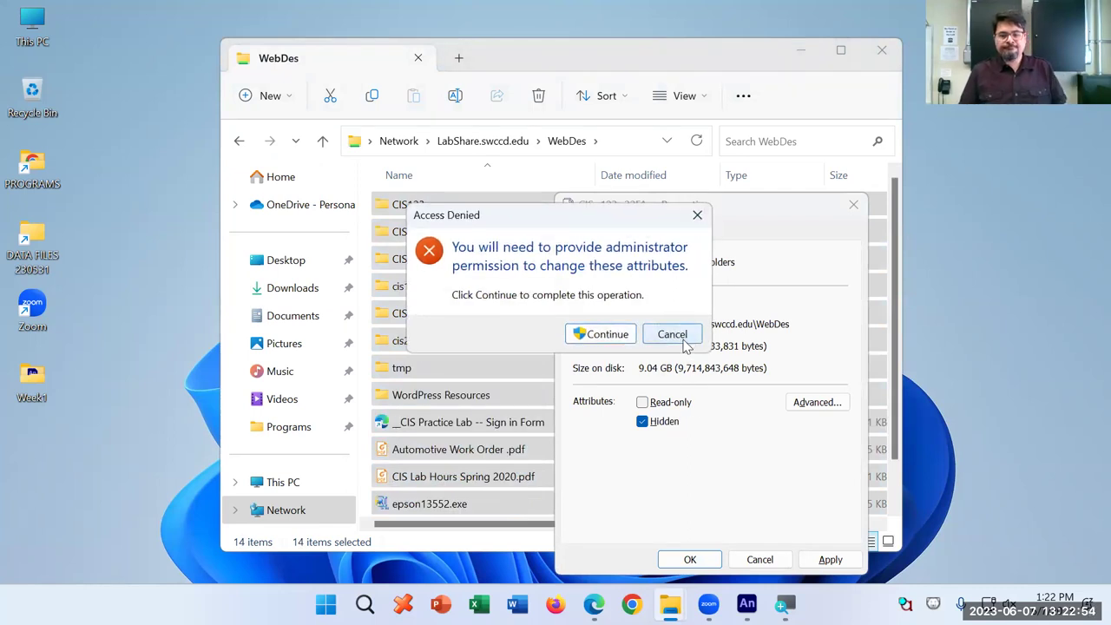
pyautogui.click(669, 334)
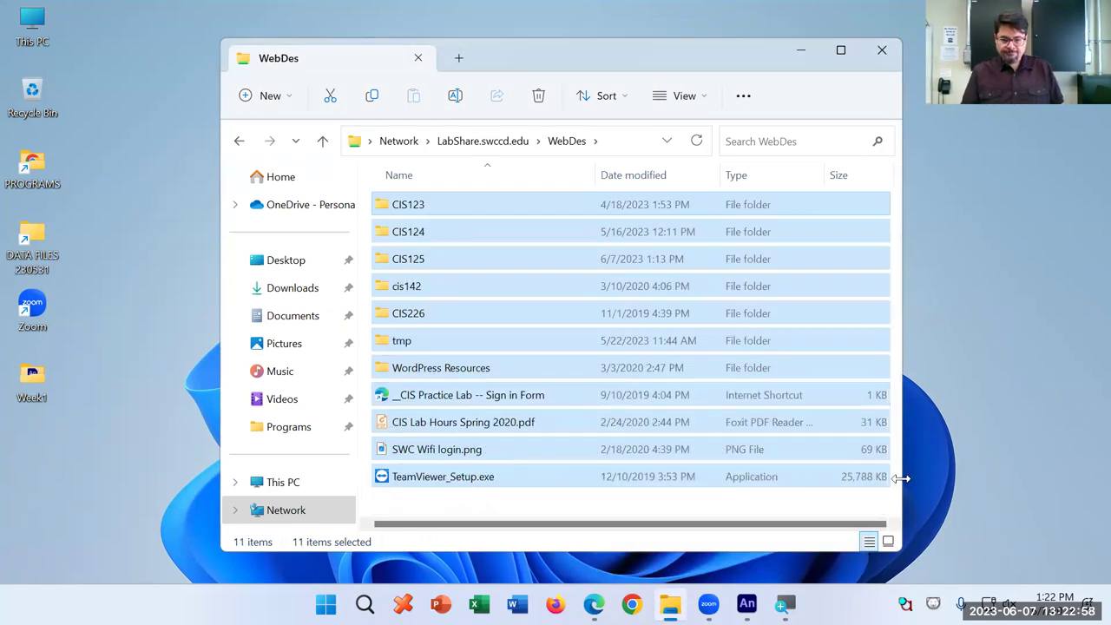
pyautogui.moveTo(900, 478); pyautogui.dragTo(1046, 494)
pyautogui.click(721, 521)
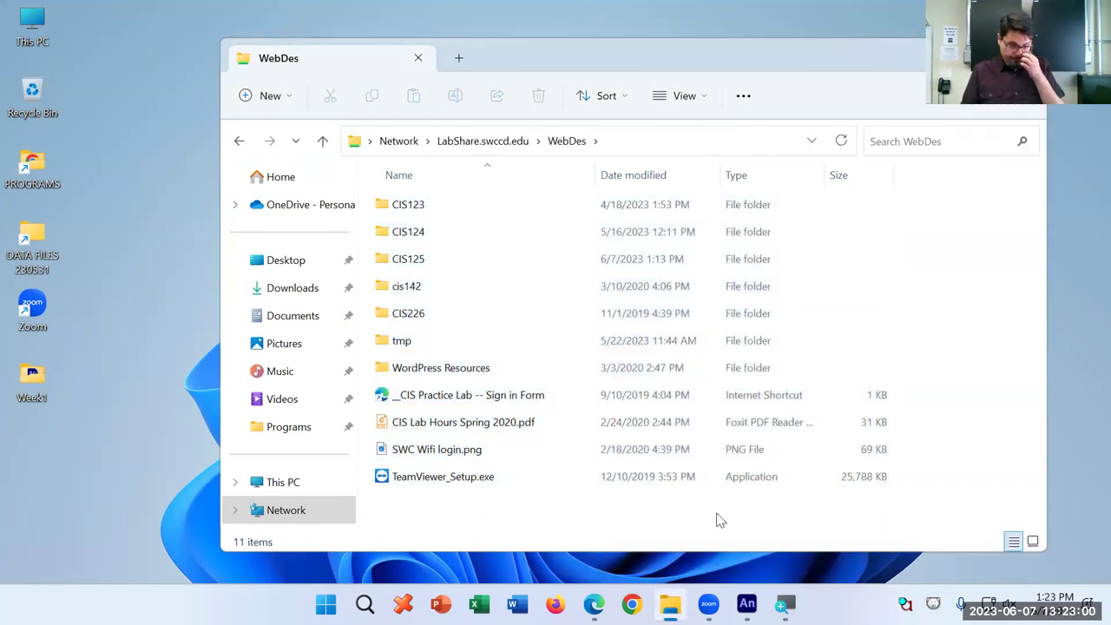
# Show hidden items in the WebDes folder, look through the full list, and turn their display off again
pyautogui.click(694, 96)
pyautogui.moveTo(721, 392)
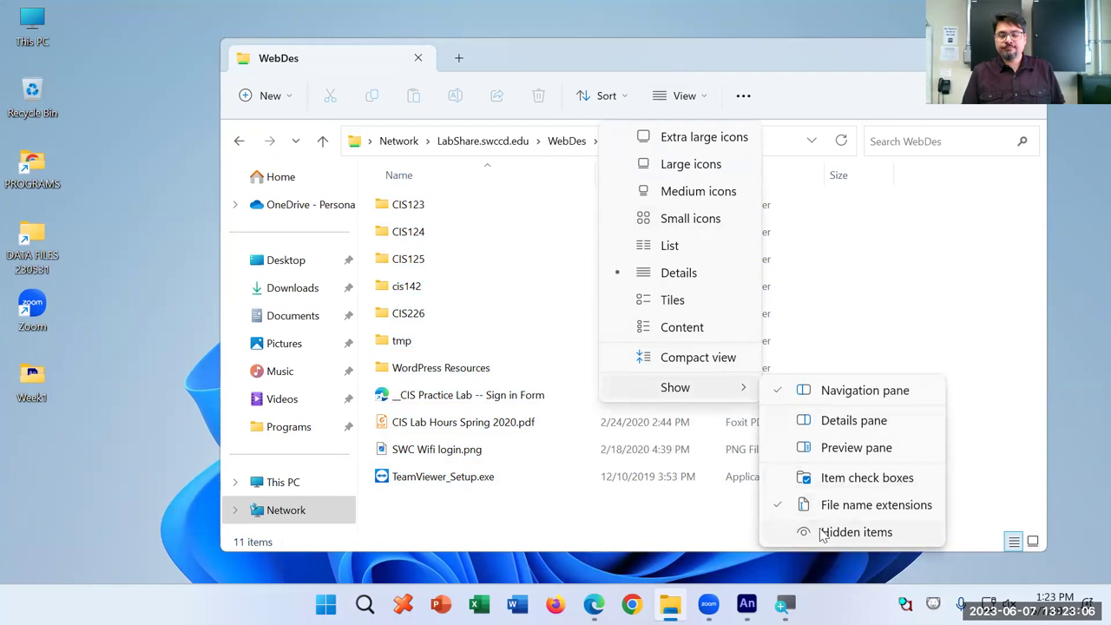
pyautogui.click(809, 531)
pyautogui.scroll(-3, 588, 443)
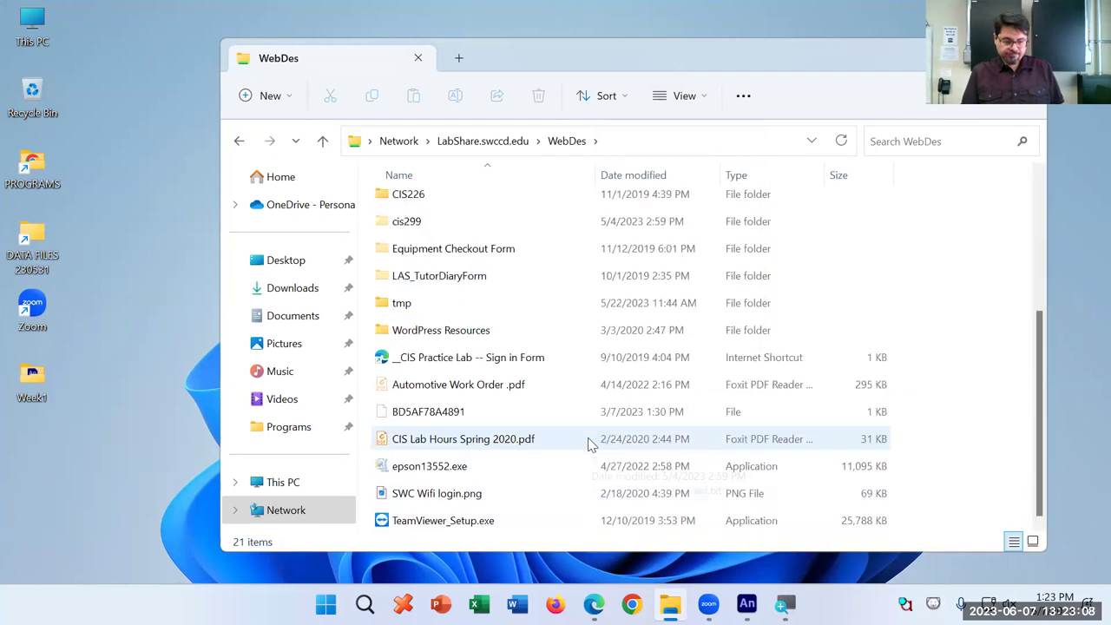
pyautogui.scroll(5, 589, 443)
pyautogui.click(700, 97)
pyautogui.moveTo(707, 391)
pyautogui.click(806, 532)
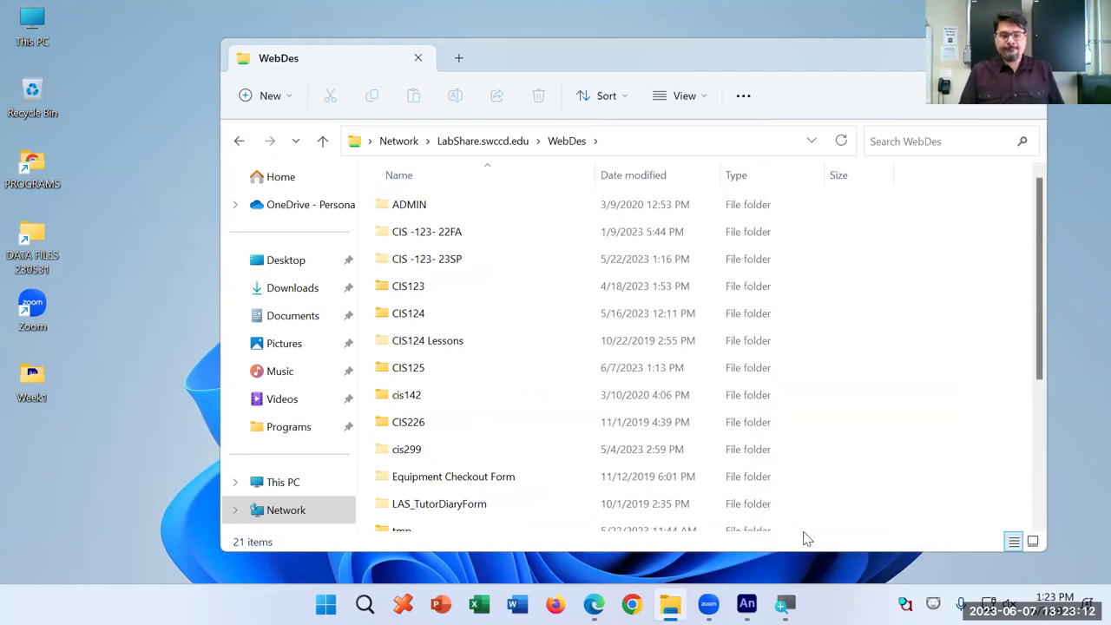
# Open the CIS125 folder and permanently delete all its contents, skipping every item that requires administrator permission
pyautogui.doubleClick(416, 259)
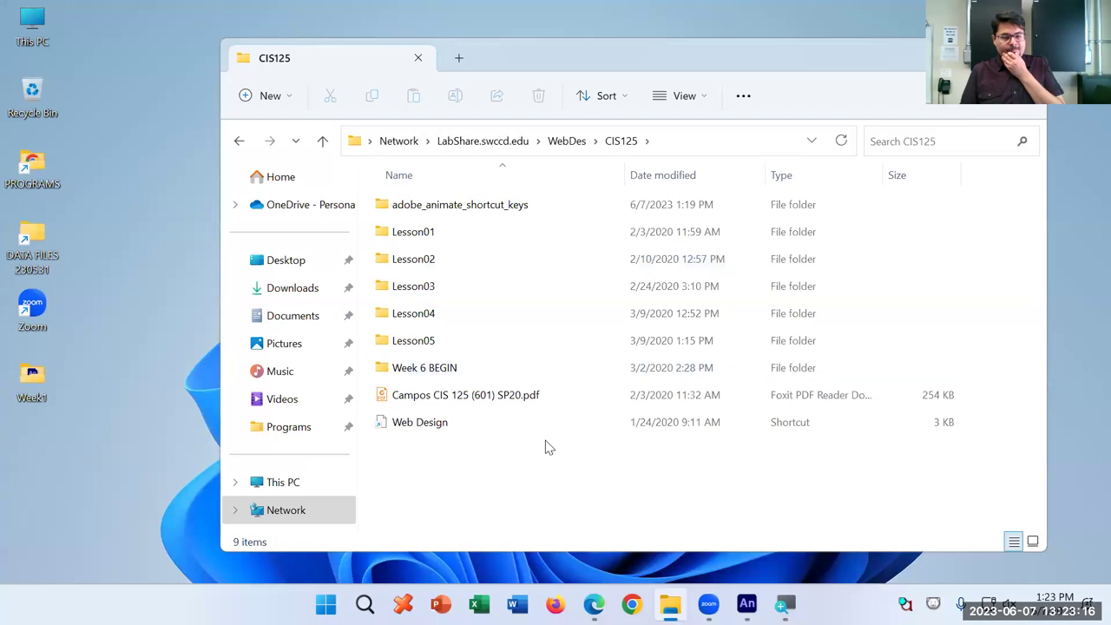
pyautogui.moveTo(560, 483); pyautogui.dragTo(423, 202)
pyautogui.hotkey('shift', 'Delete')
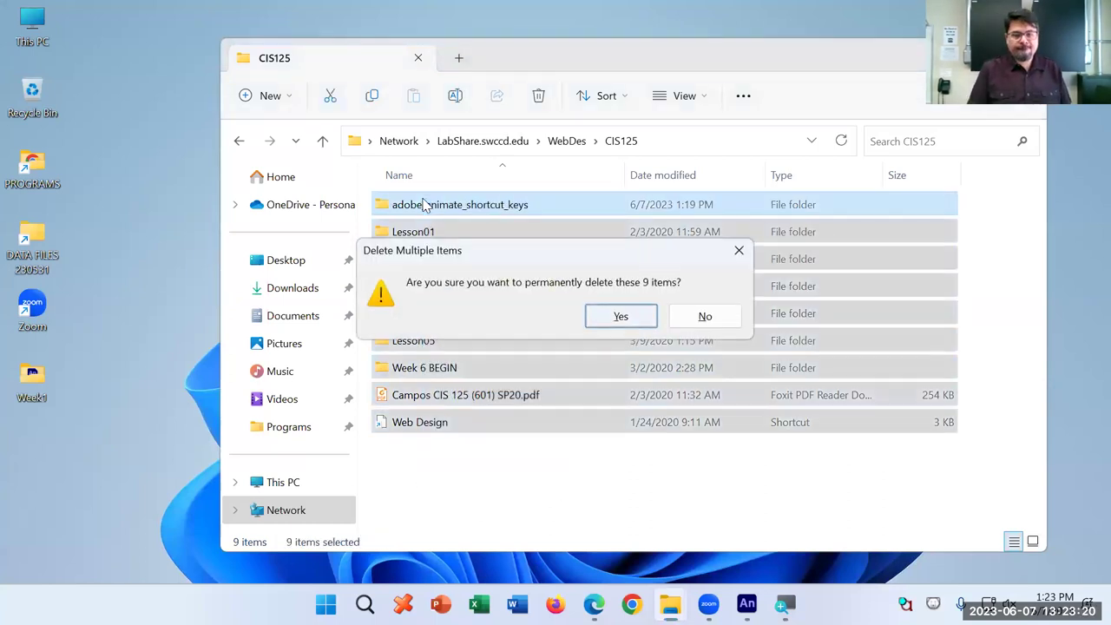
pyautogui.press('Return')
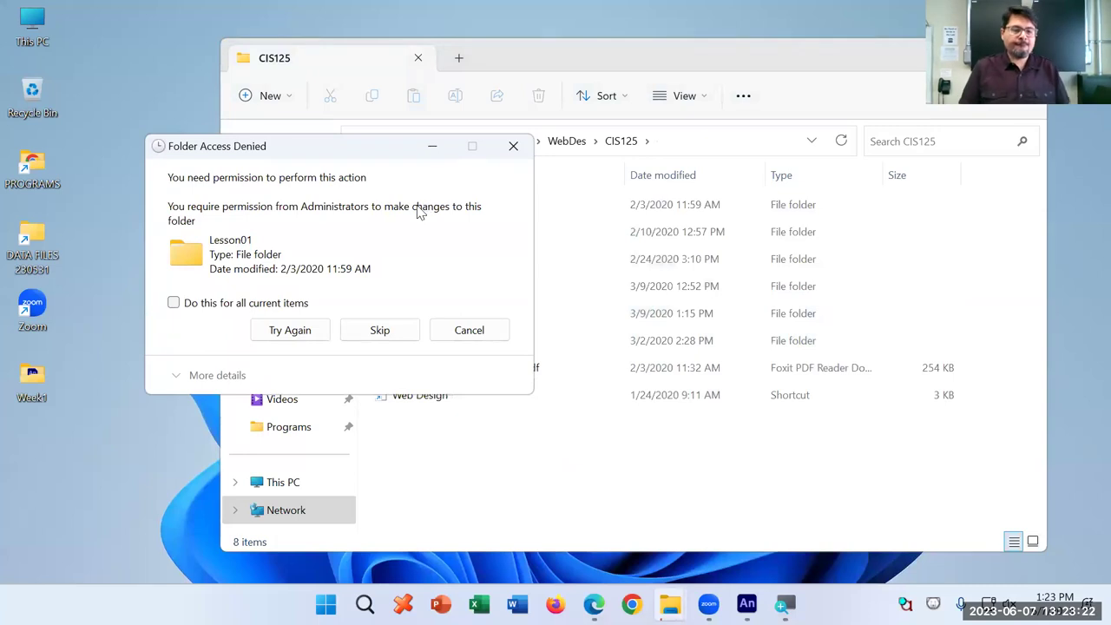
pyautogui.click(269, 301)
pyautogui.click(389, 337)
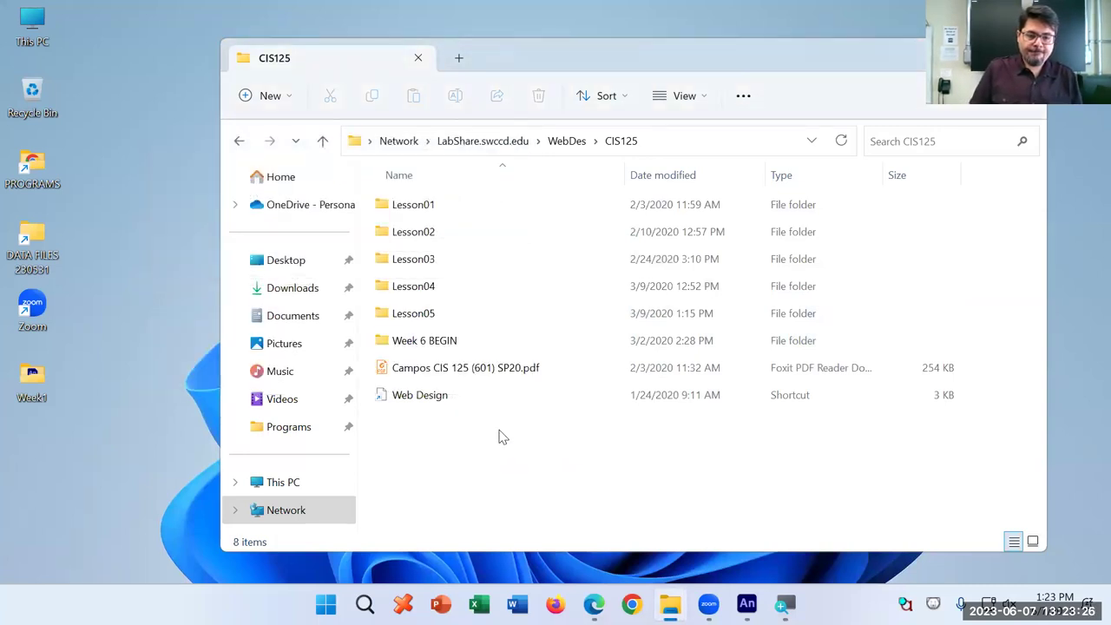
# Look inside the Lesson03 and Lesson05 folders and return to the WebDes folder
pyautogui.doubleClick(412, 260)
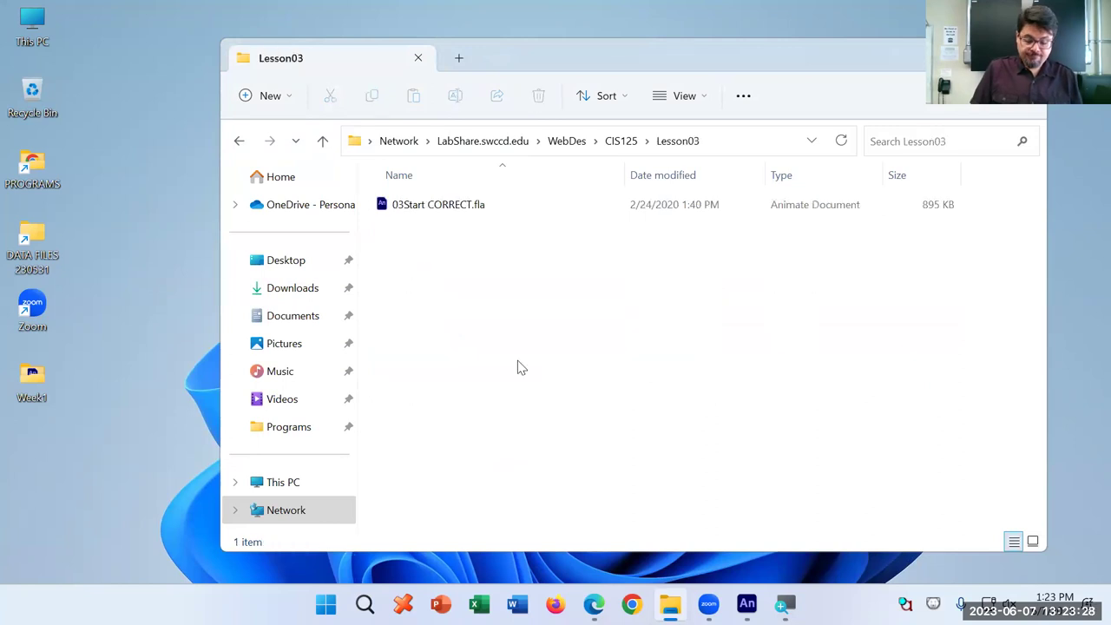
pyautogui.hotkey('alt', 'Left')
pyautogui.doubleClick(434, 317)
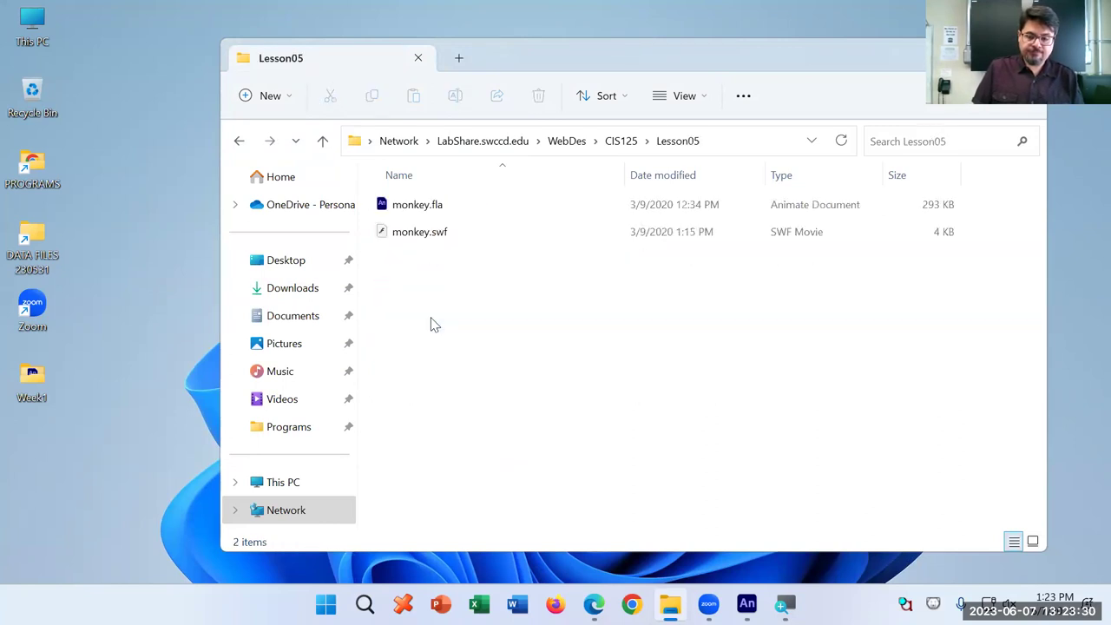
pyautogui.hotkey('alt', 'Left')
pyautogui.hotkey('alt', 'Left')
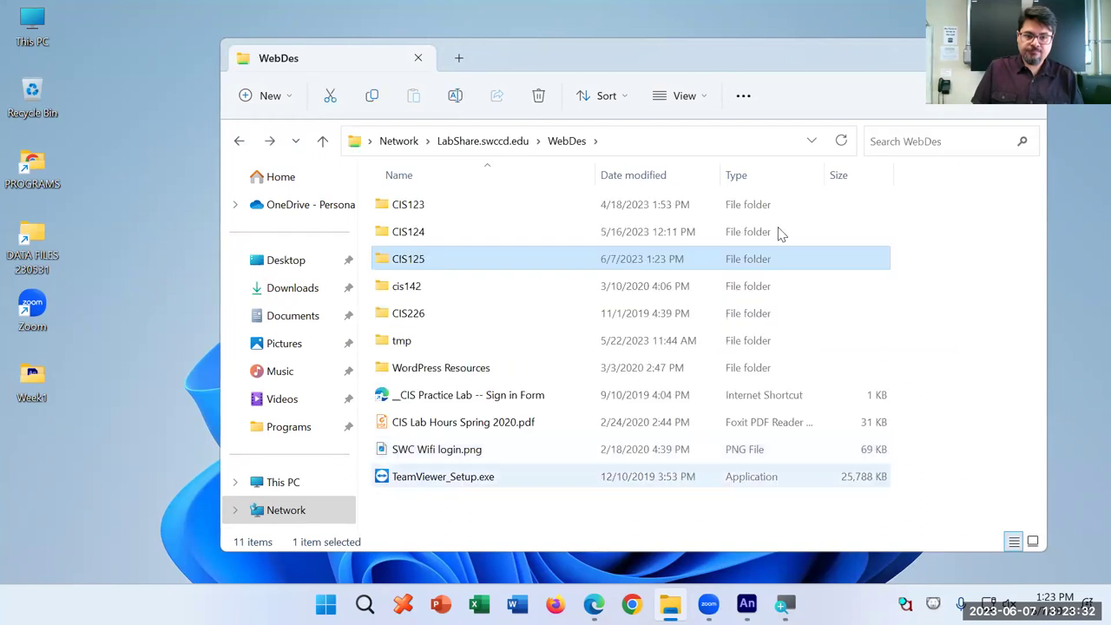
# Switch to the Adobe Animate keyboard shortcuts page in Edge and maximize its window
pyautogui.press('super+d')
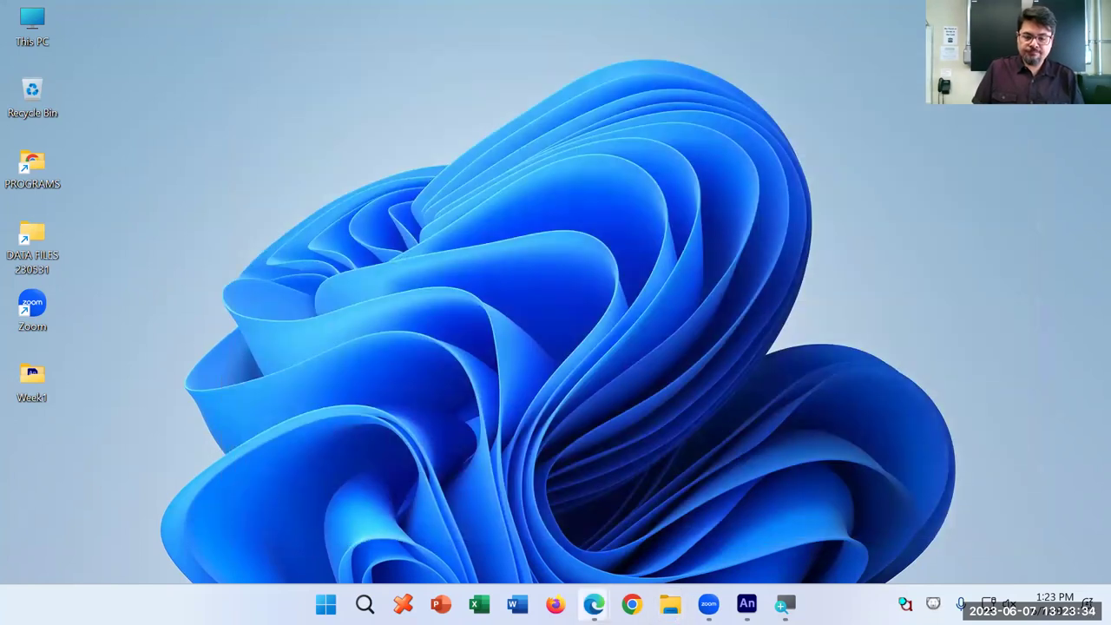
pyautogui.moveTo(594, 603)
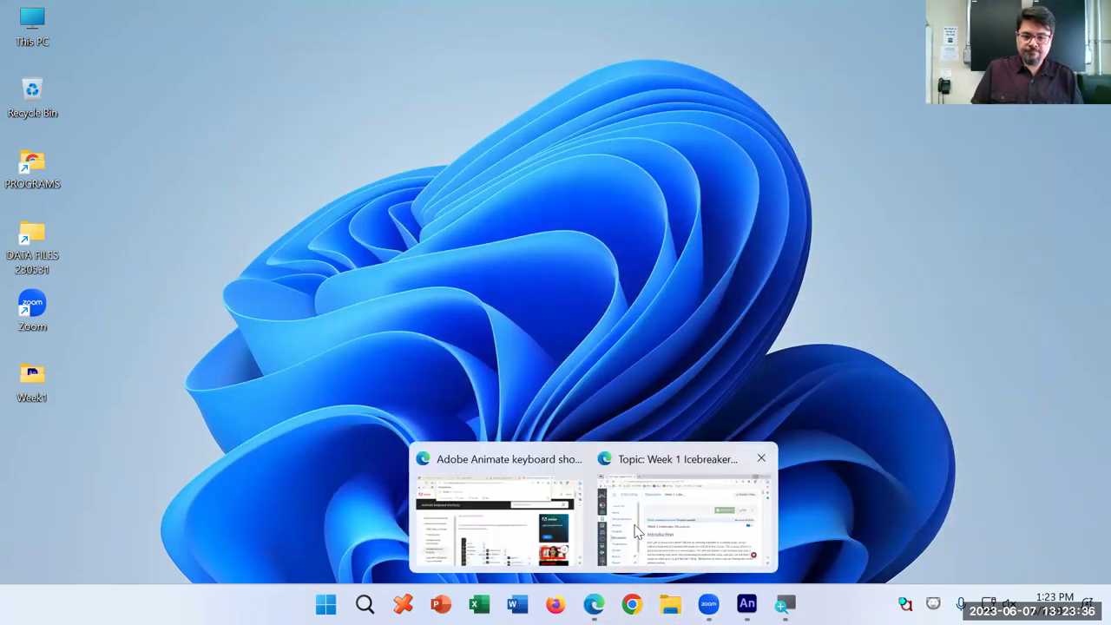
pyautogui.click(501, 523)
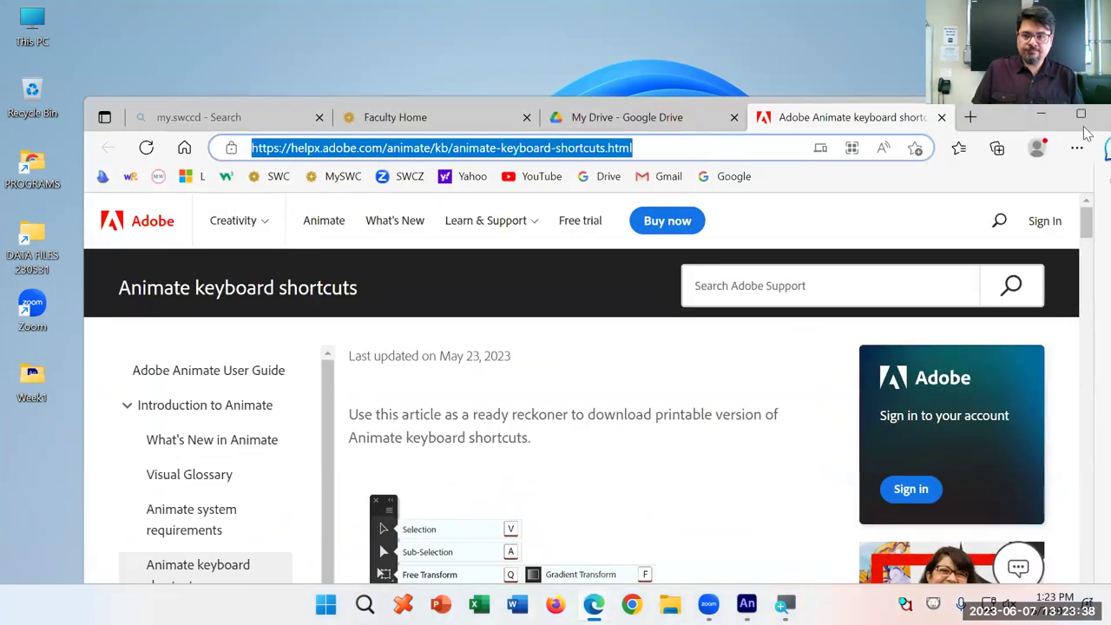
pyautogui.click(1082, 118)
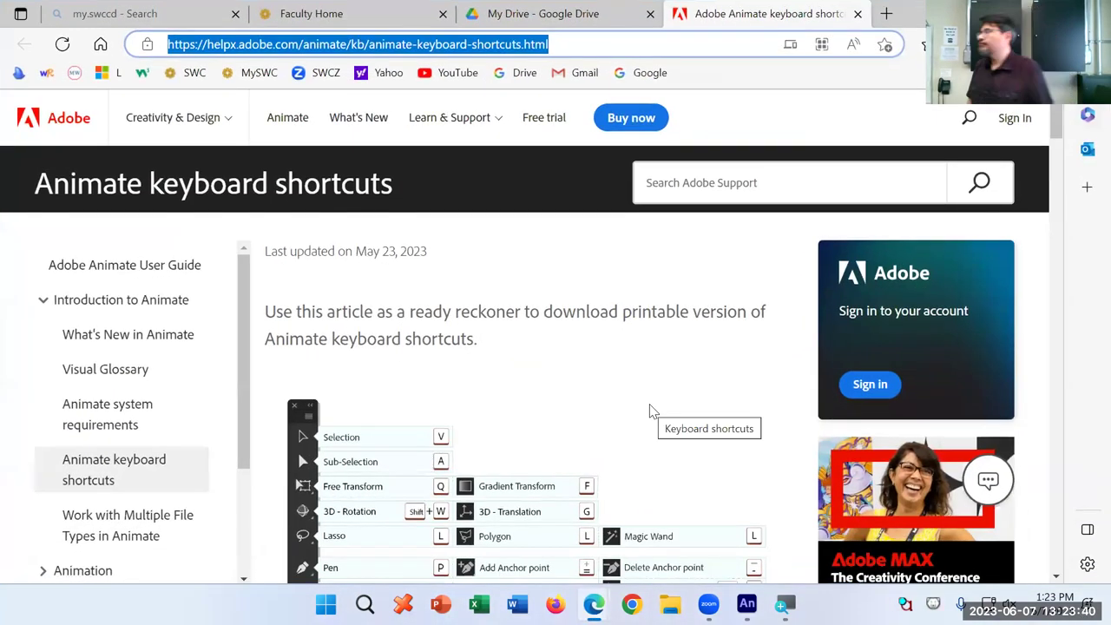
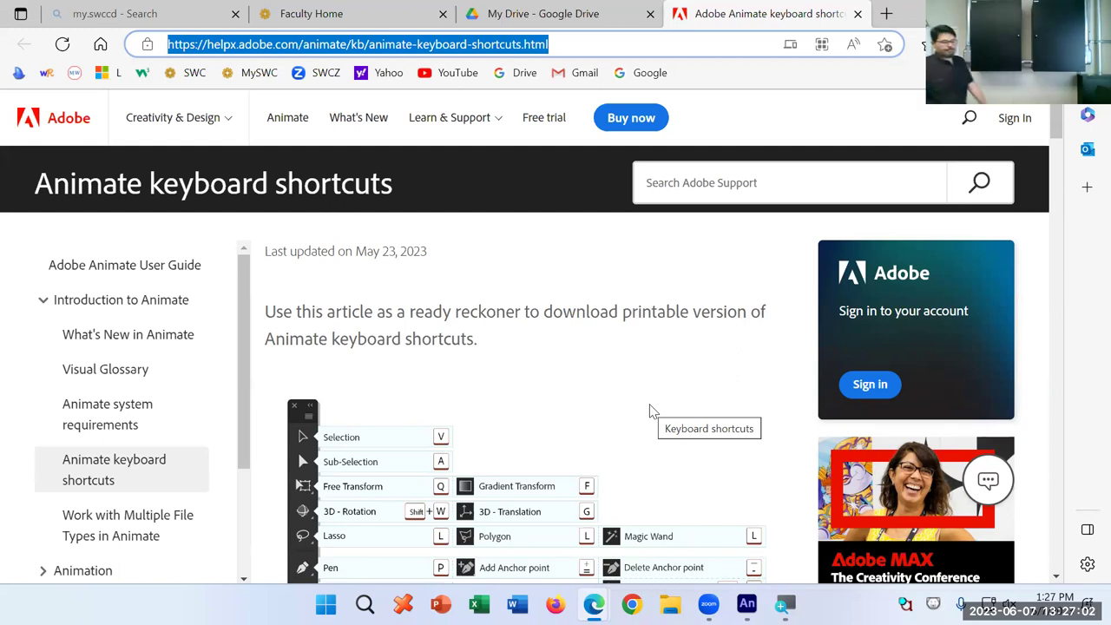
# Create a folder named 0 CIS125 SU23 in the Web Design share through DATA FILES 230531 and open it
pyautogui.press('super+d')
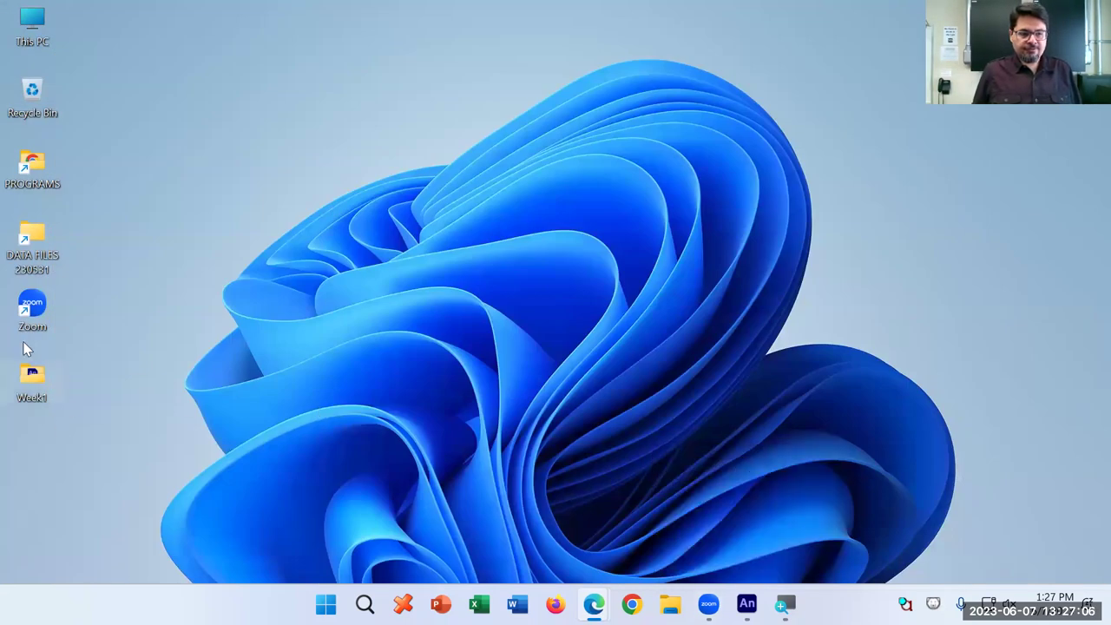
pyautogui.doubleClick(37, 247)
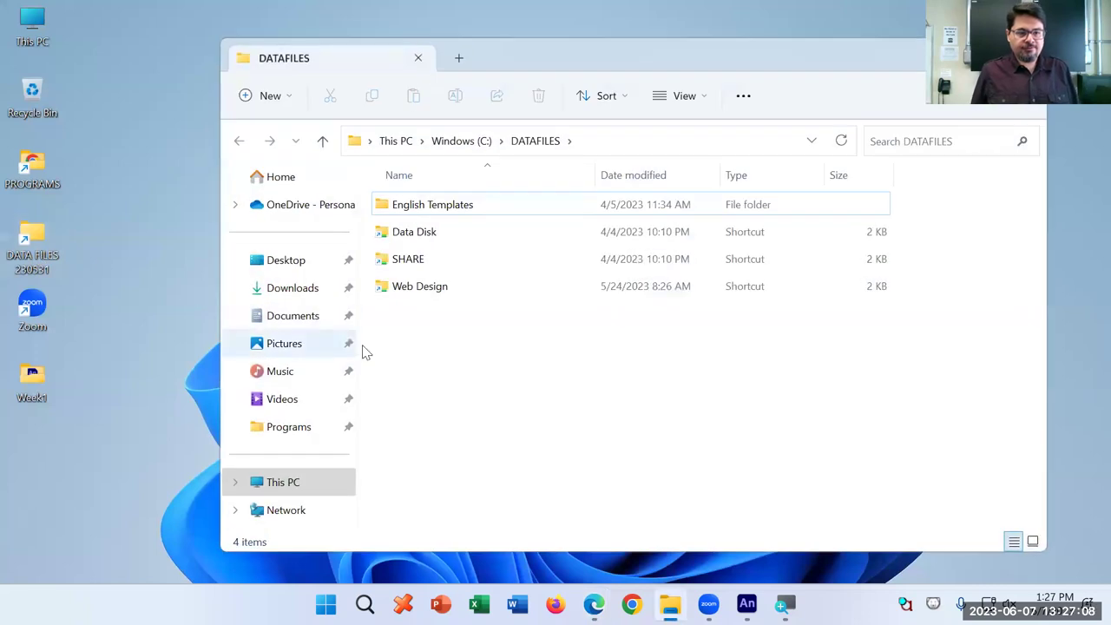
pyautogui.doubleClick(428, 289)
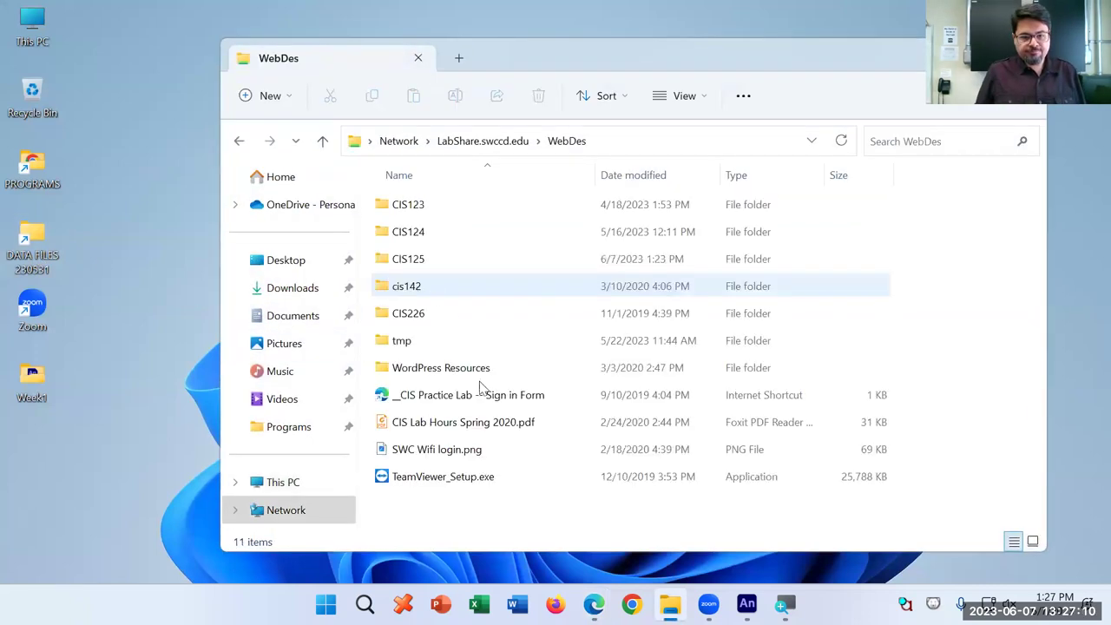
pyautogui.hotkey('ctrl', 'shift', 'n')
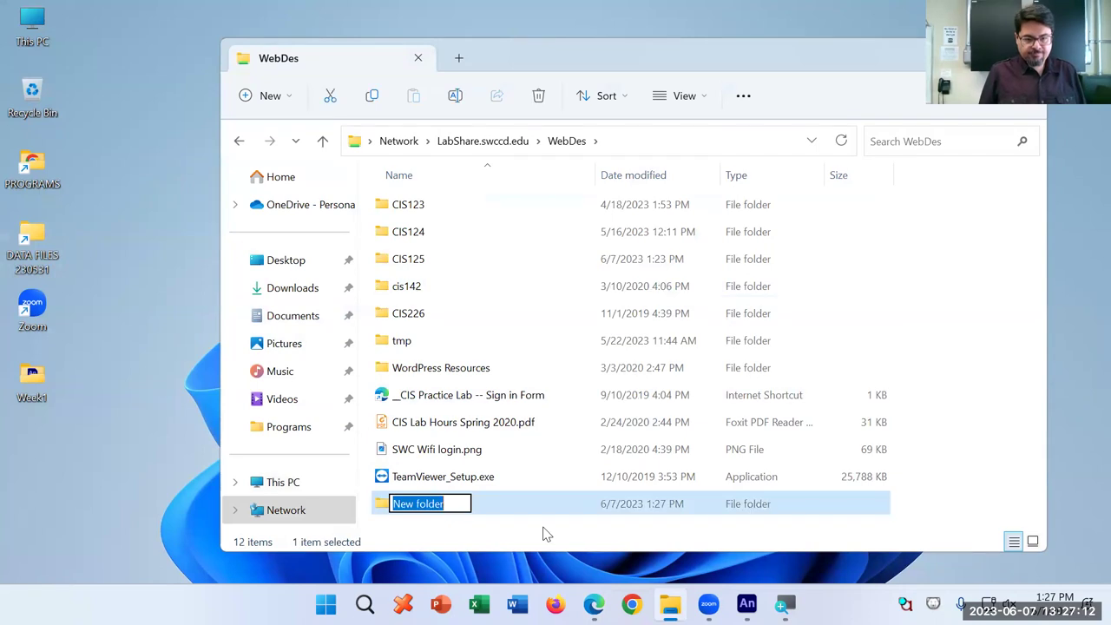
pyautogui.write('0 CI')
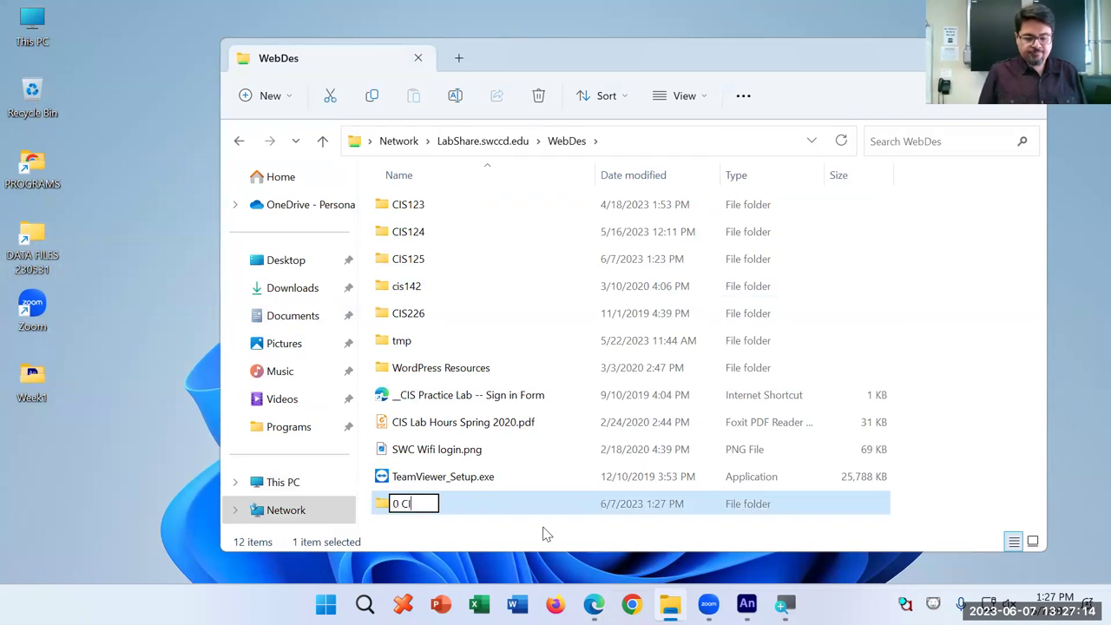
pyautogui.write('S125 ')
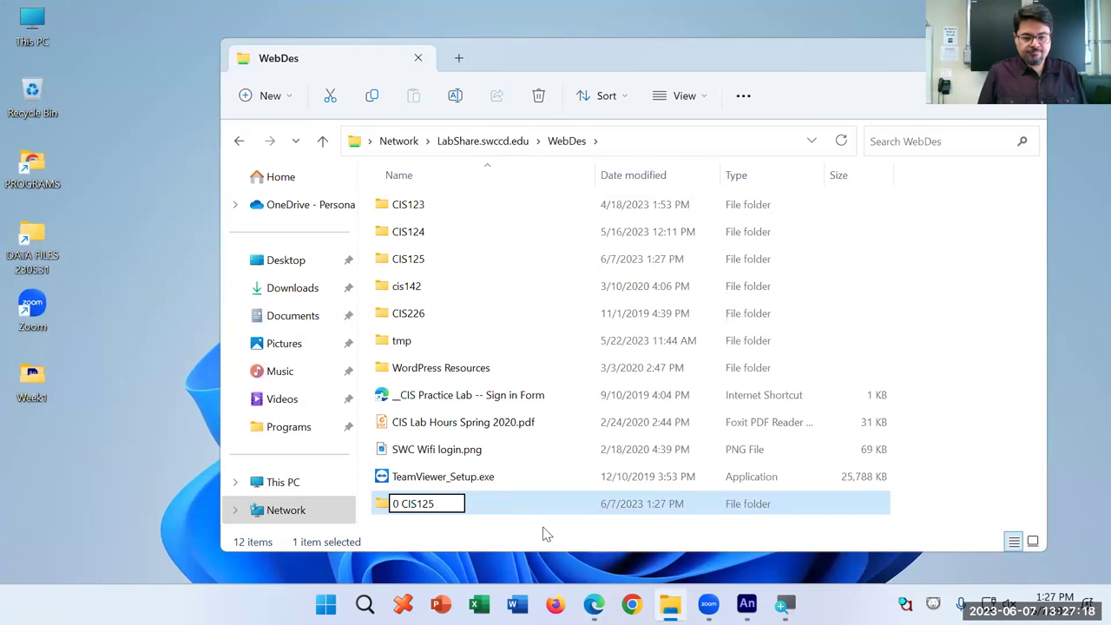
pyautogui.write('SU23')
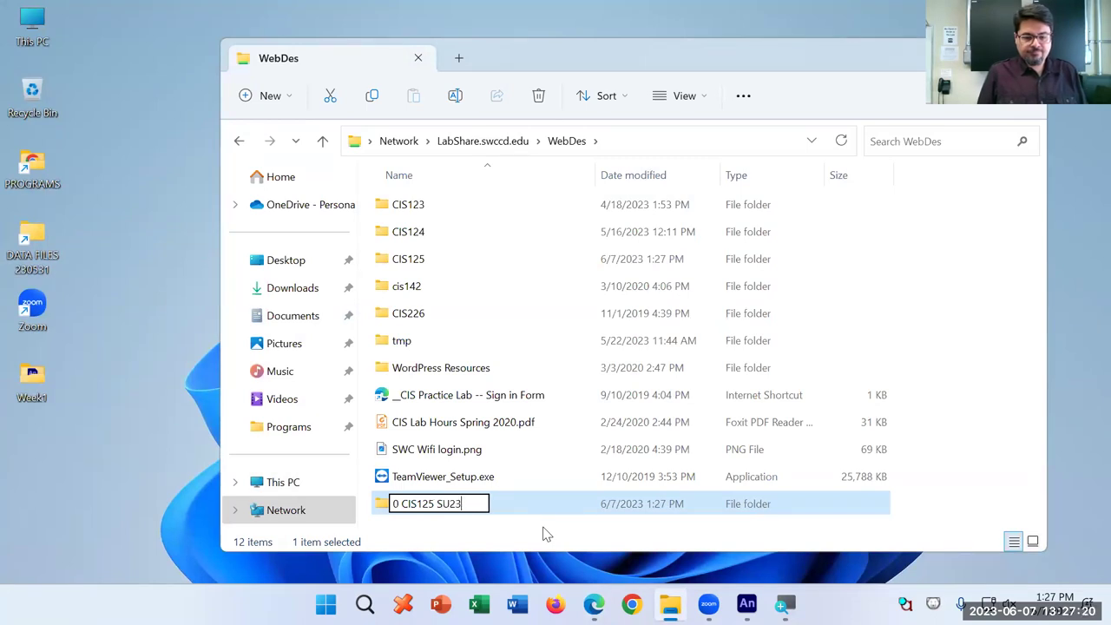
pyautogui.press('Return')
pyautogui.press('Return')
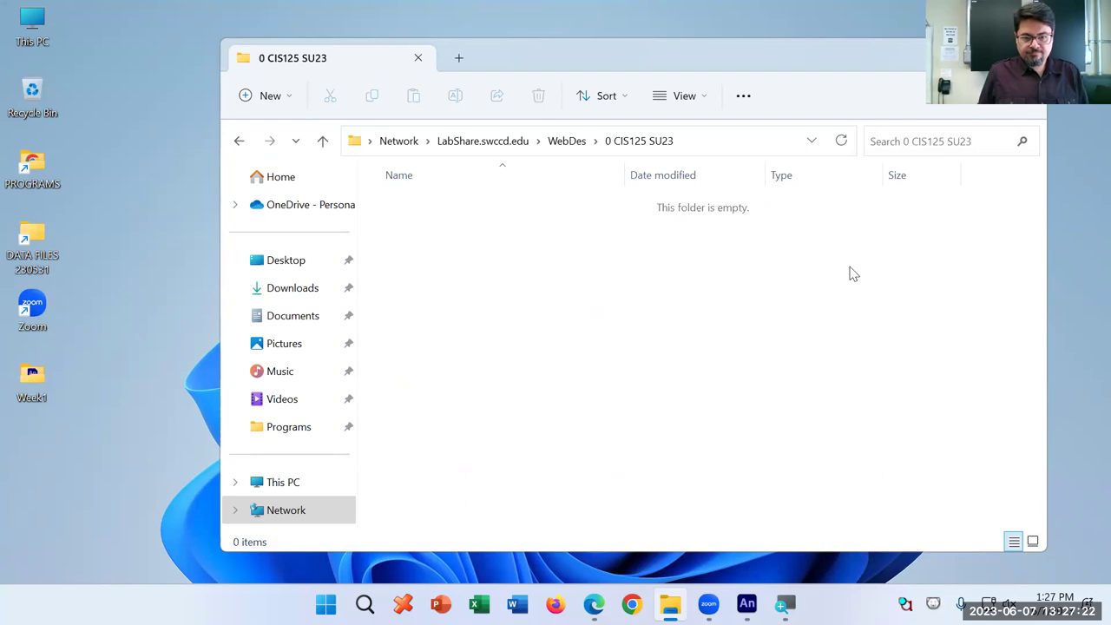
# View the campos-6-7-23.fla drawing in Animate, switch back to the keyboard shortcuts page in Edge, and skim it
pyautogui.press('super+d')
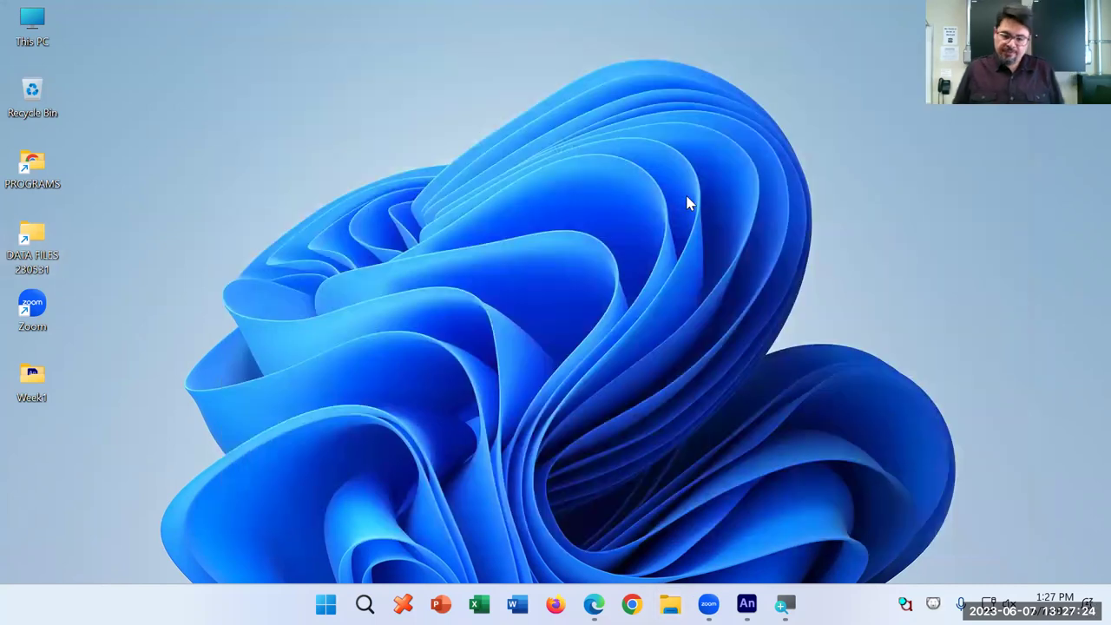
pyautogui.click(746, 604)
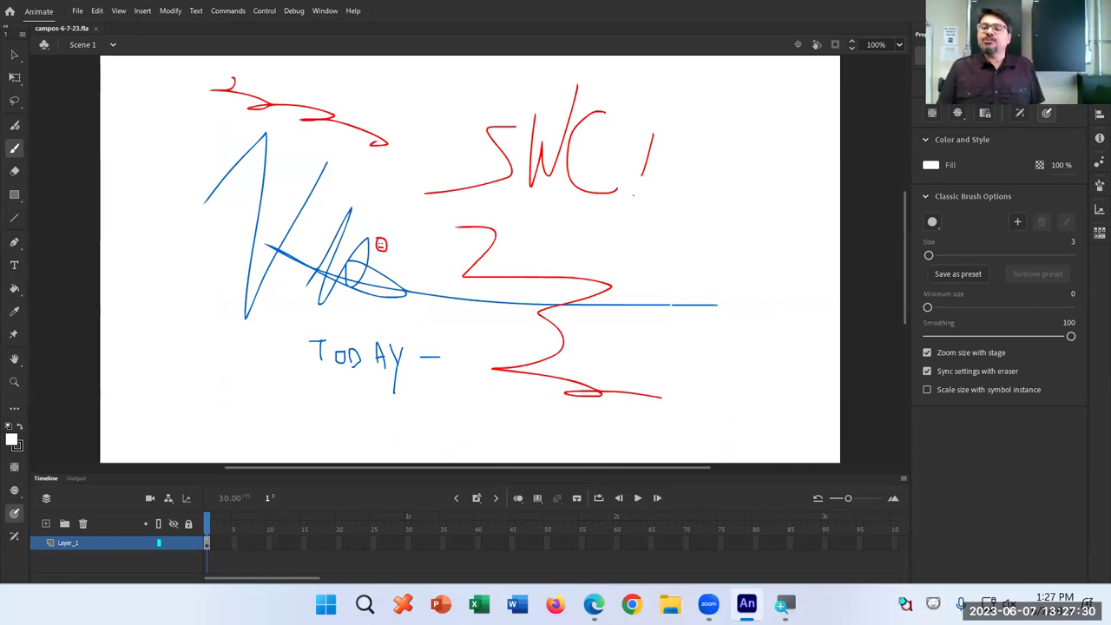
pyautogui.press('super+d')
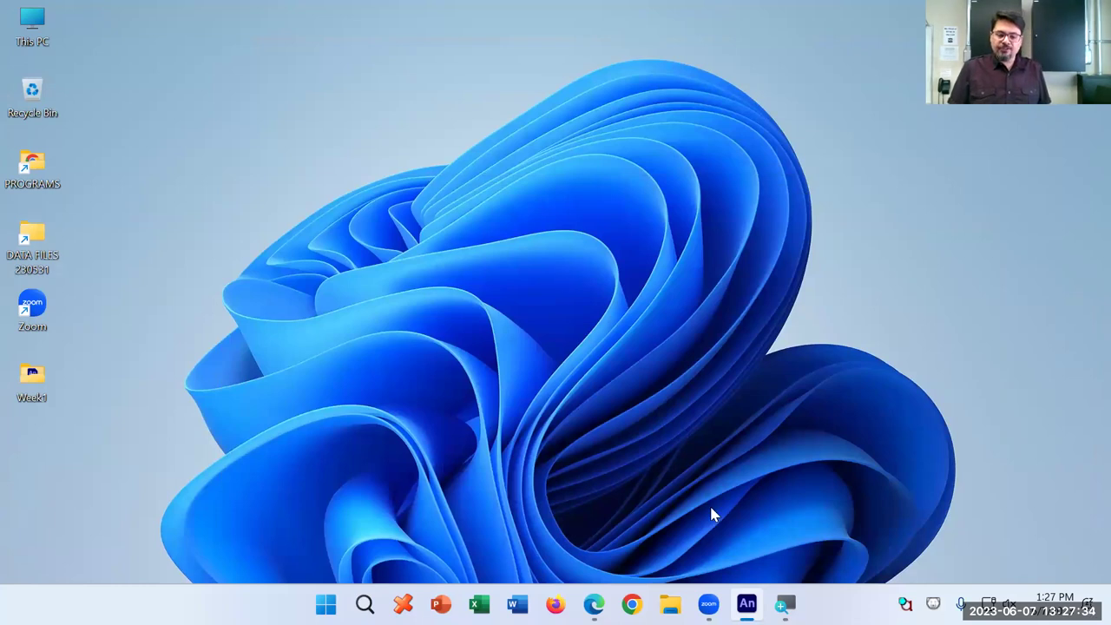
pyautogui.moveTo(594, 604)
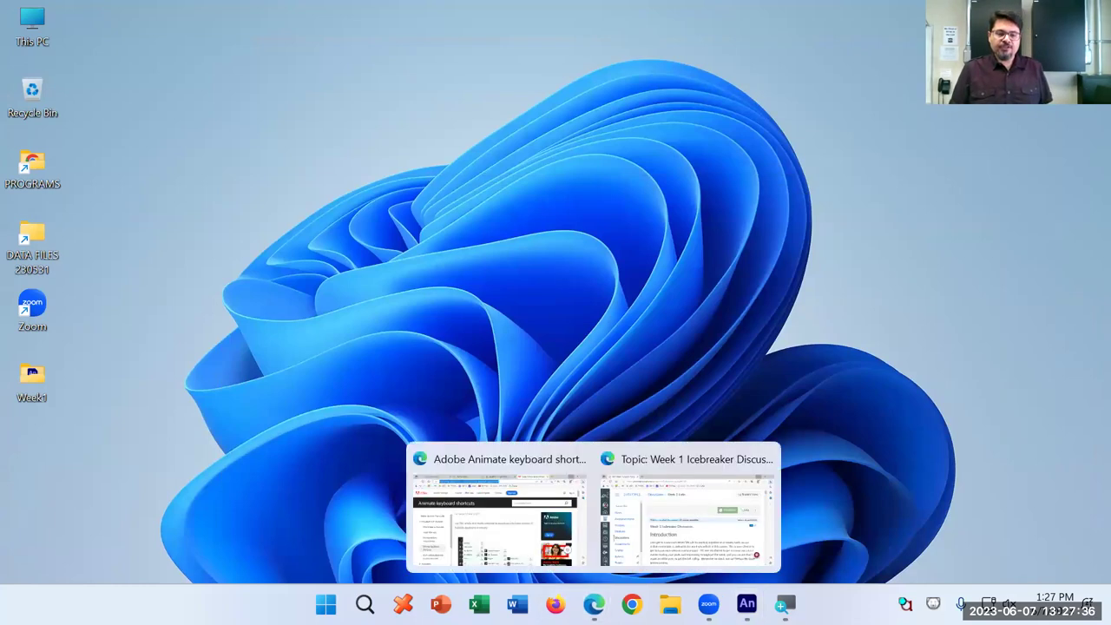
pyautogui.click(523, 533)
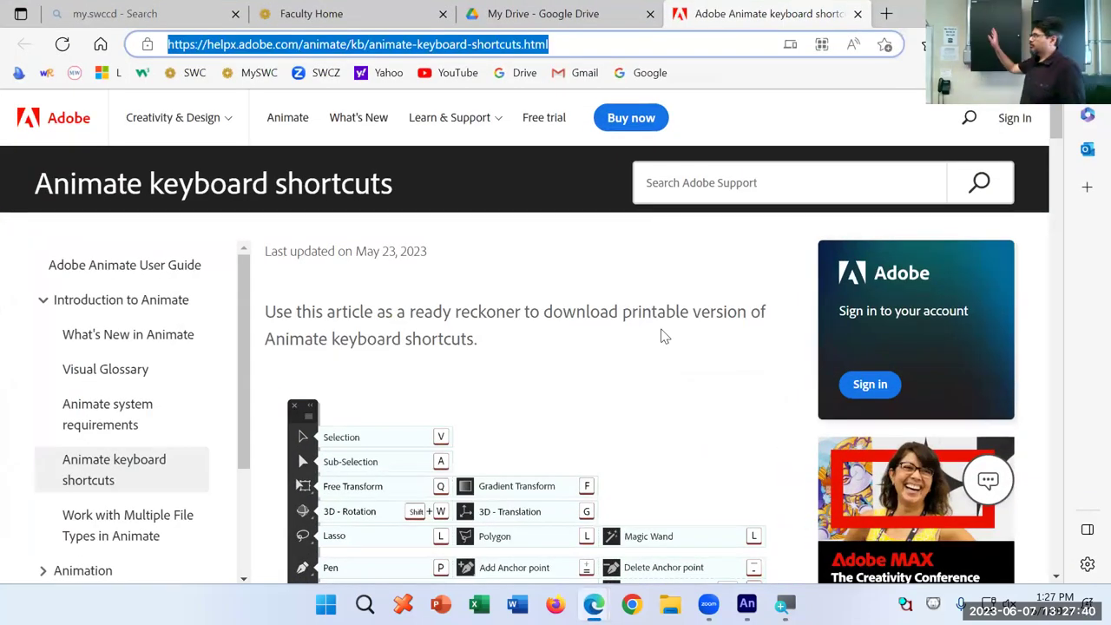
pyautogui.scroll(-5, 655, 337)
pyautogui.scroll(5, 656, 341)
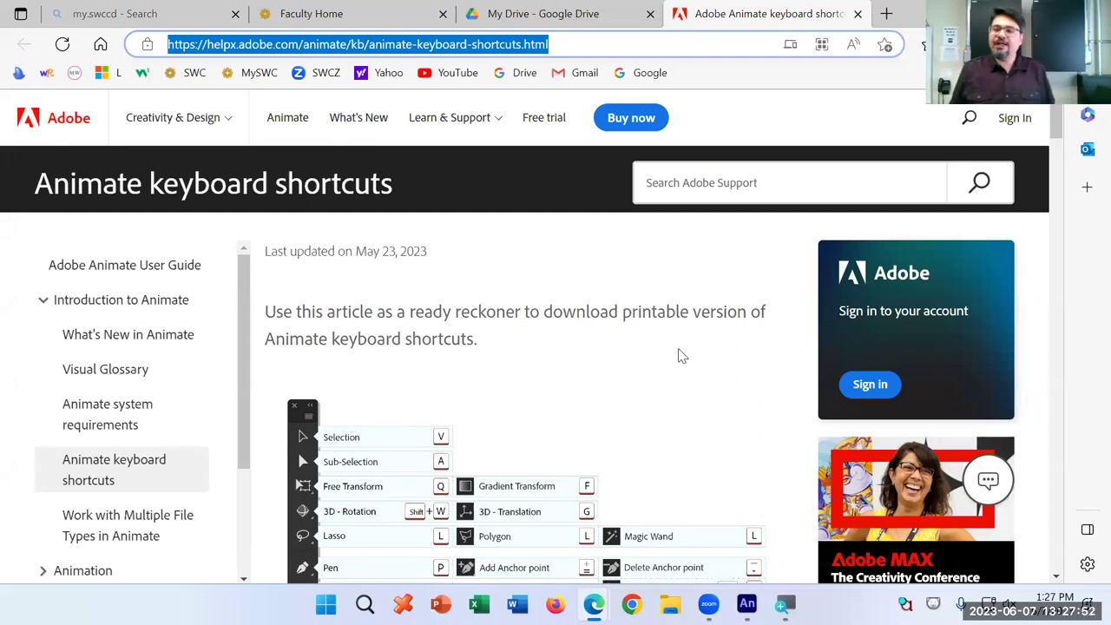
# Show the desktop and open the 0 CIS125 SU23 folder through DATA FILES 230531 and Web Design
pyautogui.press('super+d')
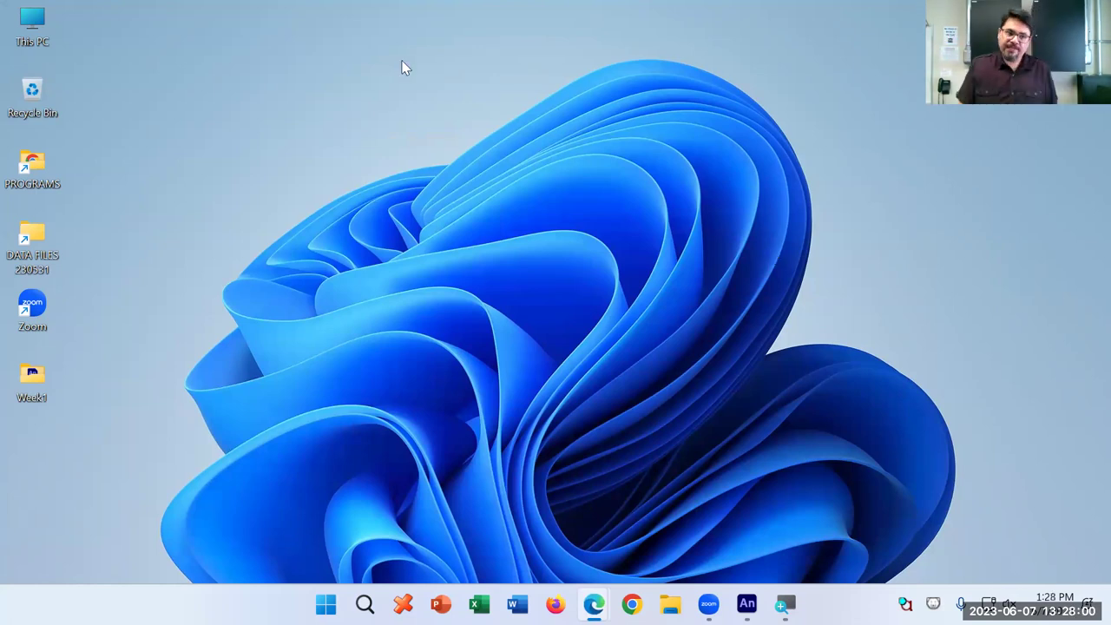
pyautogui.click(37, 240)
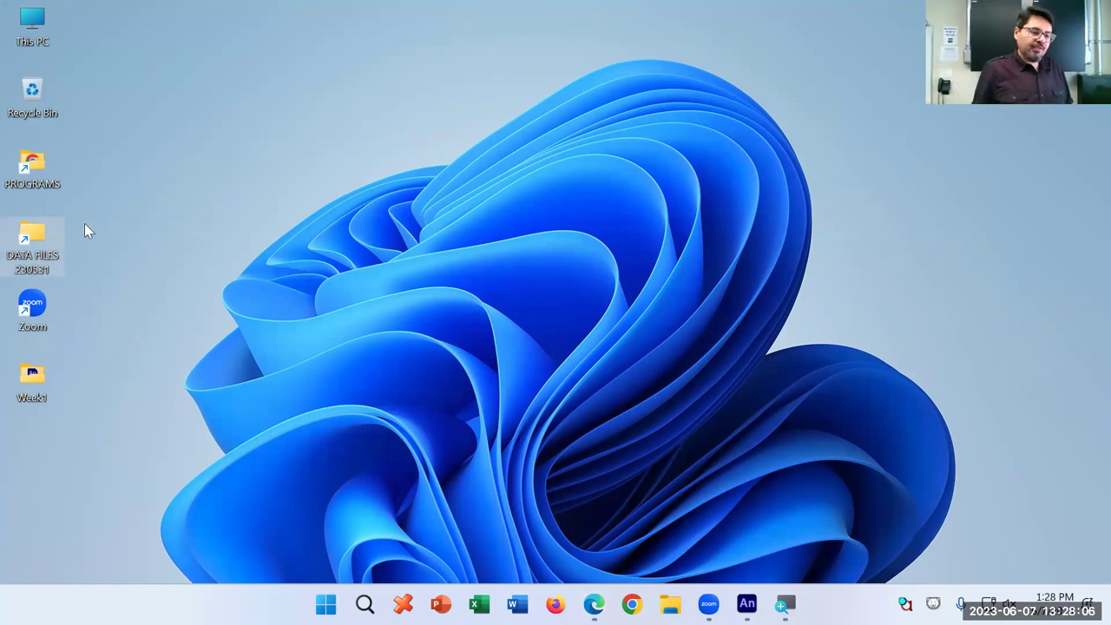
pyautogui.doubleClick(37, 240)
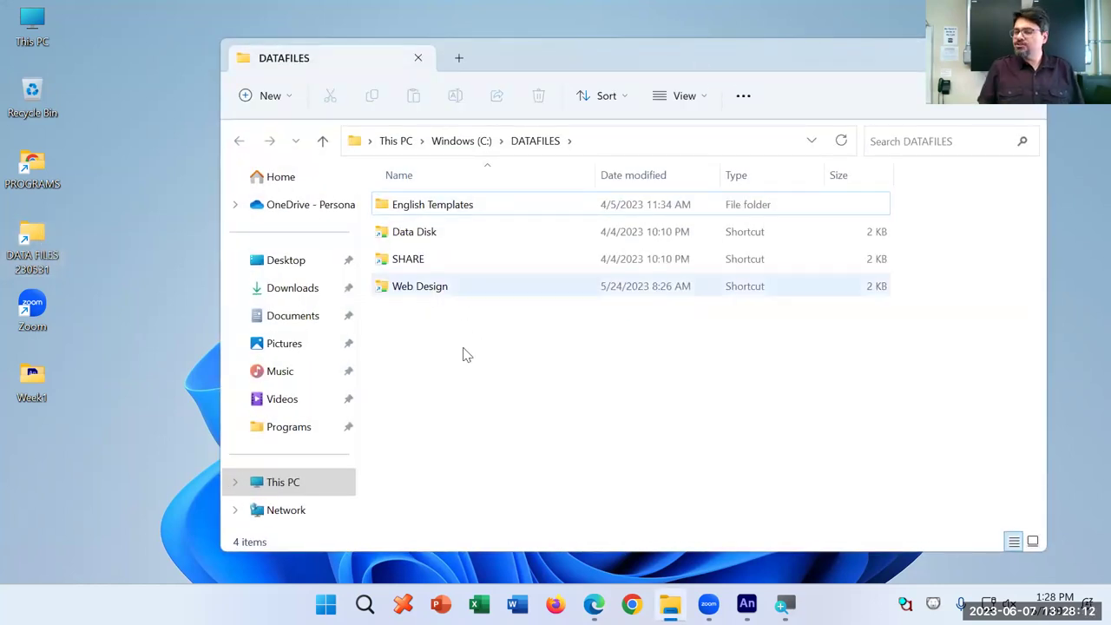
pyautogui.click(383, 286)
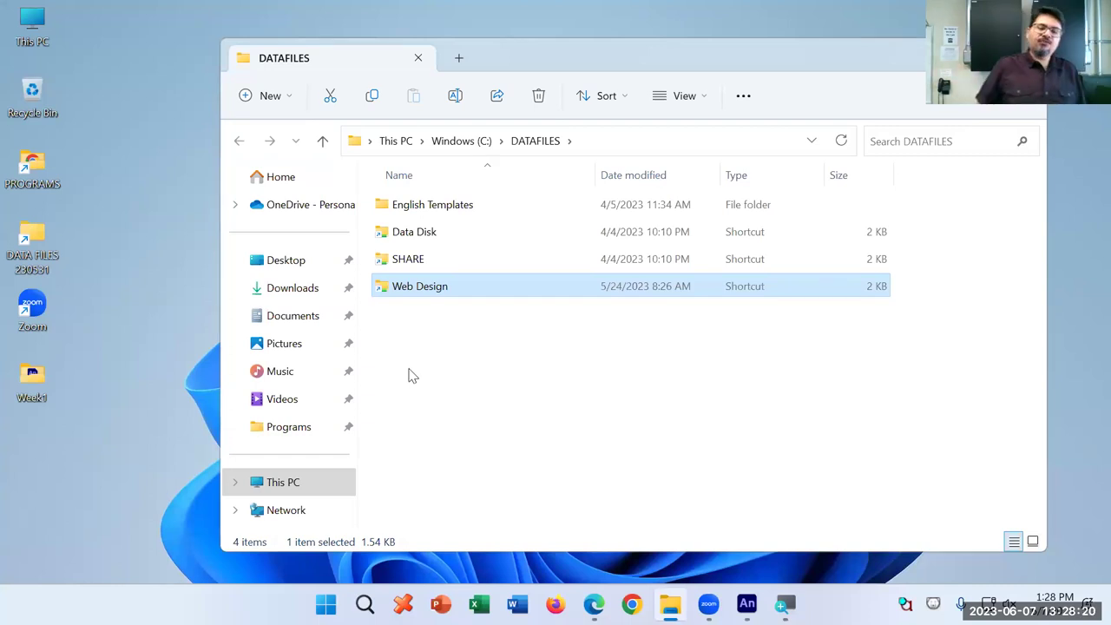
pyautogui.doubleClick(385, 289)
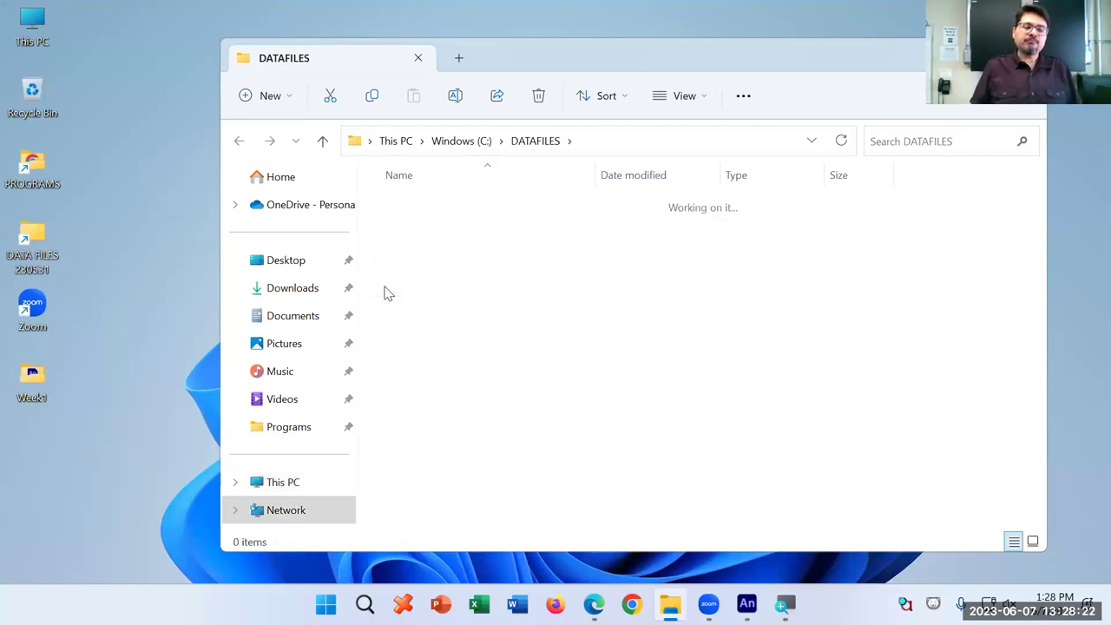
pyautogui.click(385, 209)
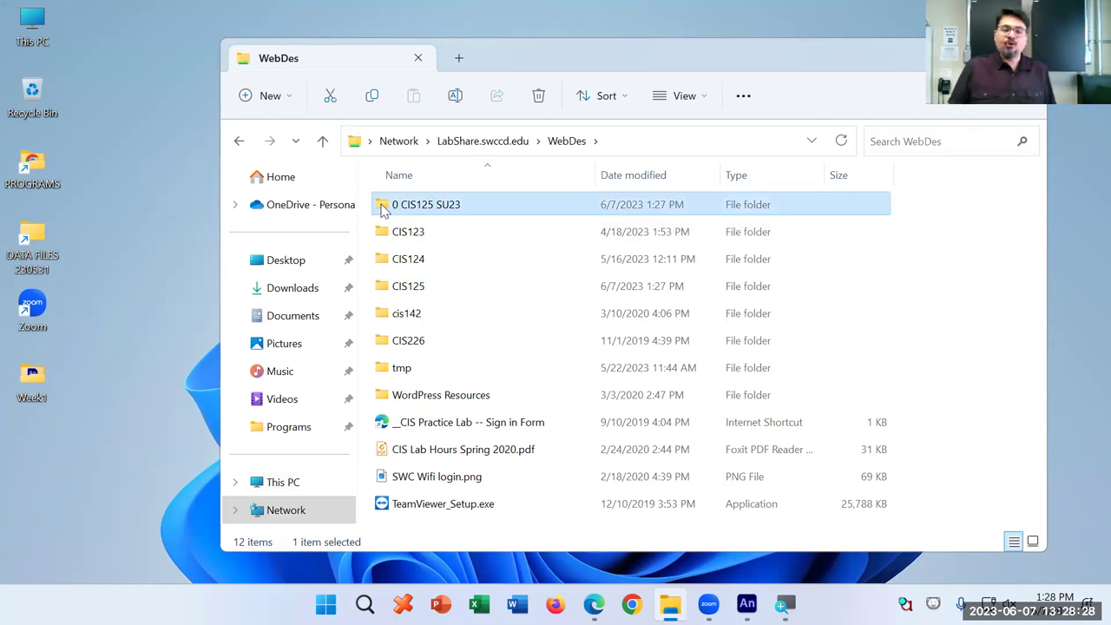
pyautogui.doubleClick(384, 209)
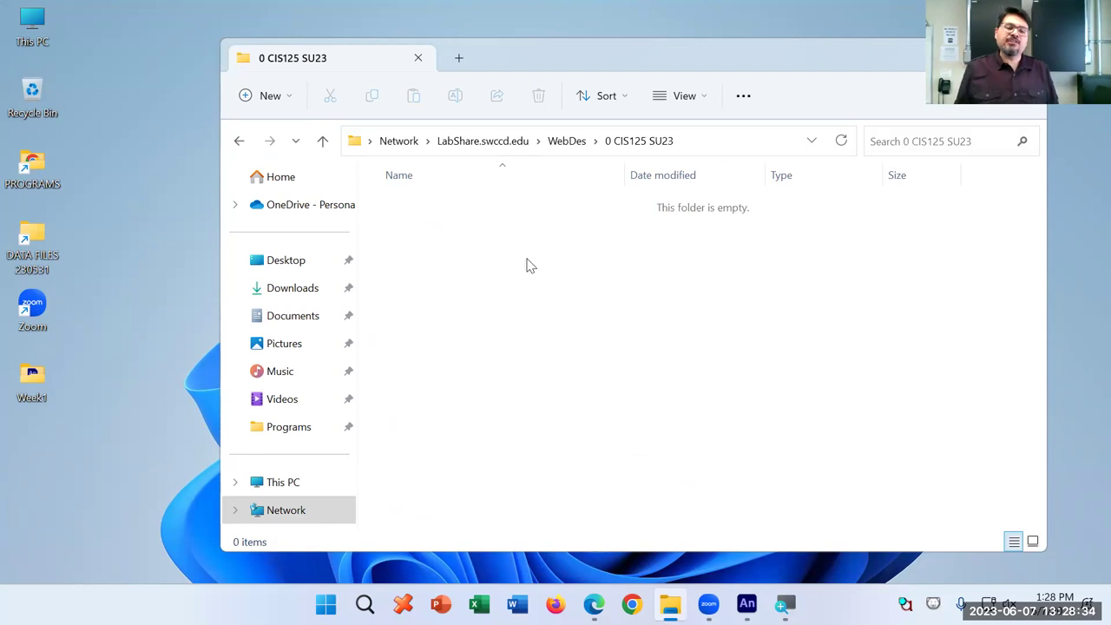
# Place the Edge window beside the folder window and save a shortcut to the Animate keyboard shortcuts page in 0 CIS125 SU23
pyautogui.moveTo(785, 599)
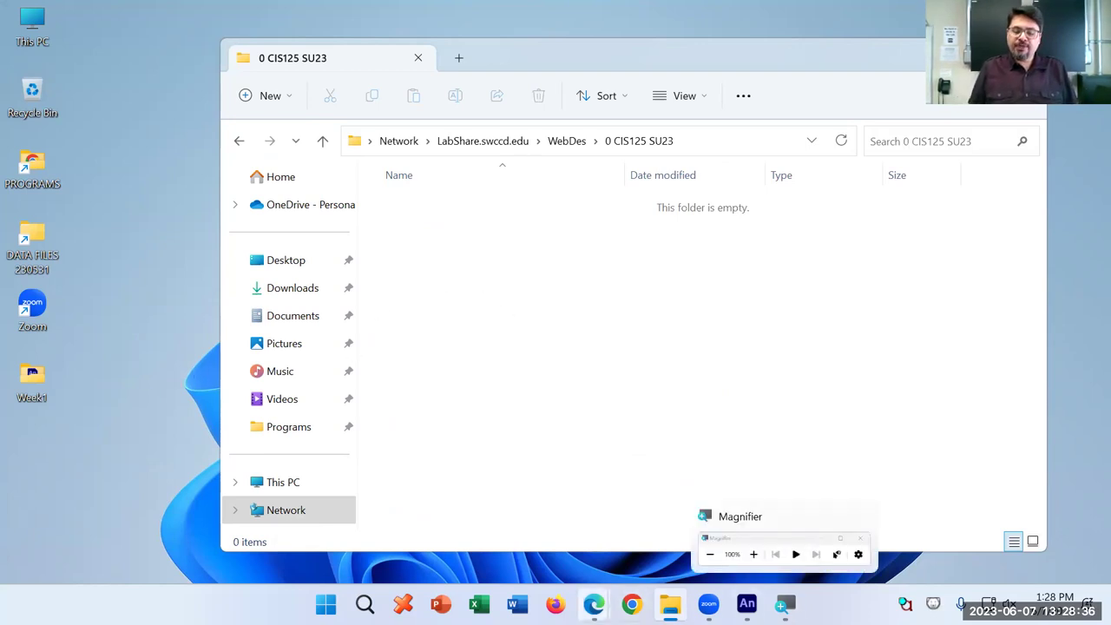
pyautogui.moveTo(594, 604)
pyautogui.click(540, 534)
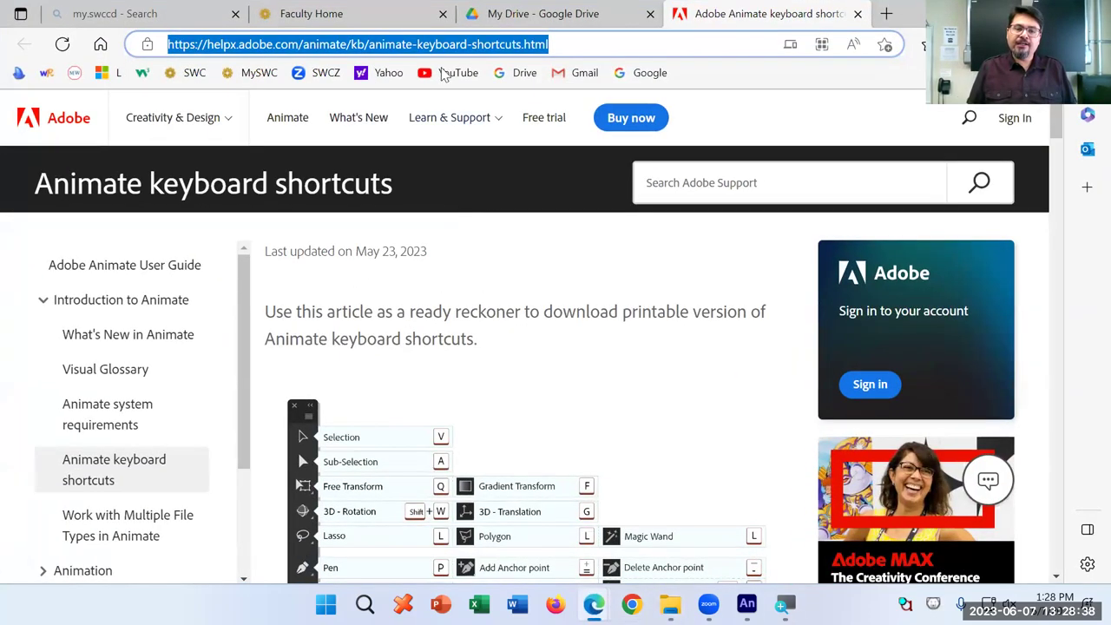
pyautogui.scroll(-3, 456, 313)
pyautogui.scroll(3, 452, 301)
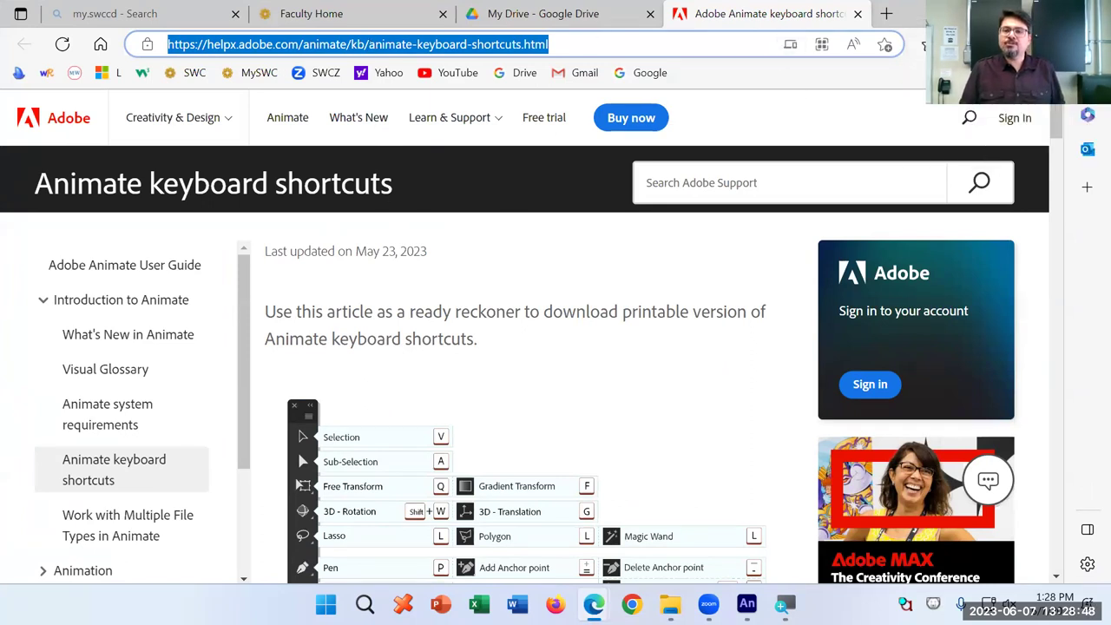
pyautogui.press('super+Right')
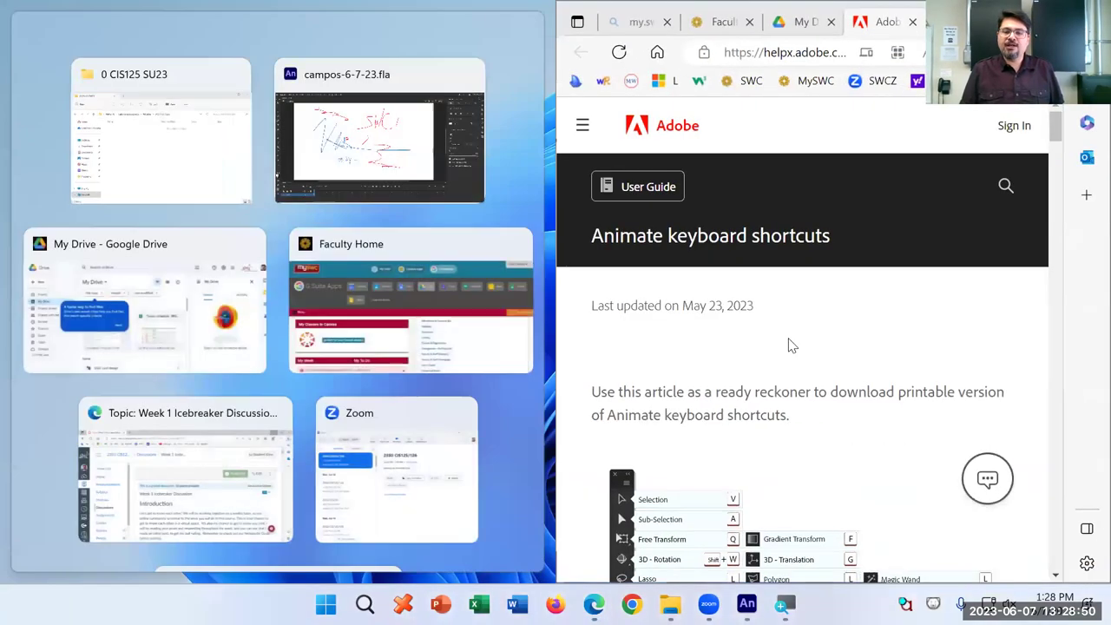
pyautogui.click(792, 342)
pyautogui.click(779, 53)
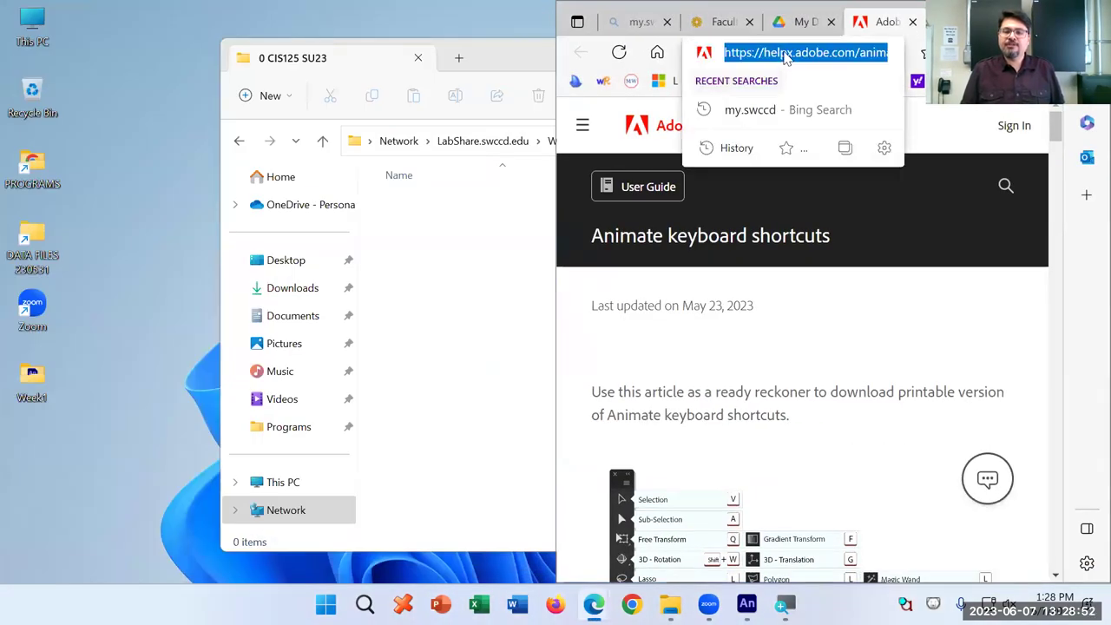
pyautogui.moveTo(704, 52); pyautogui.dragTo(516, 269)
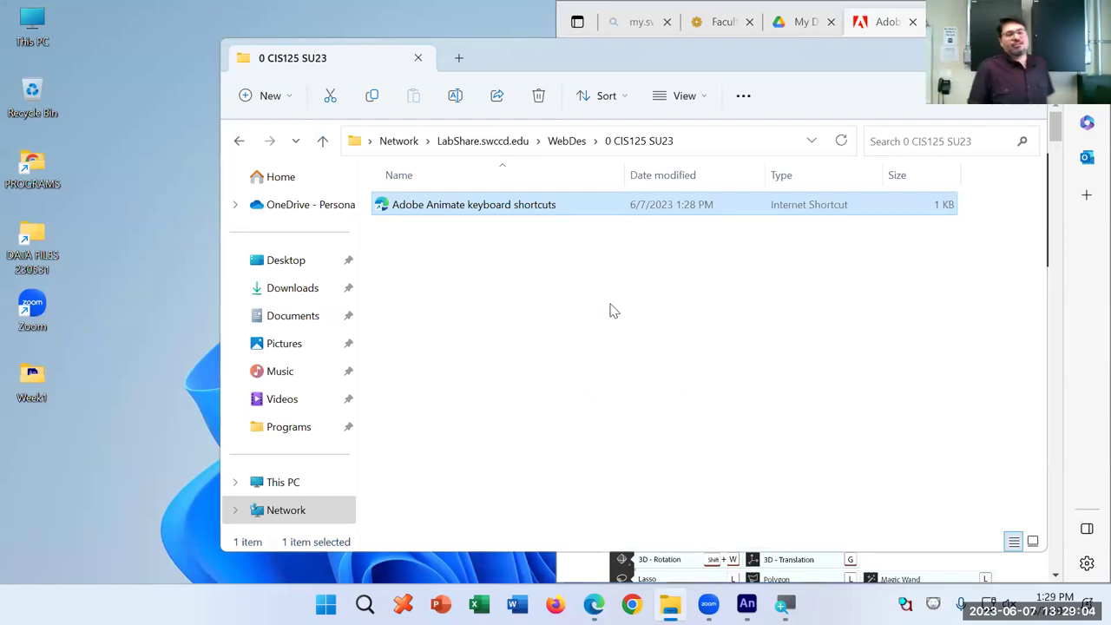
pyautogui.click(594, 311)
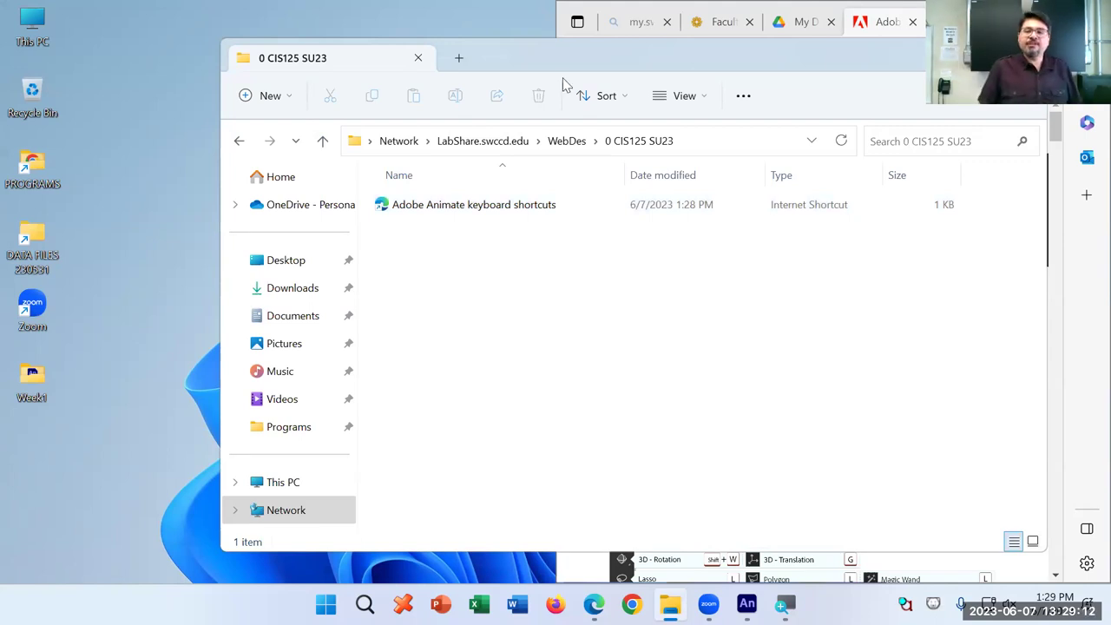
# Return to the Animate keyboard shortcuts page in Edge, maximize its window, and minimize it
pyautogui.hotkey('alt', 'Tab')
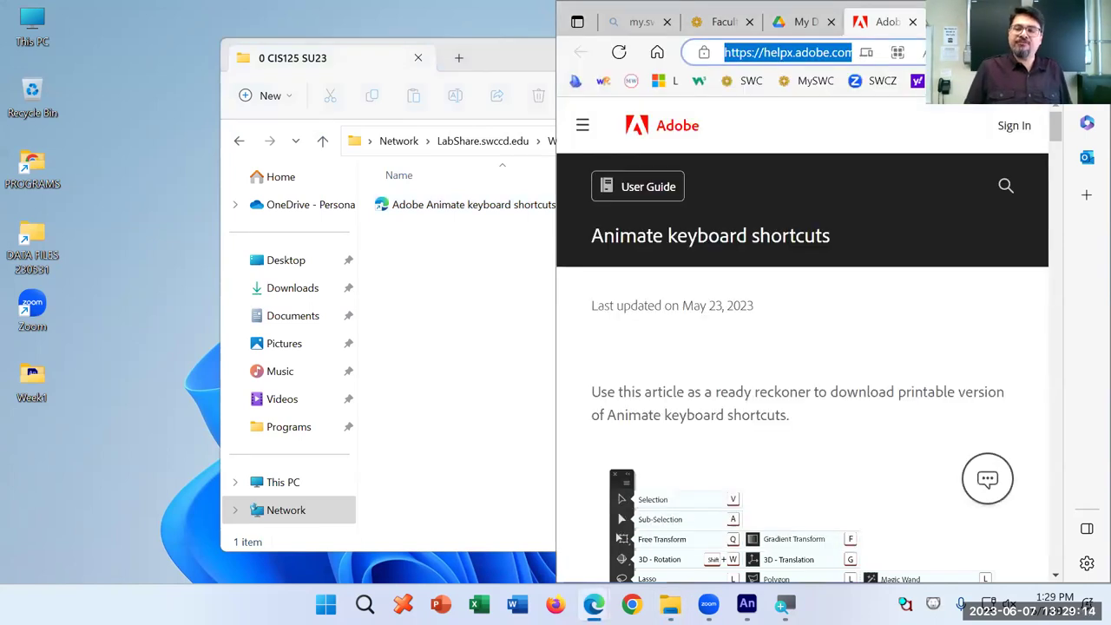
pyautogui.press('super+Up')
pyautogui.click(532, 341)
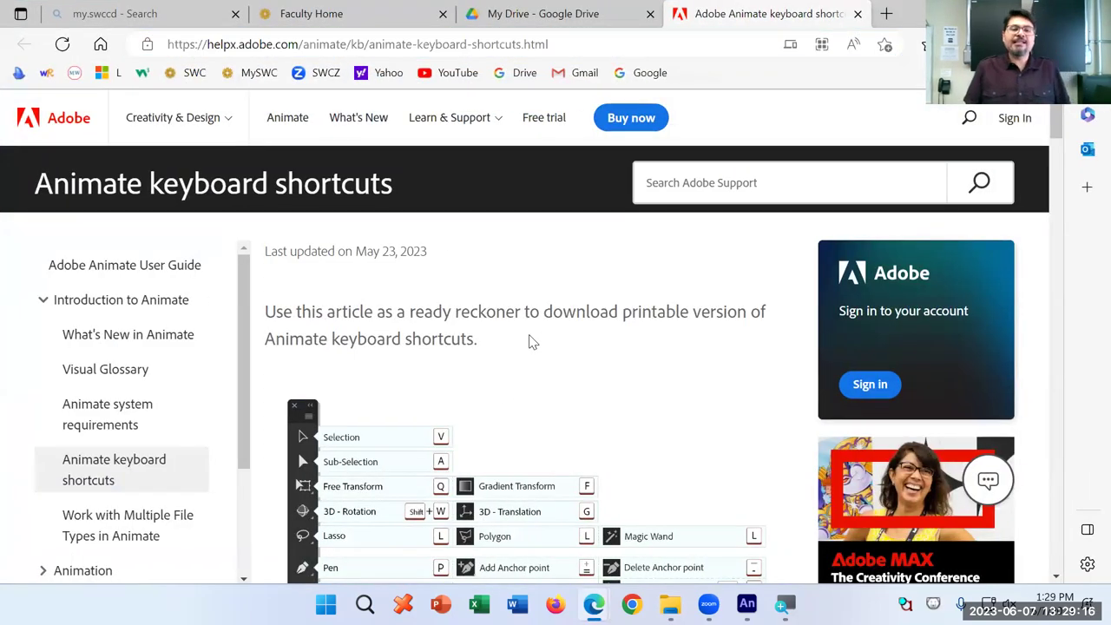
pyautogui.hotkey('alt', 'F4')
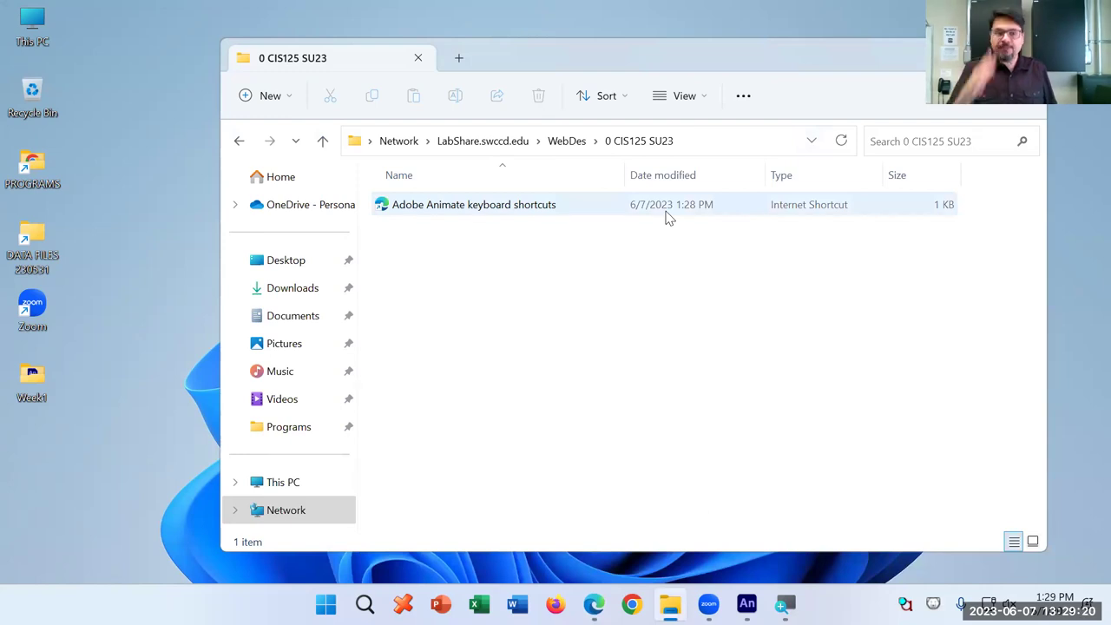
# Close the folder window and reopen 0 CIS125 SU23 from the desktop through DATA FILES 230531 and Web Design
pyautogui.hotkey('alt', 'F4')
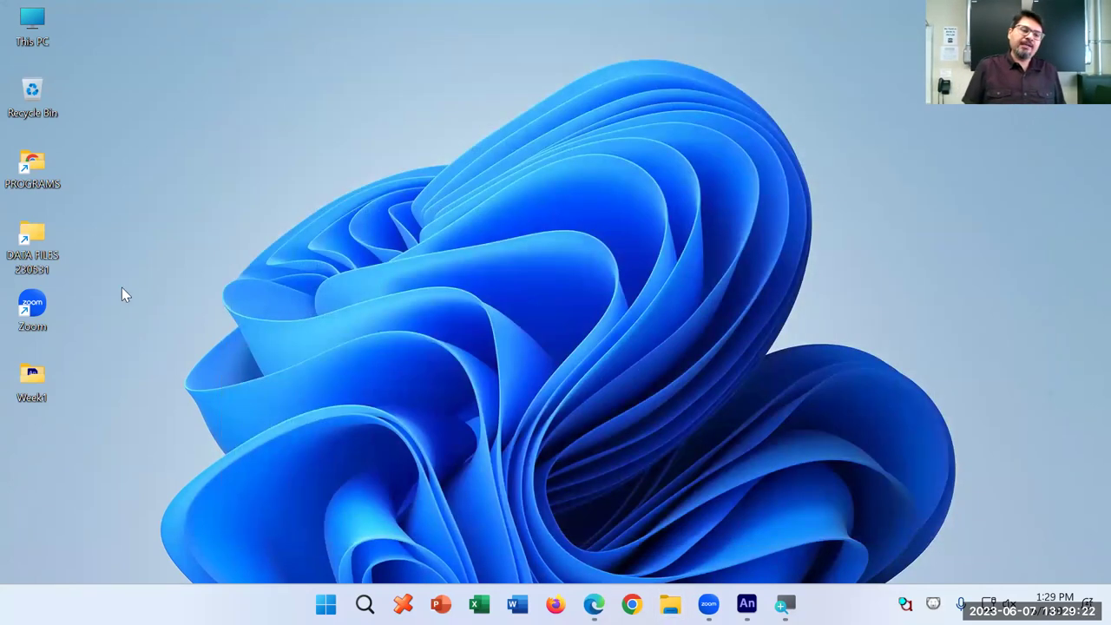
pyautogui.doubleClick(44, 239)
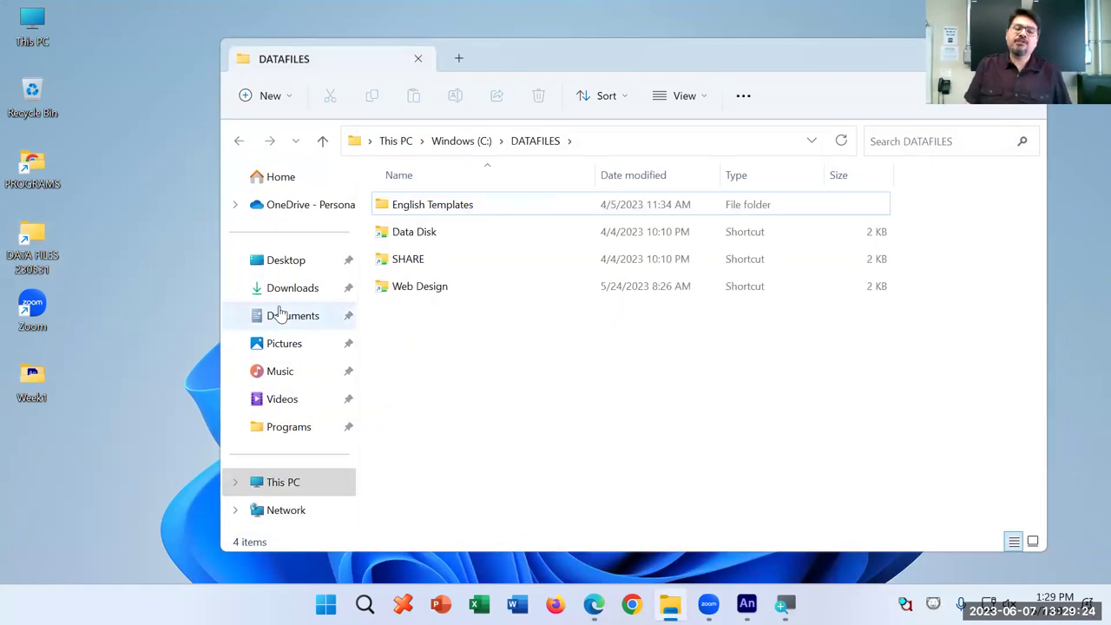
pyautogui.doubleClick(401, 291)
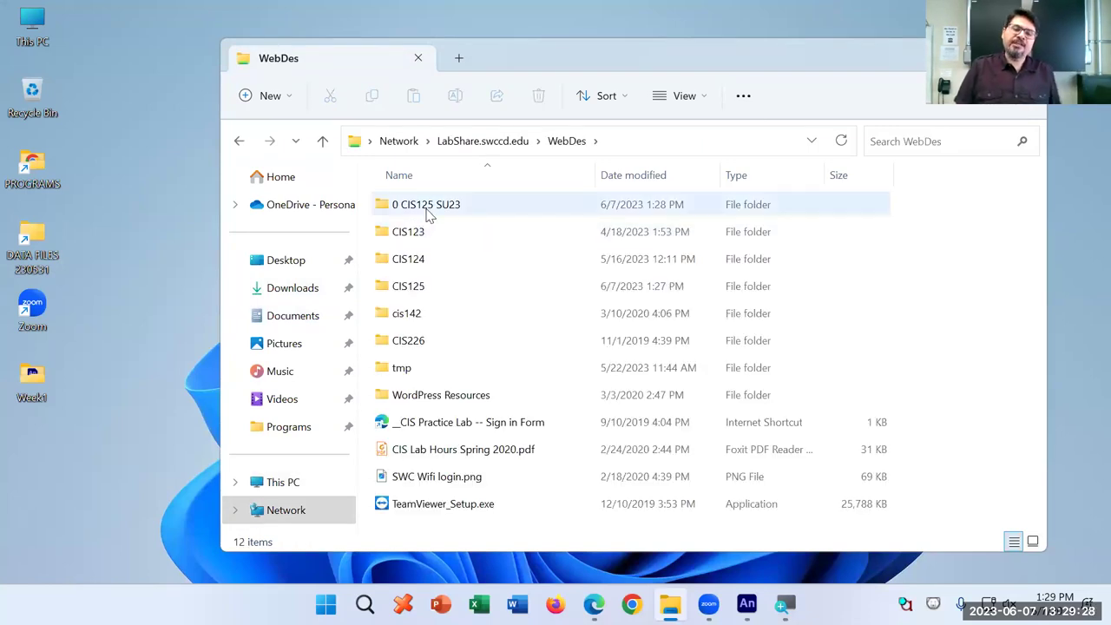
pyautogui.doubleClick(427, 213)
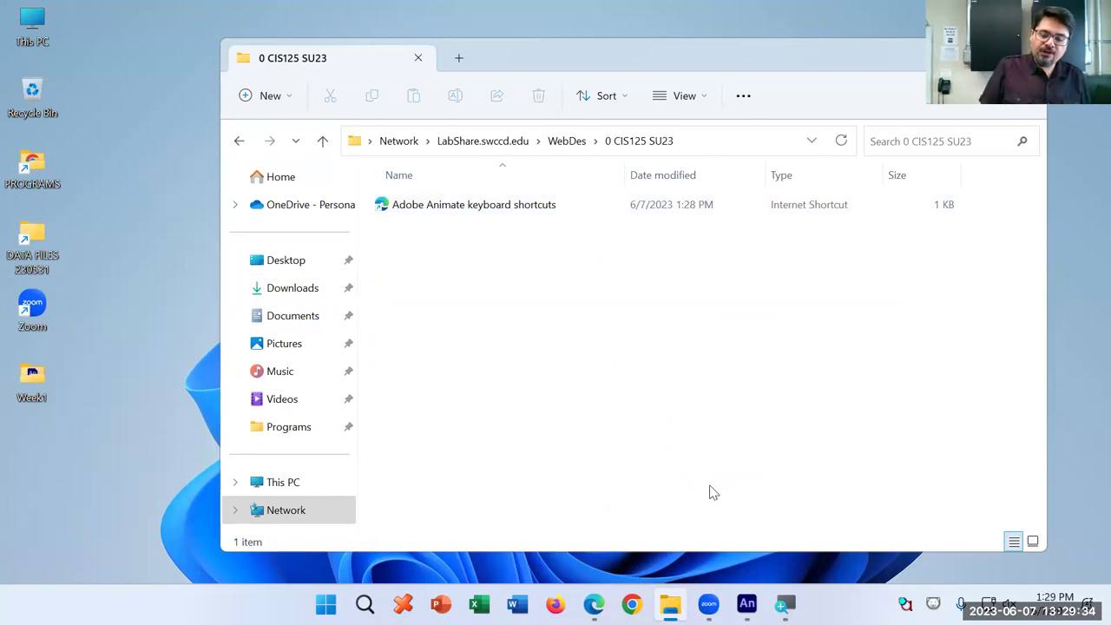
# Switch to the Animate keyboard shortcuts page in Edge and review its chart of tool shortcuts
pyautogui.moveTo(694, 593)
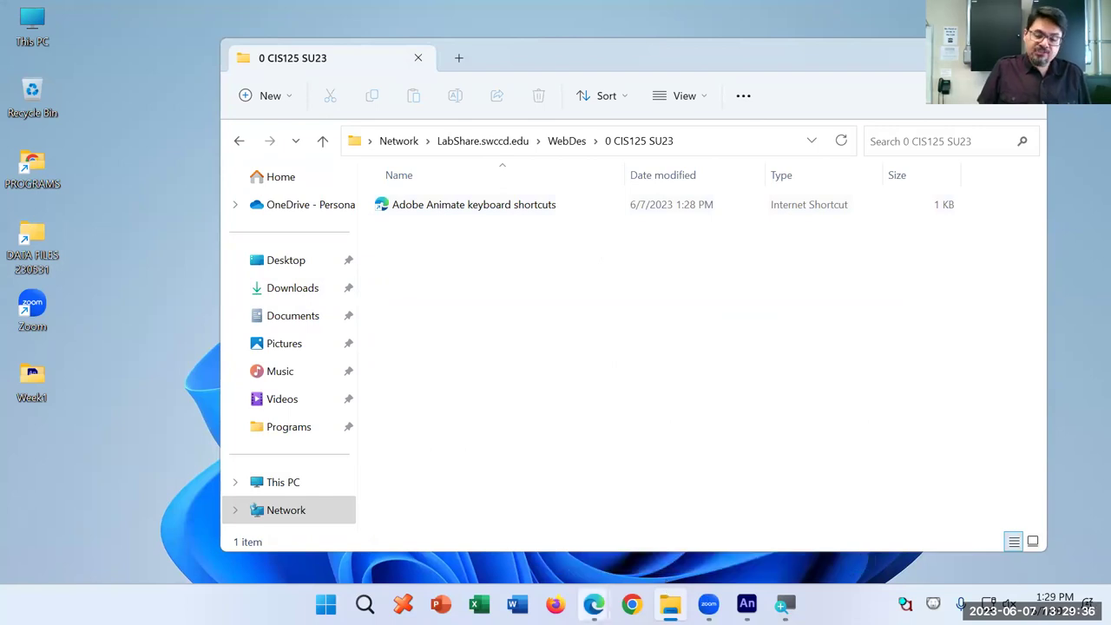
pyautogui.click(521, 543)
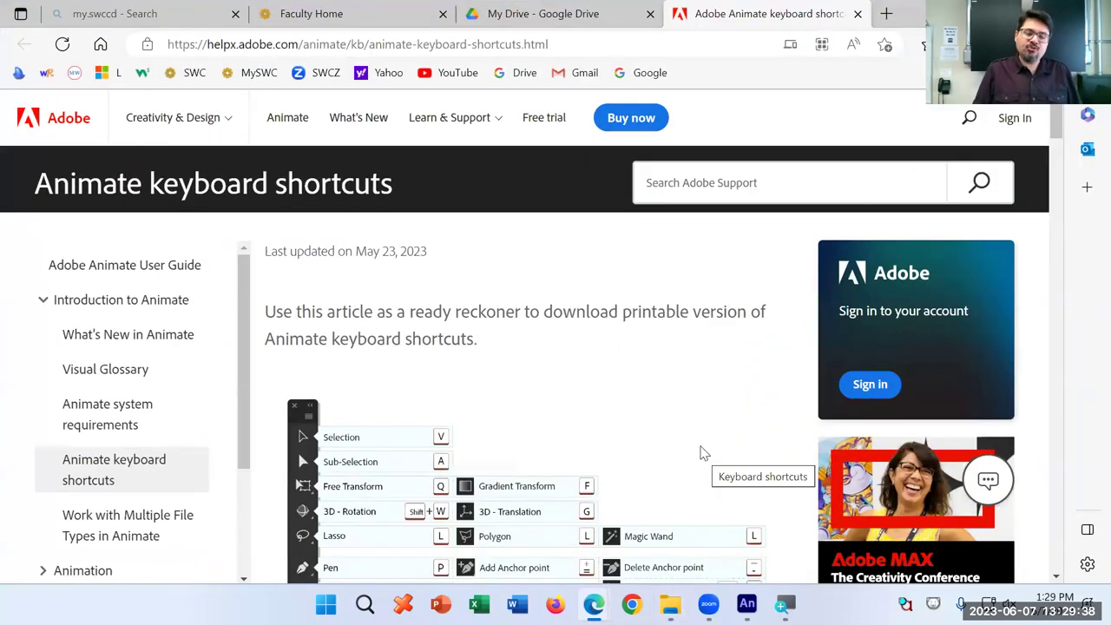
pyautogui.scroll(-3, 677, 469)
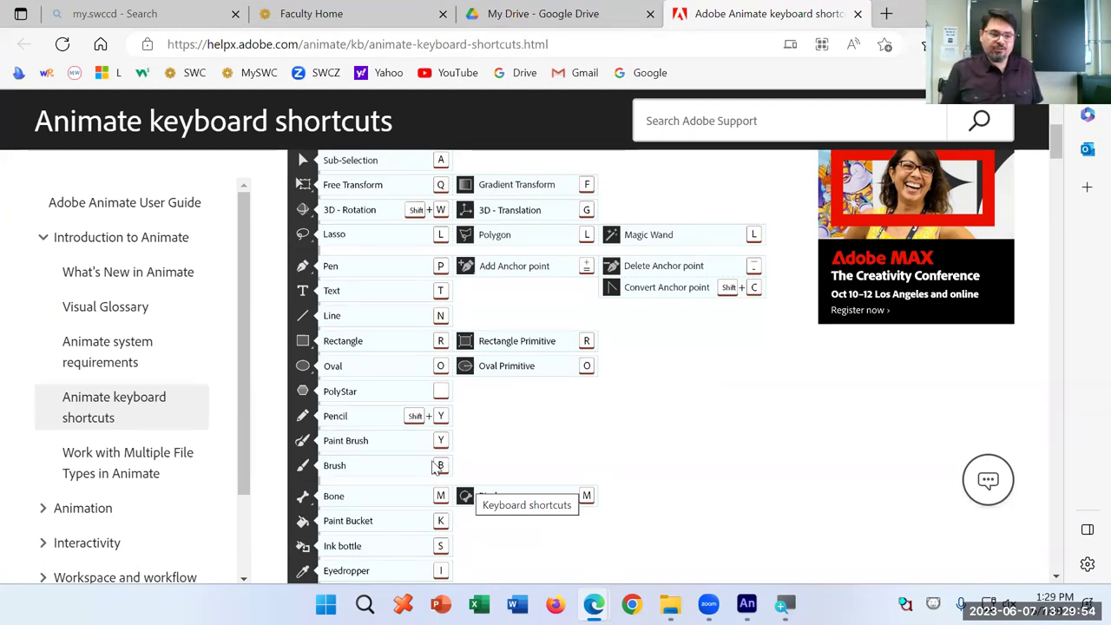
pyautogui.scroll(5, 434, 495)
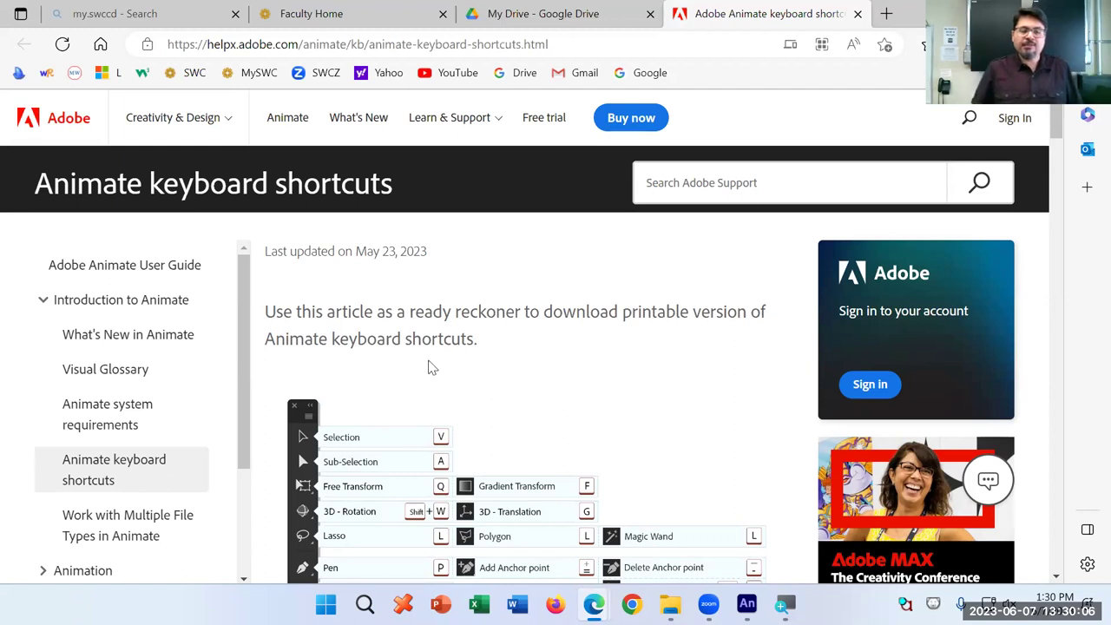
pyautogui.scroll(-2, 150, 290)
pyautogui.scroll(2, 149, 291)
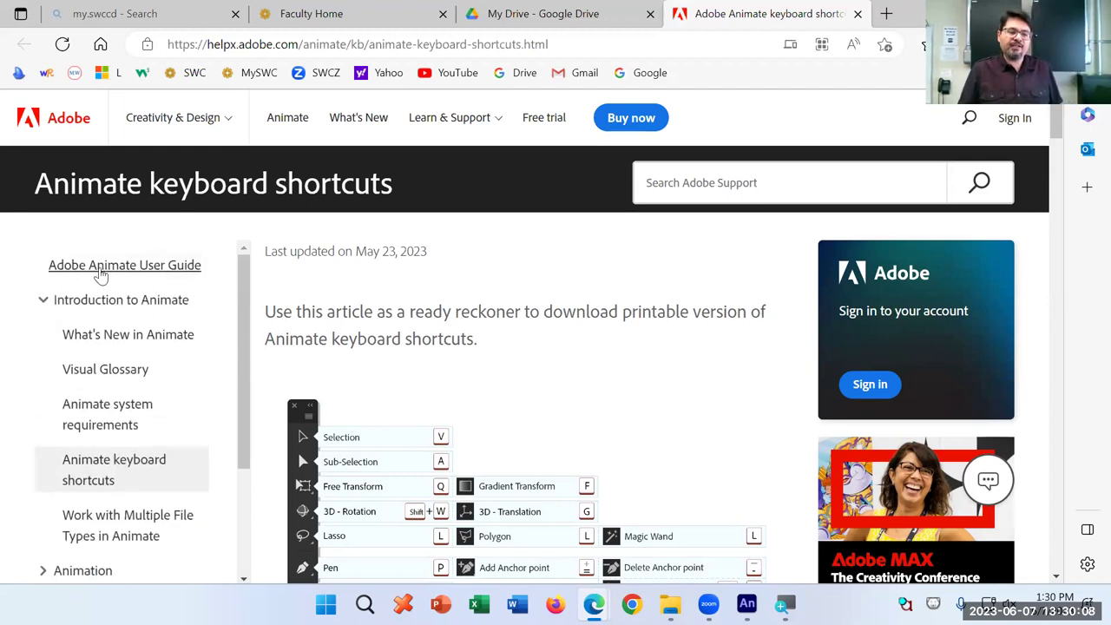
# Open the Adobe Animate User Guide and save a shortcut to its welcome page in the 0 CIS125 SU23 folder
pyautogui.click(101, 275)
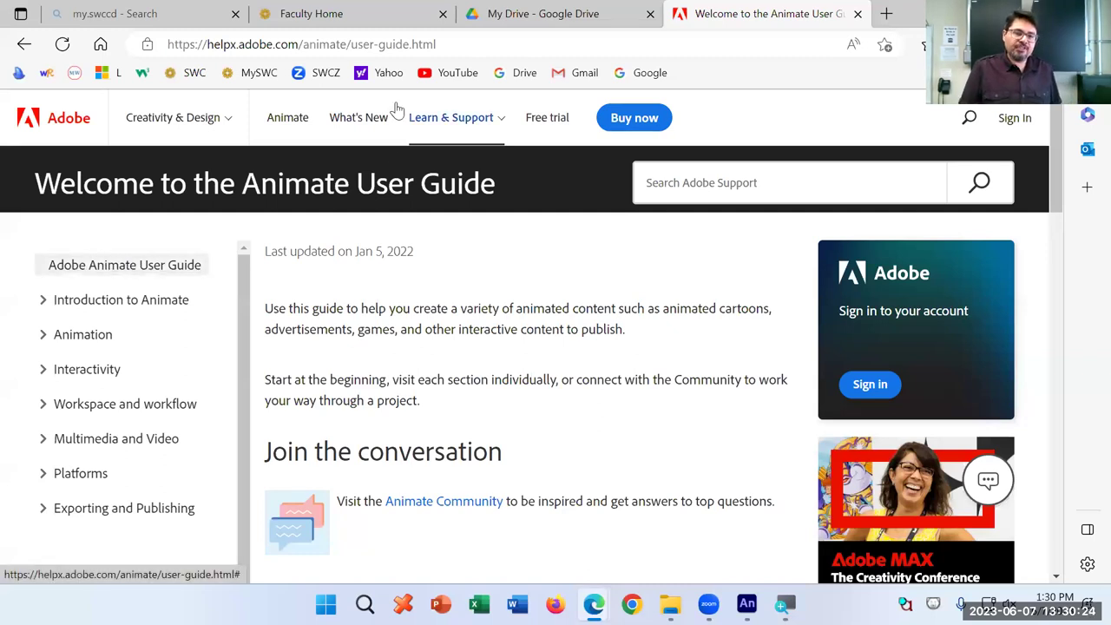
pyautogui.click(384, 44)
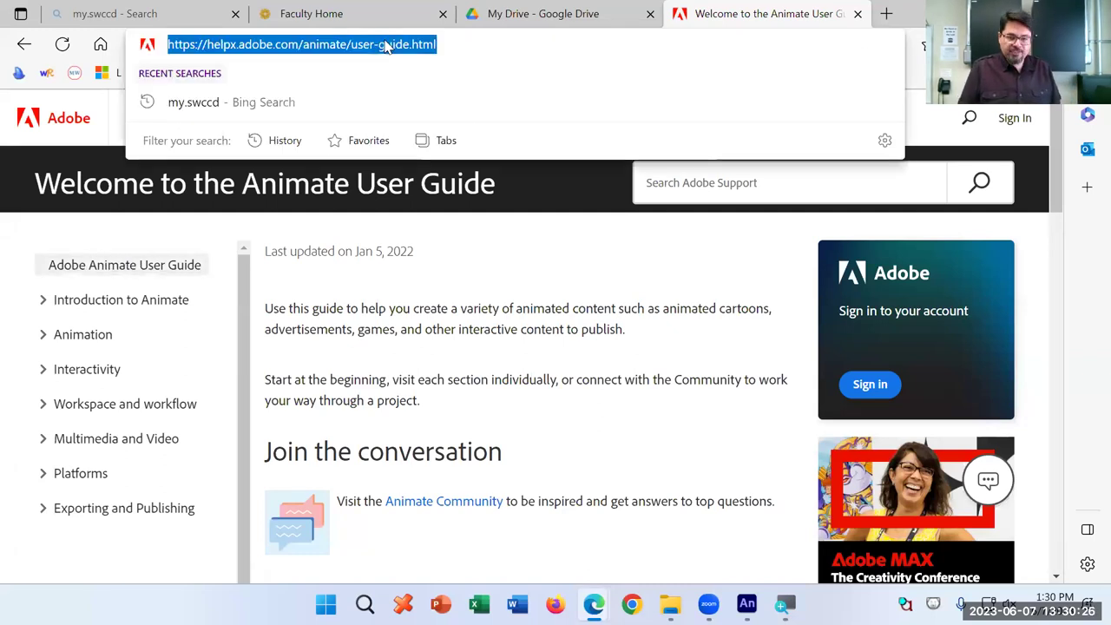
pyautogui.click(1011, 13)
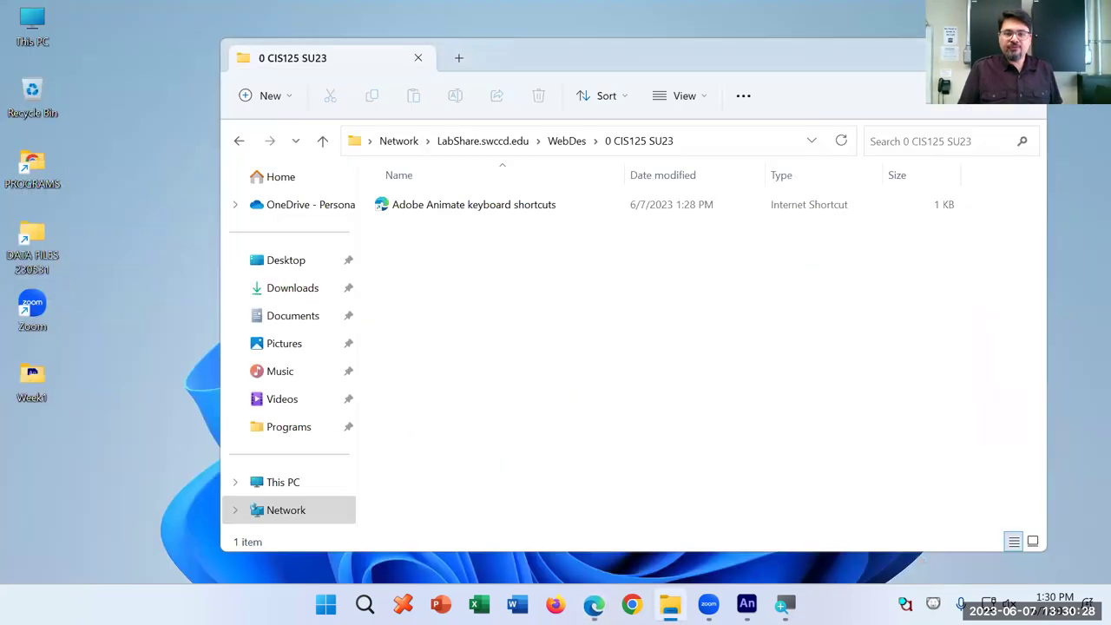
pyautogui.moveTo(594, 604)
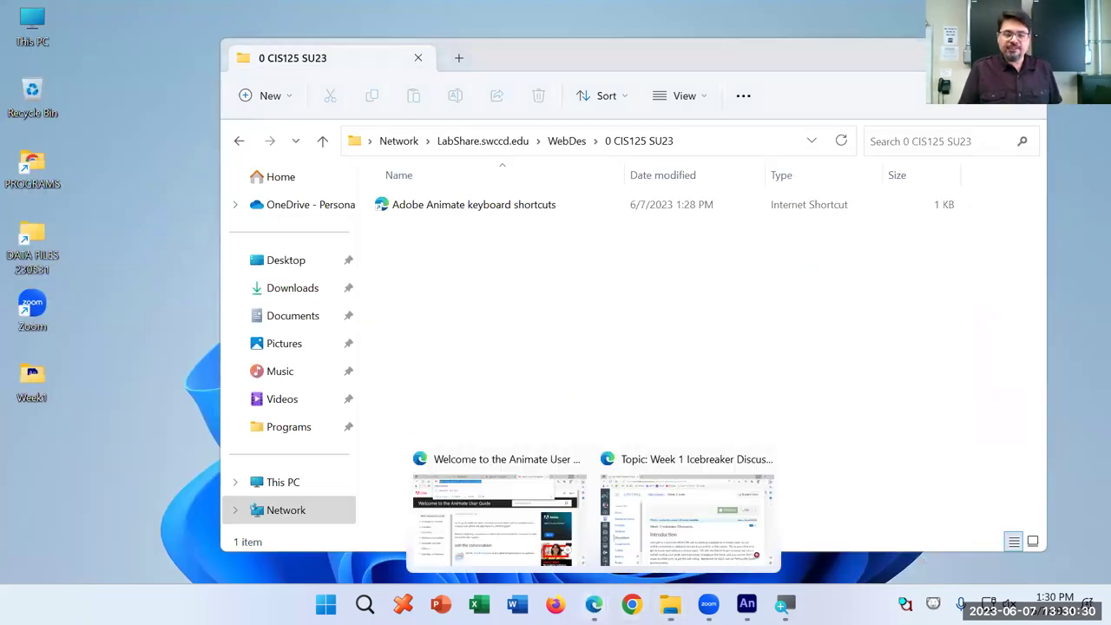
pyautogui.click(532, 560)
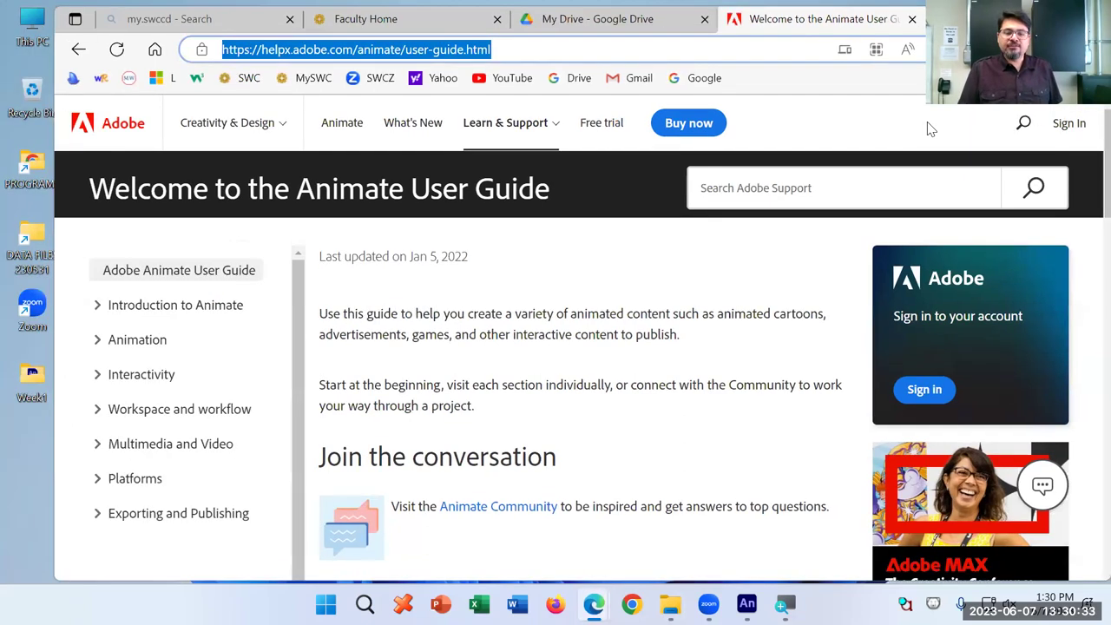
pyautogui.moveTo(937, 16); pyautogui.dragTo(948, 353)
pyautogui.moveTo(486, 388); pyautogui.dragTo(489, 257)
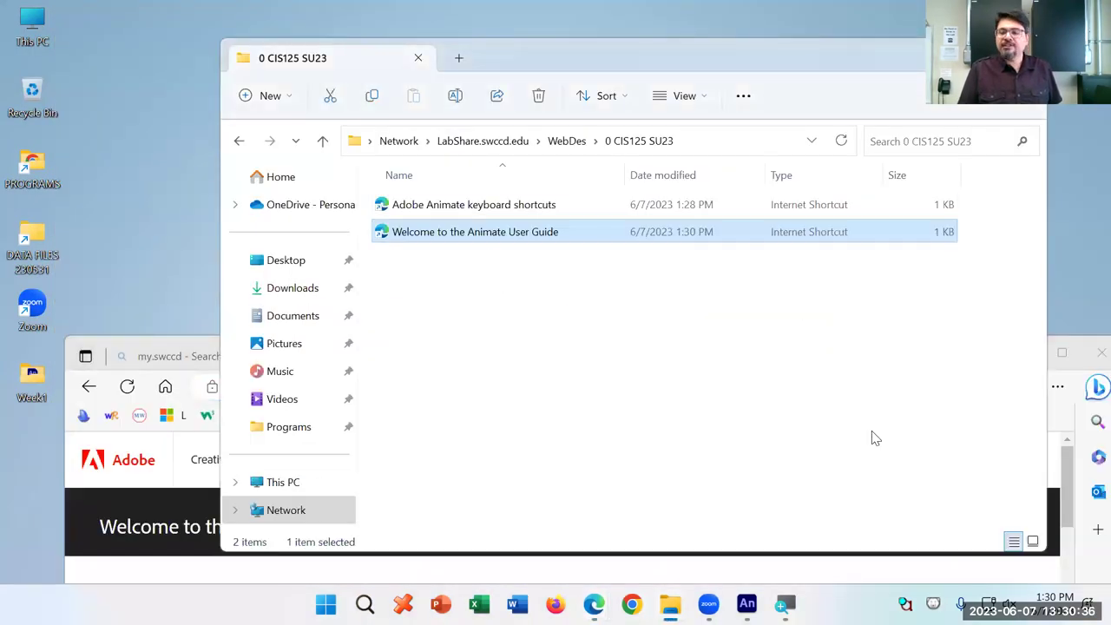
# Maximize the Edge window and expand the guide's Introduction to Animate section to view its topics
pyautogui.click(1061, 363)
pyautogui.click(1061, 360)
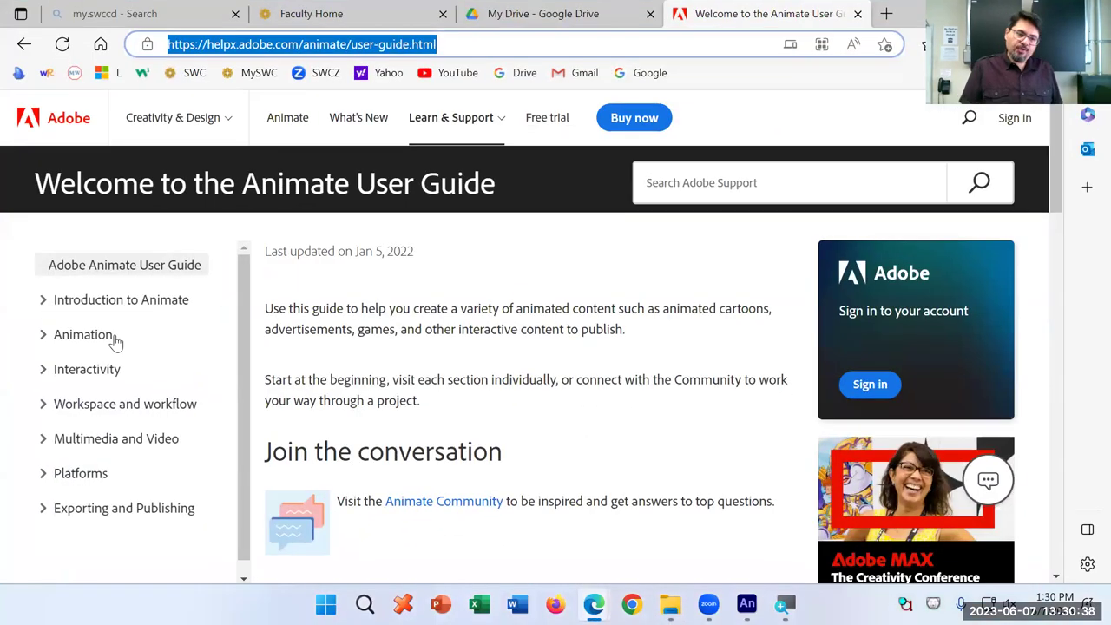
pyautogui.click(41, 313)
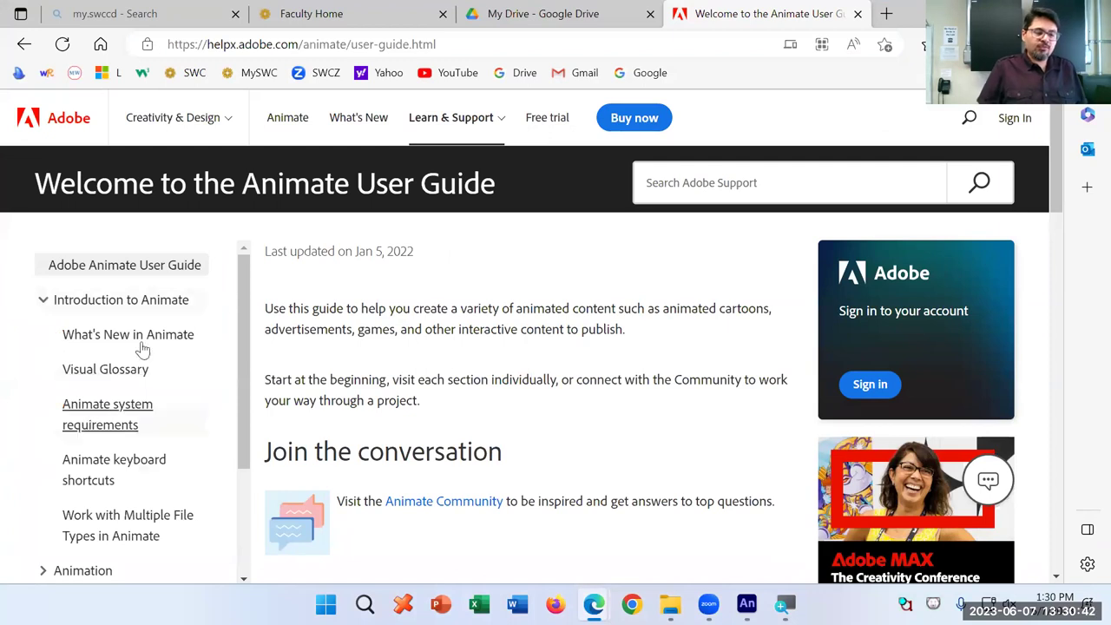
pyautogui.scroll(-2, 100, 447)
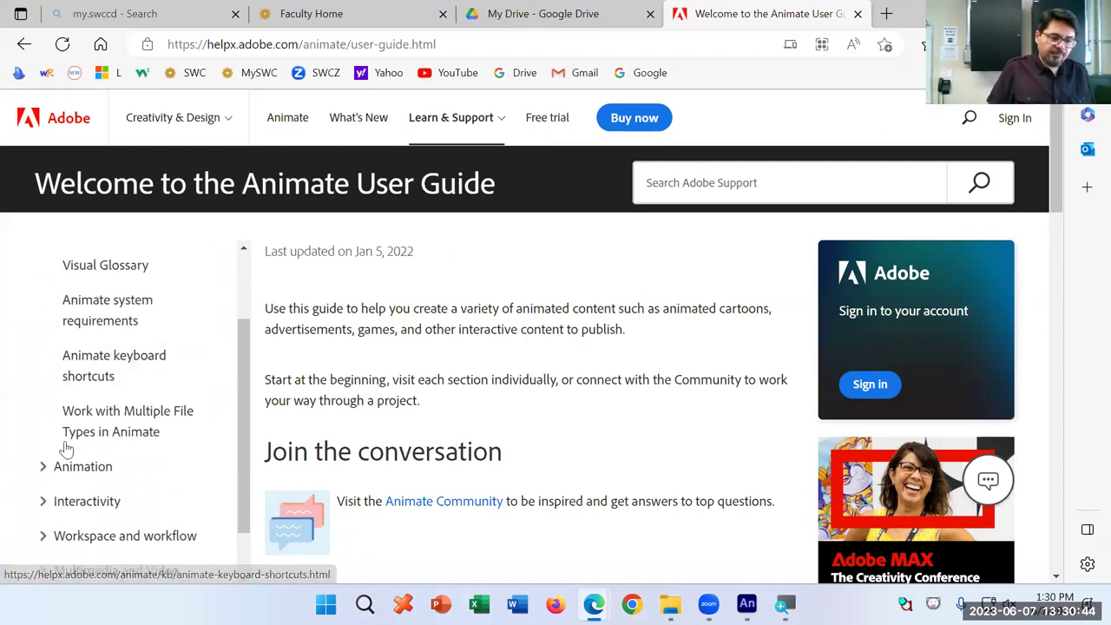
# Browse the topics under Animation and Multimedia and Video in the user guide, collapsing the expanded sections after viewing them
pyautogui.click(43, 469)
pyautogui.scroll(-4, 139, 460)
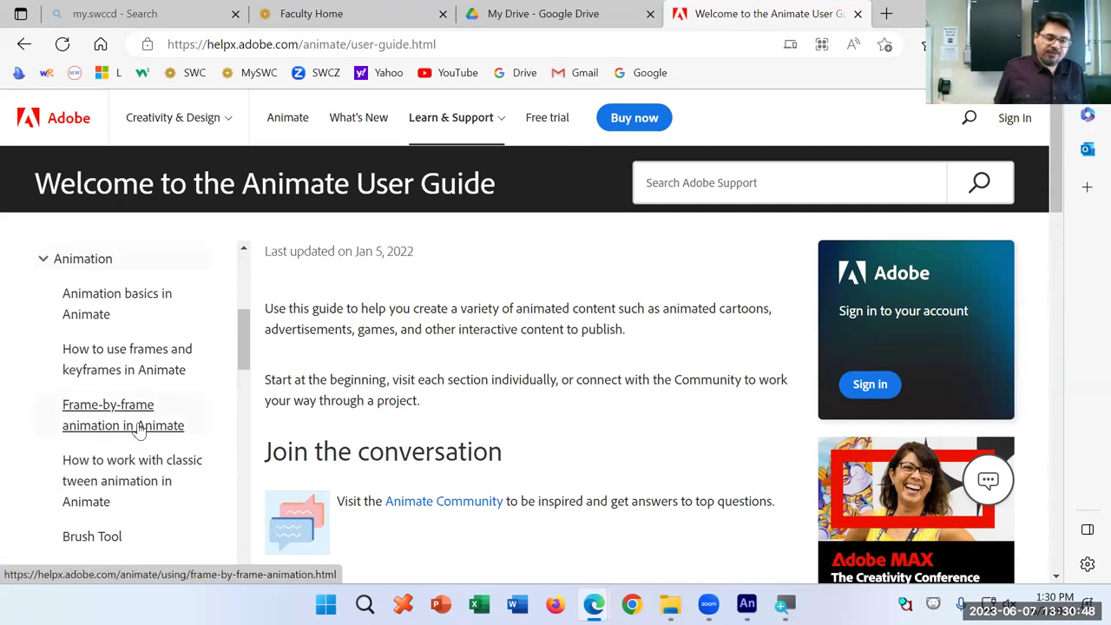
pyautogui.scroll(-1, 142, 429)
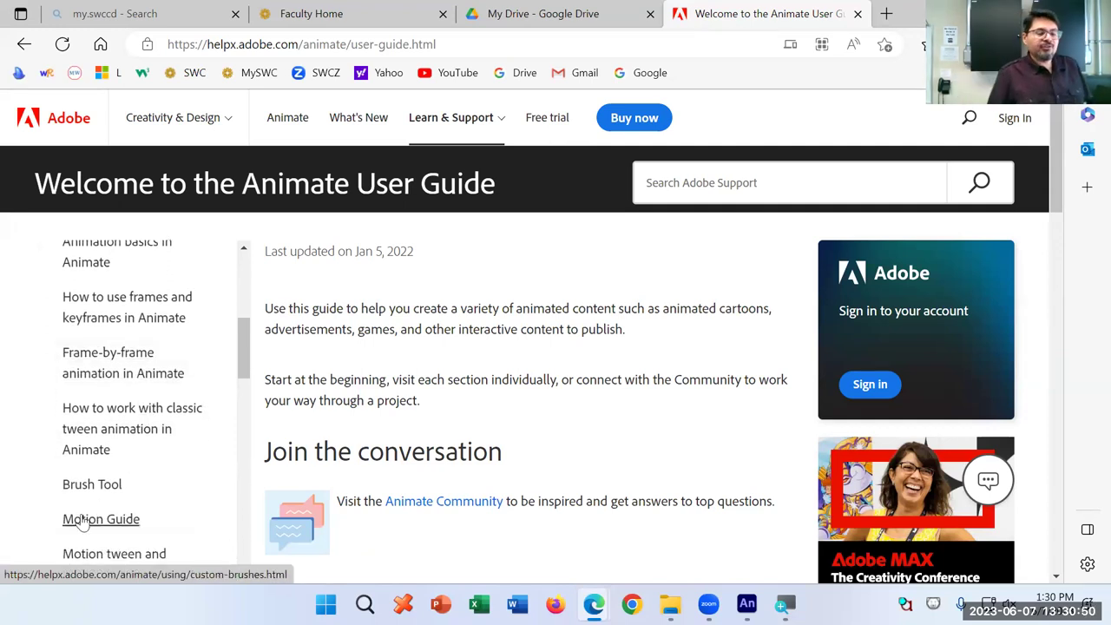
pyautogui.scroll(7, 241, 518)
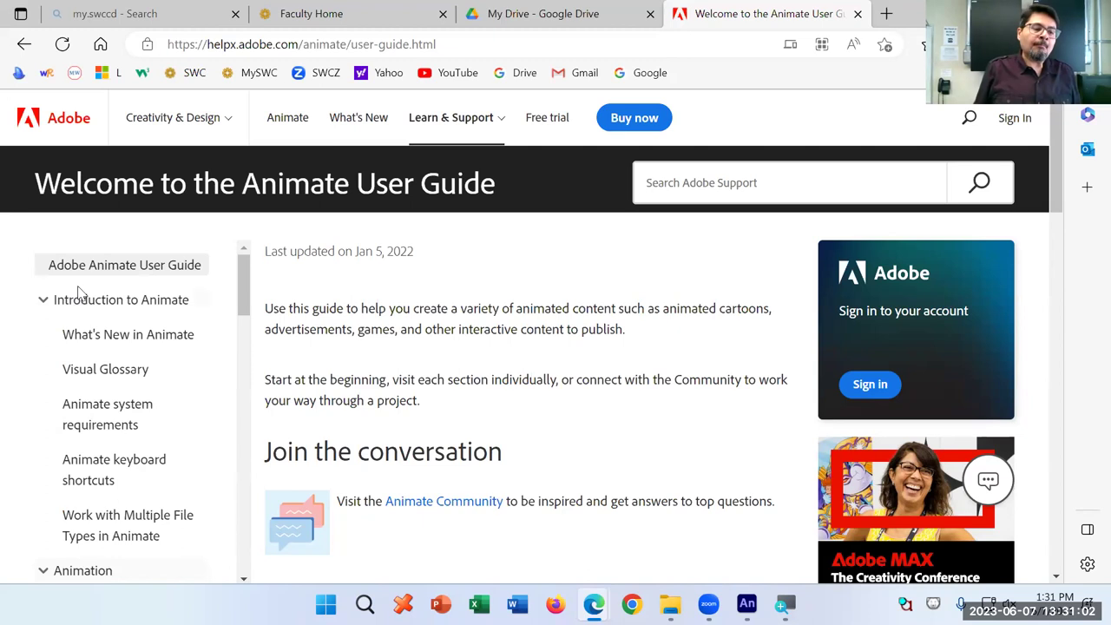
pyautogui.click(43, 300)
pyautogui.click(43, 334)
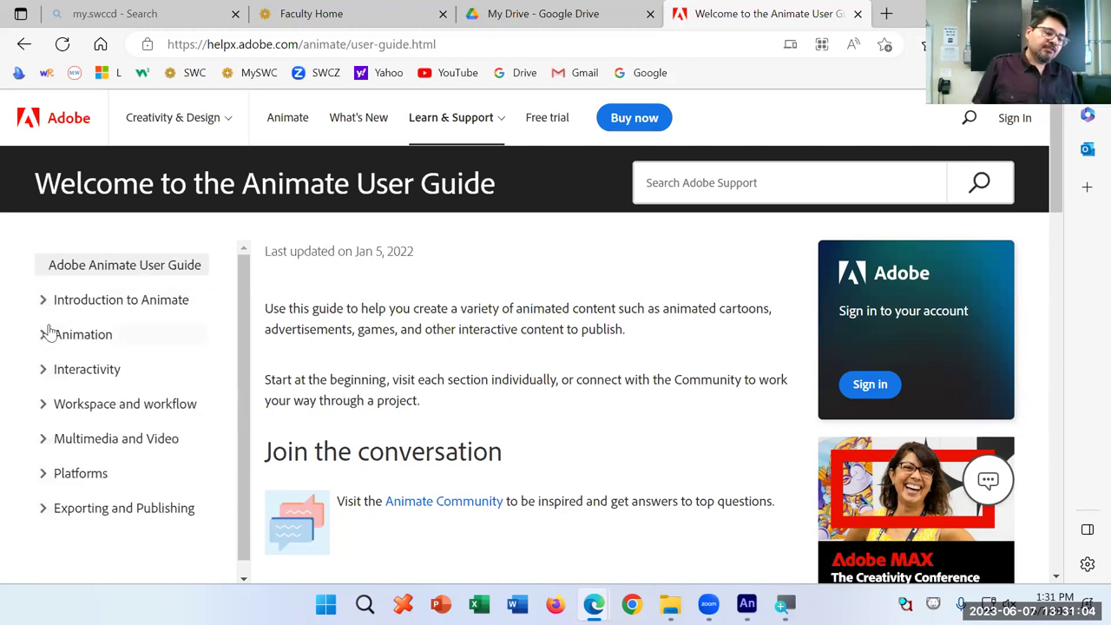
pyautogui.click(132, 440)
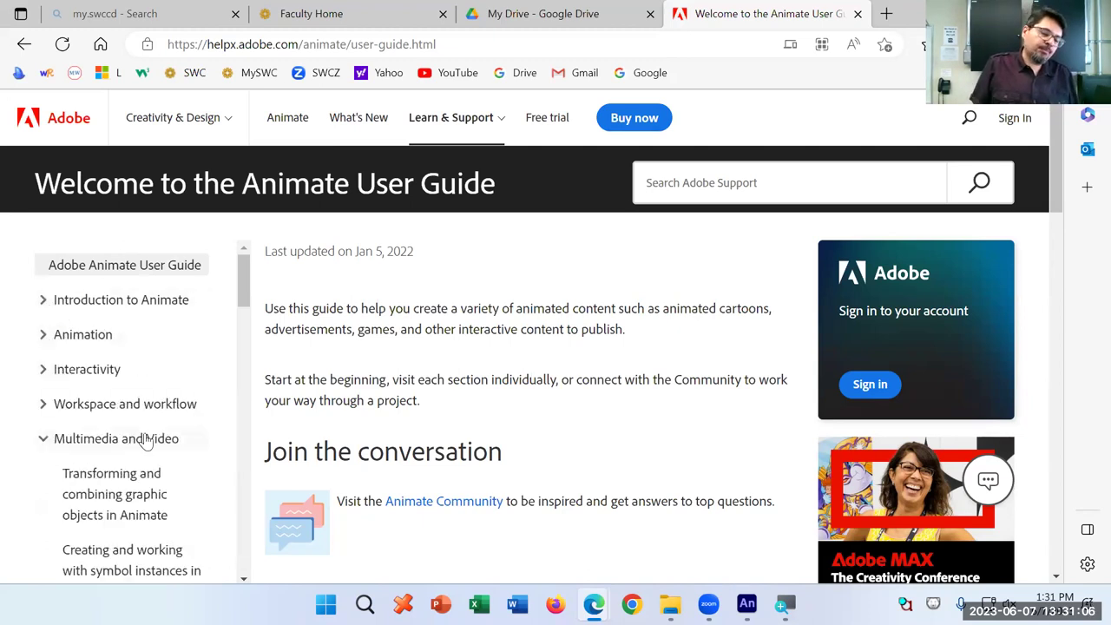
pyautogui.scroll(-2, 144, 439)
pyautogui.click(722, 184)
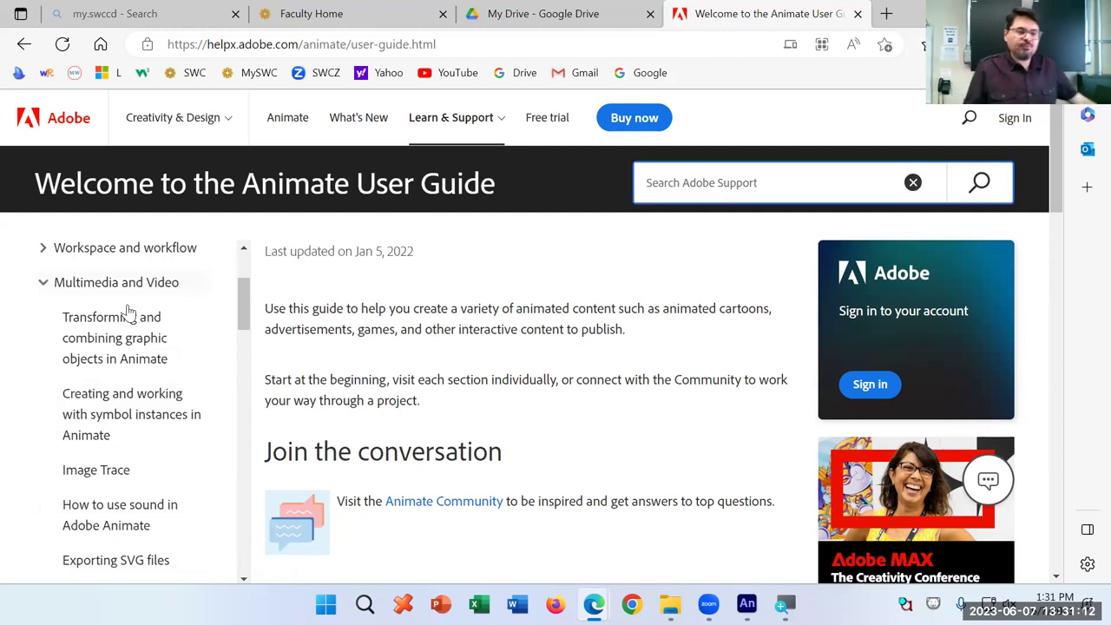
pyautogui.click(42, 285)
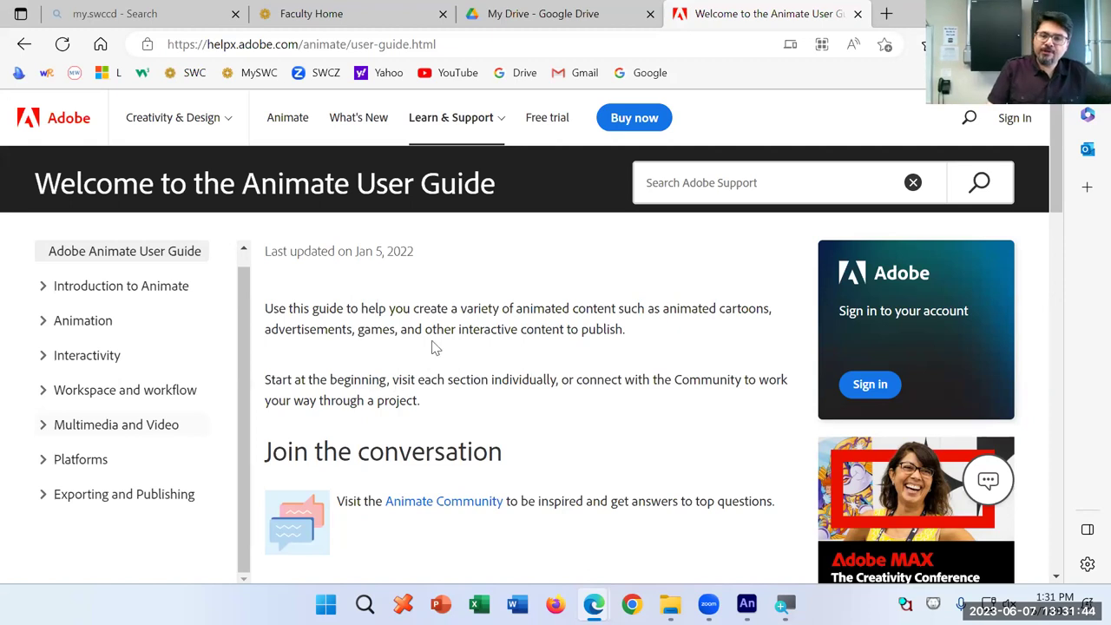
# Minimize Edge, switch to Adobe Animate and choose the Essentials workspace for the drawing
pyautogui.click(1012, 13)
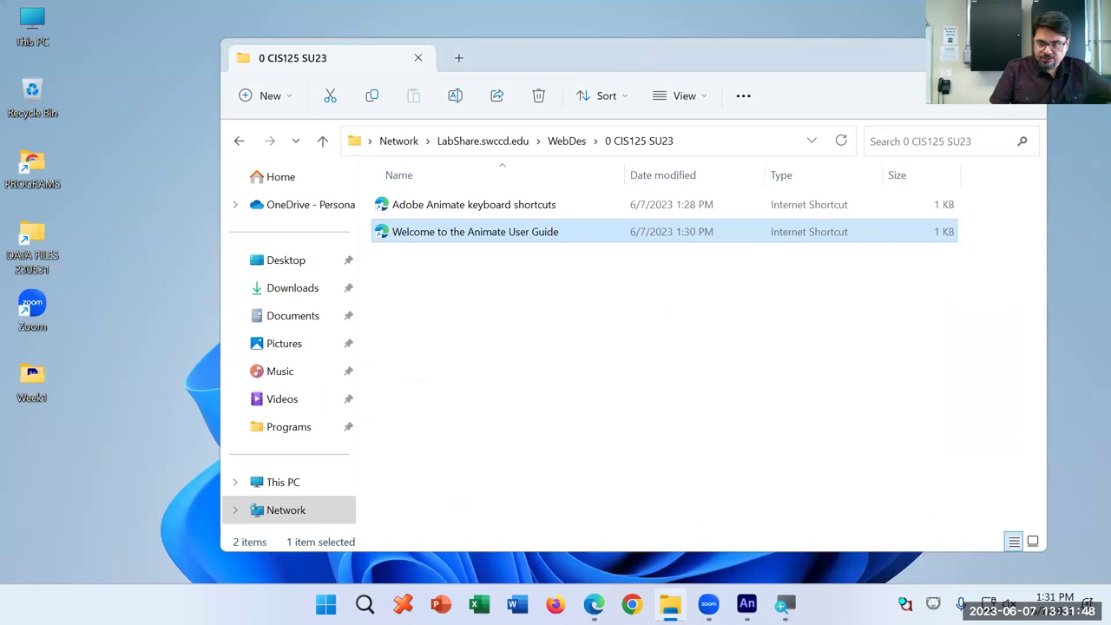
pyautogui.press('super+d')
pyautogui.click(747, 604)
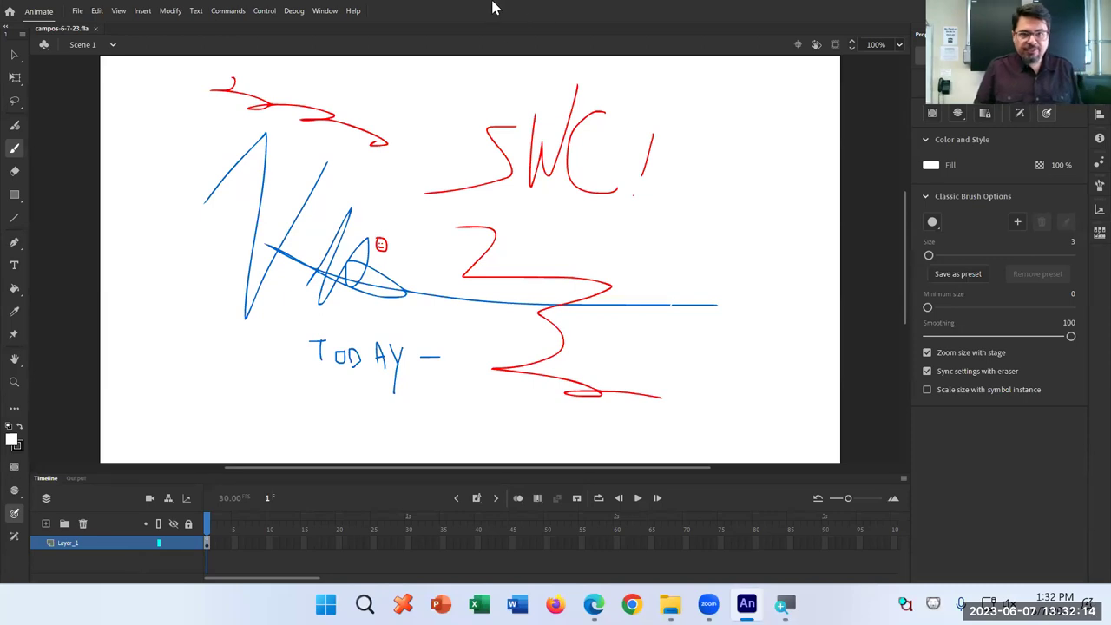
pyautogui.click(324, 13)
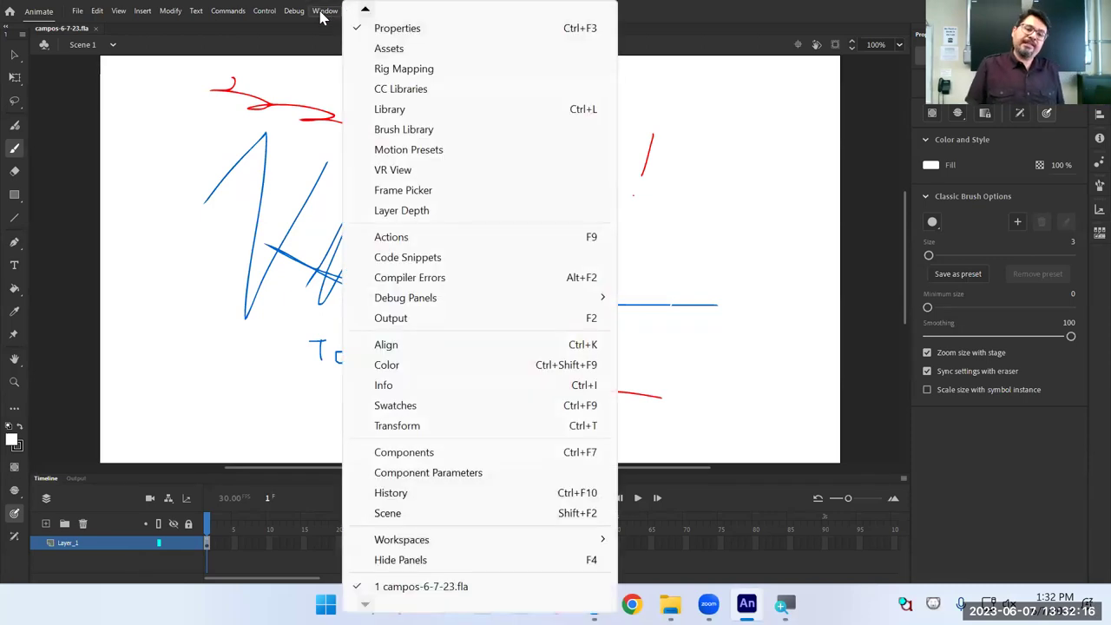
pyautogui.moveTo(466, 542)
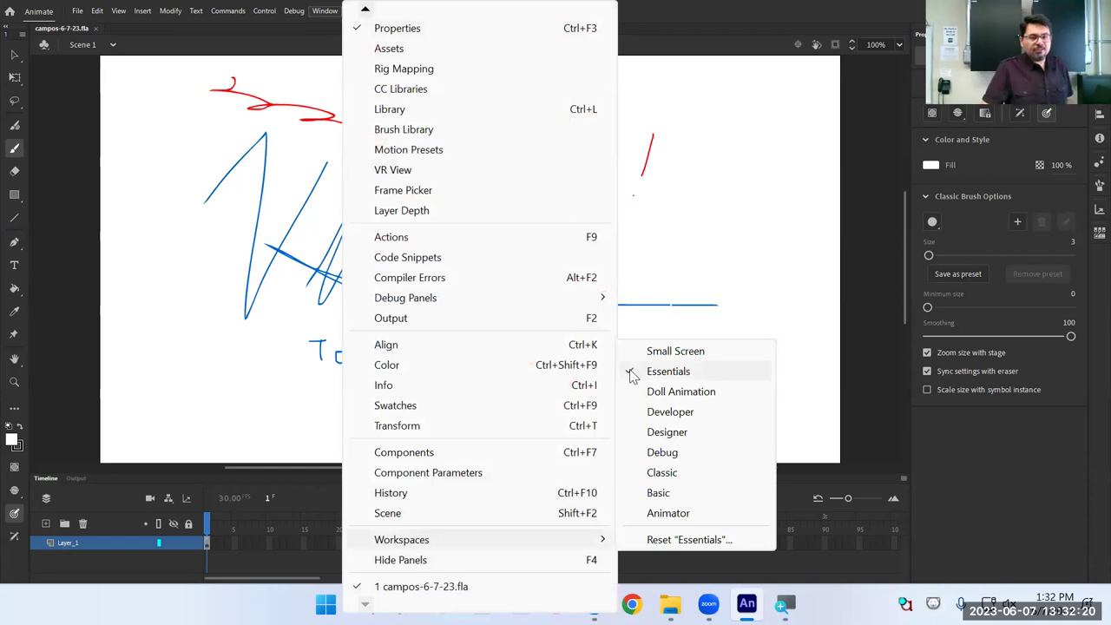
pyautogui.click(668, 371)
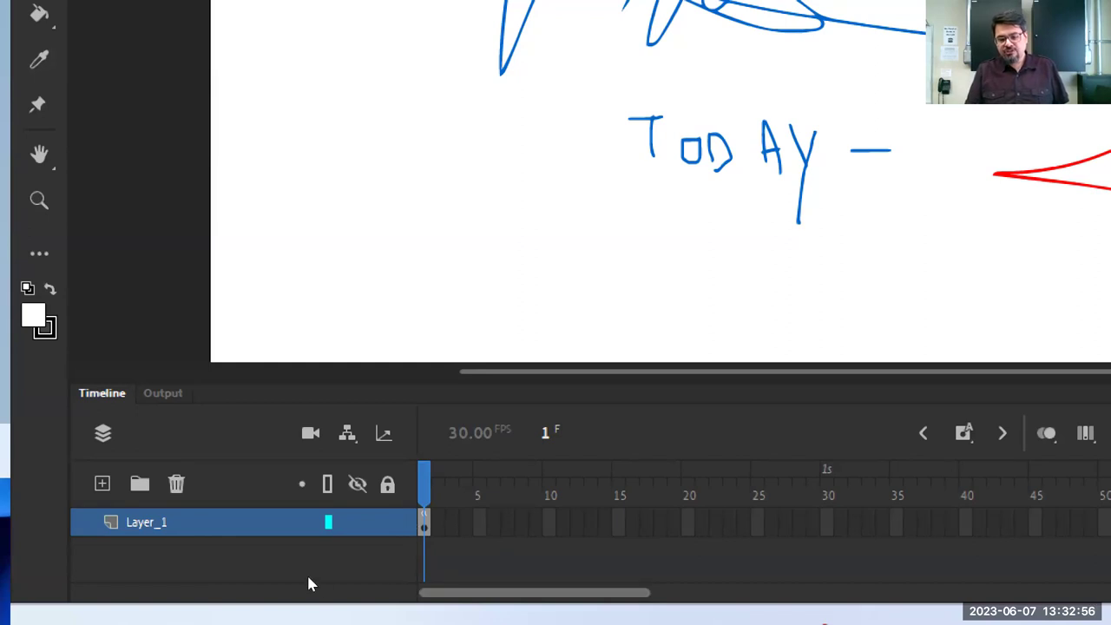
# Swap the fill and stroke colours and brush a small black stick figure to the left of the word TODAY on frame 1
pyautogui.hscroll(5, 313, 583)
pyautogui.hscroll(1, 346, 584)
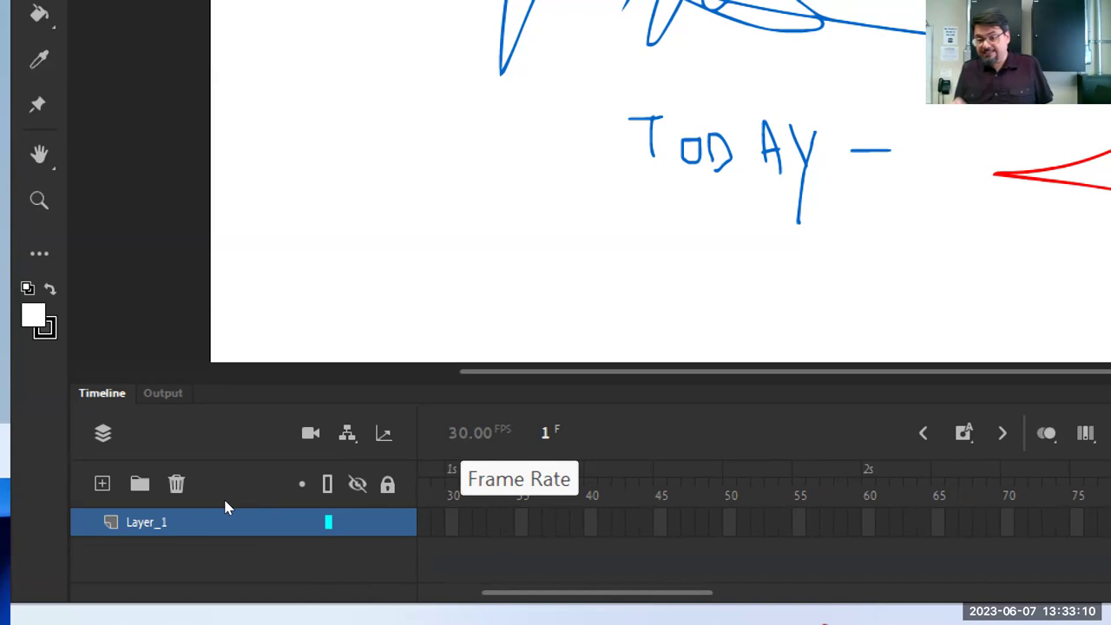
pyautogui.hscroll(-5, 227, 574)
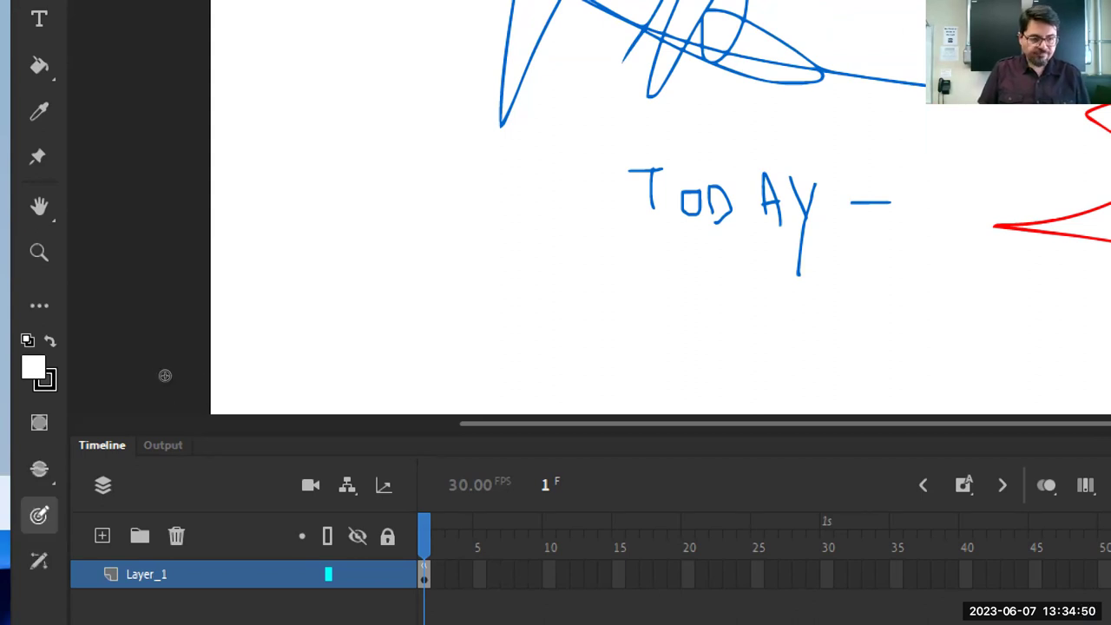
pyautogui.press('x')
pyautogui.moveTo(356, 231)
pyautogui.mouseDown()
pyautogui.moveTo(334, 260)
pyautogui.moveTo(360, 226)
pyautogui.moveTo(352, 322)
pyautogui.moveTo(372, 344)
pyautogui.moveTo(325, 344)
pyautogui.mouseUp()
pyautogui.moveTo(330, 279); pyautogui.dragTo(412, 292)
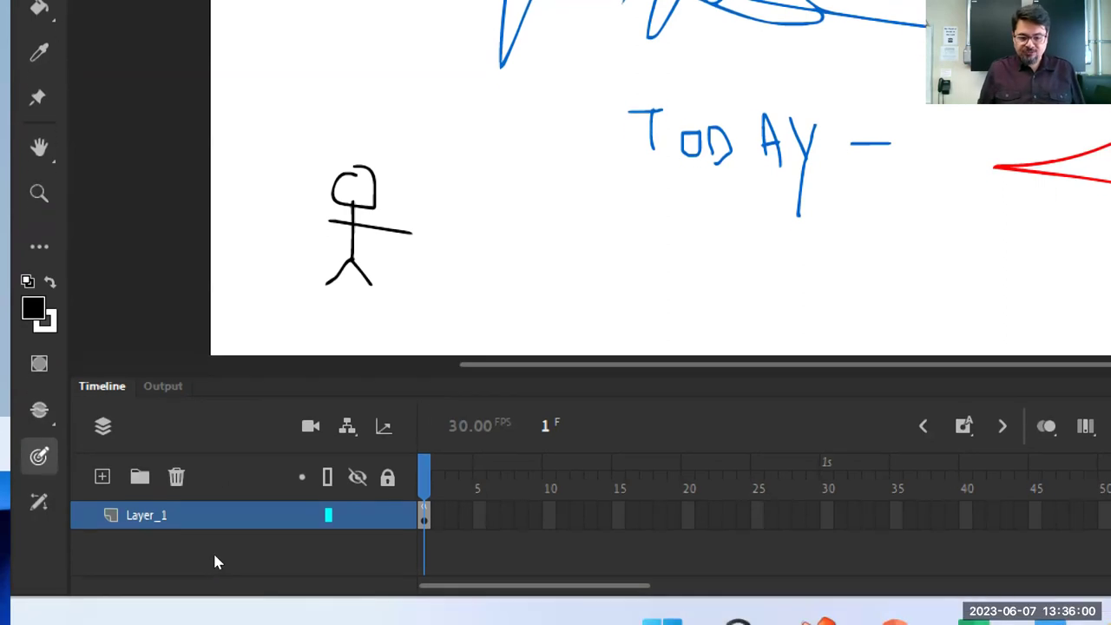
# Insert a blank keyframe at frame 2 of Layer_1 and step between frames 1 and 2 to compare them
pyautogui.press('F5')
pyautogui.hotkey('shift', 'F10')
pyautogui.press('Up')
pyautogui.press('Up')
pyautogui.press('Up')
pyautogui.press('Up')
pyautogui.press('Up')
pyautogui.press('Up')
pyautogui.press('Up')
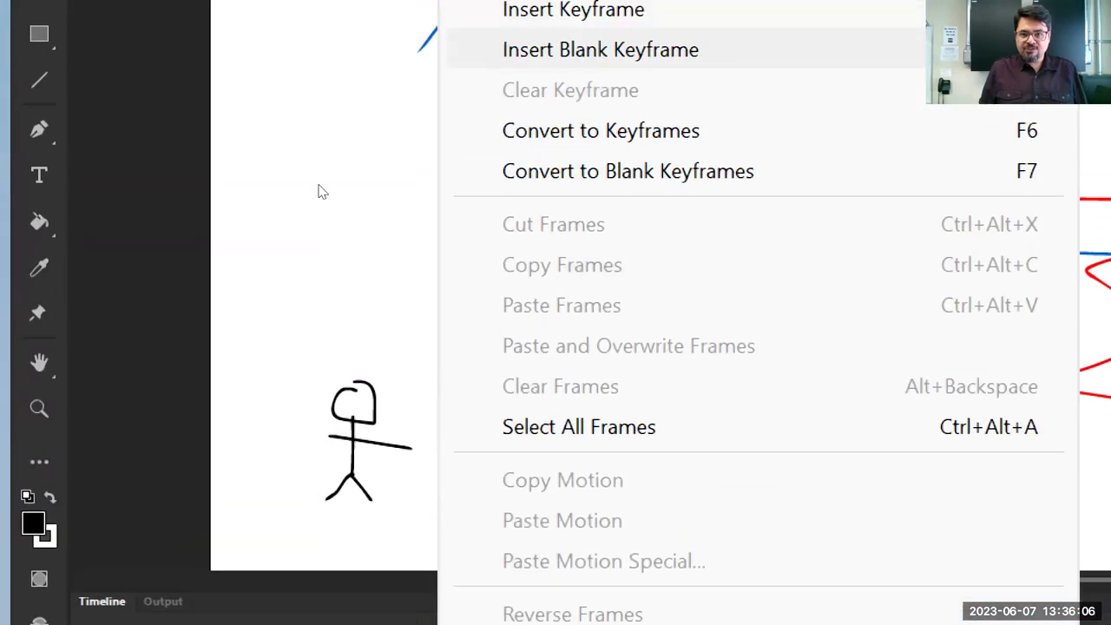
pyautogui.press('Down')
pyautogui.press('Down')
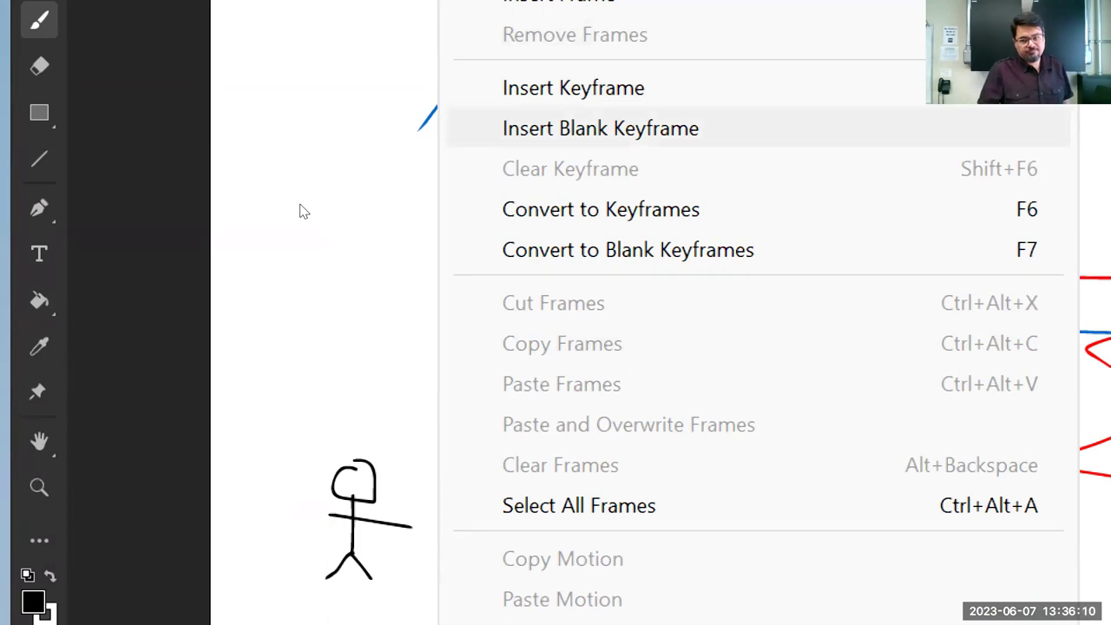
pyautogui.press('Return')
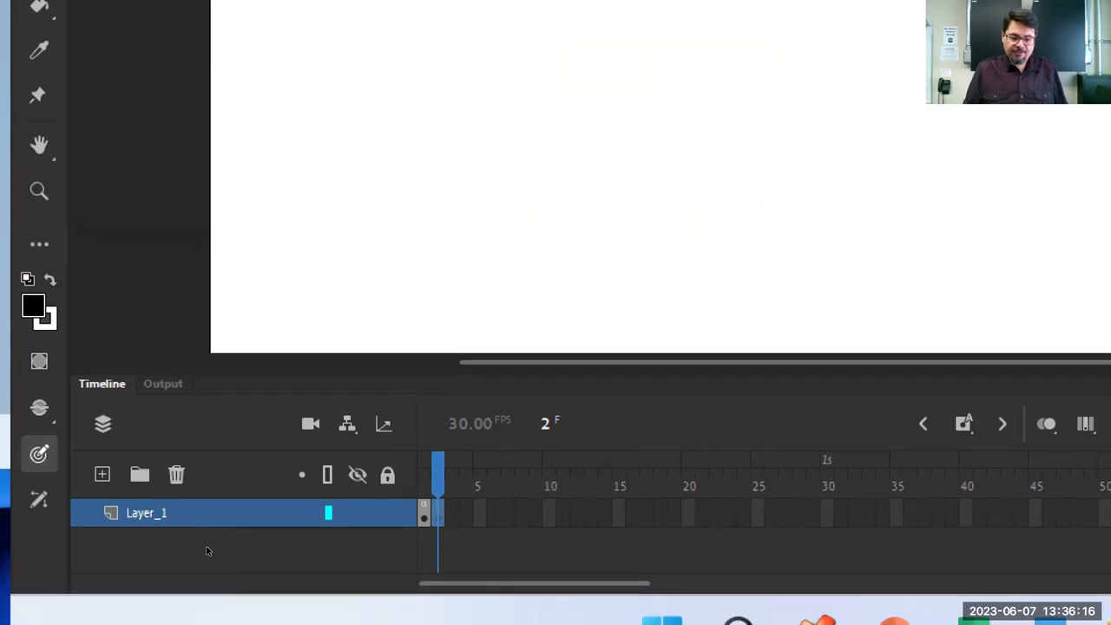
pyautogui.press(',')
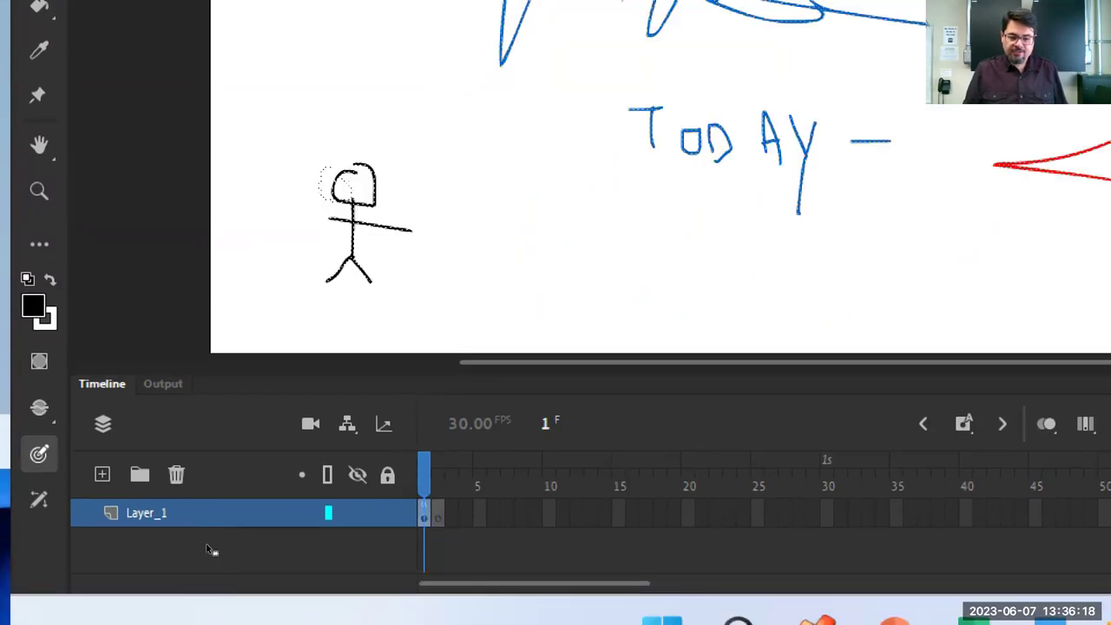
pyautogui.press('.')
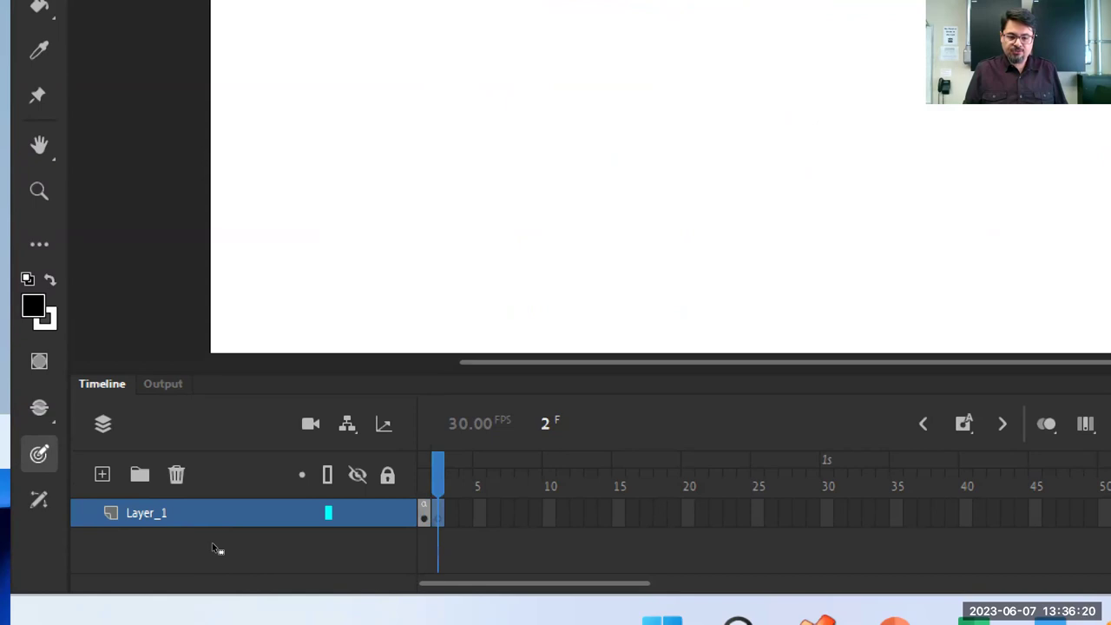
# Insert blank keyframes at frames 3 and 4 of Layer_1
pyautogui.press('F7')
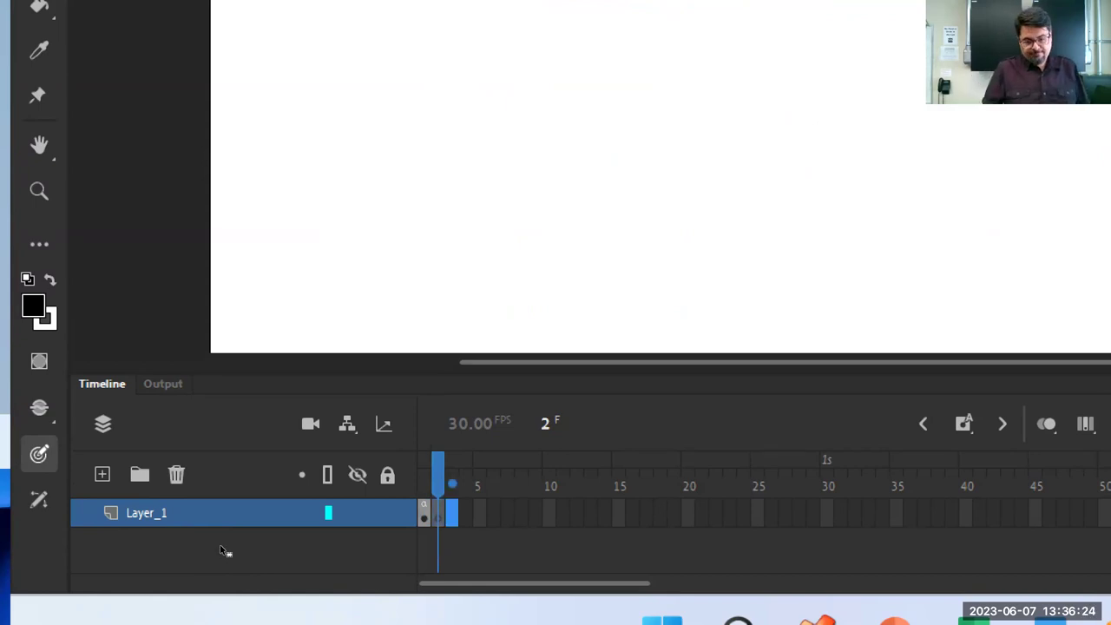
pyautogui.hotkey('shift', 'F10')
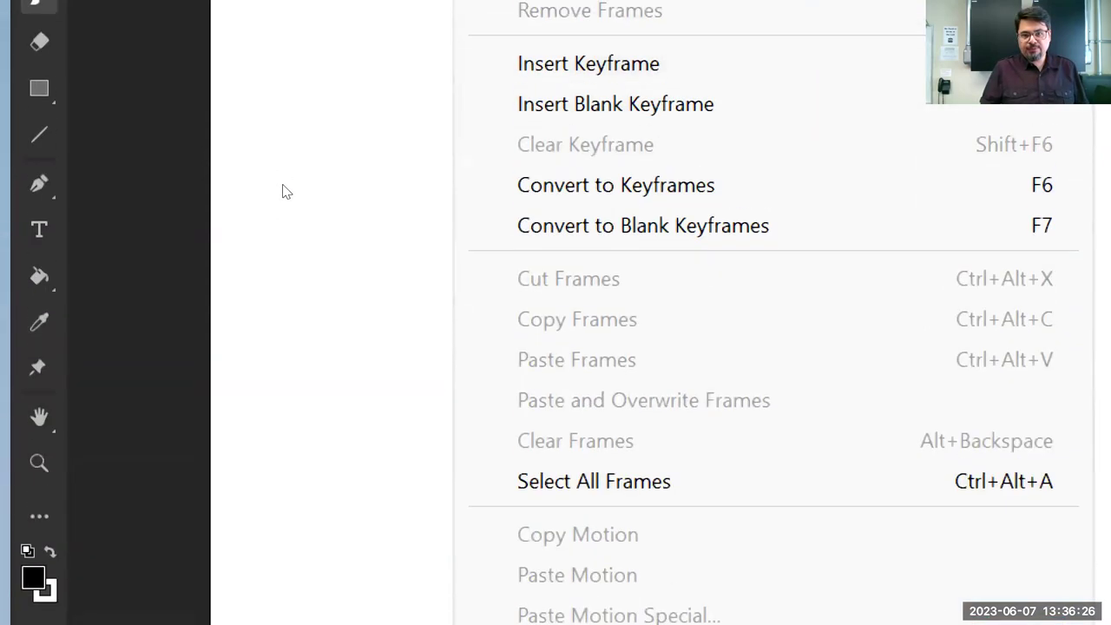
pyautogui.press('Return')
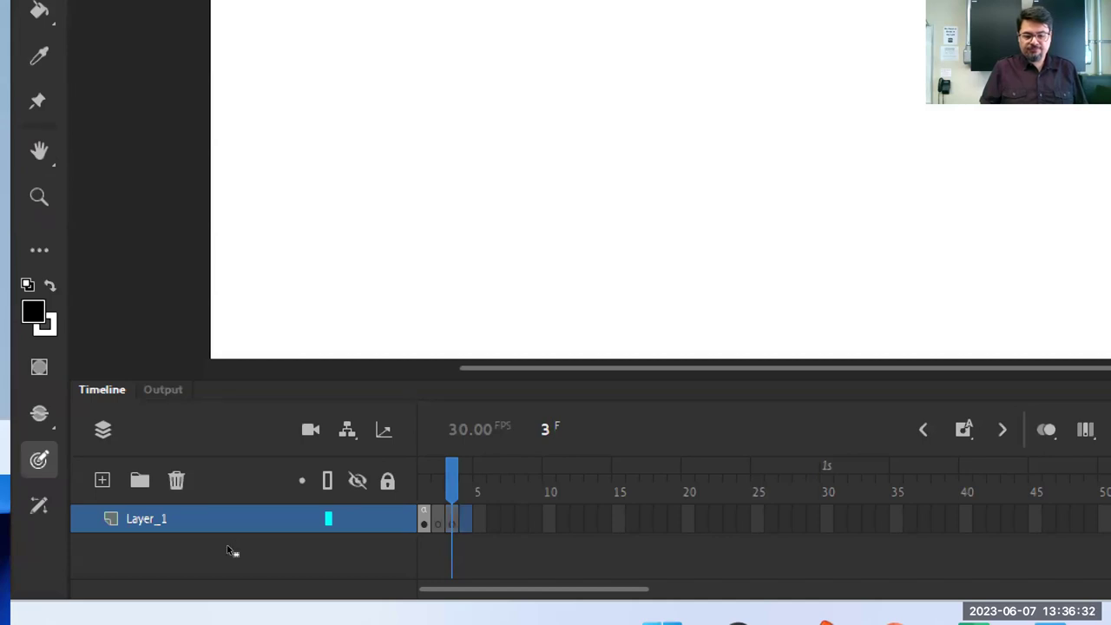
pyautogui.hotkey('shift', 'F10')
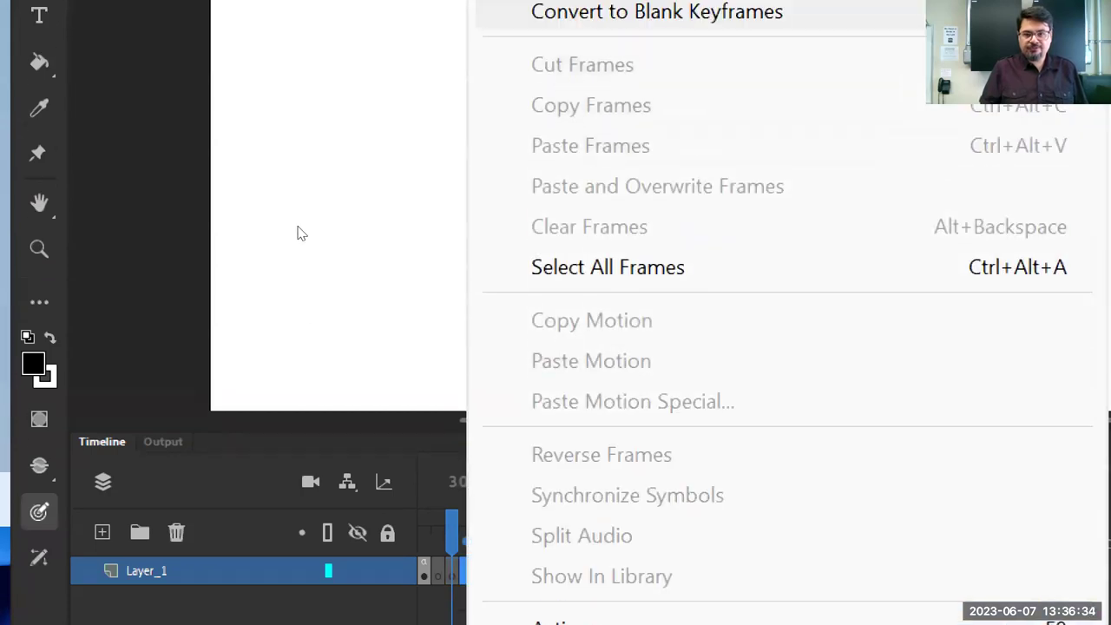
pyautogui.press('Up')
pyautogui.press('Down')
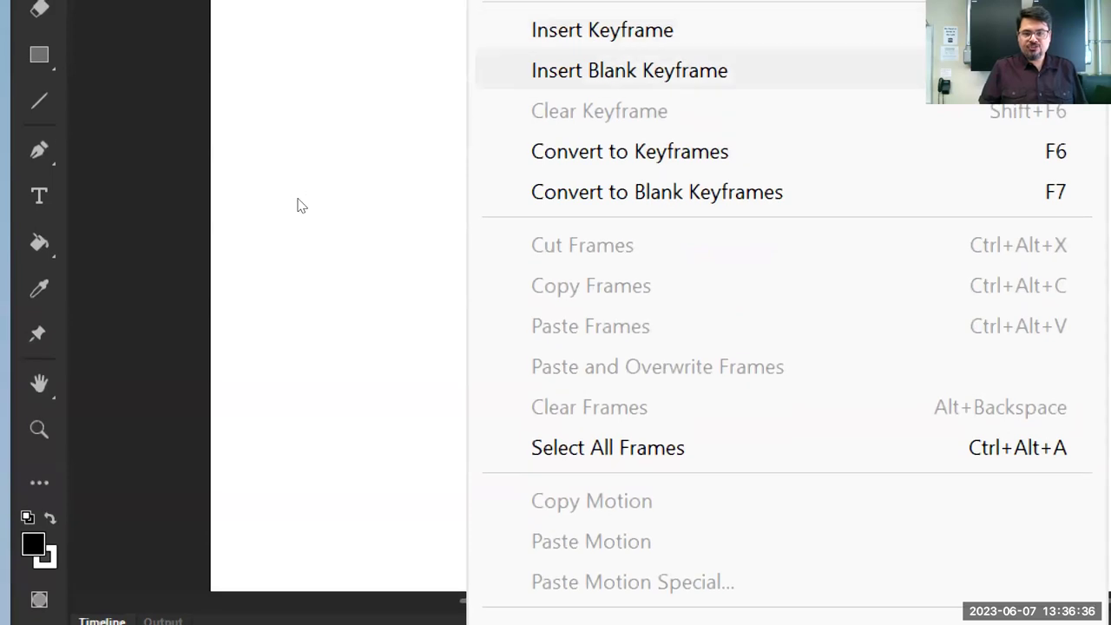
pyautogui.press('Return')
# Insert a blank keyframe at frame 5 of Layer_1
pyautogui.press('.')
pyautogui.hotkey('shift', 'F10')
pyautogui.press('Up')
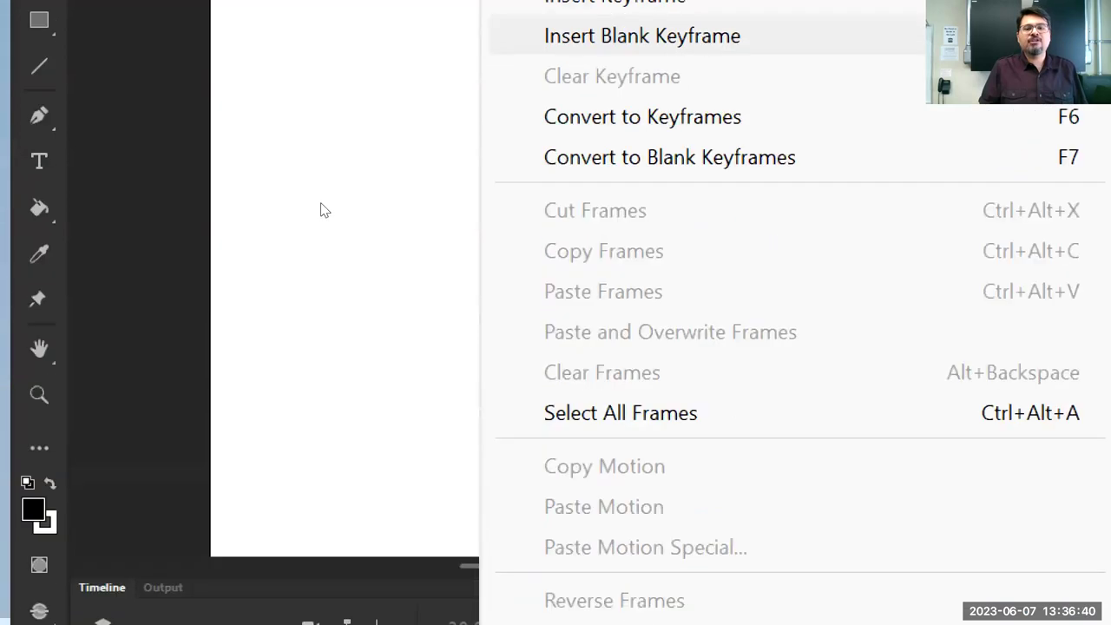
pyautogui.press('Up')
pyautogui.press('Up')
pyautogui.press('Up')
pyautogui.press('Up')
pyautogui.press('Down')
pyautogui.press('Down')
pyautogui.press('Down')
pyautogui.press('Down')
pyautogui.press('Down')
pyautogui.press('Down')
pyautogui.press('Down')
pyautogui.press('Down')
pyautogui.press('Down')
pyautogui.press('Up')
pyautogui.press('Up')
pyautogui.press('Up')
pyautogui.press('Up')
pyautogui.press('Up')
pyautogui.press('Up')
pyautogui.press('Up')
pyautogui.press('Up')
pyautogui.press('Up')
pyautogui.press('Down')
pyautogui.press('Down')
pyautogui.press('Down')
pyautogui.press('Down')
pyautogui.press('Down')
pyautogui.press('Return')
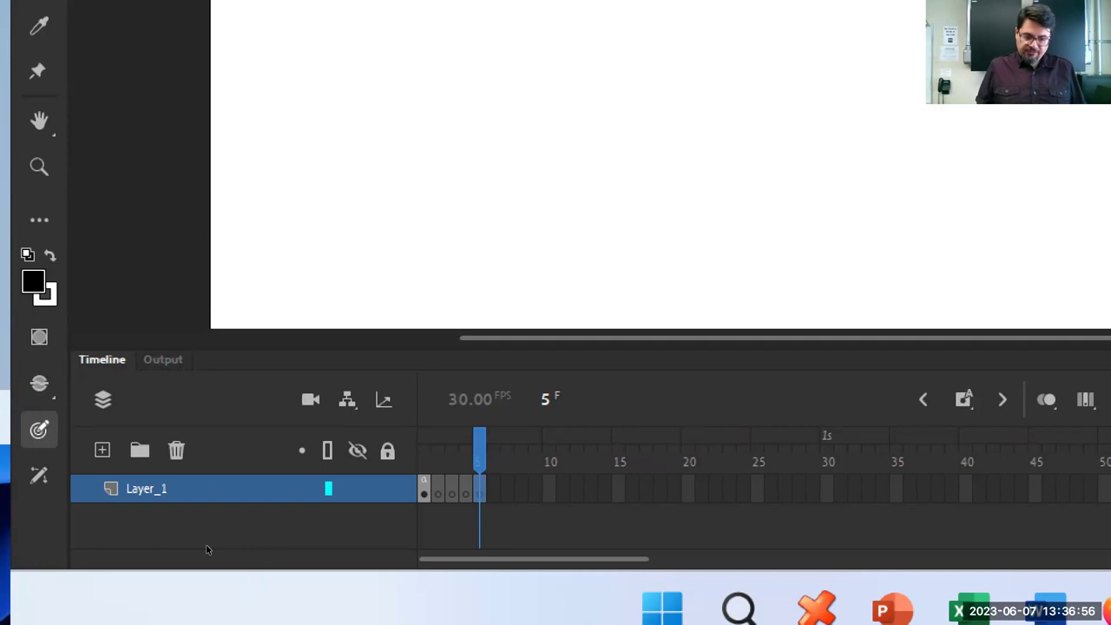
# Step through frames 1 to 5 one at a time, returning to the first frame to repeat the pass
pyautogui.hotkey('shift', ',')
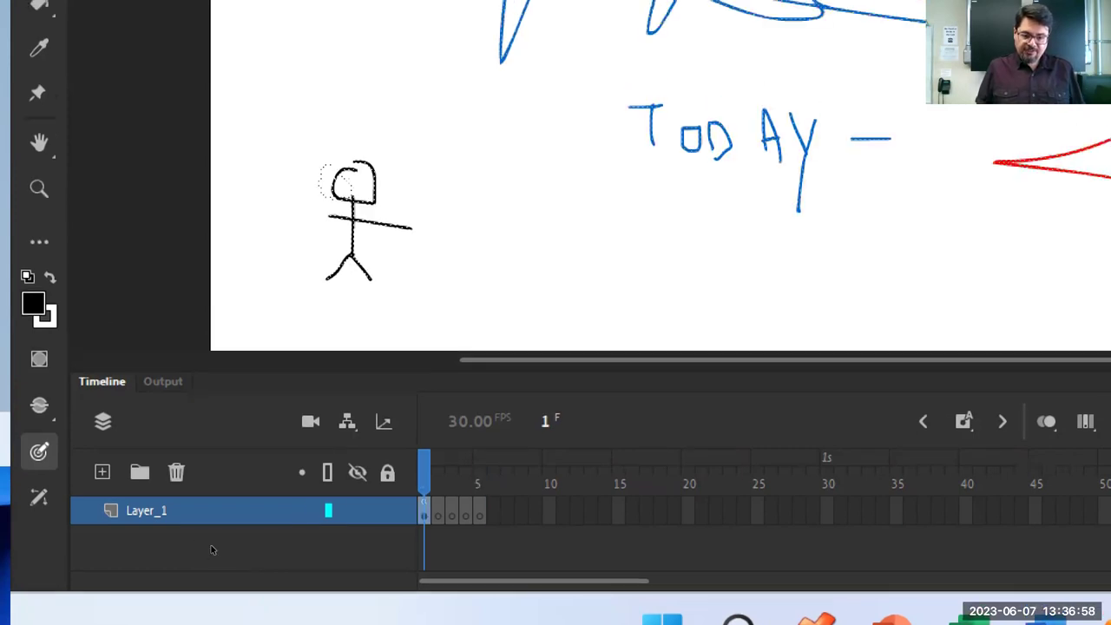
pyautogui.press('.')
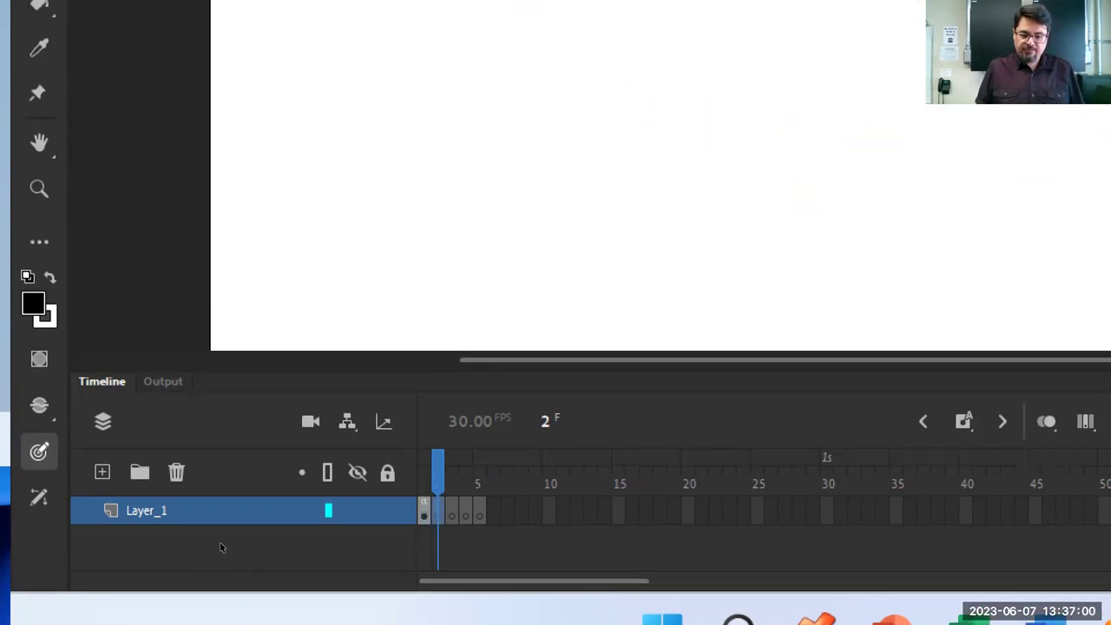
pyautogui.press('.')
pyautogui.press('.')
pyautogui.press('.')
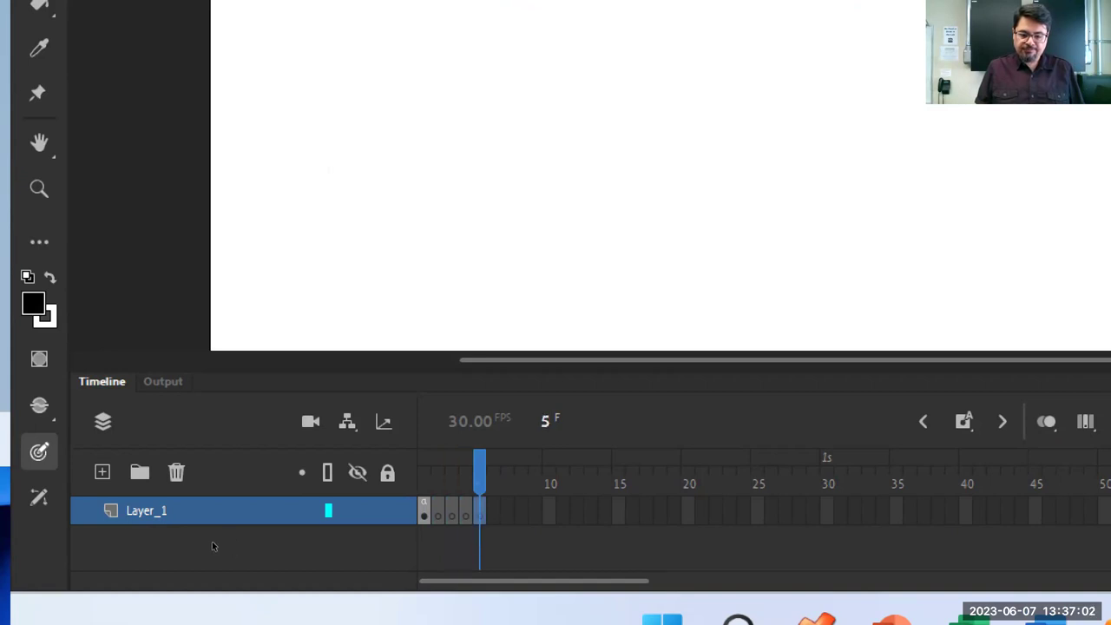
pyautogui.hotkey('shift', ',')
pyautogui.press('.')
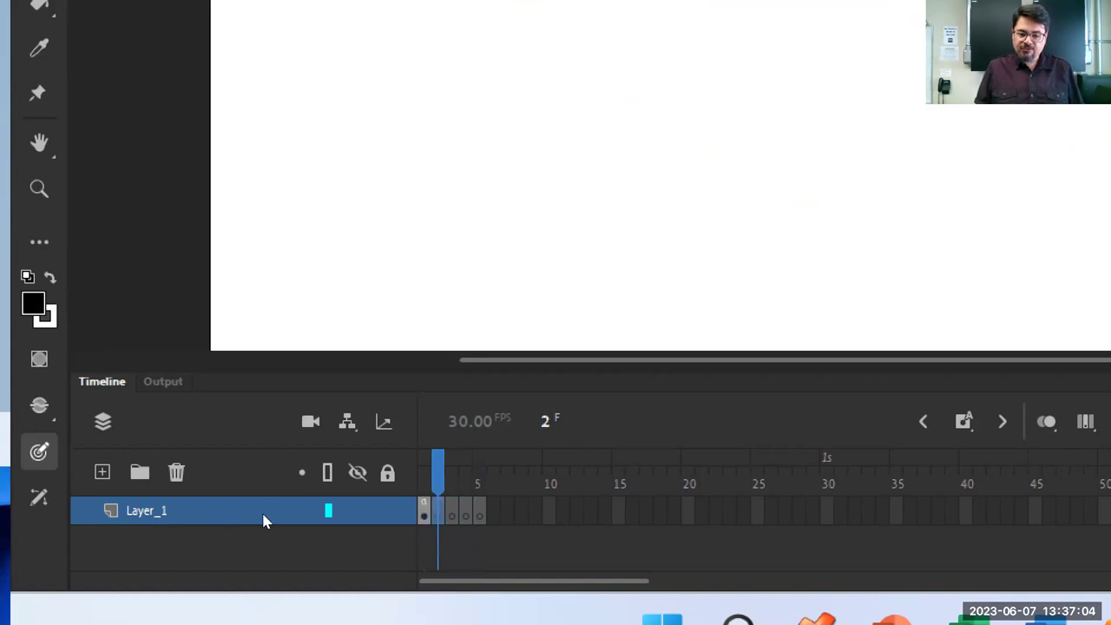
pyautogui.press('.')
pyautogui.press('.')
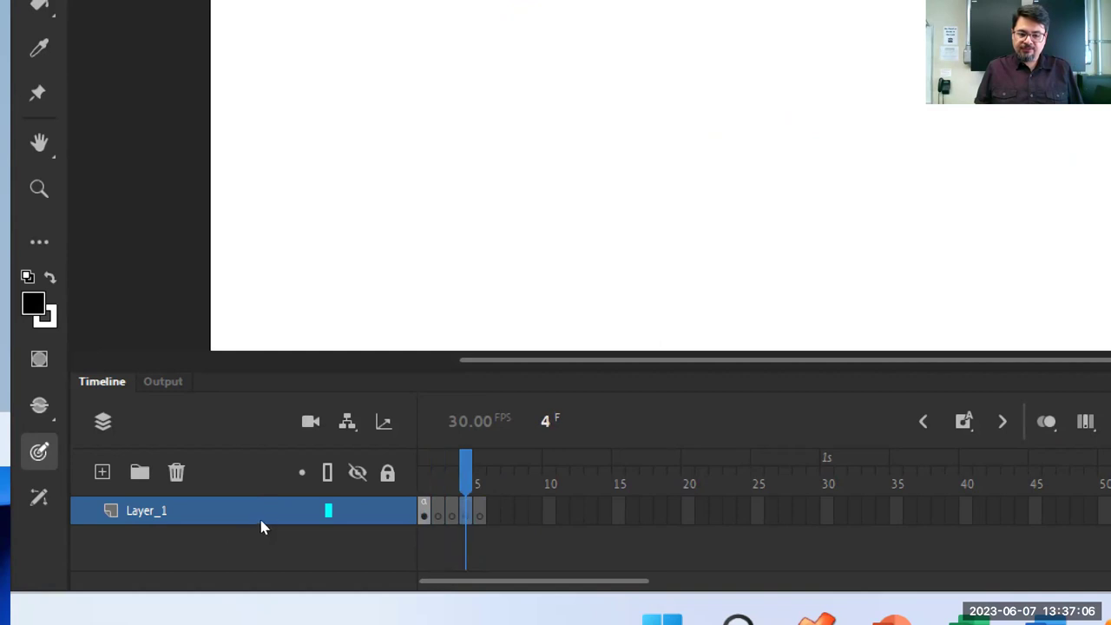
pyautogui.press('.')
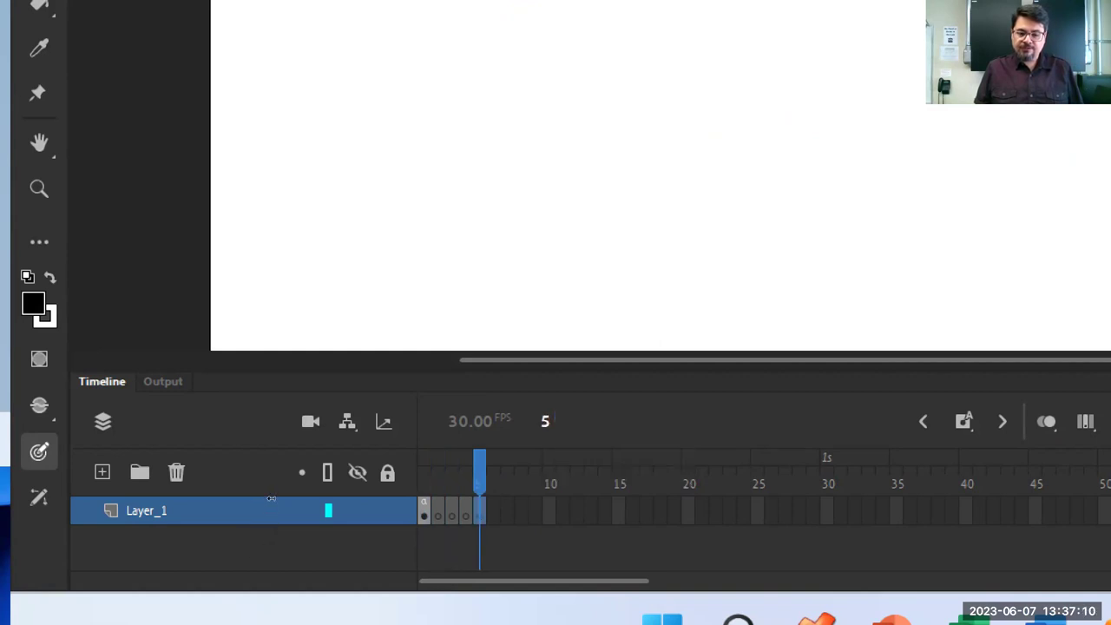
# Play the five-frame animation from frame 1 and replay it from the start
pyautogui.hotkey('shift', ',')
pyautogui.press('Return')
pyautogui.hotkey('shift', ',')
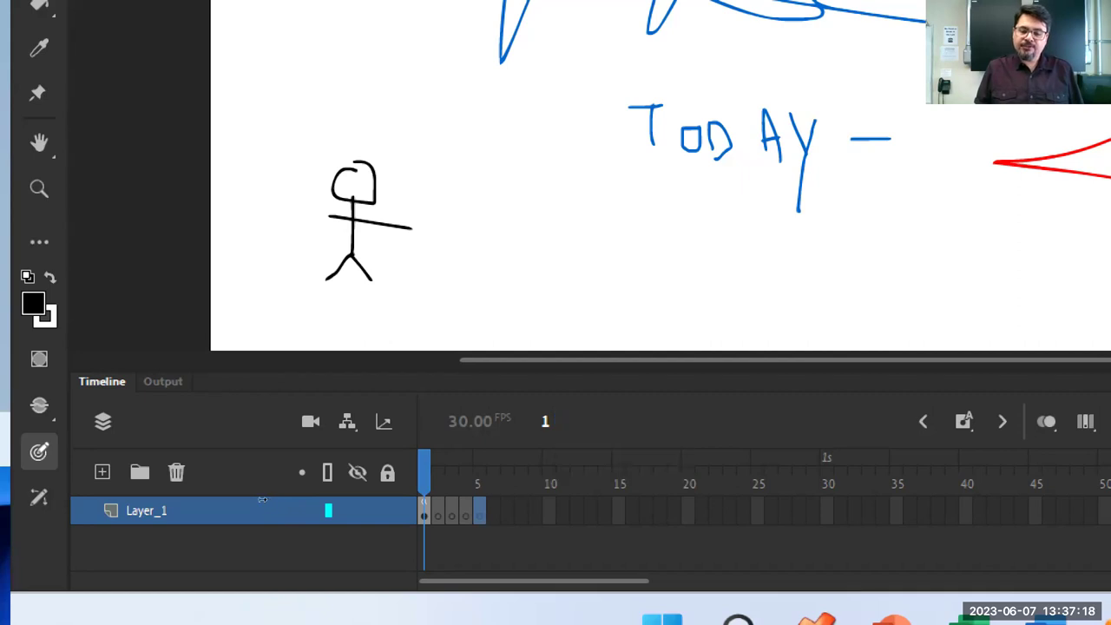
pyautogui.press('Return')
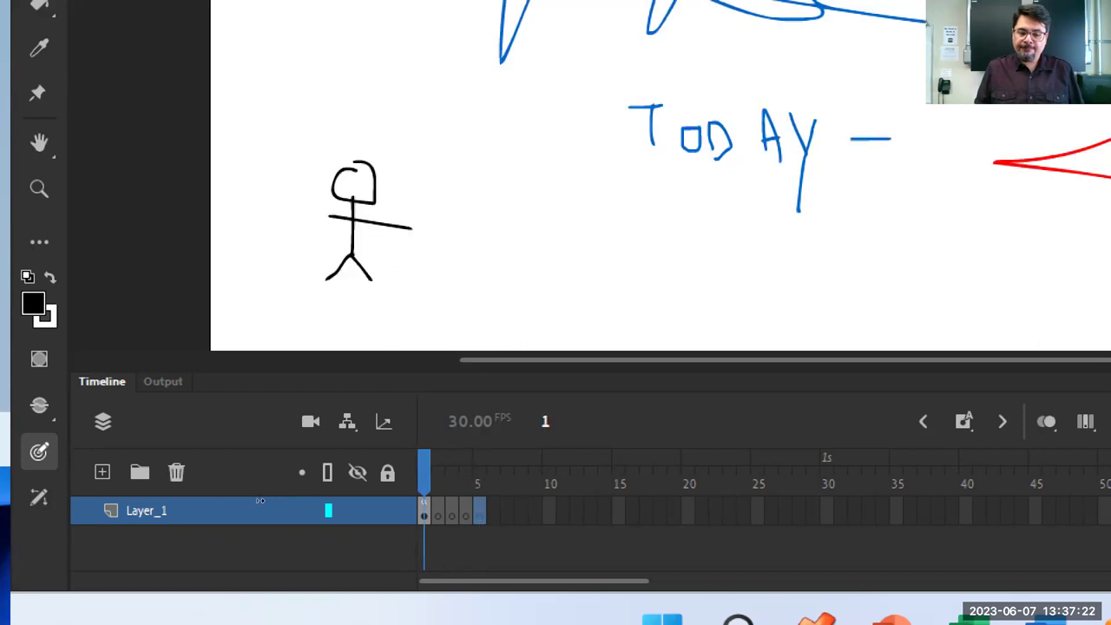
# Play the five-frame timeline once and step backward and forward through its frames, finishing on frame 1
pyautogui.press('Return')
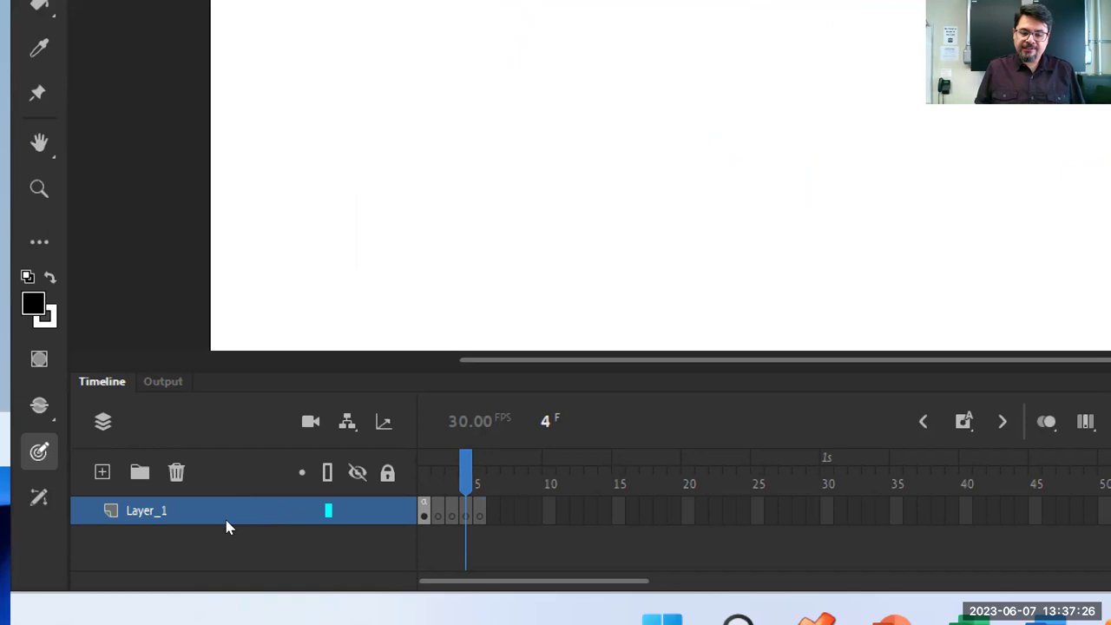
pyautogui.press(',')
pyautogui.press(',')
pyautogui.press(',')
pyautogui.press('.')
pyautogui.press('.')
pyautogui.press('.')
pyautogui.press('.')
pyautogui.press(',')
pyautogui.press(',')
pyautogui.press(',')
pyautogui.press(',')
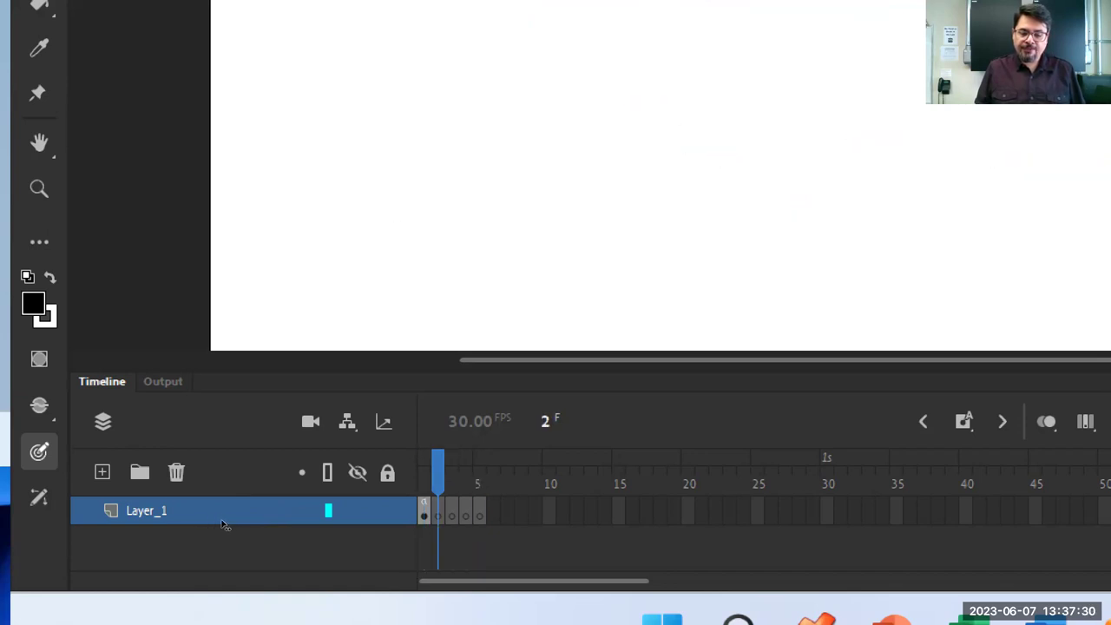
pyautogui.press('.')
pyautogui.press('.')
pyautogui.press(',')
pyautogui.press(',')
pyautogui.press('.')
pyautogui.press('.')
pyautogui.press('.')
pyautogui.press(',')
pyautogui.press(',')
pyautogui.press(',')
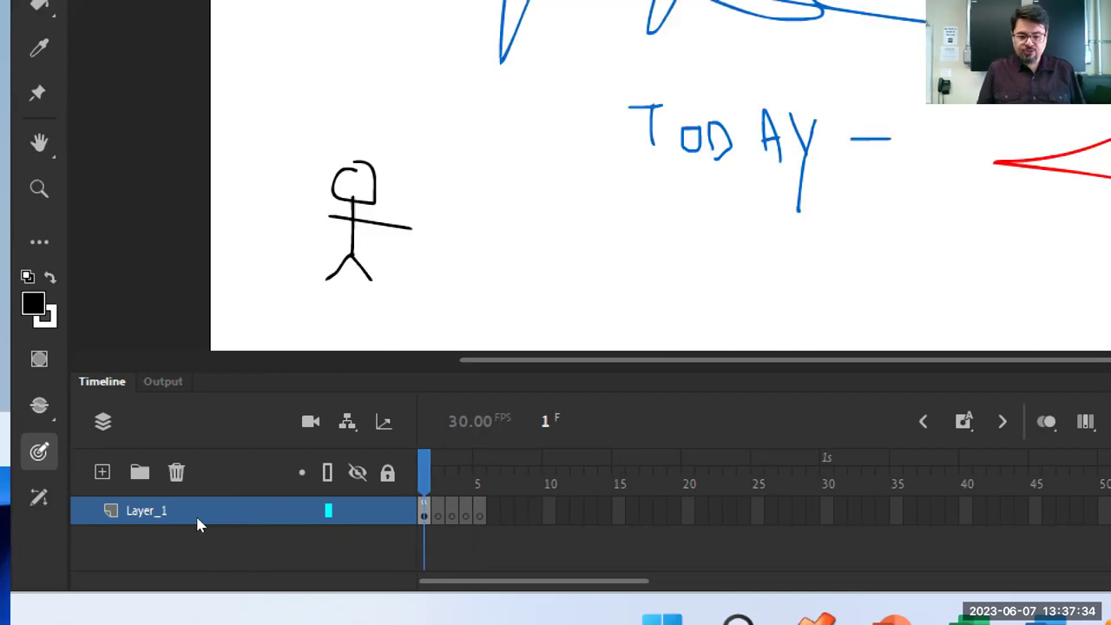
# Step frame by frame from frame 1 to frame 5 and back to frame 1, repeating the round trip four times
pyautogui.press('.')
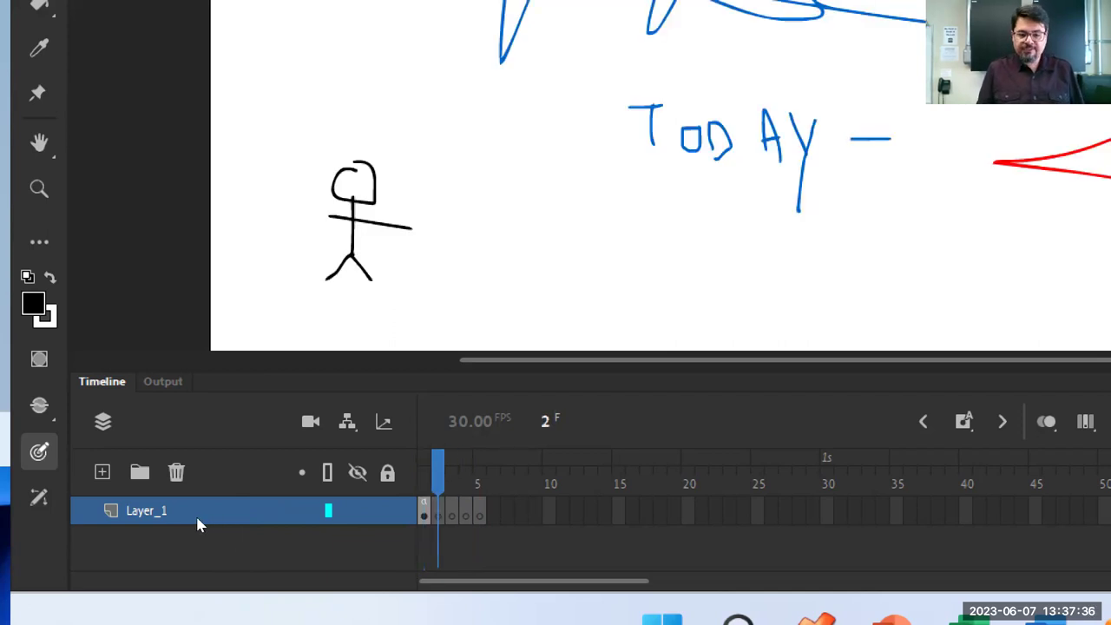
pyautogui.press('.')
pyautogui.press('.')
pyautogui.press('.')
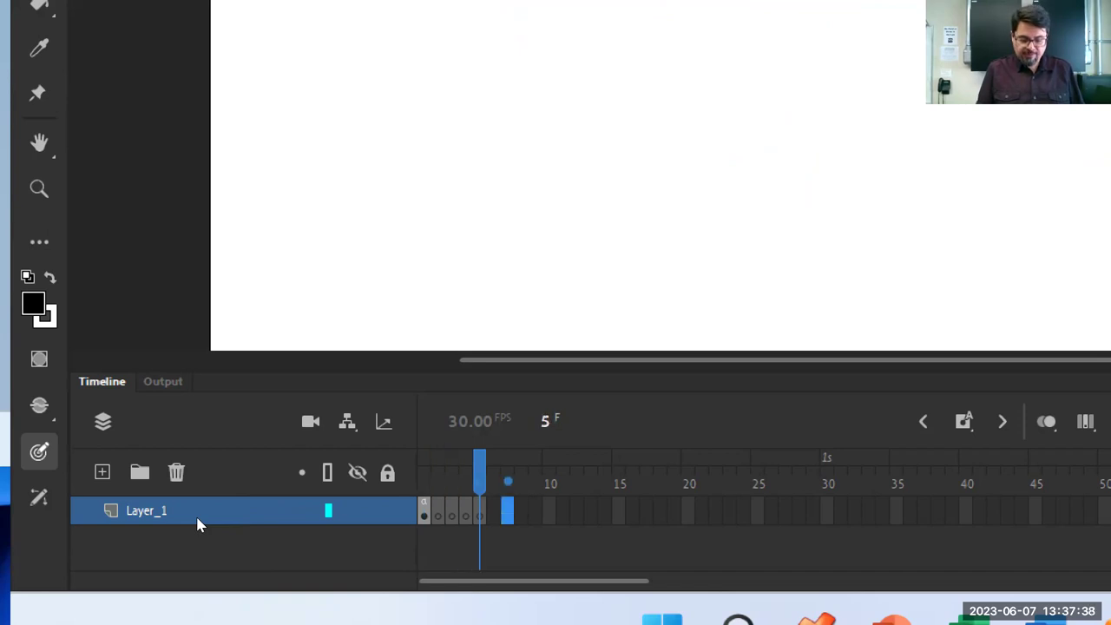
pyautogui.press(',')
pyautogui.press(',')
pyautogui.press(',')
pyautogui.press(',')
pyautogui.press('.')
pyautogui.press('.')
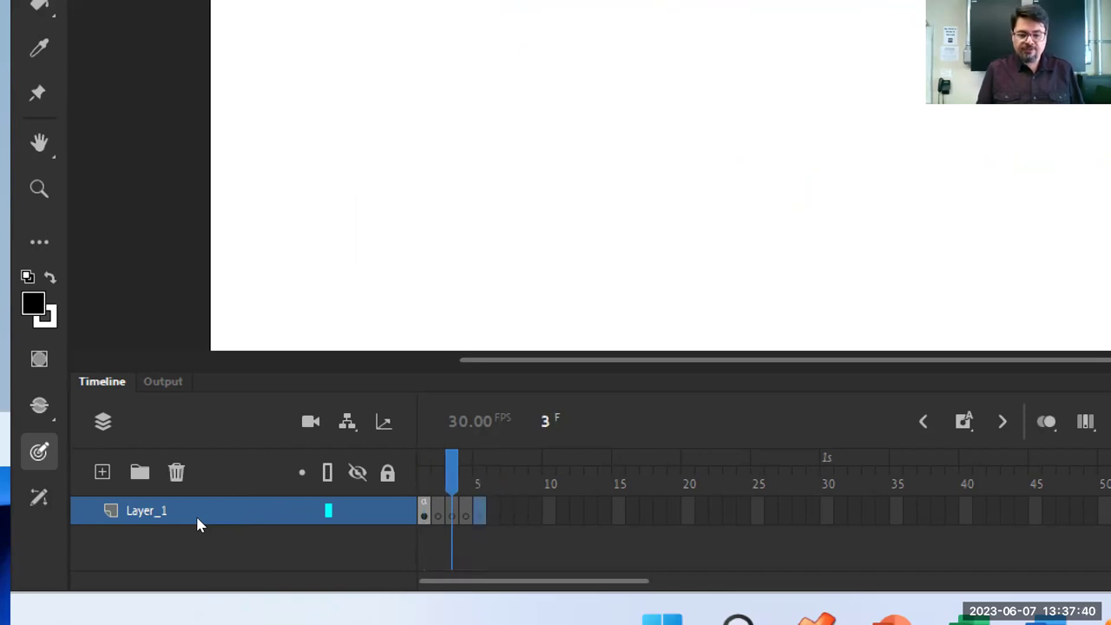
pyautogui.press('.')
pyautogui.press('.')
pyautogui.press(',')
pyautogui.press(',')
pyautogui.press(',')
pyautogui.press(',')
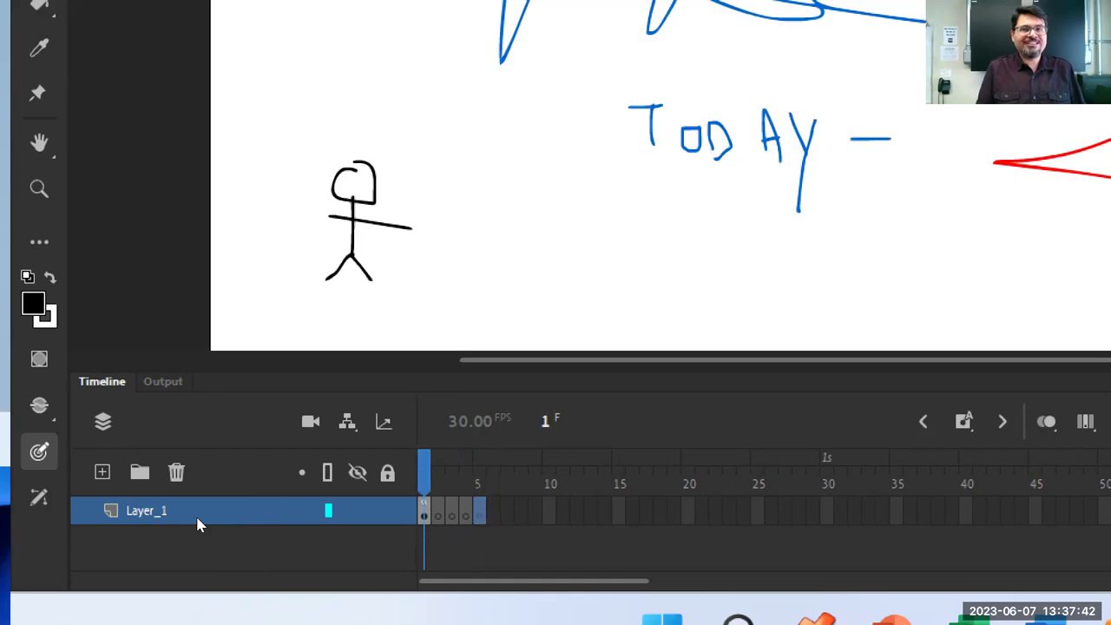
pyautogui.press('.')
pyautogui.press('.')
pyautogui.press('.')
pyautogui.press('.')
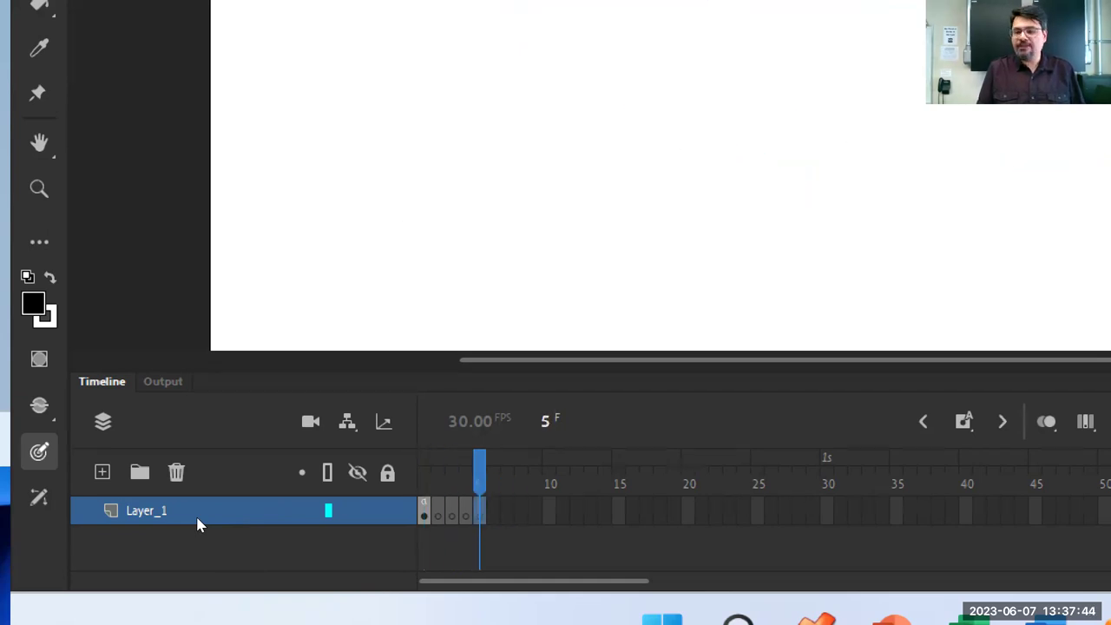
pyautogui.press(',')
pyautogui.press(',')
pyautogui.press(',')
pyautogui.press(',')
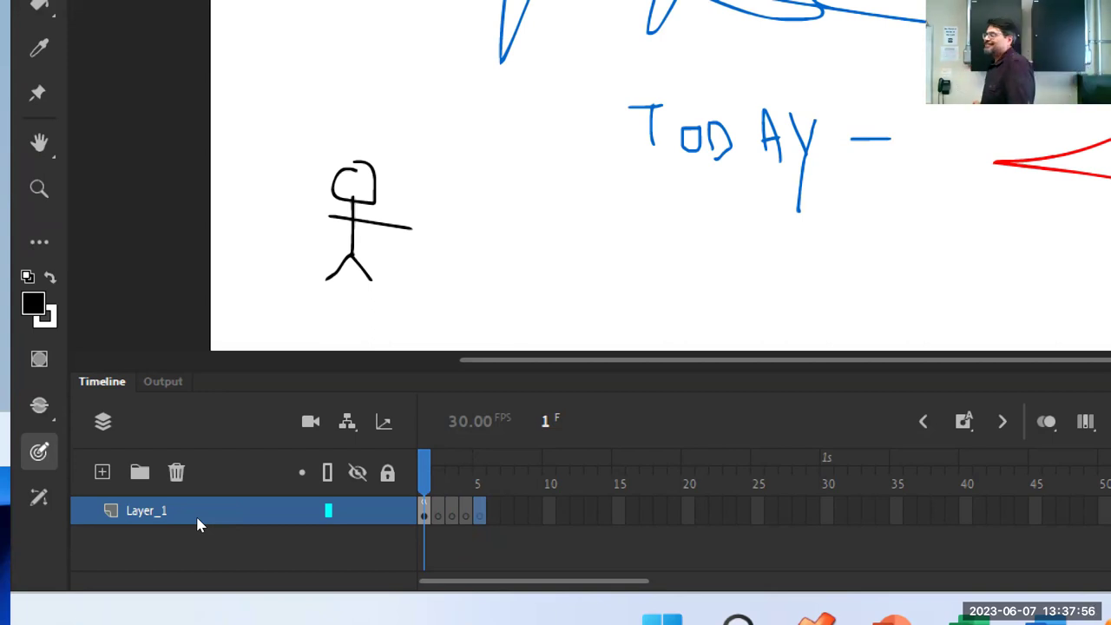
pyautogui.press('.')
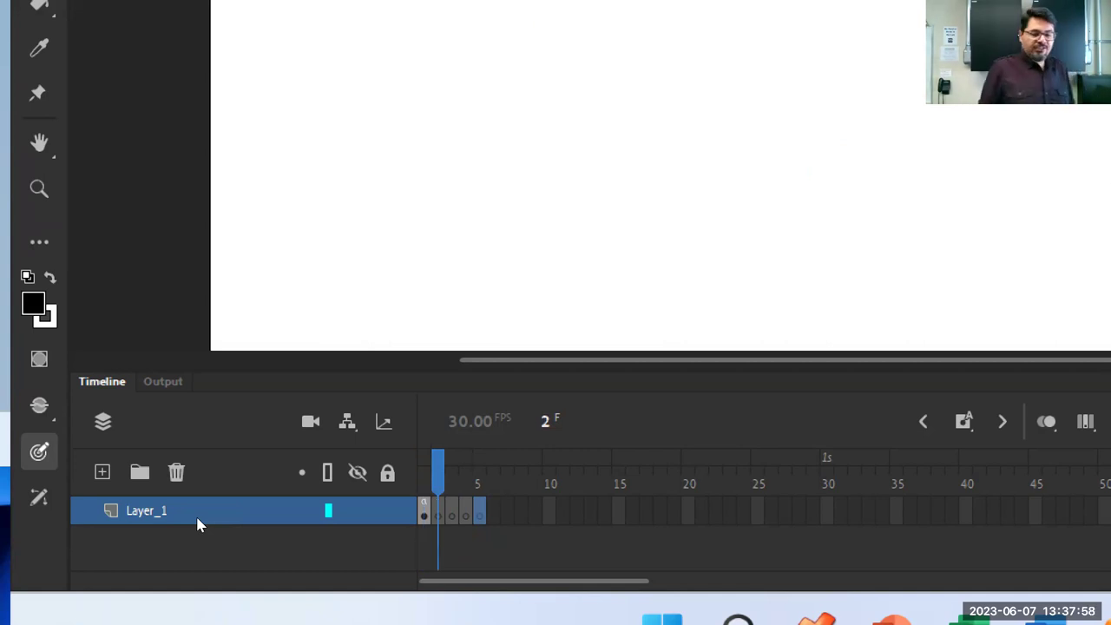
pyautogui.press('.')
pyautogui.press('.')
pyautogui.press('.')
pyautogui.press(',')
pyautogui.press(',')
pyautogui.press(',')
pyautogui.press(',')
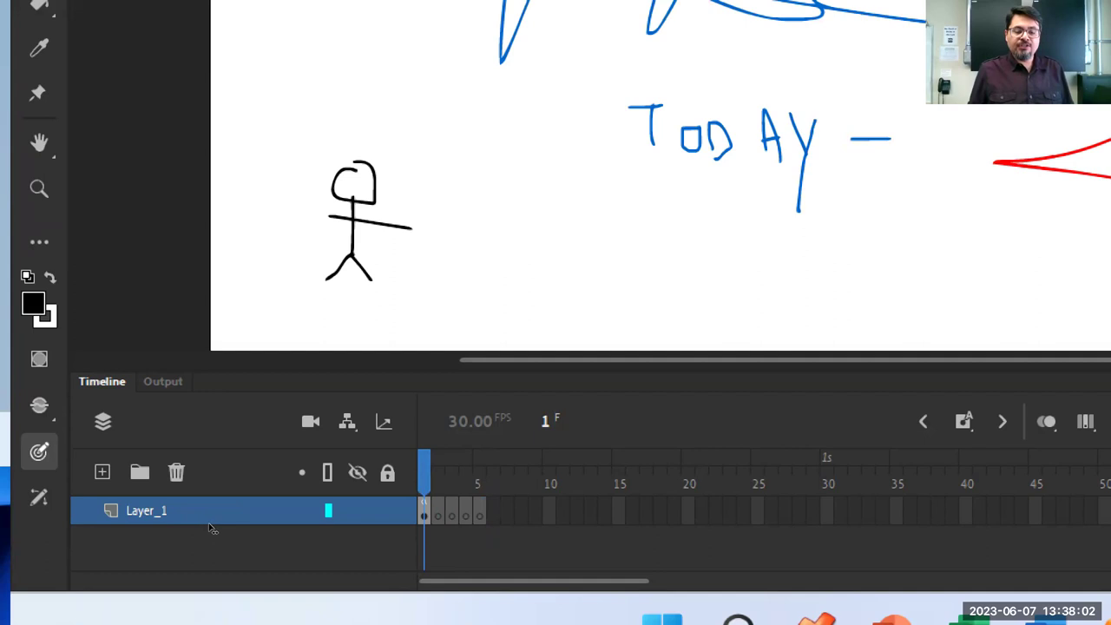
# Step forward to frame 3 and try to jump the playhead to frame 99
pyautogui.press('.')
pyautogui.press('.')
pyautogui.press('Tab')
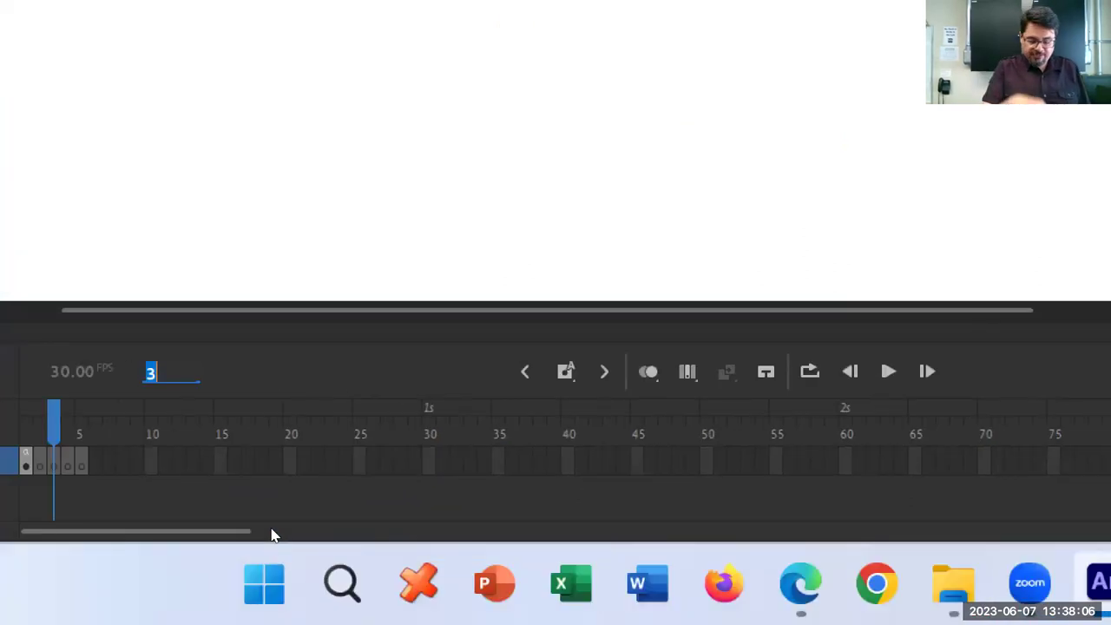
pyautogui.write('99')
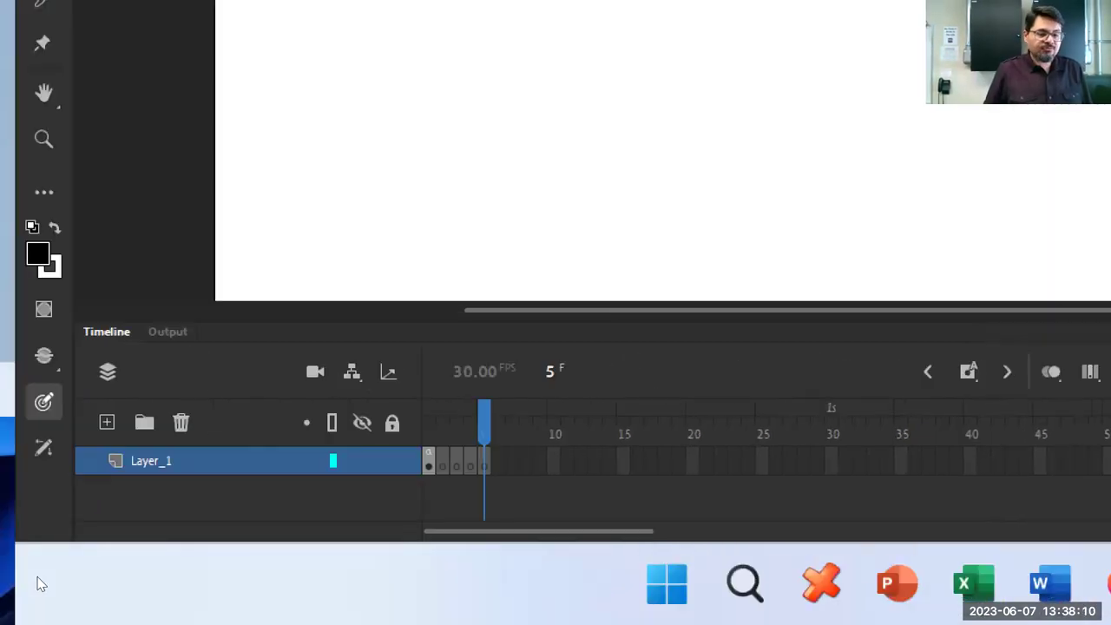
pyautogui.press('Return')
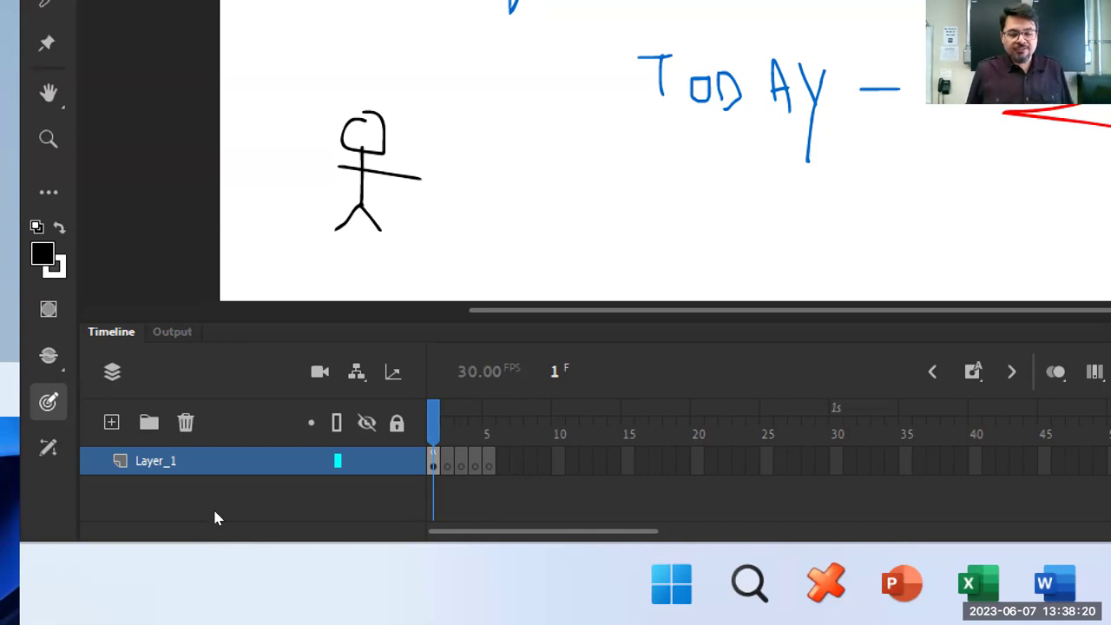
# Draw a walking stick figure with a rounded head, angled arms and one bent leg in frame 2
pyautogui.press('.')
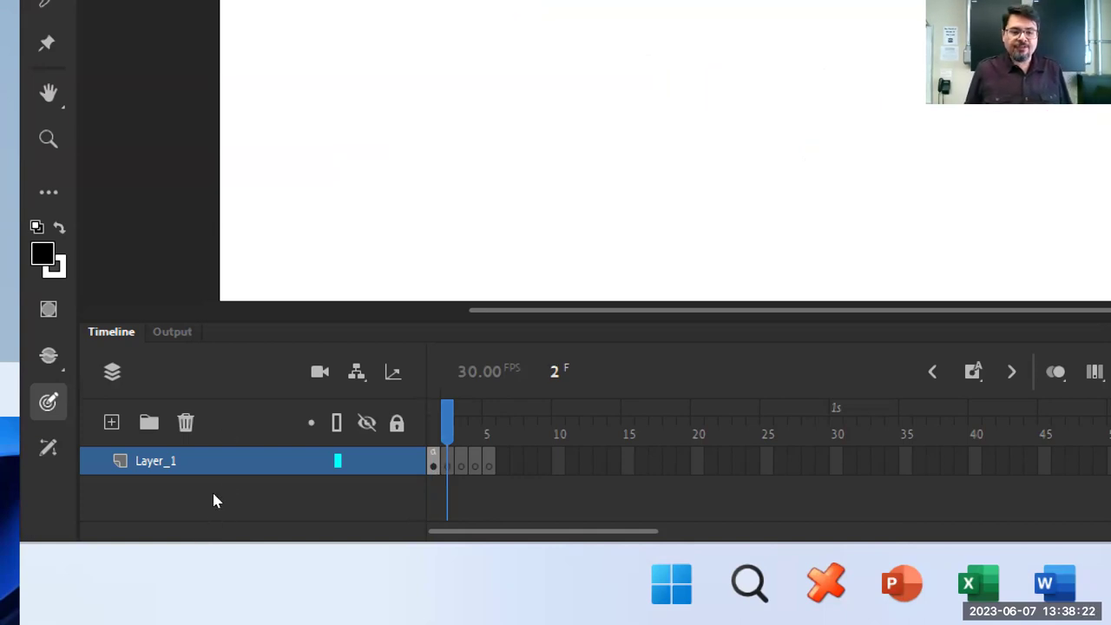
pyautogui.moveTo(354, 114)
pyautogui.mouseDown()
pyautogui.moveTo(361, 164)
pyautogui.moveTo(374, 111)
pyautogui.mouseUp()
pyautogui.moveTo(352, 161)
pyautogui.mouseDown()
pyautogui.moveTo(375, 195)
pyautogui.moveTo(393, 186)
pyautogui.moveTo(317, 219)
pyautogui.mouseUp()
pyautogui.moveTo(350, 184); pyautogui.dragTo(356, 236)
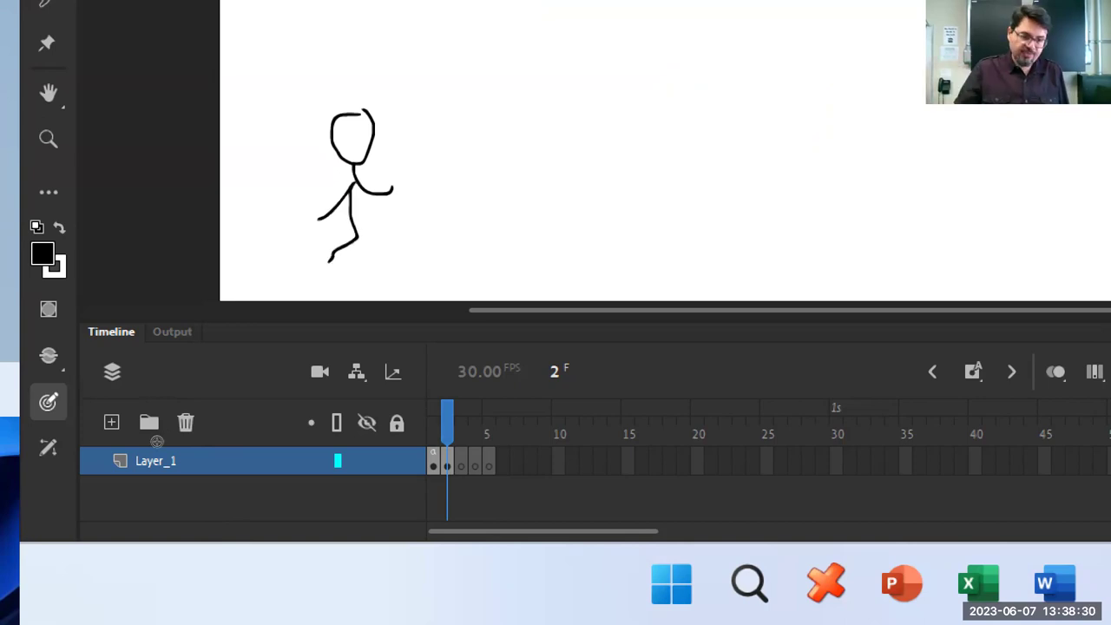
pyautogui.moveTo(353, 233); pyautogui.dragTo(375, 274)
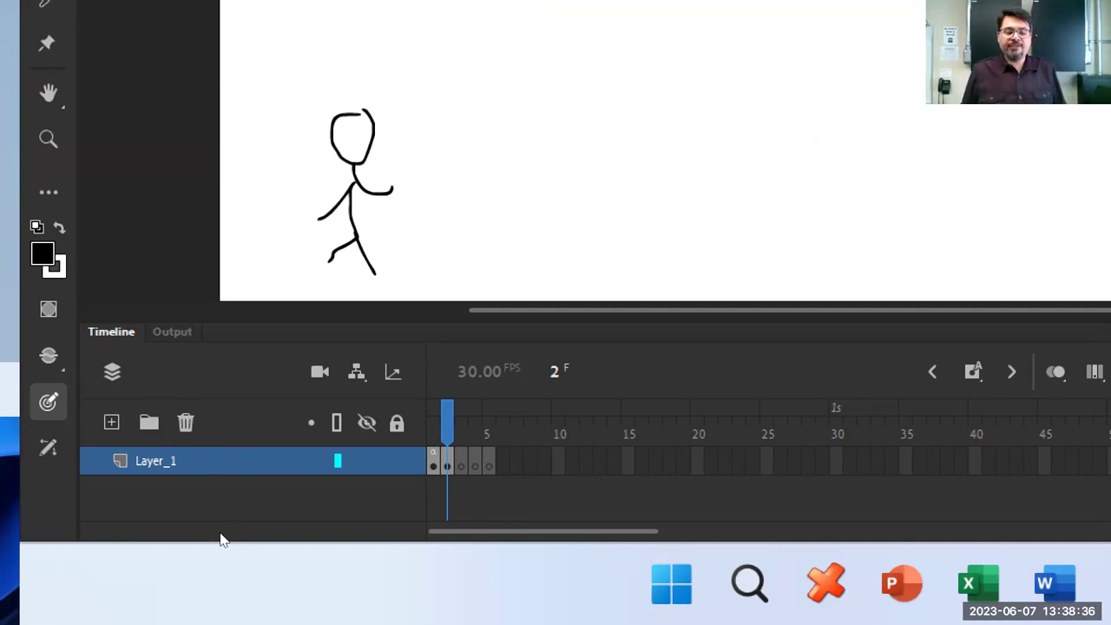
# Draw a slightly lower stick figure with a round head and one leg kicked forward in frame 3
pyautogui.press('F7')
pyautogui.moveTo(350, 139)
pyautogui.mouseDown()
pyautogui.moveTo(365, 183)
pyautogui.moveTo(362, 137)
pyautogui.mouseUp()
pyautogui.moveTo(360, 184)
pyautogui.mouseDown()
pyautogui.moveTo(368, 203)
pyautogui.moveTo(393, 199)
pyautogui.moveTo(363, 228)
pyautogui.moveTo(408, 257)
pyautogui.moveTo(353, 276)
pyautogui.mouseUp()
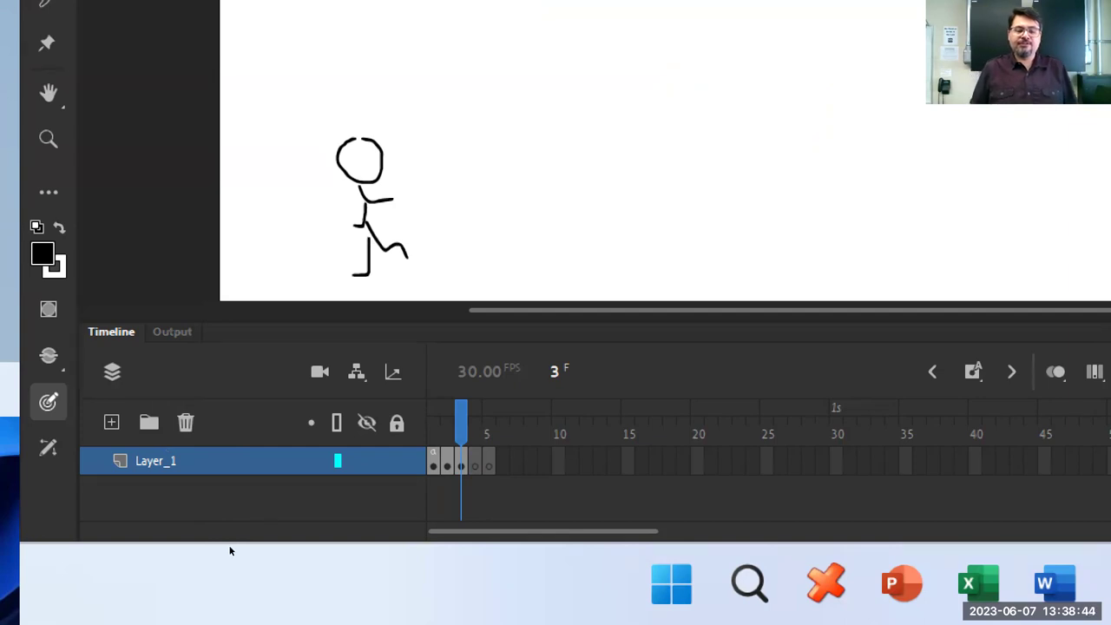
# Draw a stick figure with an oval head, straight horizontal arms and spread legs in frame 4
pyautogui.press('.')
pyautogui.moveTo(361, 152)
pyautogui.mouseDown()
pyautogui.moveTo(379, 204)
pyautogui.moveTo(364, 154)
pyautogui.mouseUp()
pyautogui.moveTo(369, 201)
pyautogui.mouseDown()
pyautogui.moveTo(377, 250)
pyautogui.moveTo(423, 289)
pyautogui.mouseUp()
pyautogui.moveTo(376, 254); pyautogui.dragTo(368, 289)
pyautogui.moveTo(341, 230); pyautogui.dragTo(405, 228)
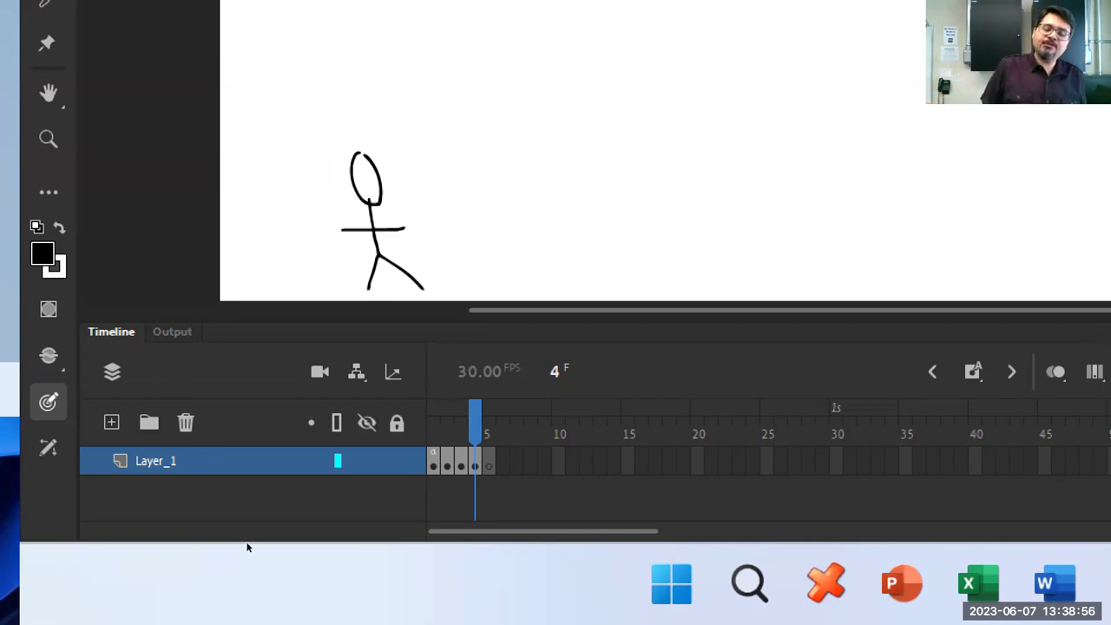
# Draw a small stick figure with both hands raised at the ends of its arms in frame 5
pyautogui.press('.')
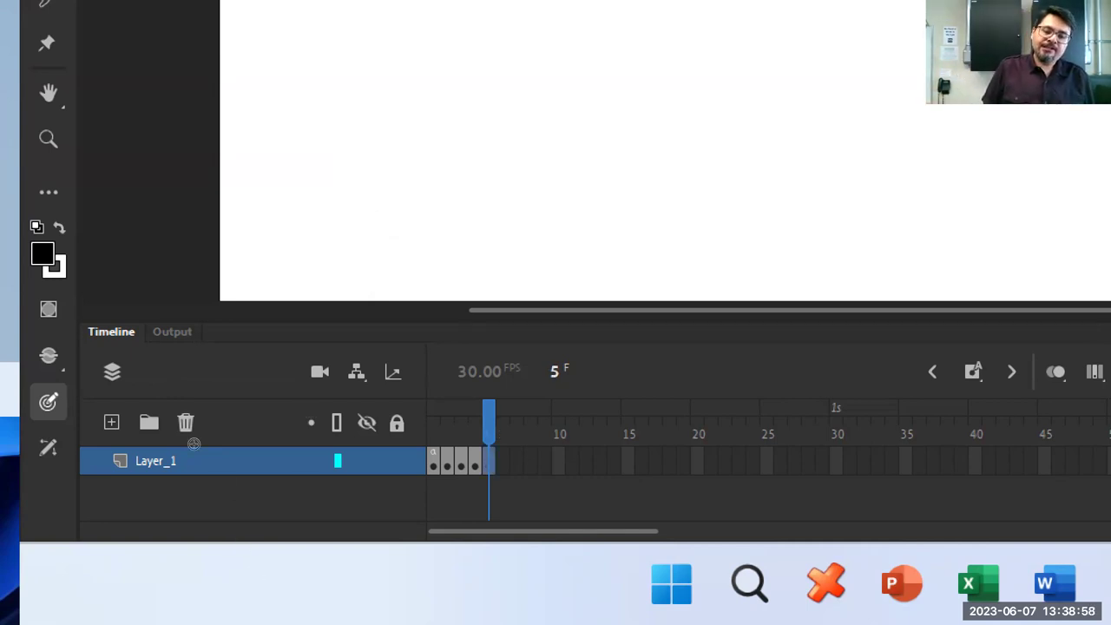
pyautogui.moveTo(370, 137)
pyautogui.mouseDown()
pyautogui.moveTo(376, 173)
pyautogui.moveTo(382, 136)
pyautogui.mouseUp()
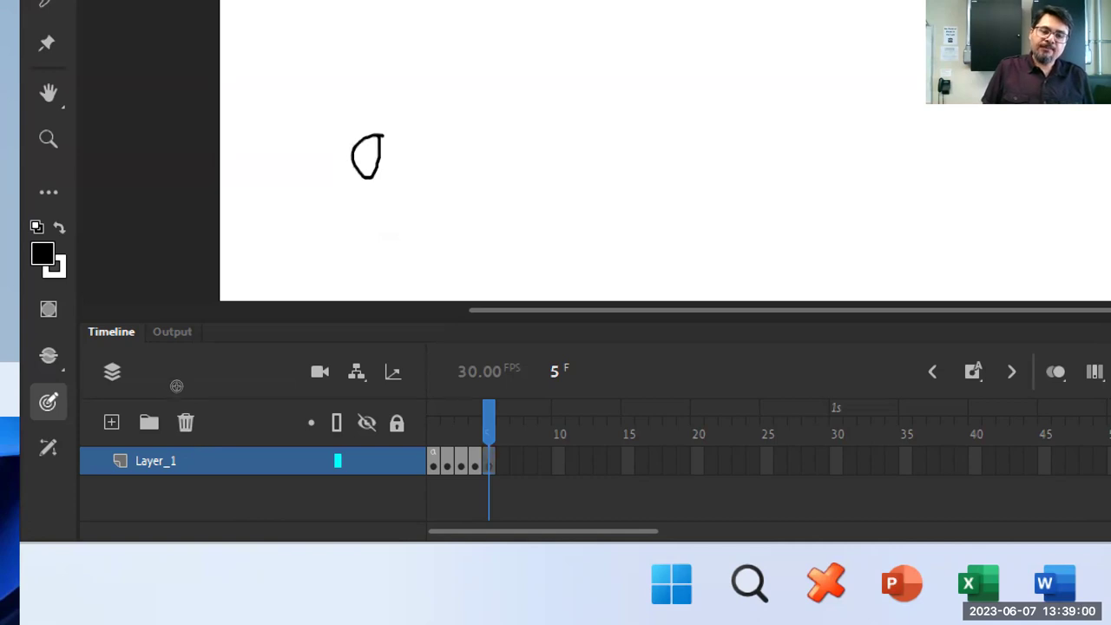
pyautogui.moveTo(368, 177)
pyautogui.mouseDown()
pyautogui.moveTo(391, 254)
pyautogui.moveTo(364, 248)
pyautogui.mouseUp()
pyautogui.moveTo(348, 195); pyautogui.dragTo(391, 194)
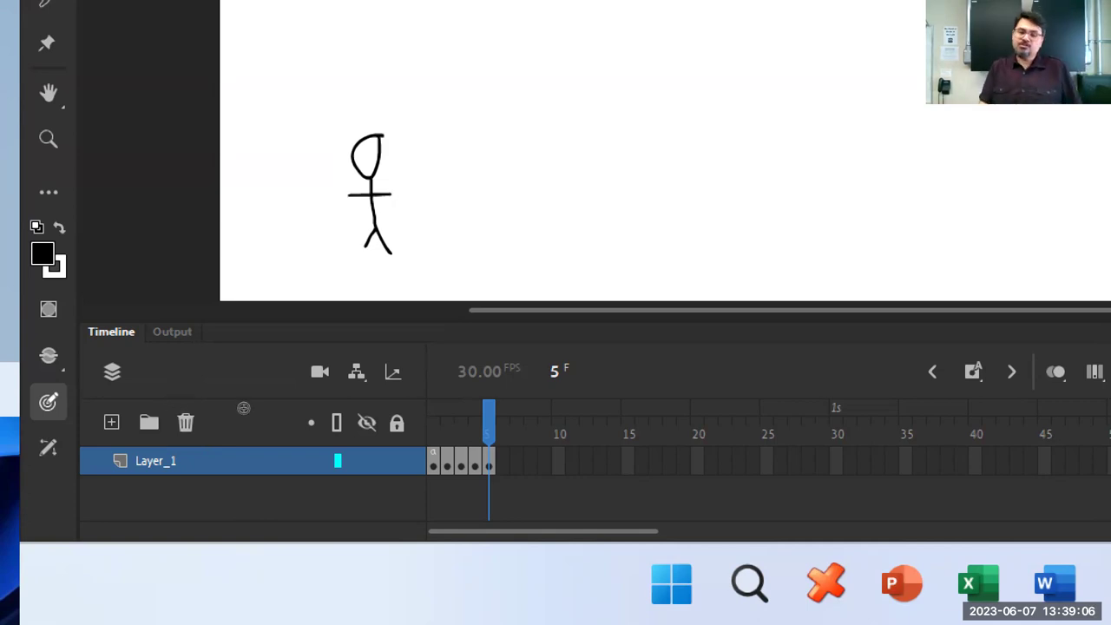
pyautogui.moveTo(389, 196)
pyautogui.mouseDown()
pyautogui.moveTo(400, 181)
pyautogui.moveTo(340, 192)
pyautogui.mouseUp()
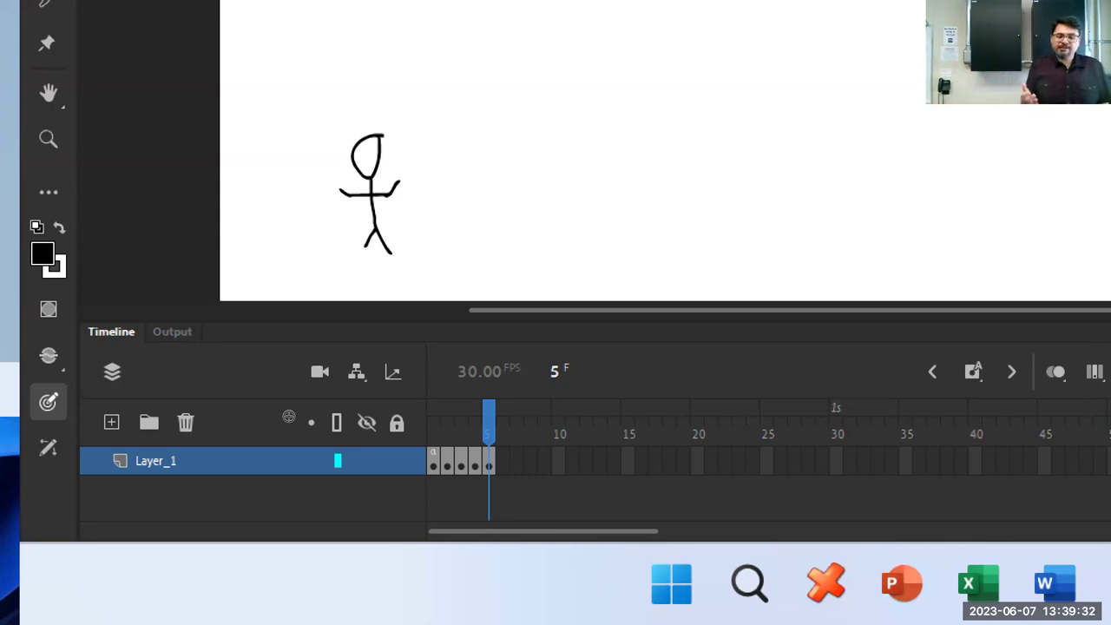
# Step back to frame 1 and play the stick figure animation several times
pyautogui.press(',')
pyautogui.press(',')
pyautogui.press(',')
pyautogui.press(',')
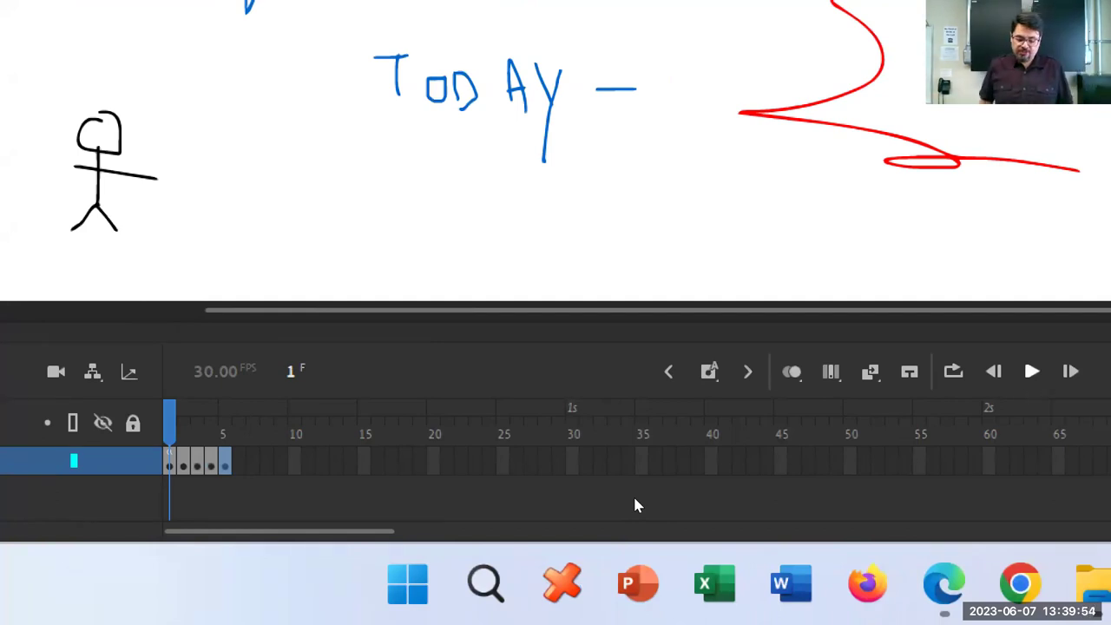
pyautogui.press('Return')
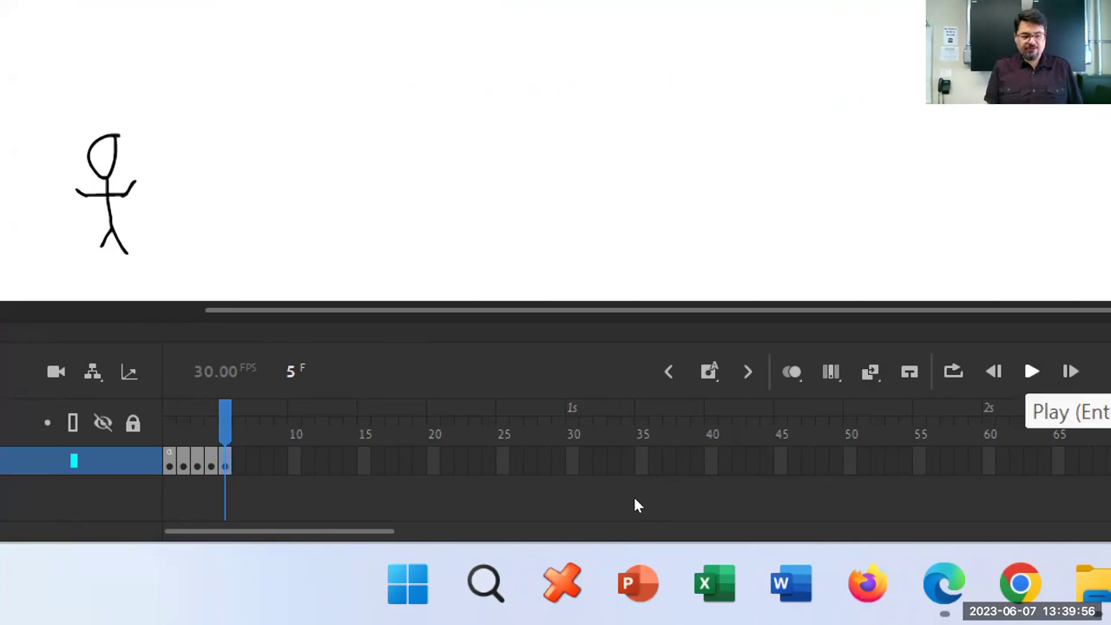
pyautogui.press('Return')
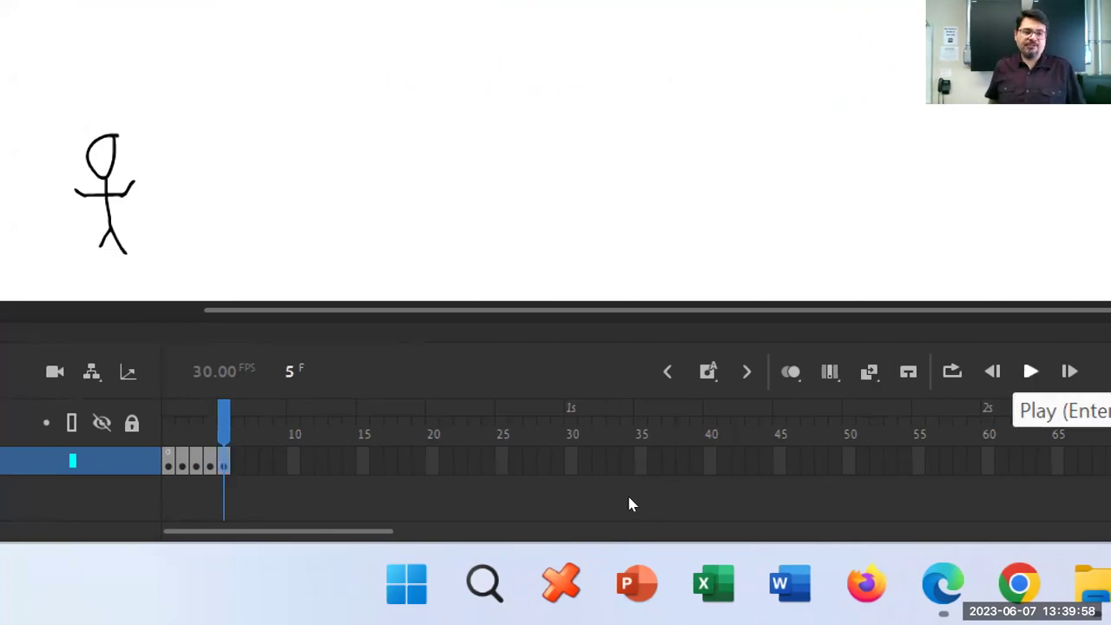
pyautogui.press('Return')
pyautogui.press('Return')
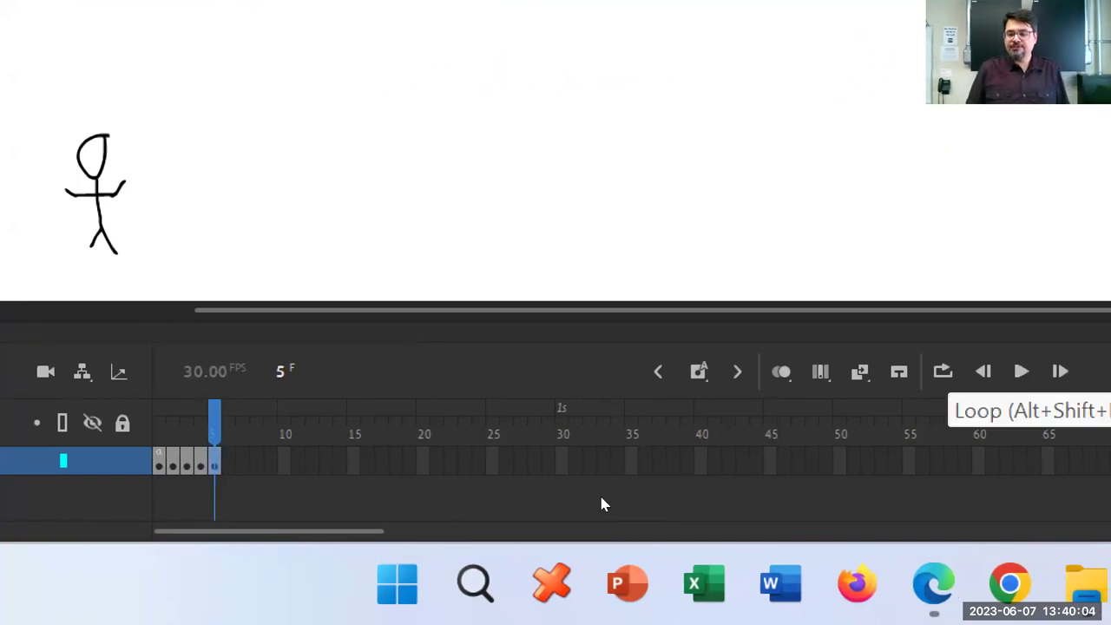
# Turn on loop playback, play and pause the looping animation, and turn looping off again
pyautogui.hotkey('alt', 'shift', 'l')
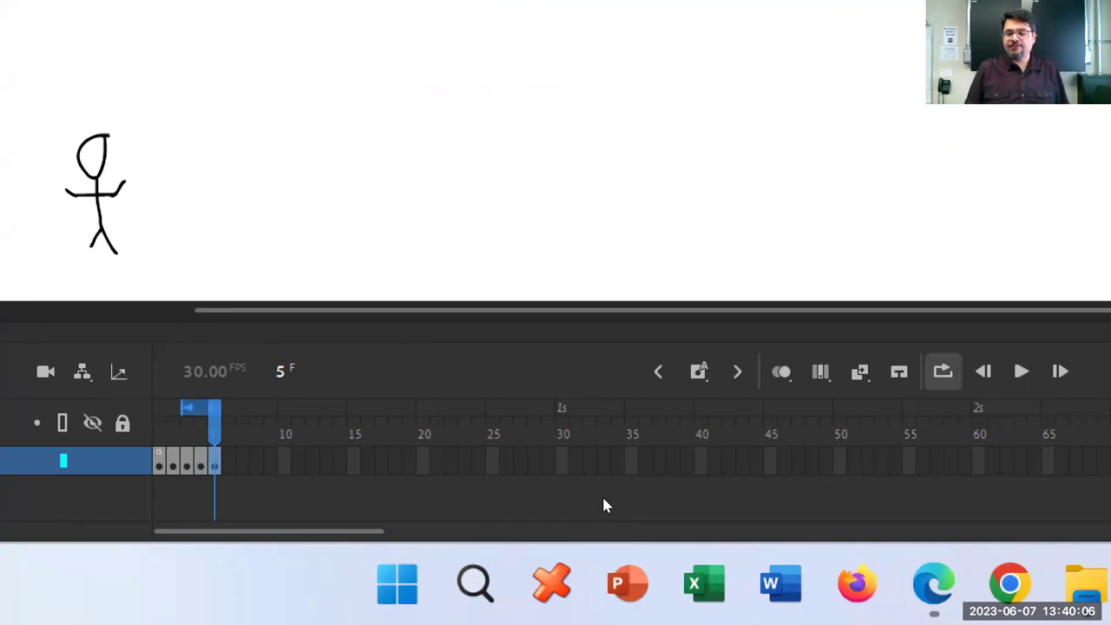
pyautogui.press('Return')
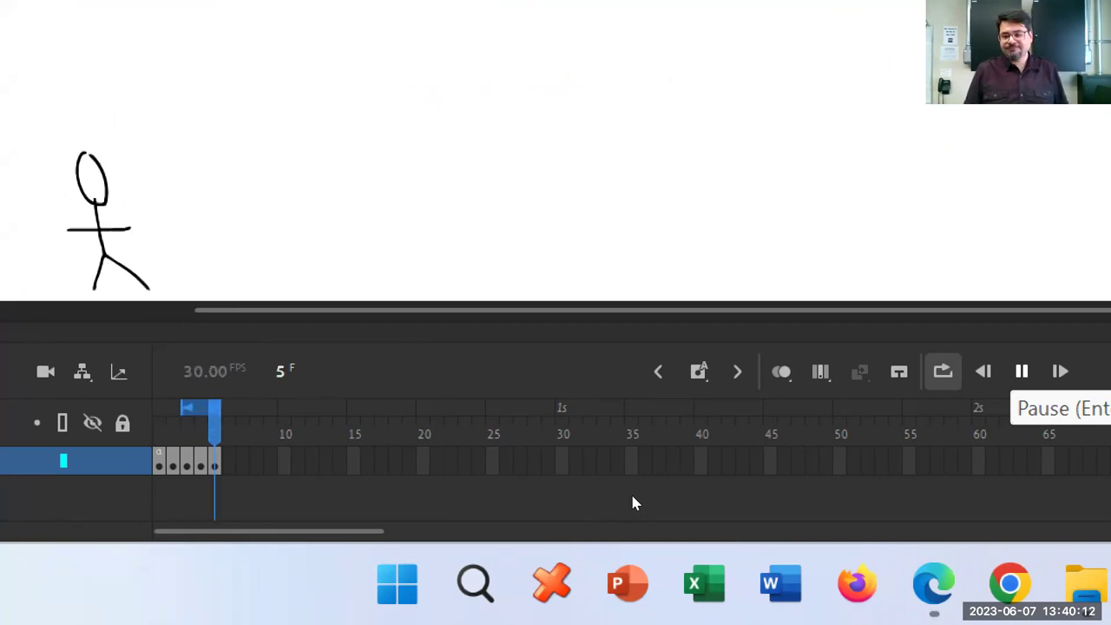
pyautogui.press('Return')
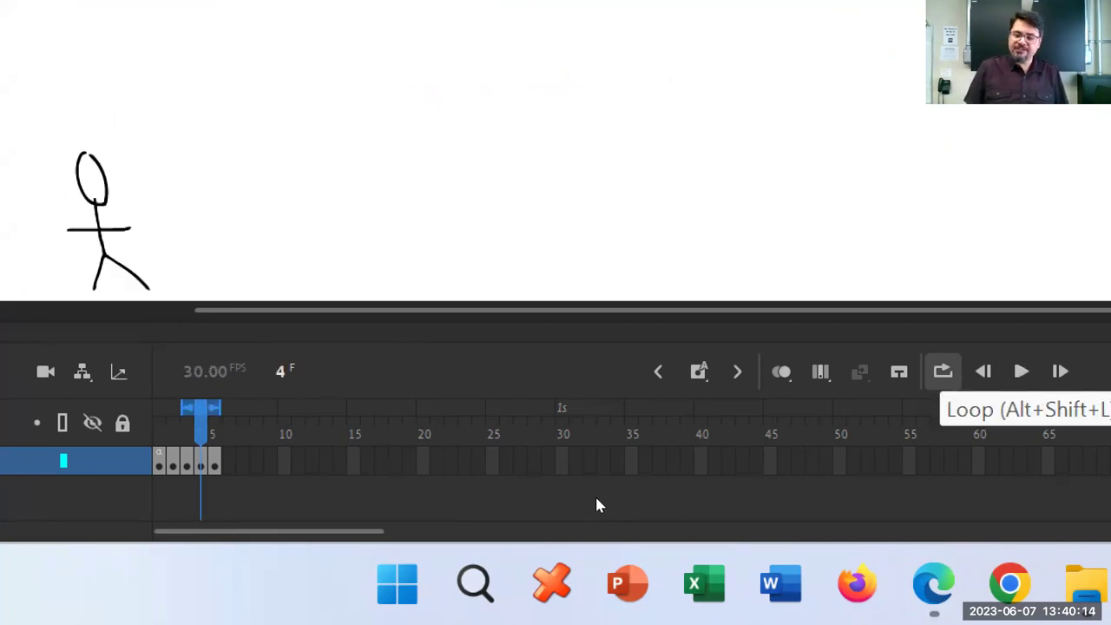
pyautogui.hotkey('alt', 'shift', 'l')
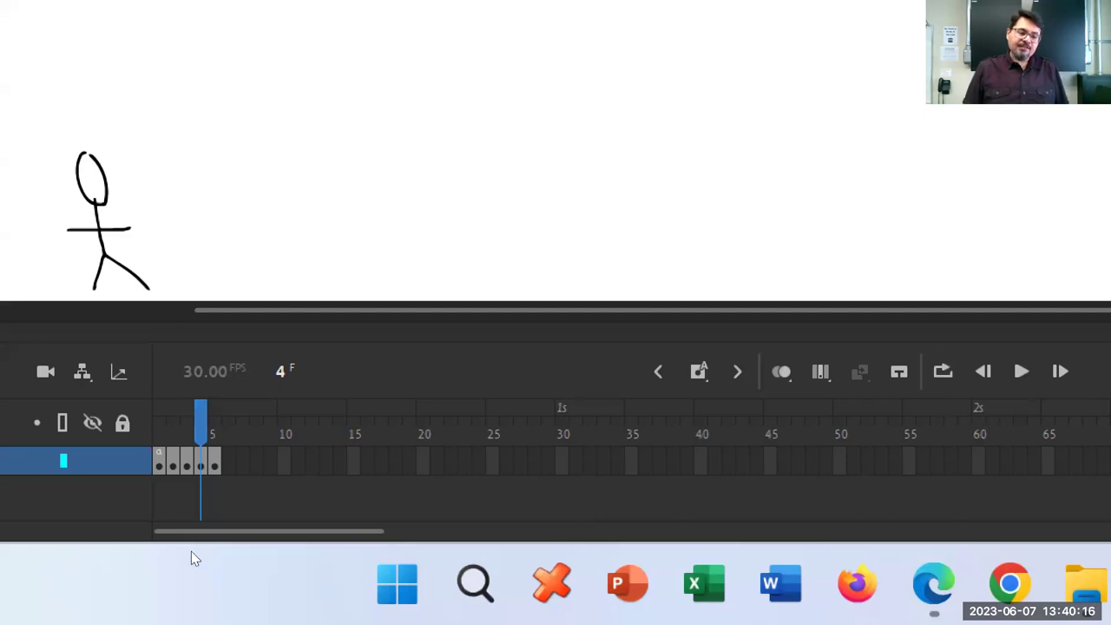
# Rewind to frame 1, step through the drawings up to frame 5, and rewind to the first frame again
pyautogui.hotkey('shift', ',')
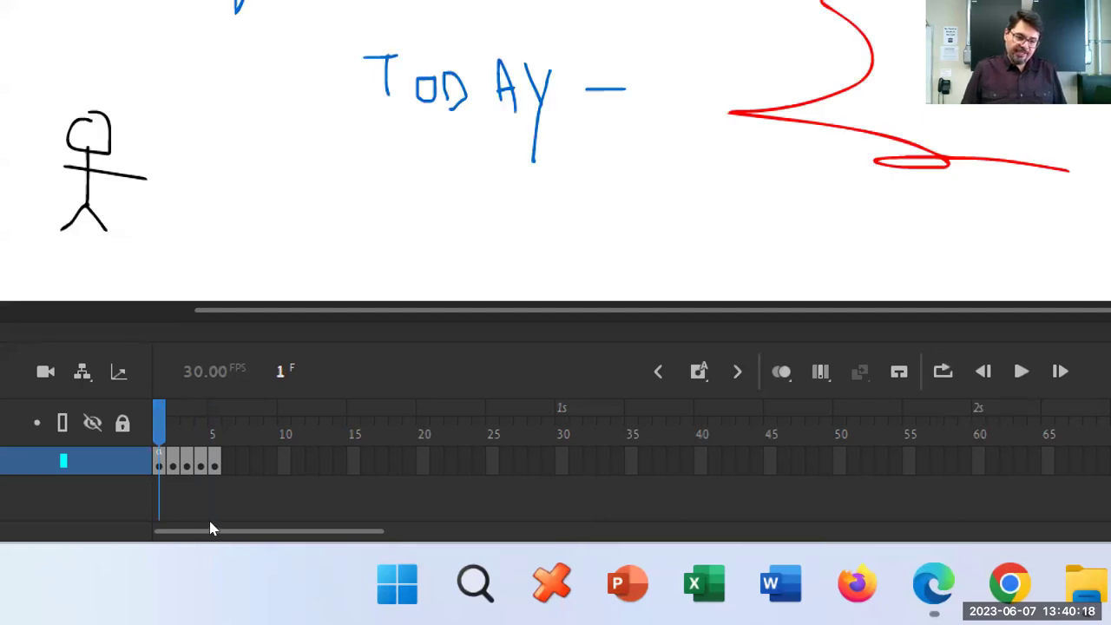
pyautogui.press('.')
pyautogui.press('.')
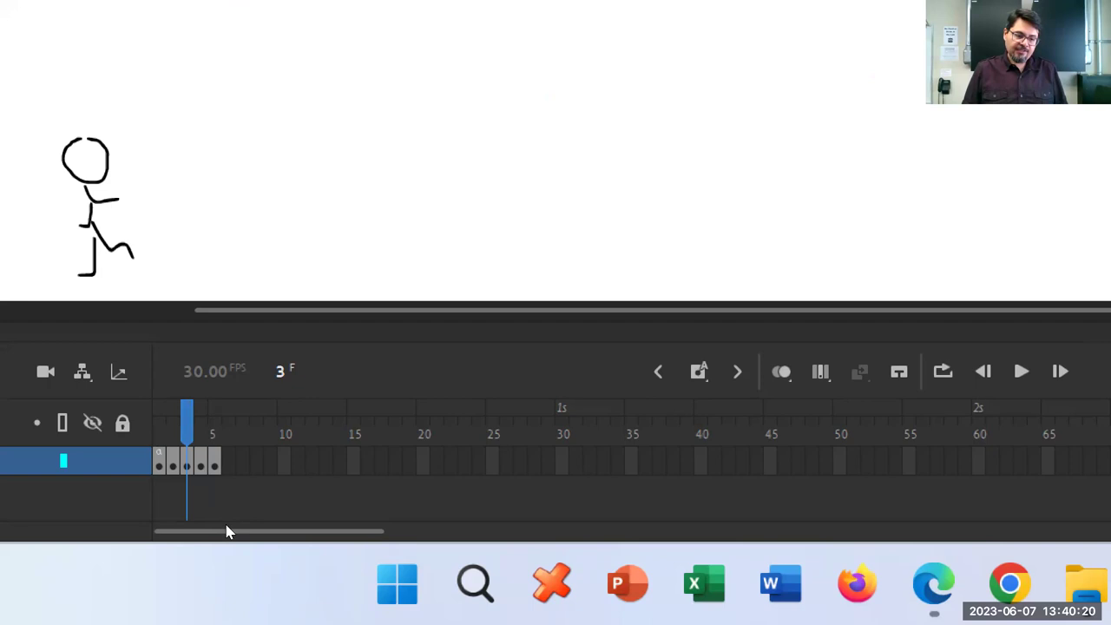
pyautogui.press('.')
pyautogui.press('.')
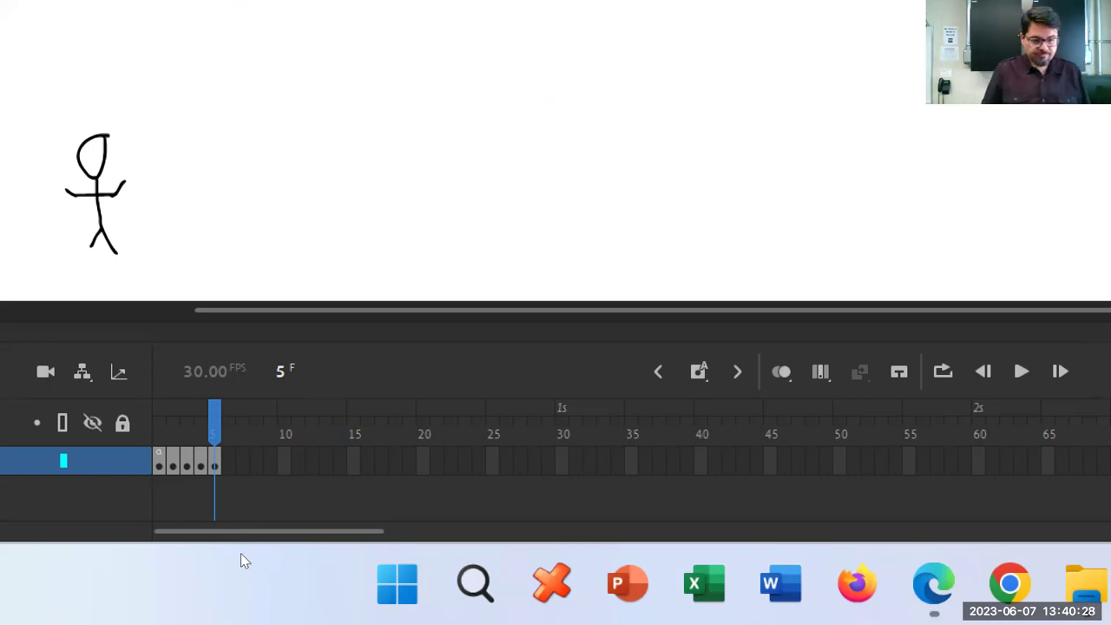
pyautogui.press(',')
pyautogui.press('.')
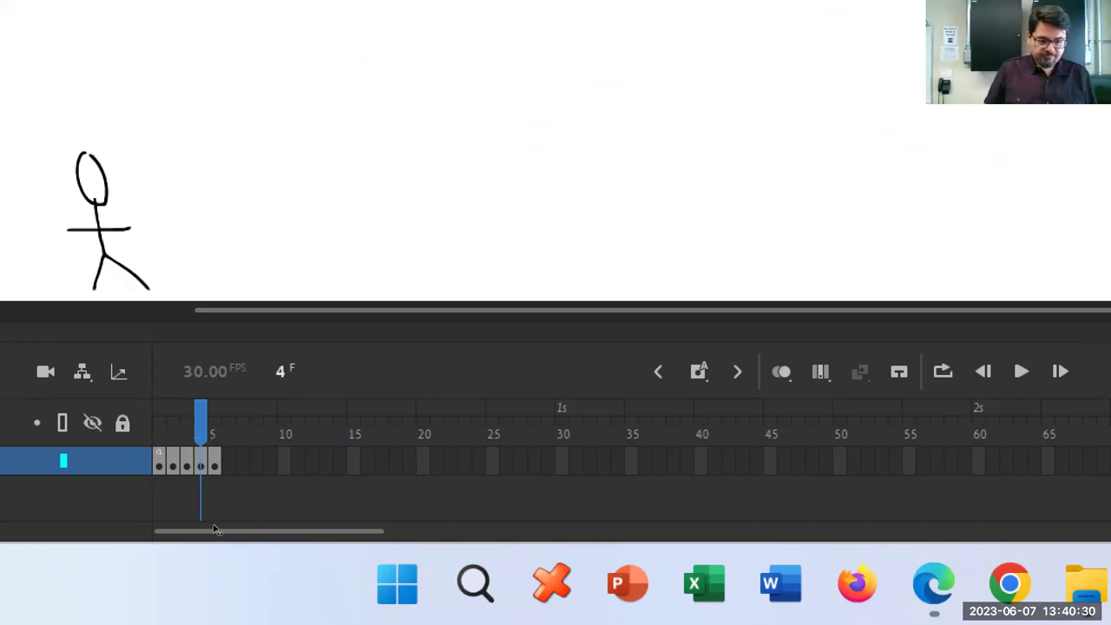
pyautogui.hotkey('shift', ',')
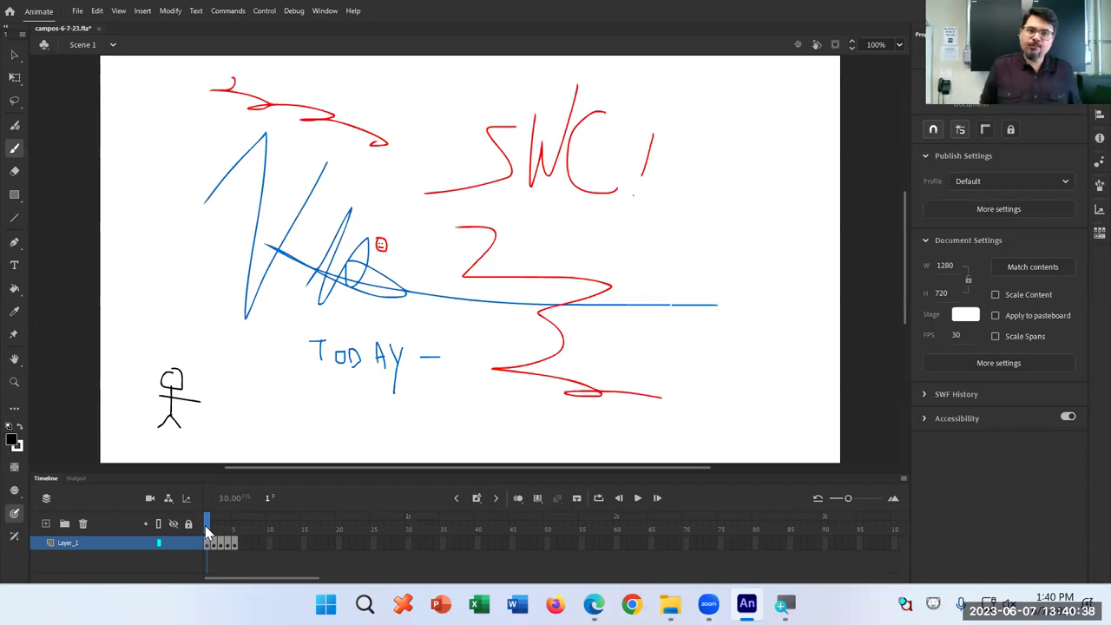
# Test the movie inside Animate and close the preview window
pyautogui.click(269, 13)
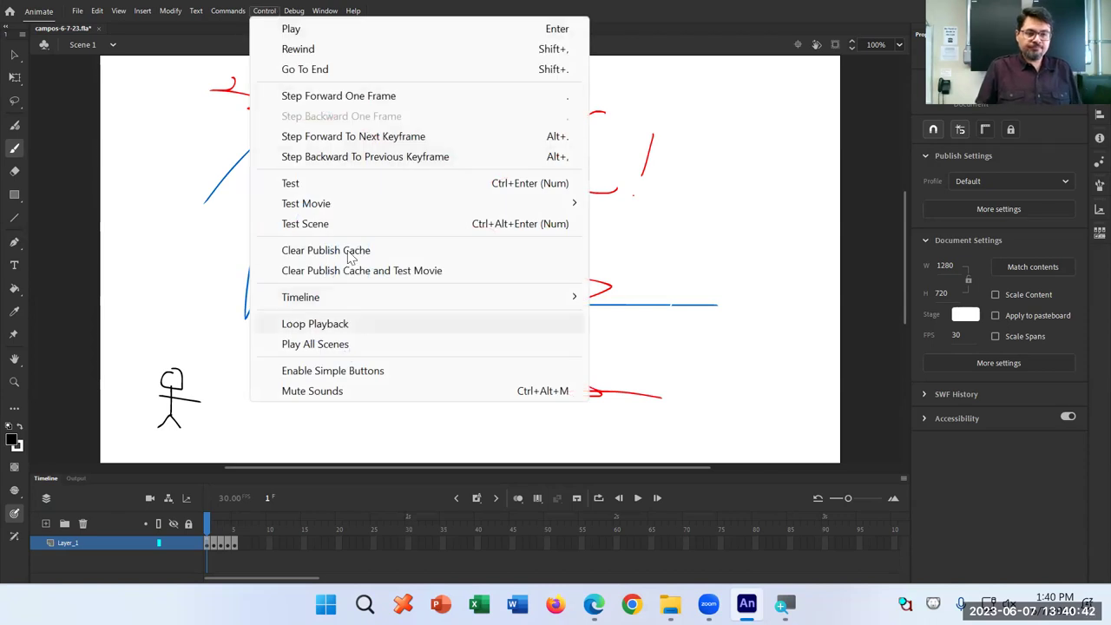
pyautogui.moveTo(351, 213)
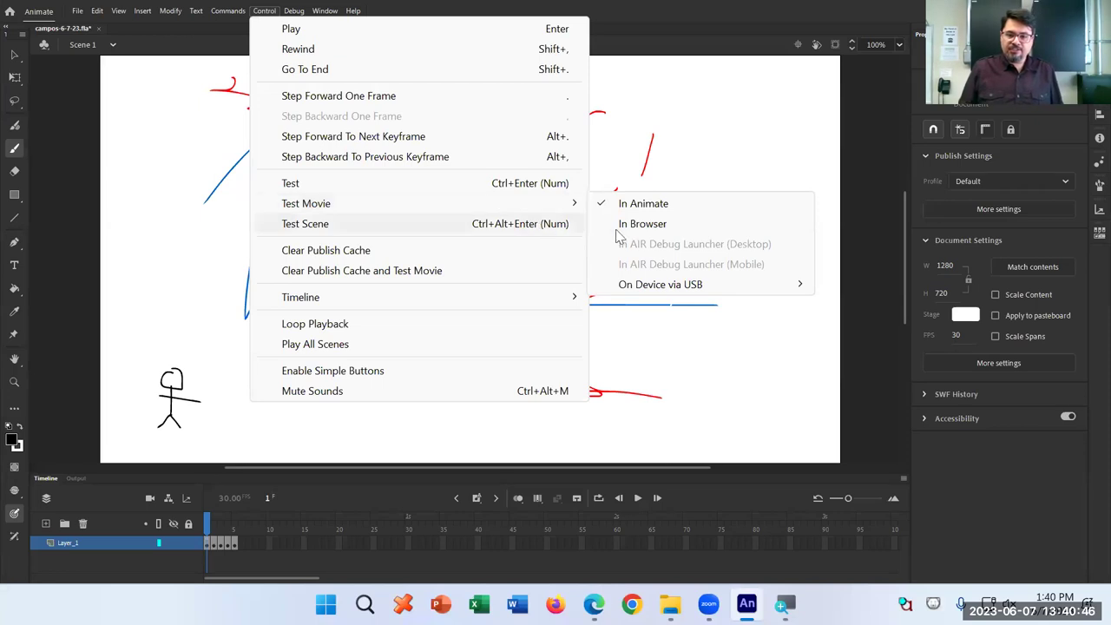
pyautogui.click(642, 203)
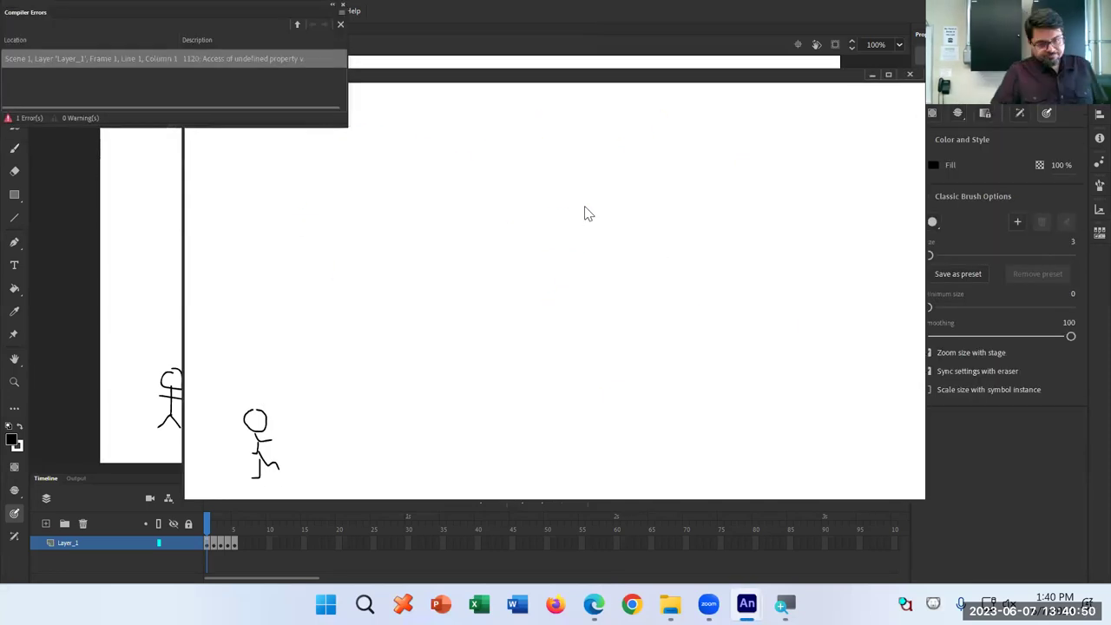
pyautogui.click(909, 75)
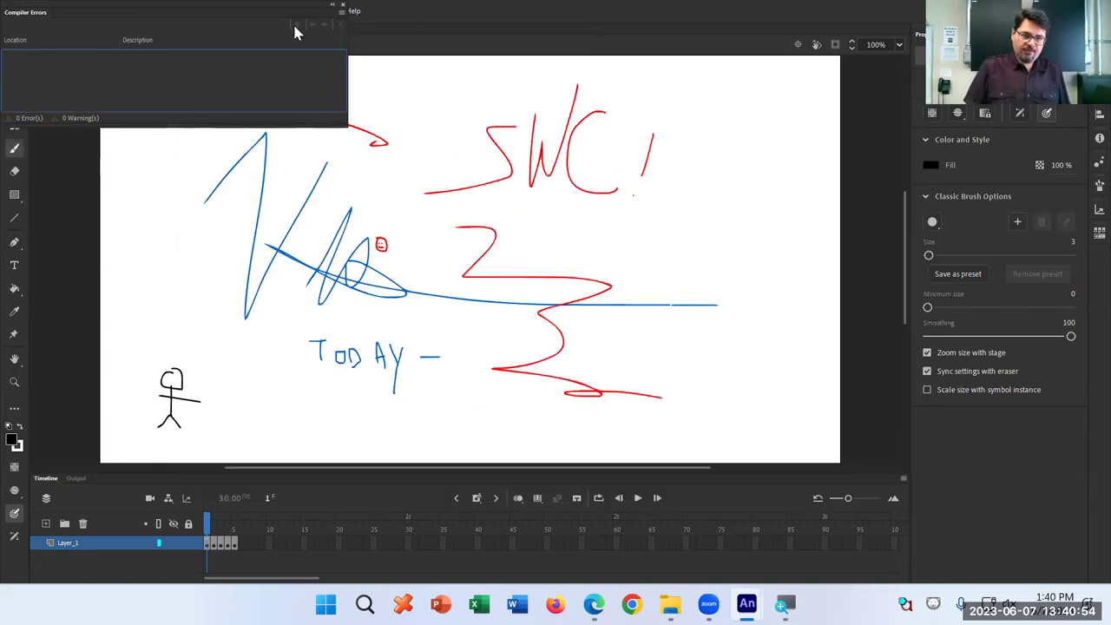
# Dismiss the Compiler Errors panel, run a test of the movie, and dismiss the errors again
pyautogui.click(342, 5)
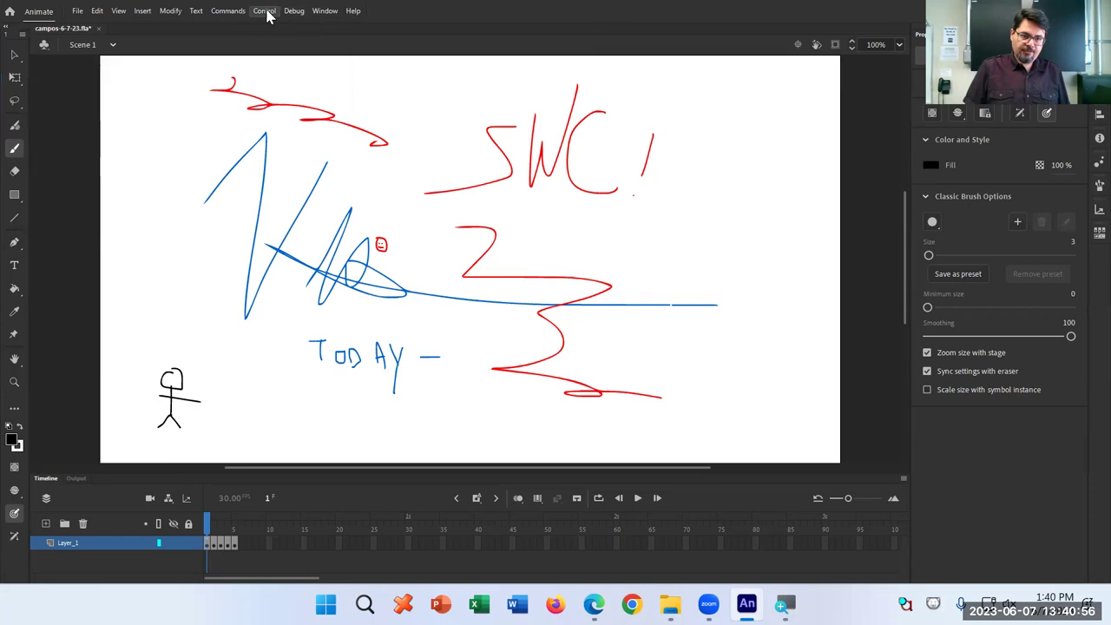
pyautogui.click(265, 10)
pyautogui.click(295, 183)
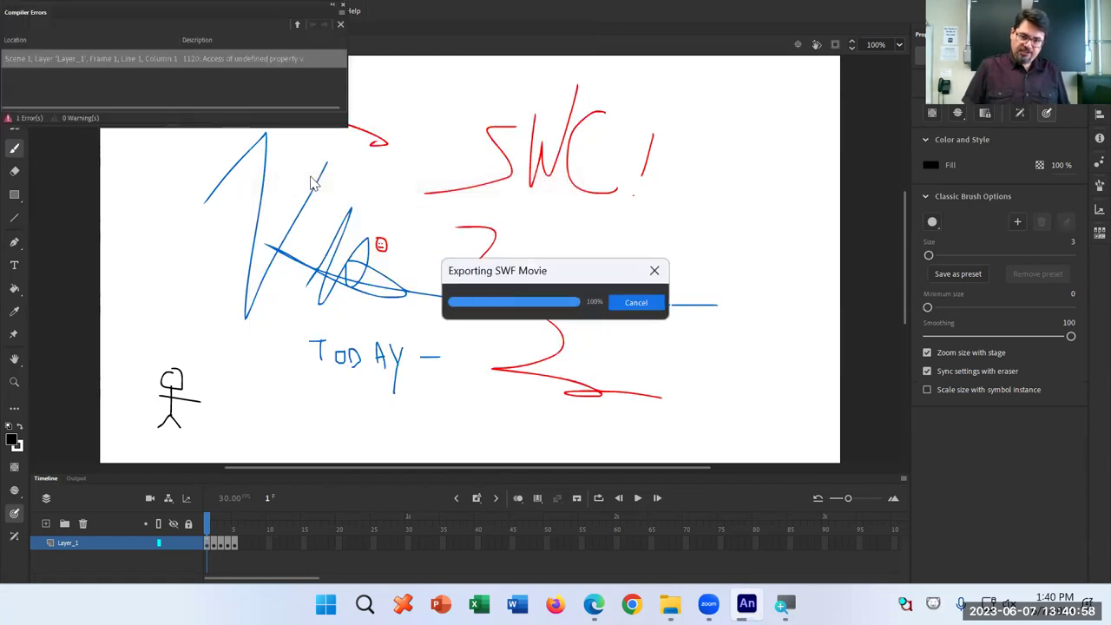
pyautogui.click(326, 35)
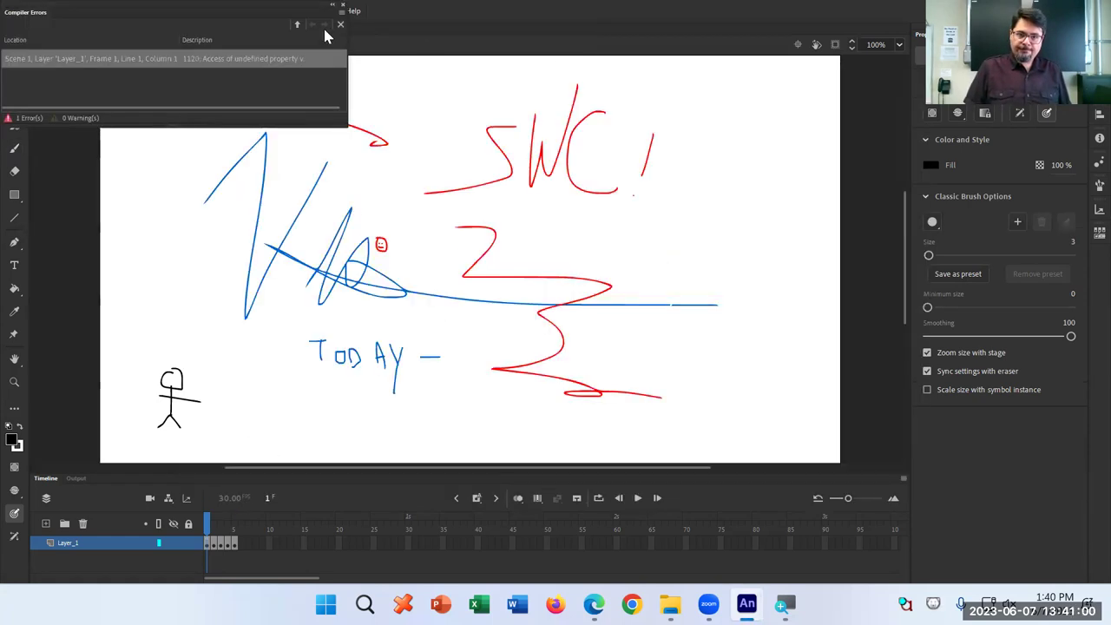
pyautogui.click(342, 5)
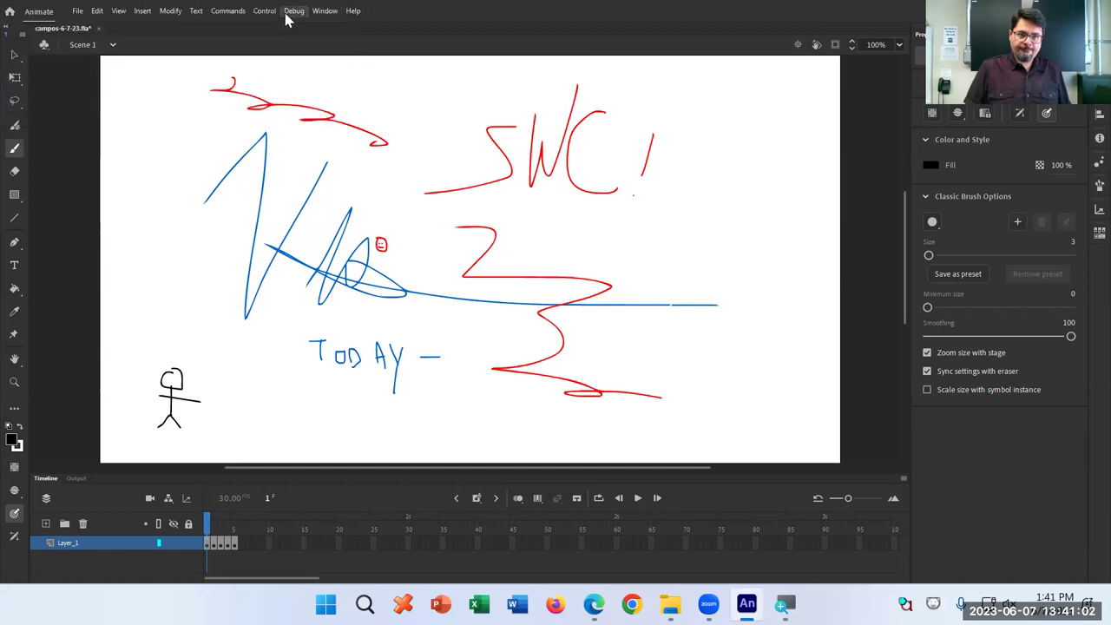
# Test the movie in the browser and dismiss the Compiler Errors panel
pyautogui.click(265, 10)
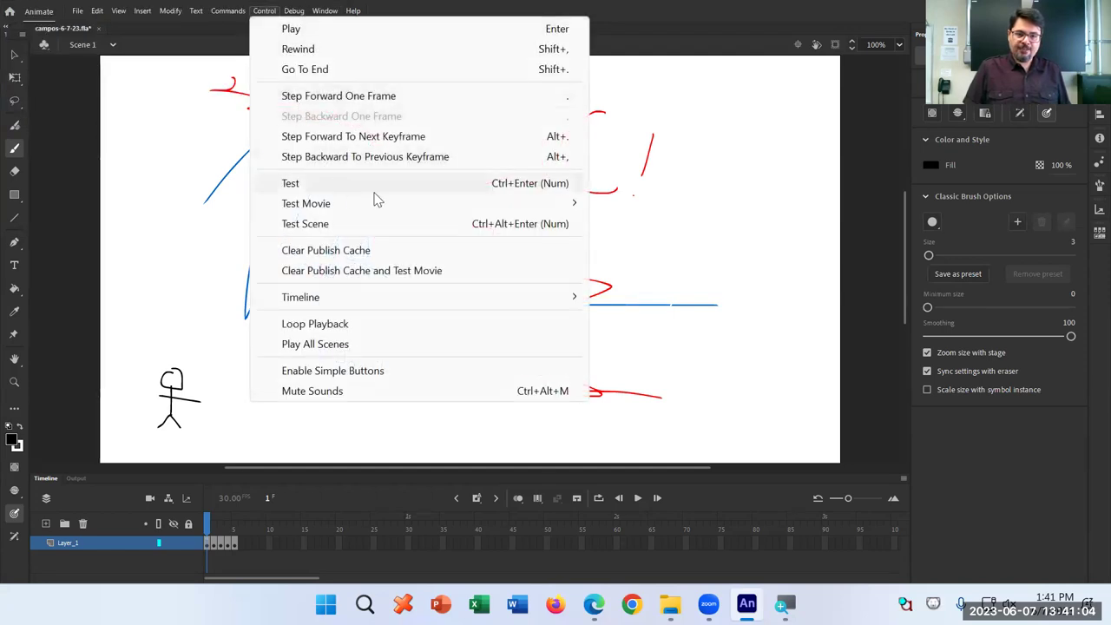
pyautogui.moveTo(383, 201)
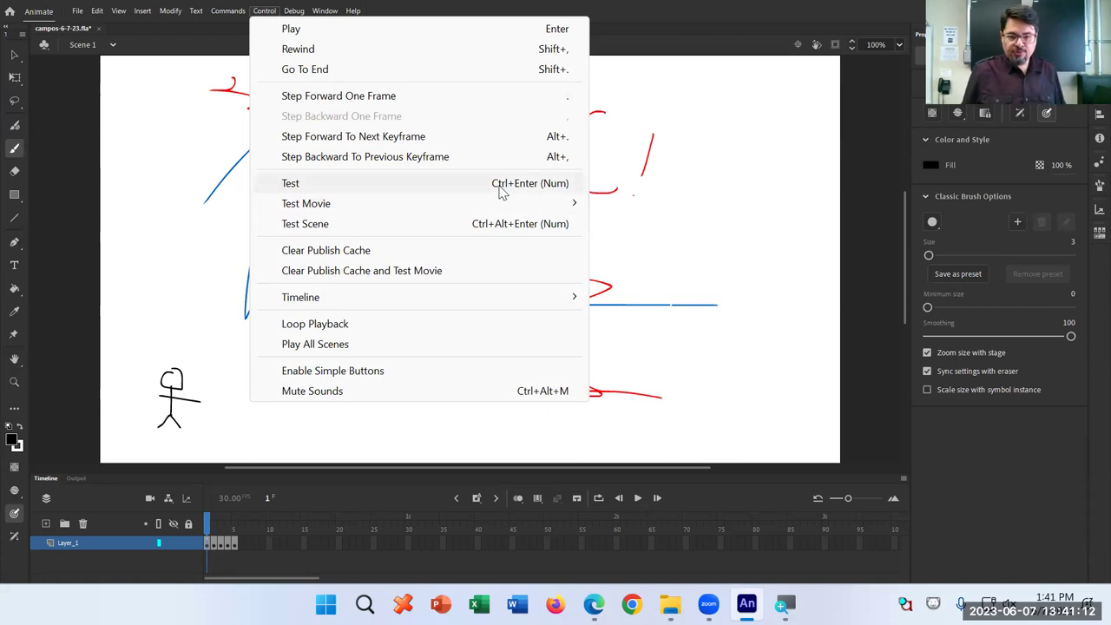
pyautogui.moveTo(552, 205)
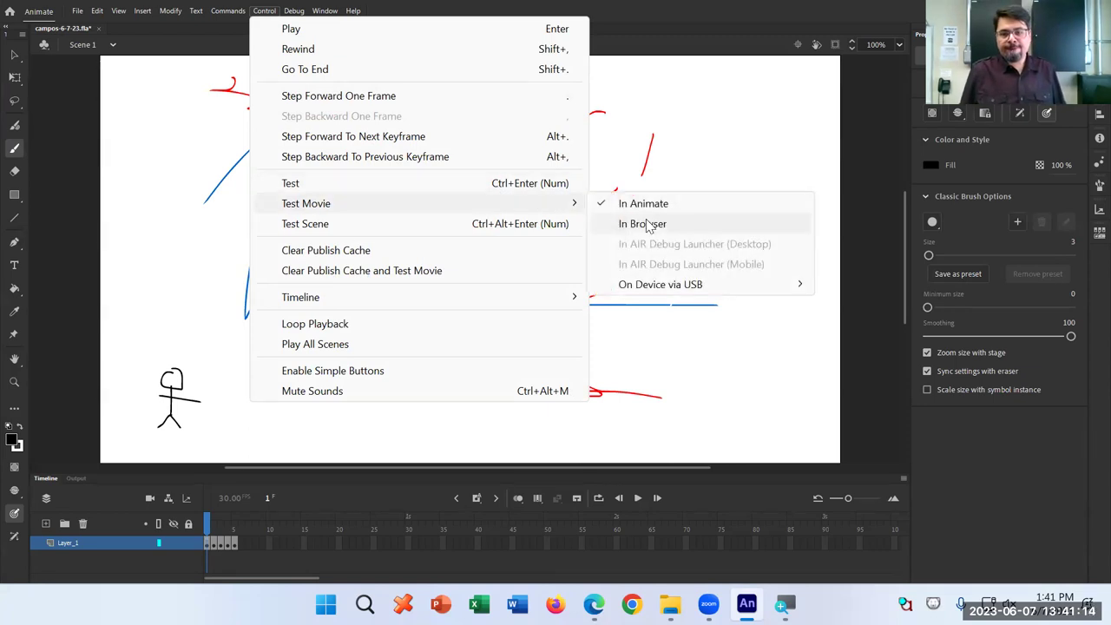
pyautogui.click(646, 224)
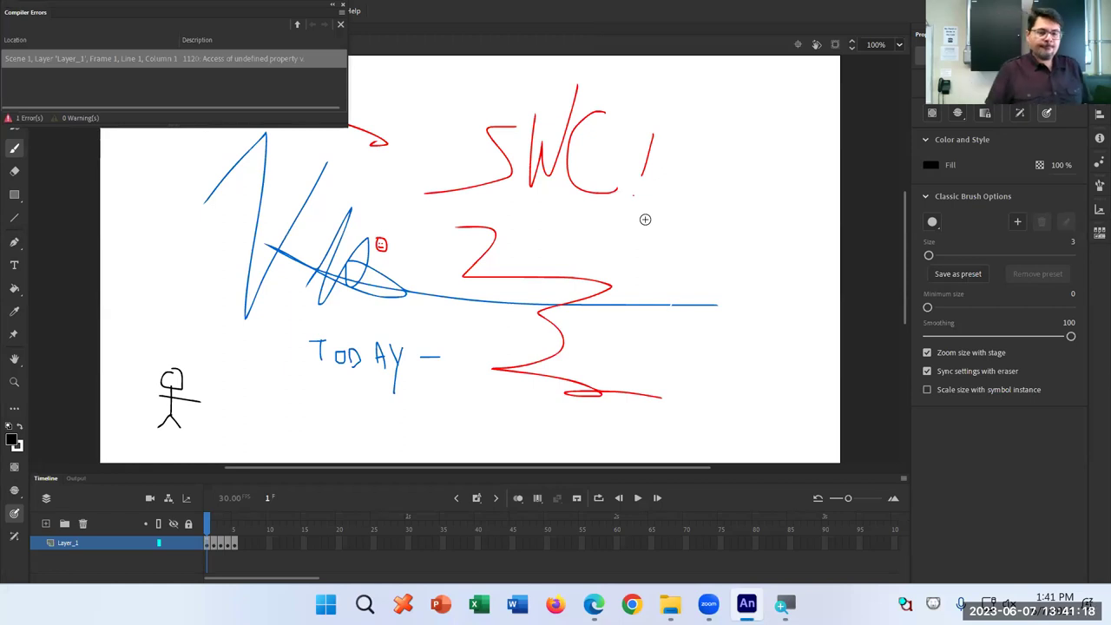
pyautogui.moveTo(595, 605)
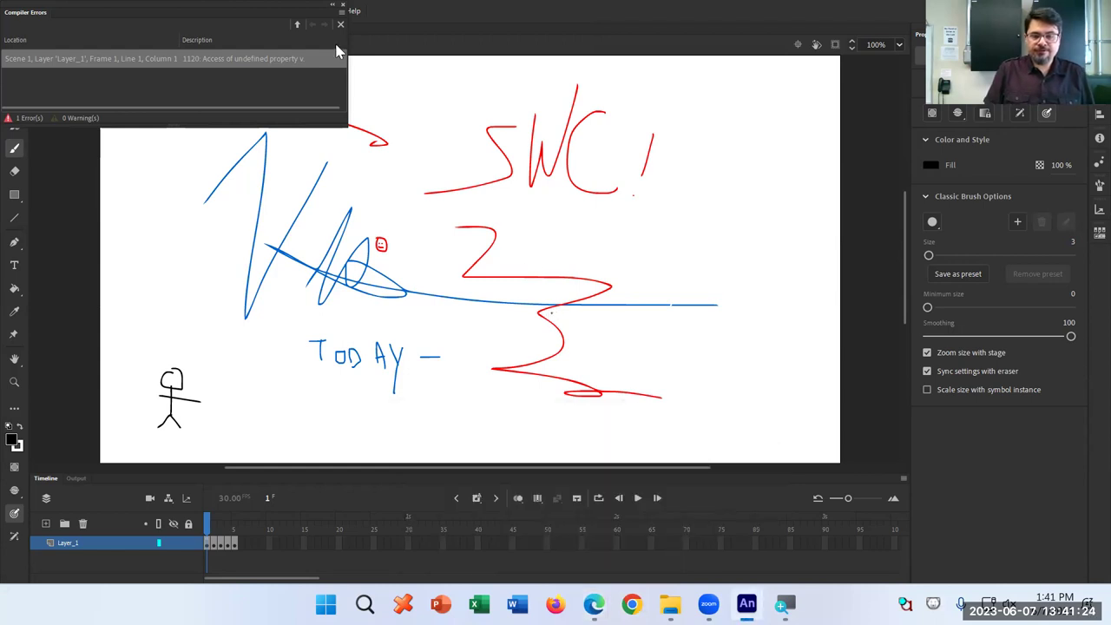
pyautogui.click(342, 5)
pyautogui.hotkey('ctrl', 'Return')
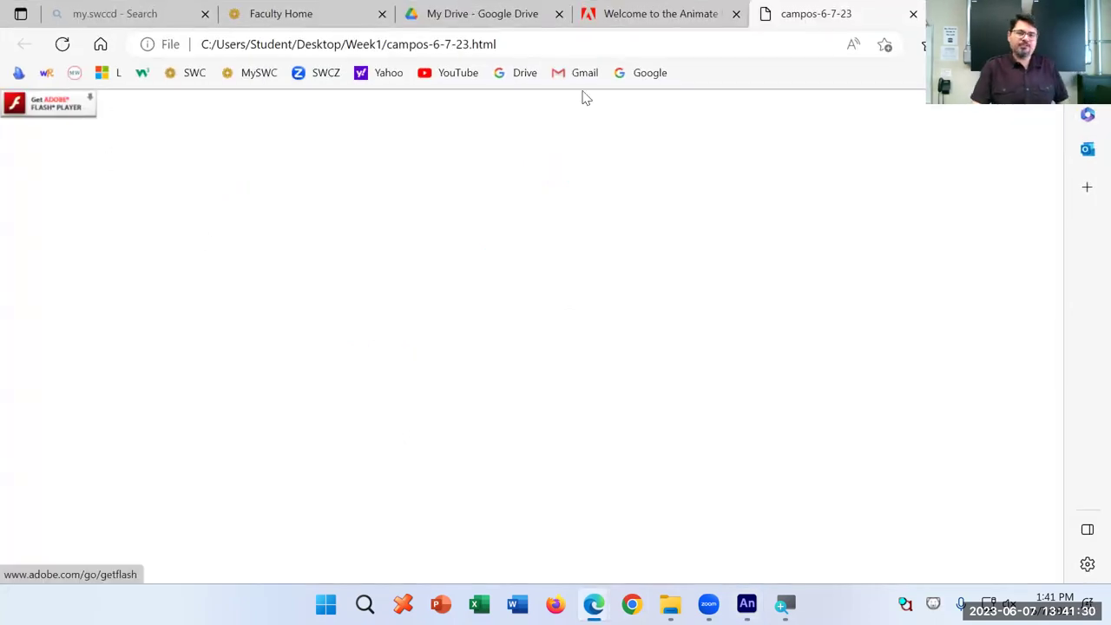
# Close the campos-6-7-23 browser page and return to the Animate document
pyautogui.click(914, 14)
pyautogui.press('super+Down')
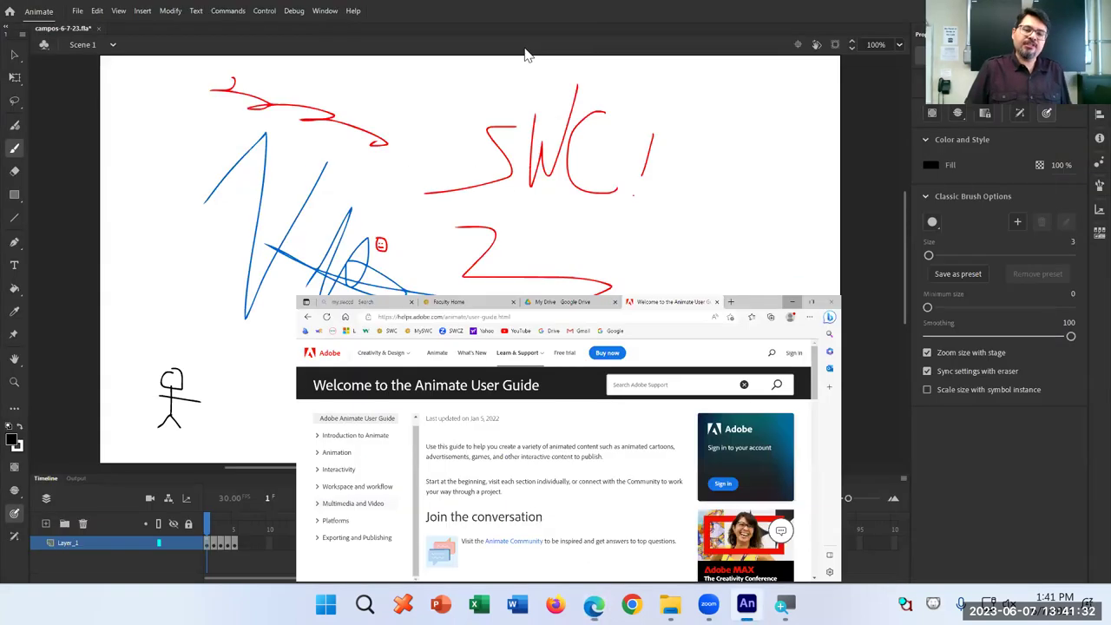
pyautogui.click(531, 52)
# Test the movie in Animate, and close the preview window and the Compiler Errors panel
pyautogui.click(264, 10)
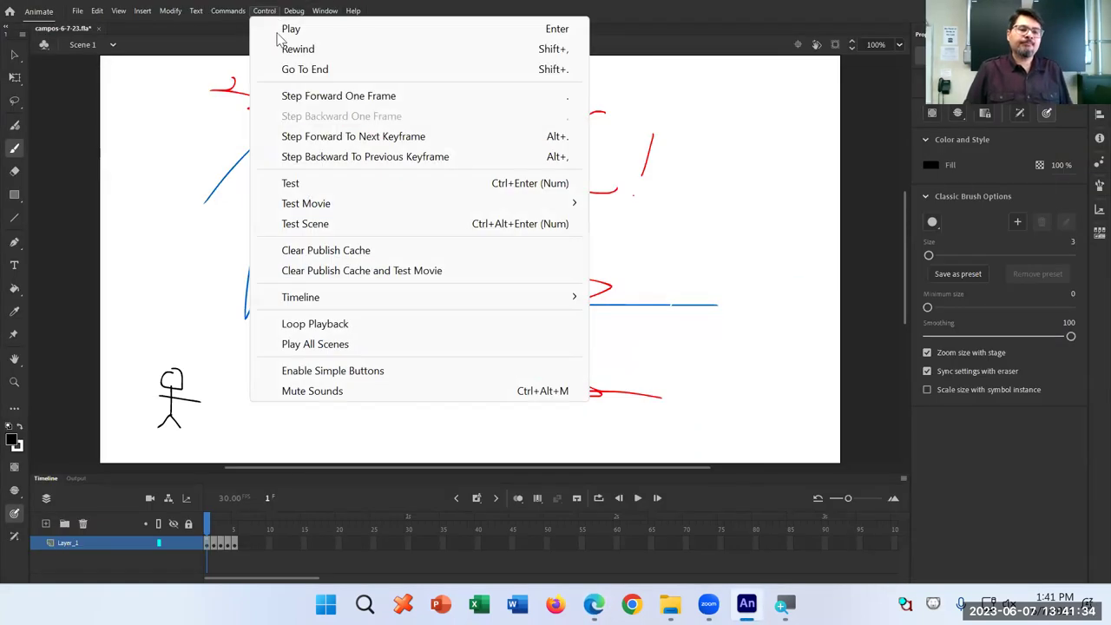
pyautogui.moveTo(564, 206)
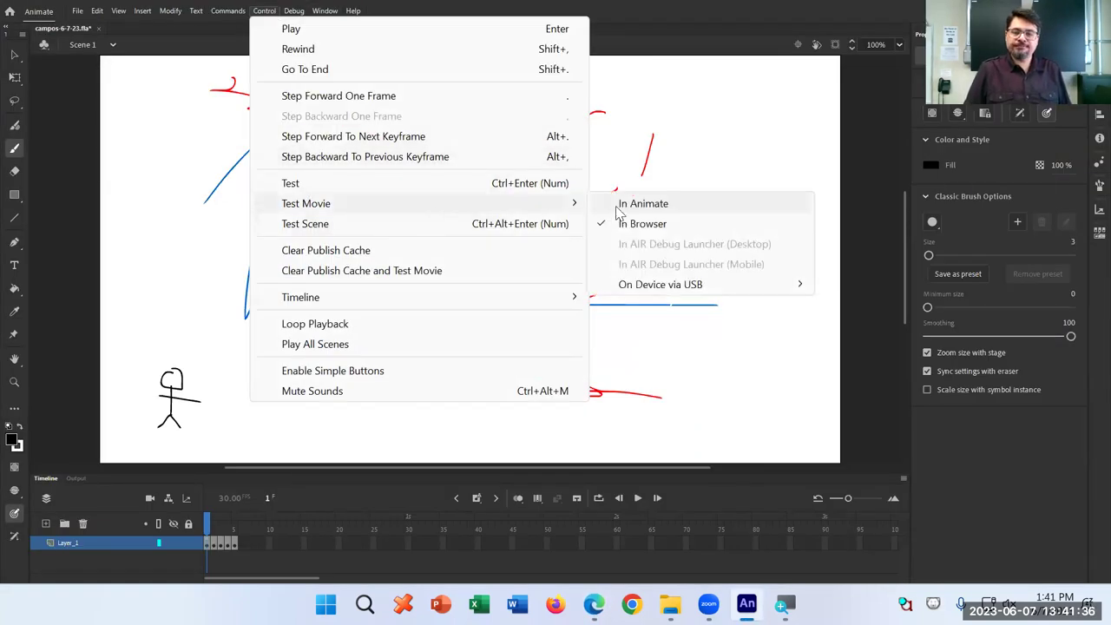
pyautogui.click(643, 203)
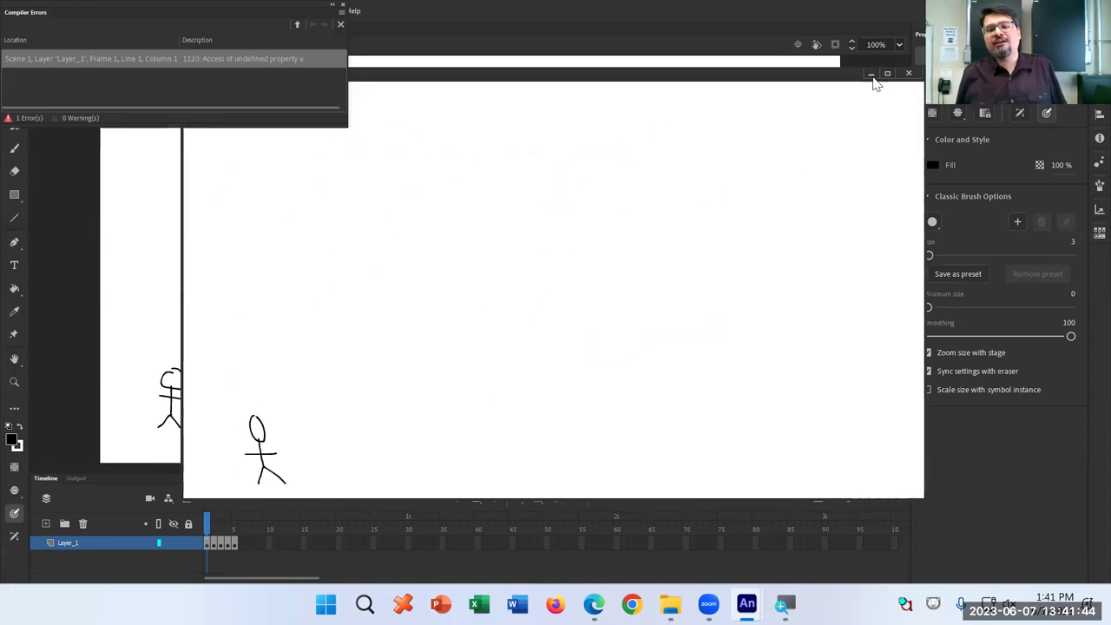
pyautogui.click(909, 74)
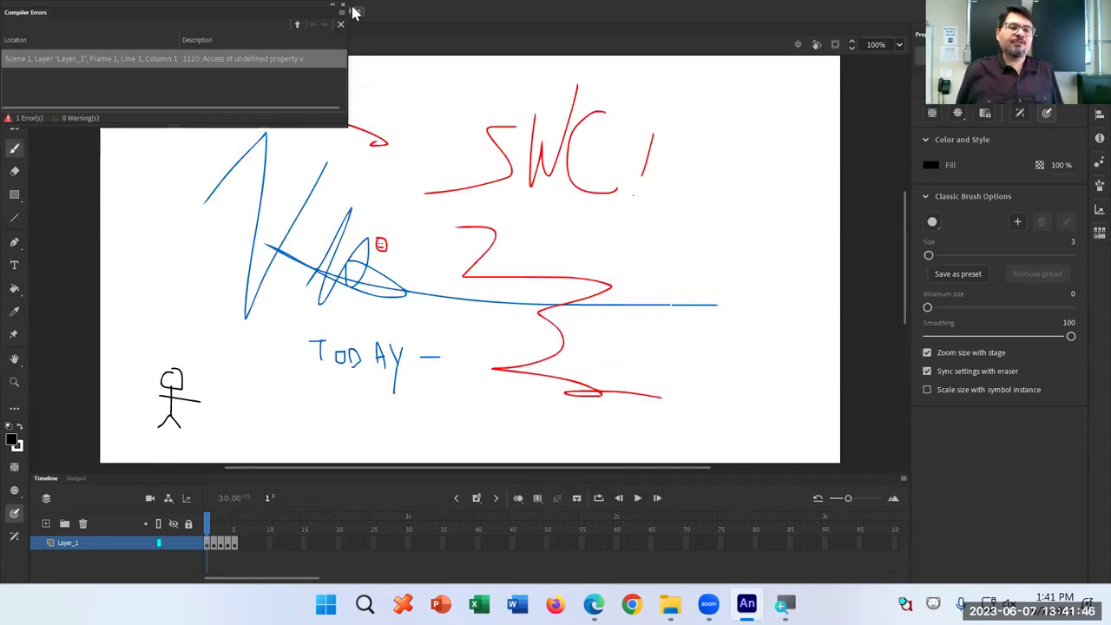
pyautogui.click(342, 5)
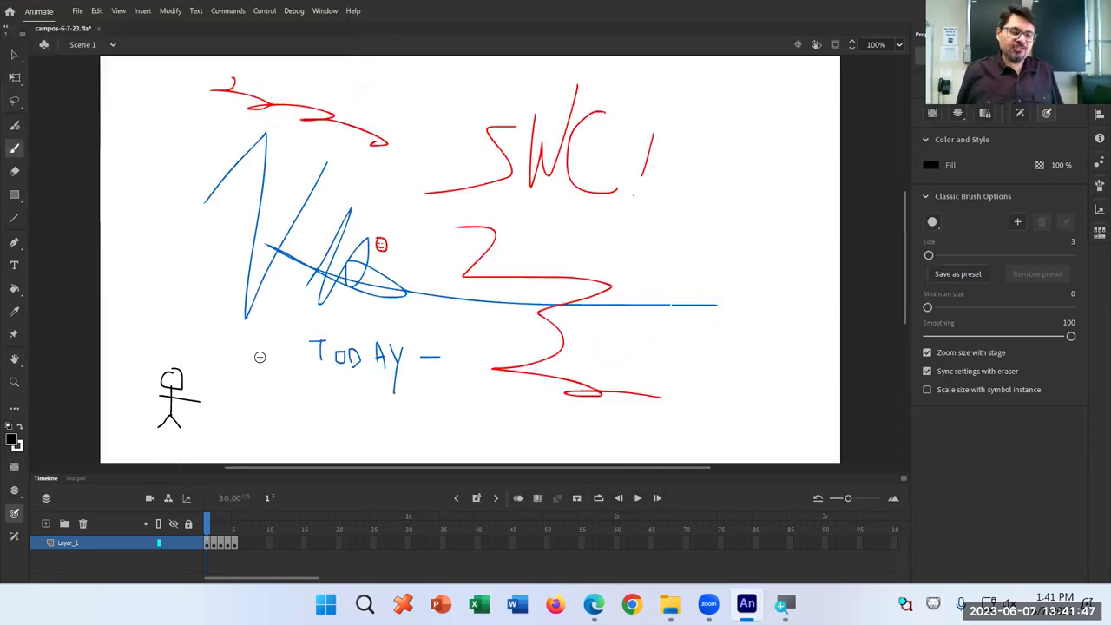
# Move the playhead between frames 1 and 2 to compare their drawings
pyautogui.click(213, 526)
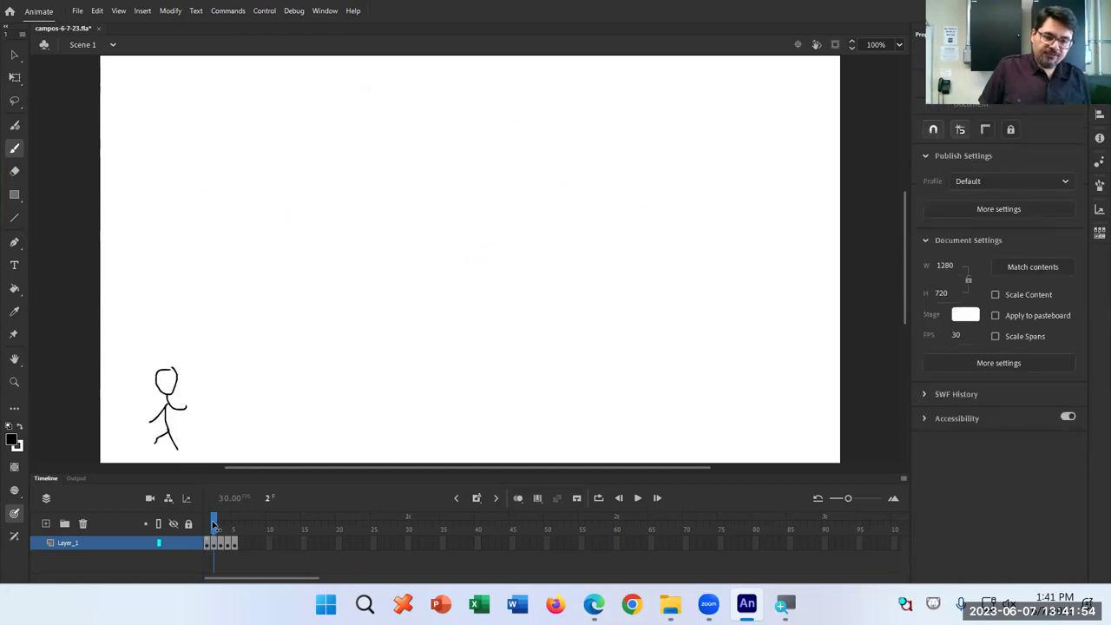
pyautogui.moveTo(217, 526)
pyautogui.mouseDown()
pyautogui.moveTo(240, 530)
pyautogui.moveTo(208, 527)
pyautogui.mouseUp()
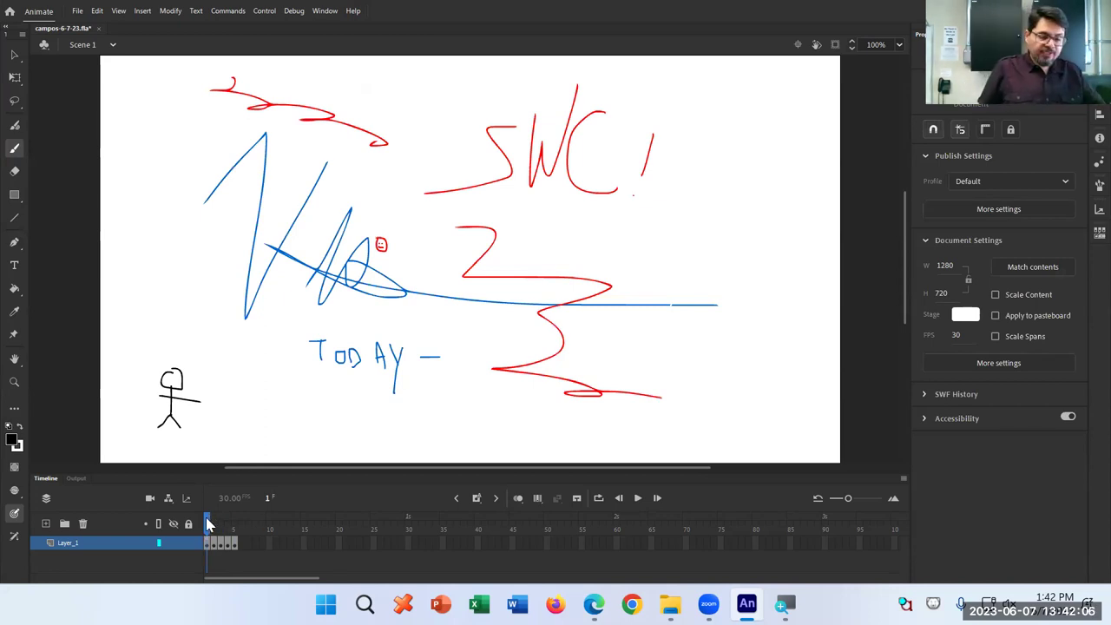
pyautogui.moveTo(209, 524)
pyautogui.mouseDown()
pyautogui.moveTo(236, 524)
pyautogui.moveTo(177, 516)
pyautogui.mouseUp()
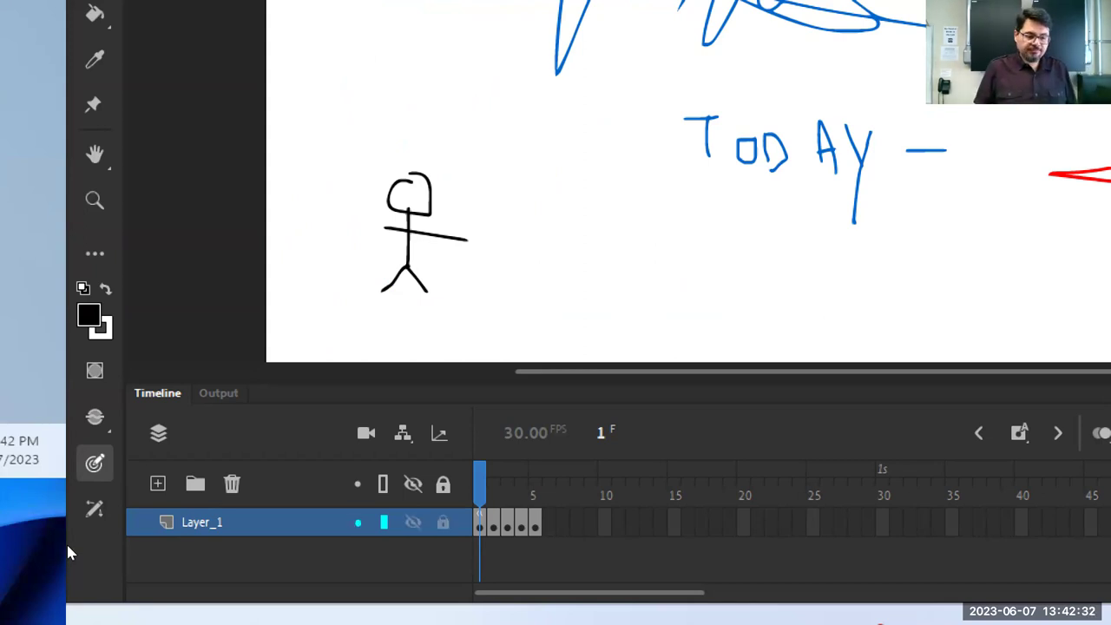
# Rename Layer_1 as character
pyautogui.doubleClick(202, 522)
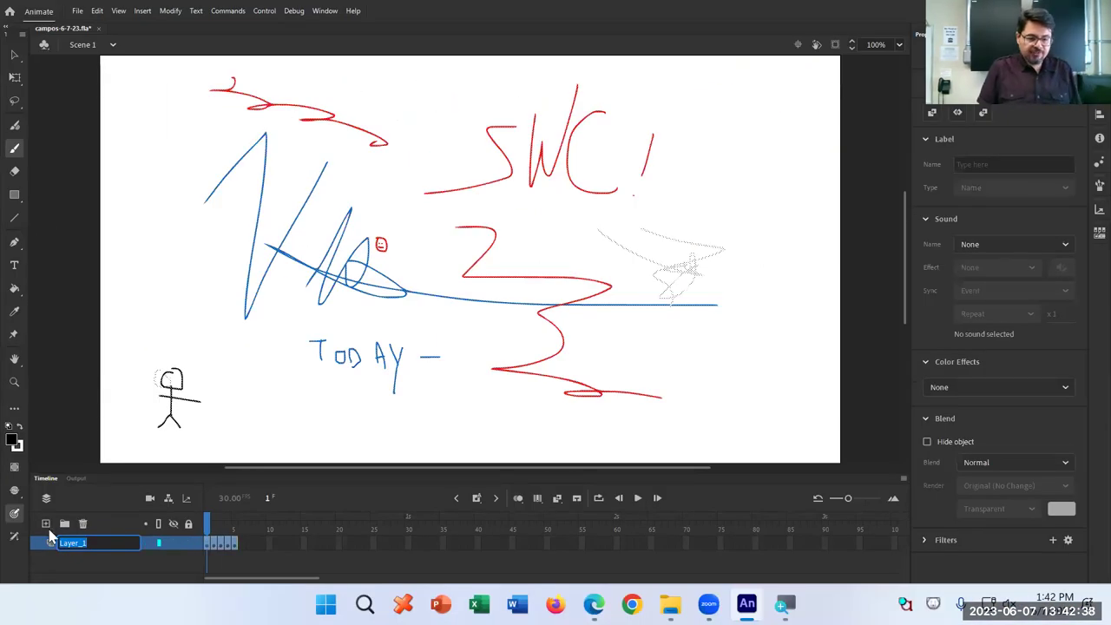
pyautogui.write('cha')
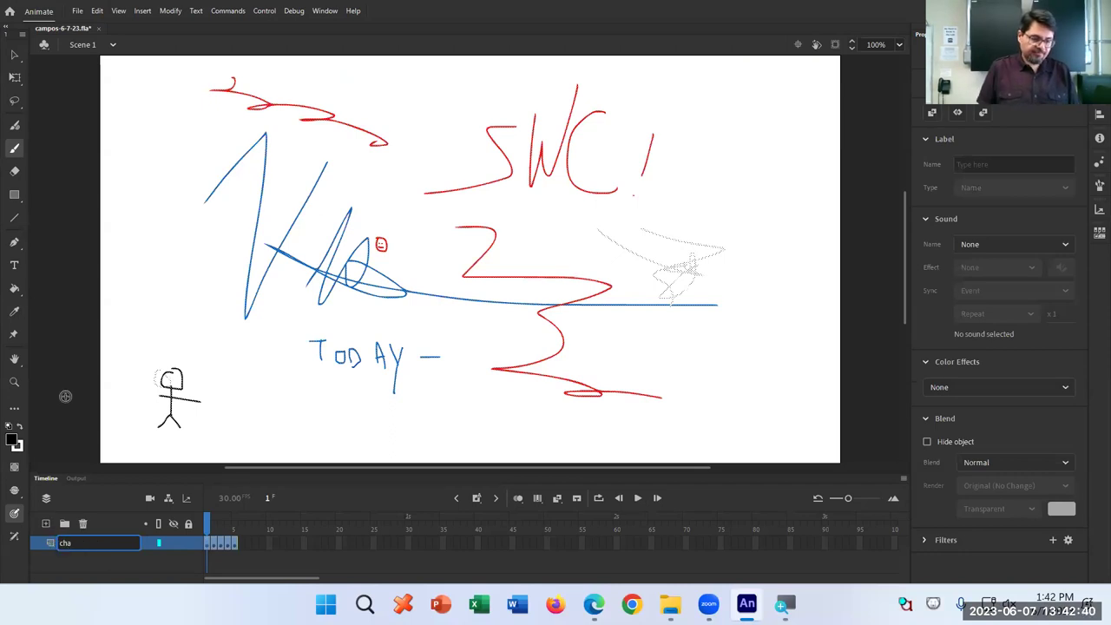
pyautogui.write('racter')
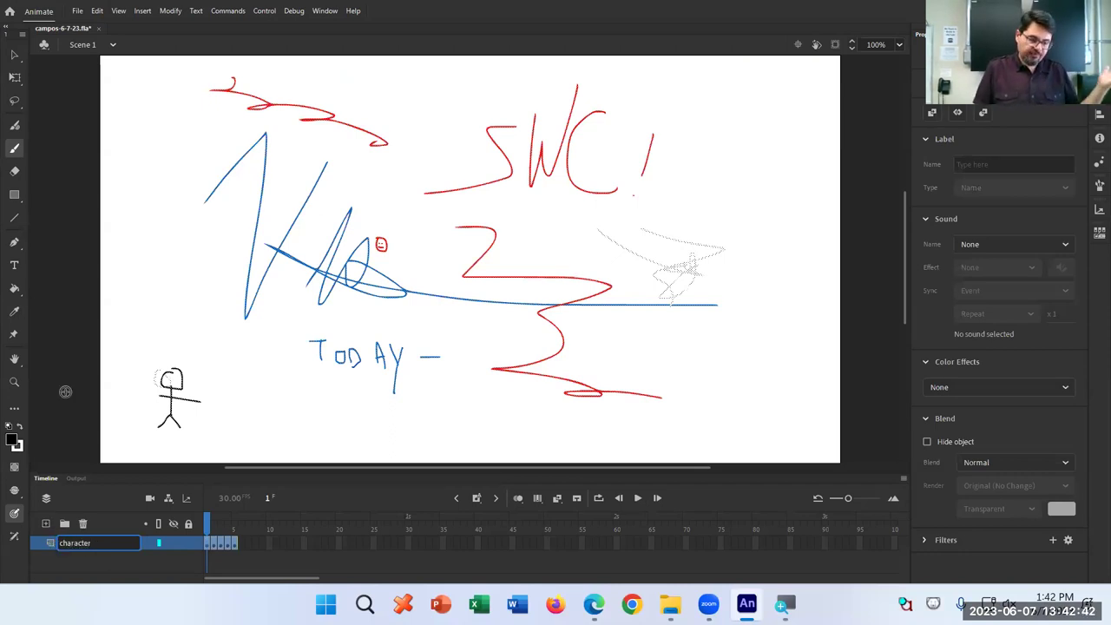
pyautogui.press('Return')
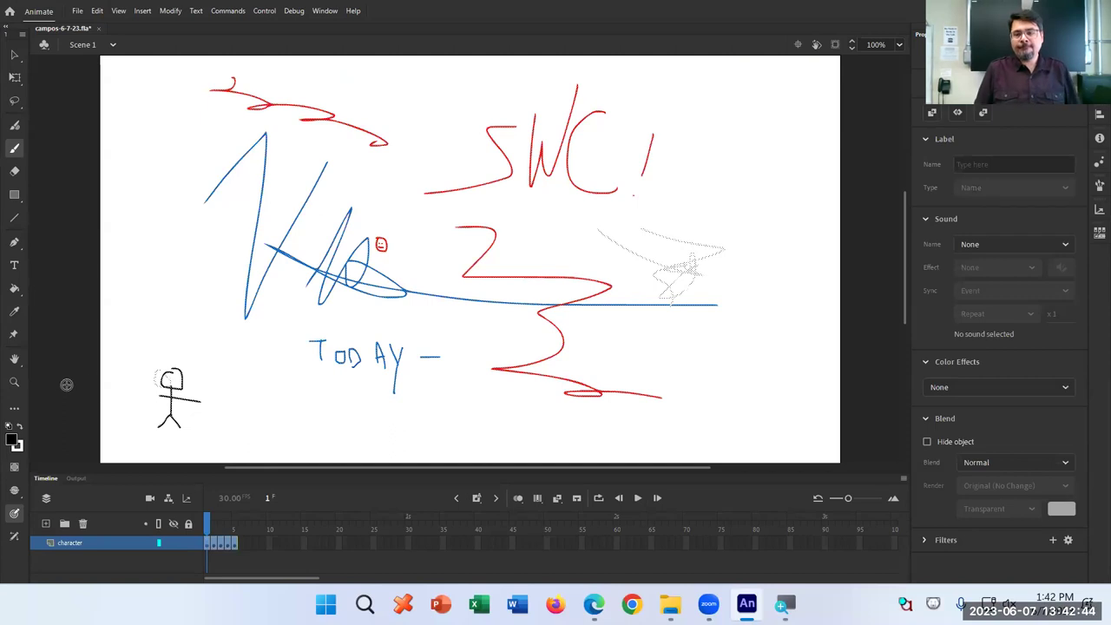
# Set Windows Magnifier to stop following the keyboard focus, text cursor and Narrator cursor, and close its settings
pyautogui.click(784, 603)
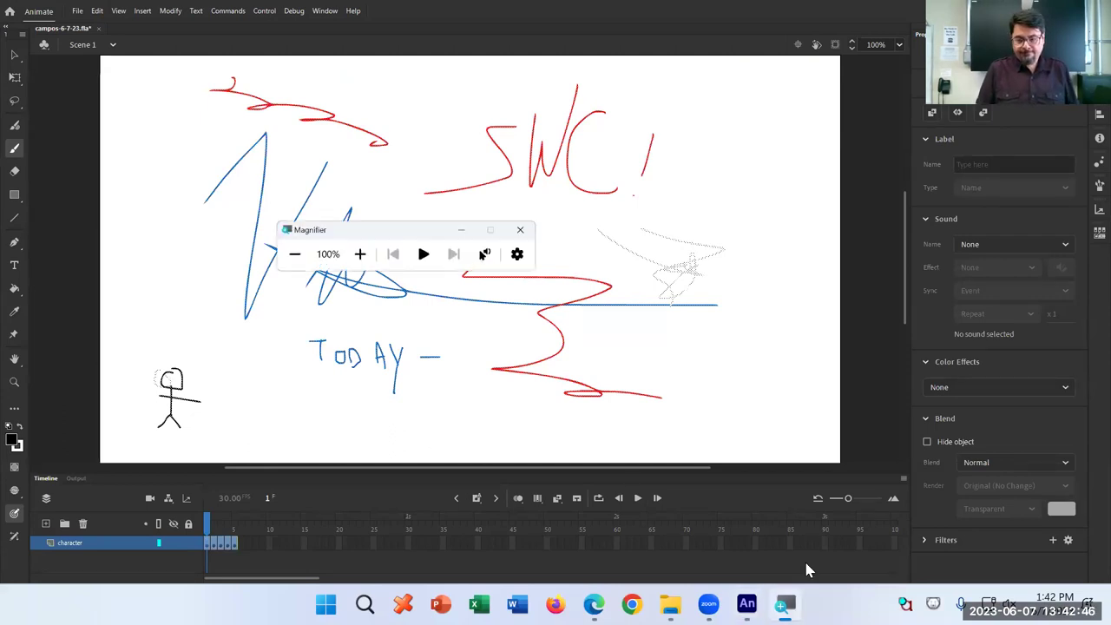
pyautogui.click(423, 134)
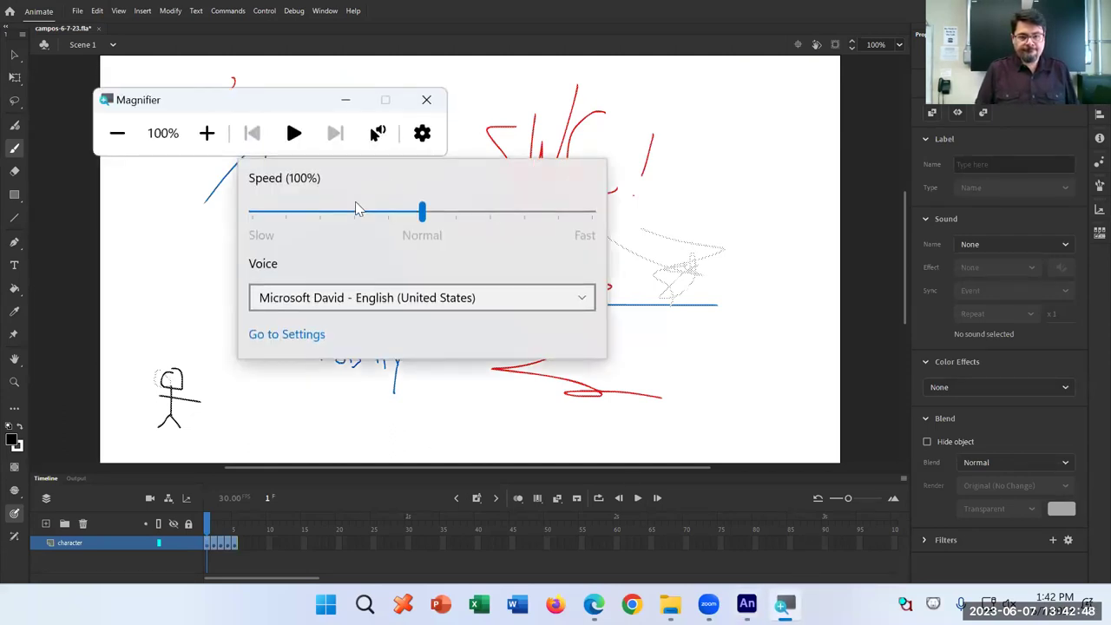
pyautogui.click(308, 335)
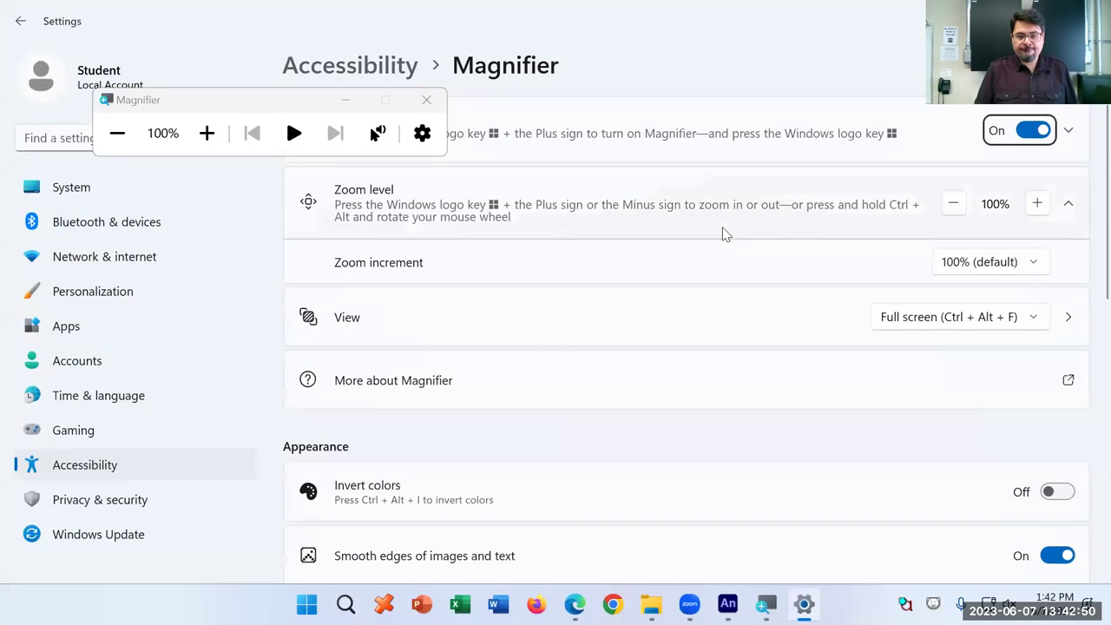
pyautogui.click(528, 221)
pyautogui.click(512, 265)
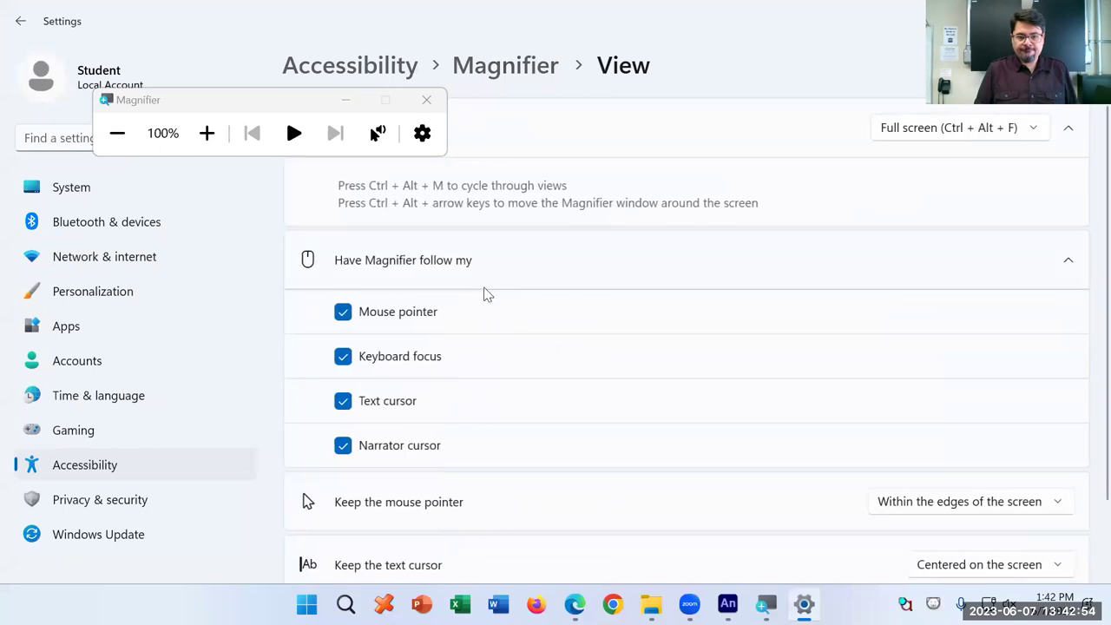
pyautogui.click(409, 362)
pyautogui.click(393, 405)
pyautogui.click(398, 448)
pyautogui.hotkey('alt', 'F4')
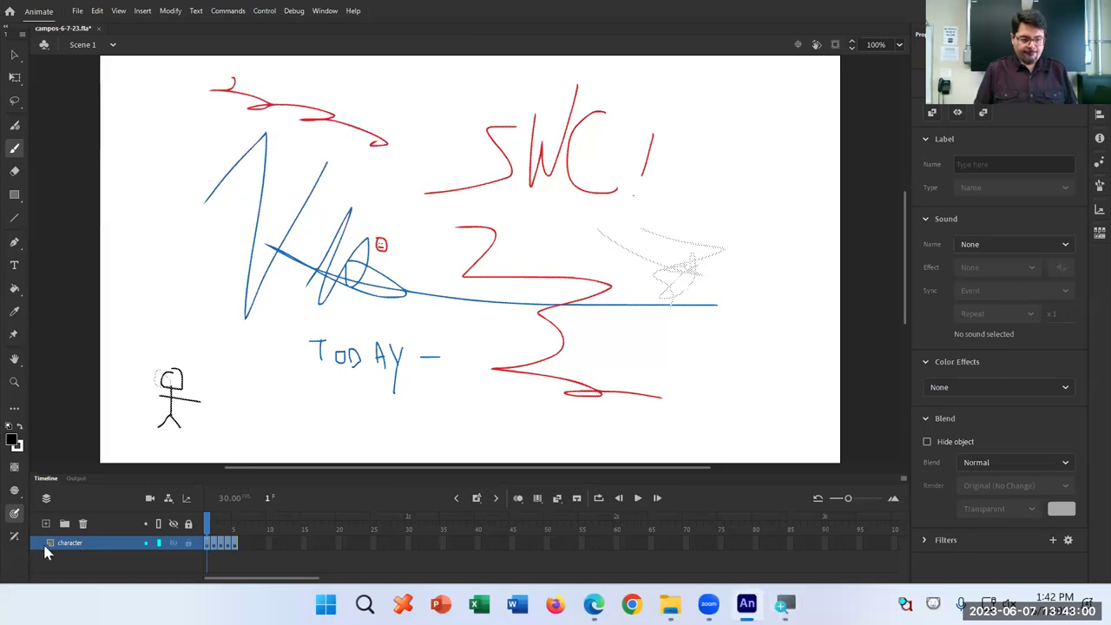
# Magnify the timeline area and enter character again as the existing layer's name
pyautogui.press('super+plus')
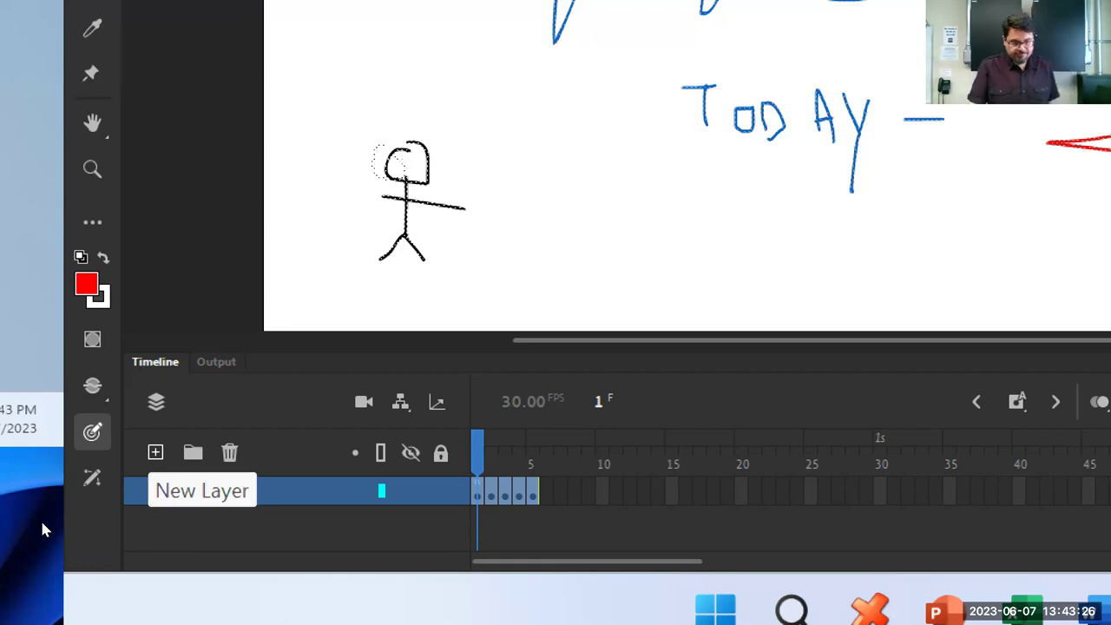
pyautogui.write('character')
pyautogui.press('Return')
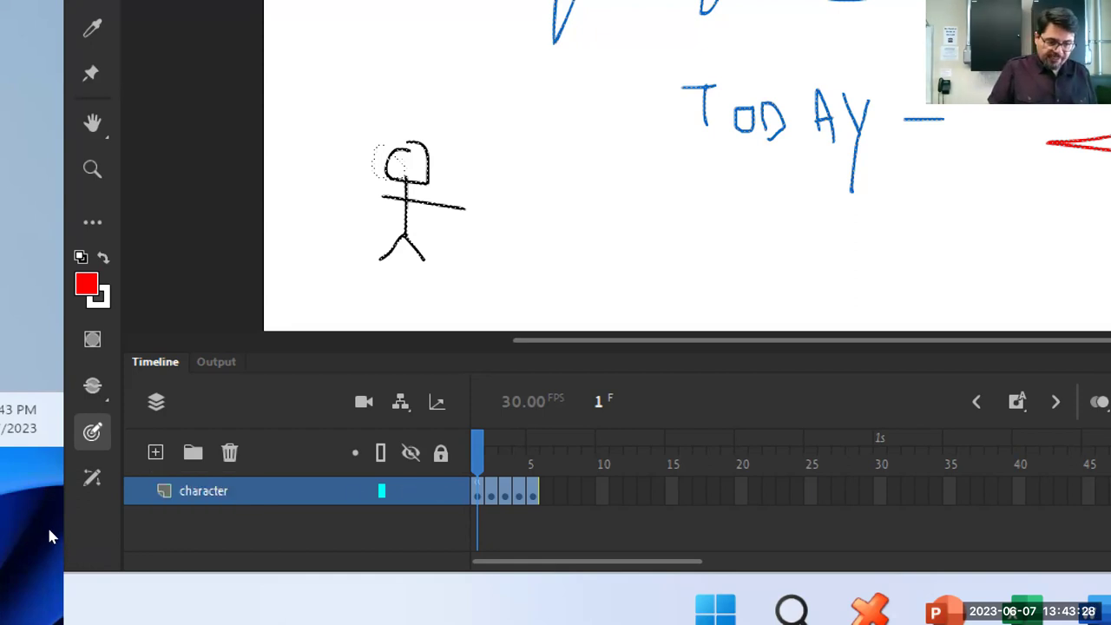
# Add a new layer above the character layer and name it text
pyautogui.click(155, 453)
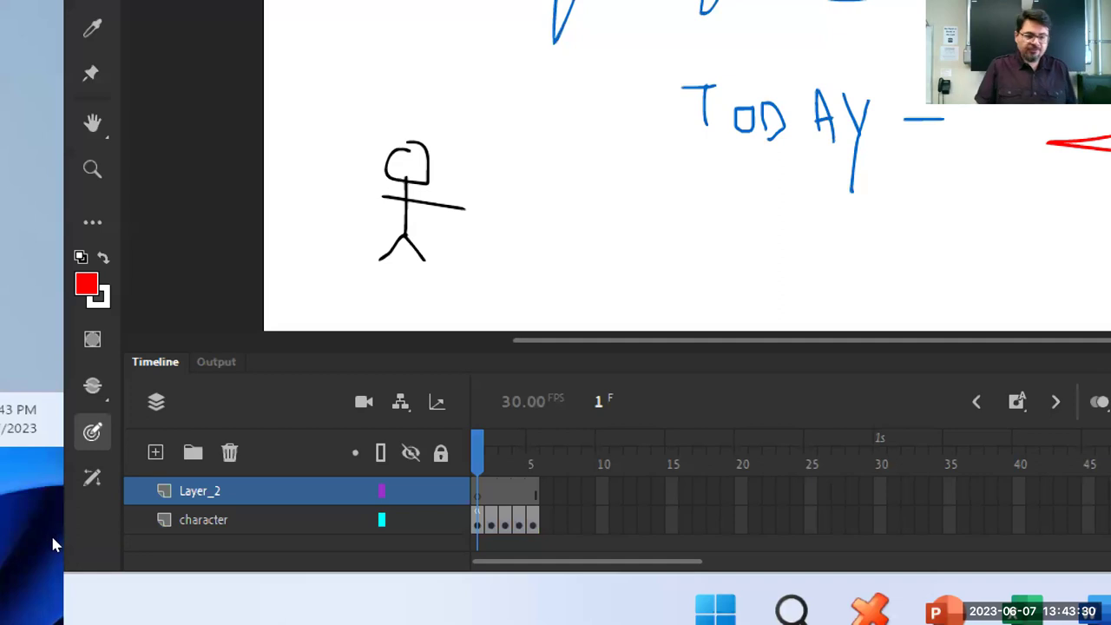
pyautogui.doubleClick(199, 491)
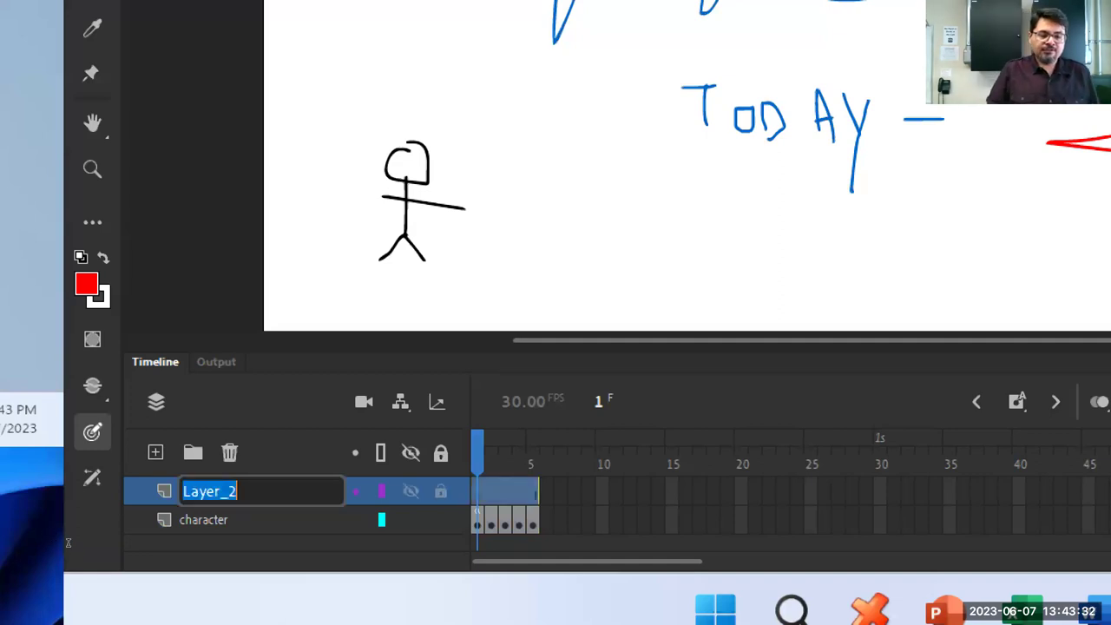
pyautogui.write('text')
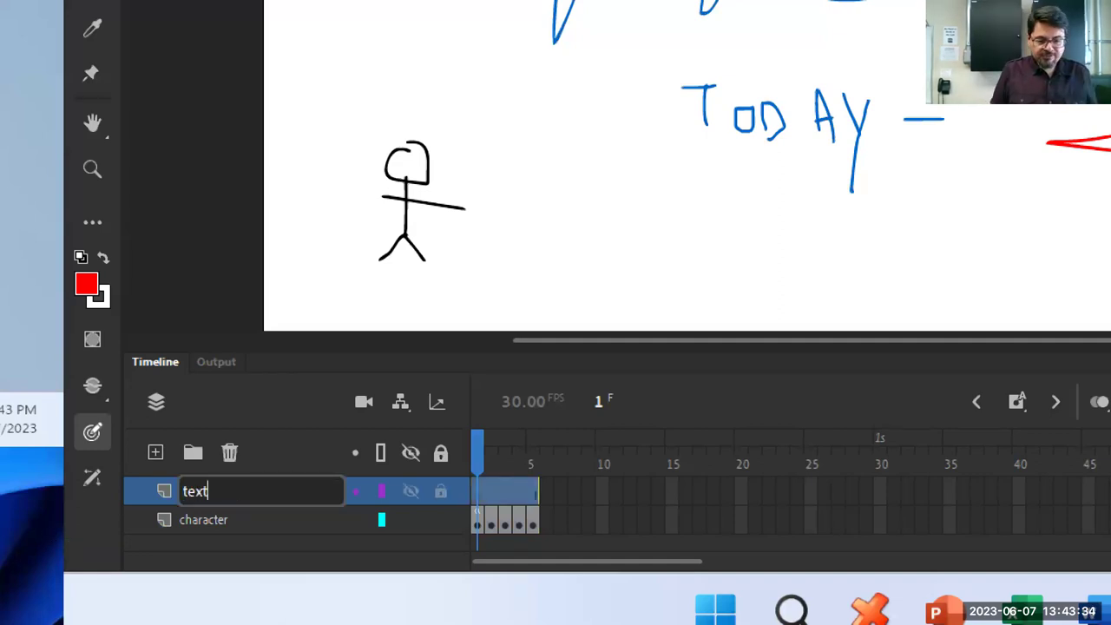
pyautogui.press('Return')
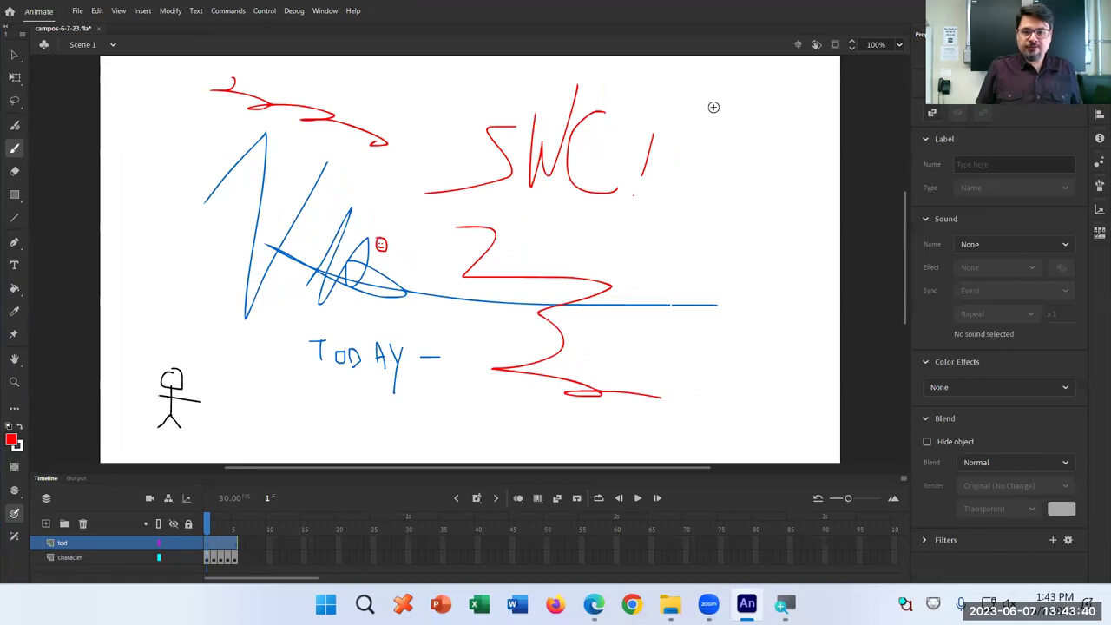
# Brush the letters ABC in red on the text layer, to the right of the SWC lettering
pyautogui.moveTo(713, 146)
pyautogui.mouseDown()
pyautogui.moveTo(721, 98)
pyautogui.moveTo(736, 139)
pyautogui.moveTo(734, 120)
pyautogui.moveTo(752, 141)
pyautogui.mouseUp()
pyautogui.moveTo(753, 118)
pyautogui.mouseDown()
pyautogui.moveTo(776, 137)
pyautogui.moveTo(755, 140)
pyautogui.moveTo(800, 167)
pyautogui.mouseUp()
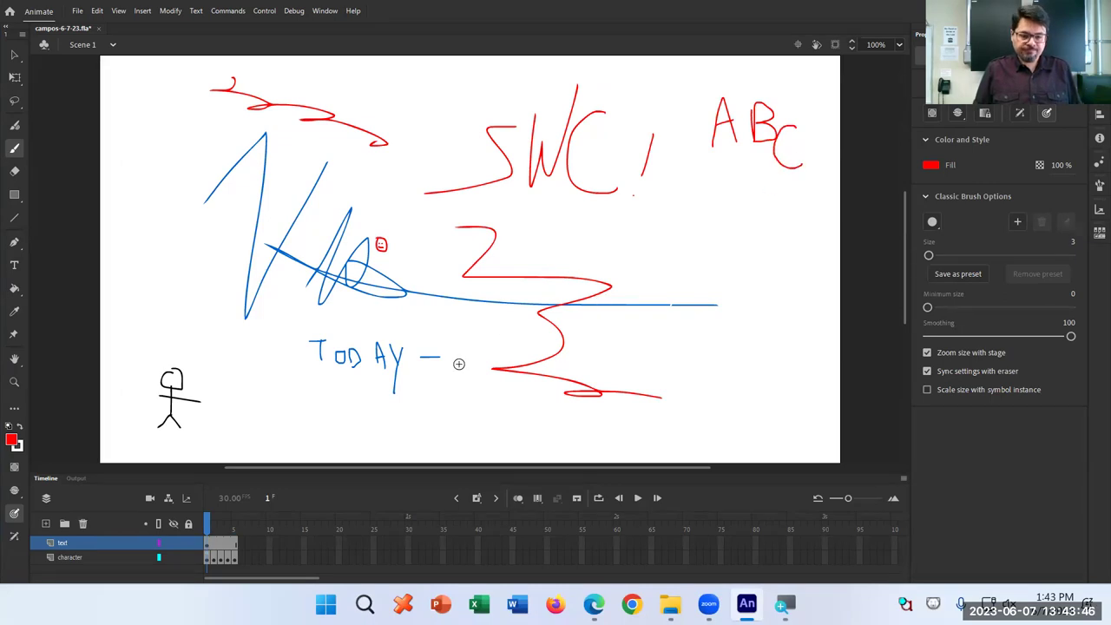
# Play the stick figure animation on the timeline with looping turned on, and again with looping turned off
pyautogui.click(598, 498)
pyautogui.click(637, 498)
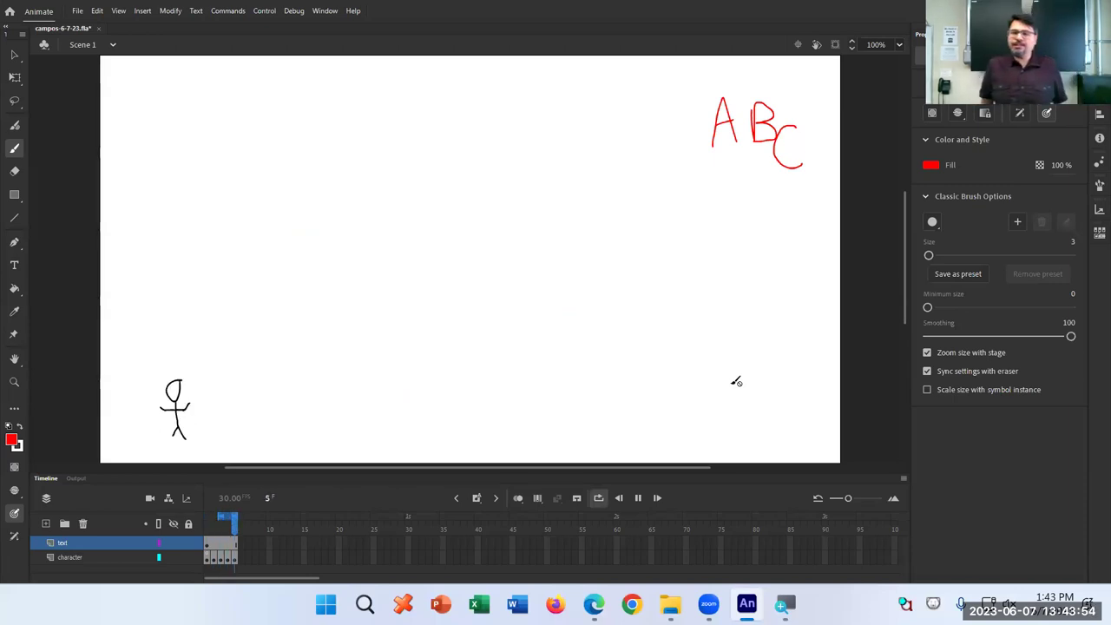
pyautogui.click(598, 500)
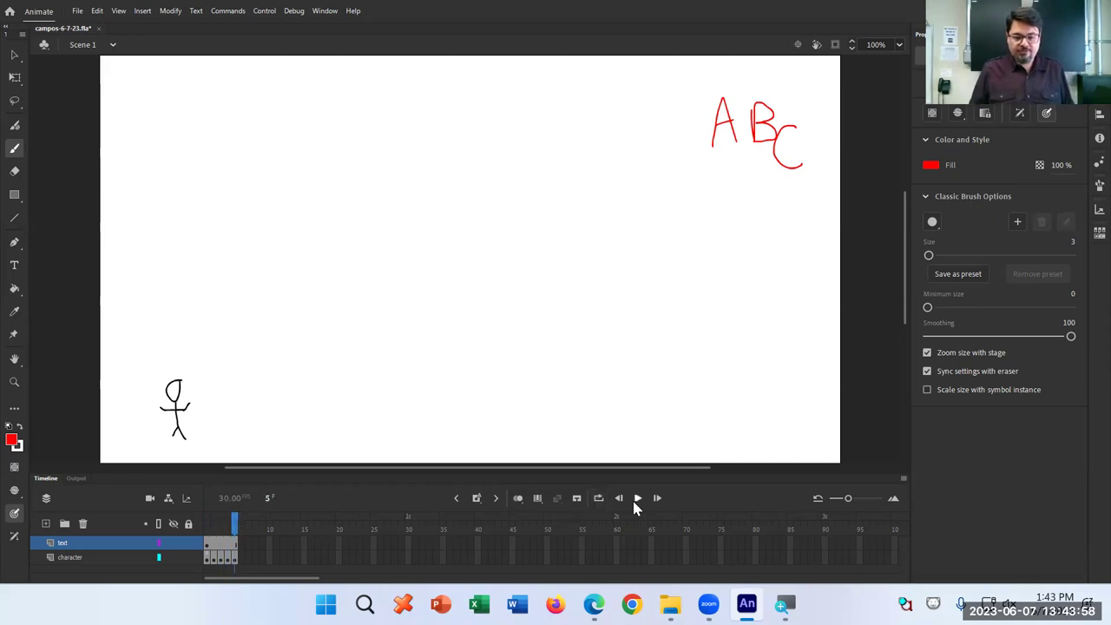
pyautogui.click(637, 500)
pyautogui.click(638, 500)
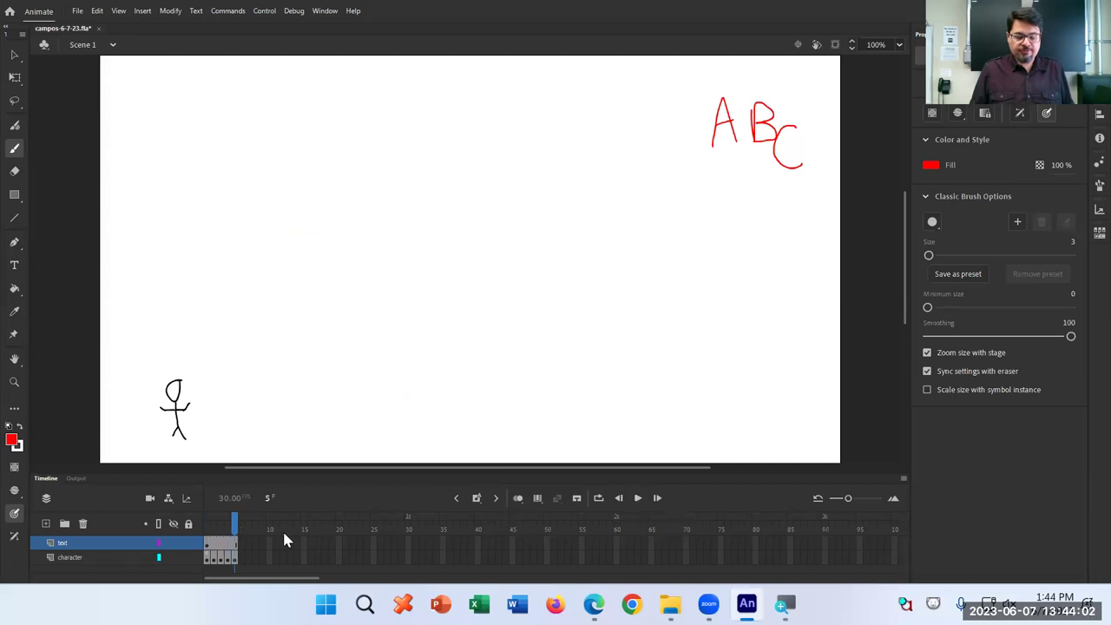
# Test the movie in its preview window, and close the preview and the Compiler Errors panel
pyautogui.hotkey('ctrl', 'Return')
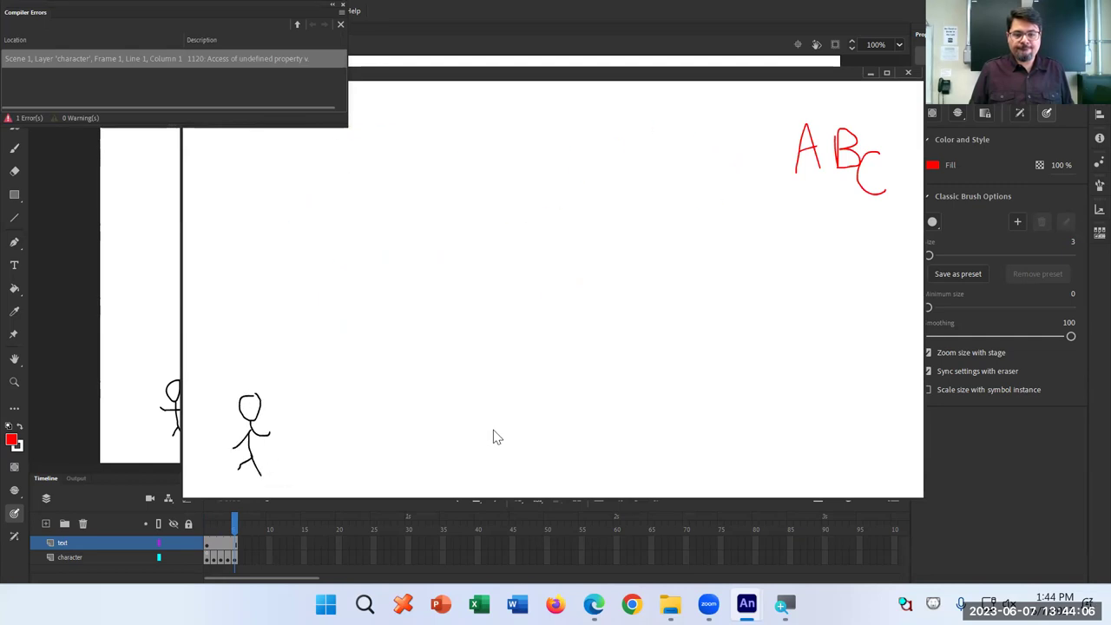
pyautogui.click(909, 72)
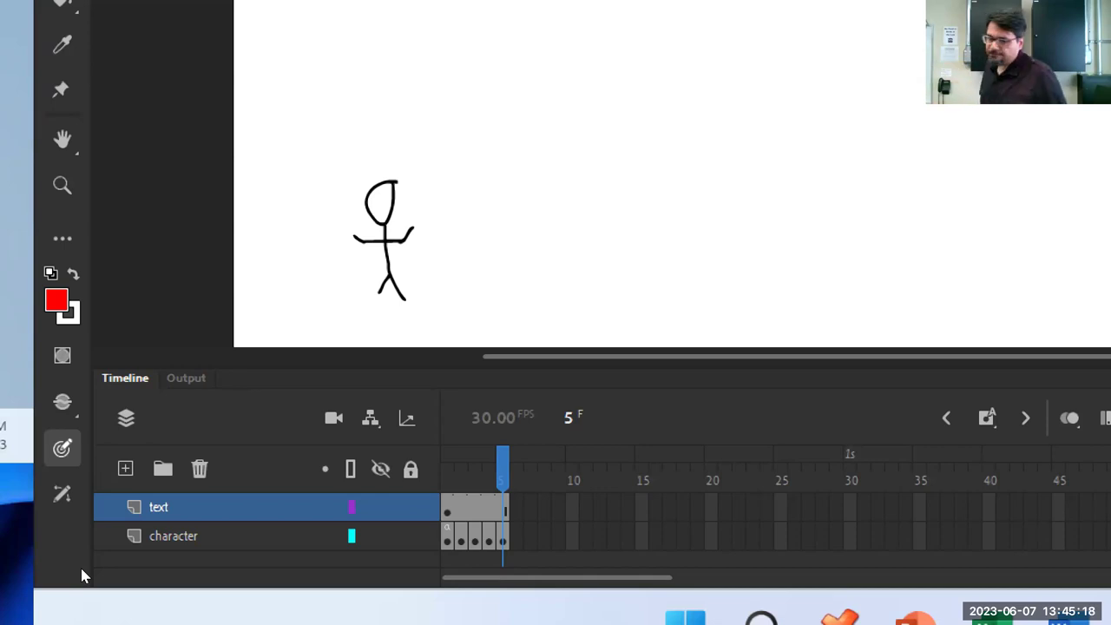
pyautogui.hotkey('ctrl', '-')
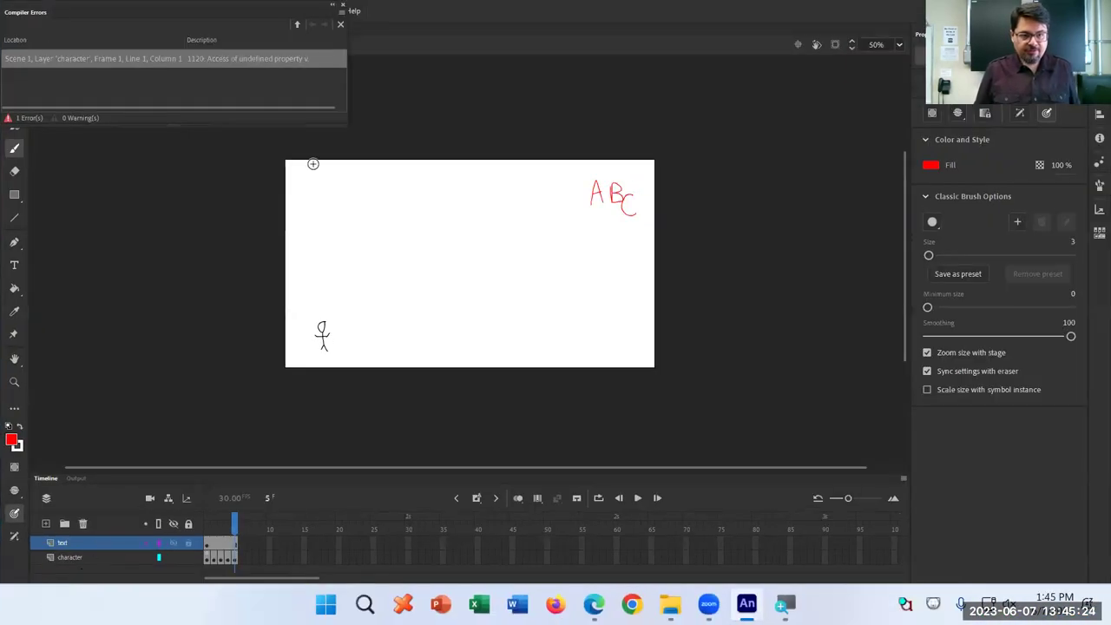
pyautogui.click(342, 7)
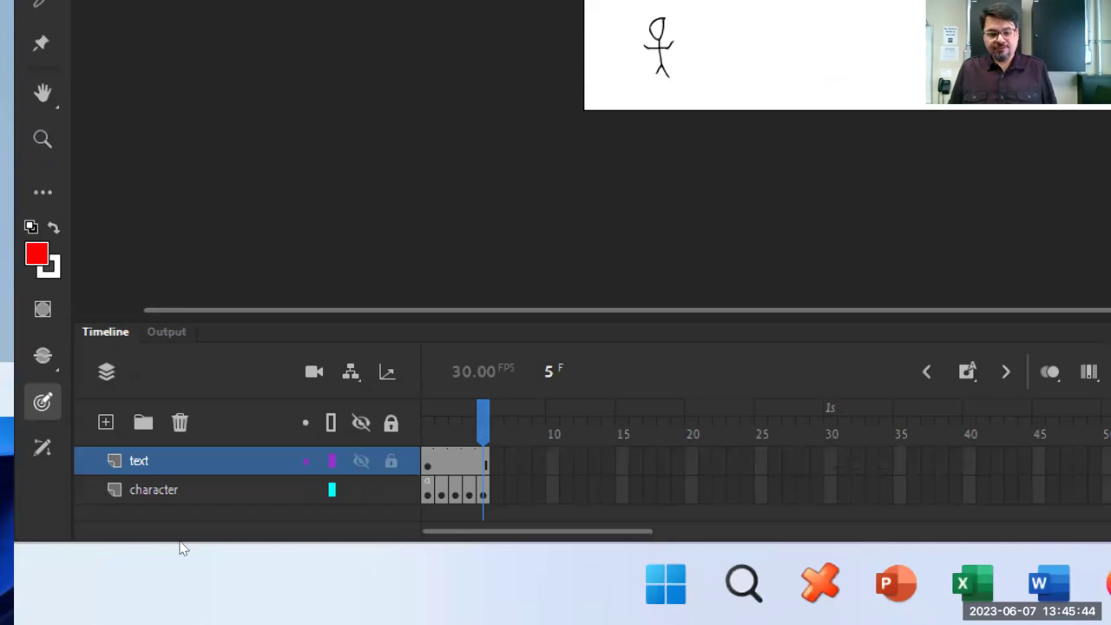
# Delete the character layer and the text layer from the timeline
pyautogui.hotkey('shift', ',')
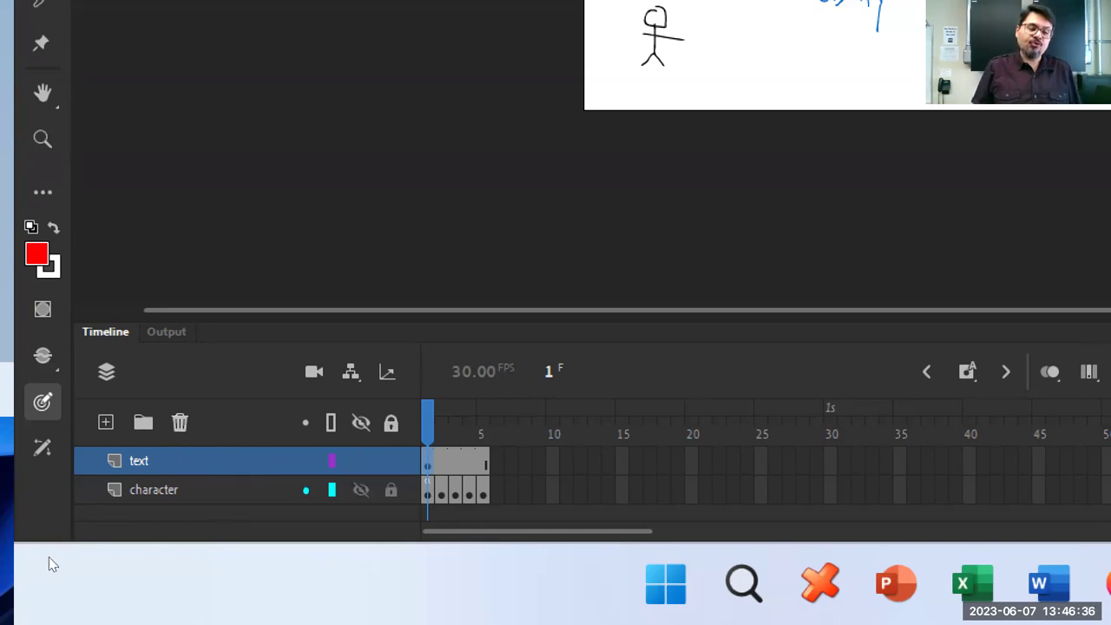
pyautogui.press('Down')
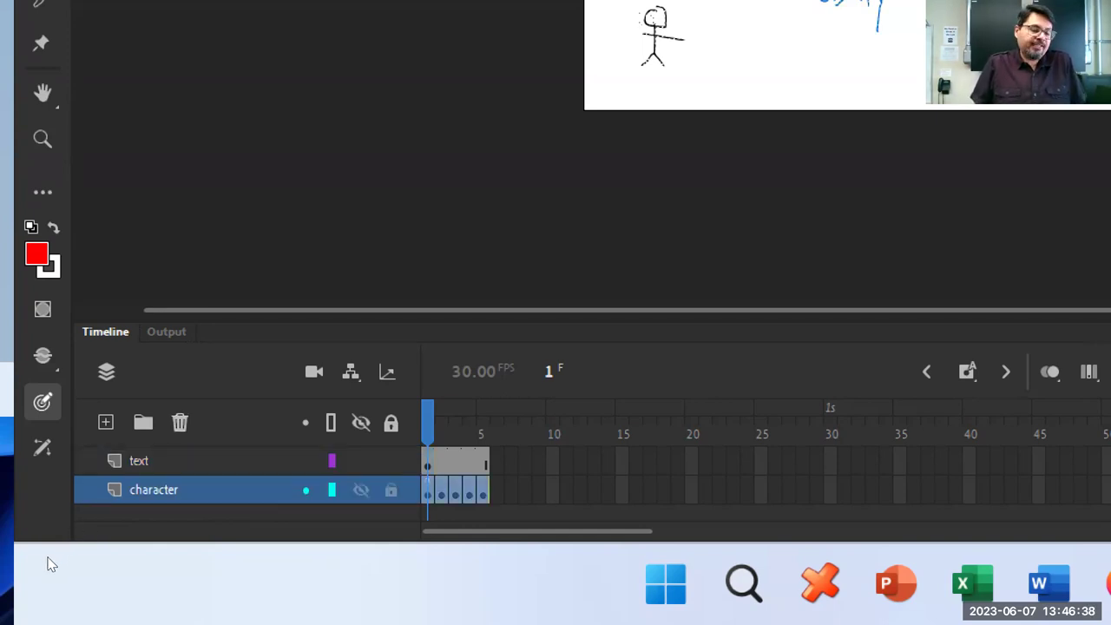
pyautogui.click(180, 422)
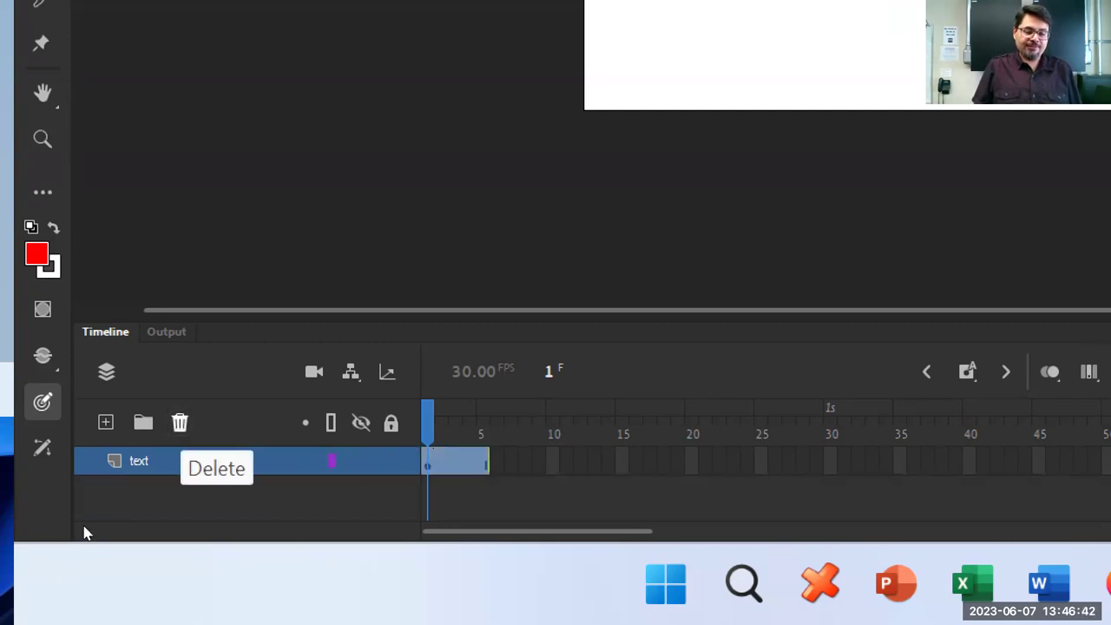
pyautogui.click(180, 422)
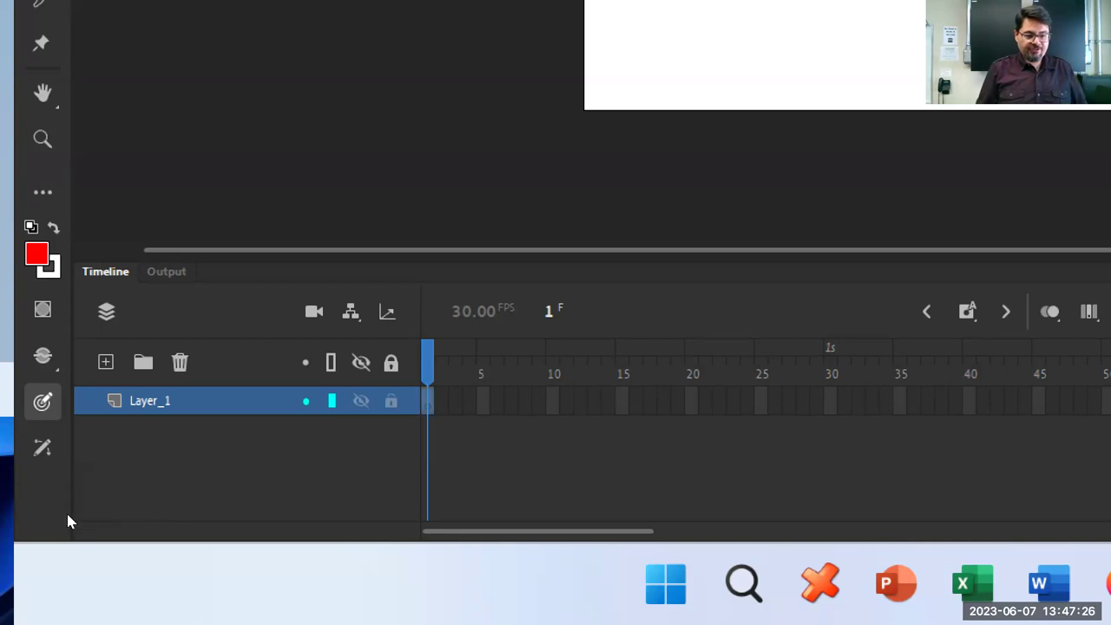
# Rename the remaining Layer_1 as background
pyautogui.press('F2')
pyautogui.write('bak')
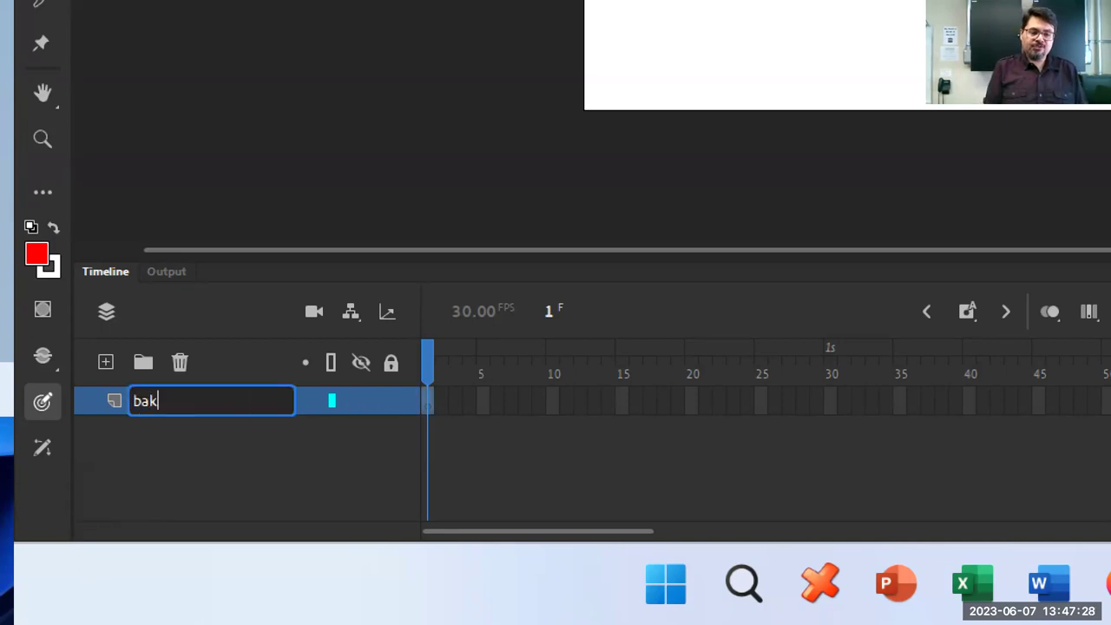
pyautogui.press('BackSpace')
pyautogui.write('ckground')
pyautogui.press('Return')
# Add a new layer above the background layer and name it text
pyautogui.click(105, 362)
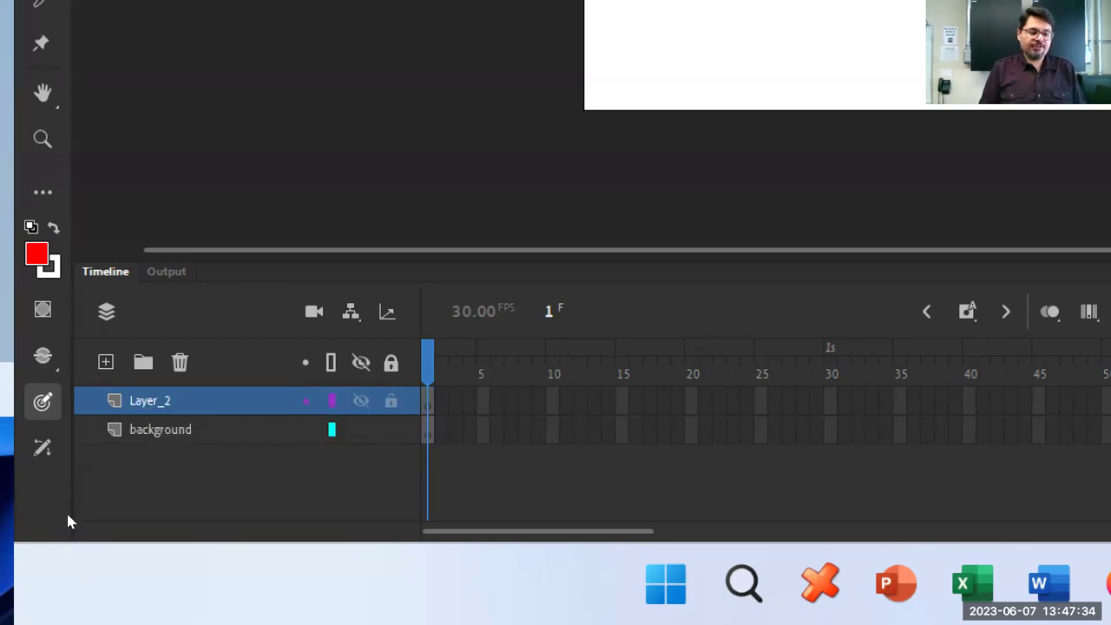
pyautogui.doubleClick(149, 400)
pyautogui.write('e')
pyautogui.press('BackSpace')
pyautogui.write('text')
pyautogui.press('Return')
# Add another layer above the text layer and name it character
pyautogui.hotkey('ctrl', 'shift', 'n')
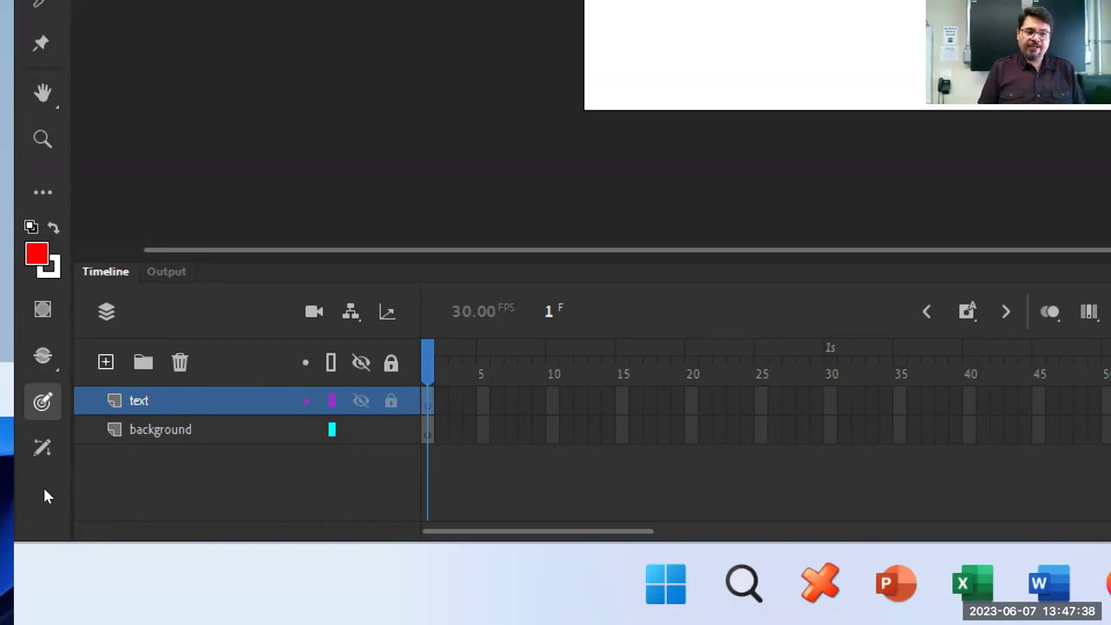
pyautogui.doubleClick(150, 400)
pyautogui.write('c')
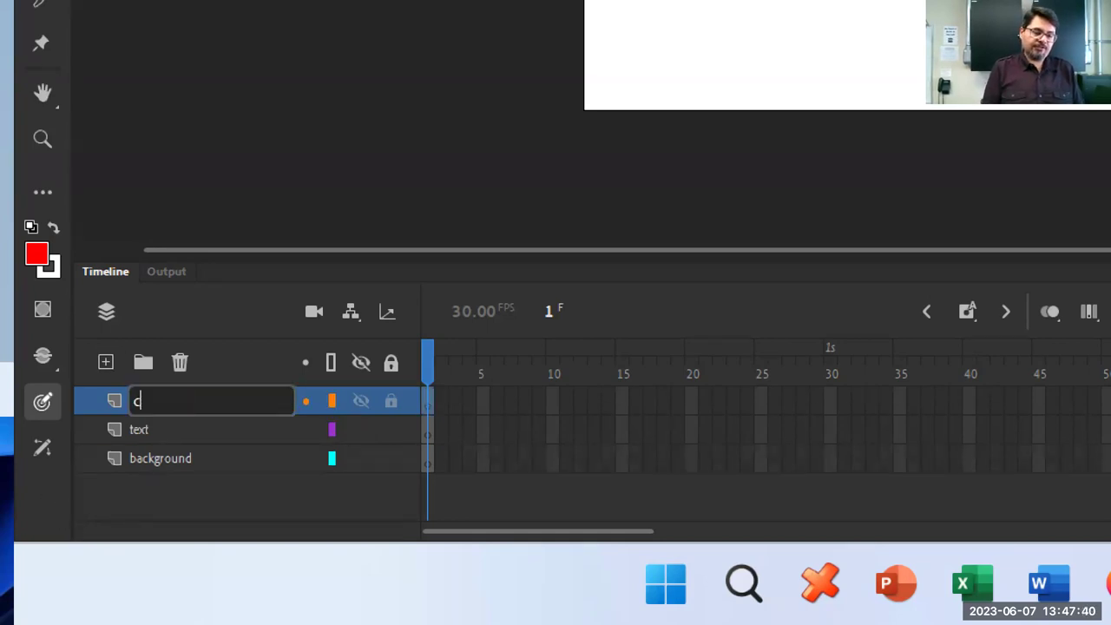
pyautogui.write('haracter')
pyautogui.press('Return')
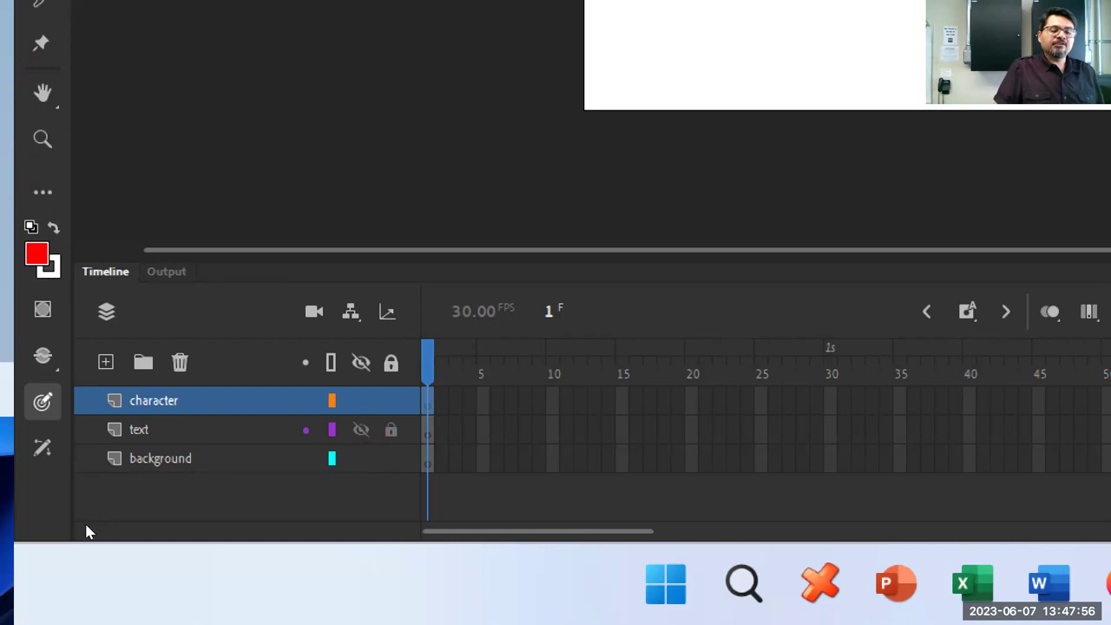
# Move the text layer above the character layer in the layer stack
pyautogui.press('Down')
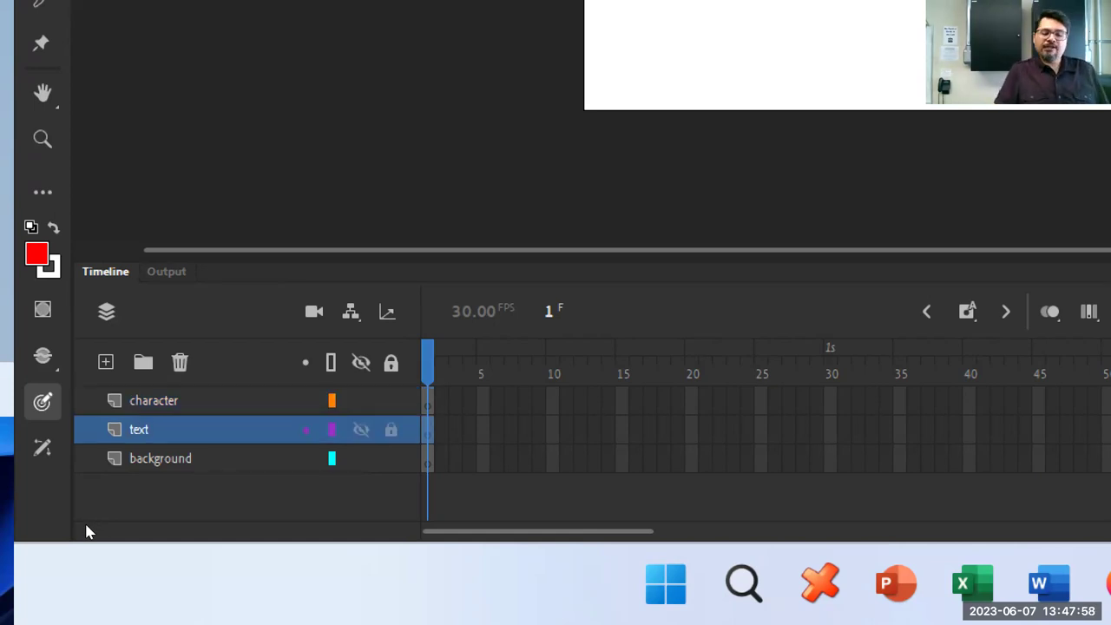
pyautogui.press('Down')
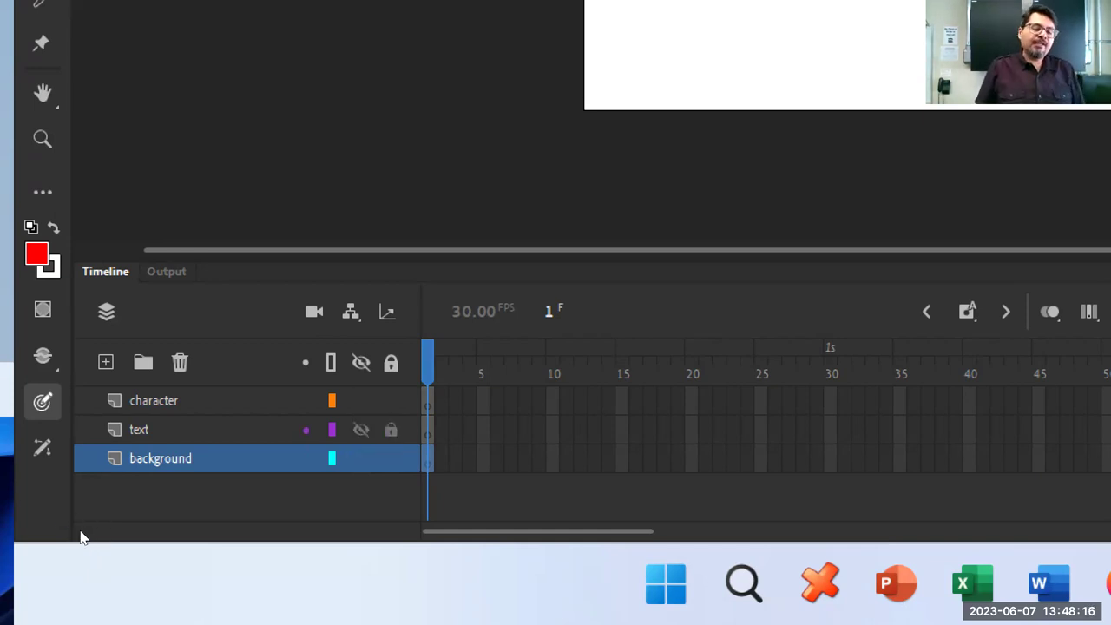
pyautogui.press('Up')
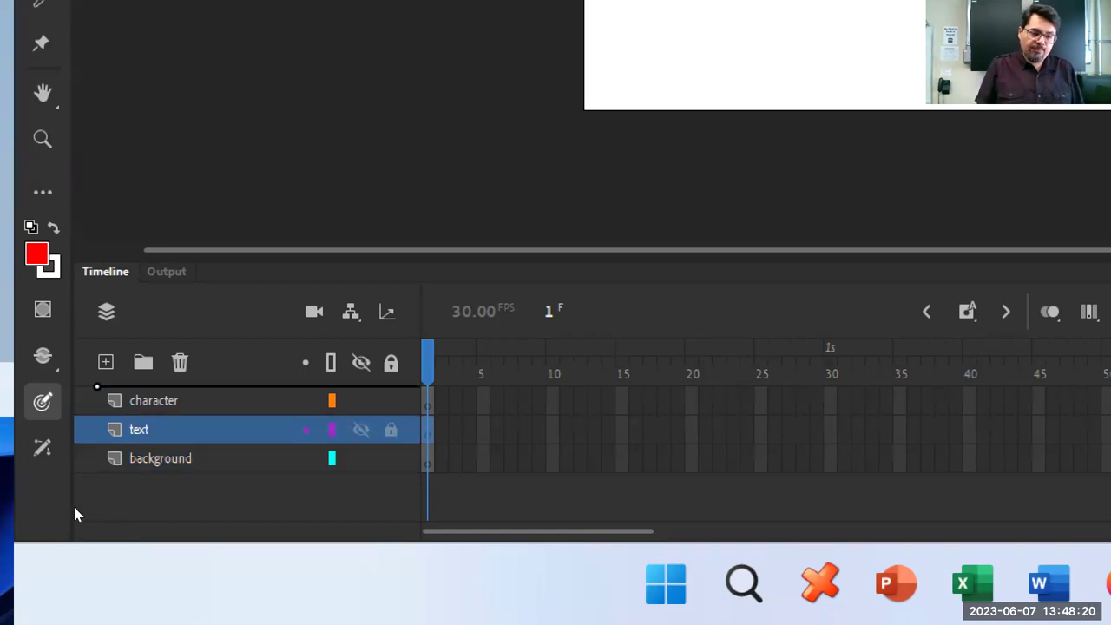
pyautogui.hotkey('ctrl', 'Up')
# Try the character layer below the background layer, and return it between text and background
pyautogui.press('Down')
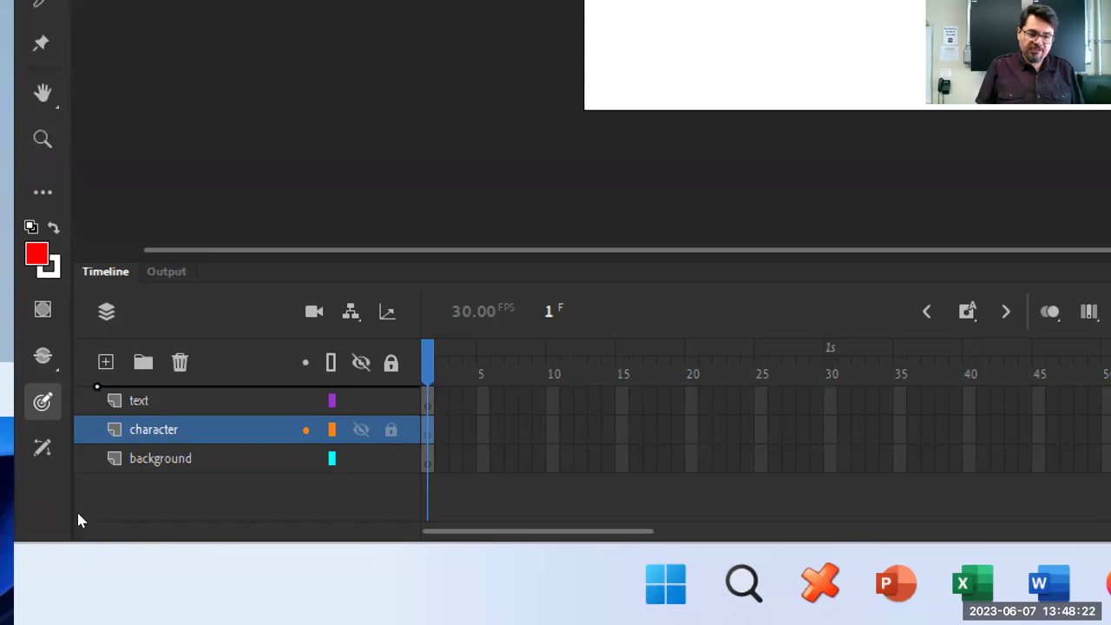
pyautogui.hotkey('ctrl', 'Up')
pyautogui.hotkey('ctrl', 'Down')
pyautogui.hotkey('ctrl', 'Down')
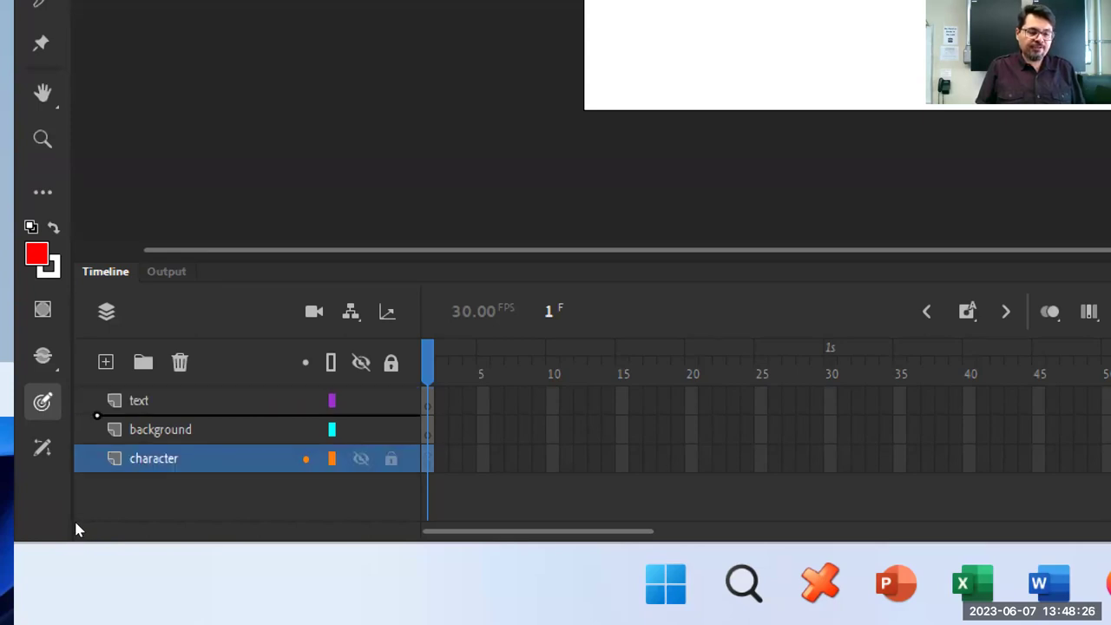
pyautogui.hotkey('ctrl', 'Up')
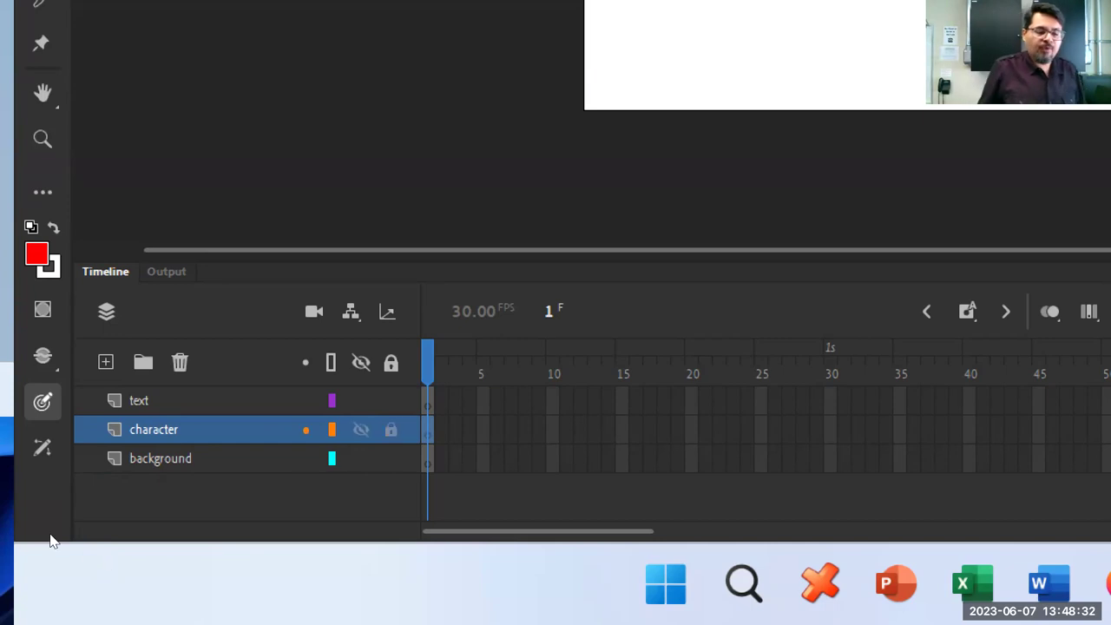
# Try the background layer above character and the text layer below character, returning each to its previous place
pyautogui.press('Down')
pyautogui.hotkey('ctrl', 'Up')
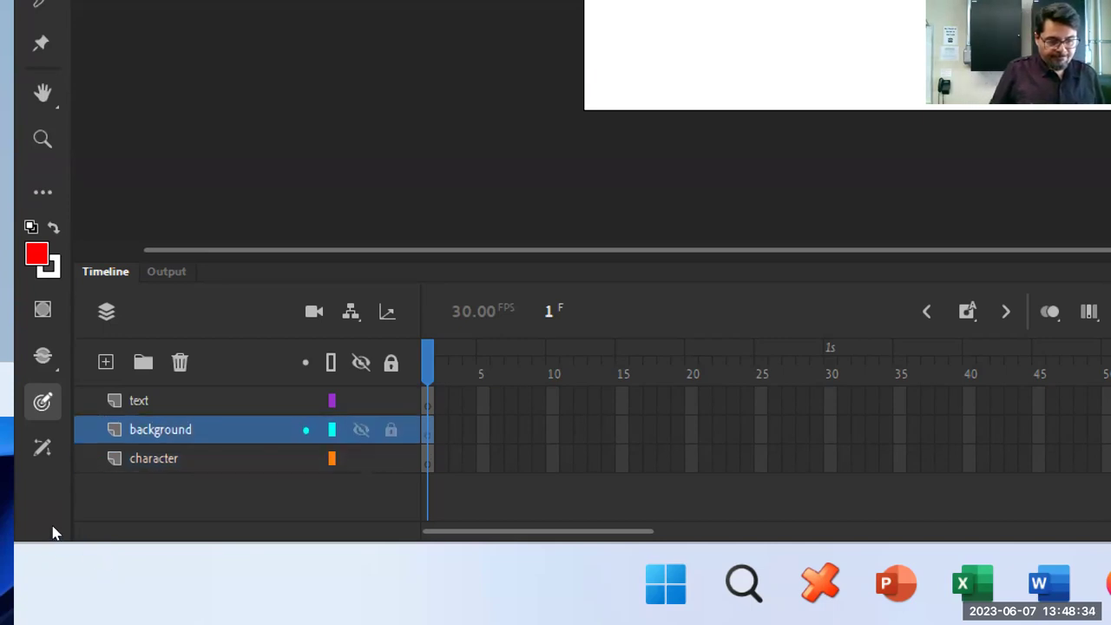
pyautogui.hotkey('ctrl', 'Down')
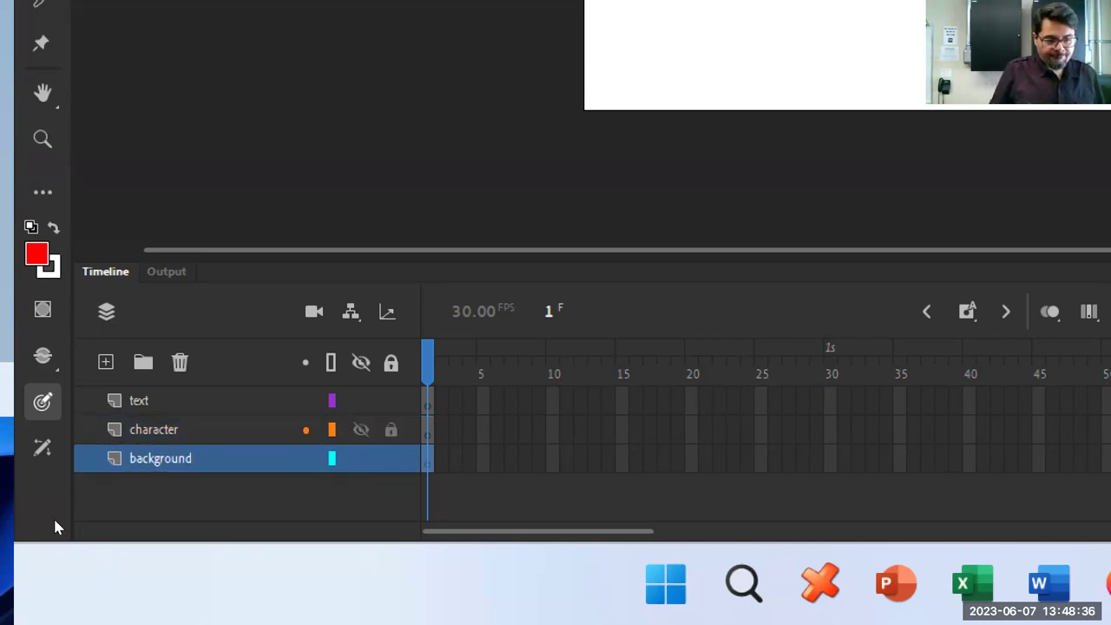
pyautogui.press('Up')
pyautogui.press('Up')
pyautogui.hotkey('ctrl', 'Down')
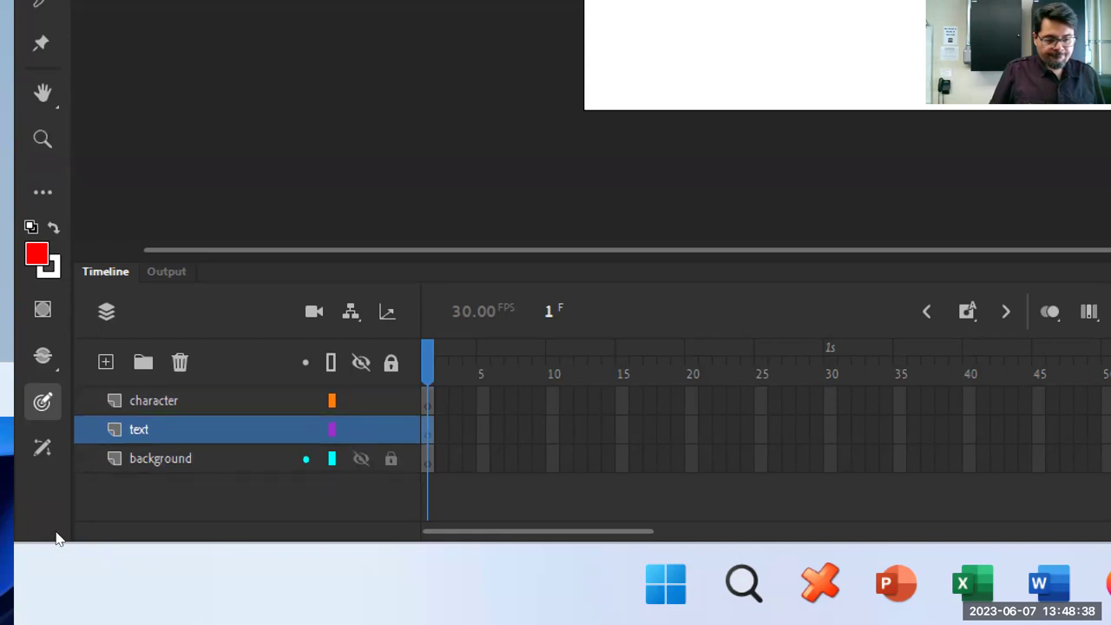
pyautogui.hotkey('ctrl', 'Up')
# Reset the brush to the default black and brush a curved horizon line across the whole stage on the background layer
pyautogui.press('Down')
pyautogui.press('Down')
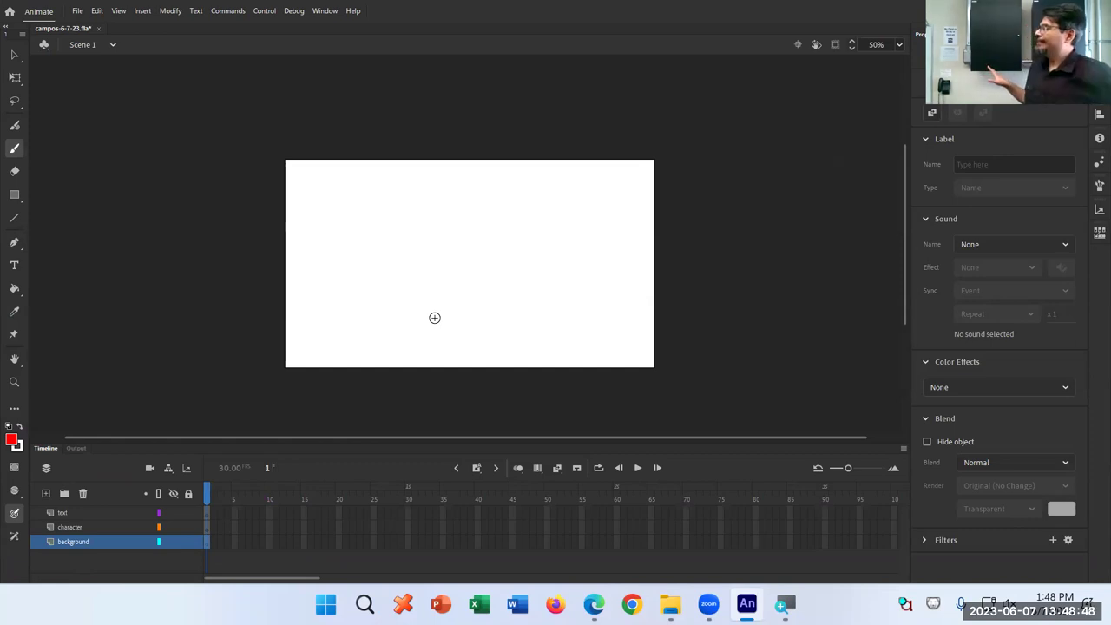
pyautogui.hotkey('ctrl', '=')
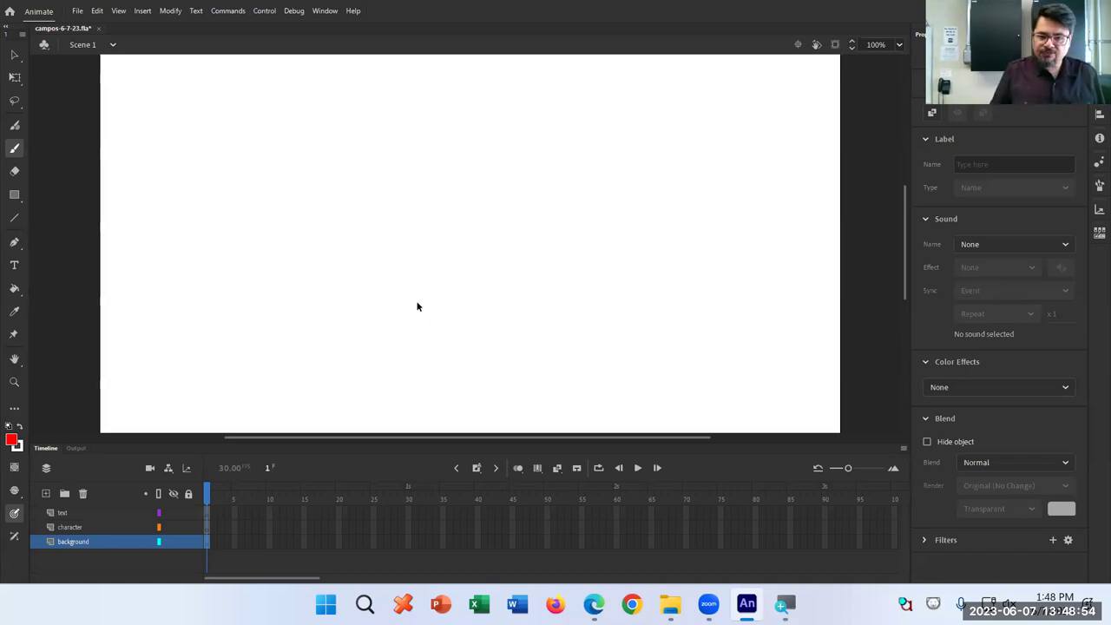
pyautogui.scroll(-5, 460, 294)
pyautogui.scroll(3, 459, 293)
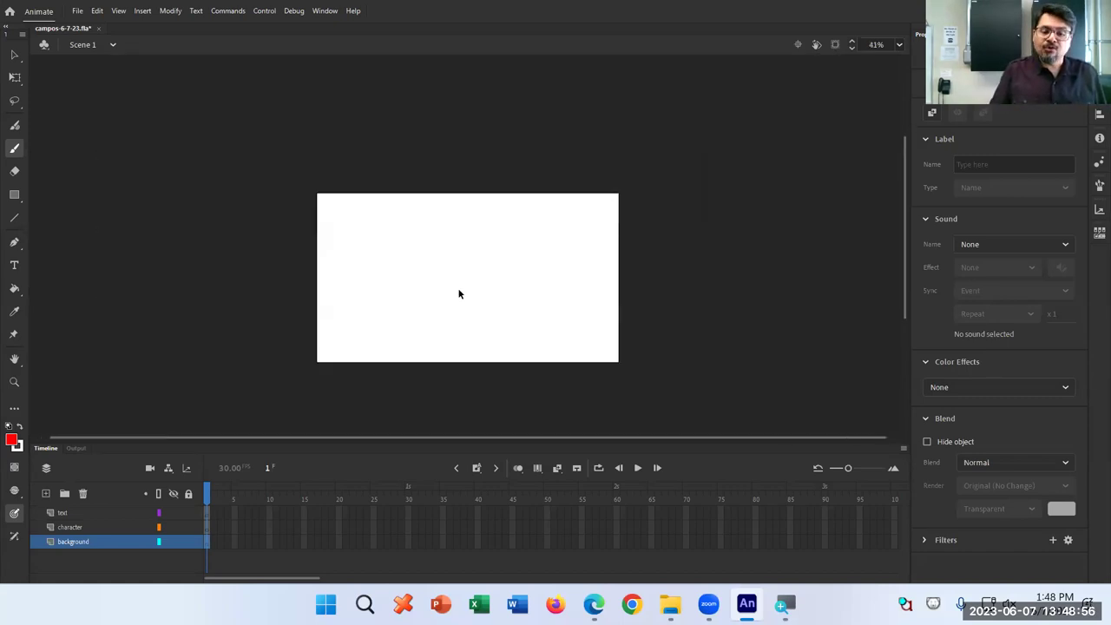
pyautogui.scroll(-2, 459, 294)
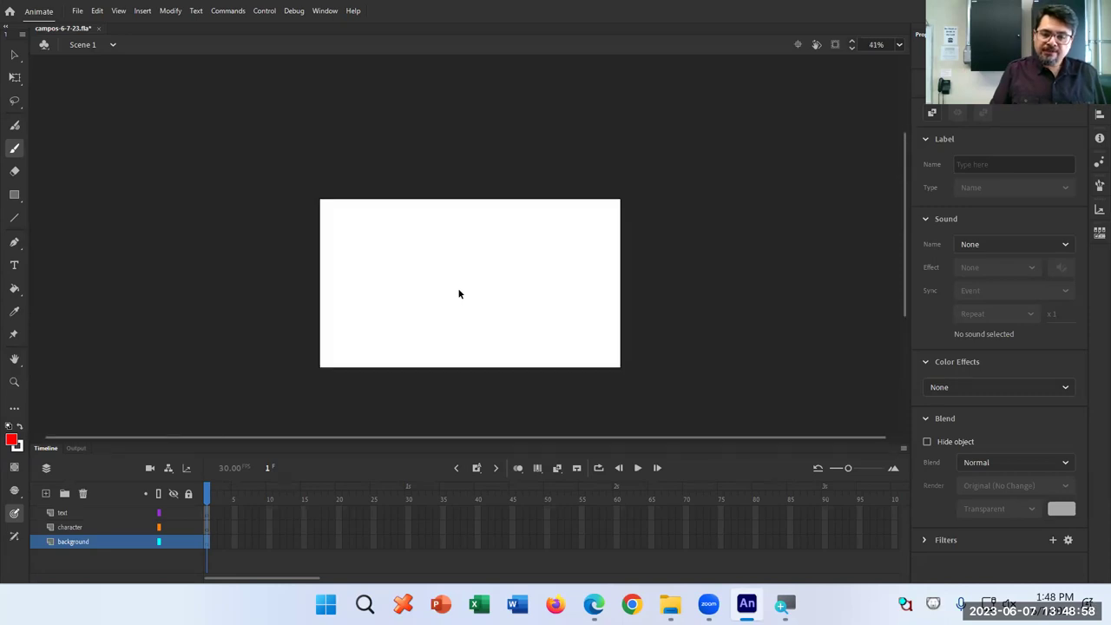
pyautogui.hotkey('ctrl', '1')
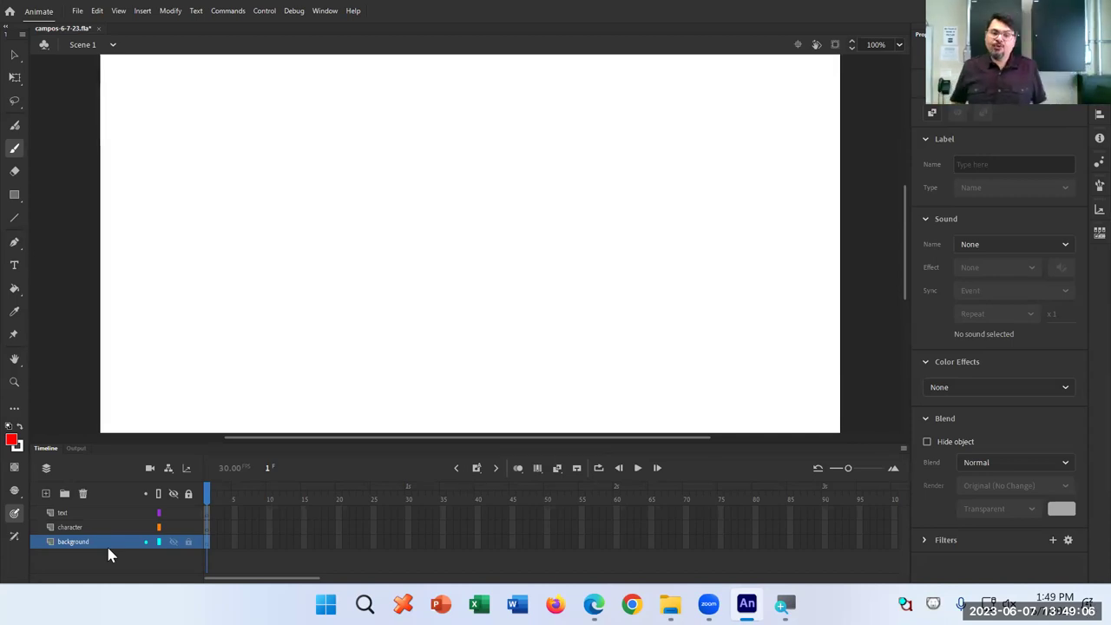
pyautogui.press('d')
pyautogui.moveTo(87, 350)
pyautogui.mouseDown()
pyautogui.moveTo(268, 321)
pyautogui.moveTo(440, 325)
pyautogui.moveTo(694, 334)
pyautogui.moveTo(864, 376)
pyautogui.mouseUp()
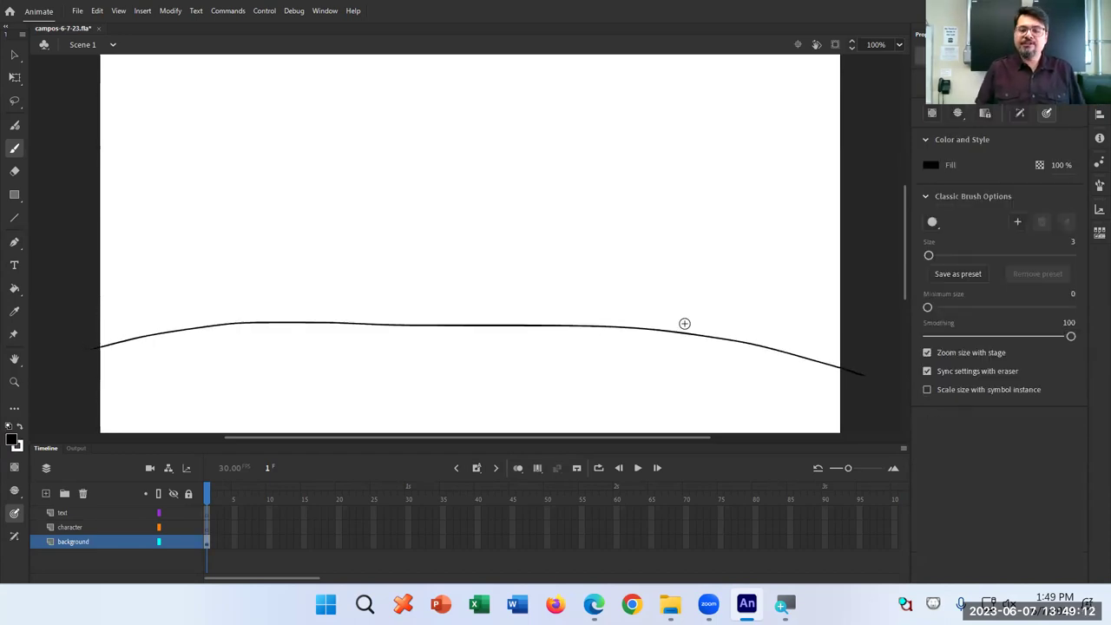
# Brush a tree with a ground line at its base near the horizon's right end, and a large round sun in the upper-left sky
pyautogui.moveTo(670, 353)
pyautogui.mouseDown()
pyautogui.moveTo(652, 266)
pyautogui.moveTo(760, 278)
pyautogui.moveTo(691, 321)
pyautogui.moveTo(694, 360)
pyautogui.mouseUp()
pyautogui.moveTo(153, 86)
pyautogui.mouseDown()
pyautogui.moveTo(120, 133)
pyautogui.moveTo(212, 203)
pyautogui.moveTo(219, 100)
pyautogui.moveTo(171, 84)
pyautogui.moveTo(136, 87)
pyautogui.mouseUp()
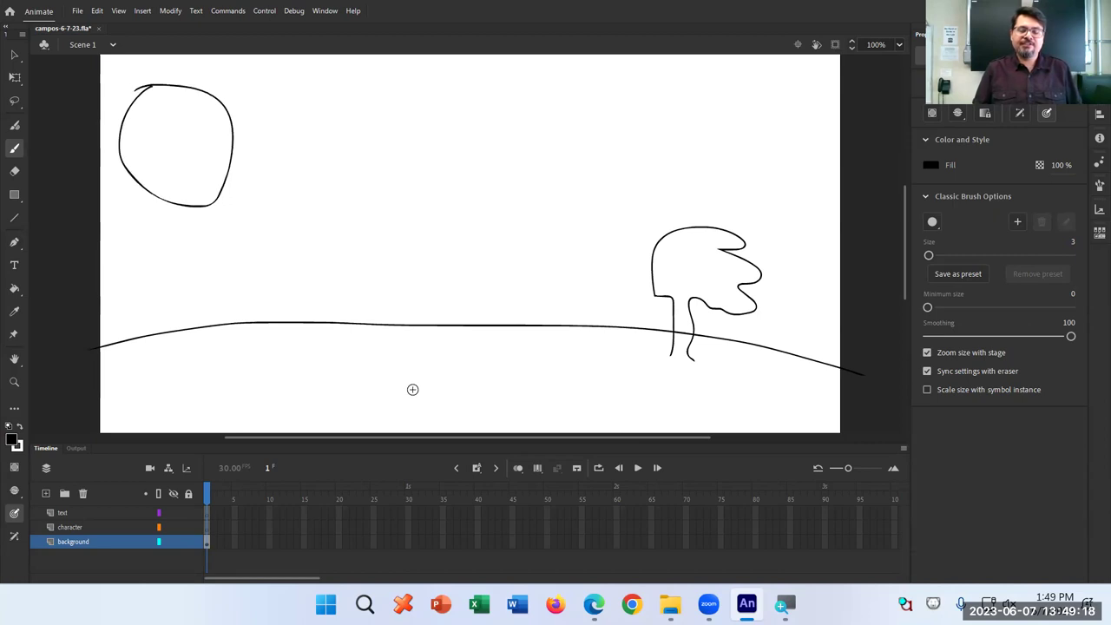
pyautogui.moveTo(660, 352); pyautogui.dragTo(686, 357)
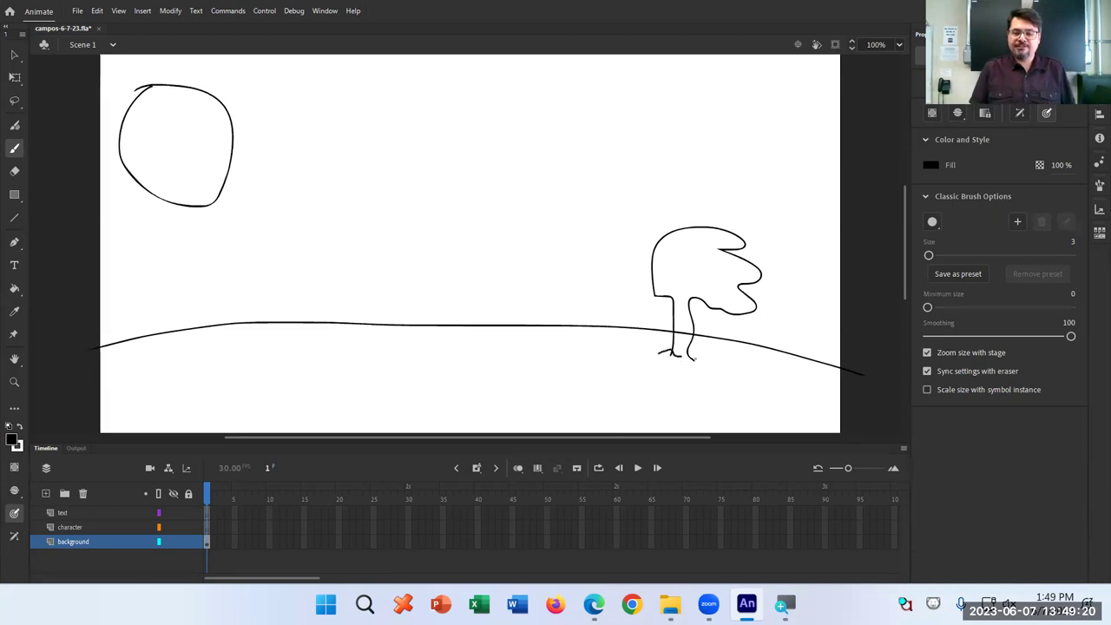
# Brush two roughly parallel lines below the horizon as a path curving down off the stage's bottom edge
pyautogui.moveTo(114, 389)
pyautogui.mouseDown()
pyautogui.moveTo(543, 393)
pyautogui.moveTo(705, 433)
pyautogui.mouseUp()
pyautogui.moveTo(89, 408)
pyautogui.mouseDown()
pyautogui.moveTo(407, 411)
pyautogui.moveTo(560, 433)
pyautogui.mouseUp()
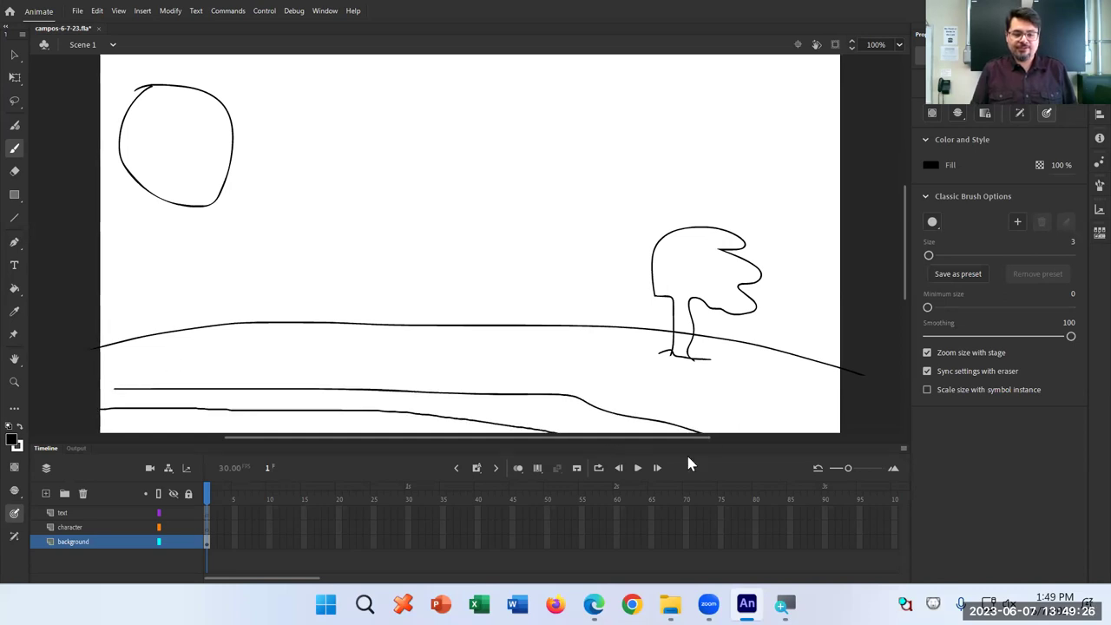
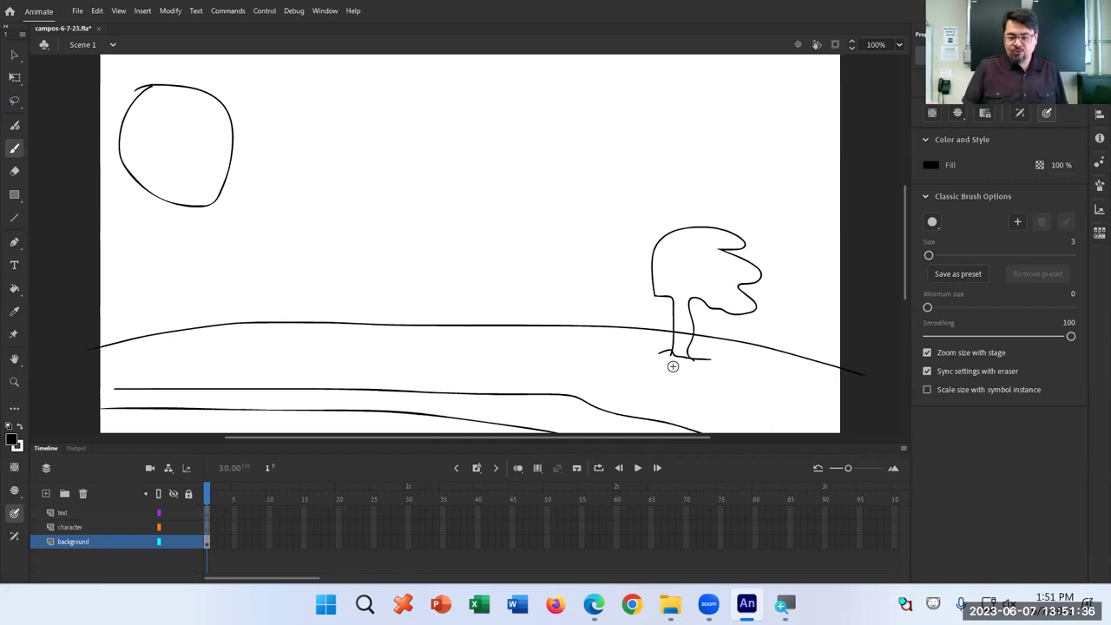
# Try erasing the part of the horizon line that crosses the tree trunk with the Eraser, undoing each stroke
pyautogui.hotkey('ctrl', '=')
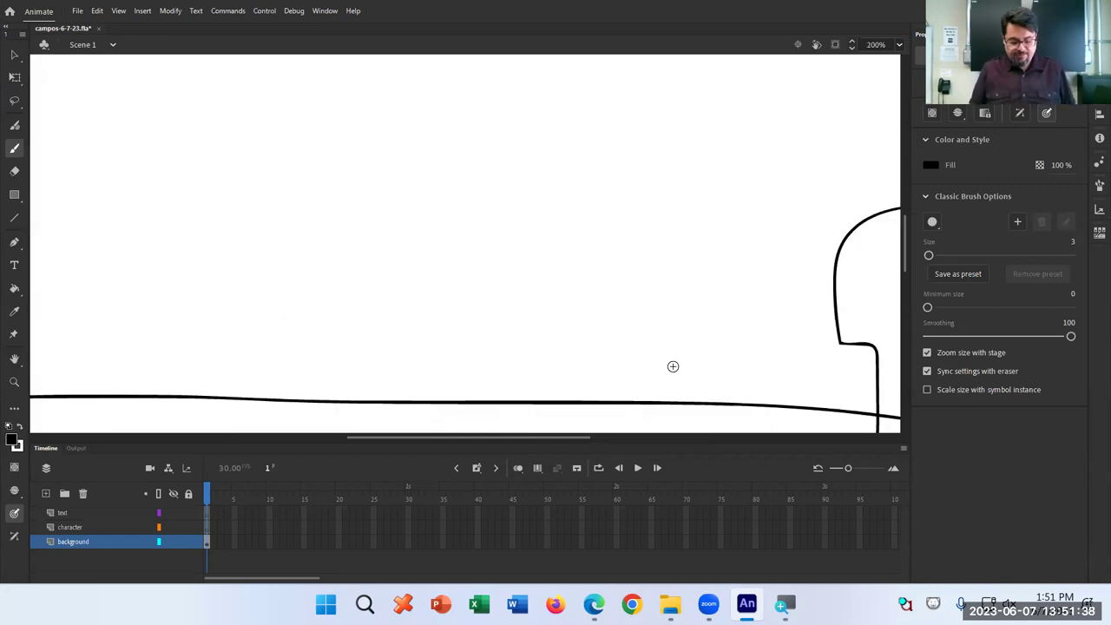
pyautogui.press('h')
pyautogui.moveTo(719, 357); pyautogui.dragTo(471, 176)
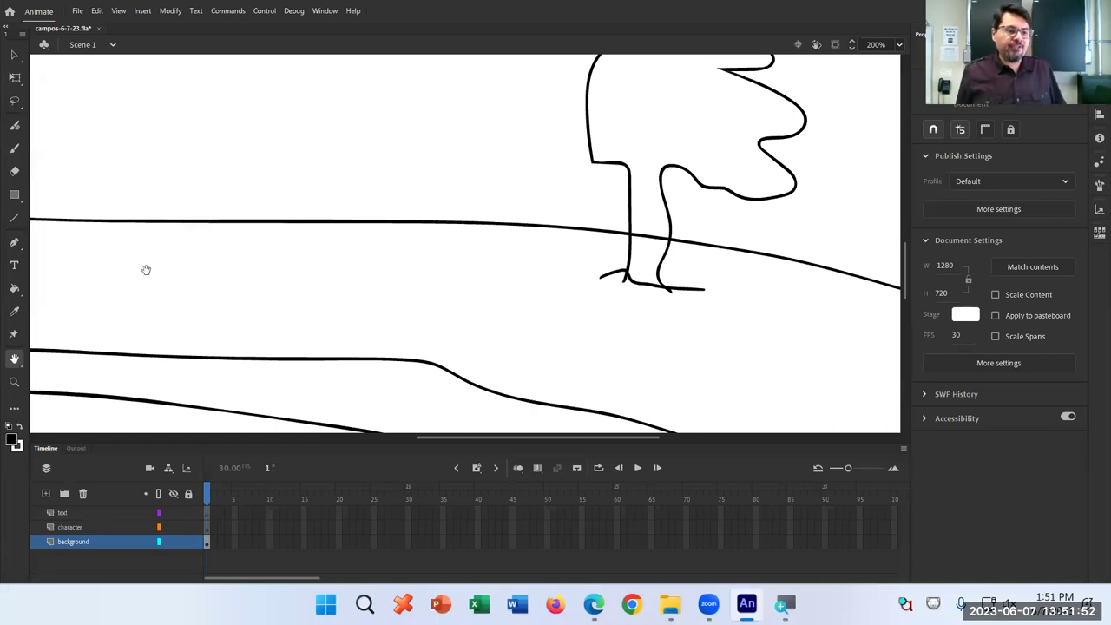
pyautogui.click(14, 173)
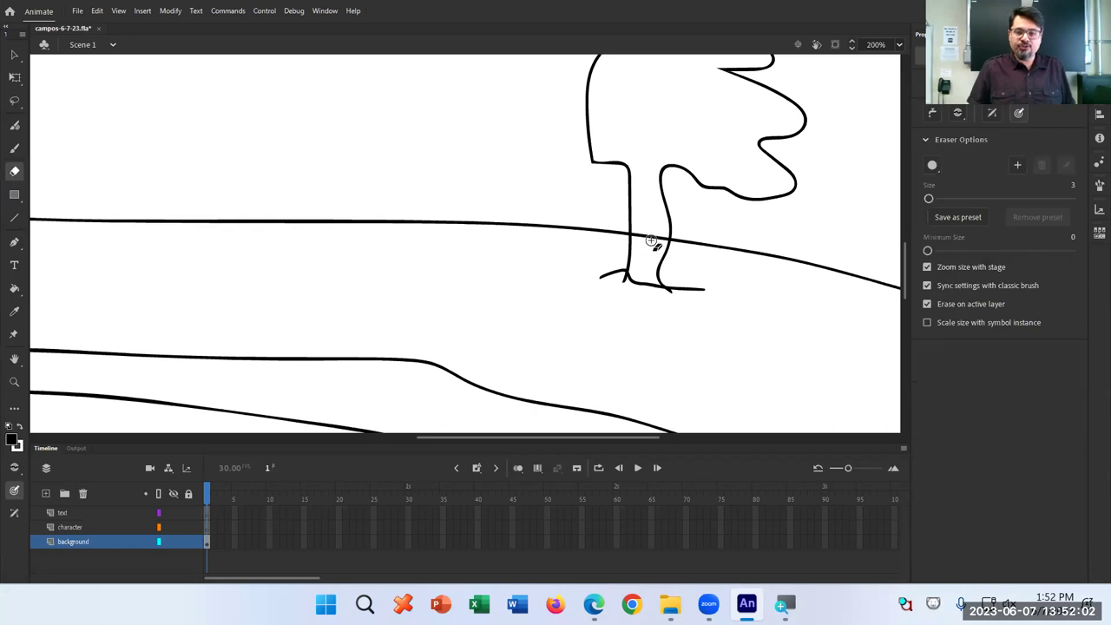
pyautogui.moveTo(640, 238); pyautogui.dragTo(634, 236)
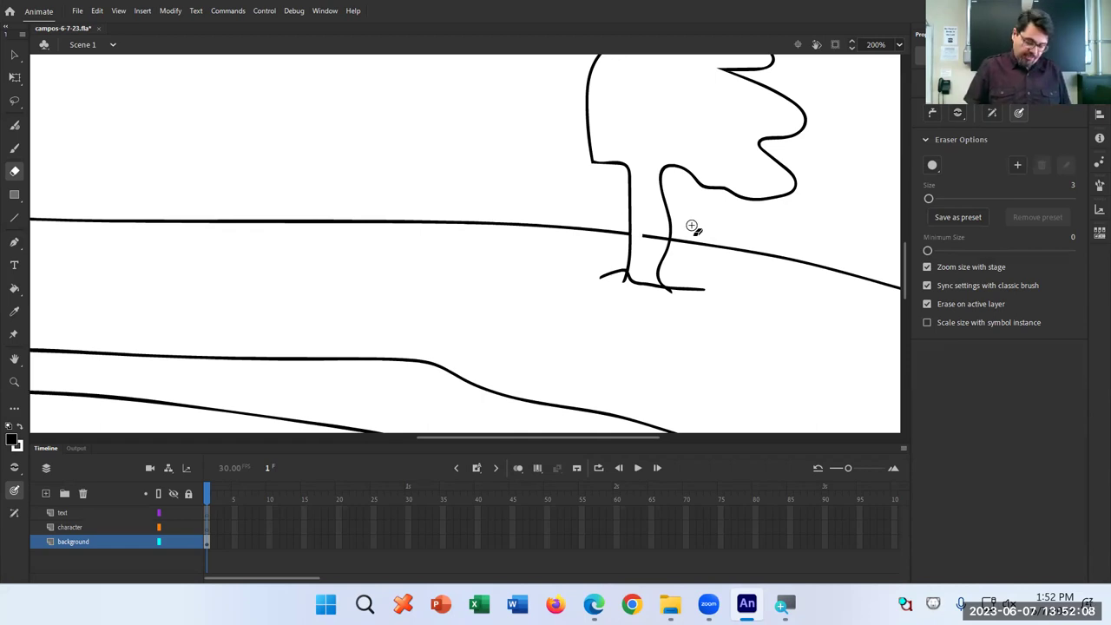
pyautogui.hotkey('ctrl', 'z')
pyautogui.moveTo(647, 235); pyautogui.dragTo(668, 236)
pyautogui.hotkey('ctrl', 'z')
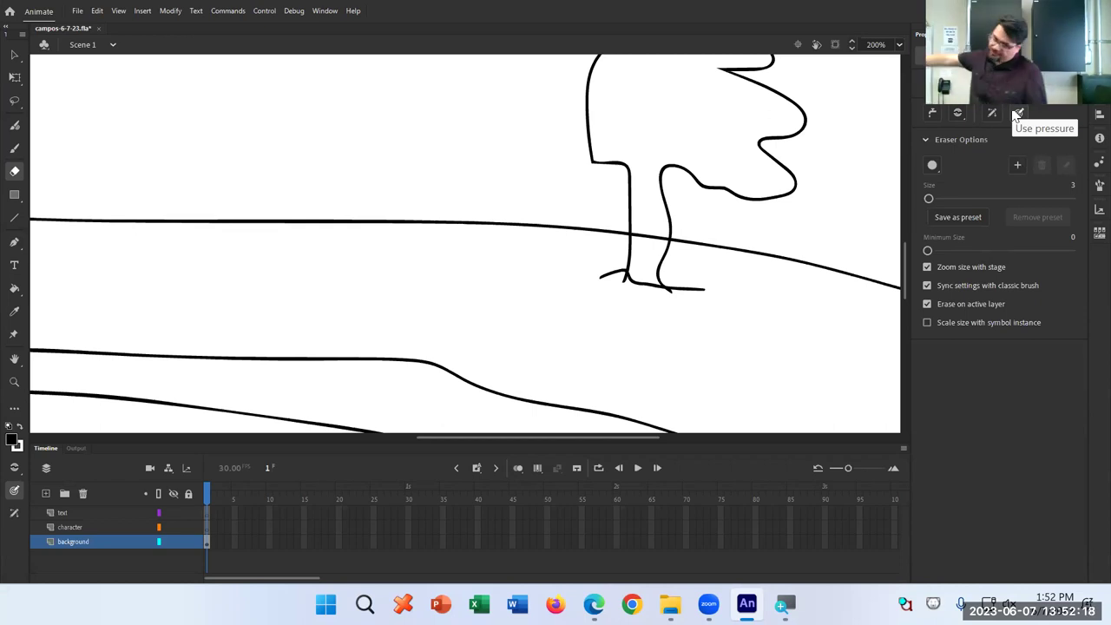
pyautogui.press('b')
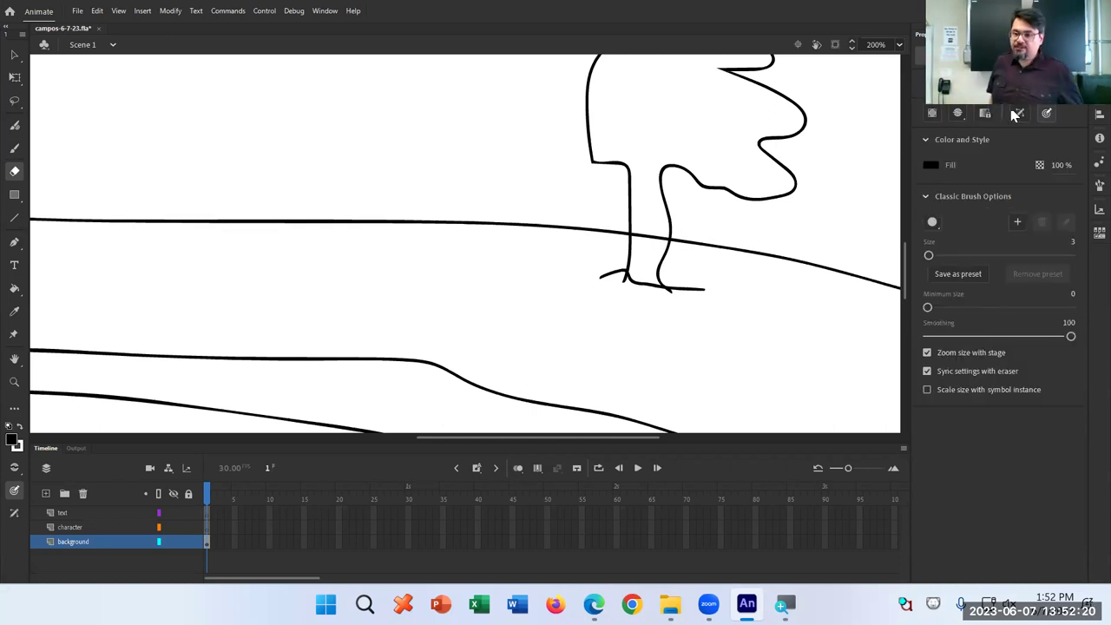
pyautogui.press('e')
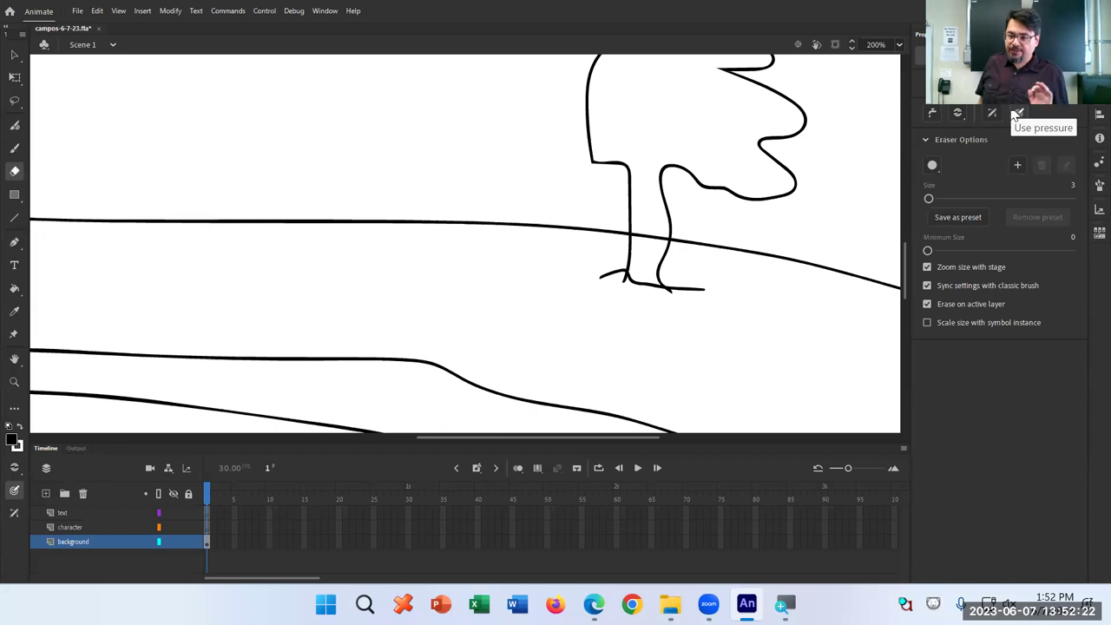
pyautogui.press('t')
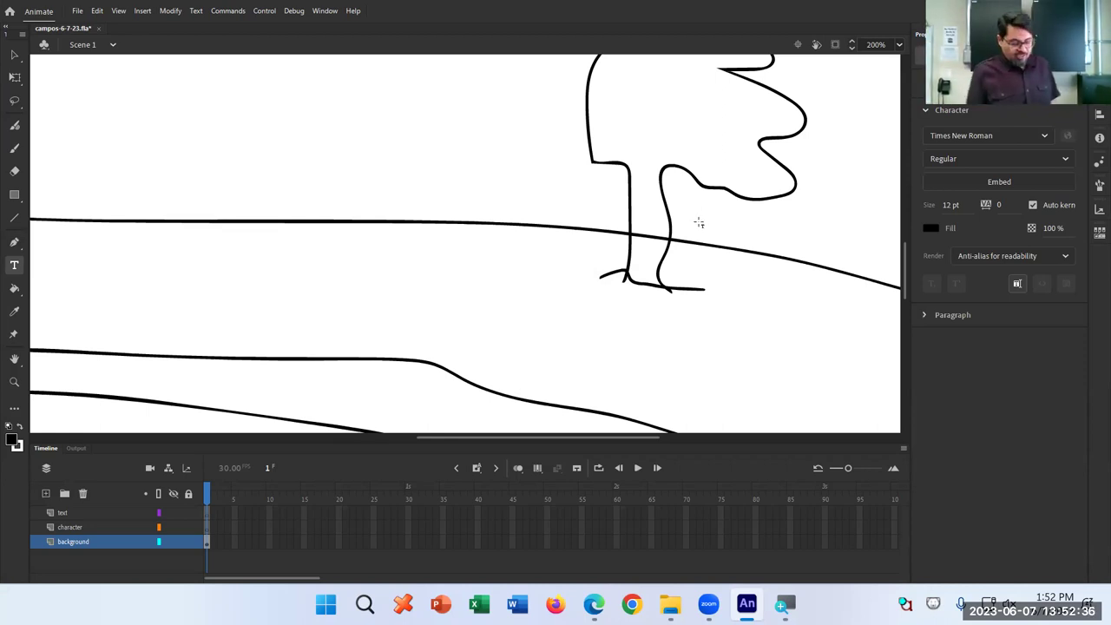
pyautogui.press('e')
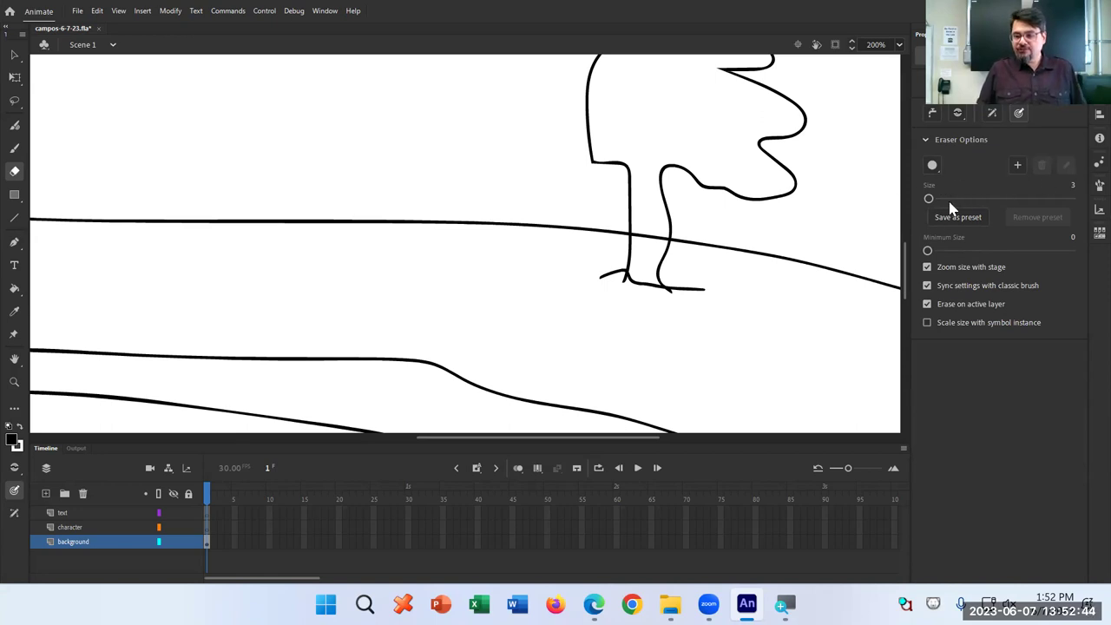
# Set the eraser size to 9 and erase the horizon segment running across the inside of the tree trunk
pyautogui.moveTo(929, 199); pyautogui.dragTo(937, 200)
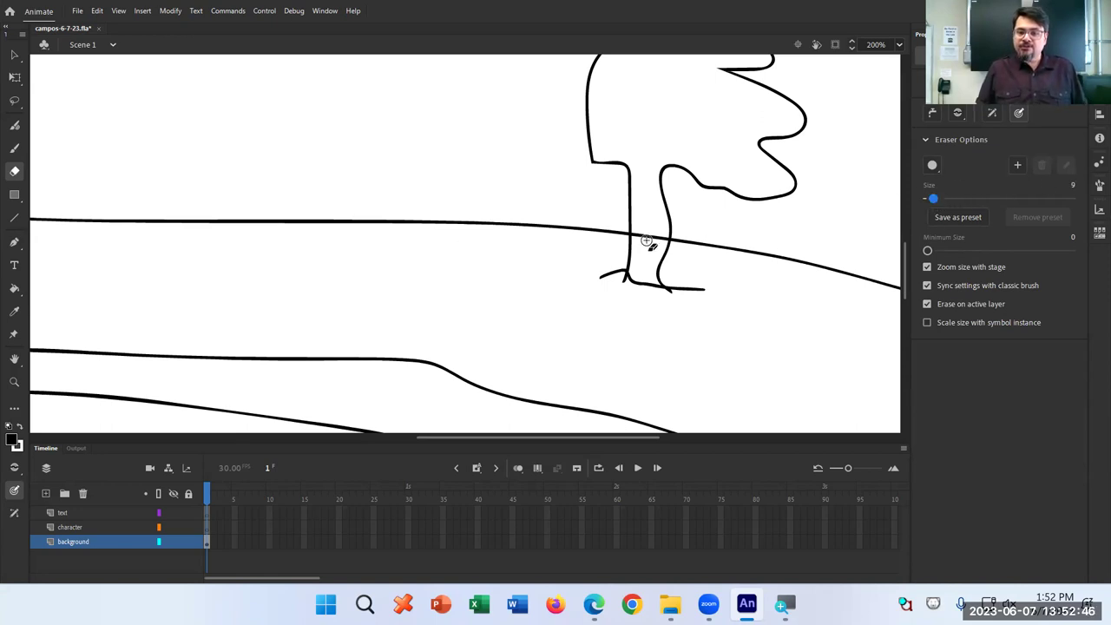
pyautogui.moveTo(638, 235); pyautogui.dragTo(662, 237)
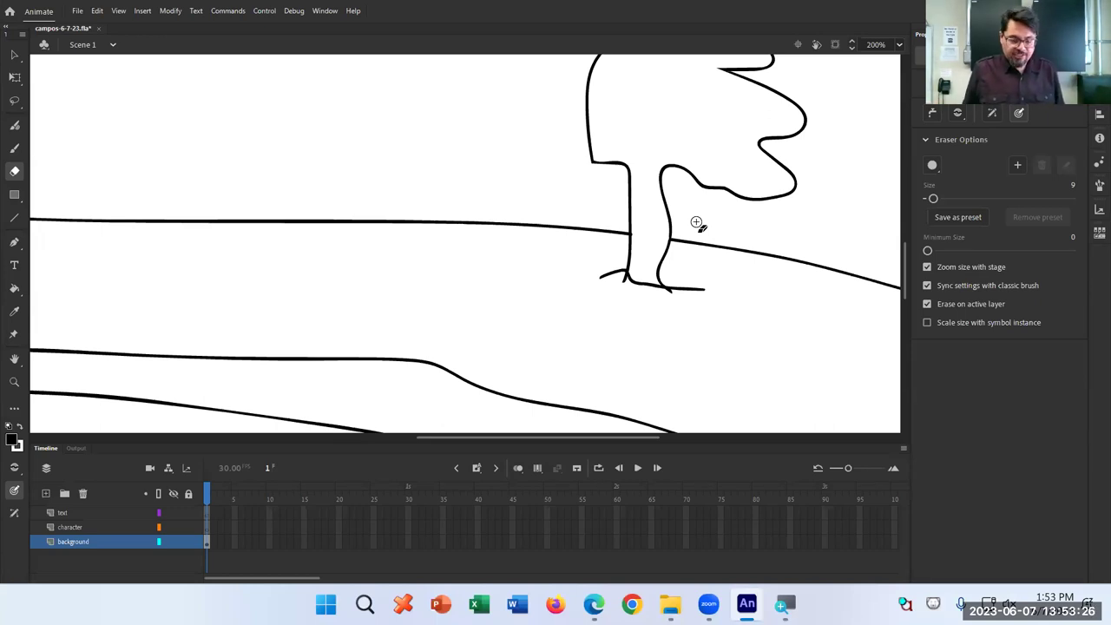
# Review the tree trunk and the whole background scene at several zoom levels, ending at 100%
pyautogui.hotkey('ctrl', '-')
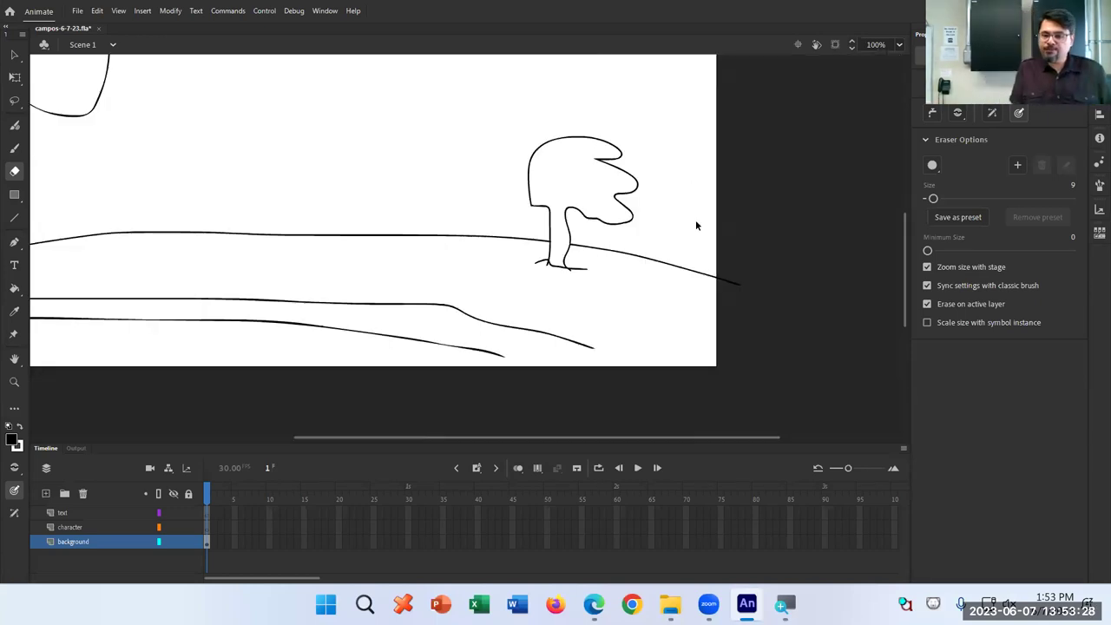
pyautogui.hotkey('ctrl', '-')
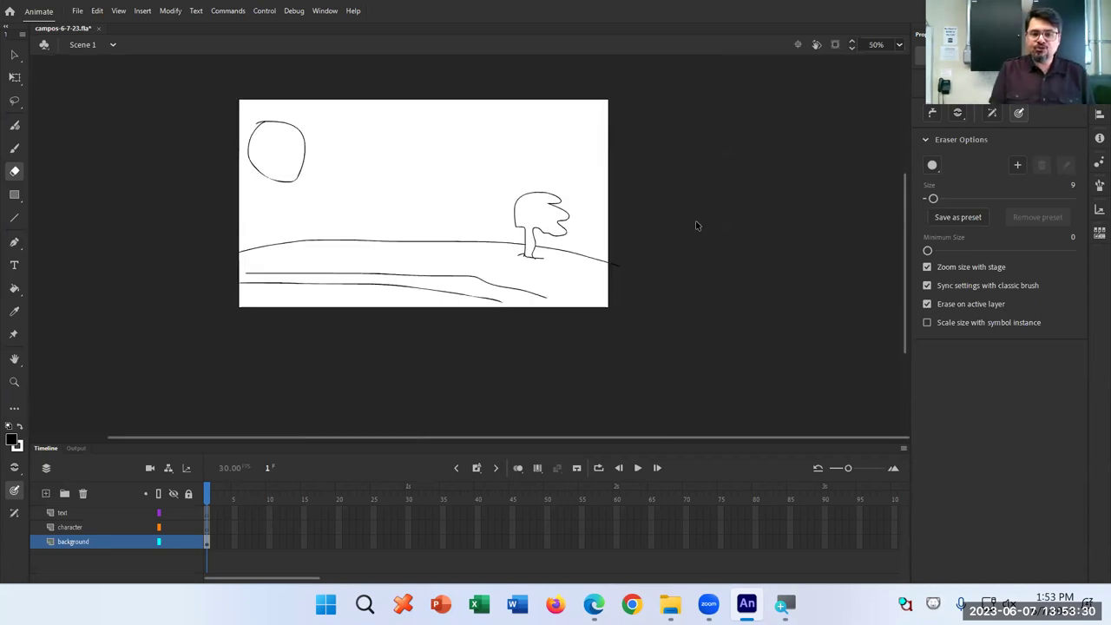
pyautogui.hotkey('ctrl', '-')
pyautogui.hotkey('ctrl', '=')
pyautogui.hotkey('ctrl', '=')
pyautogui.hotkey('ctrl', '=')
pyautogui.hotkey('ctrl', '-')
pyautogui.hotkey('ctrl', '-')
pyautogui.hotkey('ctrl', '=')
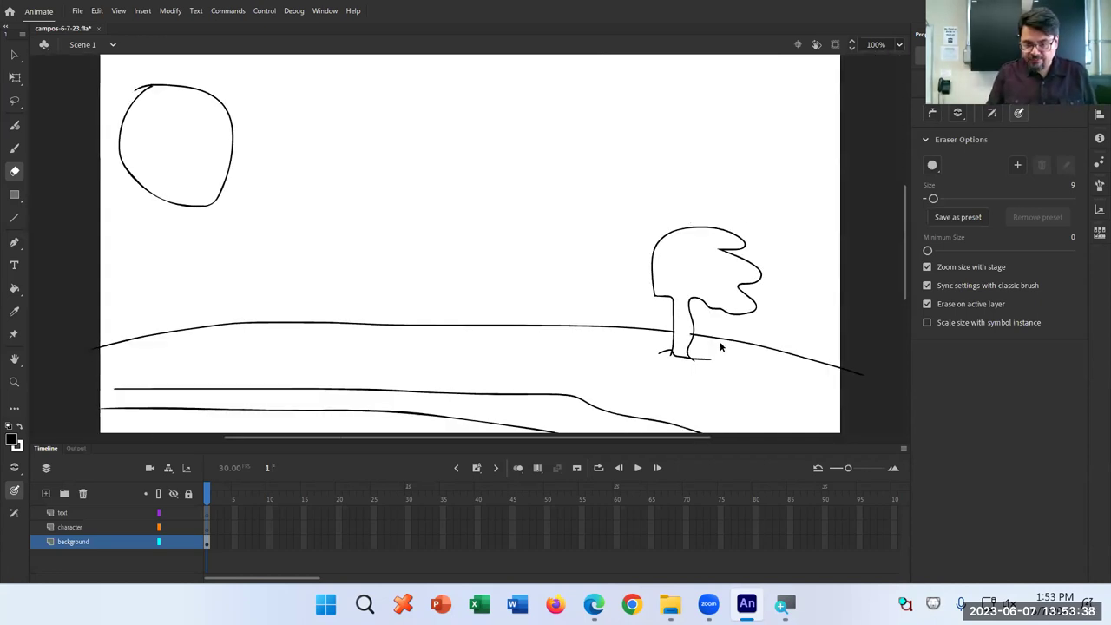
# Try erasing the trunk crossing at 100% and again from close up through the trunk's left edge, undoing the strokes
pyautogui.moveTo(691, 335); pyautogui.dragTo(683, 332)
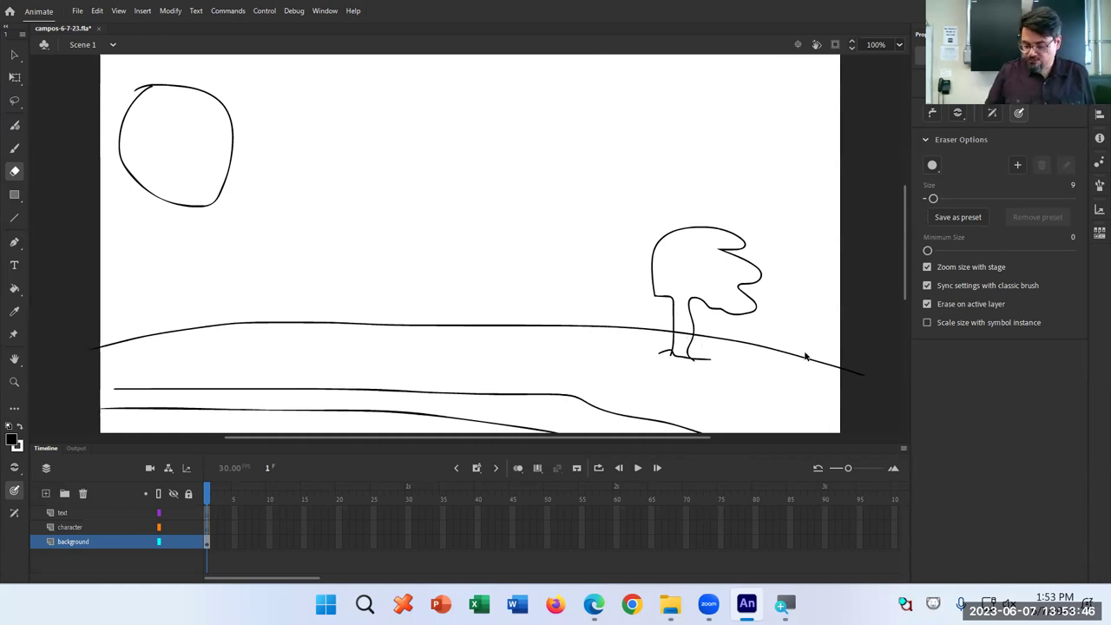
pyautogui.scroll(1, 685, 324)
pyautogui.scroll(7, 685, 324)
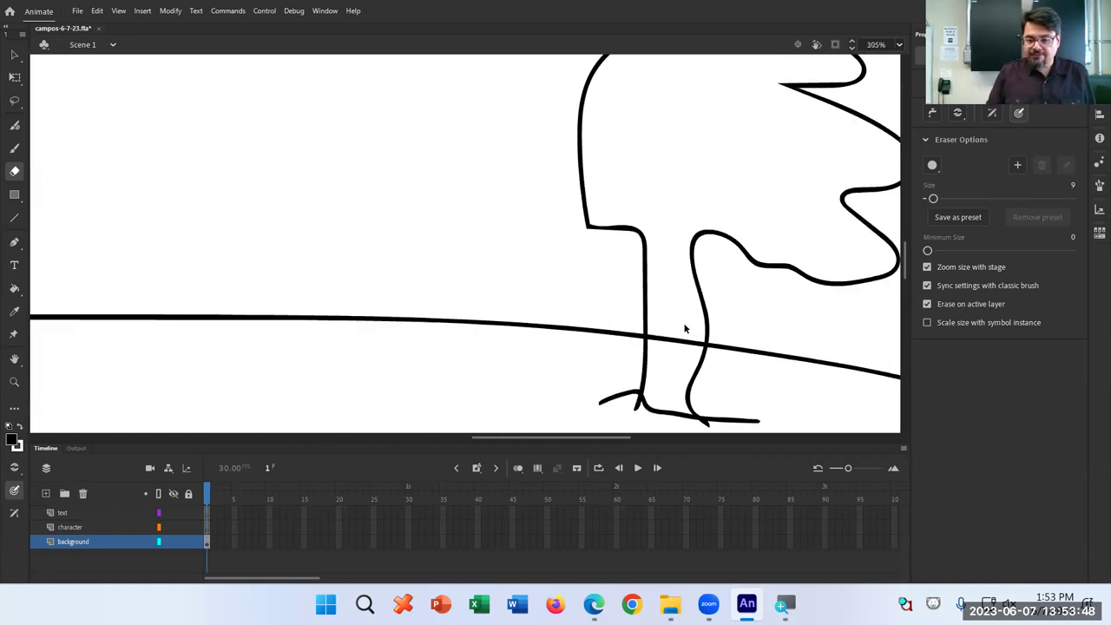
pyautogui.moveTo(620, 338)
pyautogui.mouseDown()
pyautogui.moveTo(629, 377)
pyautogui.moveTo(643, 337)
pyautogui.moveTo(655, 387)
pyautogui.mouseUp()
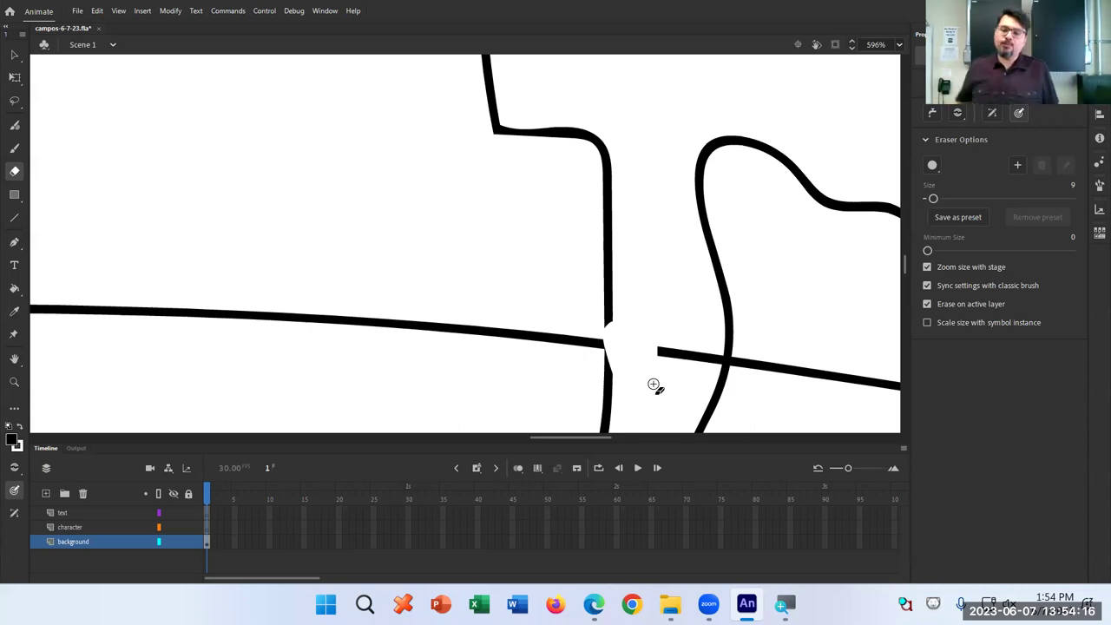
pyautogui.hotkey('ctrl', 'z')
pyautogui.hotkey('ctrl', 'z')
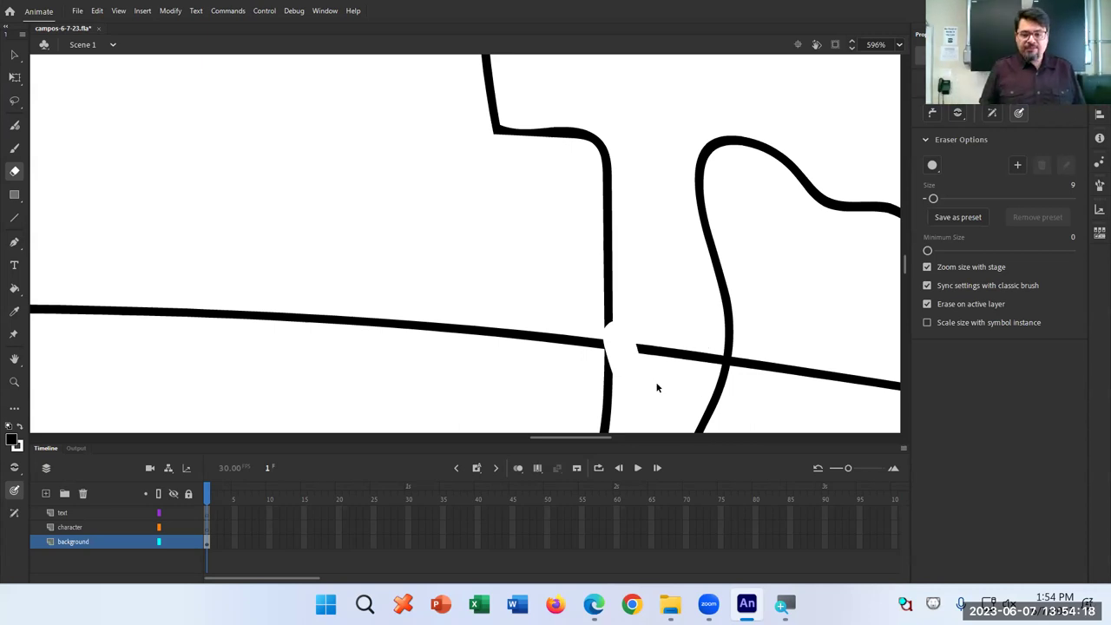
# Try single eraser dabs where the horizon meets the trunk's left edge, and undo the erasures to restore the full horizon line
pyautogui.click(615, 345)
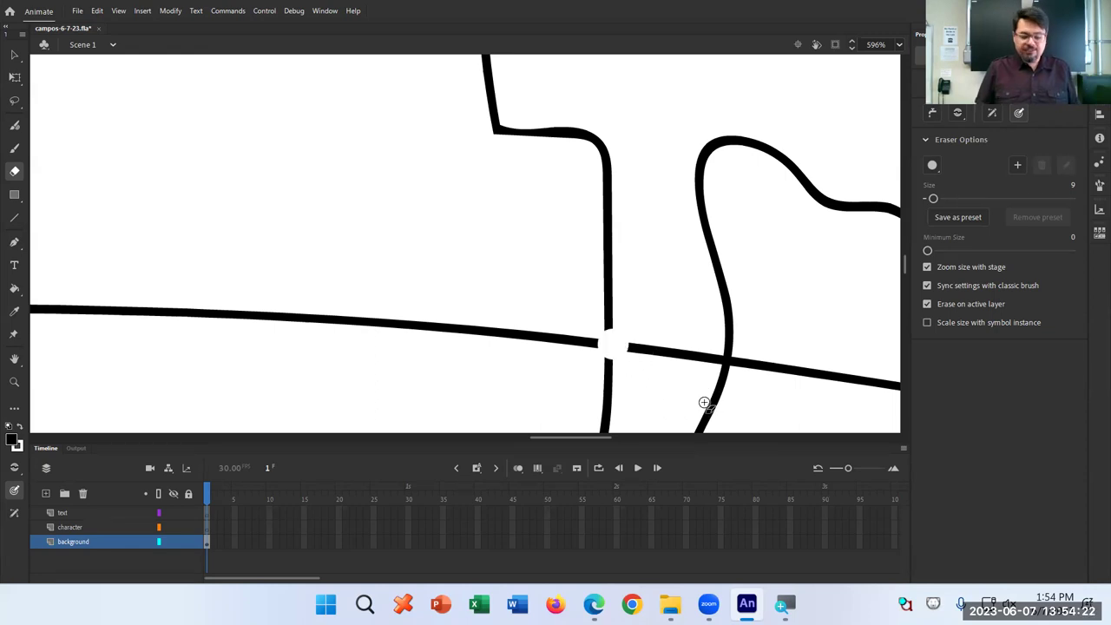
pyautogui.click(621, 346)
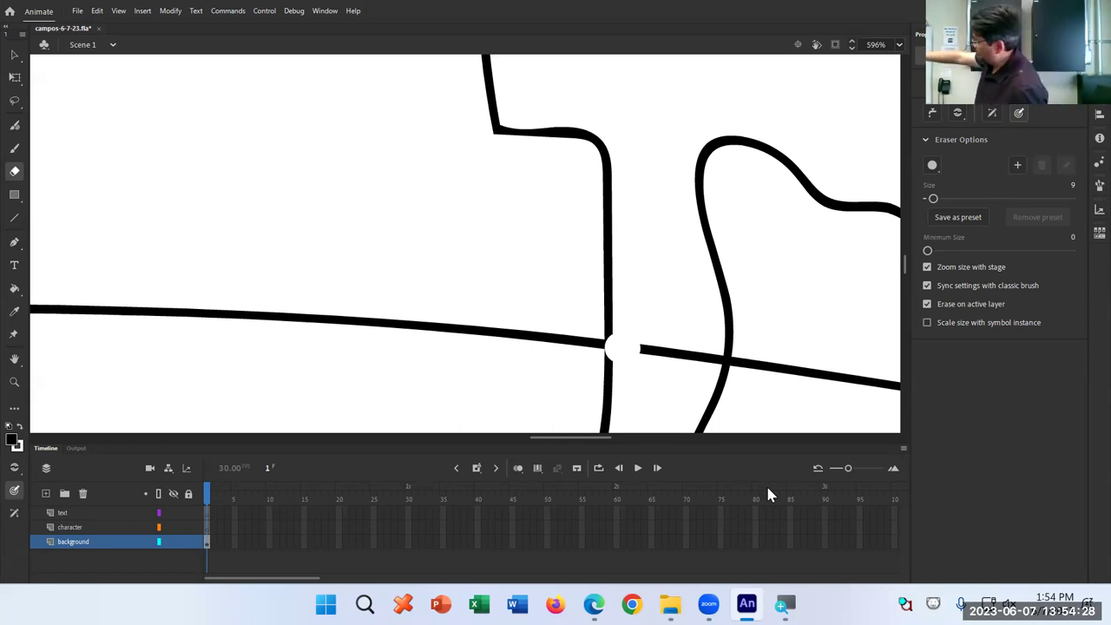
pyautogui.hotkey('ctrl', '1')
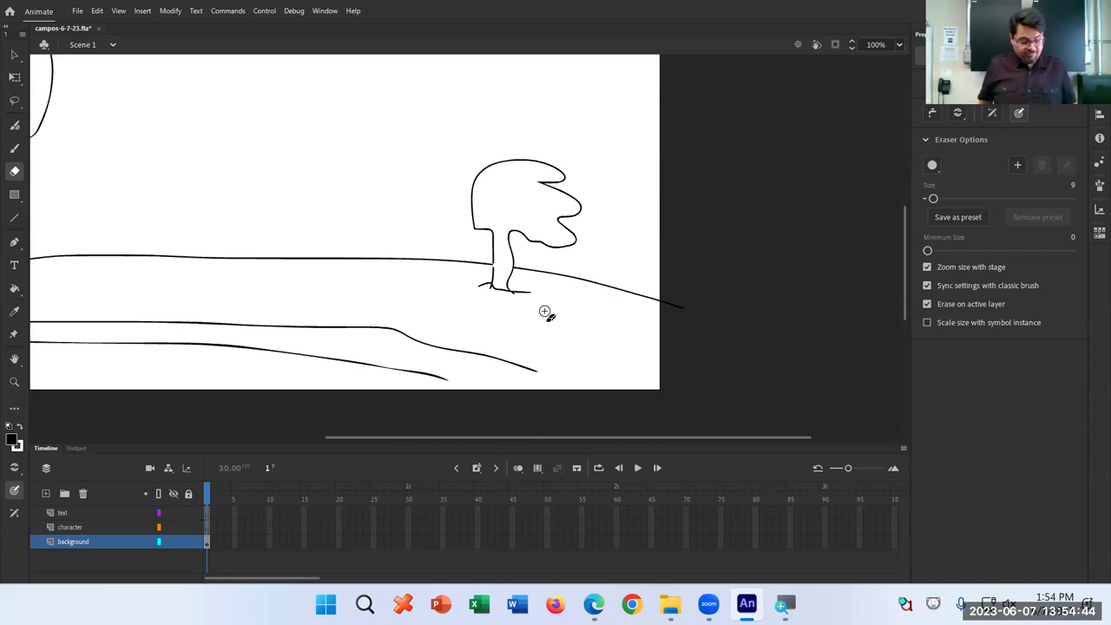
pyautogui.hotkey('ctrl', 'z')
pyautogui.hotkey('ctrl', 'z')
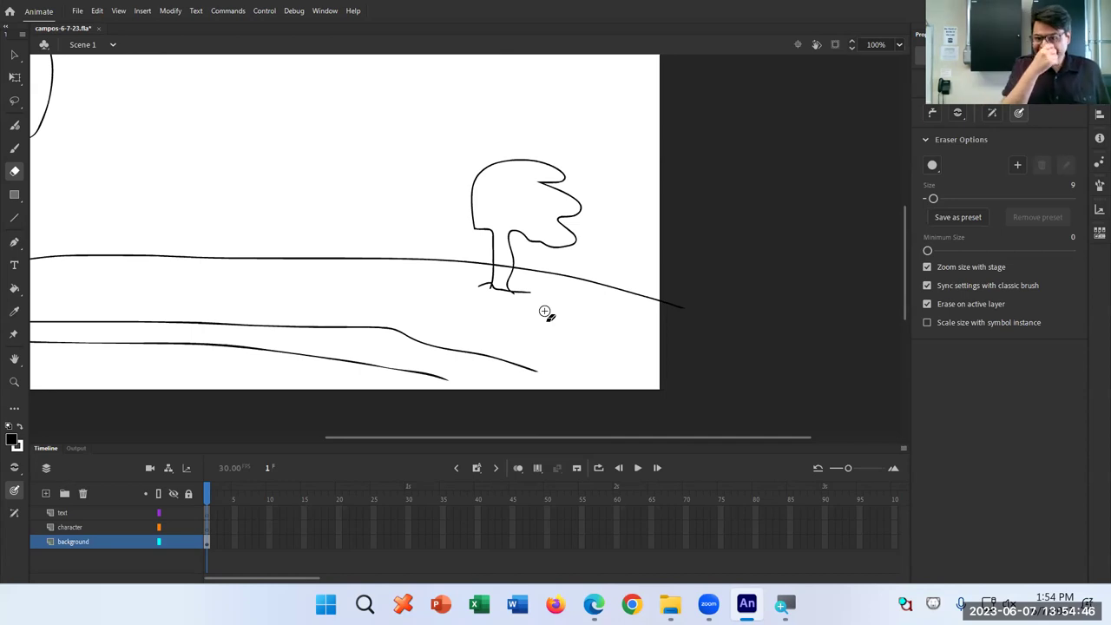
# Try erasing the horizon between the two trunk edges at high magnification, and check the tree within the whole scene
pyautogui.scroll(3, 503, 274)
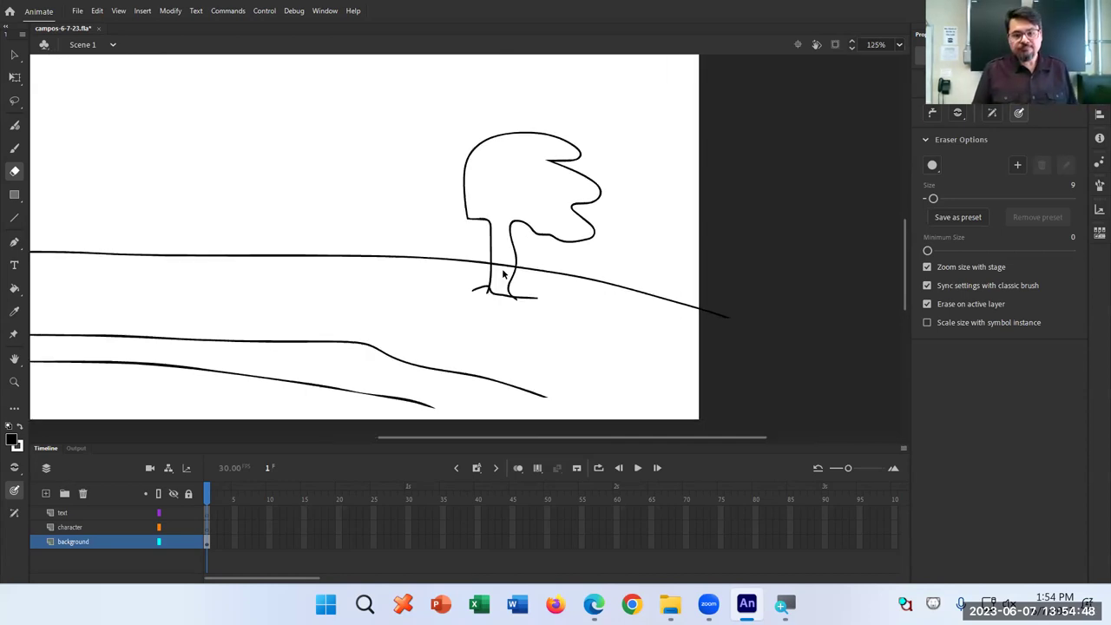
pyautogui.scroll(3, 502, 274)
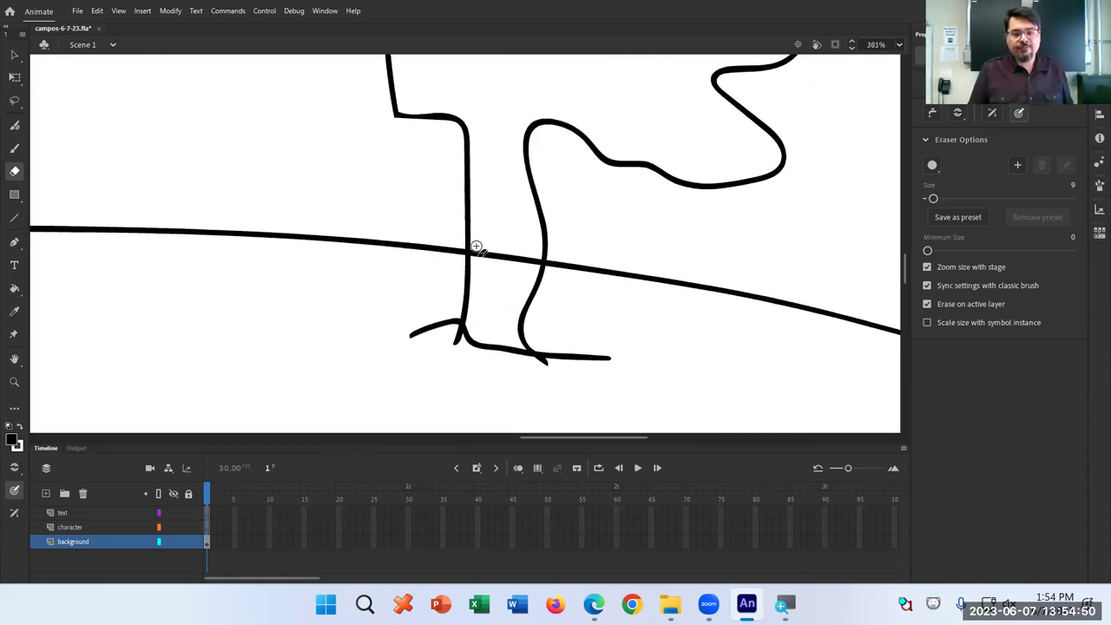
pyautogui.moveTo(484, 246)
pyautogui.mouseDown()
pyautogui.moveTo(479, 256)
pyautogui.moveTo(503, 246)
pyautogui.moveTo(526, 255)
pyautogui.mouseUp()
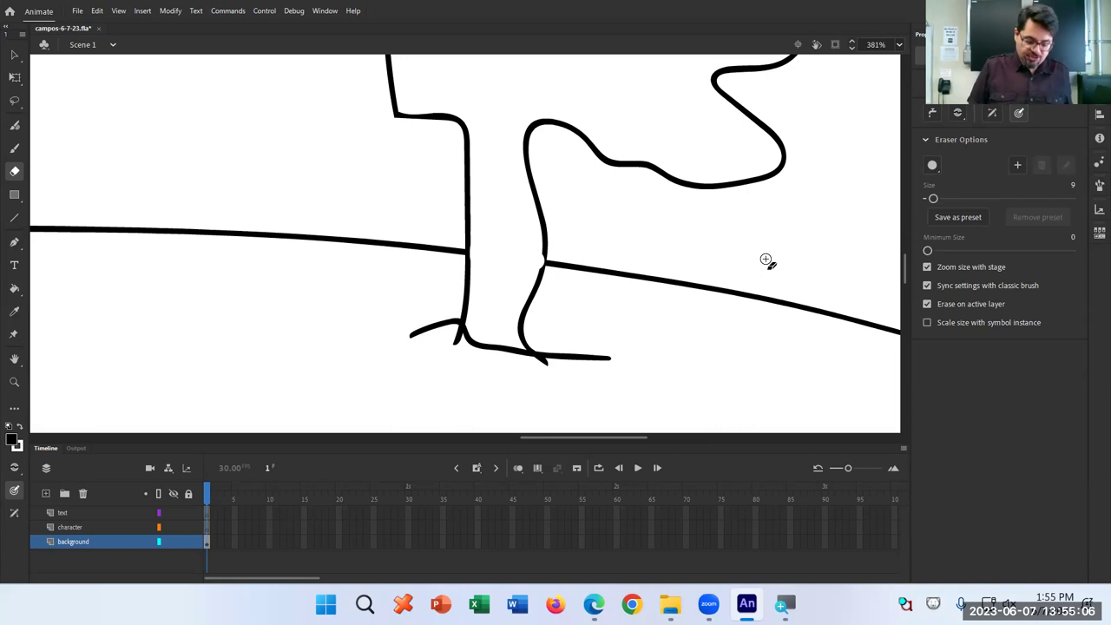
pyautogui.scroll(1, 764, 262)
pyautogui.scroll(-6, 765, 263)
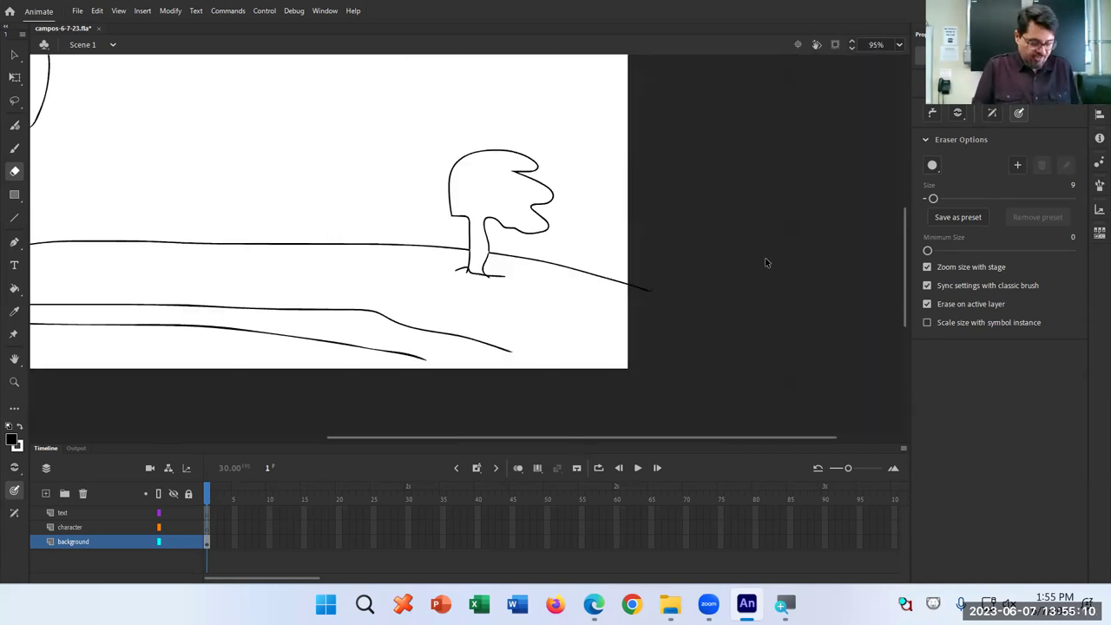
pyautogui.hotkey('ctrl', '1')
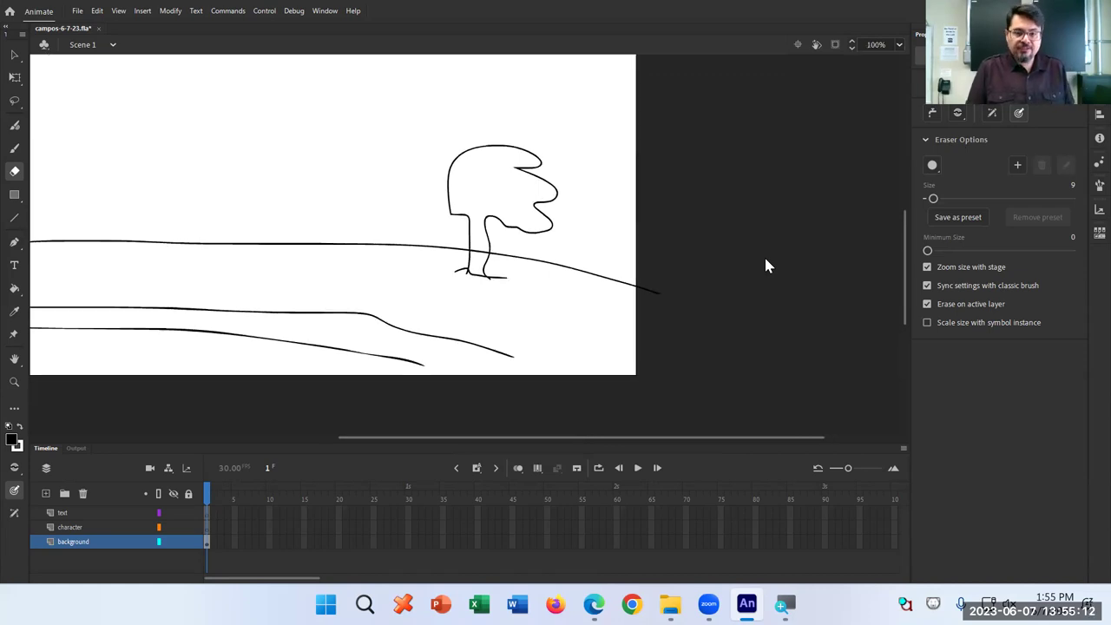
pyautogui.scroll(-5, 760, 248)
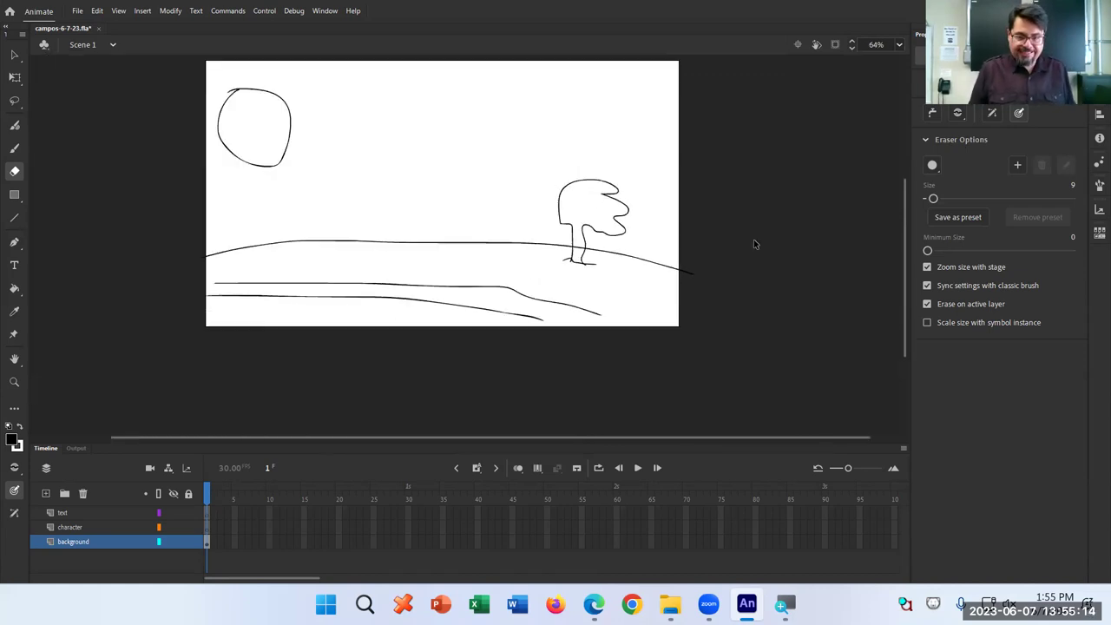
pyautogui.hotkey('ctrl', '1')
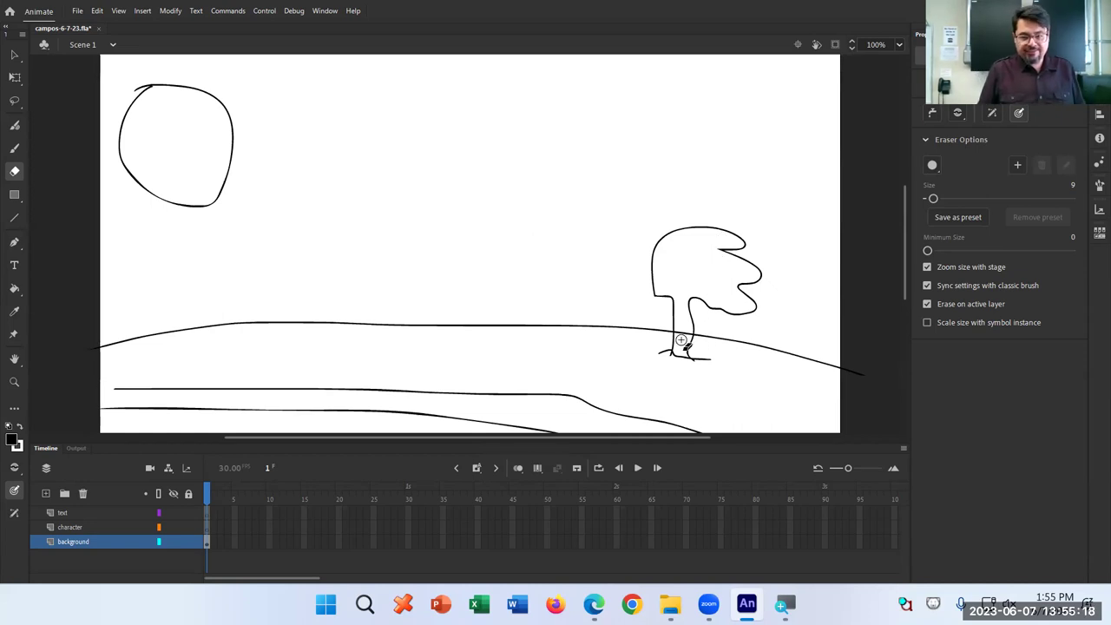
# Erase the horizon segment inside the tree trunk, keeping both trunk edges intact
pyautogui.scroll(5, 677, 339)
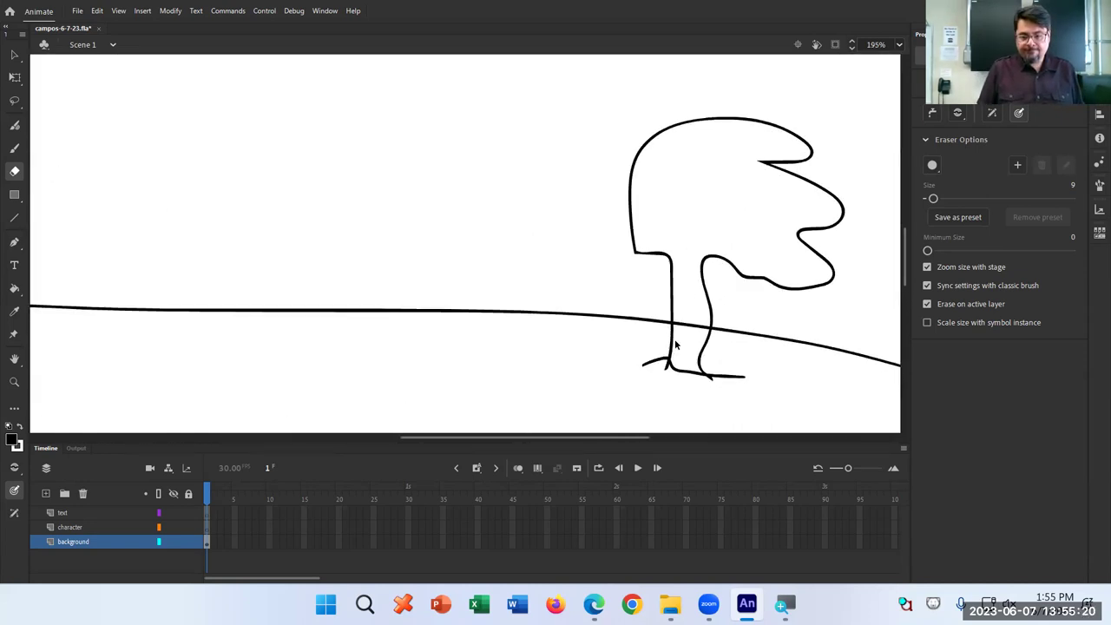
pyautogui.moveTo(683, 321)
pyautogui.mouseDown()
pyautogui.moveTo(675, 312)
pyautogui.moveTo(720, 318)
pyautogui.mouseUp()
pyautogui.scroll(-5, 675, 332)
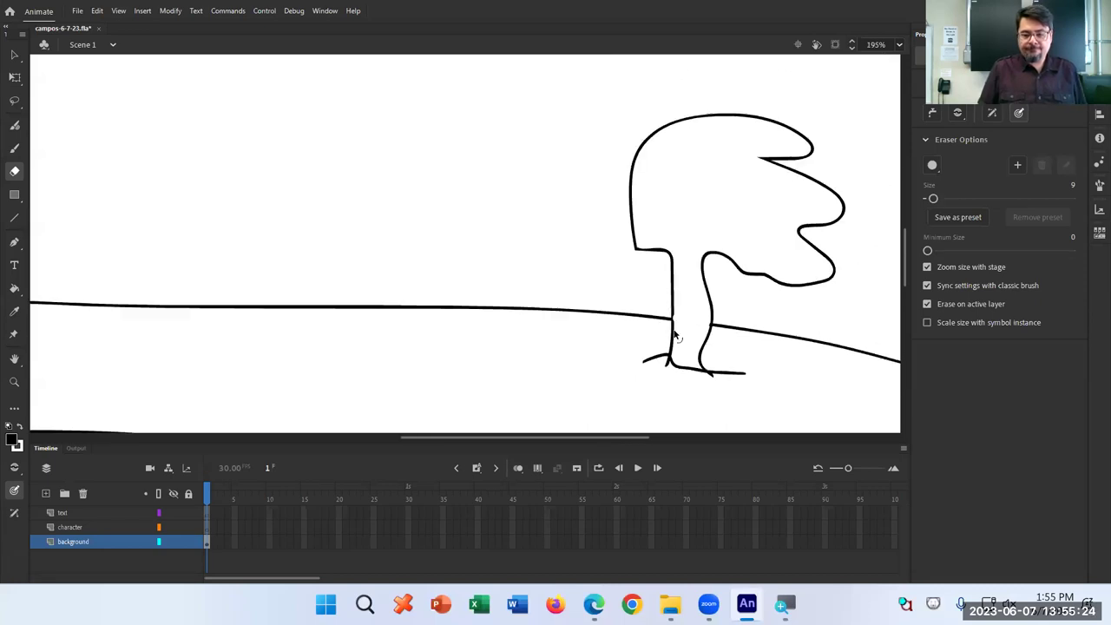
pyautogui.scroll(-1, 677, 337)
pyautogui.scroll(-2, 724, 346)
pyautogui.scroll(2, 724, 346)
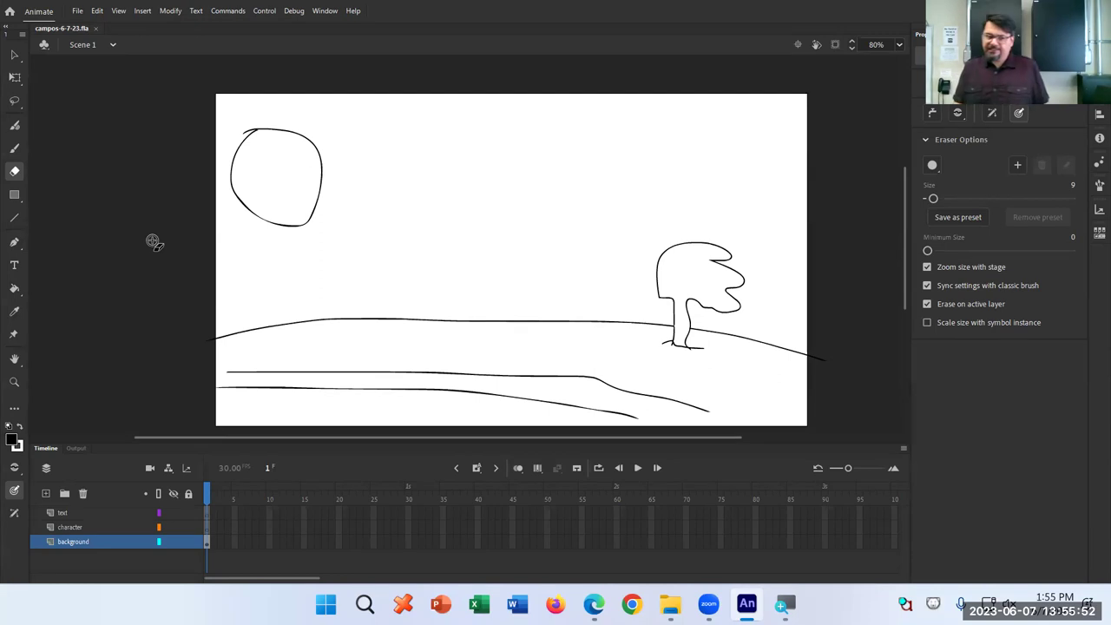
# Fill the whole tree, crown and trunk, with green #00CC66 using the Paint Bucket
pyautogui.click(15, 290)
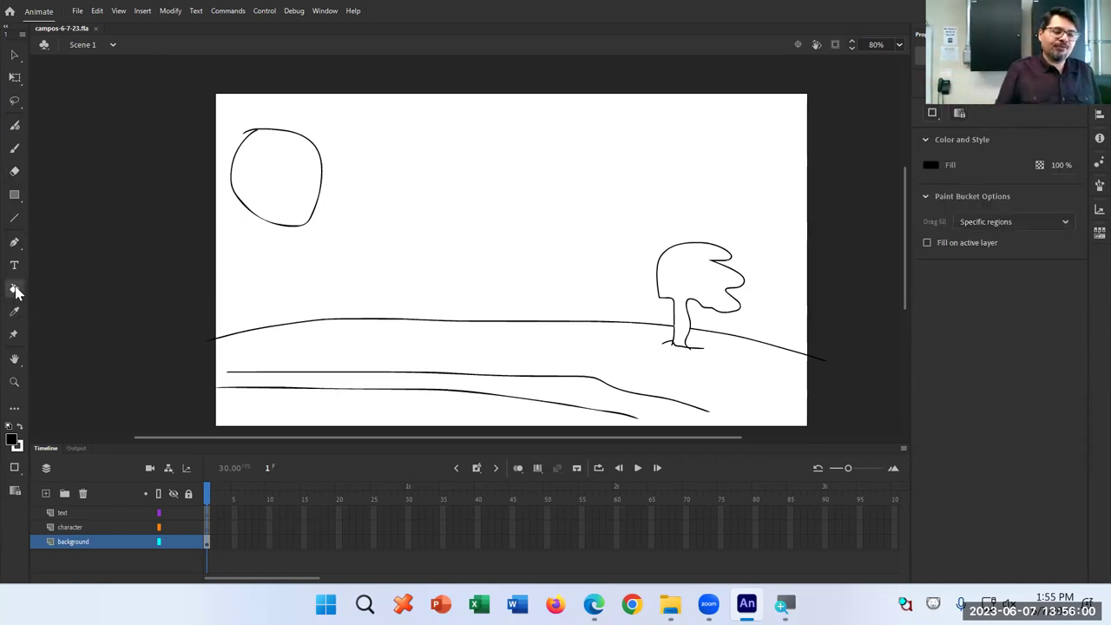
pyautogui.click(931, 164)
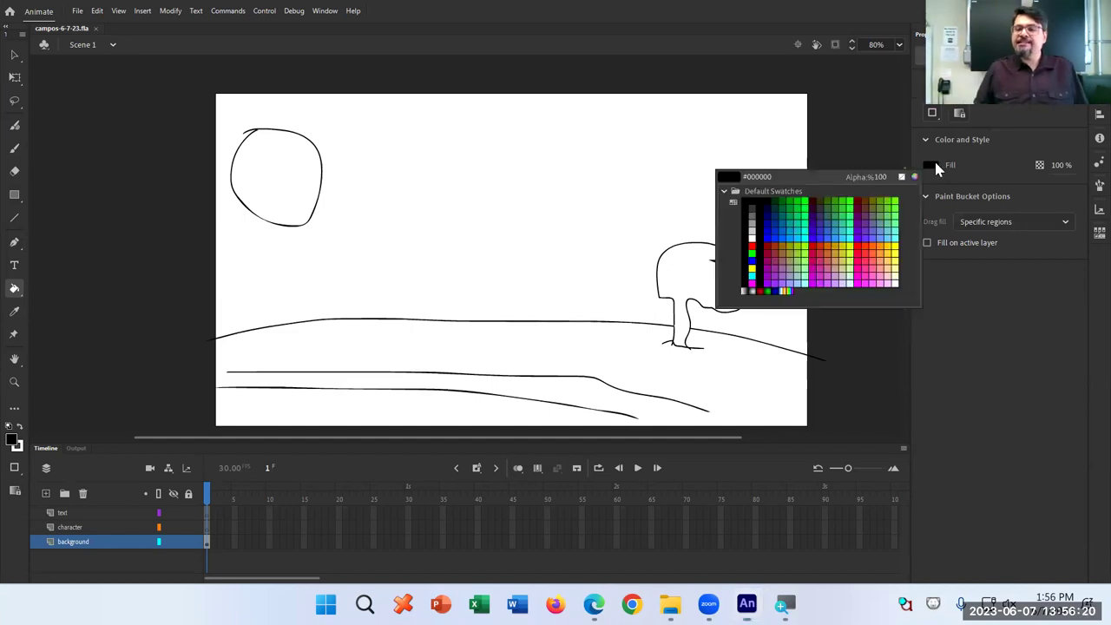
pyautogui.click(803, 213)
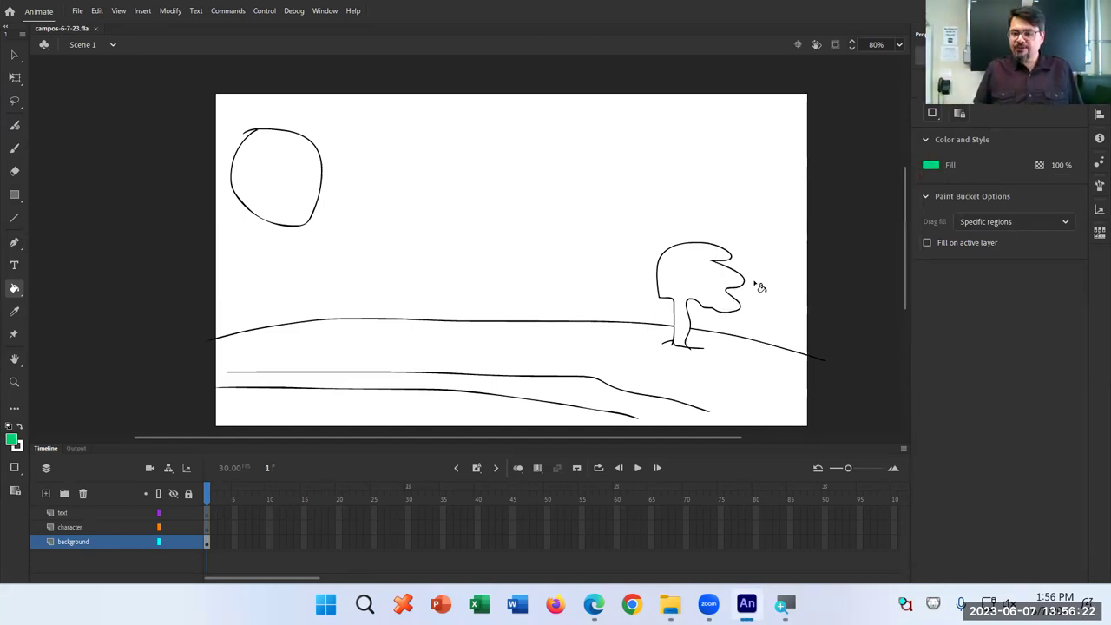
pyautogui.click(706, 286)
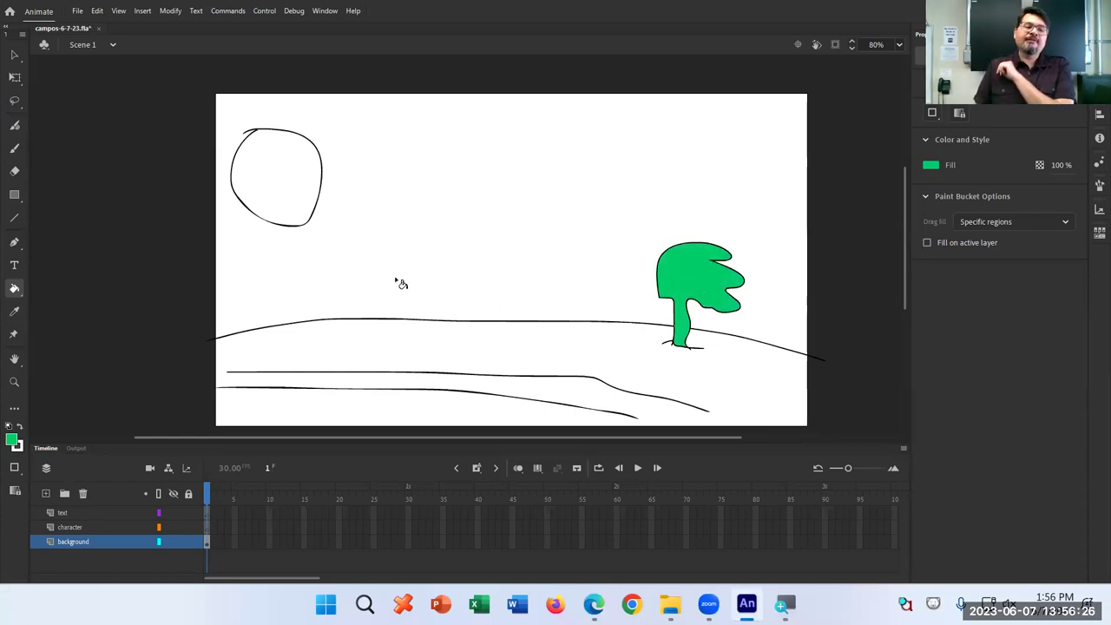
# Fill the sun's circle with golden yellow
pyautogui.click(935, 170)
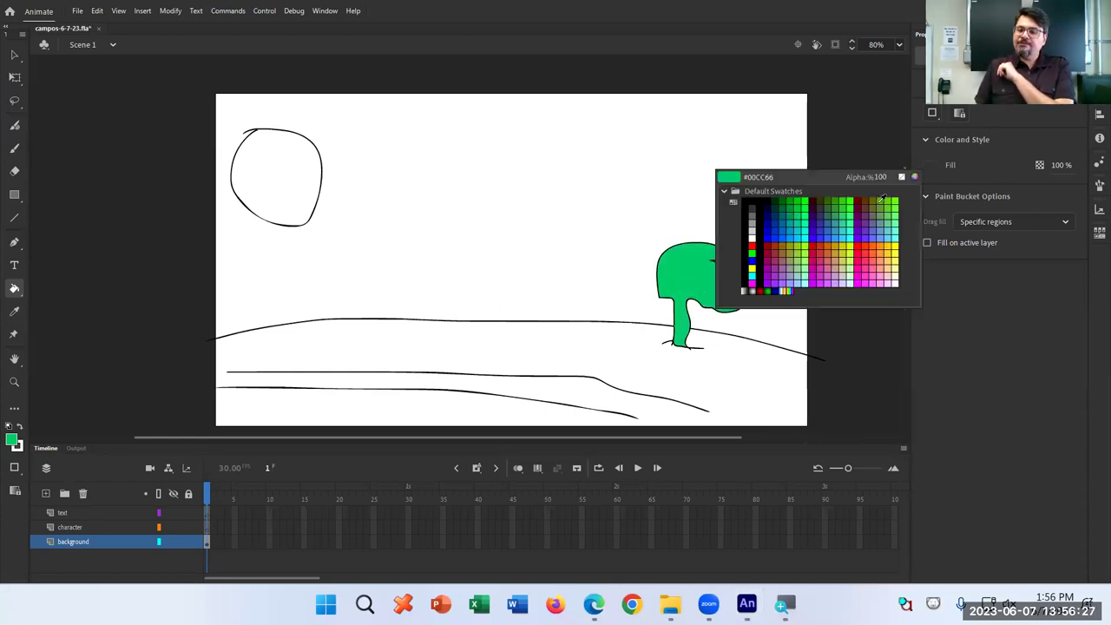
pyautogui.click(894, 243)
pyautogui.click(292, 169)
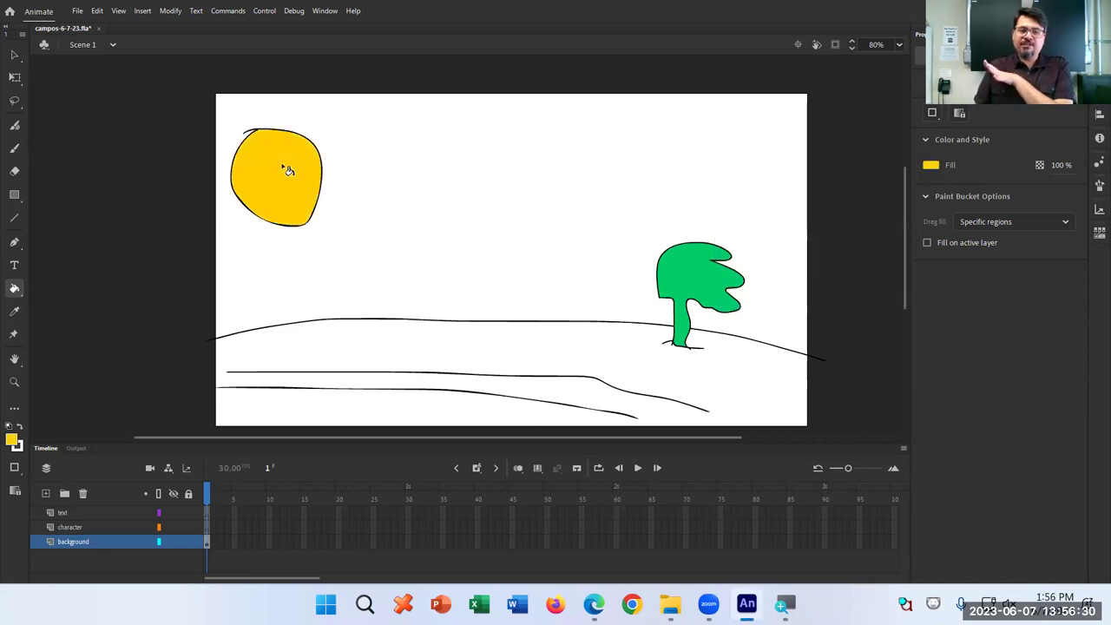
pyautogui.click(932, 165)
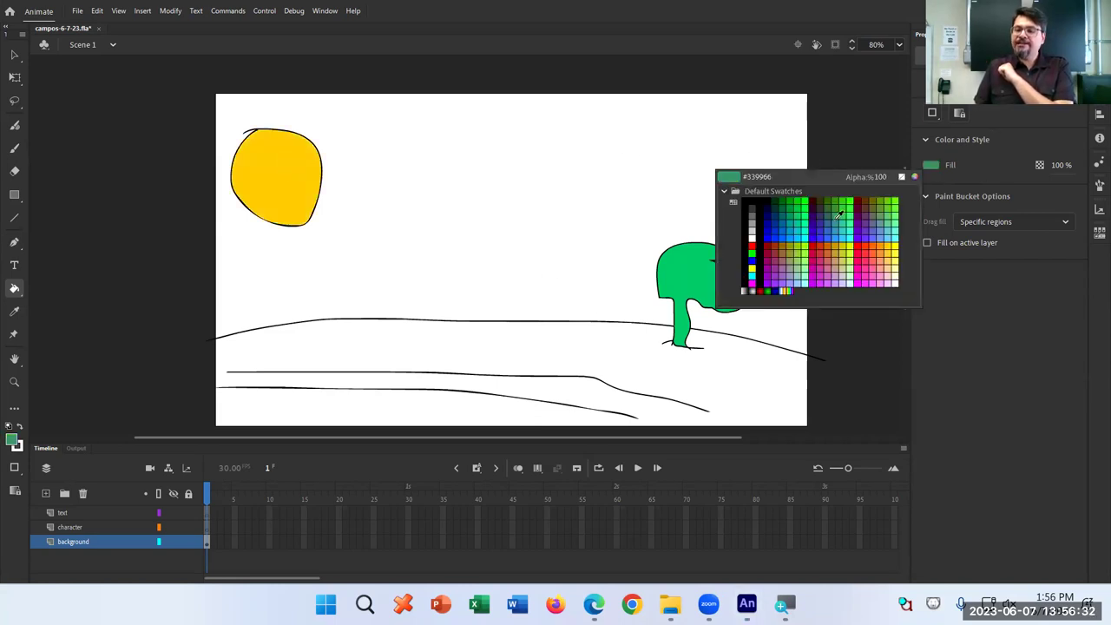
pyautogui.click(799, 245)
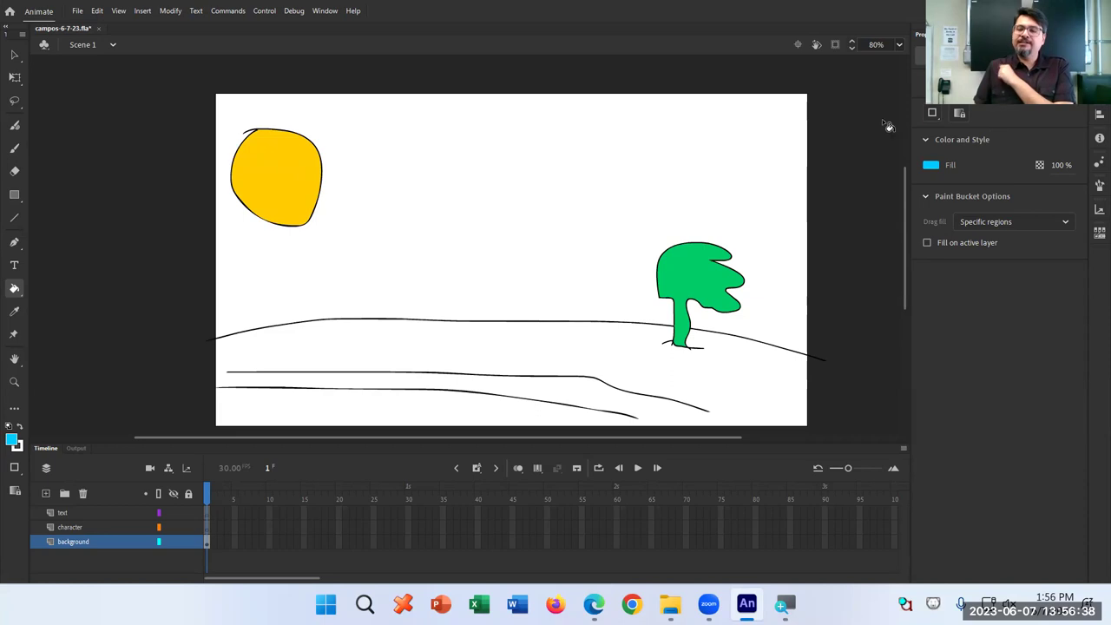
pyautogui.click(933, 166)
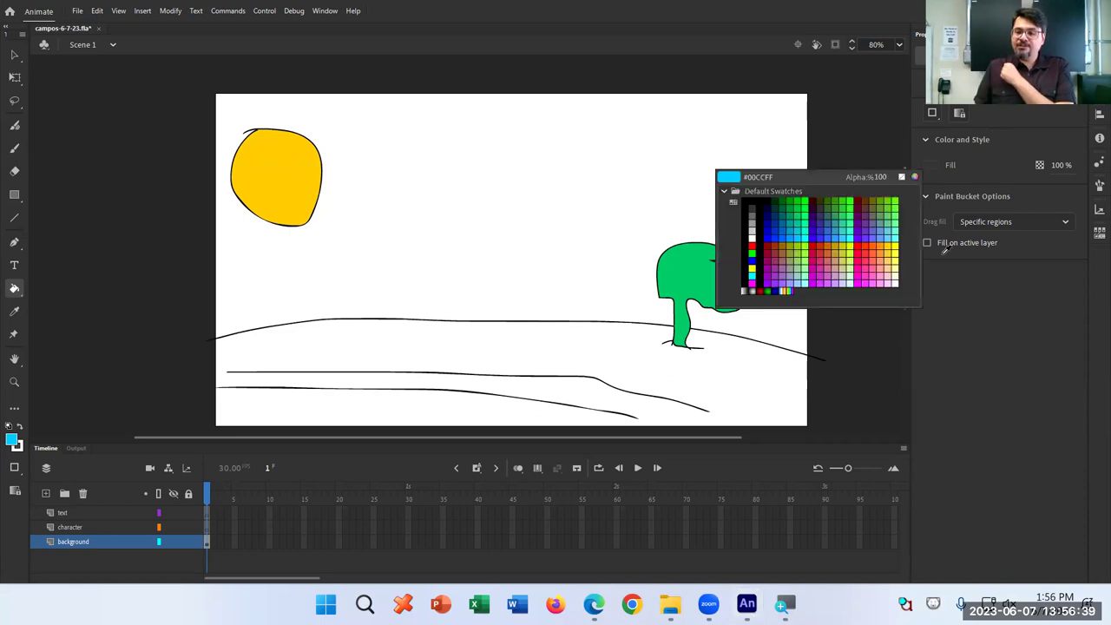
pyautogui.click(783, 247)
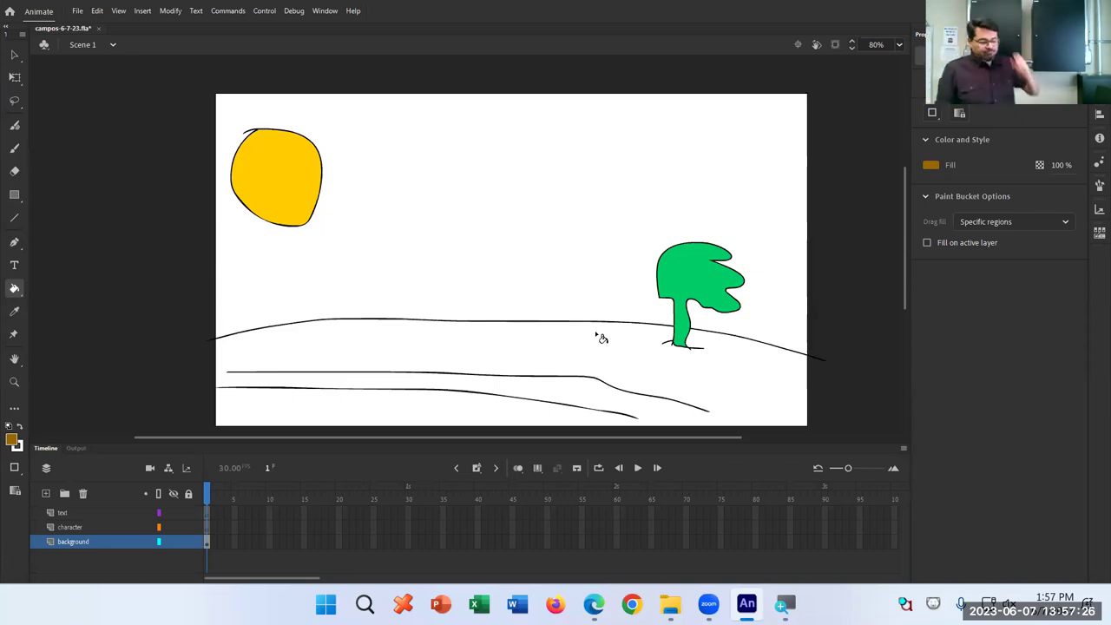
# Draw a black Classic Brush outline at size 9 around the sky outside the stage, joining both ends of the horizon
pyautogui.press('b')
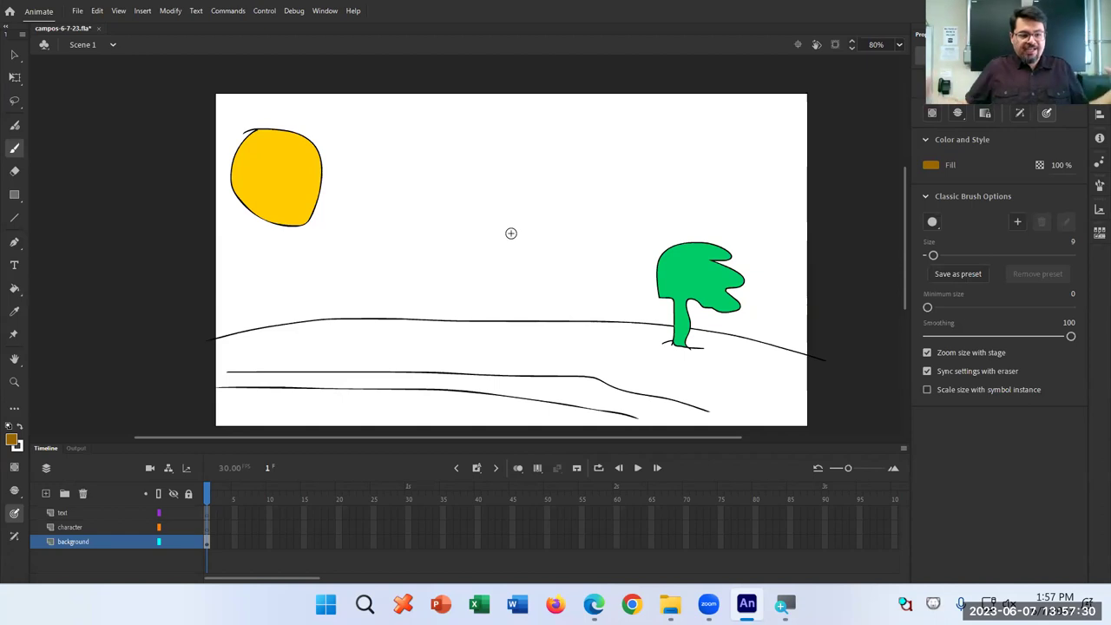
pyautogui.click(9, 441)
pyautogui.click(63, 306)
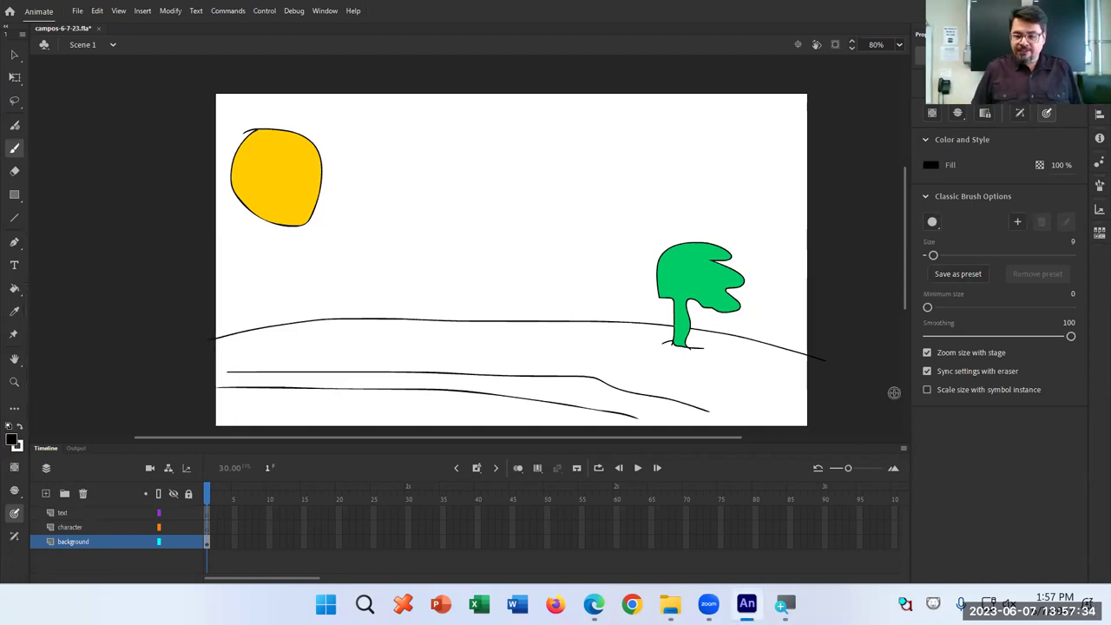
pyautogui.moveTo(800, 358)
pyautogui.mouseDown()
pyautogui.moveTo(827, 328)
pyautogui.moveTo(852, 235)
pyautogui.moveTo(861, 167)
pyautogui.moveTo(848, 99)
pyautogui.moveTo(740, 79)
pyautogui.moveTo(347, 62)
pyautogui.moveTo(204, 71)
pyautogui.moveTo(175, 97)
pyautogui.moveTo(152, 221)
pyautogui.moveTo(191, 324)
pyautogui.moveTo(217, 342)
pyautogui.mouseUp()
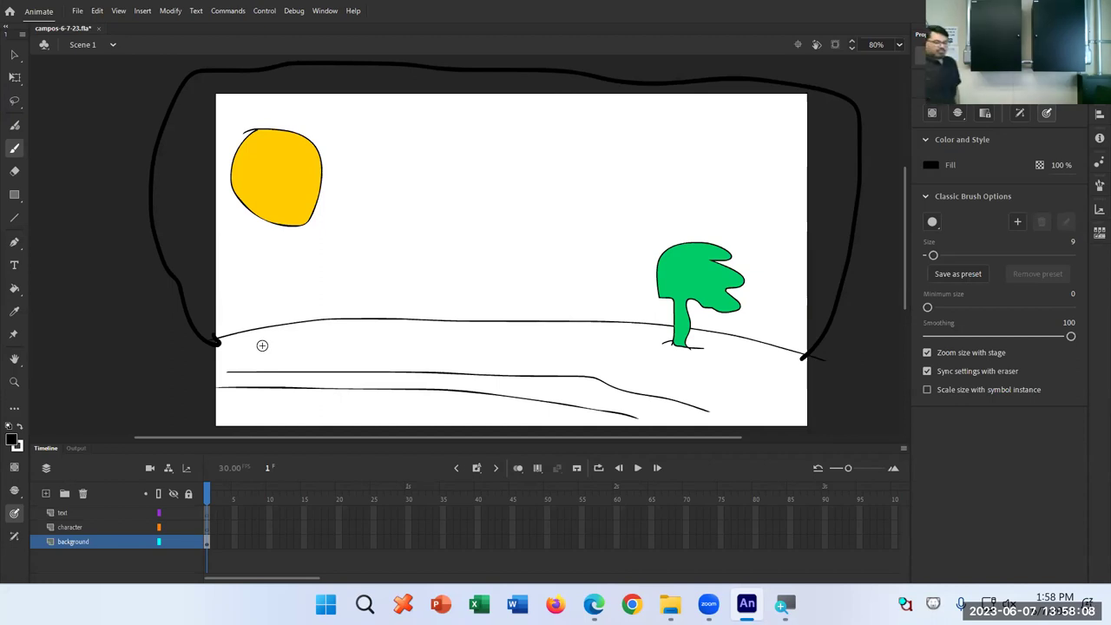
# Fill the enclosed sky area above the horizon with light blue #00CCFF using the Paint Bucket
pyautogui.press('k')
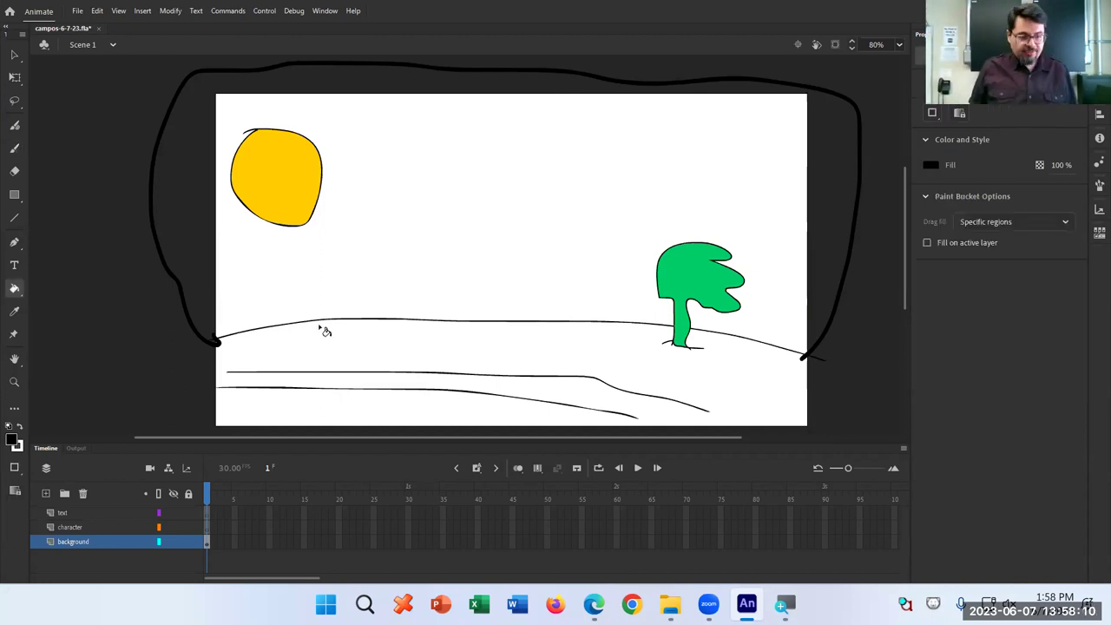
pyautogui.click(930, 167)
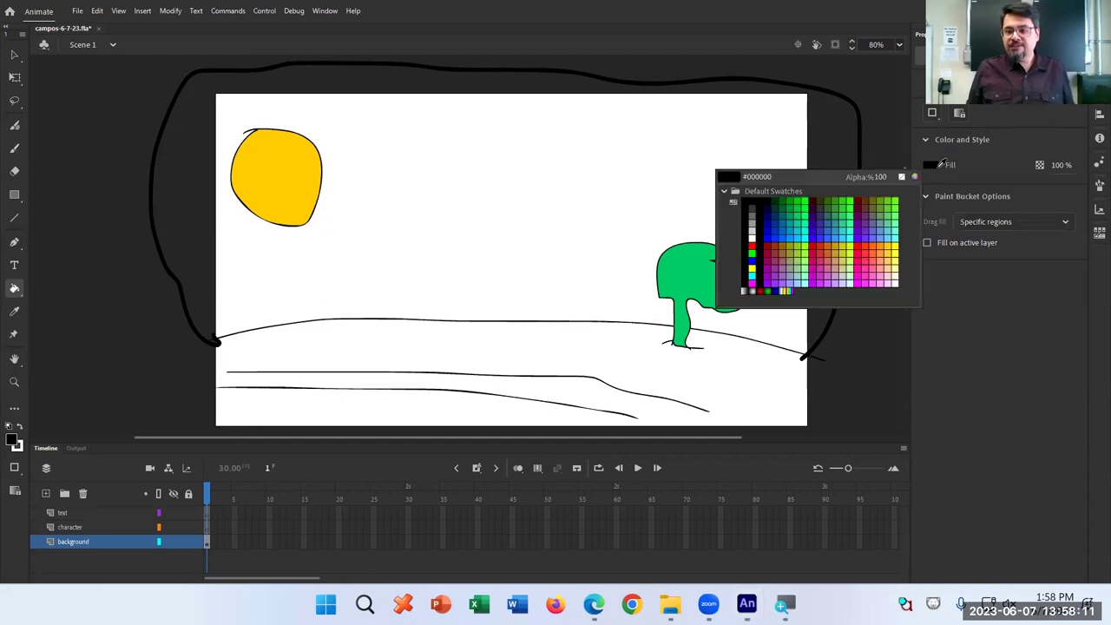
pyautogui.click(796, 245)
pyautogui.click(575, 177)
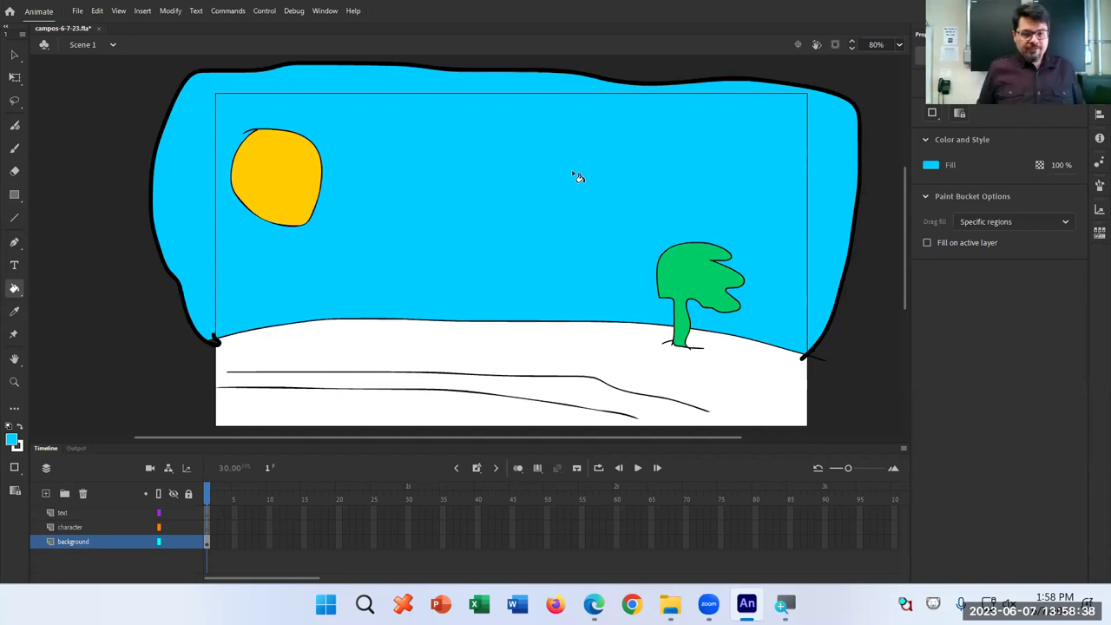
pyautogui.scroll(-3, 630, 354)
pyautogui.scroll(3, 632, 352)
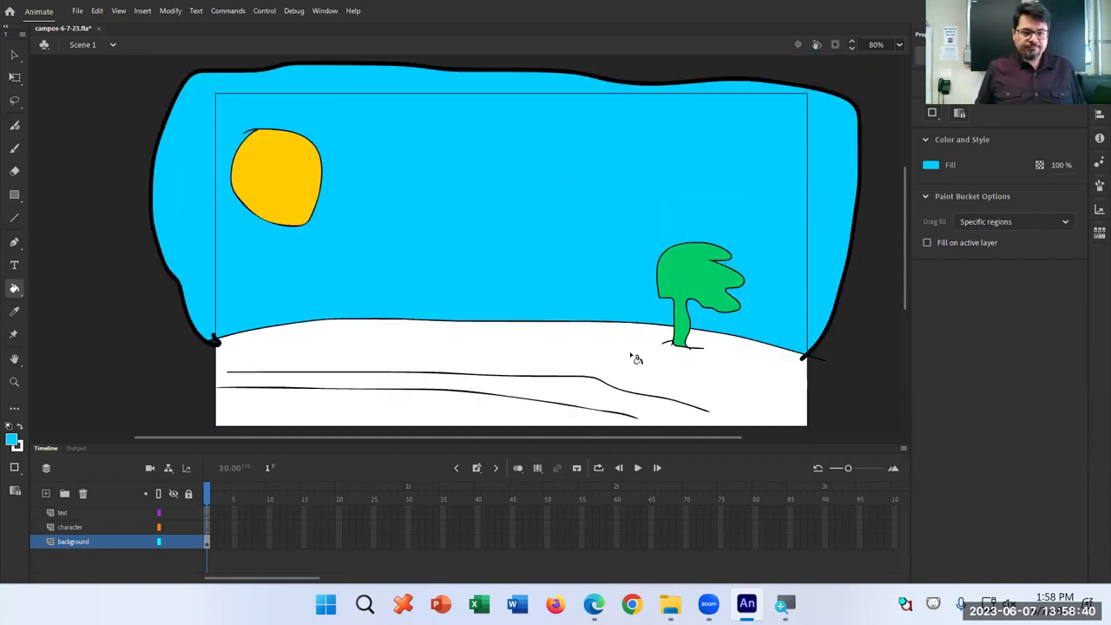
# Draw a black size 9 brush outline around the ground beyond the stage's sides and lower edge, joining both horizon ends
pyautogui.click(12, 441)
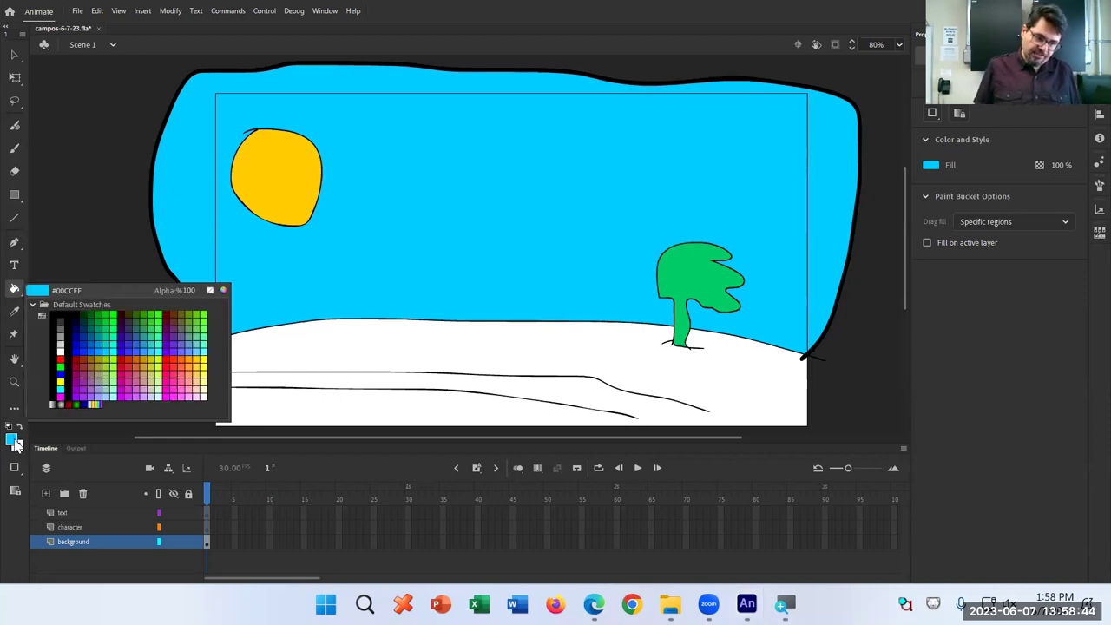
pyautogui.click(62, 318)
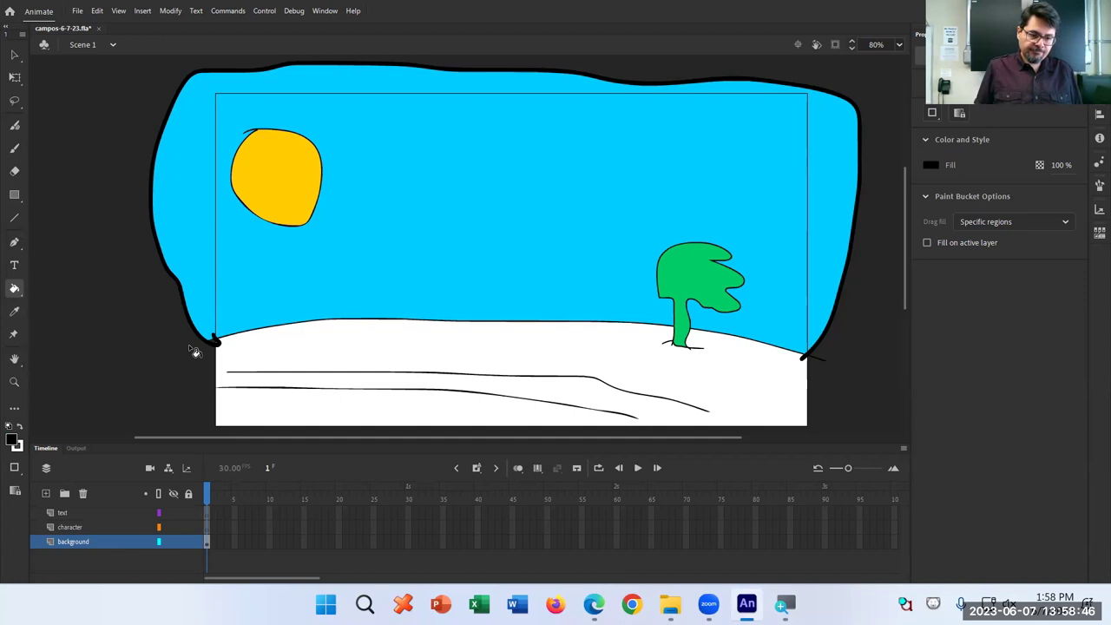
pyautogui.press('b')
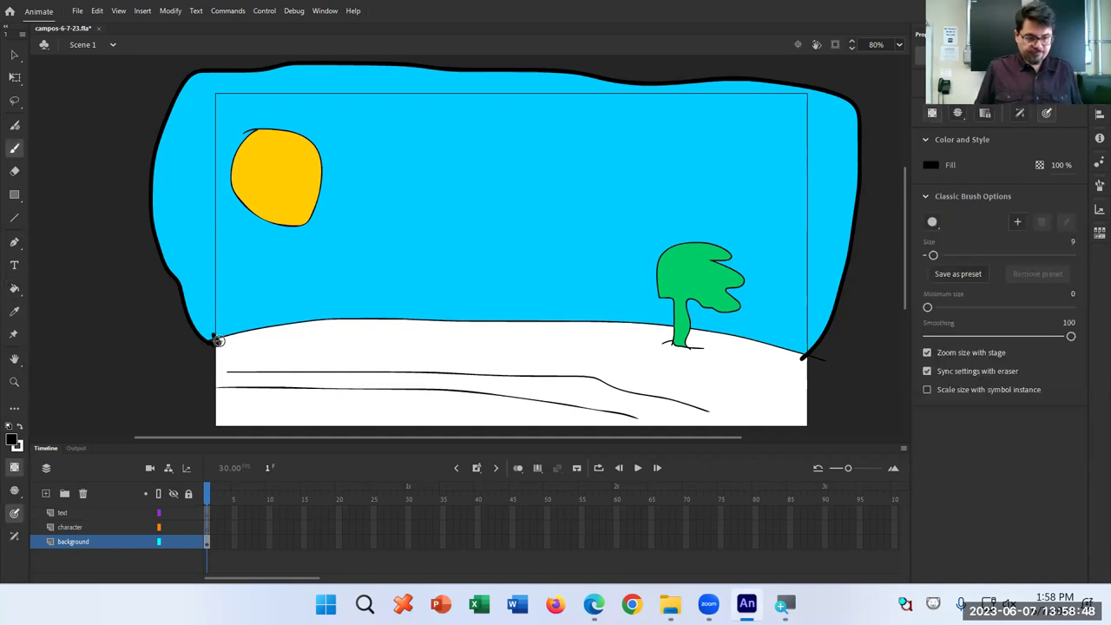
pyautogui.moveTo(203, 371); pyautogui.dragTo(213, 427)
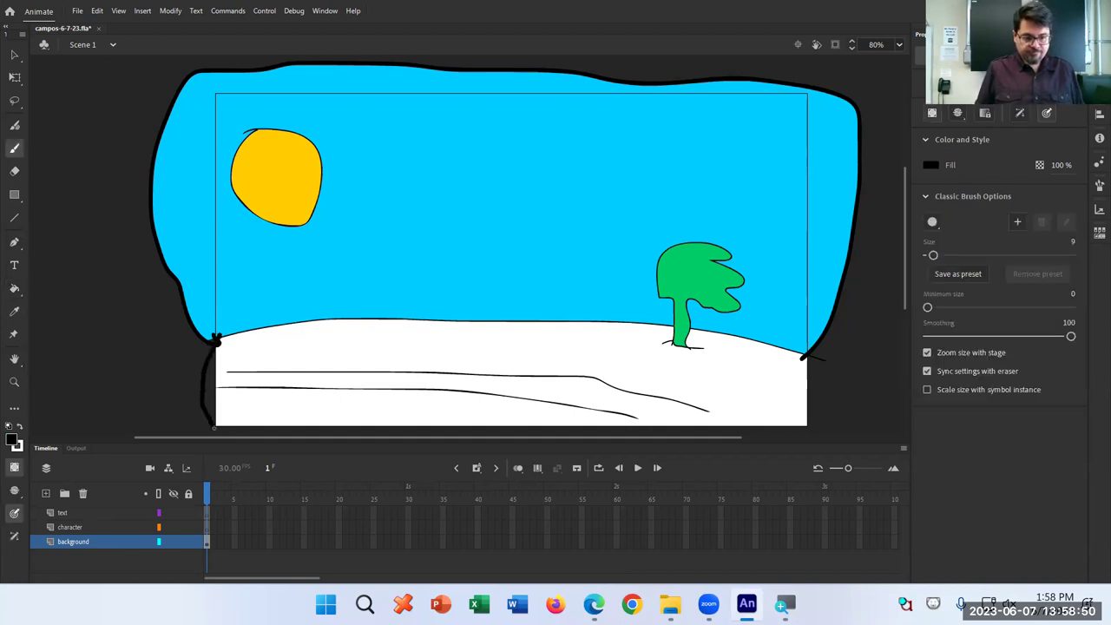
pyautogui.scroll(-3, 212, 427)
pyautogui.moveTo(211, 311)
pyautogui.mouseDown()
pyautogui.moveTo(238, 335)
pyautogui.moveTo(369, 357)
pyautogui.moveTo(493, 352)
pyautogui.moveTo(620, 327)
pyautogui.moveTo(802, 335)
pyautogui.moveTo(833, 297)
pyautogui.moveTo(802, 239)
pyautogui.mouseUp()
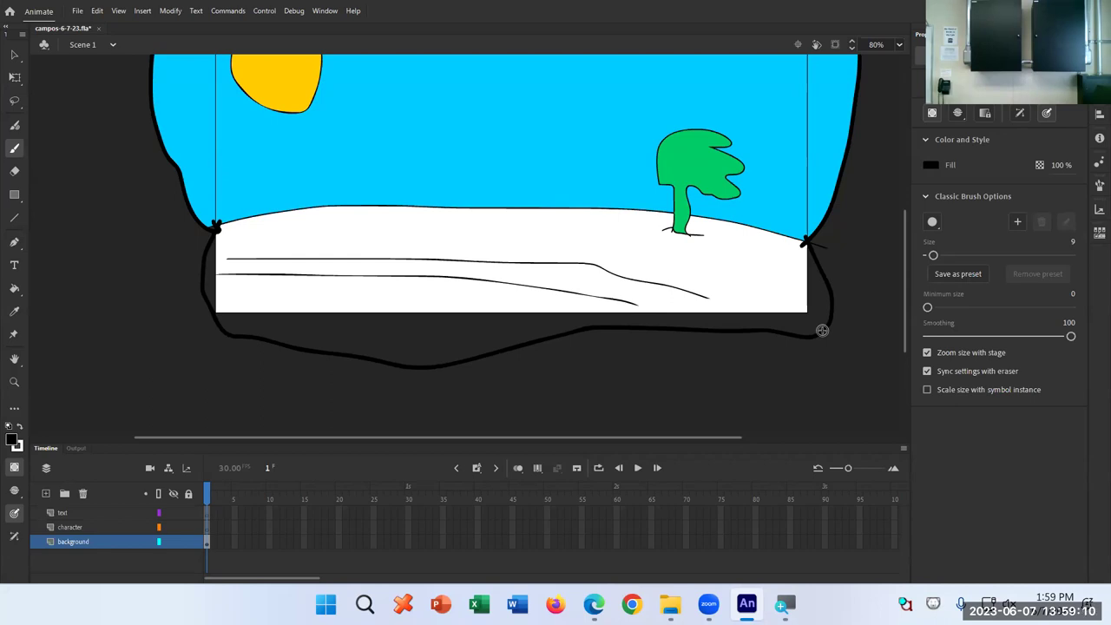
# Set the Paint Bucket's fill color to brown
pyautogui.press('k')
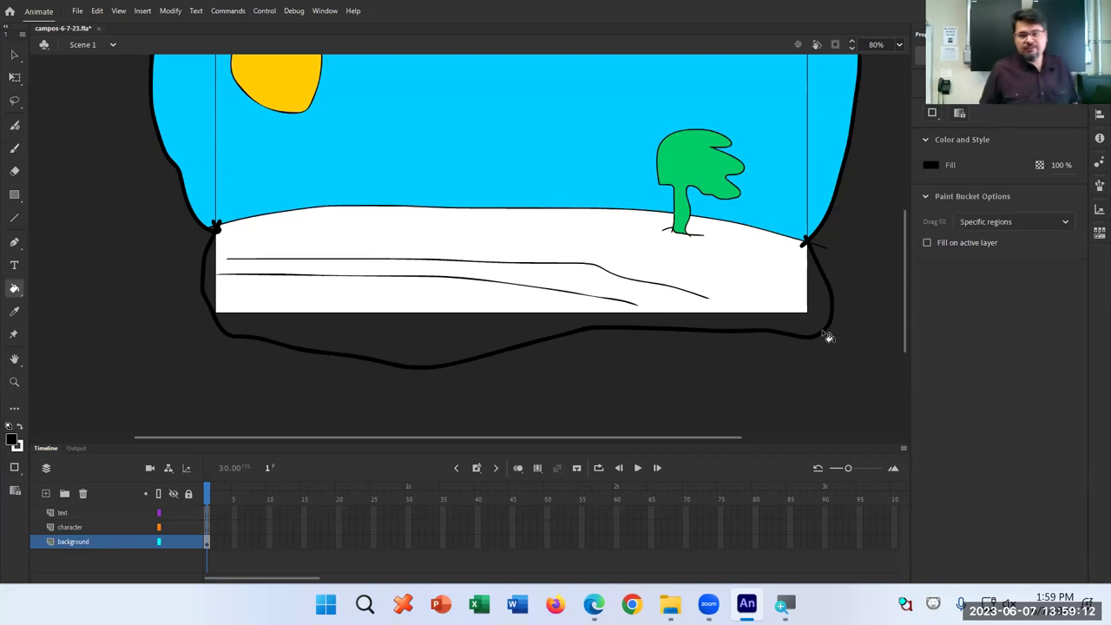
pyautogui.click(929, 164)
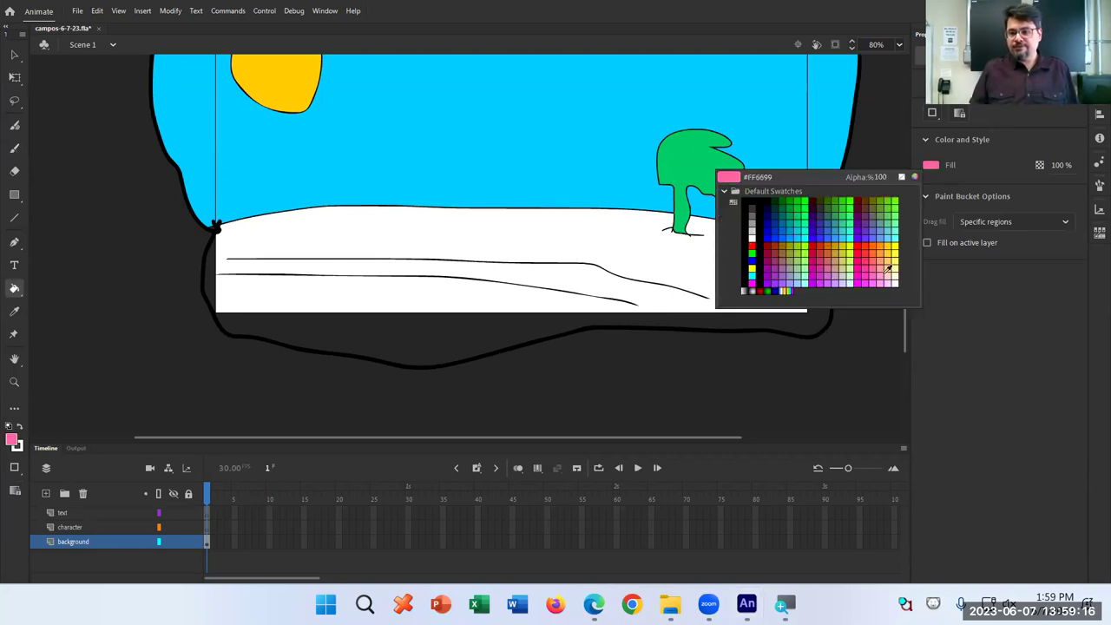
pyautogui.click(790, 247)
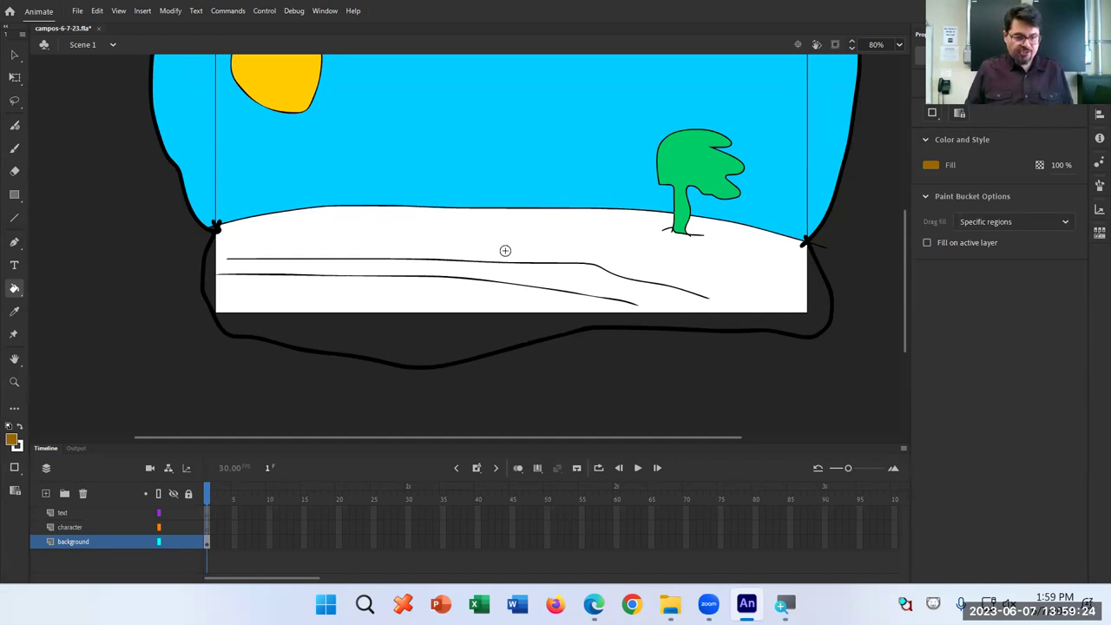
# Examine the ground outline, the path lines and the tree base up close for gaps between both ends of the horizon
pyautogui.press('b')
pyautogui.scroll(2, 217, 236)
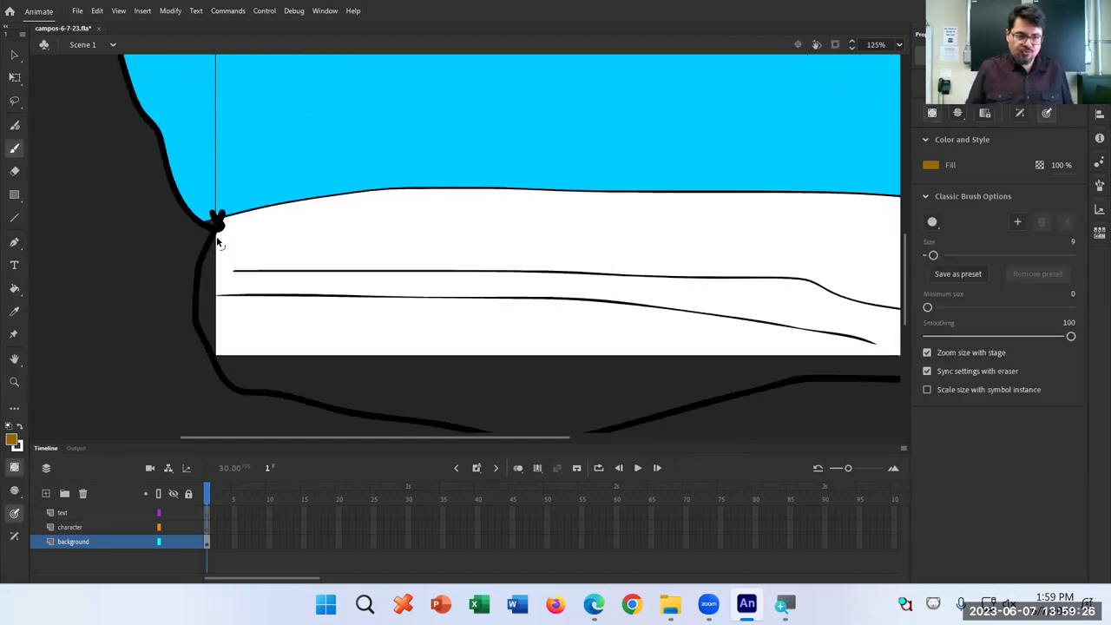
pyautogui.scroll(2, 217, 241)
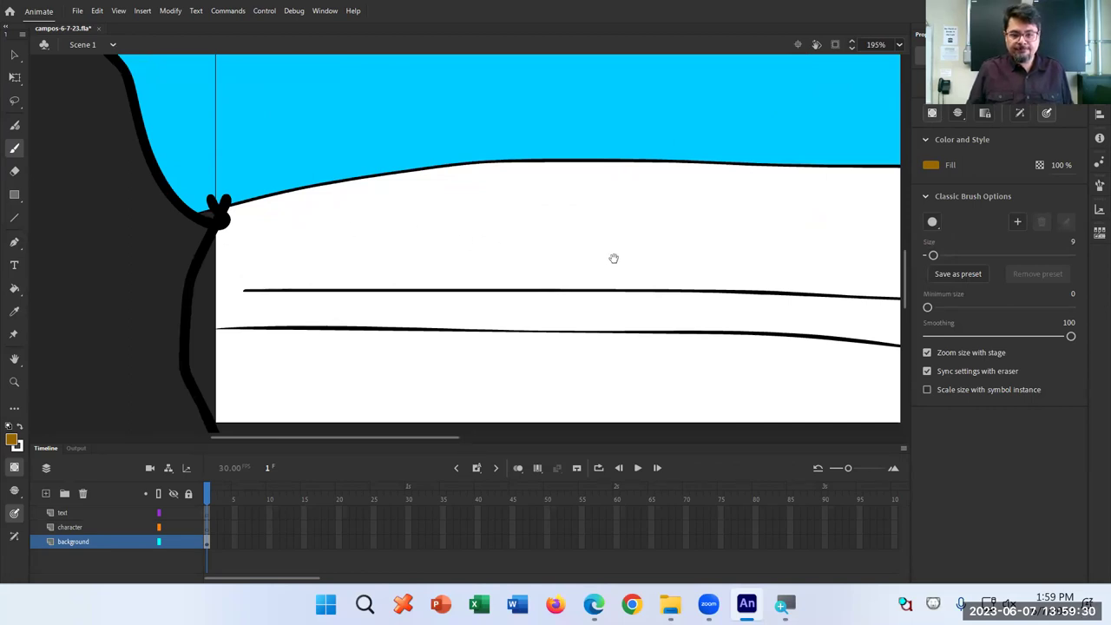
pyautogui.moveTo(608, 256); pyautogui.dragTo(426, 218)
pyautogui.moveTo(683, 224); pyautogui.dragTo(347, 233)
pyautogui.moveTo(747, 224); pyautogui.dragTo(507, 226)
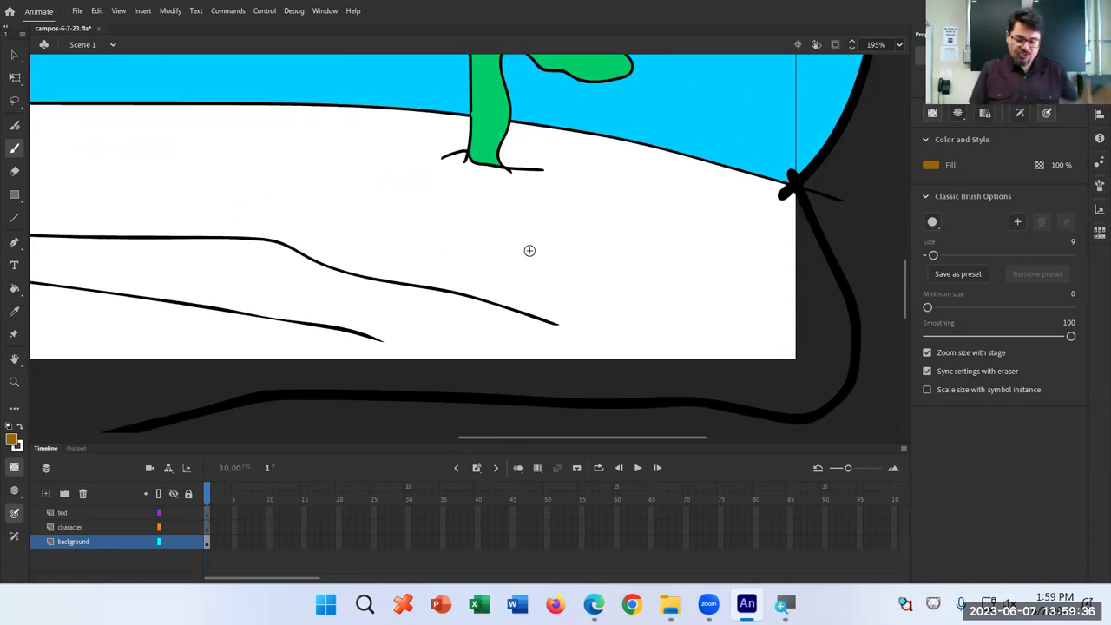
pyautogui.scroll(1, 532, 248)
pyautogui.scroll(-3, 533, 248)
pyautogui.scroll(3, 532, 249)
pyautogui.scroll(2, 533, 254)
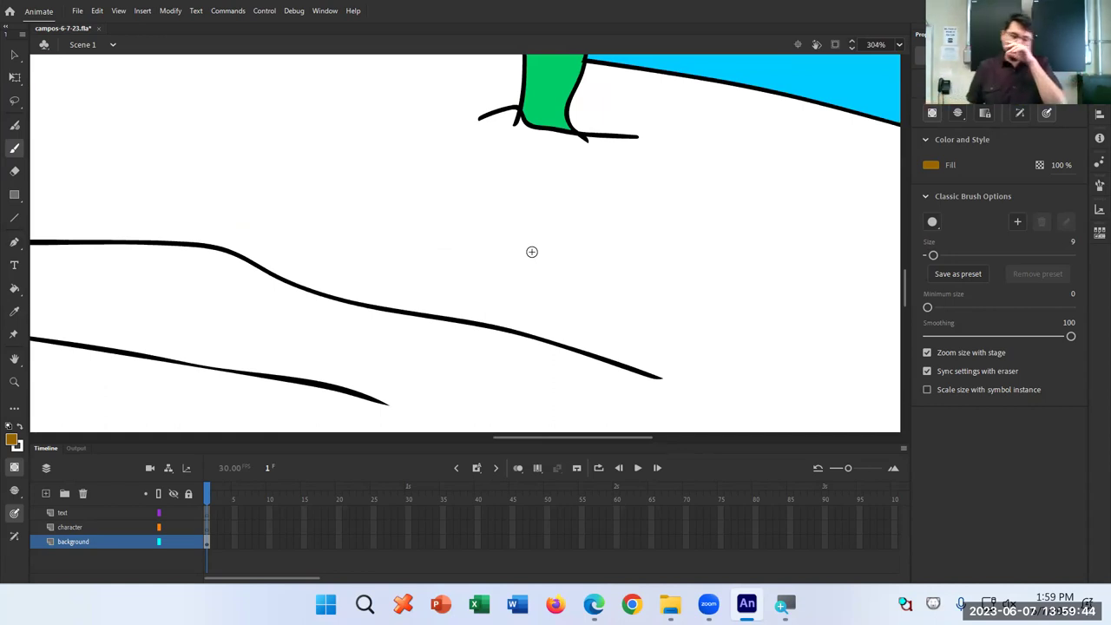
pyautogui.moveTo(591, 438)
pyautogui.mouseDown()
pyautogui.moveTo(636, 438)
pyautogui.moveTo(601, 438)
pyautogui.mouseUp()
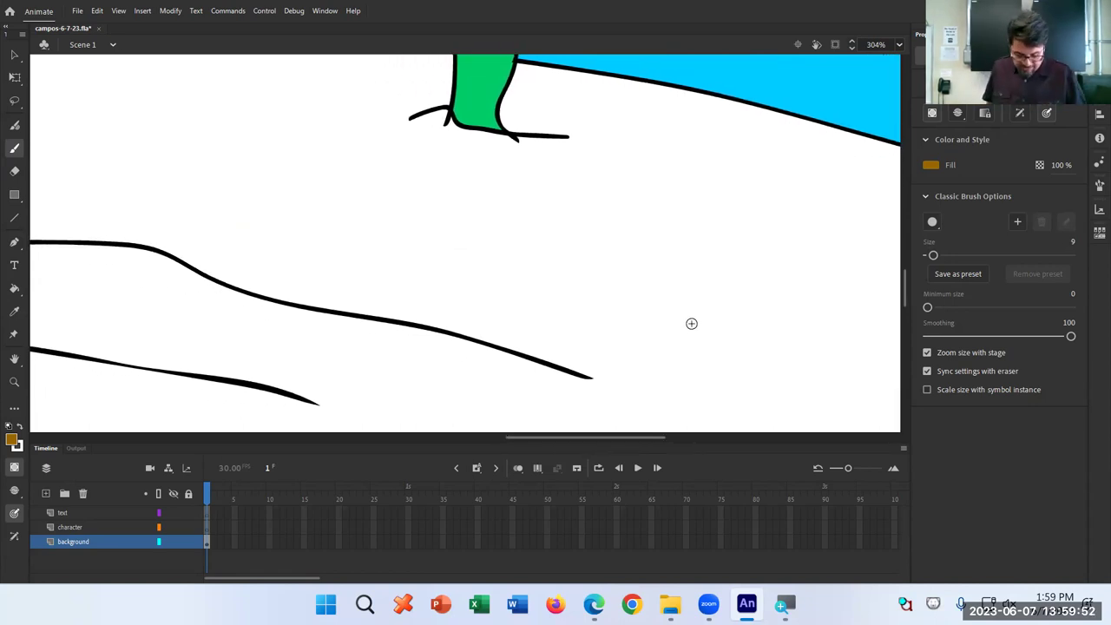
pyautogui.press('space')
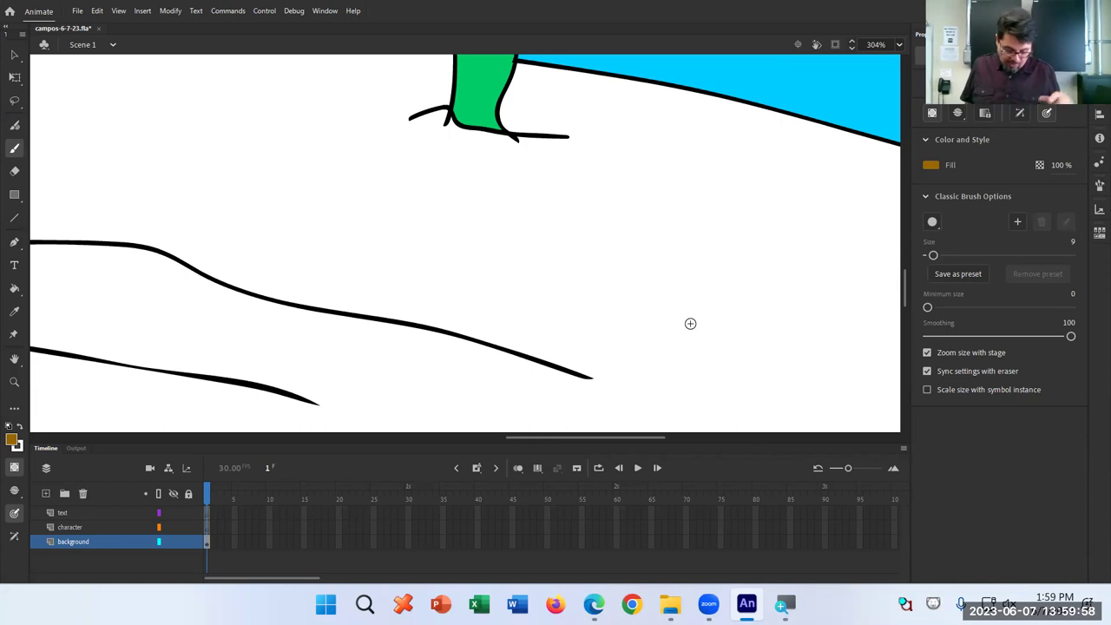
pyautogui.moveTo(383, 214)
pyautogui.mouseDown()
pyautogui.moveTo(469, 216)
pyautogui.moveTo(556, 237)
pyautogui.moveTo(372, 263)
pyautogui.moveTo(481, 213)
pyautogui.moveTo(426, 228)
pyautogui.mouseUp()
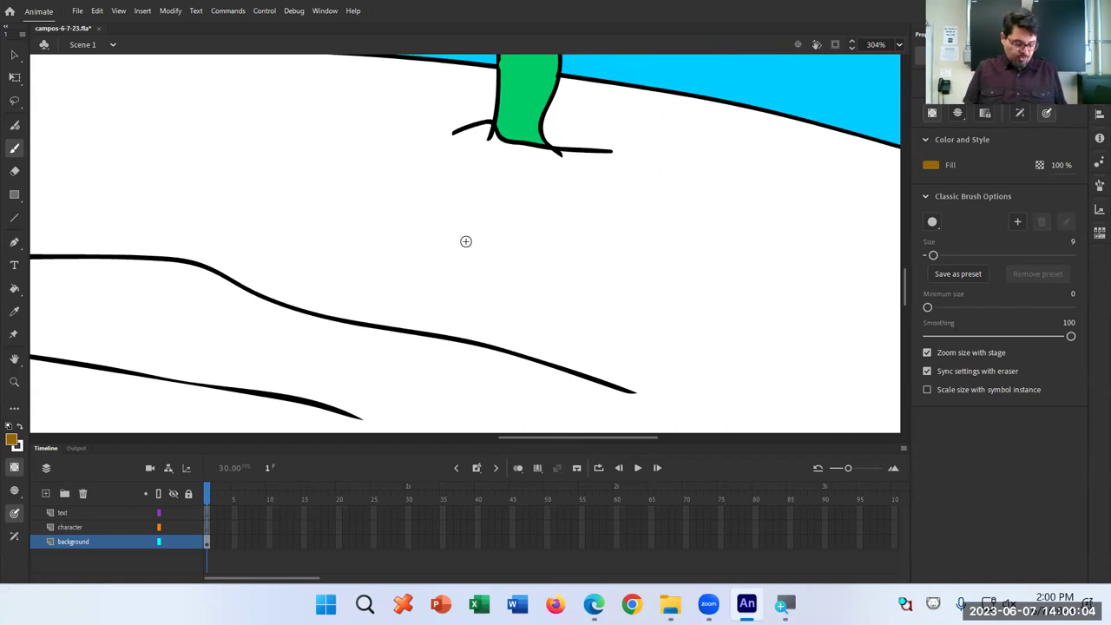
pyautogui.scroll(1, 468, 256)
pyautogui.scroll(-6, 467, 262)
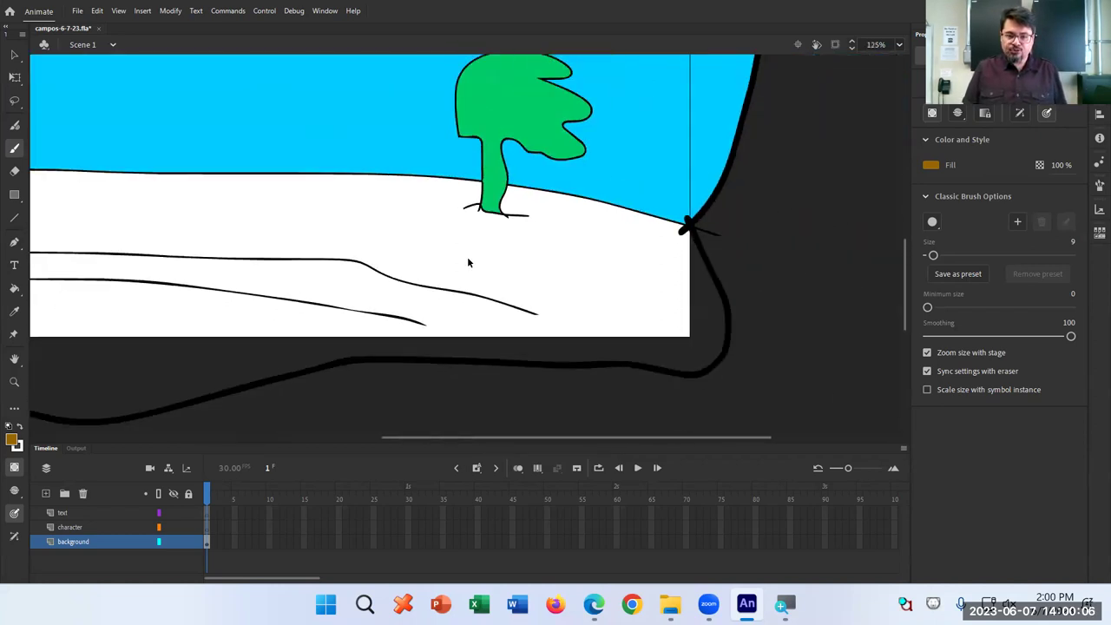
pyautogui.scroll(3, 468, 262)
pyautogui.scroll(2, 467, 262)
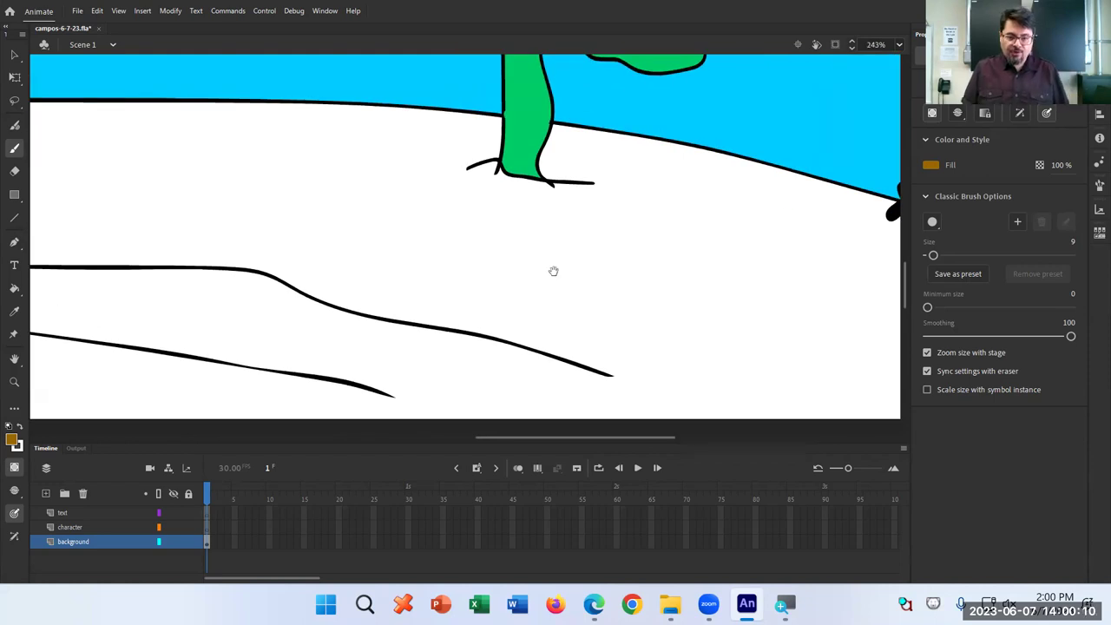
pyautogui.moveTo(744, 304); pyautogui.dragTo(350, 246)
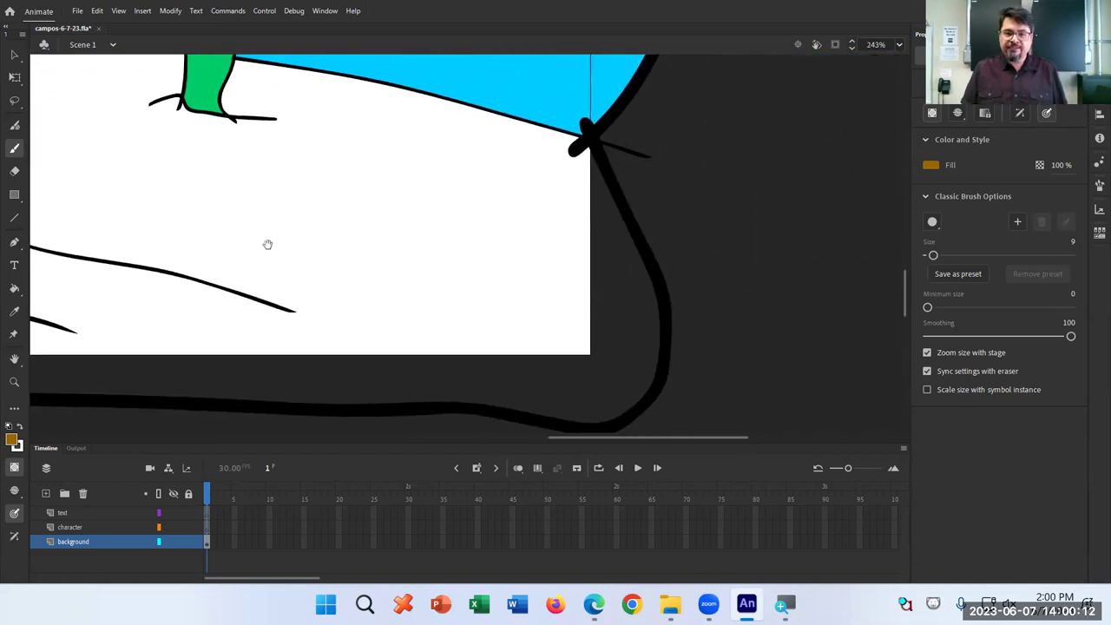
pyautogui.moveTo(218, 241); pyautogui.dragTo(707, 253)
pyautogui.moveTo(621, 257); pyautogui.dragTo(372, 226)
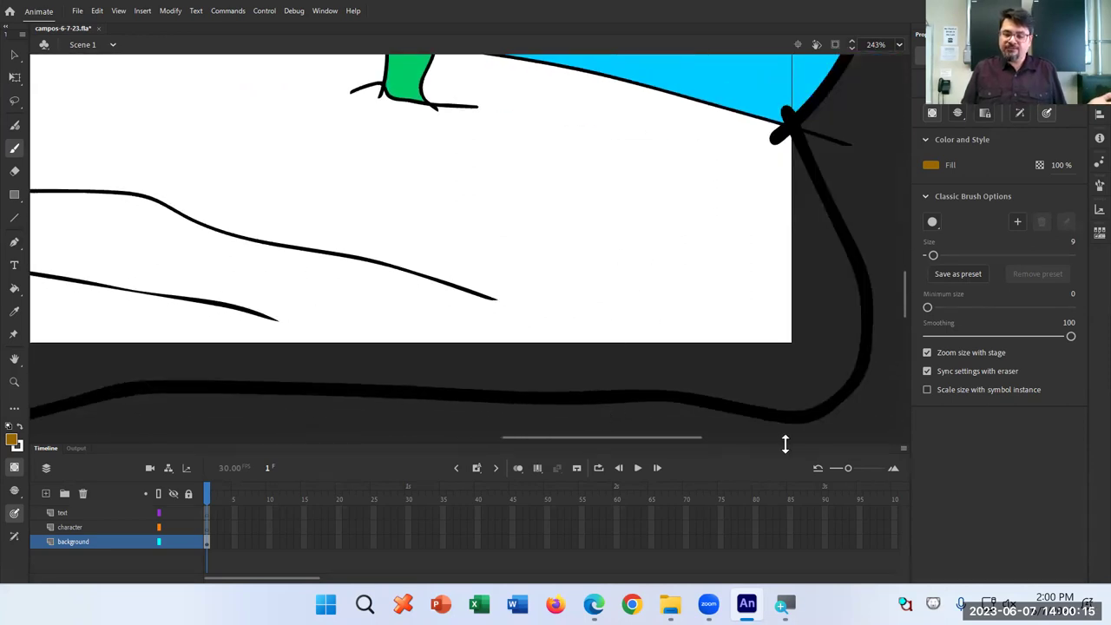
pyautogui.click(893, 470)
pyautogui.click(894, 470)
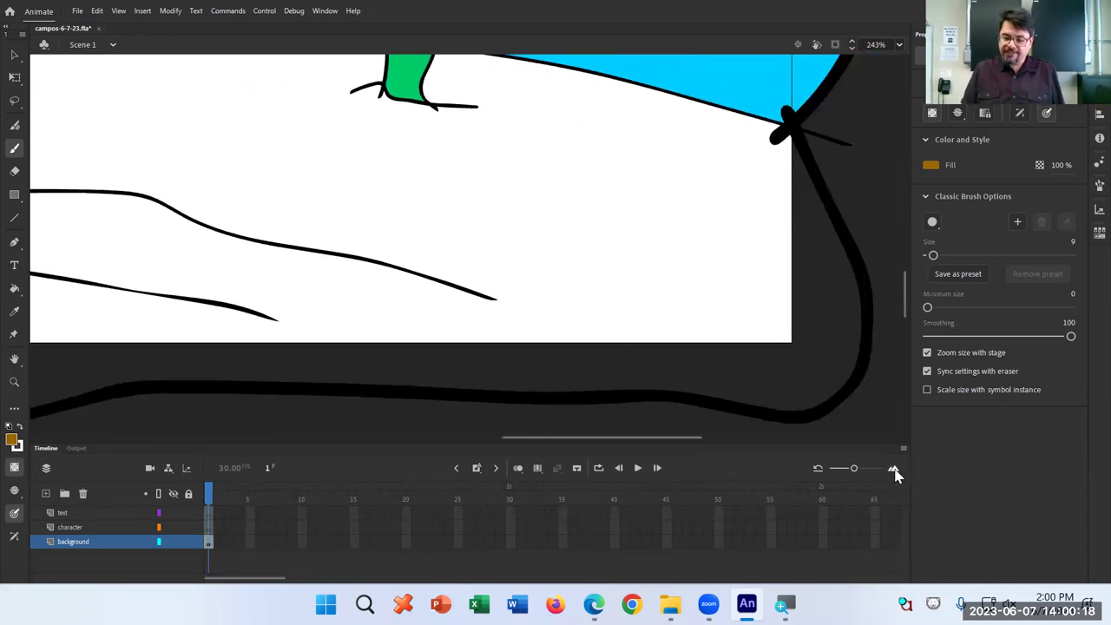
pyautogui.moveTo(676, 443); pyautogui.dragTo(634, 444)
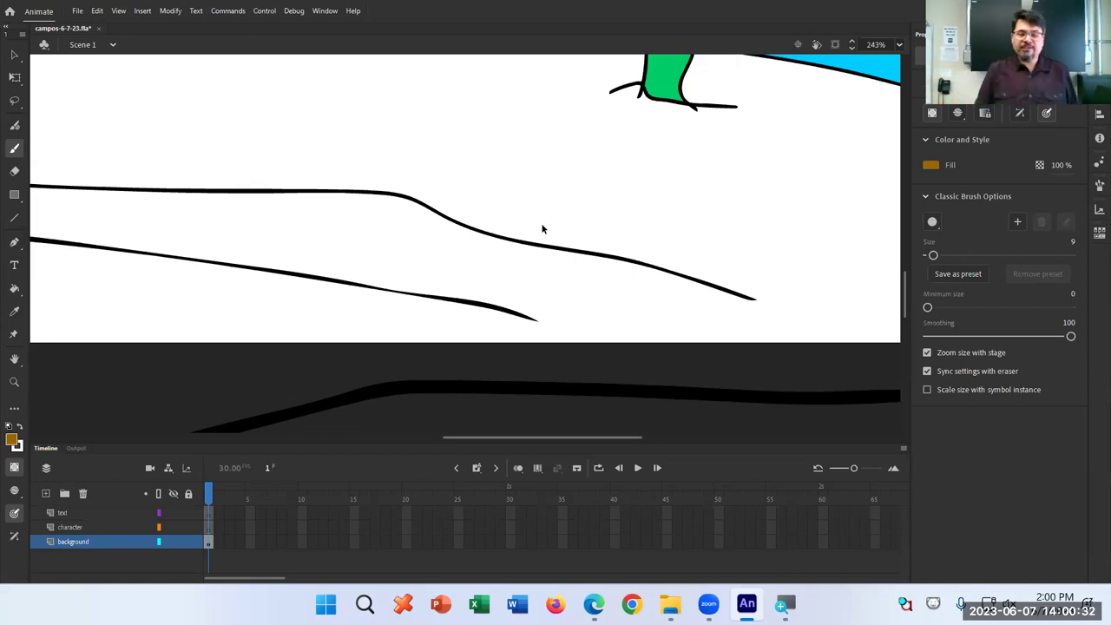
pyautogui.scroll(-5, 502, 212)
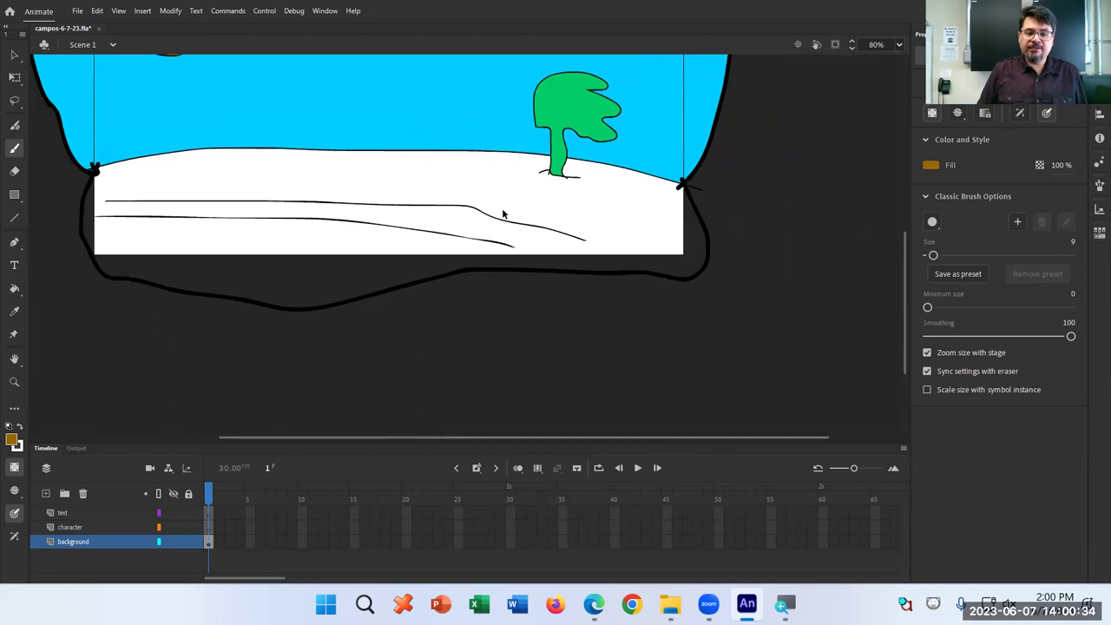
# Draw a short black size 9 brush stroke over the left horizon junction to seal the ground outline, undoing any wrongly colored stroke
pyautogui.scroll(4, 503, 212)
pyautogui.moveTo(191, 206); pyautogui.dragTo(708, 224)
pyautogui.moveTo(225, 173)
pyautogui.mouseDown()
pyautogui.moveTo(283, 182)
pyautogui.moveTo(441, 240)
pyautogui.mouseUp()
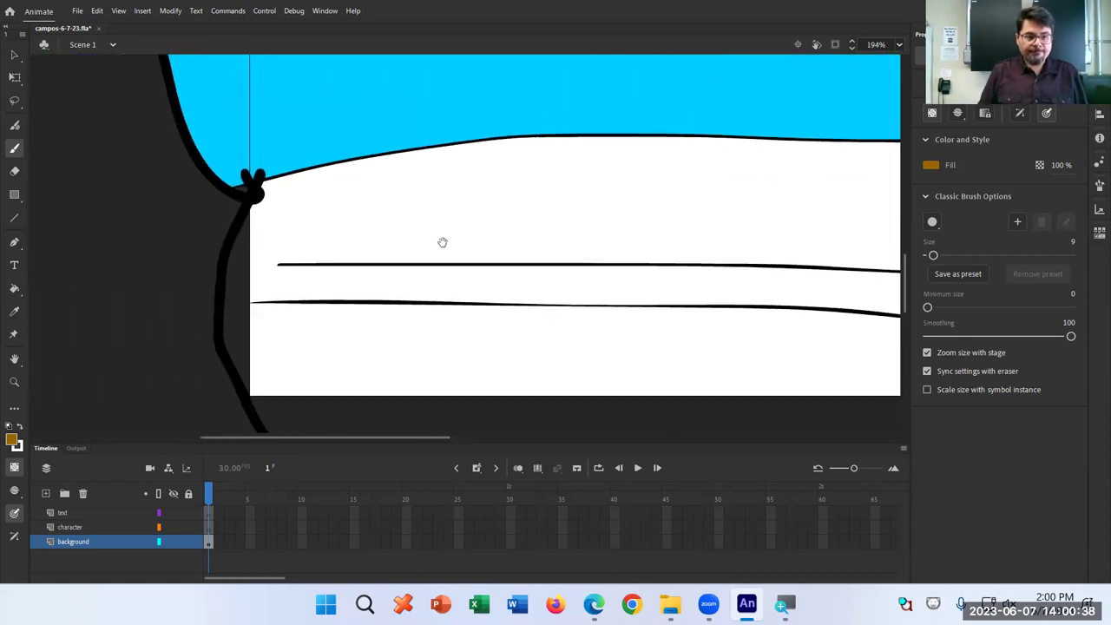
pyautogui.moveTo(269, 174); pyautogui.dragTo(234, 219)
pyautogui.hotkey('ctrl', 'z')
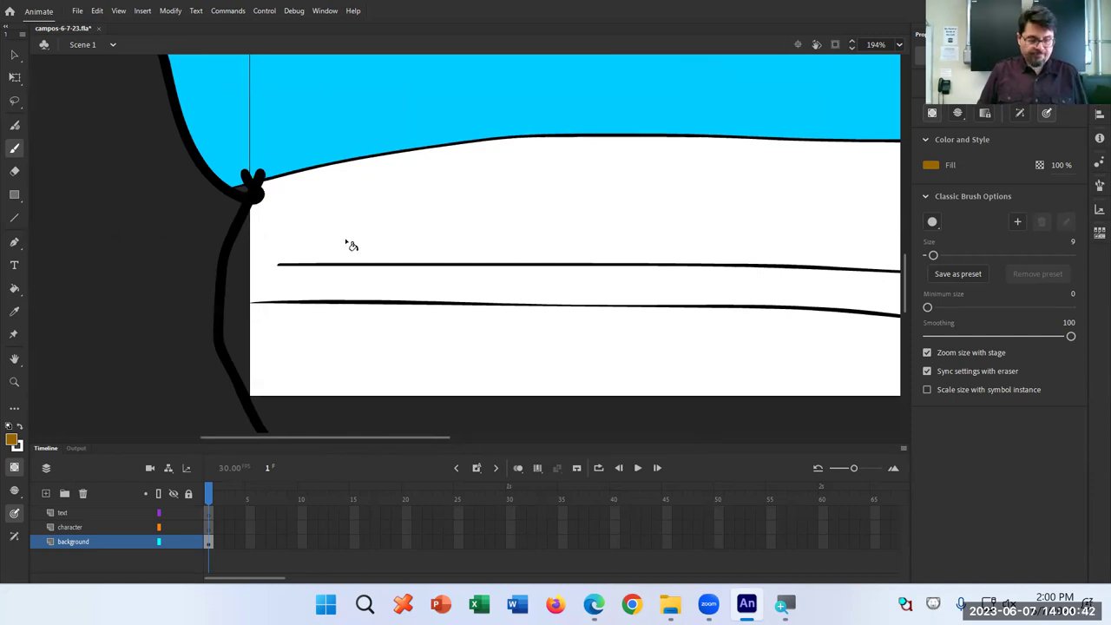
pyautogui.press('k')
pyautogui.press('x')
pyautogui.press('x')
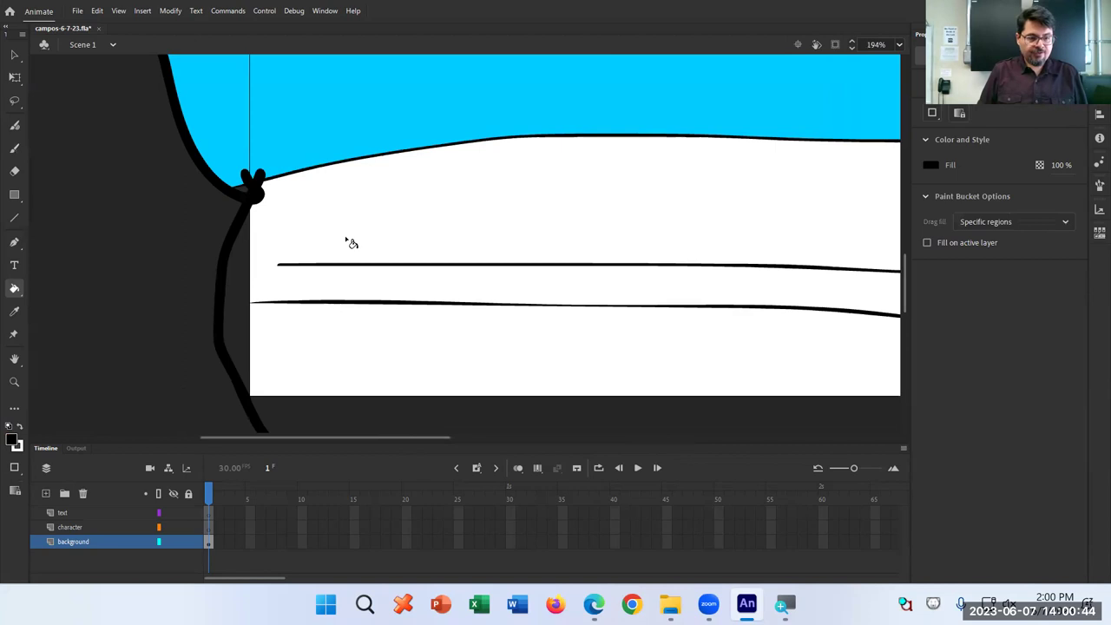
pyautogui.press('n')
pyautogui.press('b')
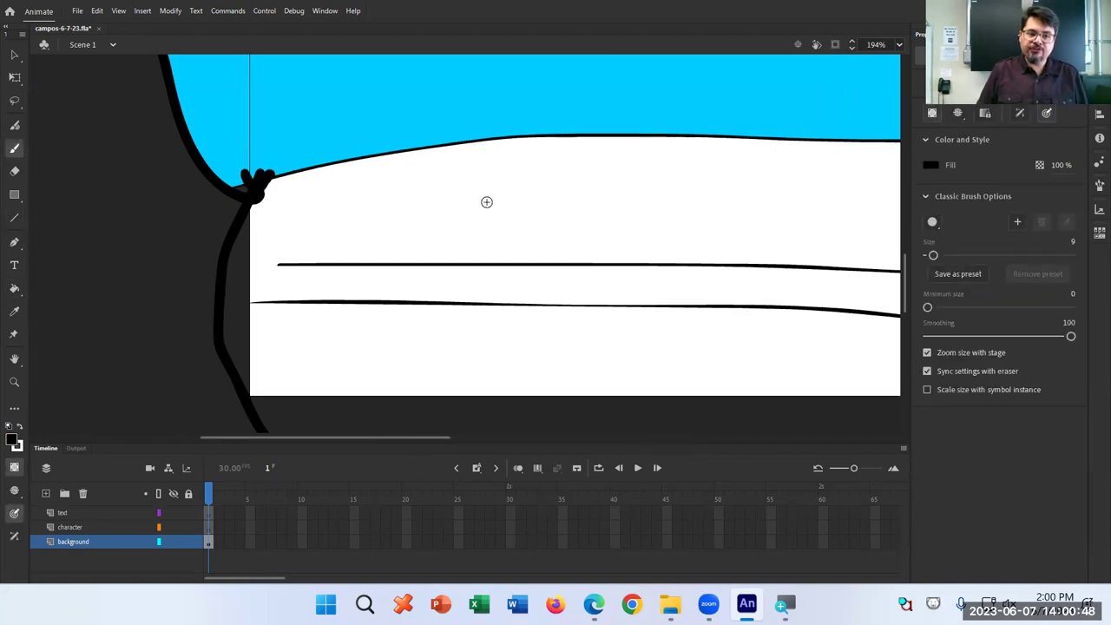
# Set the Paint Bucket's fill color to golden brown for the ground
pyautogui.press('k')
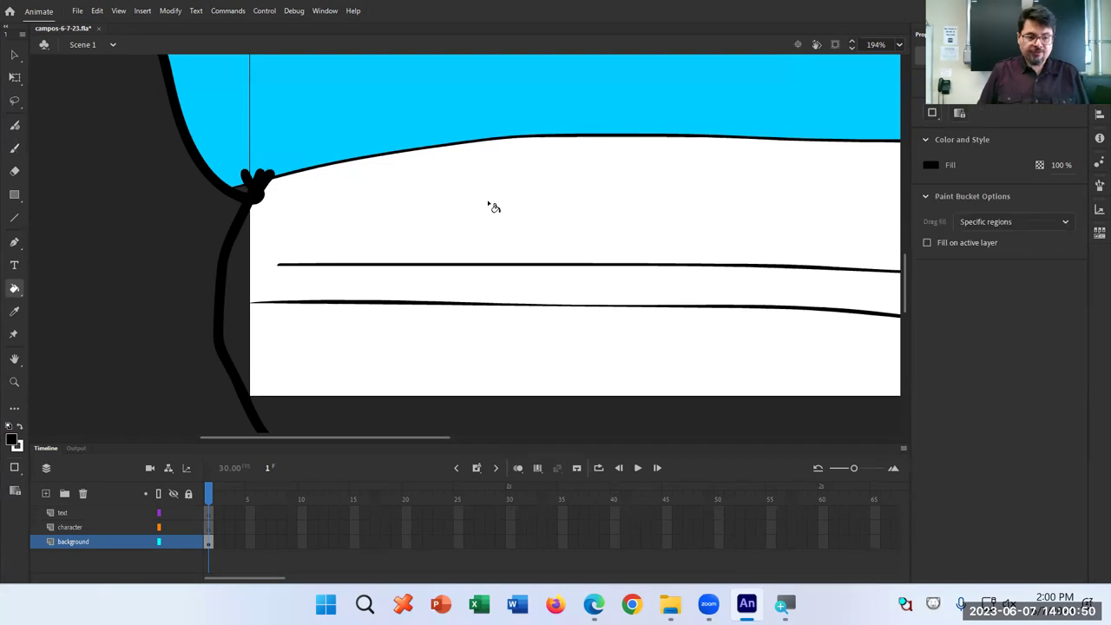
pyautogui.click(930, 165)
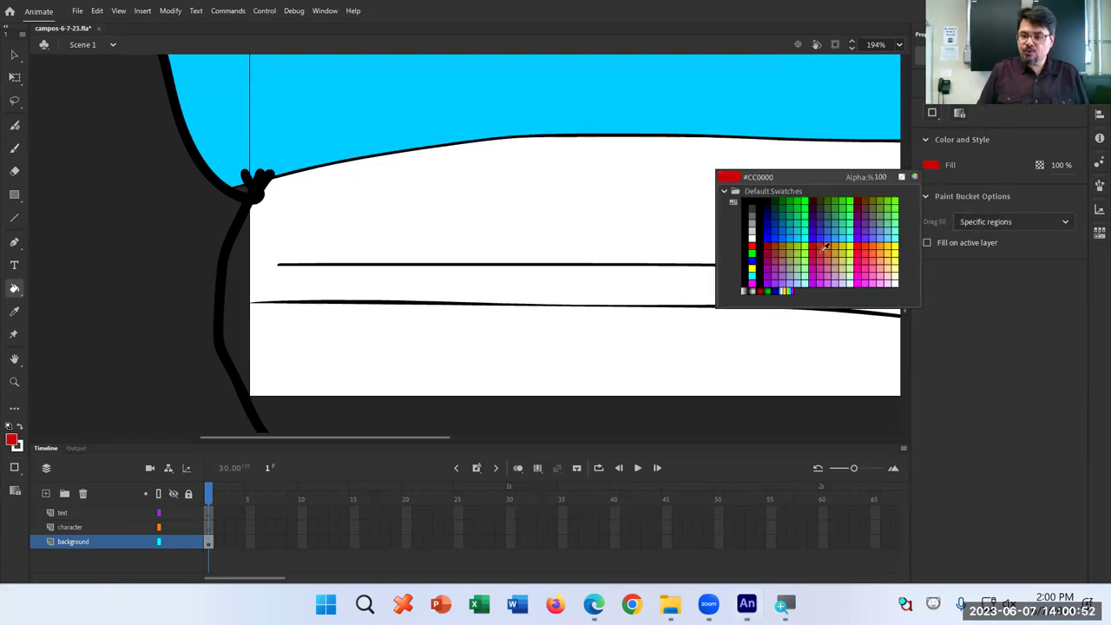
pyautogui.click(855, 261)
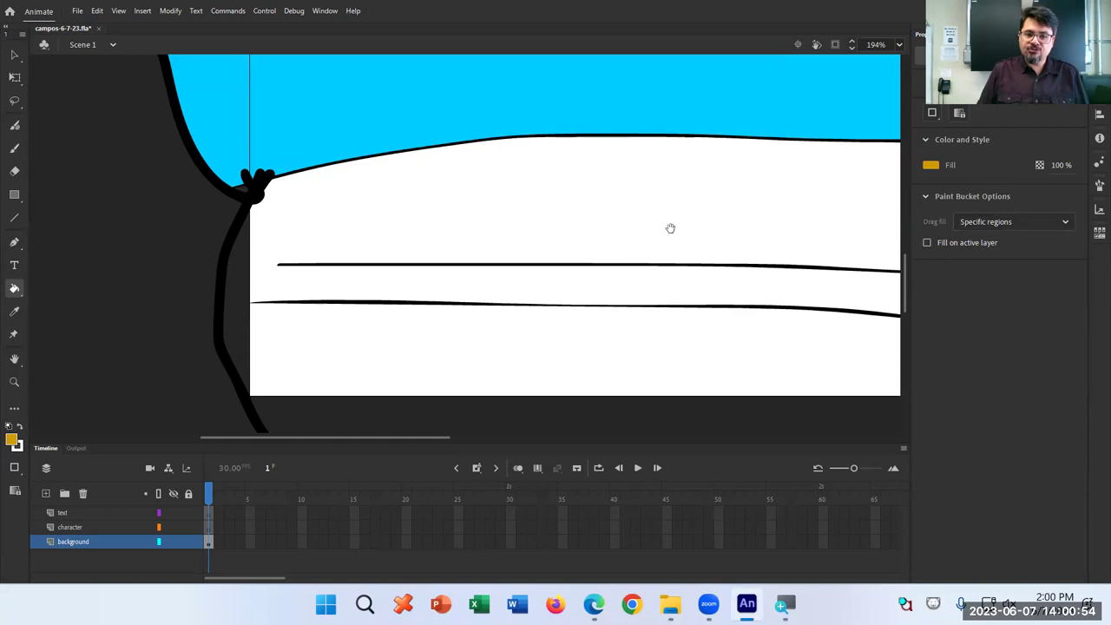
pyautogui.hscroll(10, 689, 225)
pyautogui.hscroll(5, 536, 198)
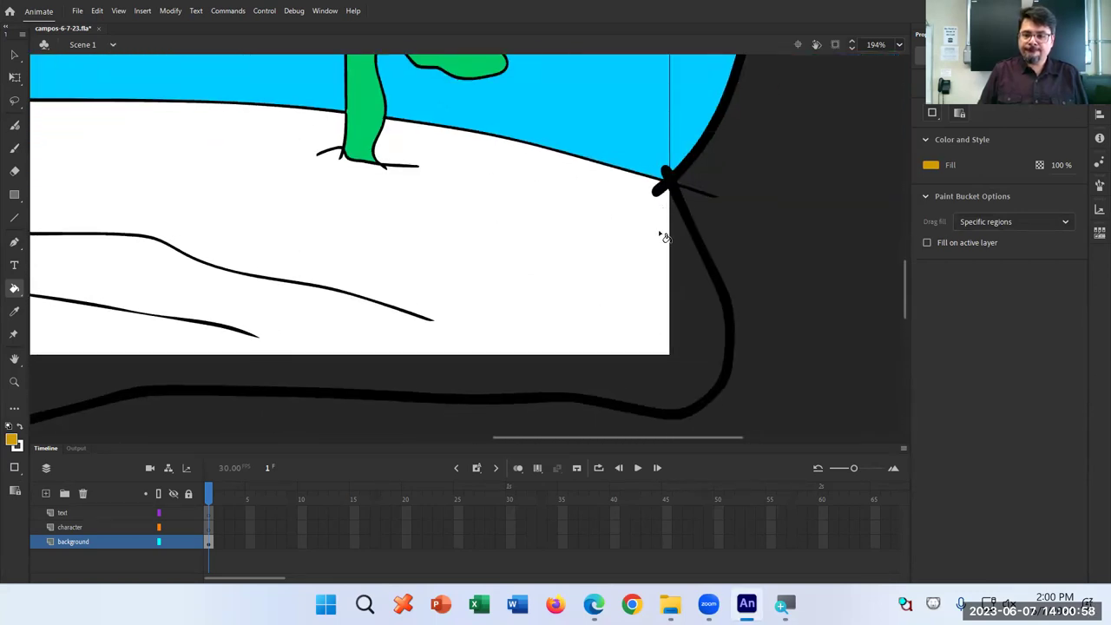
# Show all layers as outlines to check the ground outline's right and left sides for gaps, and restore the normal display each time
pyautogui.click(159, 494)
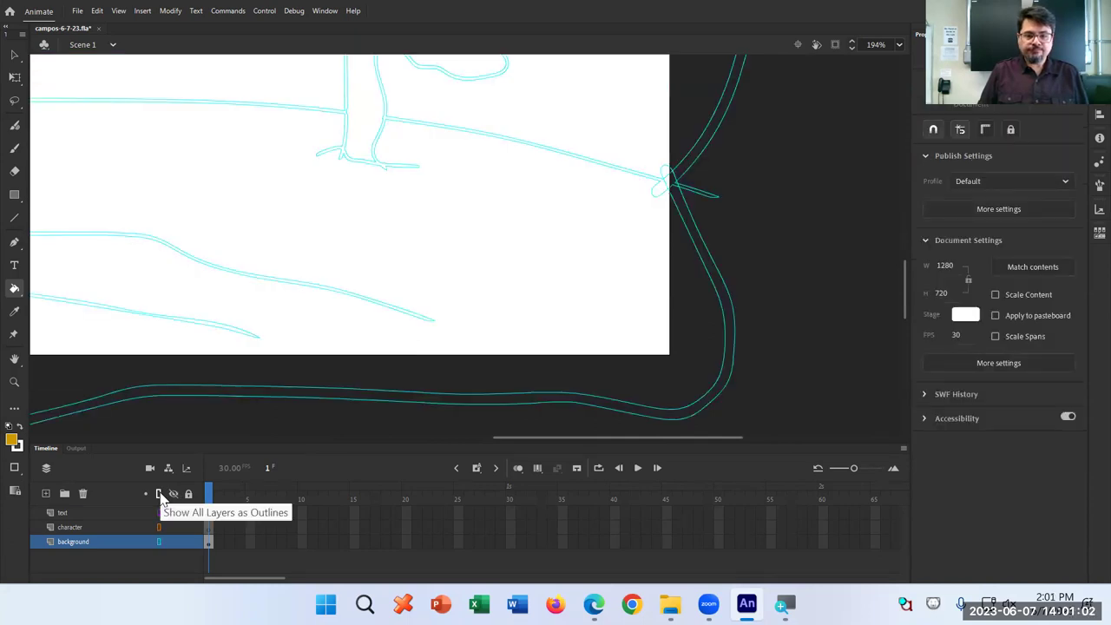
pyautogui.click(158, 494)
pyautogui.moveTo(197, 349); pyautogui.dragTo(583, 309)
pyautogui.moveTo(466, 269); pyautogui.dragTo(594, 289)
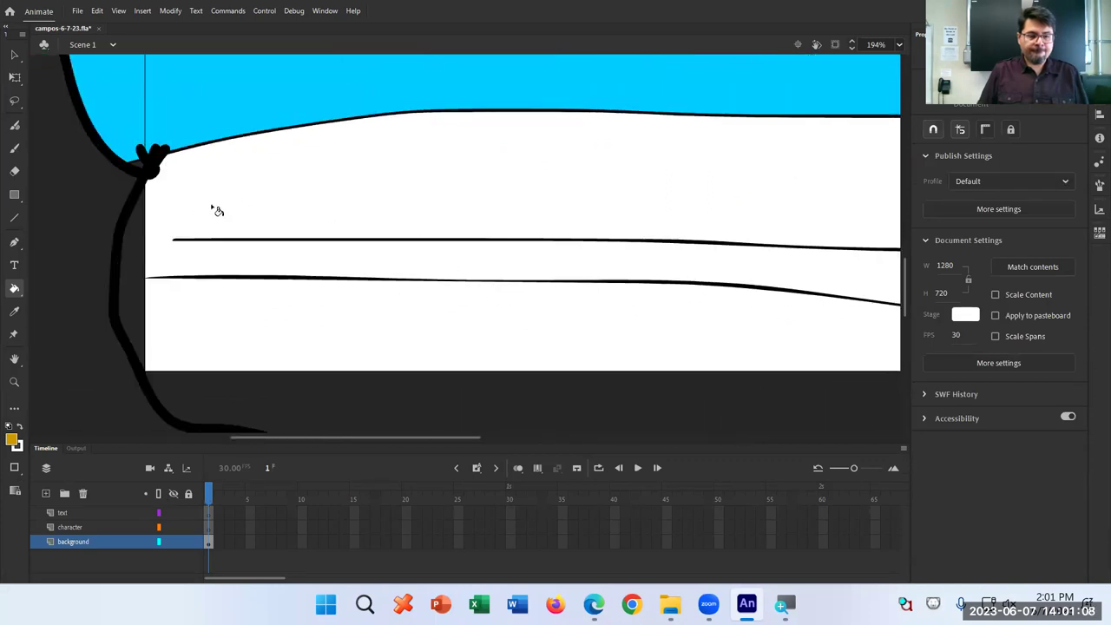
pyautogui.click(159, 494)
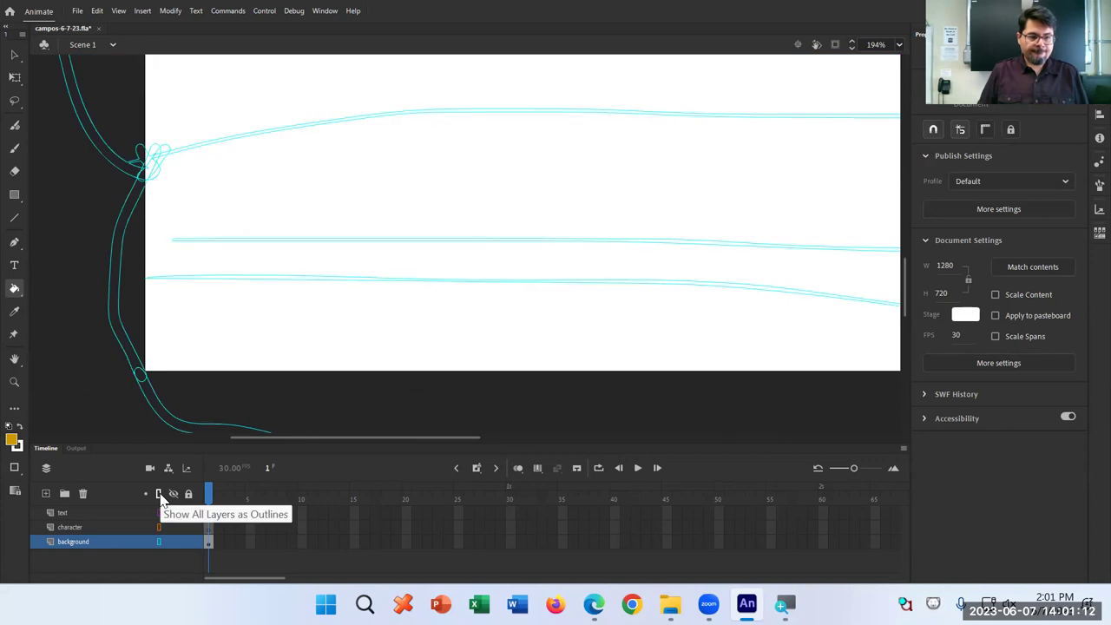
pyautogui.click(159, 494)
# Draw a black size 9 brush stroke over the ground outline's bend at the stage's lower-left corner
pyautogui.press('b')
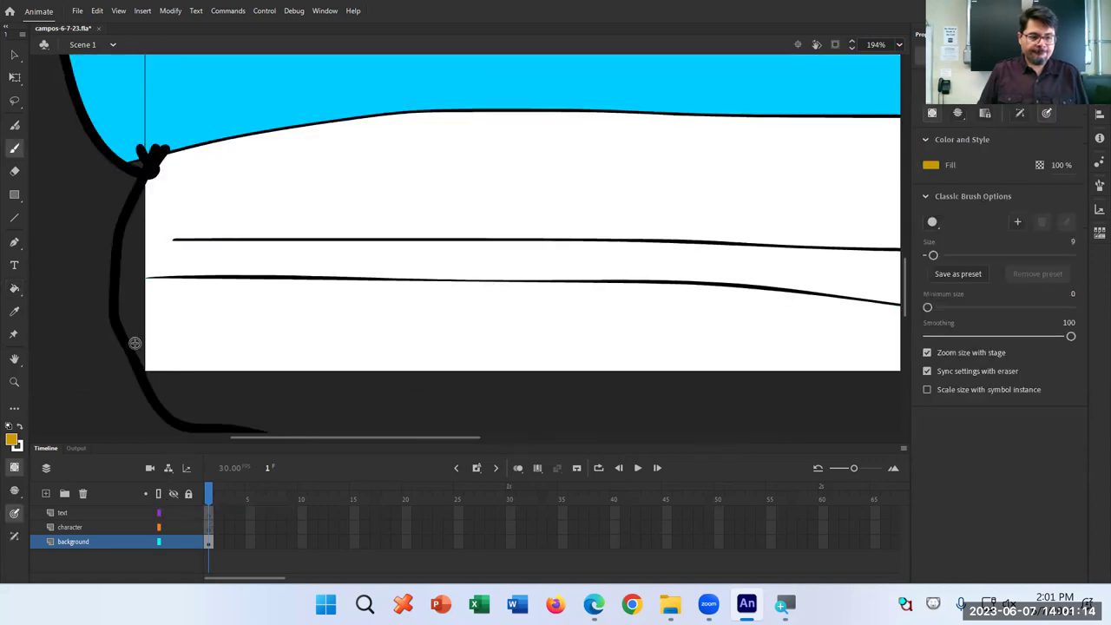
pyautogui.press('x')
pyautogui.moveTo(134, 343)
pyautogui.mouseDown()
pyautogui.moveTo(131, 373)
pyautogui.moveTo(168, 409)
pyautogui.moveTo(188, 407)
pyautogui.mouseUp()
# Switch to the Paint Bucket and change its fill color from the swatches to brown
pyautogui.press('k')
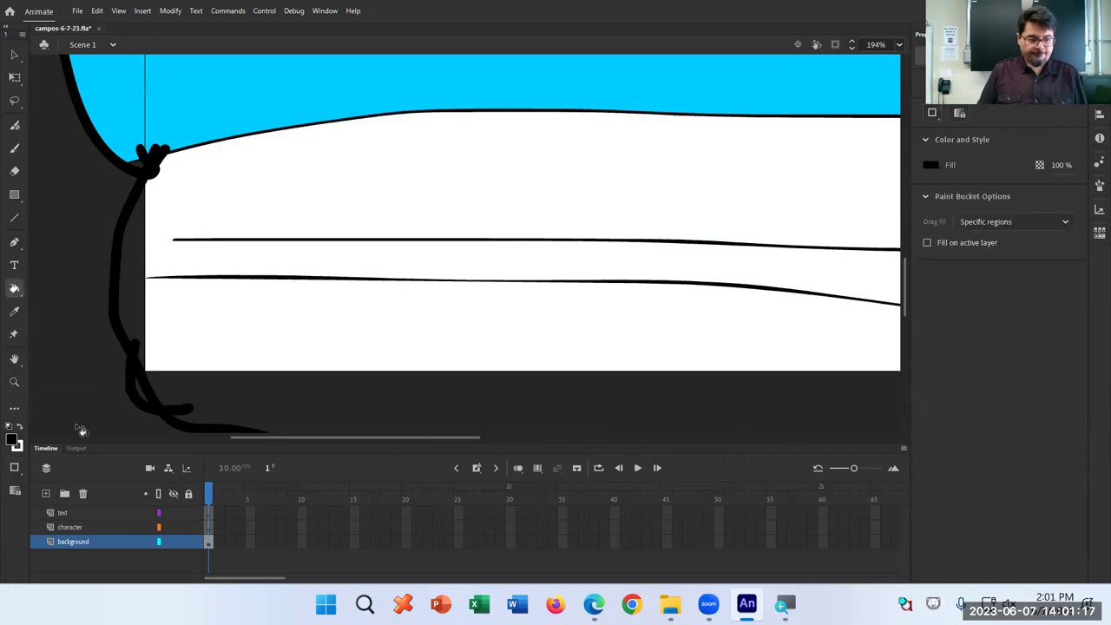
pyautogui.click(16, 443)
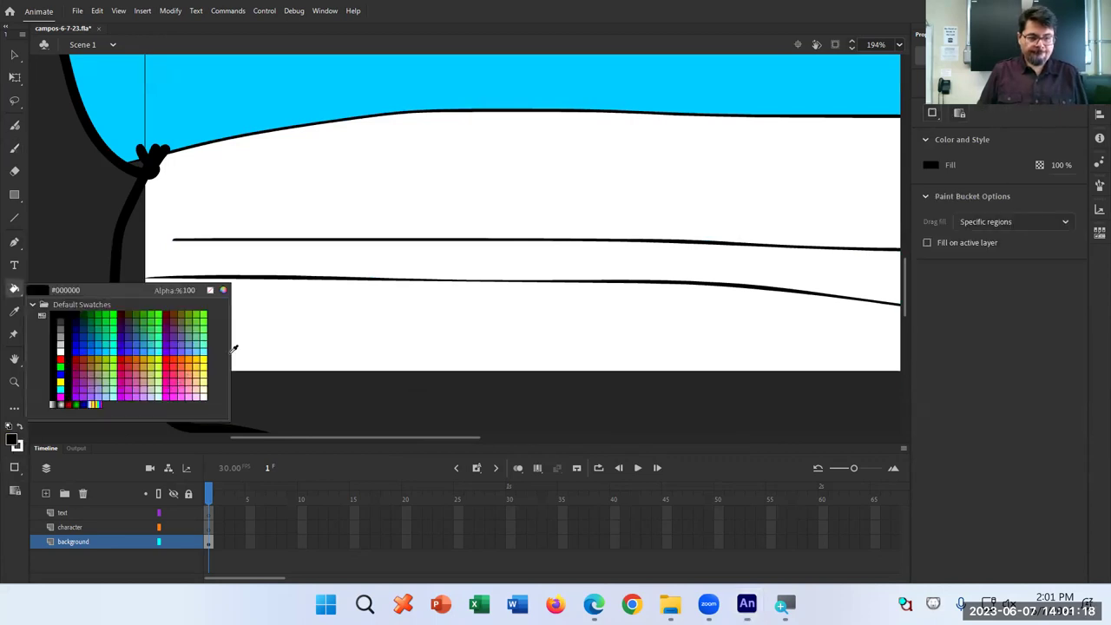
pyautogui.click(93, 356)
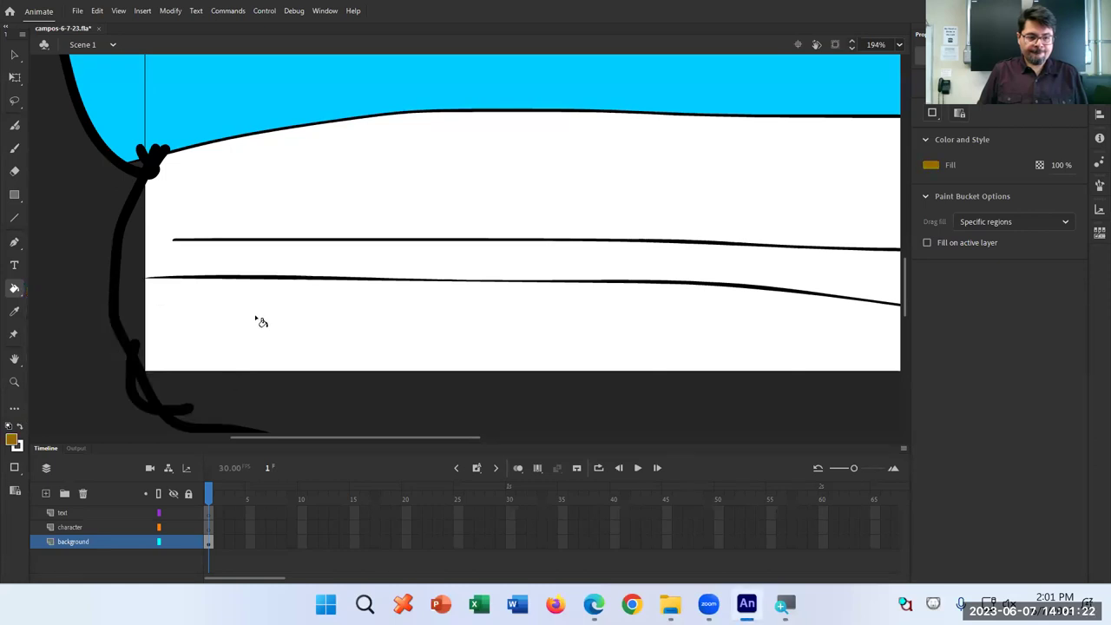
# Draw a second black size 9 brush outline around the ground, outside the first one, joining both ends of the horizon
pyautogui.scroll(-5, 261, 322)
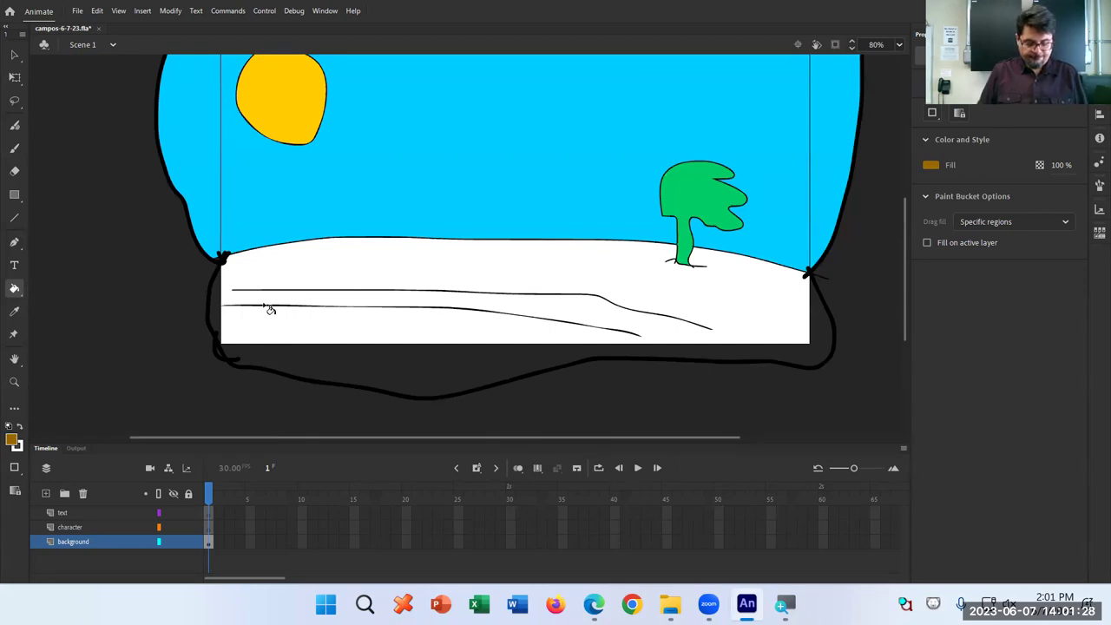
pyautogui.press('b')
pyautogui.moveTo(229, 244)
pyautogui.mouseDown()
pyautogui.moveTo(193, 304)
pyautogui.moveTo(198, 274)
pyautogui.moveTo(188, 327)
pyautogui.moveTo(204, 365)
pyautogui.moveTo(239, 391)
pyautogui.moveTo(559, 414)
pyautogui.moveTo(698, 411)
pyautogui.moveTo(848, 389)
pyautogui.moveTo(851, 333)
pyautogui.moveTo(806, 245)
pyautogui.mouseUp()
pyautogui.press('x')
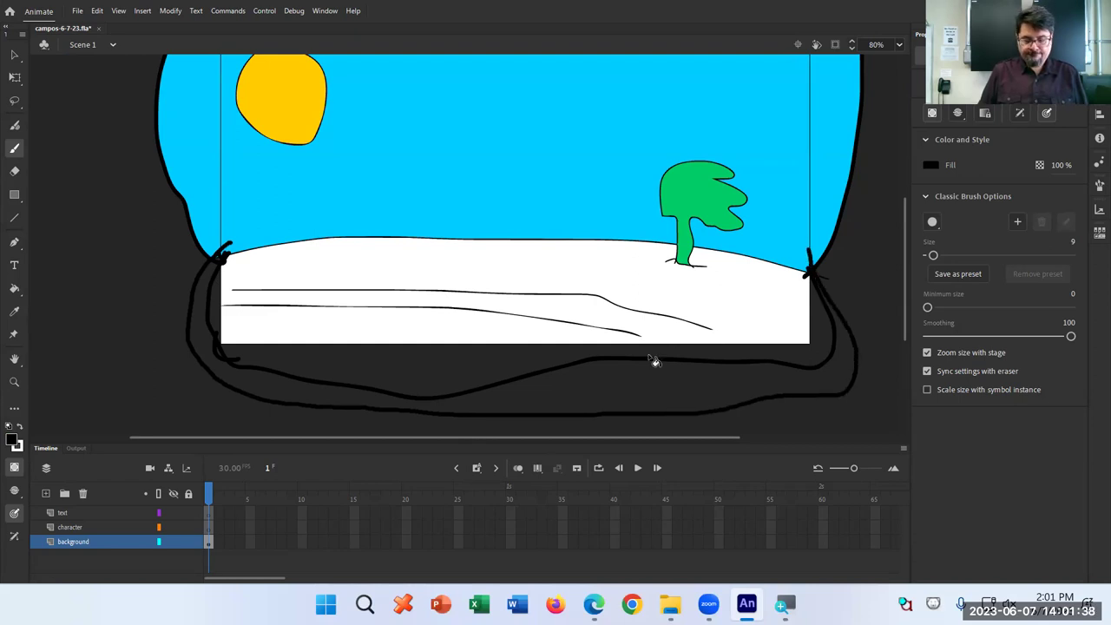
pyautogui.press('k')
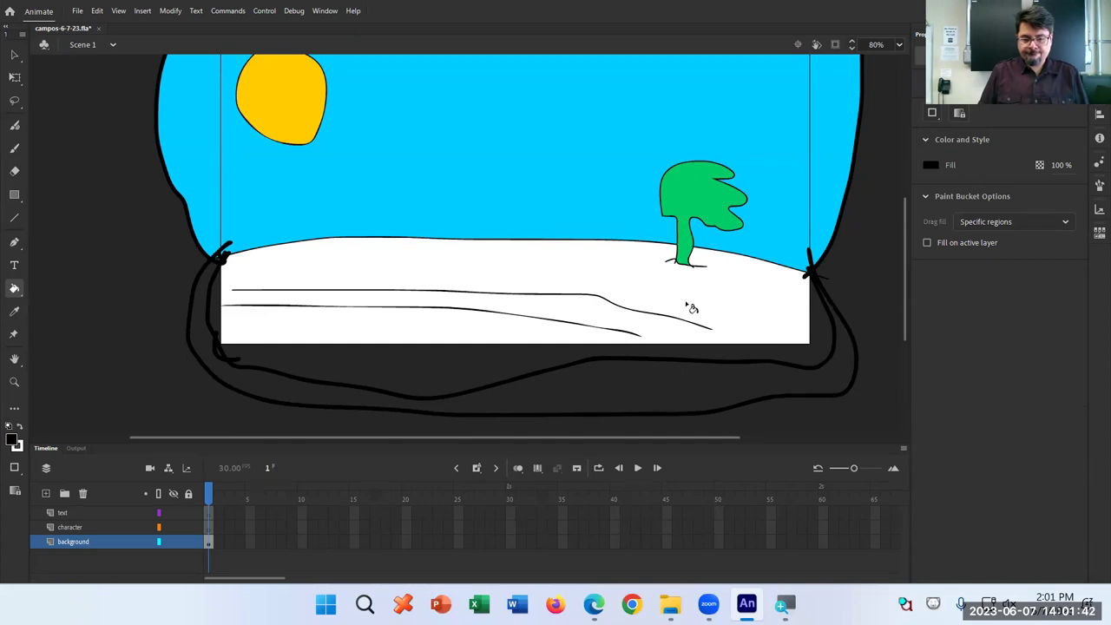
# Close both ends of the path on the ground with short black size 9 brush strokes joining its two lines
pyautogui.press('b')
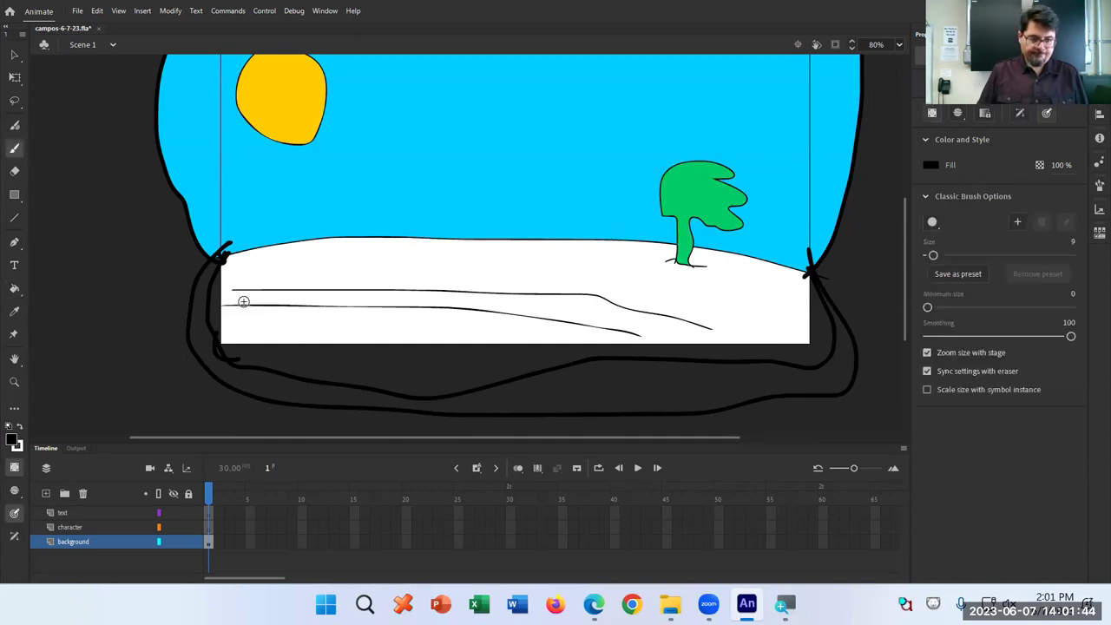
pyautogui.moveTo(249, 285); pyautogui.dragTo(224, 309)
pyautogui.moveTo(683, 321); pyautogui.dragTo(701, 317)
pyautogui.moveTo(617, 342); pyautogui.dragTo(699, 319)
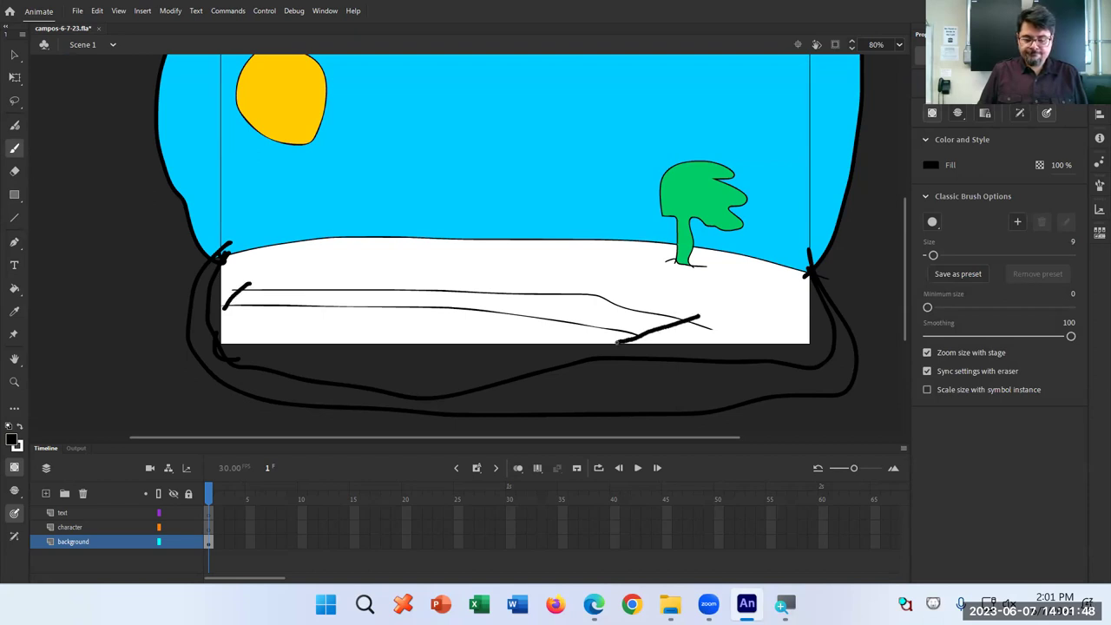
pyautogui.press('k')
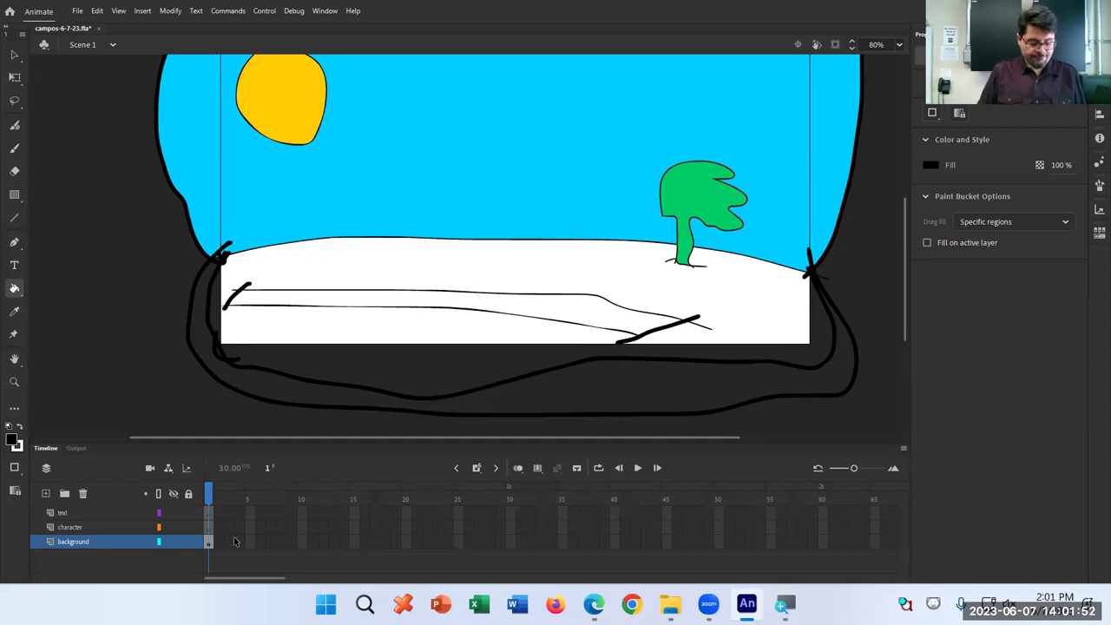
pyautogui.scroll(3, 308, 356)
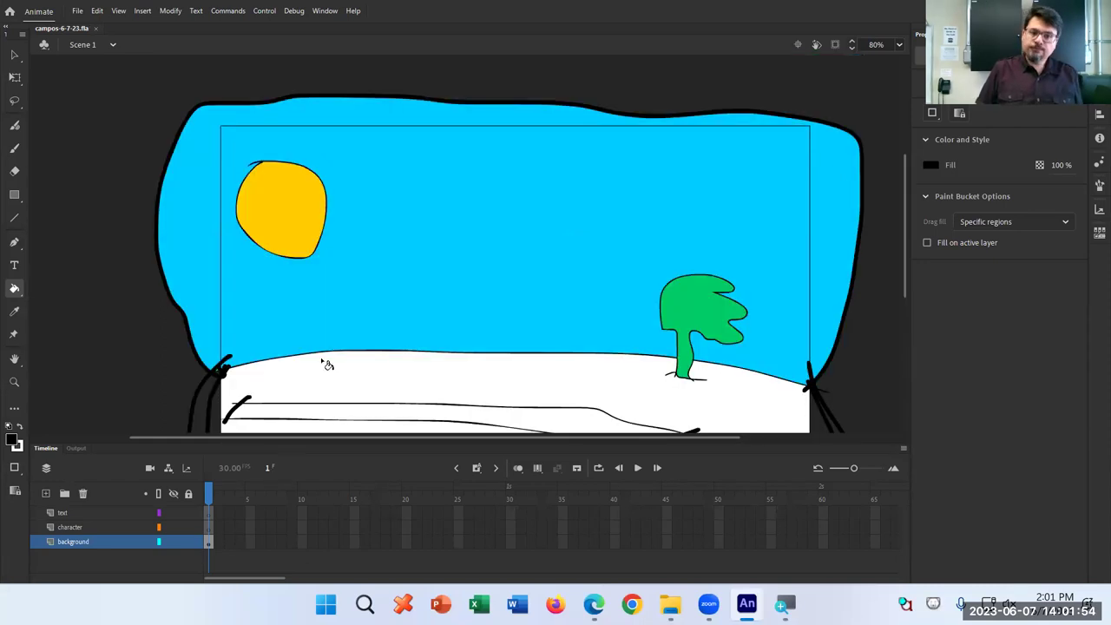
pyautogui.scroll(-3, 328, 364)
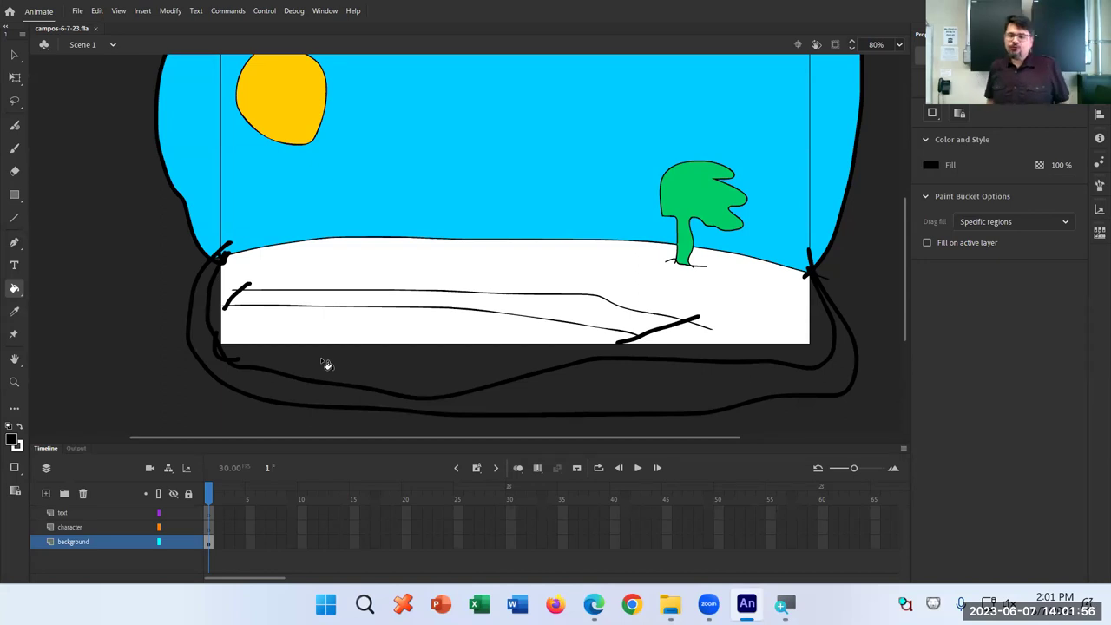
pyautogui.scroll(3, 328, 363)
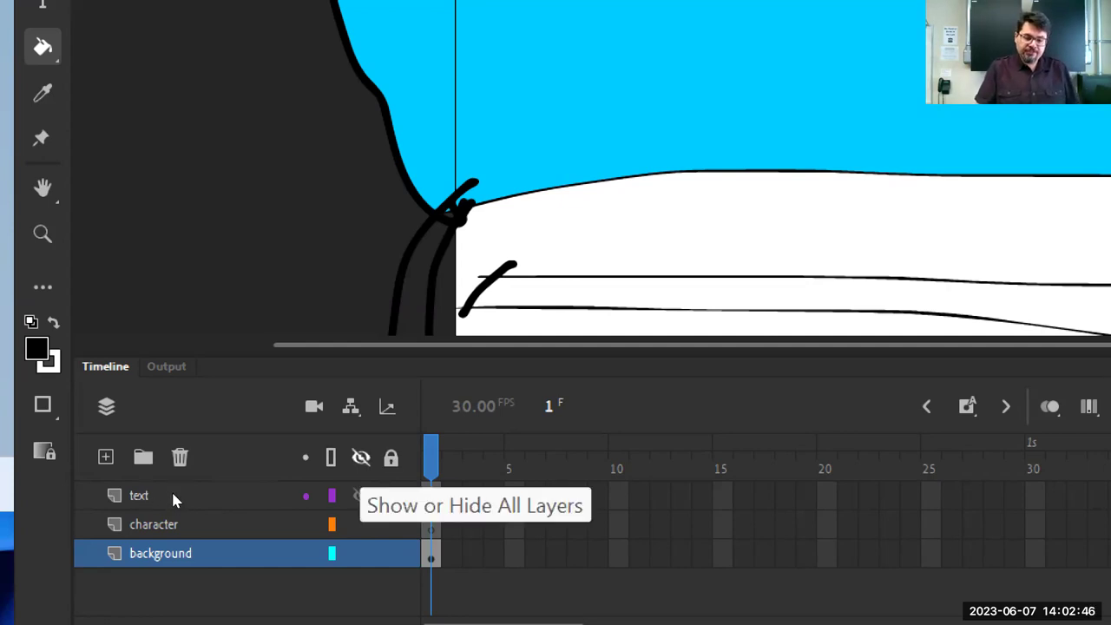
# Try out the timeline's visibility, lock and outline toggles on the layers
pyautogui.click(362, 457)
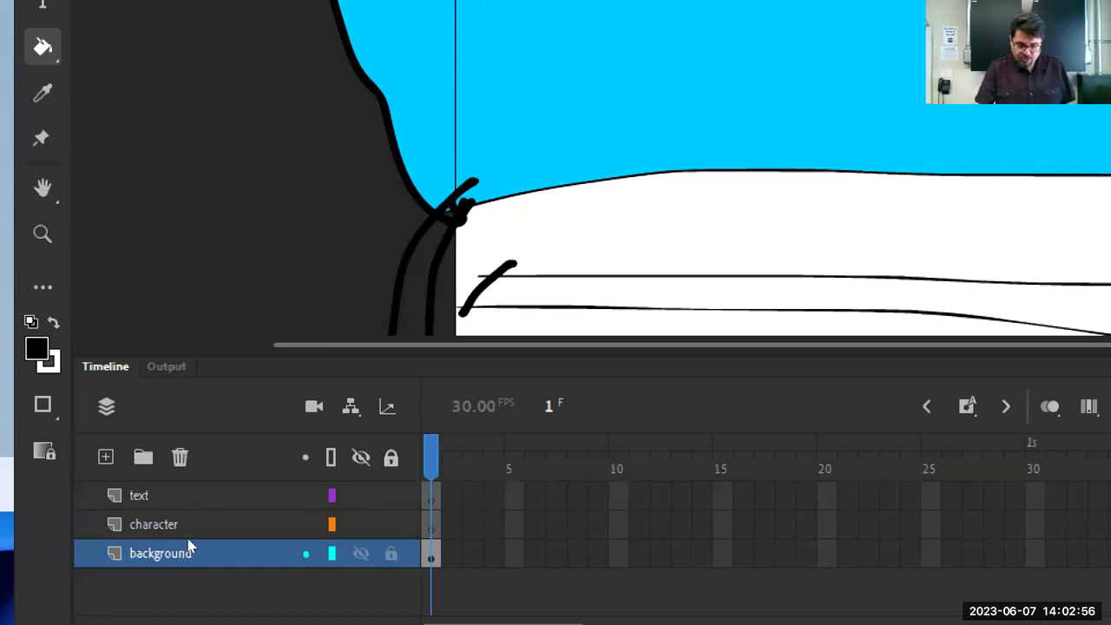
pyautogui.click(391, 553)
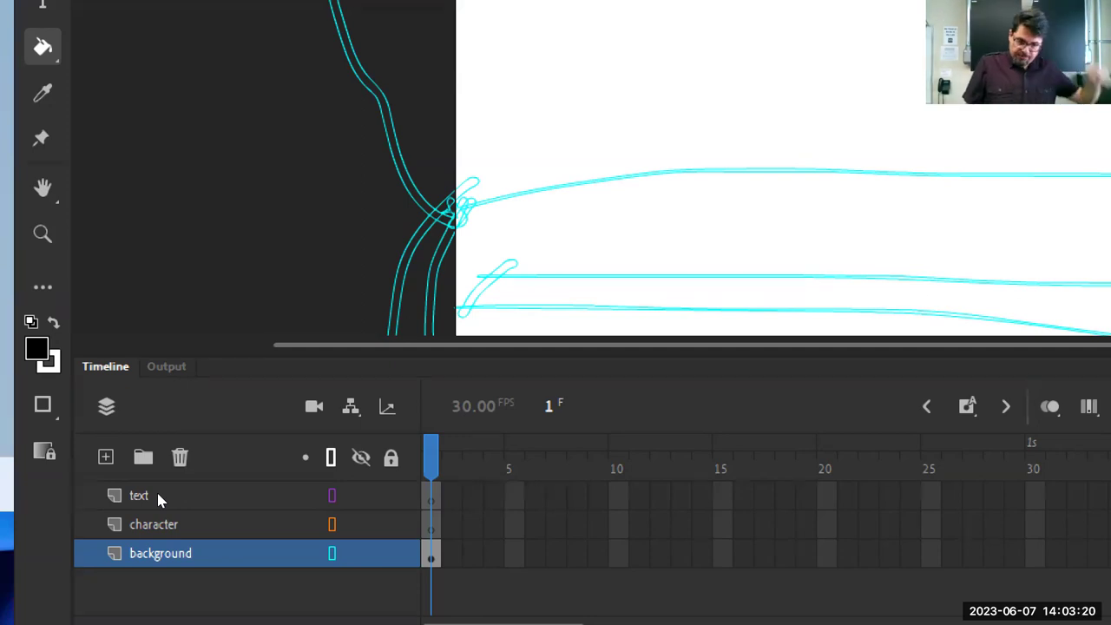
pyautogui.click(331, 458)
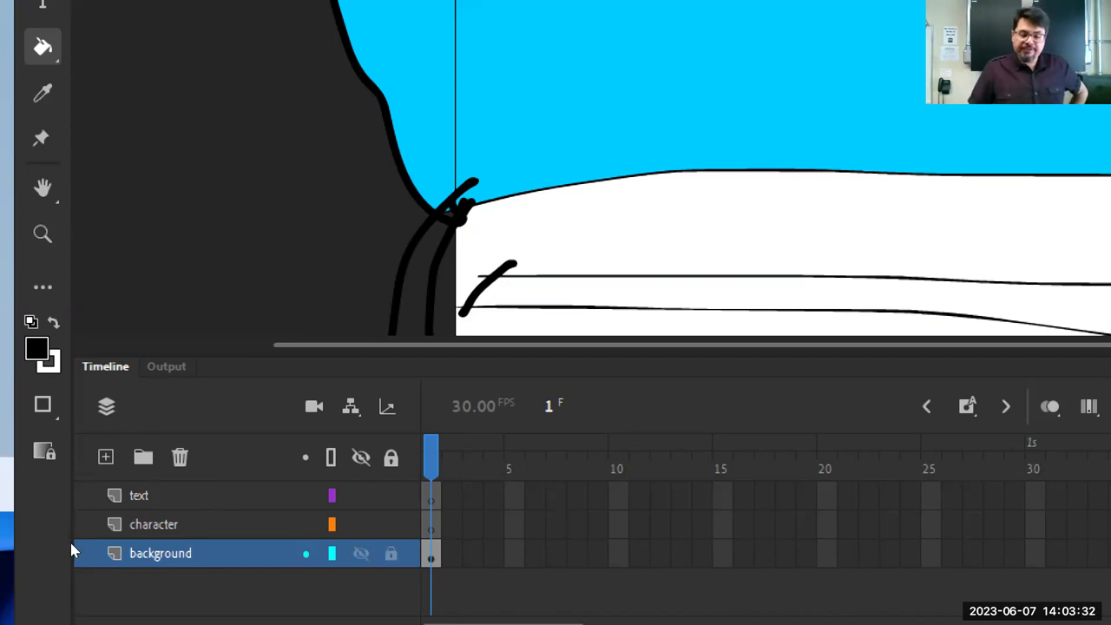
# Lock the background layer and make the character layer active for drawing with the brush
pyautogui.hotkey('ctrl', 'alt', 'l')
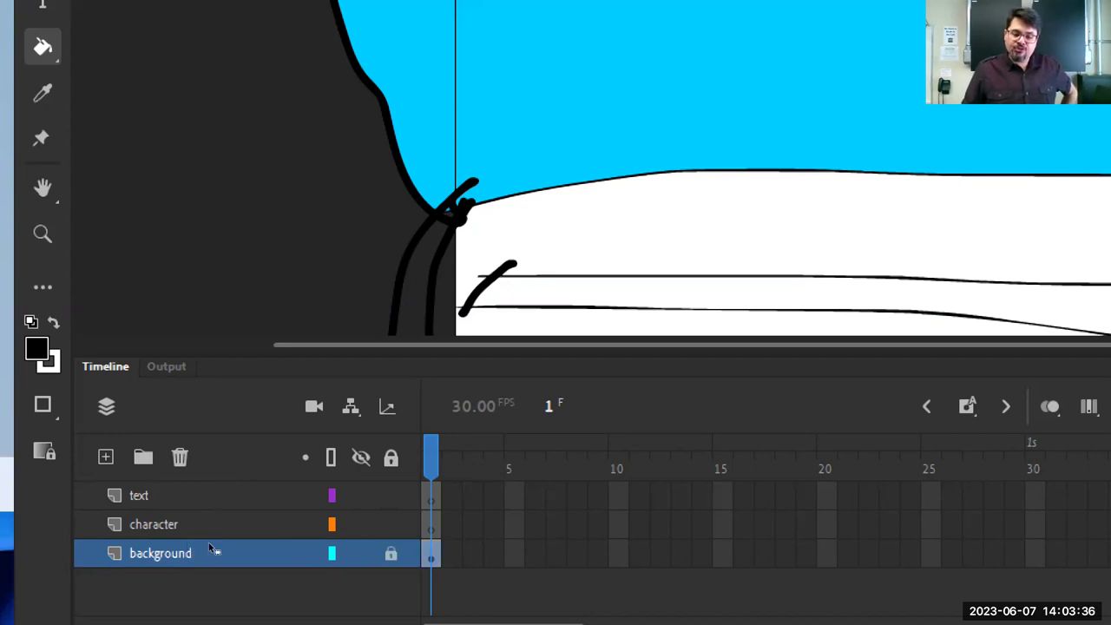
pyautogui.press('w')
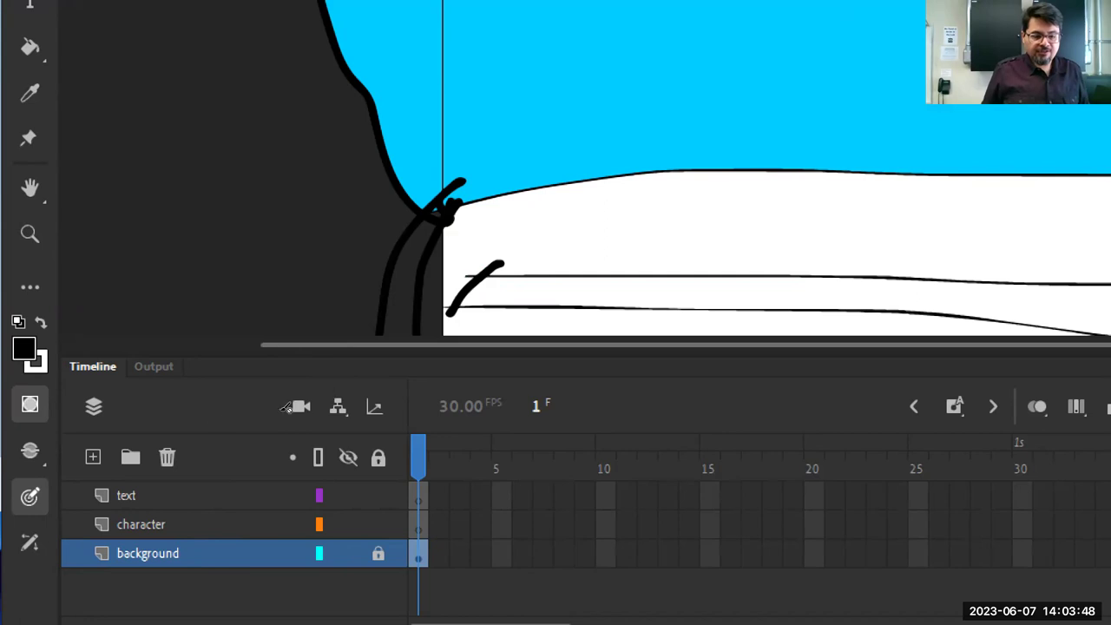
pyautogui.click(73, 524)
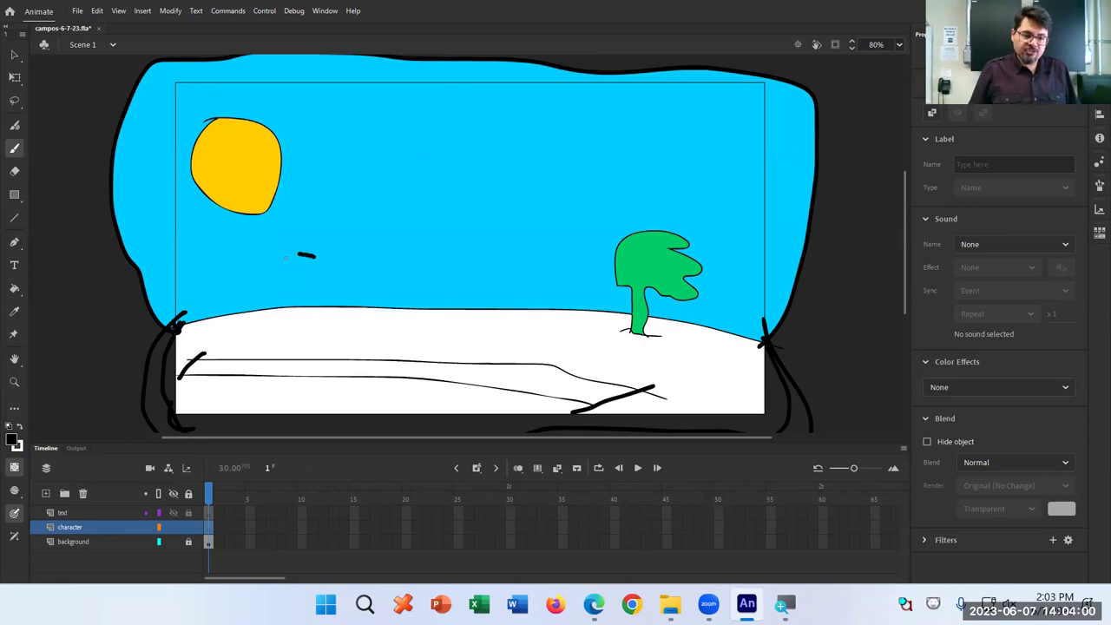
# Draw a stick figure with head, body, arms and legs below the sun using the black size 9 brush
pyautogui.moveTo(310, 253); pyautogui.dragTo(300, 255)
pyautogui.moveTo(304, 294)
pyautogui.mouseDown()
pyautogui.moveTo(307, 347)
pyautogui.moveTo(274, 347)
pyautogui.mouseUp()
pyautogui.moveTo(282, 322); pyautogui.dragTo(314, 321)
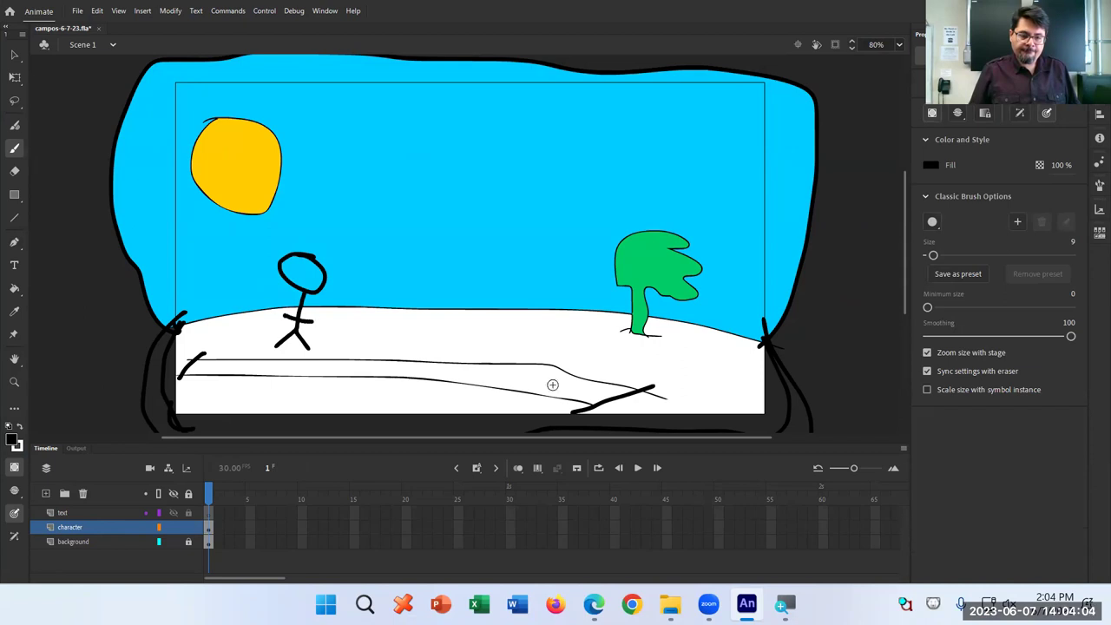
# Add two pointed ears, eyes and a smiling mouth to the stick figure's head with the black size 9 brush
pyautogui.moveTo(300, 253)
pyautogui.mouseDown()
pyautogui.moveTo(299, 235)
pyautogui.moveTo(327, 258)
pyautogui.moveTo(326, 274)
pyautogui.mouseUp()
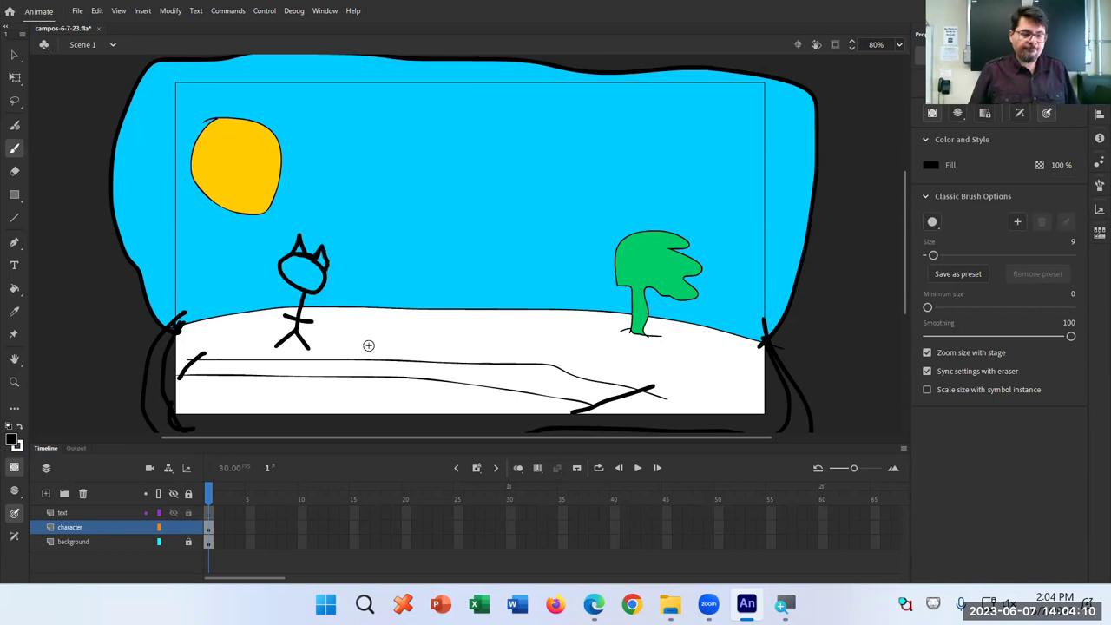
pyautogui.click(297, 267)
pyautogui.click(288, 269)
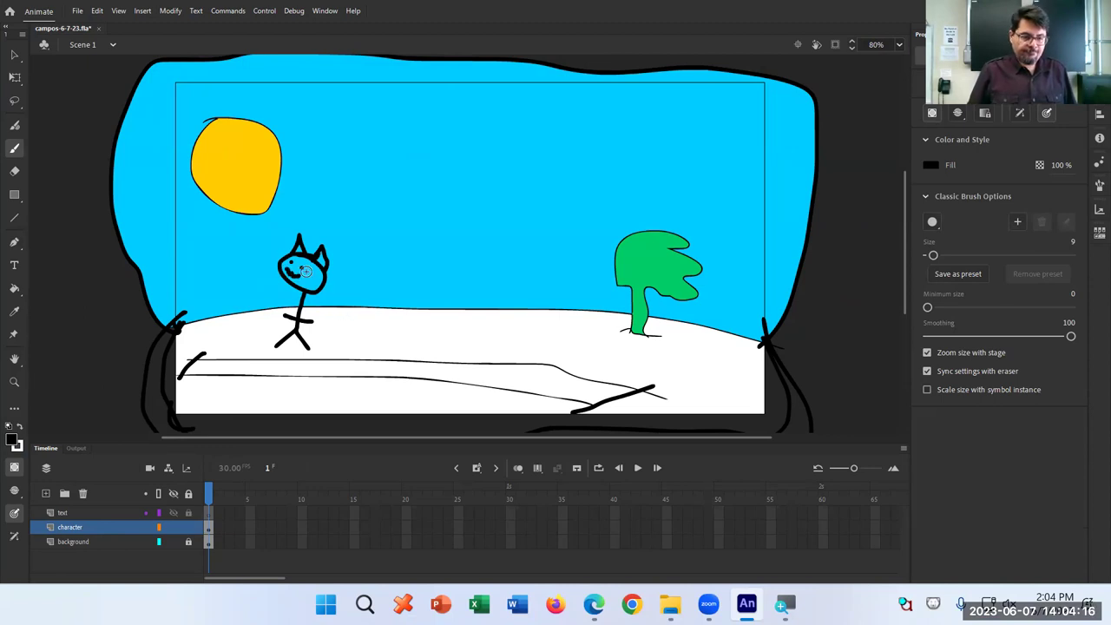
pyautogui.moveTo(291, 275); pyautogui.dragTo(306, 275)
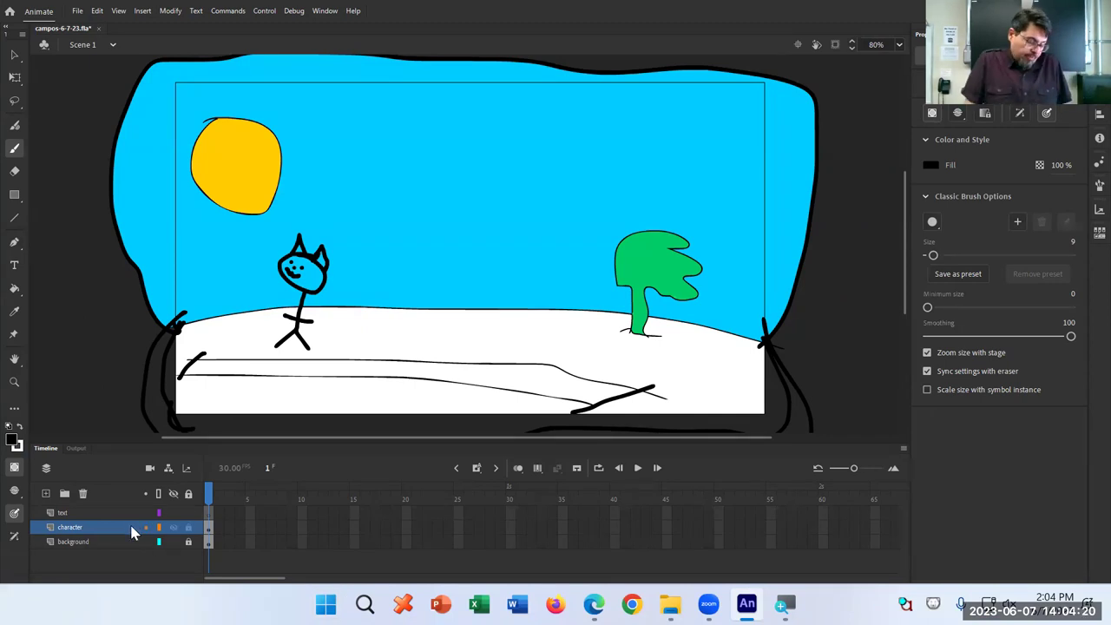
# Toggle the visibility of the character layer and the background layer to check what each one contains
pyautogui.click(175, 527)
pyautogui.click(174, 528)
pyautogui.click(174, 528)
pyautogui.click(175, 528)
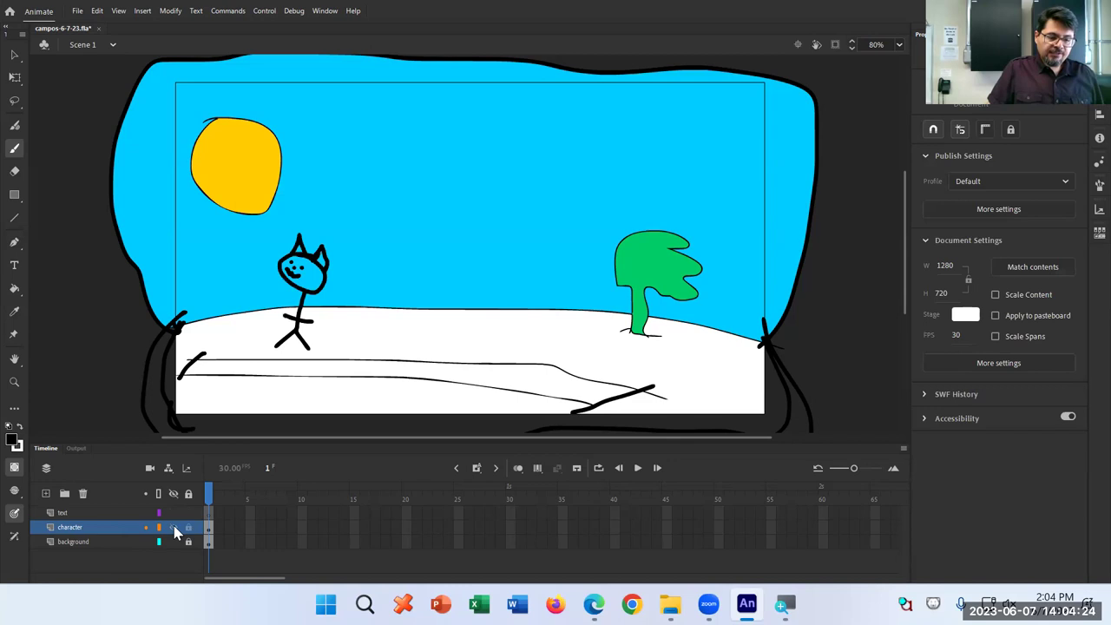
pyautogui.click(175, 528)
pyautogui.click(175, 541)
pyautogui.click(175, 542)
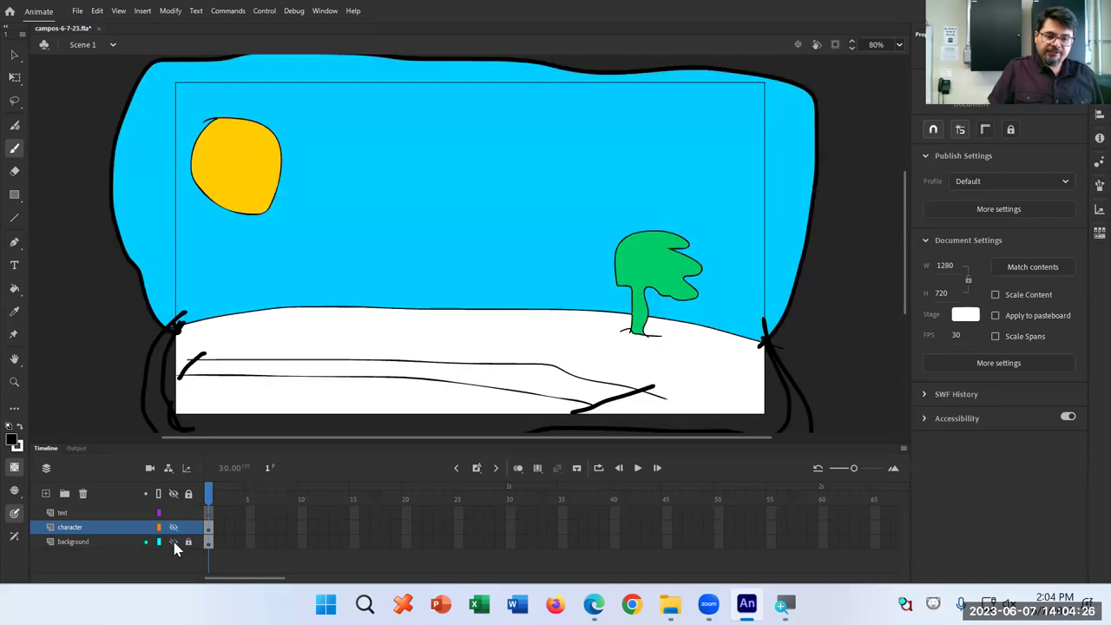
pyautogui.click(175, 542)
pyautogui.click(174, 542)
pyautogui.click(174, 542)
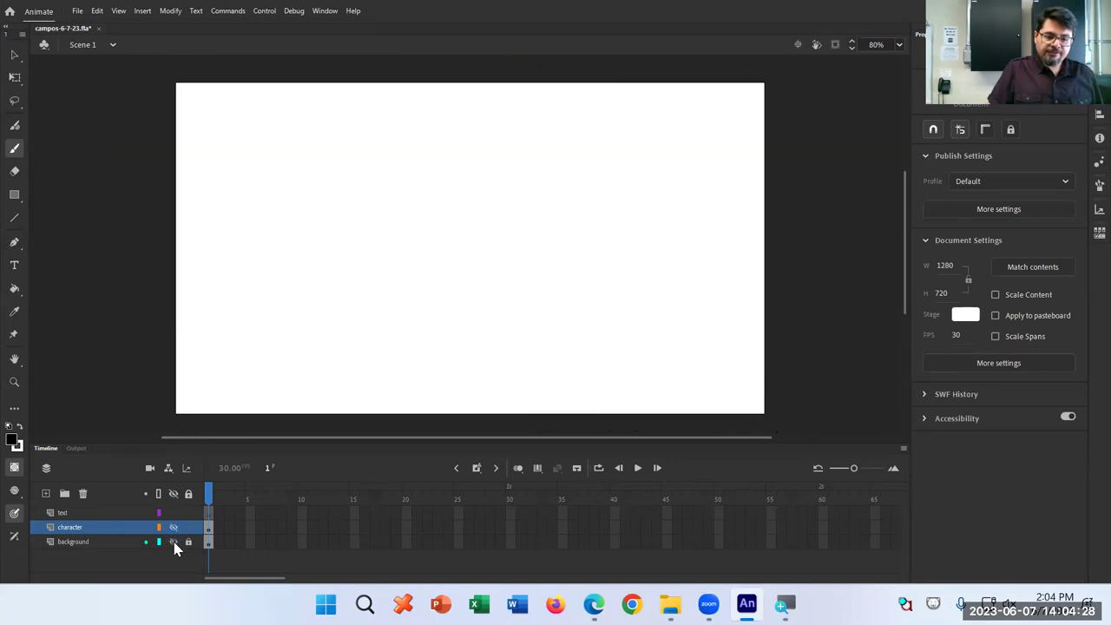
pyautogui.click(174, 542)
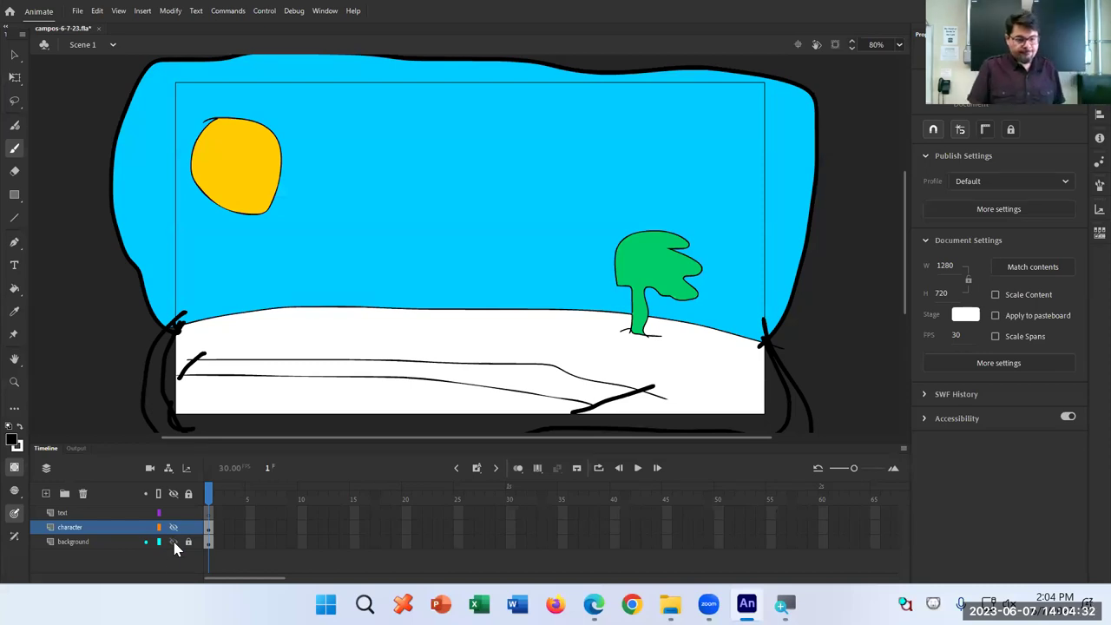
# Lock the character layer and show it again, with the text layer selected as the active layer
pyautogui.click(103, 513)
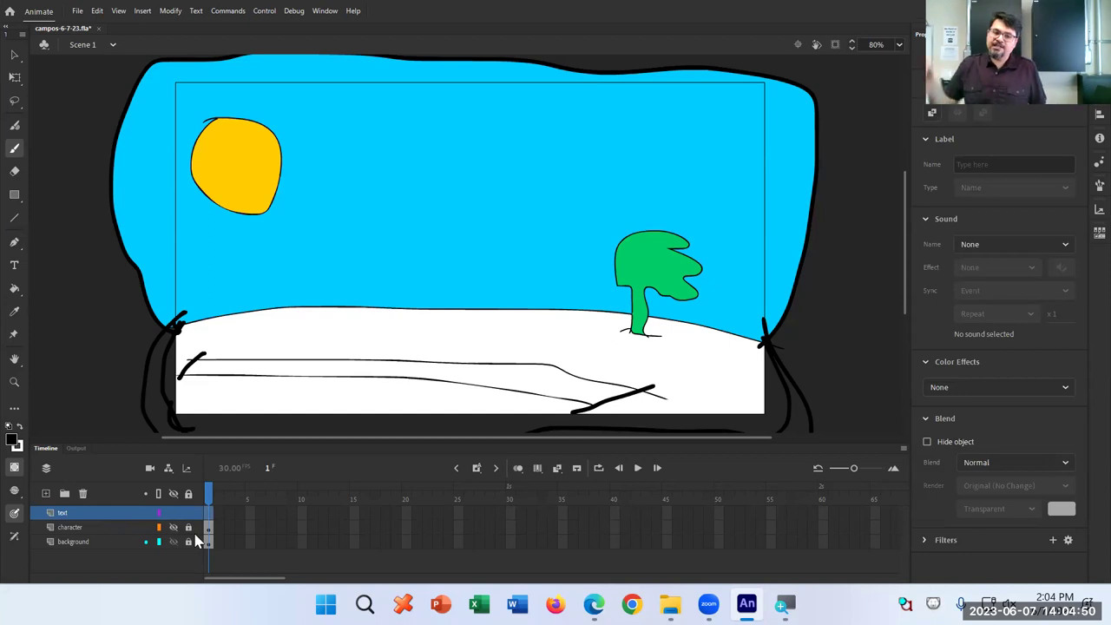
pyautogui.click(175, 527)
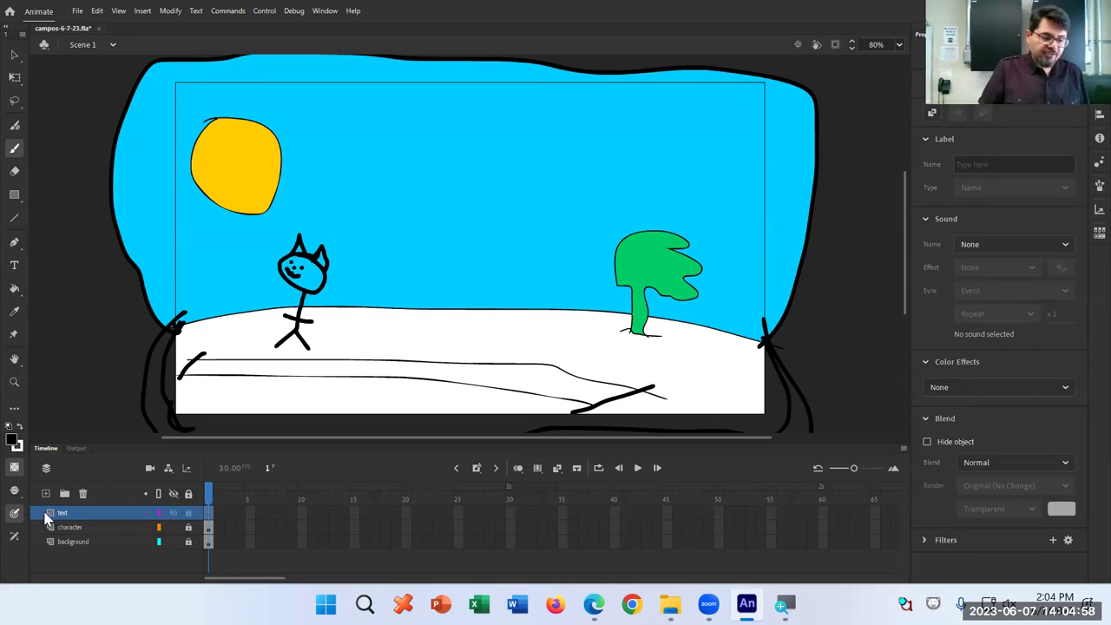
# Add the text "The End" at 100 pt in the sky on the text layer
pyautogui.click(15, 267)
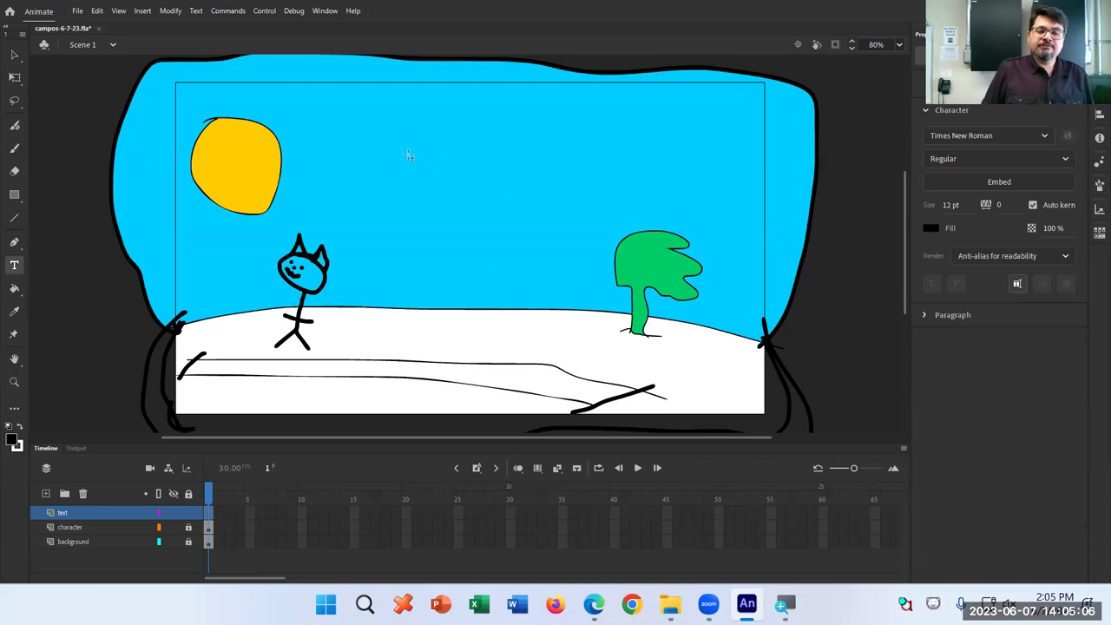
pyautogui.click(380, 139)
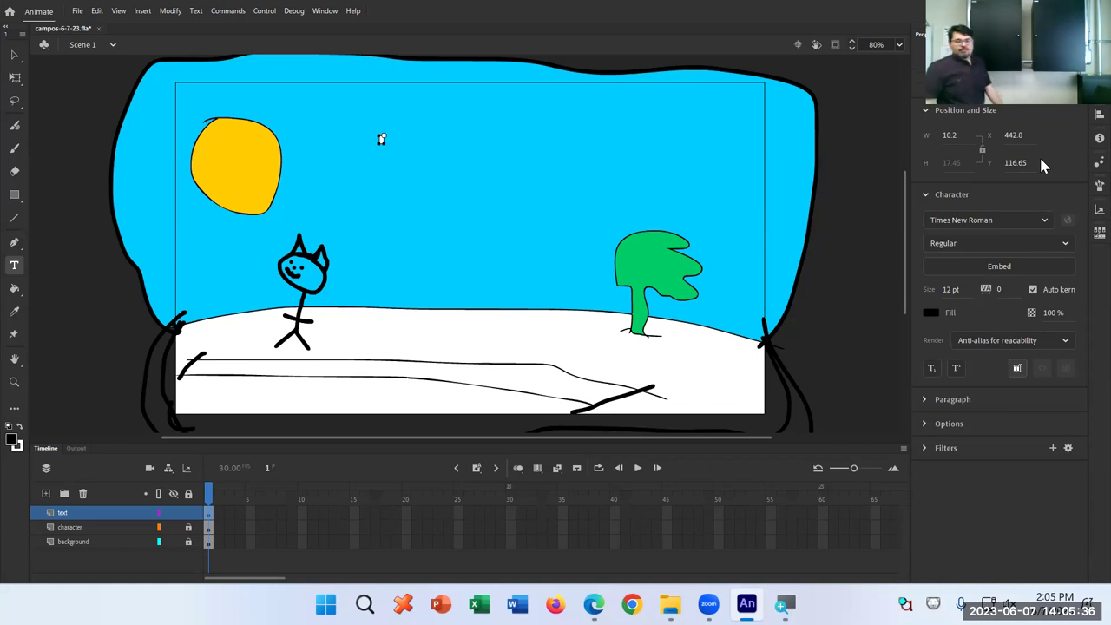
pyautogui.click(953, 290)
pyautogui.write('100')
pyautogui.click(381, 139)
pyautogui.write('The End')
# Change the font of the whole "The End" text to Wide Latin and its fill color to white
pyautogui.hotkey('ctrl', 'a')
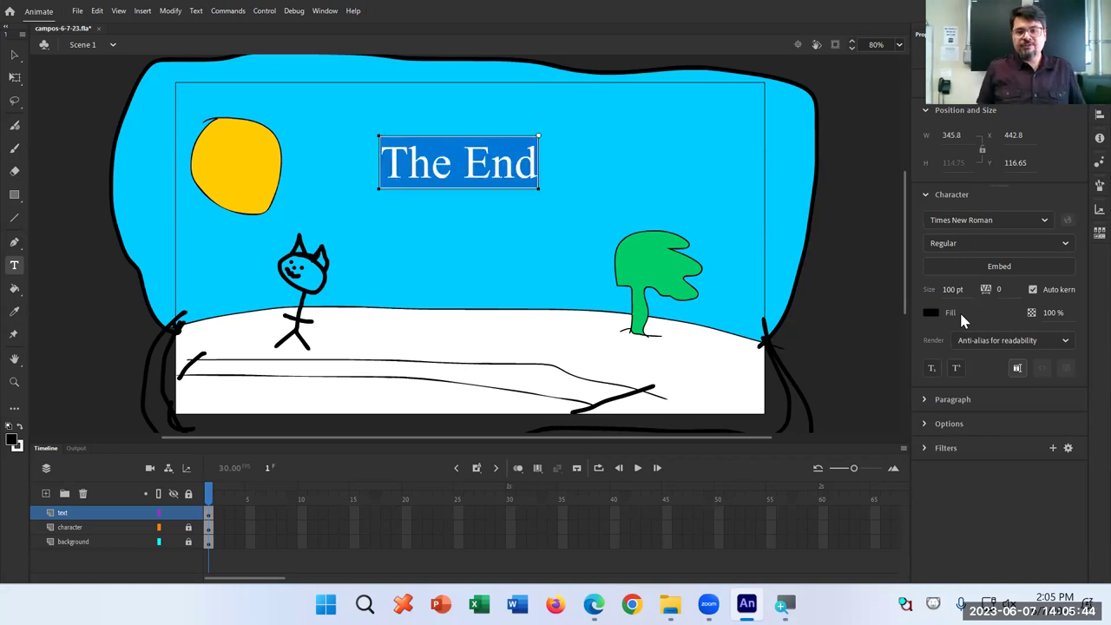
pyautogui.click(1044, 221)
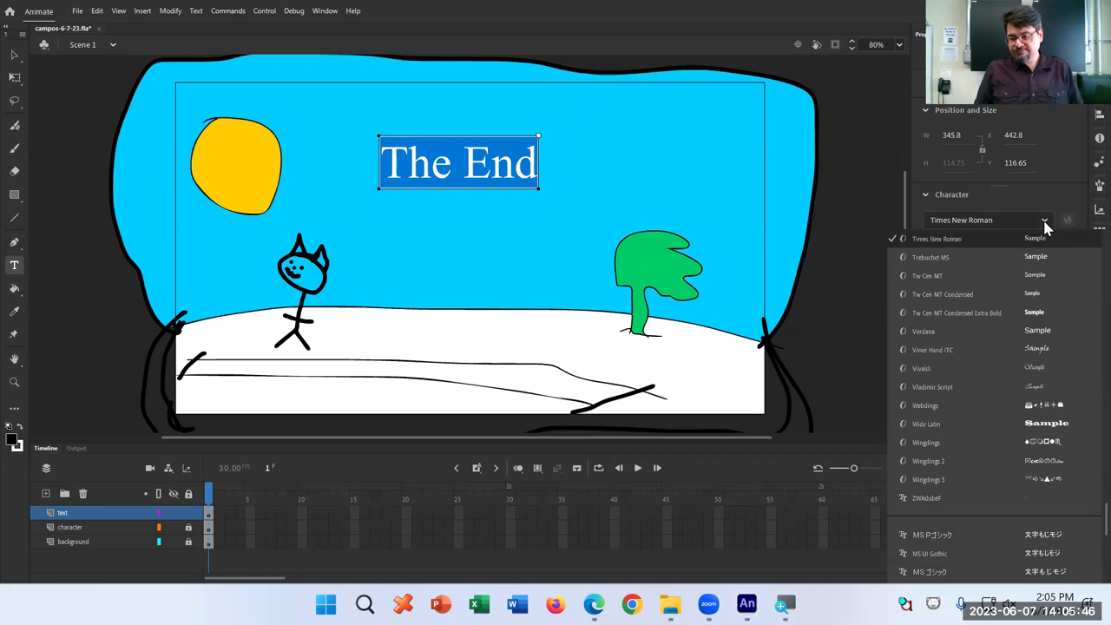
pyautogui.click(1036, 423)
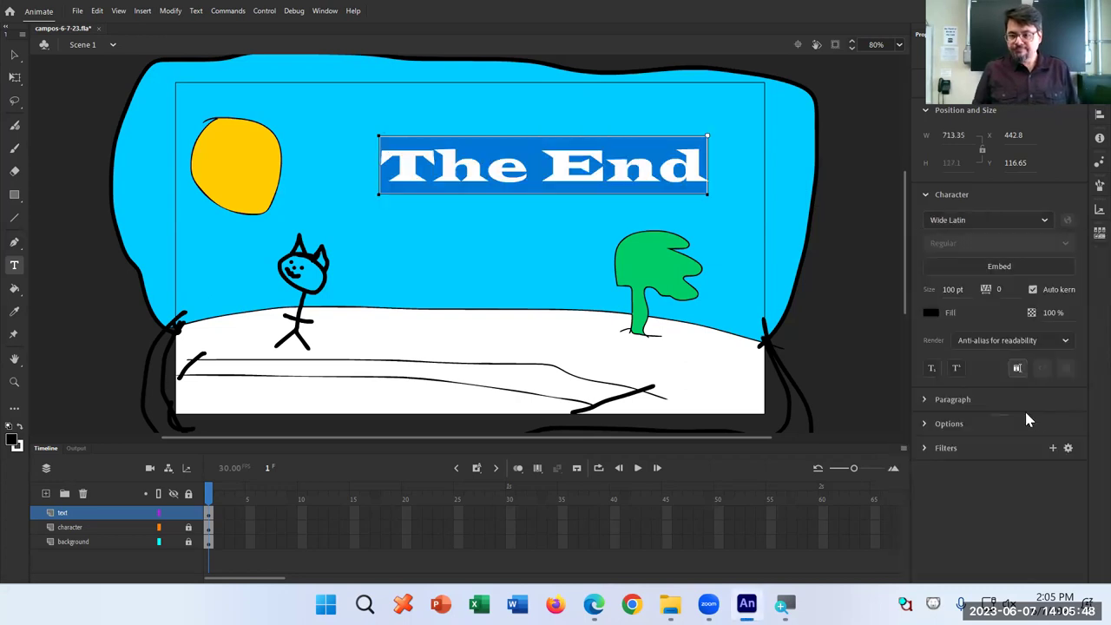
pyautogui.click(932, 311)
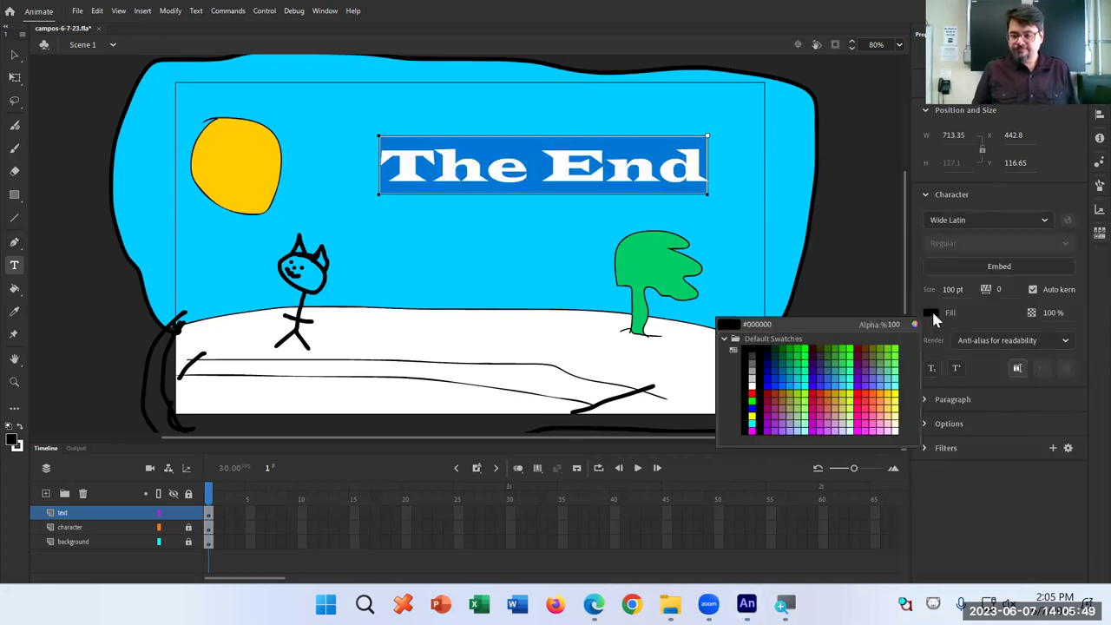
pyautogui.click(753, 385)
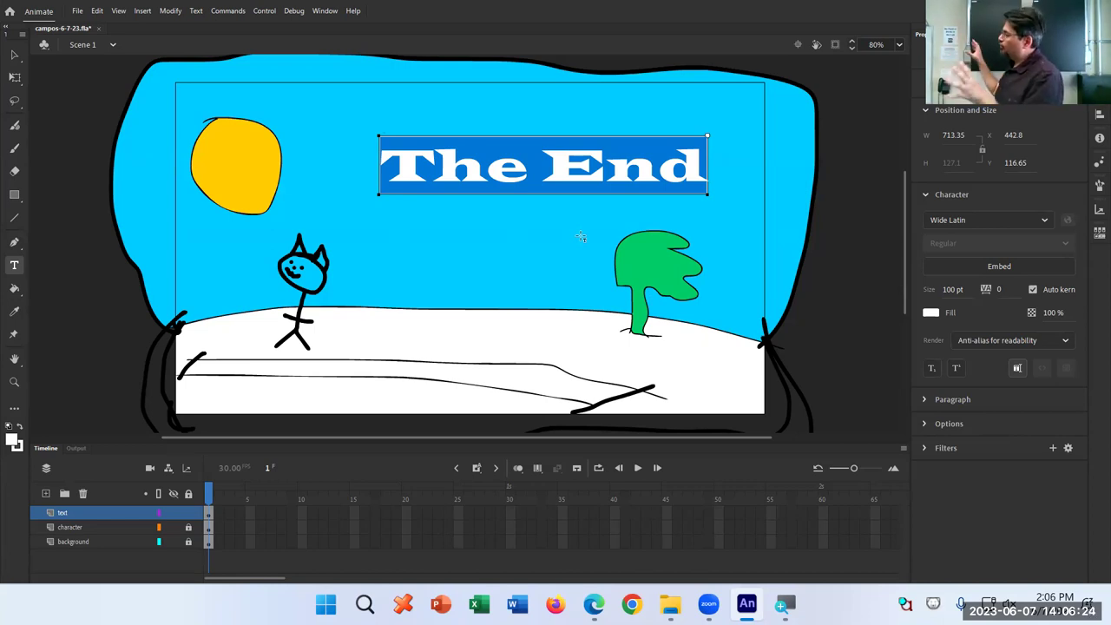
# Move the "The End" text up and right to about X 504, Y 56, and lock the text layer
pyautogui.click(14, 55)
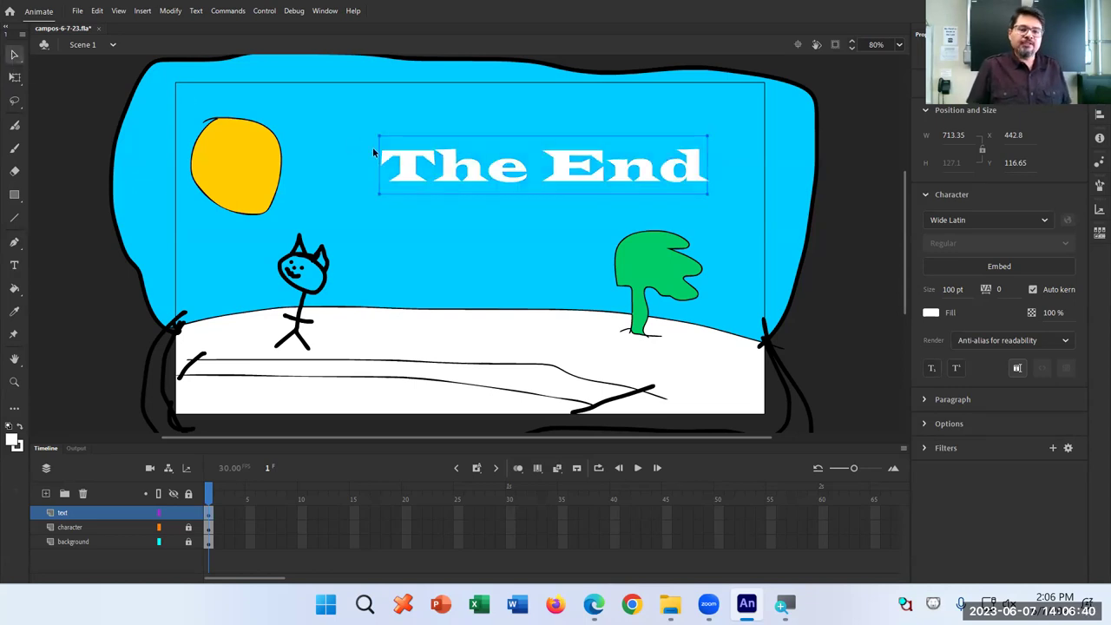
pyautogui.moveTo(450, 168); pyautogui.dragTo(518, 158)
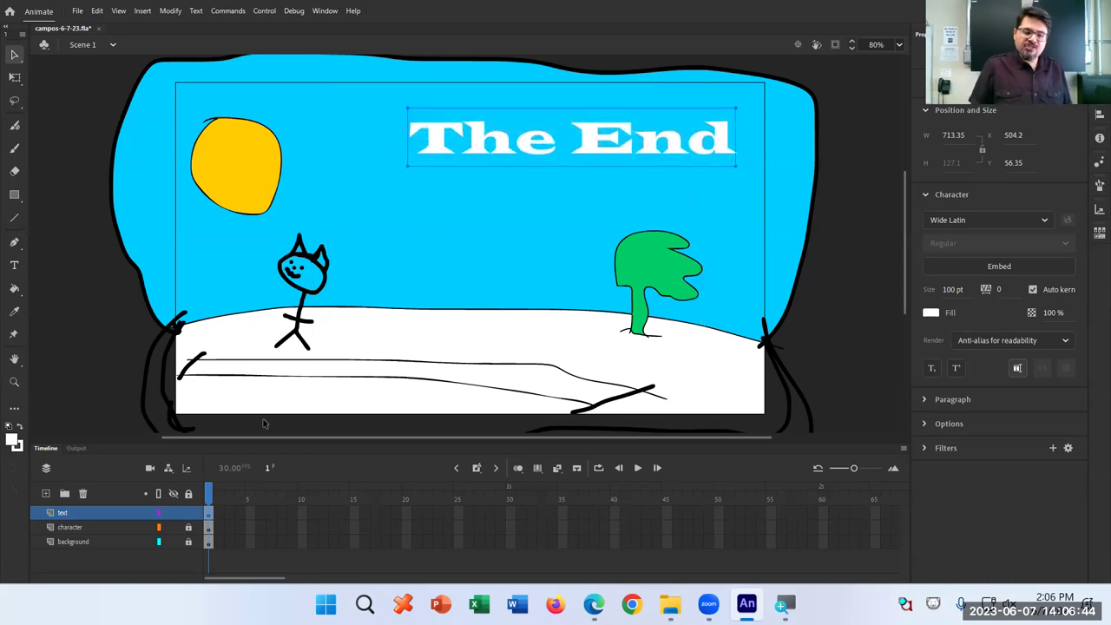
pyautogui.click(189, 513)
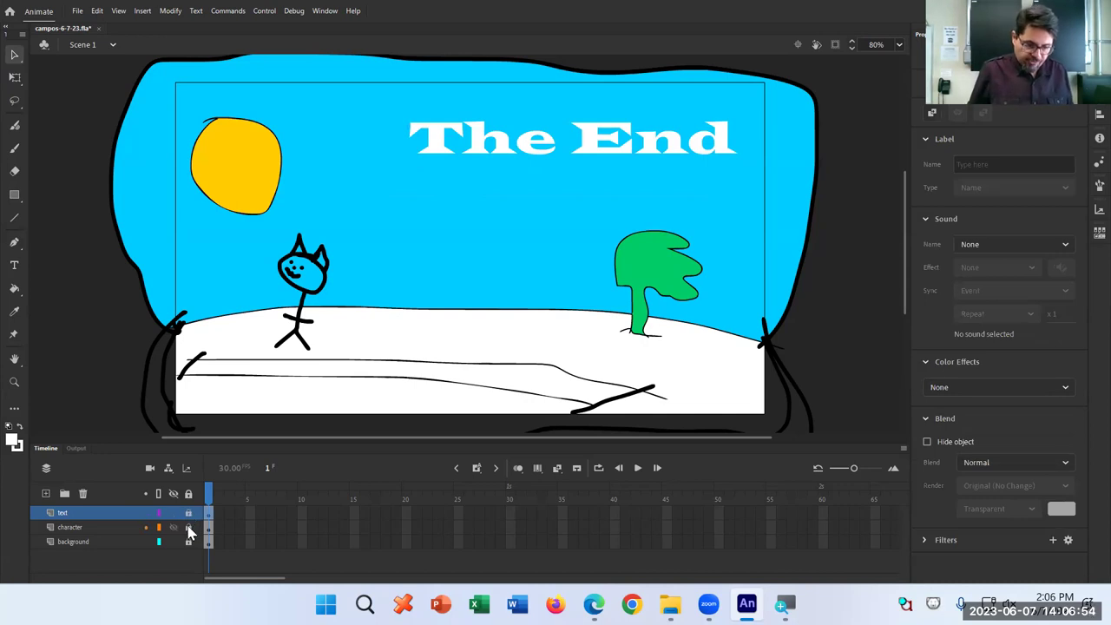
# Unlock the character layer, select the stick figure's body, and lock the layer again
pyautogui.click(304, 300)
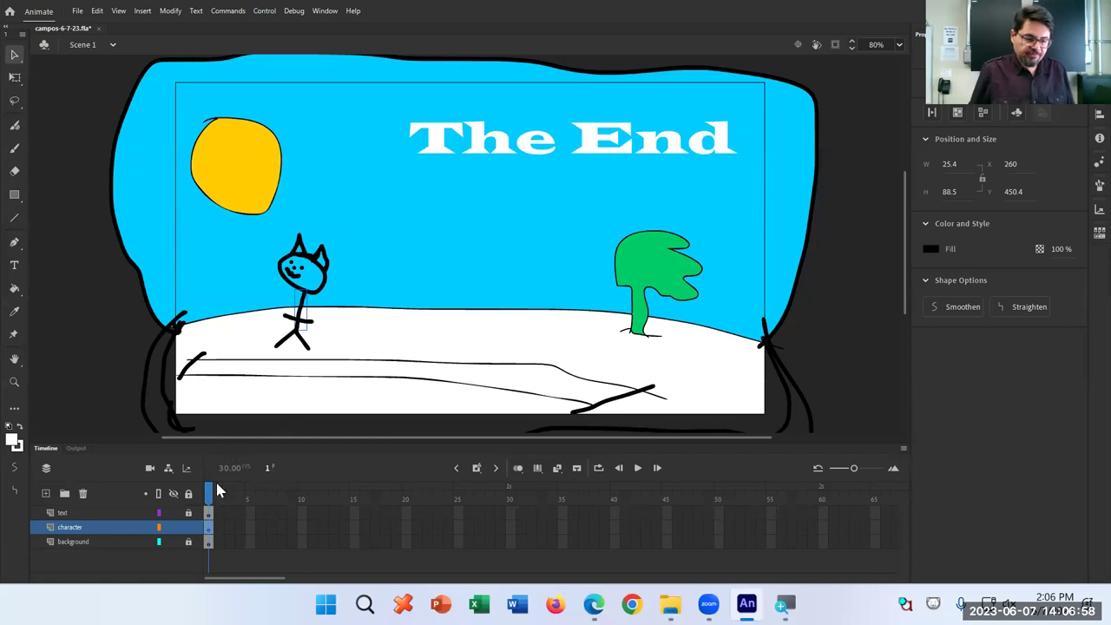
pyautogui.click(188, 527)
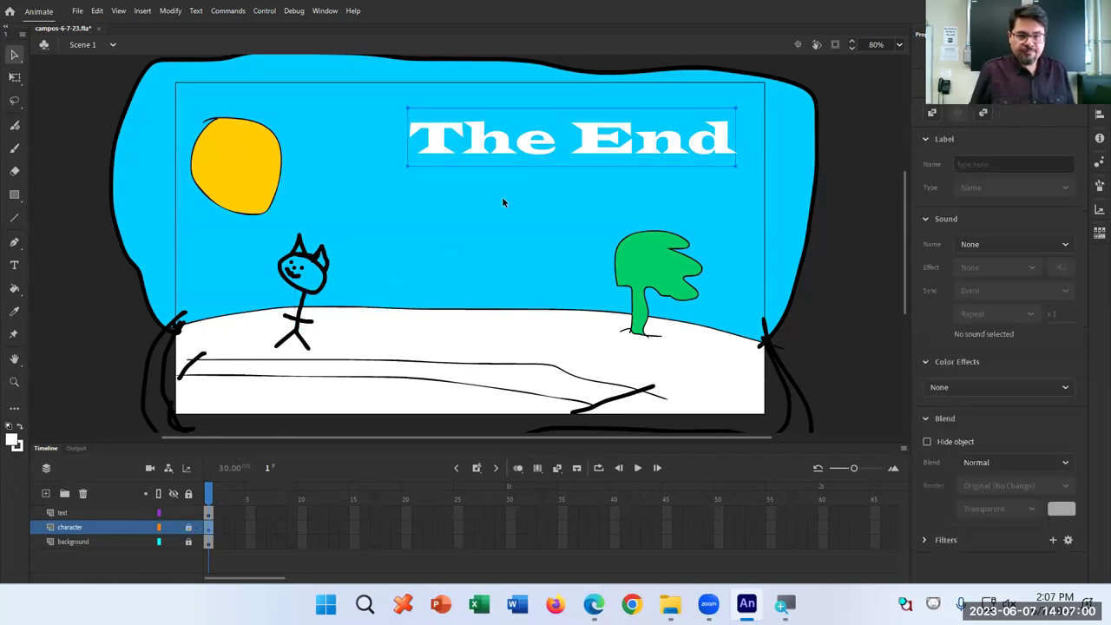
# Move the "The End" text to the top center of the stage at about X 280, Y 12, and lock its layer
pyautogui.moveTo(532, 156); pyautogui.dragTo(428, 135)
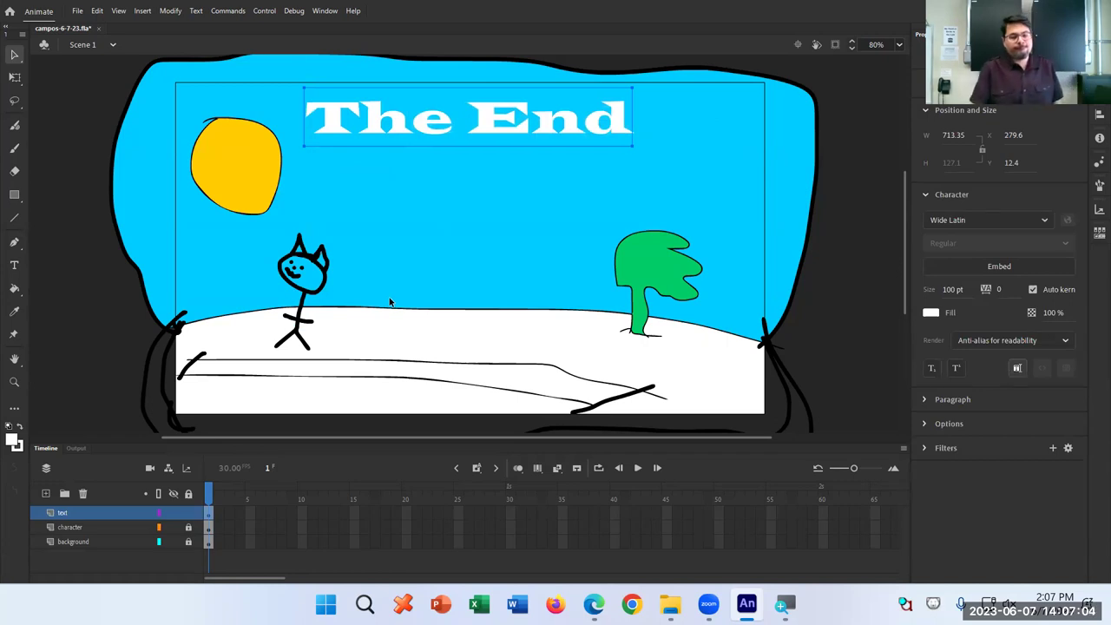
pyautogui.click(188, 512)
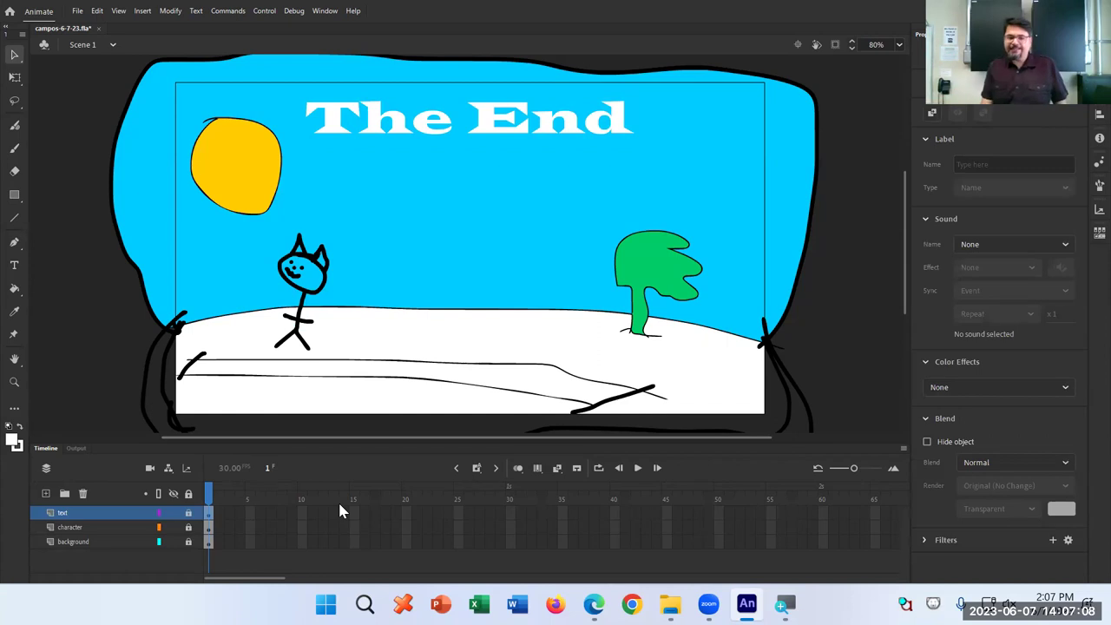
# Unlock only the character layer, keeping the text and background layers locked
pyautogui.click(190, 527)
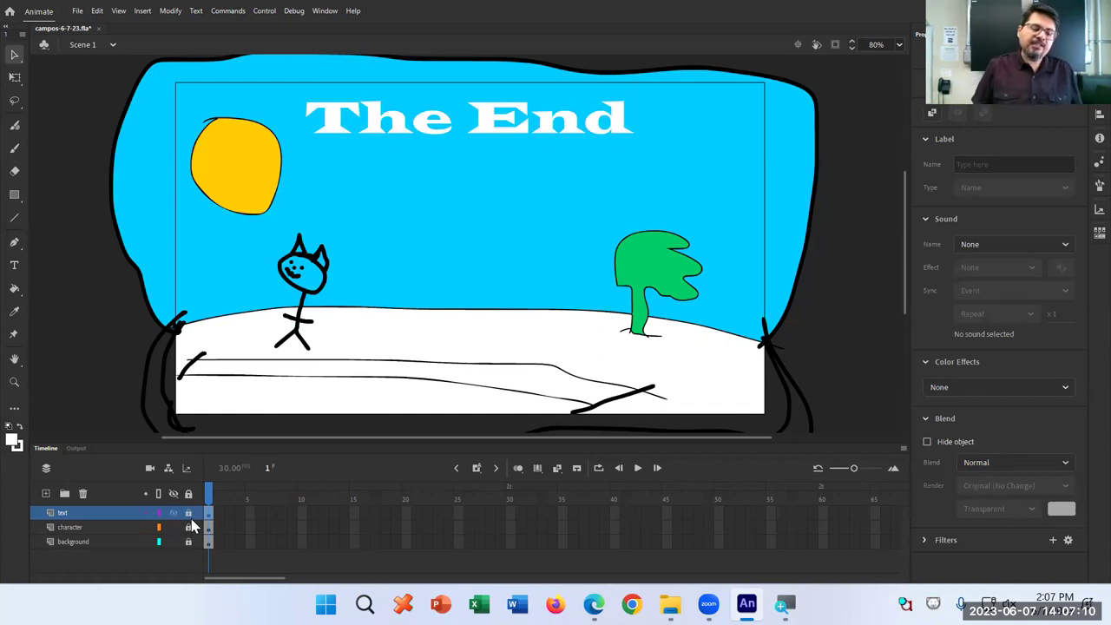
pyautogui.click(188, 542)
pyautogui.click(189, 527)
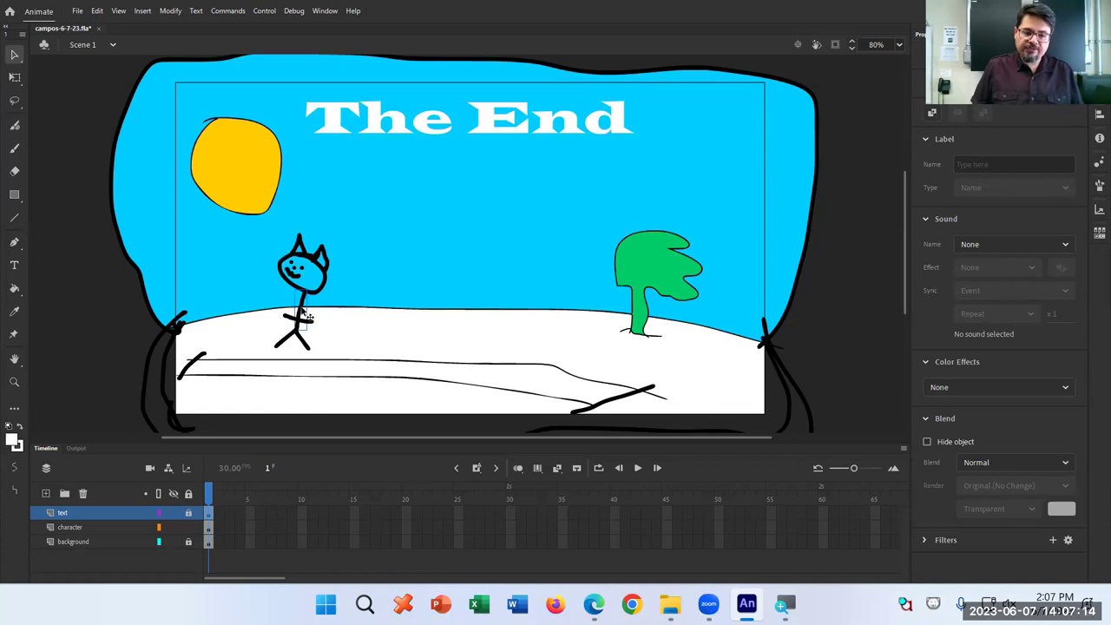
# Try moving the stick figure's body line away from the head toward the path, and undo the move
pyautogui.click(301, 315)
pyautogui.moveTo(302, 314); pyautogui.dragTo(393, 339)
pyautogui.hotkey('ctrl', 'z')
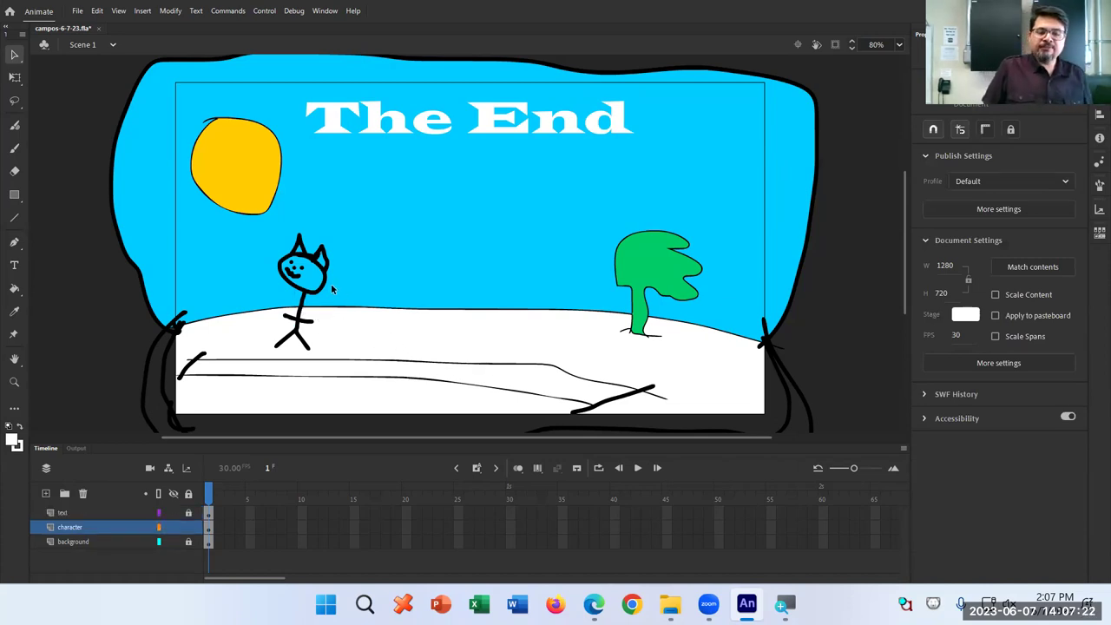
# Try pulling the unselected head outline's edge out into a long spike toward the tree, and undo the distortion
pyautogui.moveTo(329, 289); pyautogui.dragTo(481, 284)
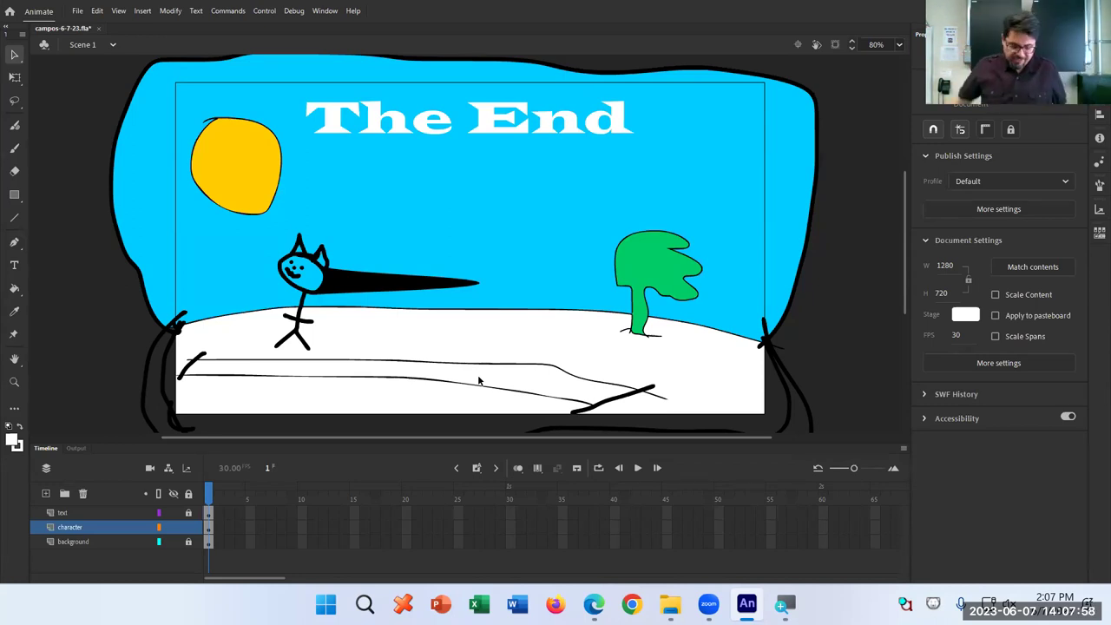
pyautogui.hotkey('ctrl', 'z')
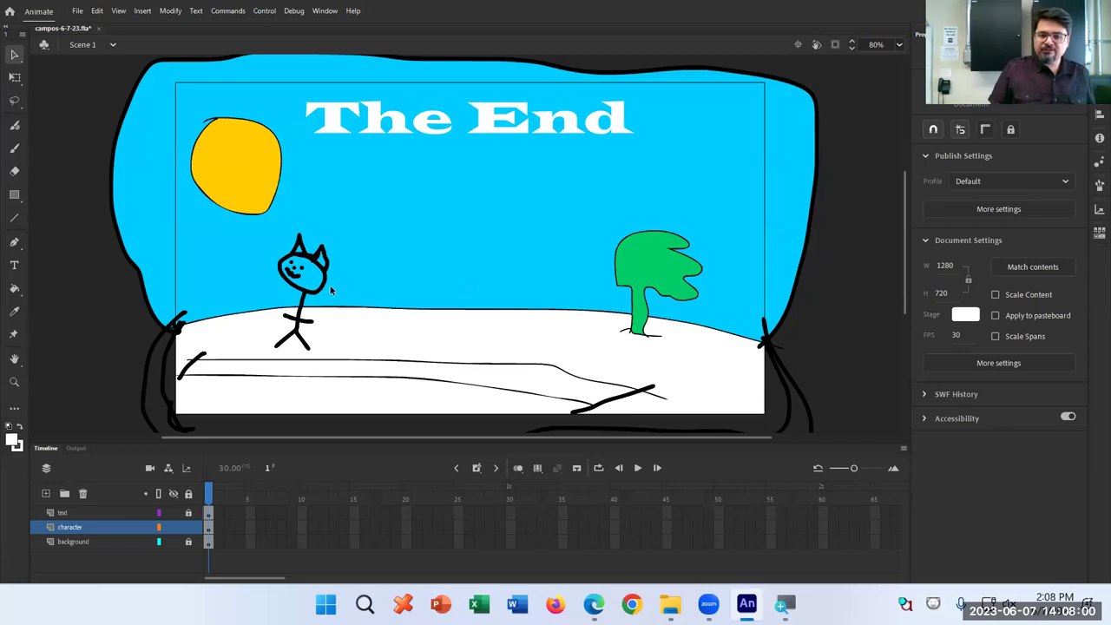
pyautogui.hotkey('ctrl', 'y')
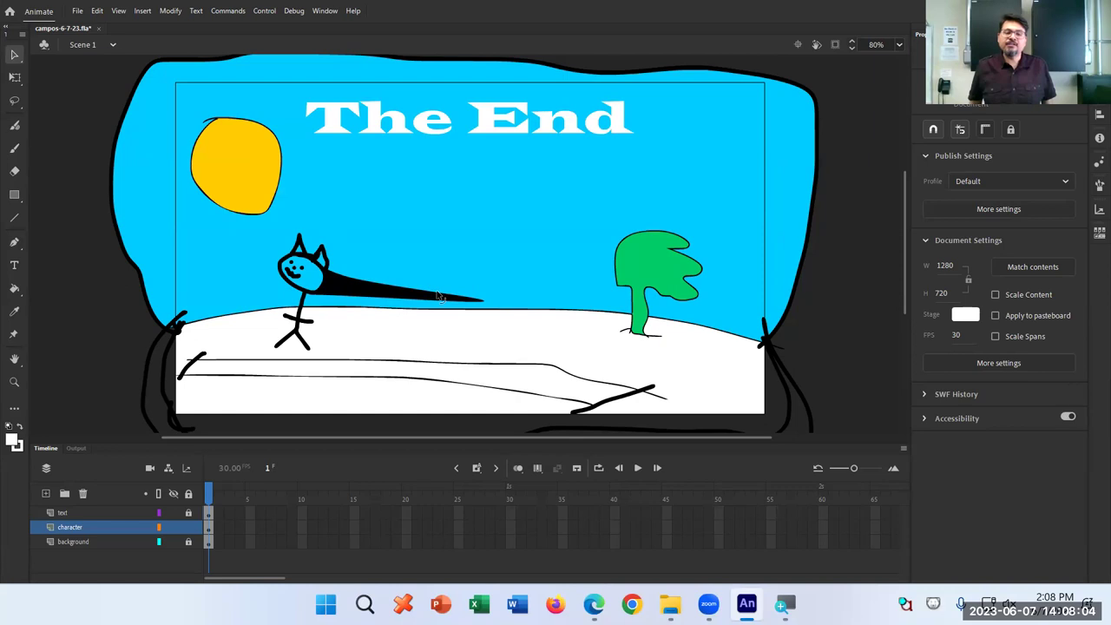
pyautogui.hotkey('ctrl', 'z')
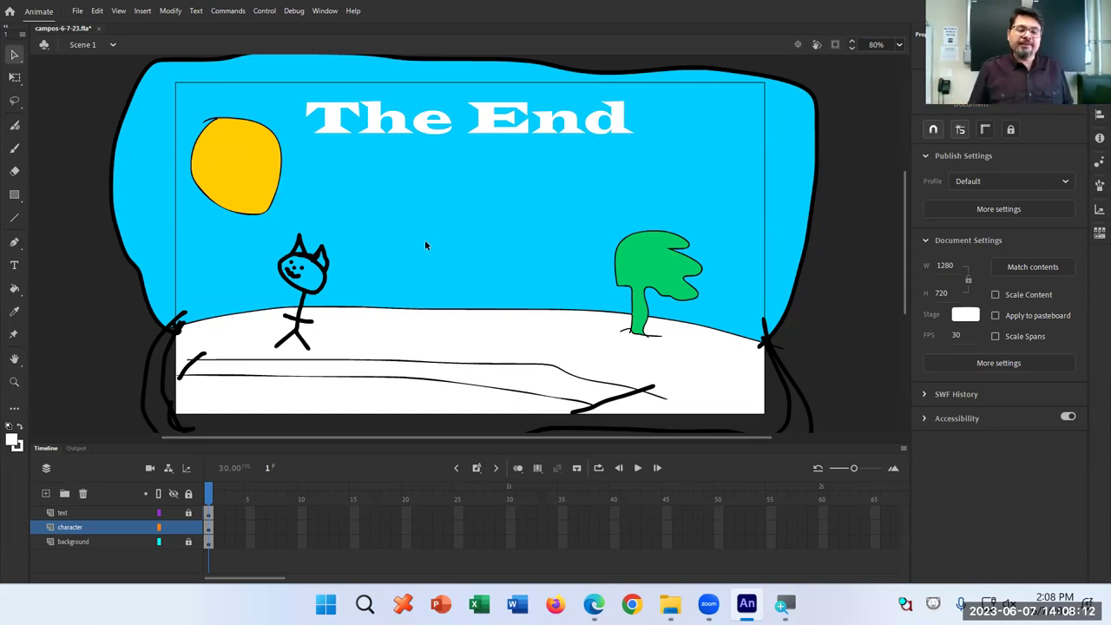
# Select the stick figure's head outline and left leg one at a time, and clear the selection
pyautogui.click(317, 300)
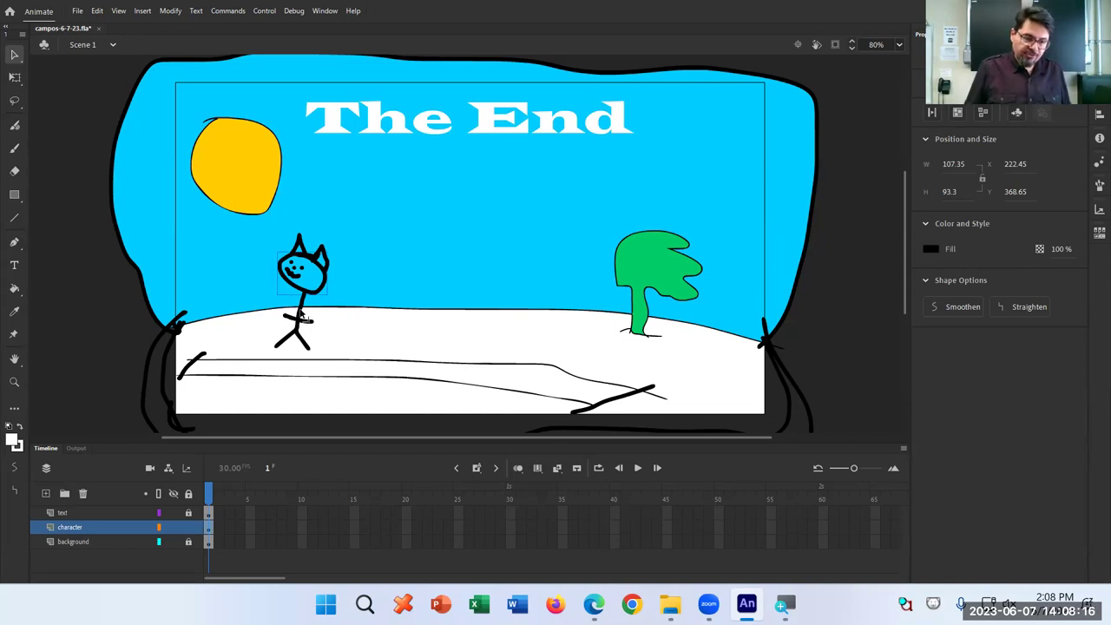
pyautogui.click(293, 343)
pyautogui.click(285, 343)
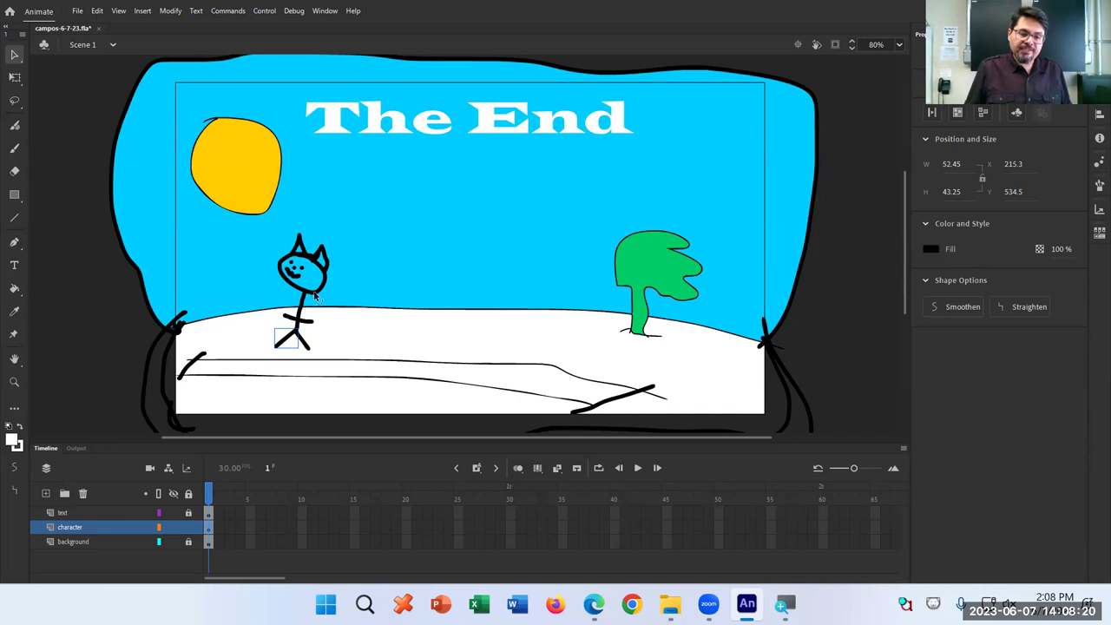
pyautogui.click(379, 279)
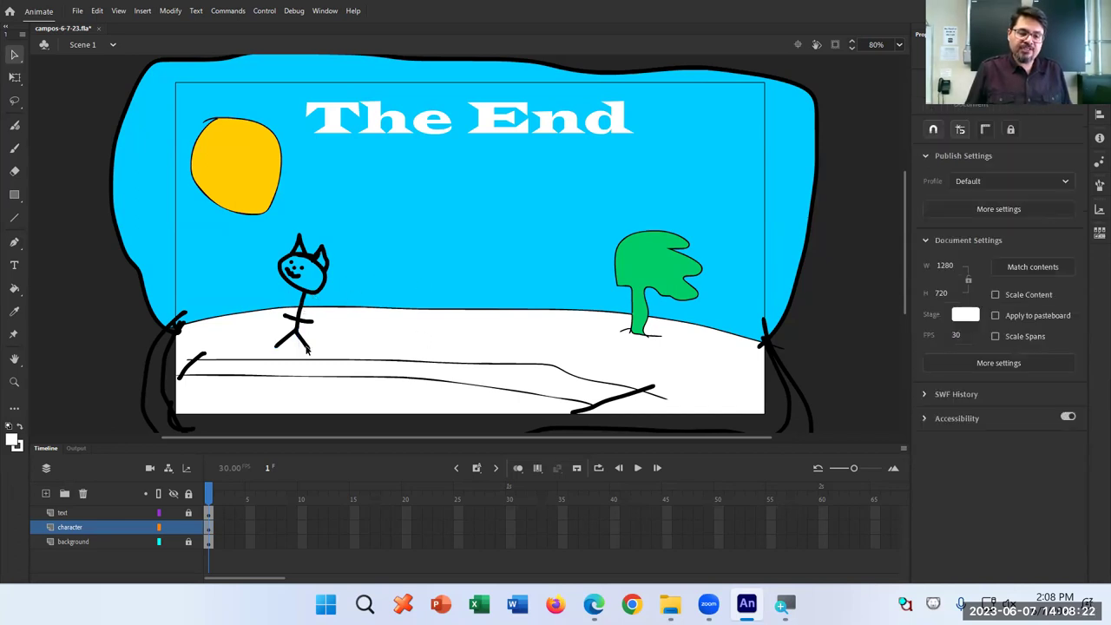
# Try moving only the selected head outline to about X 472, Y 352, and undo the move
pyautogui.click(323, 295)
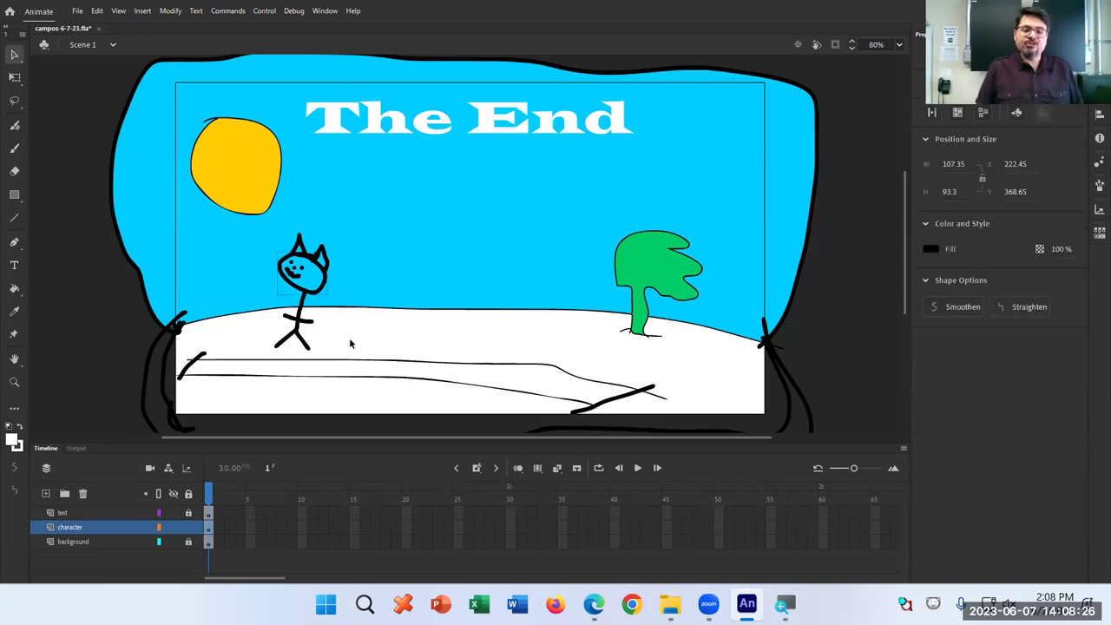
pyautogui.moveTo(327, 294); pyautogui.dragTo(441, 285)
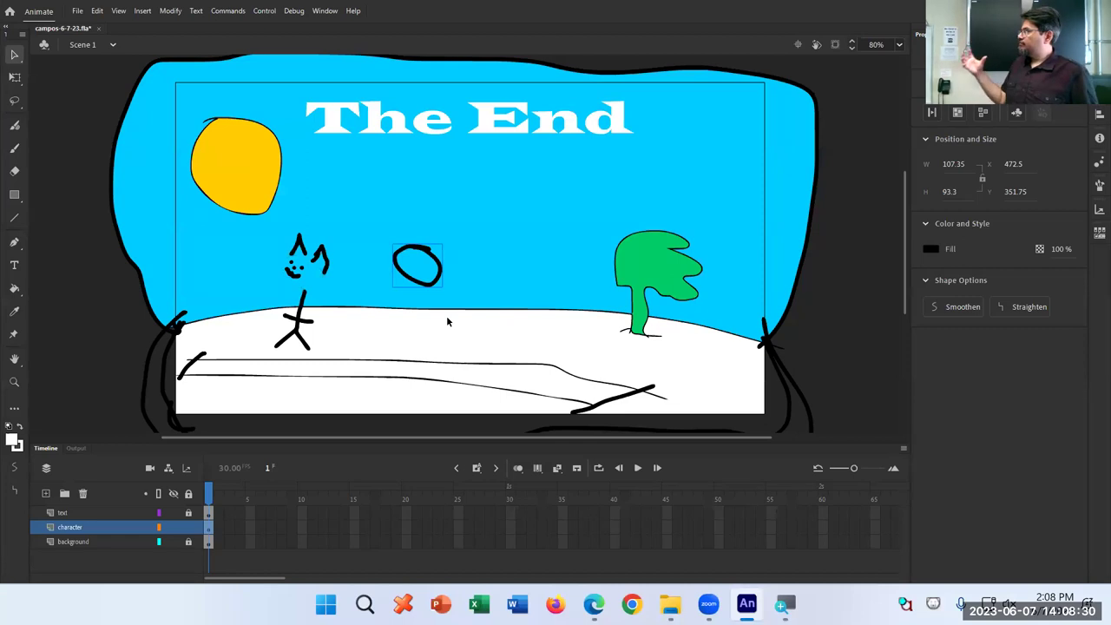
pyautogui.hotkey('ctrl', 'z')
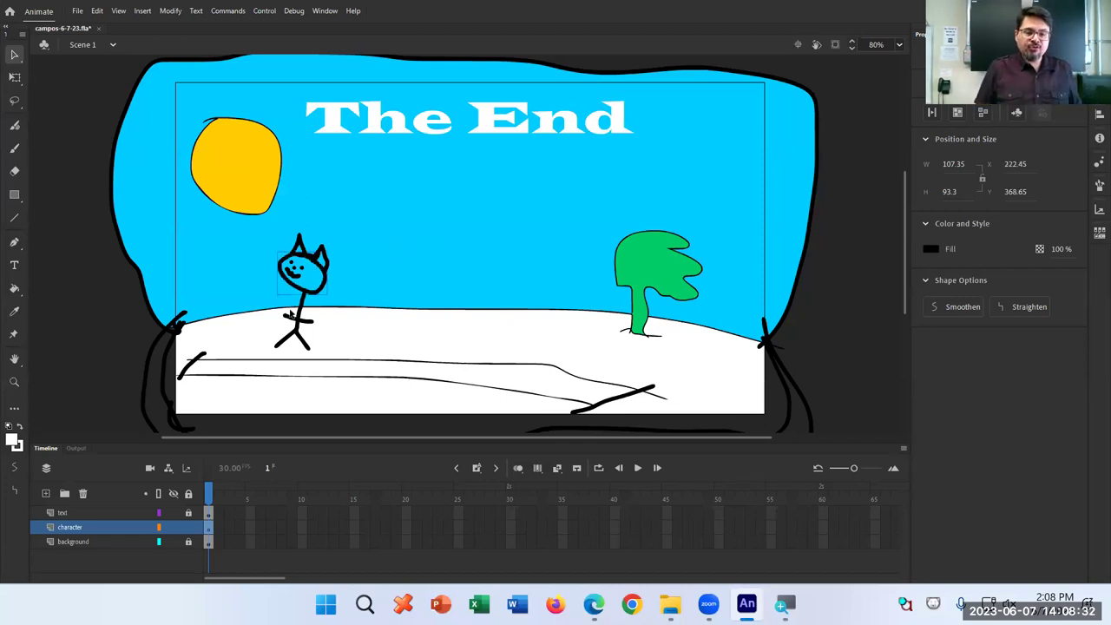
# Try moving the selected body line off the stick figure, undo the move, and clear the selection
pyautogui.click(303, 314)
pyautogui.moveTo(314, 315); pyautogui.dragTo(395, 289)
pyautogui.hotkey('ctrl', 'z')
pyautogui.click(367, 332)
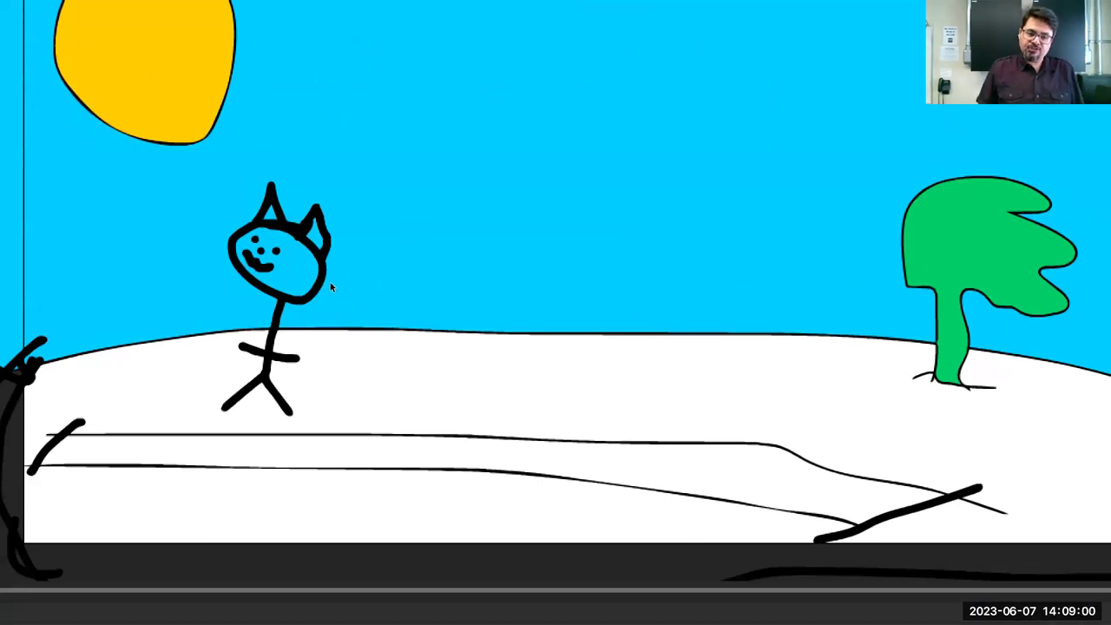
# Try stretching the head outline's edge and moving the whole selected outline toward the tree, undoing each change
pyautogui.moveTo(327, 282); pyautogui.dragTo(442, 263)
pyautogui.hotkey('ctrl', 'z')
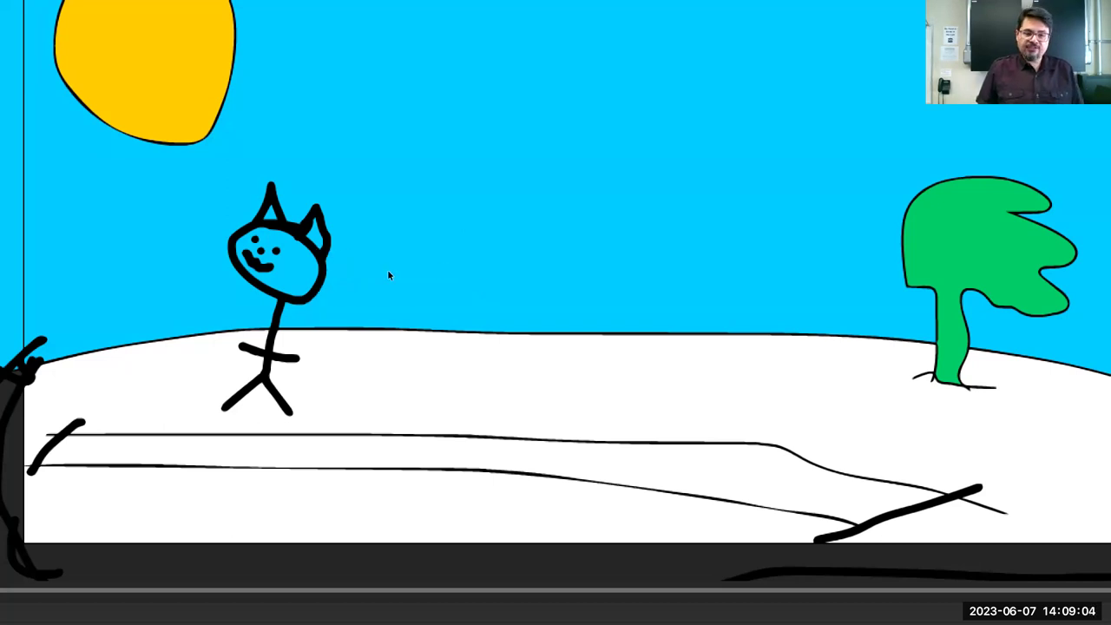
pyautogui.click(324, 282)
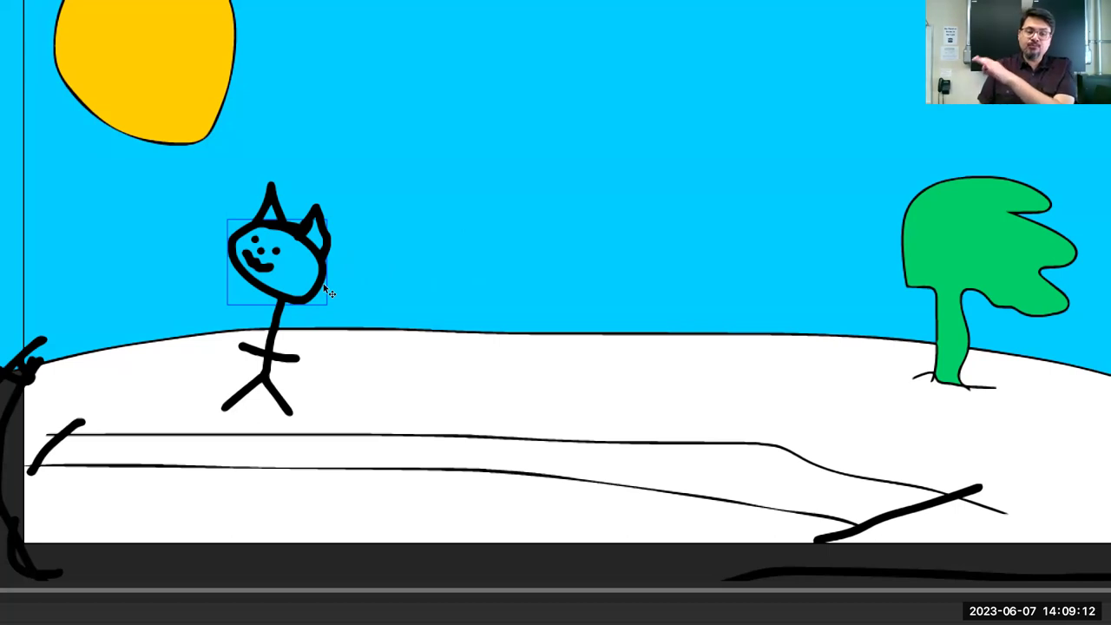
pyautogui.moveTo(323, 283); pyautogui.dragTo(652, 215)
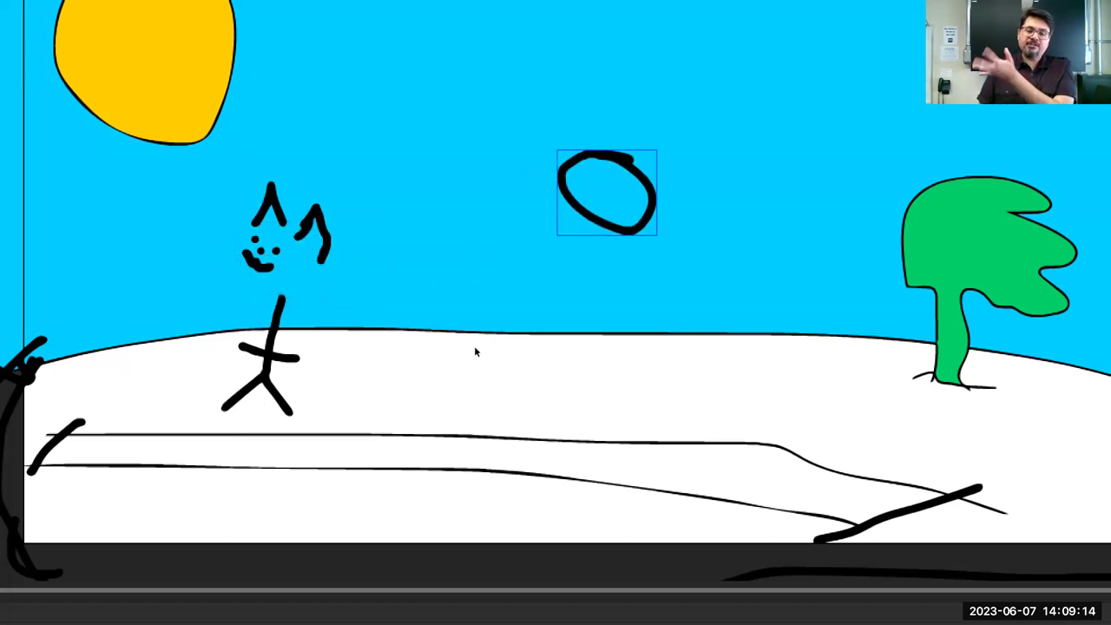
pyautogui.hotkey('ctrl', 'z')
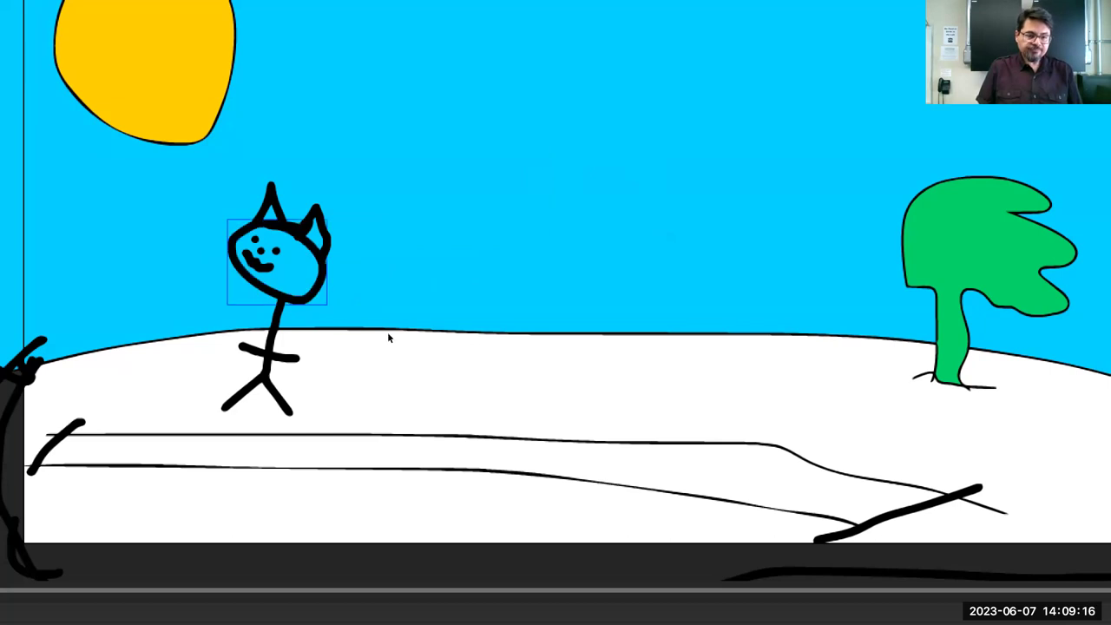
# Try moving the selected body line toward the center and stretching its unselected edge into a spike, undoing each change
pyautogui.click(302, 313)
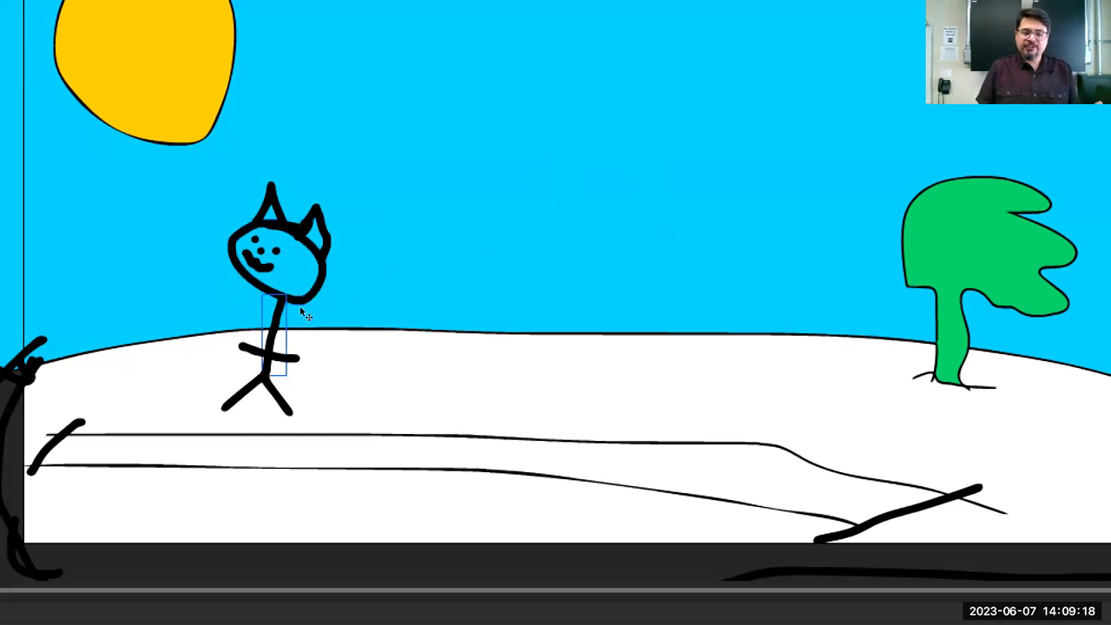
pyautogui.moveTo(303, 314); pyautogui.dragTo(424, 296)
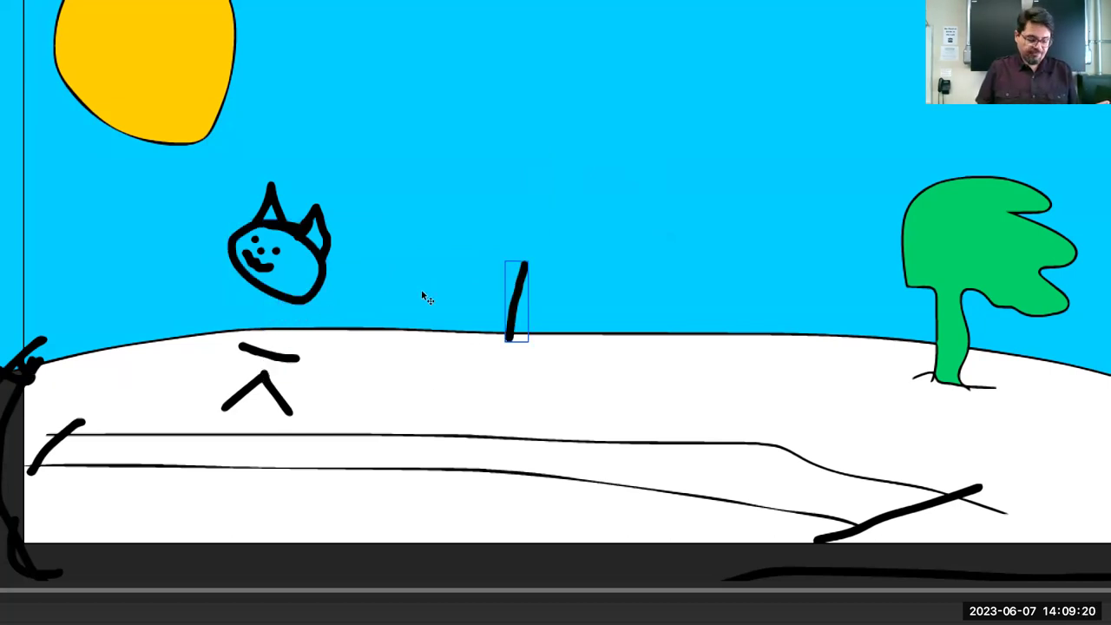
pyautogui.hotkey('ctrl', 'z')
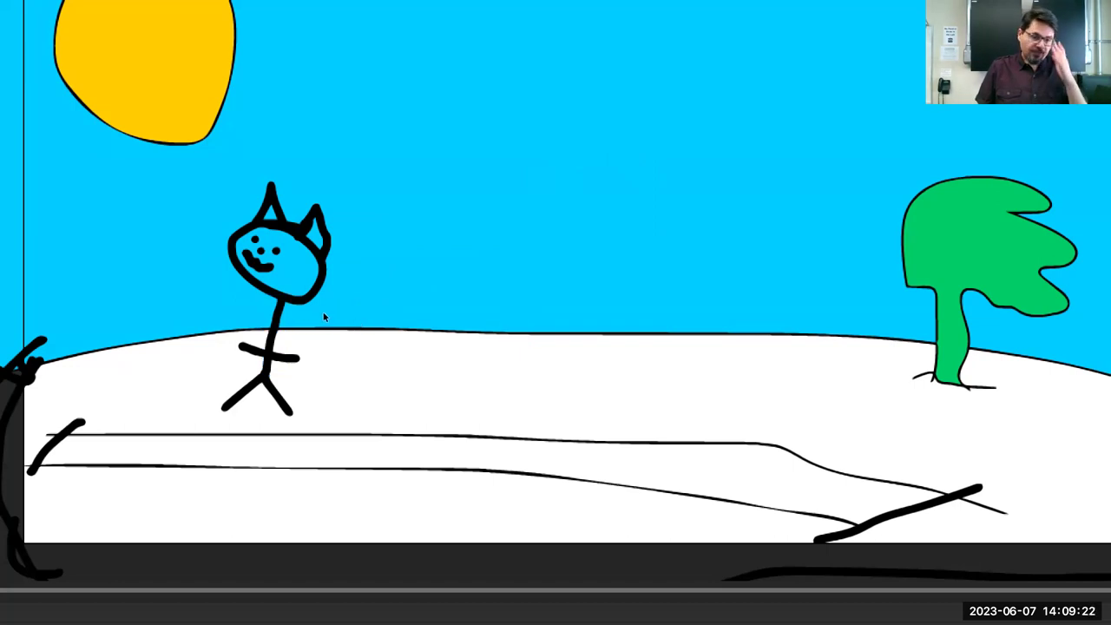
pyautogui.moveTo(304, 315); pyautogui.dragTo(382, 345)
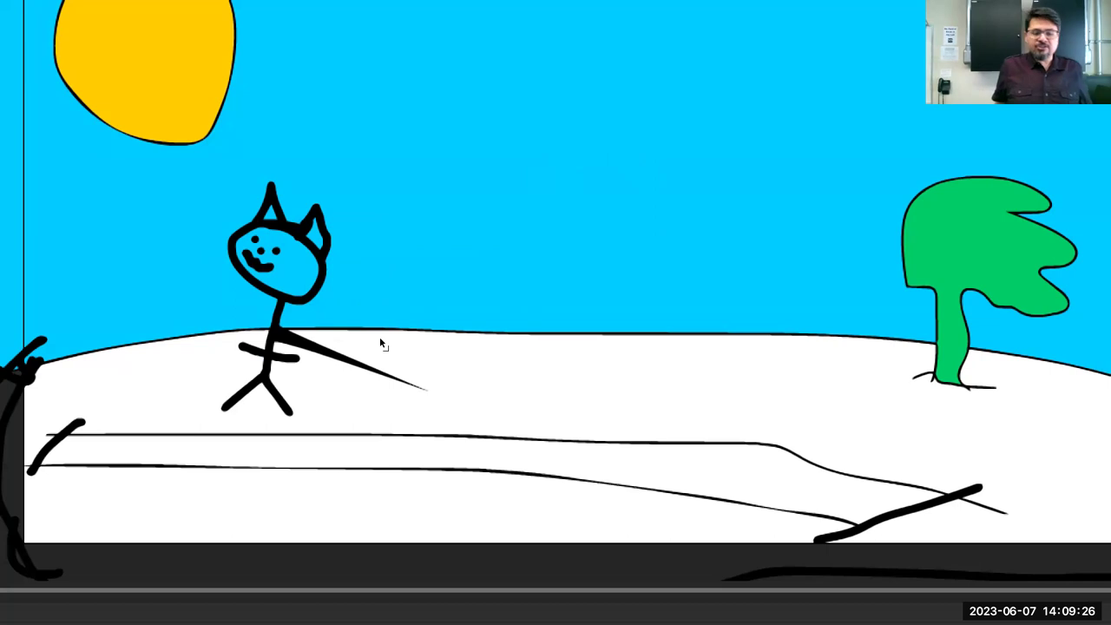
pyautogui.hotkey('ctrl', 'z')
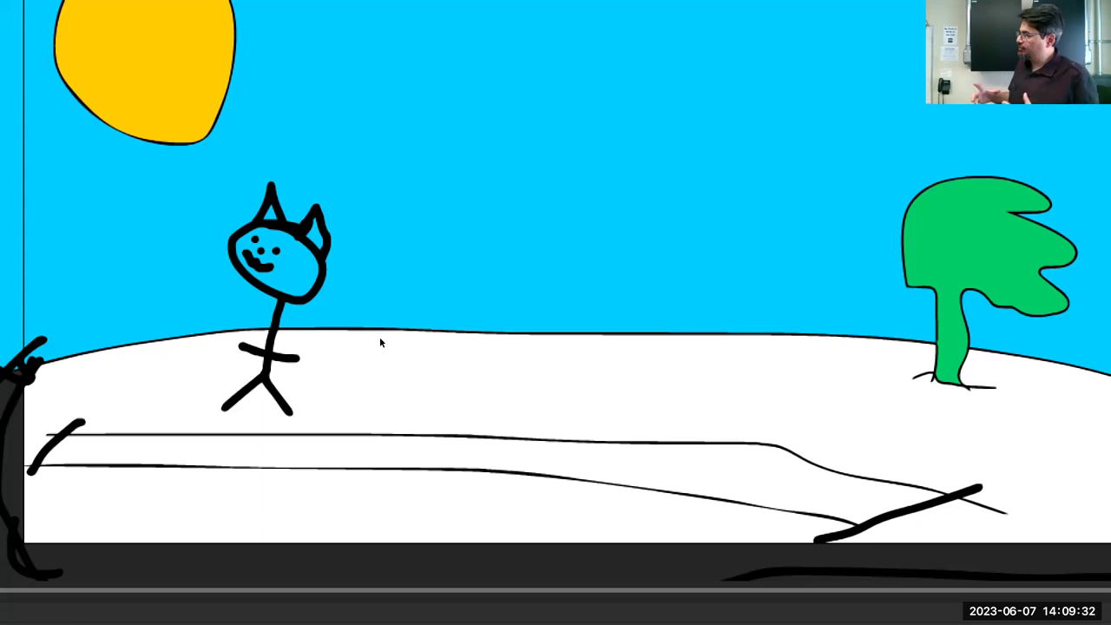
pyautogui.hotkey('ctrl', 'w')
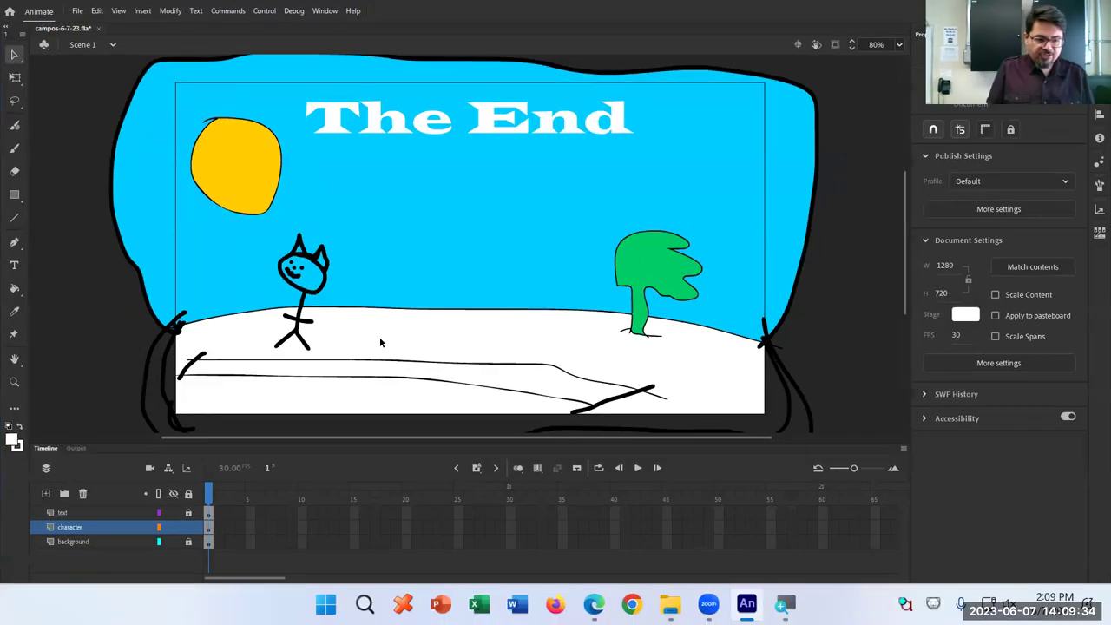
# Paint a white test scribble in the middle of the sky with the Classic Brush, check the Object Drawing option, and undo the stroke
pyautogui.press('b')
pyautogui.moveTo(413, 211)
pyautogui.mouseDown()
pyautogui.moveTo(405, 251)
pyautogui.moveTo(509, 226)
pyautogui.moveTo(553, 222)
pyautogui.mouseUp()
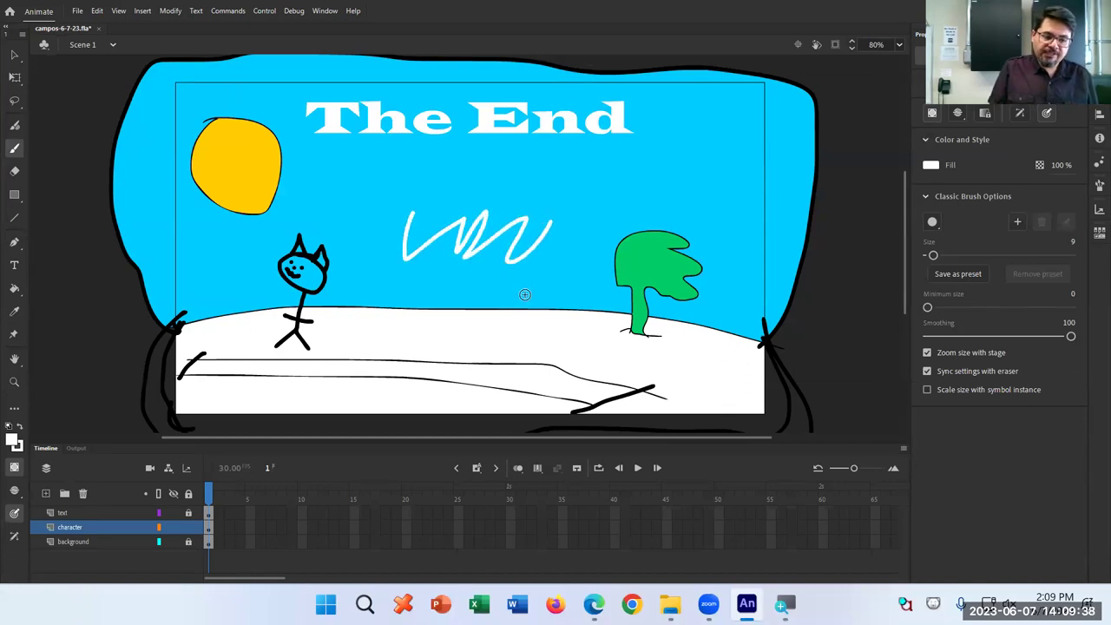
pyautogui.click(12, 470)
pyautogui.hotkey('ctrl', 'z')
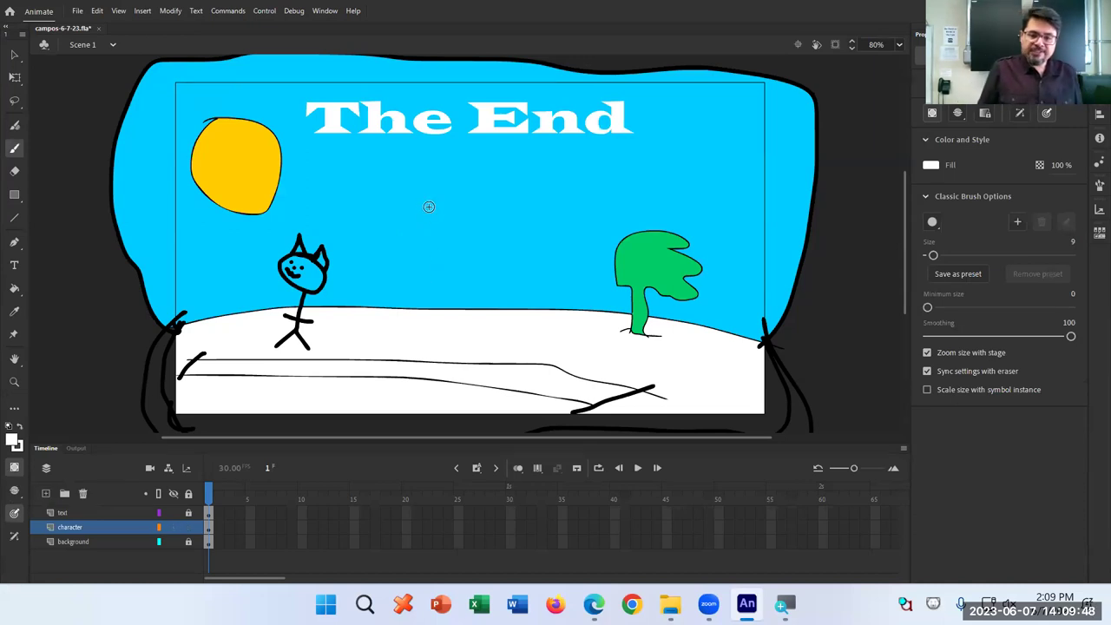
pyautogui.click(13, 473)
pyautogui.click(18, 470)
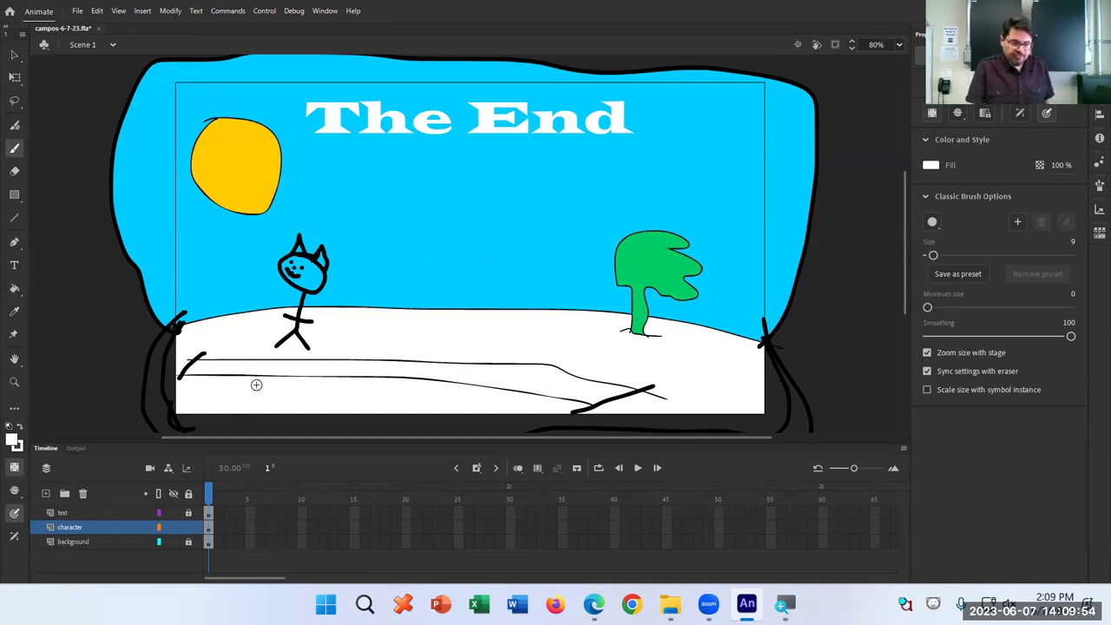
# Return to the Selection tool, try moving only the head outline to about X 545, Y 344, and undo the move
pyautogui.press('v')
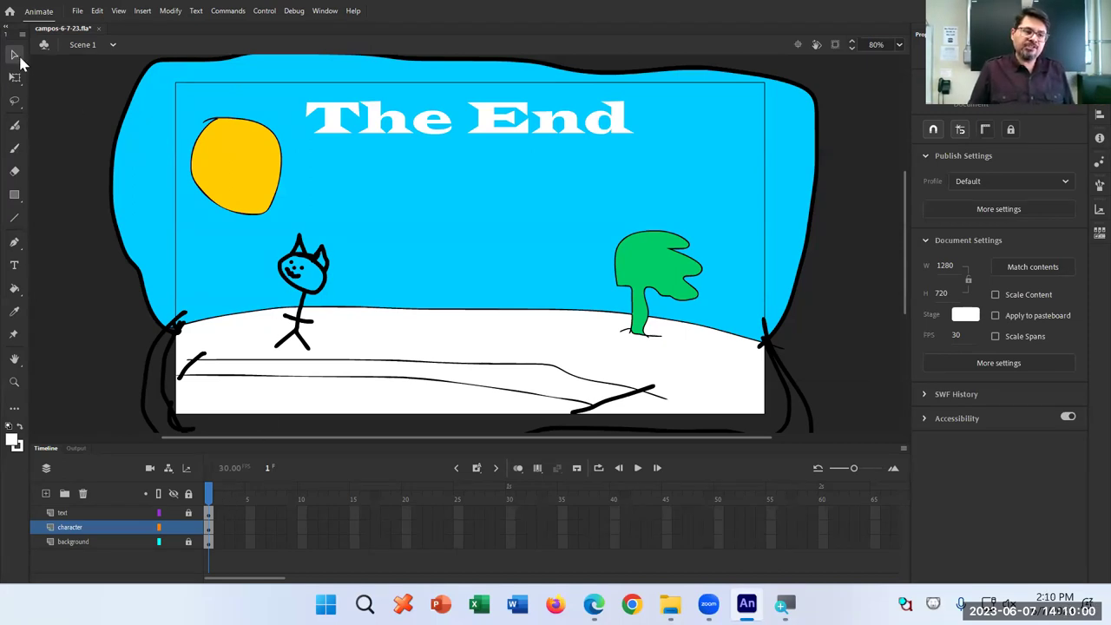
pyautogui.moveTo(247, 224); pyautogui.dragTo(360, 382)
pyautogui.click(324, 290)
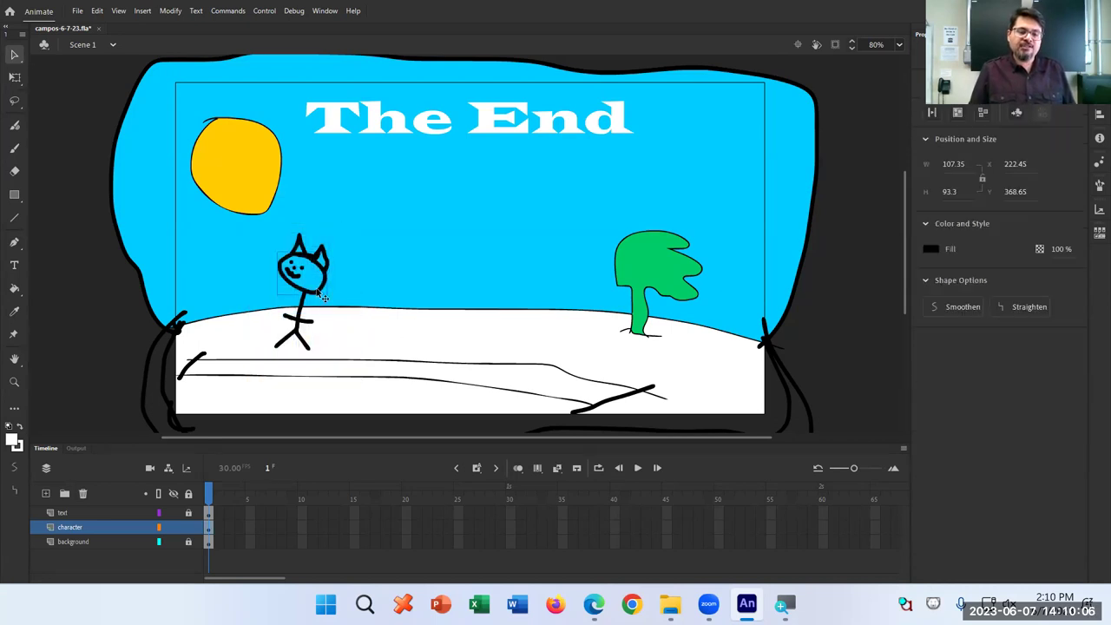
pyautogui.moveTo(322, 296); pyautogui.dragTo(469, 279)
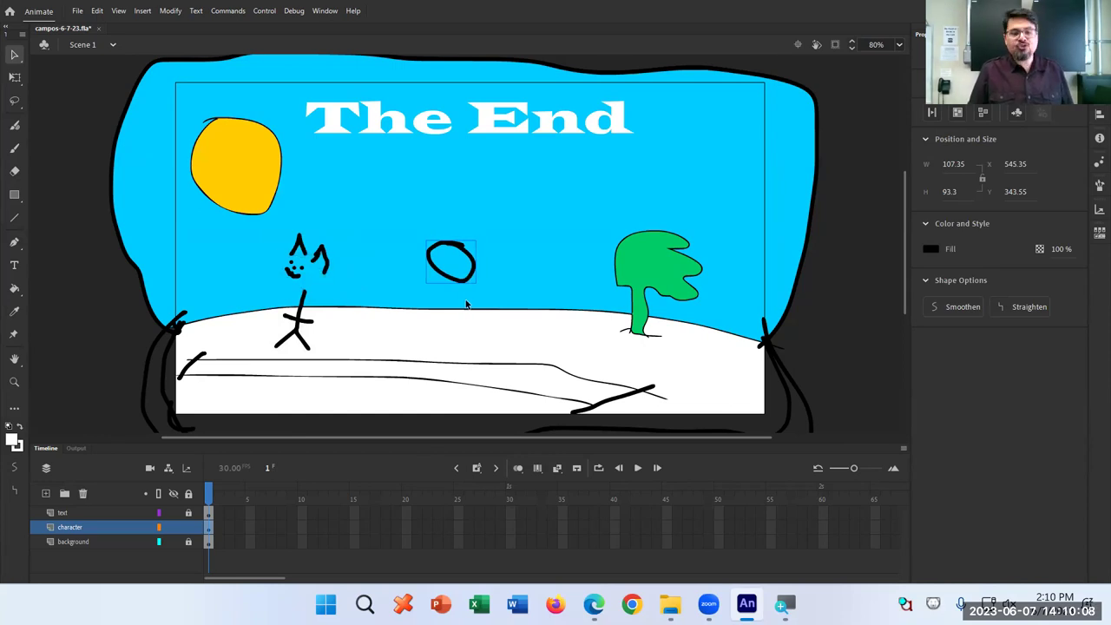
pyautogui.hotkey('ctrl', 'z')
# Marquee-select the area around the stick figure twice, clearing the selection each time
pyautogui.moveTo(236, 233); pyautogui.dragTo(369, 379)
pyautogui.click(385, 338)
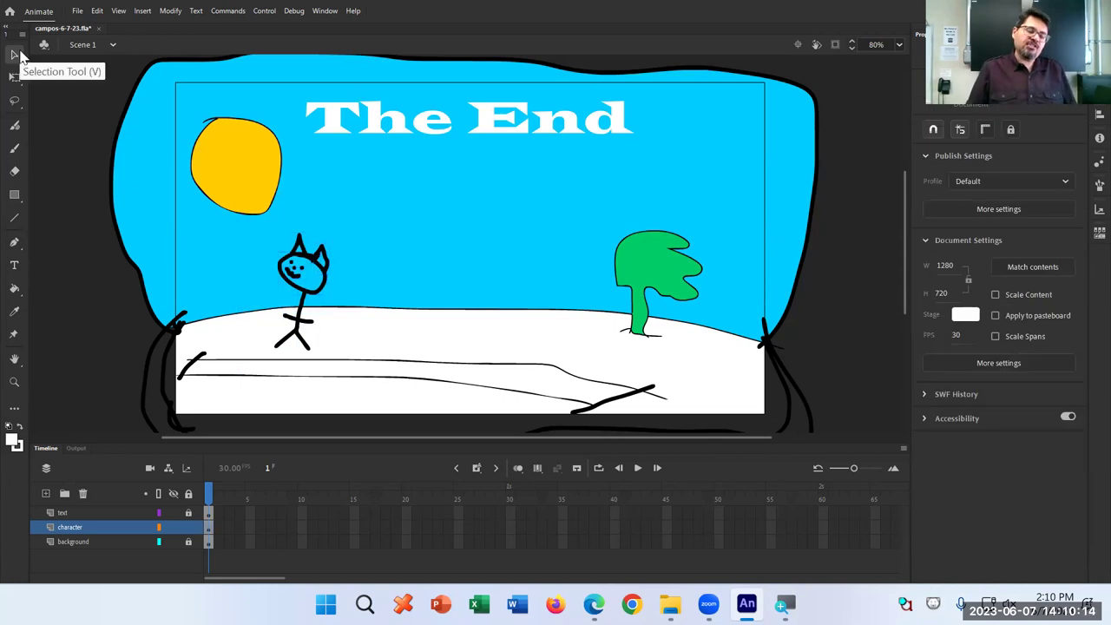
pyautogui.moveTo(259, 224); pyautogui.dragTo(401, 358)
pyautogui.click(422, 315)
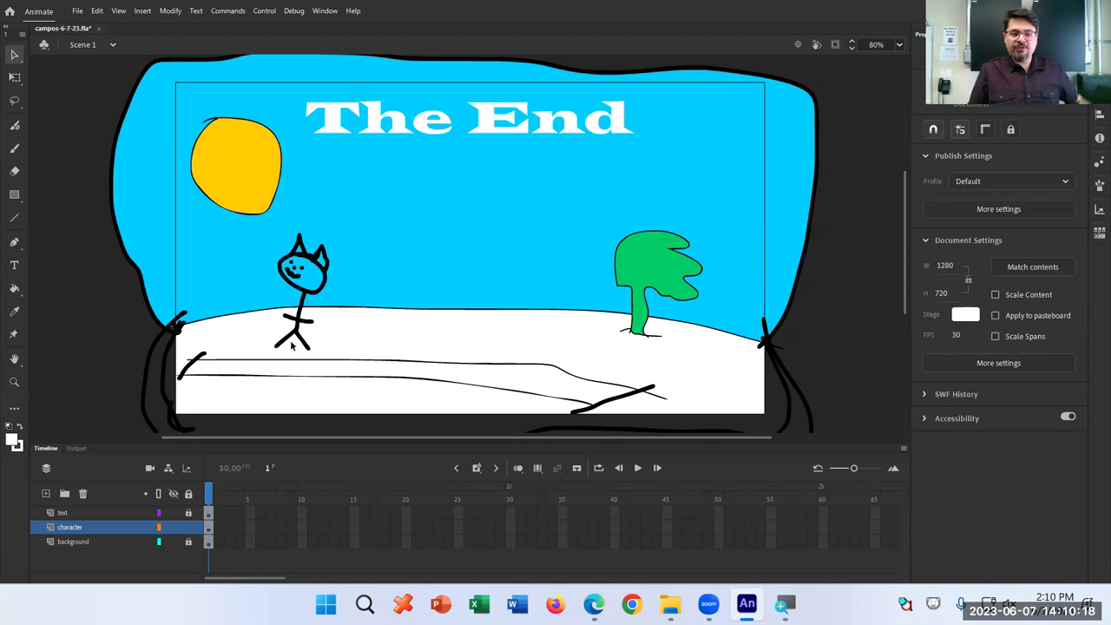
# Marquee-select the complete stick figure, try moving it to about X 487, Y 296, and undo the move
pyautogui.moveTo(235, 163)
pyautogui.mouseDown()
pyautogui.moveTo(355, 356)
pyautogui.moveTo(361, 386)
pyautogui.mouseUp()
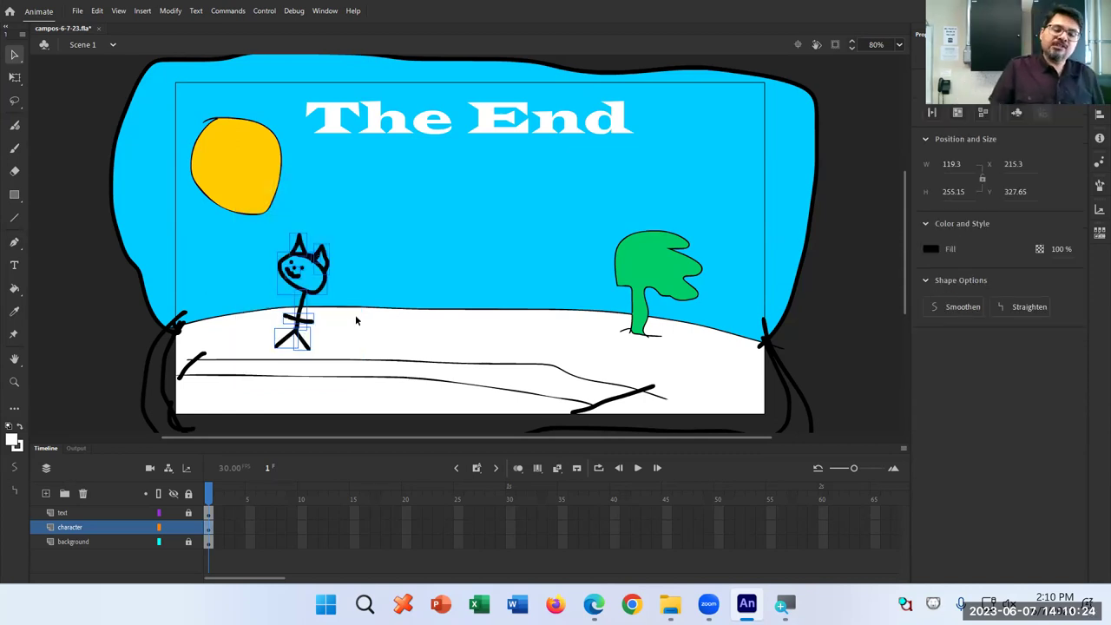
pyautogui.moveTo(331, 295); pyautogui.dragTo(458, 280)
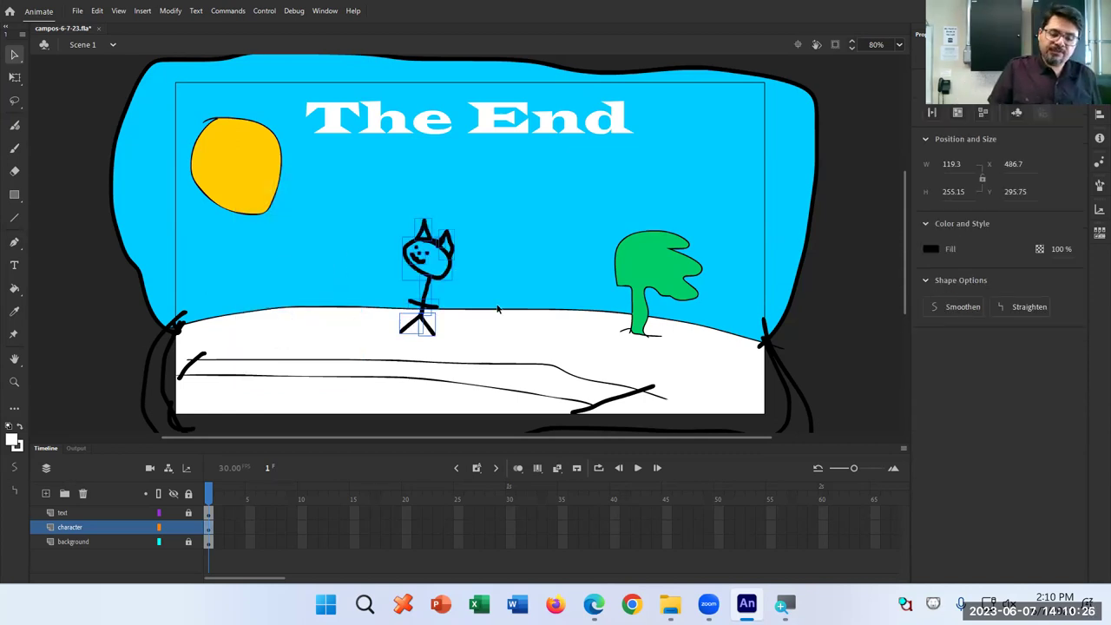
pyautogui.hotkey('ctrl', 'z')
# Marquee-select the figure without its face and left leg, try moving those parts to about X 587, Y 255, and undo the move
pyautogui.moveTo(387, 233); pyautogui.dragTo(307, 365)
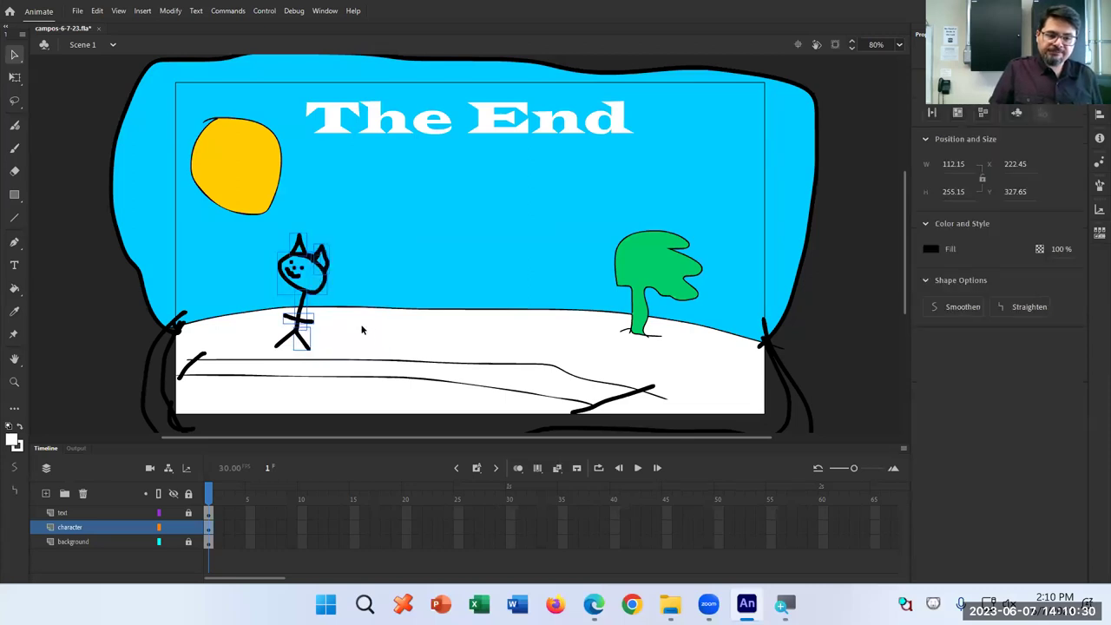
pyautogui.moveTo(330, 293); pyautogui.dragTo(495, 257)
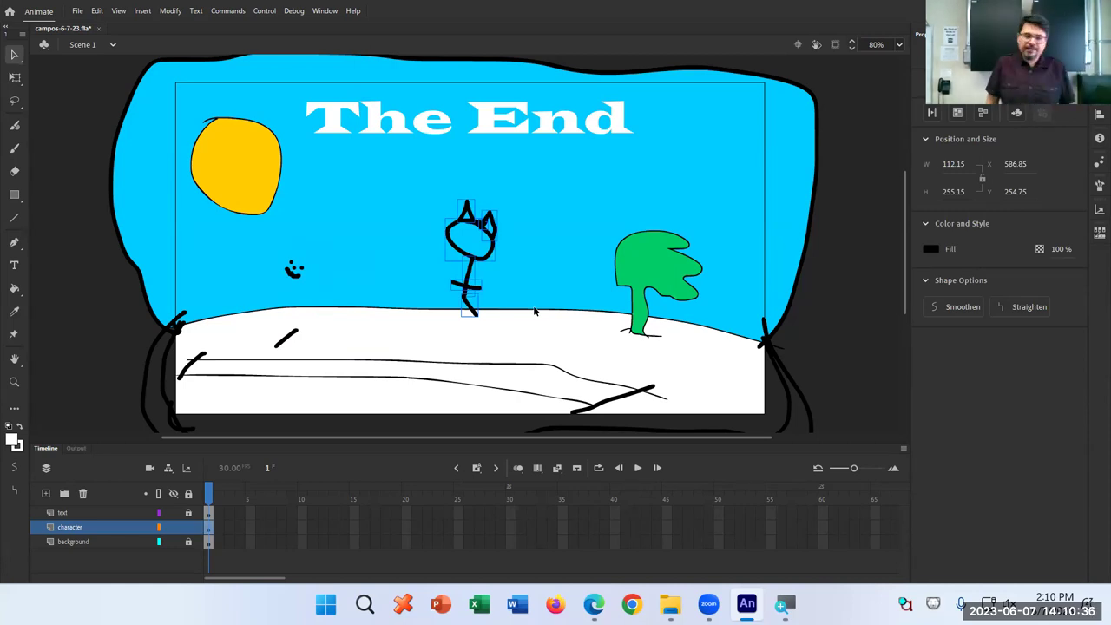
pyautogui.hotkey('ctrl', 'z')
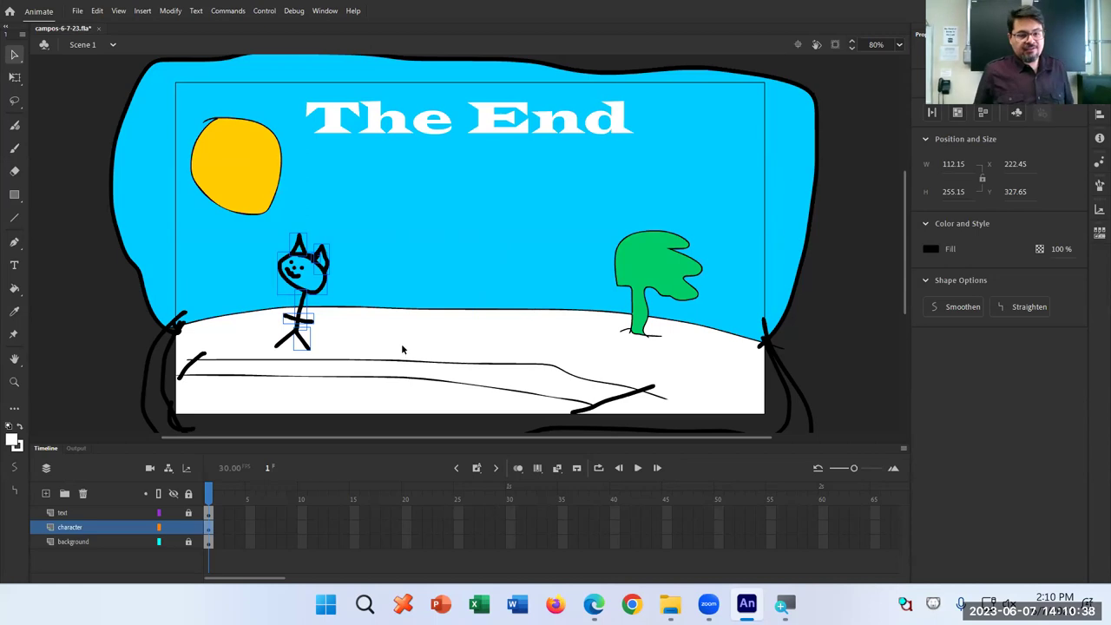
# Marquee-select every part of the stick figure, including face and both legs, and move it to about X 755, Y 373 beside the tree
pyautogui.click(264, 266)
pyautogui.moveTo(236, 205); pyautogui.dragTo(368, 386)
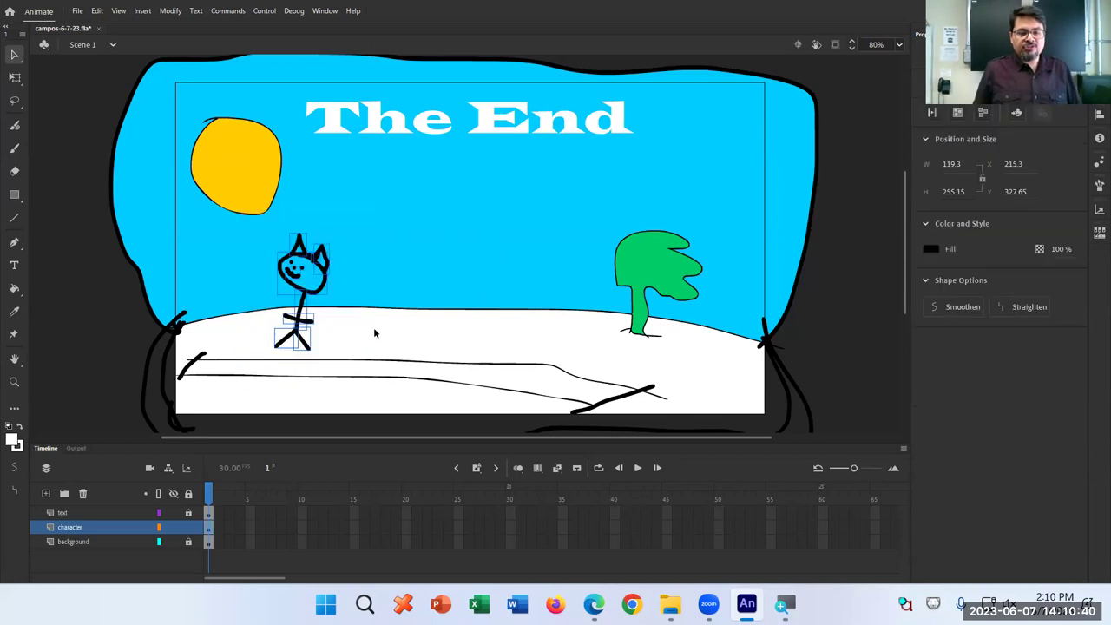
pyautogui.scroll(3, 337, 303)
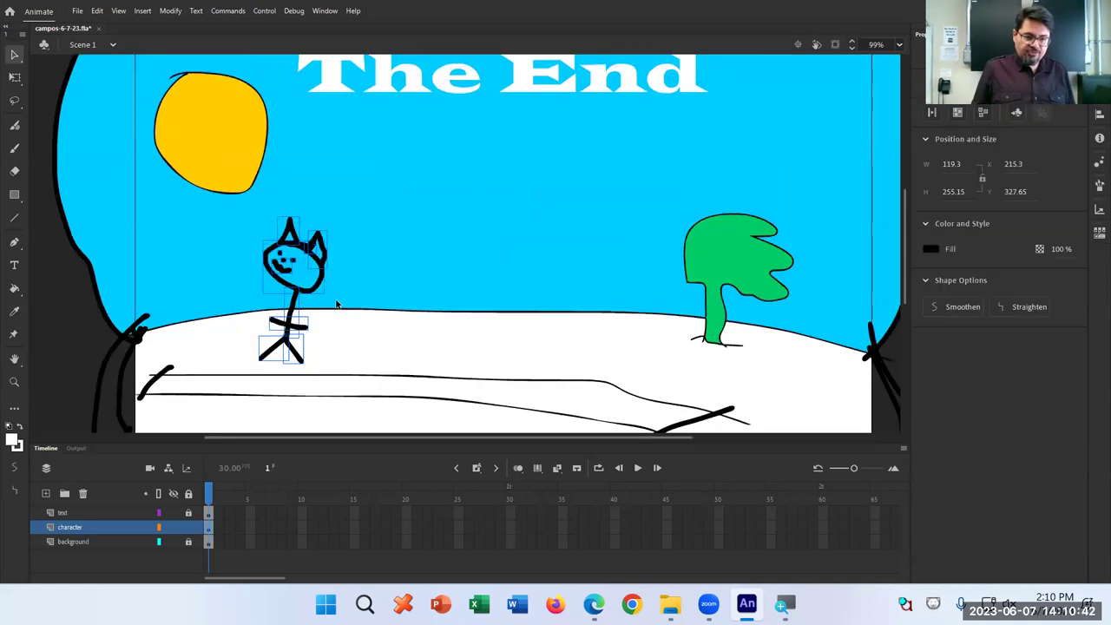
pyautogui.click(411, 348)
pyautogui.moveTo(163, 130)
pyautogui.mouseDown()
pyautogui.moveTo(311, 377)
pyautogui.moveTo(358, 432)
pyautogui.mouseUp()
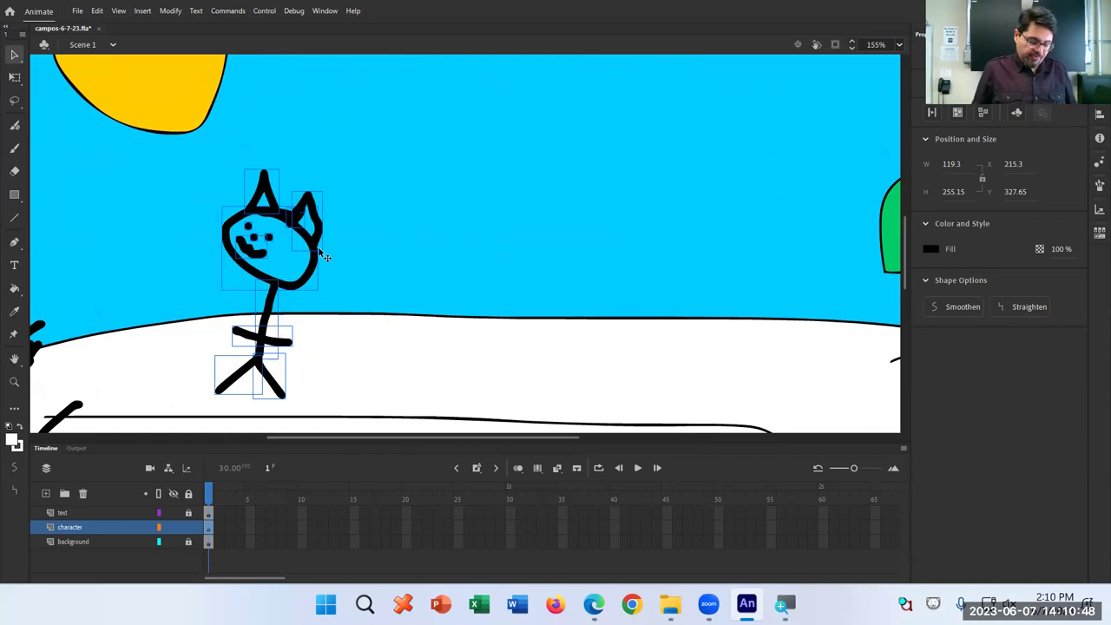
pyautogui.scroll(-3, 323, 256)
pyautogui.moveTo(321, 258); pyautogui.dragTo(566, 279)
# Reselect the complete stick figure with a marquee, move it to about X 712, Y 324, and clear the selection
pyautogui.click(571, 278)
pyautogui.moveTo(435, 230); pyautogui.dragTo(582, 377)
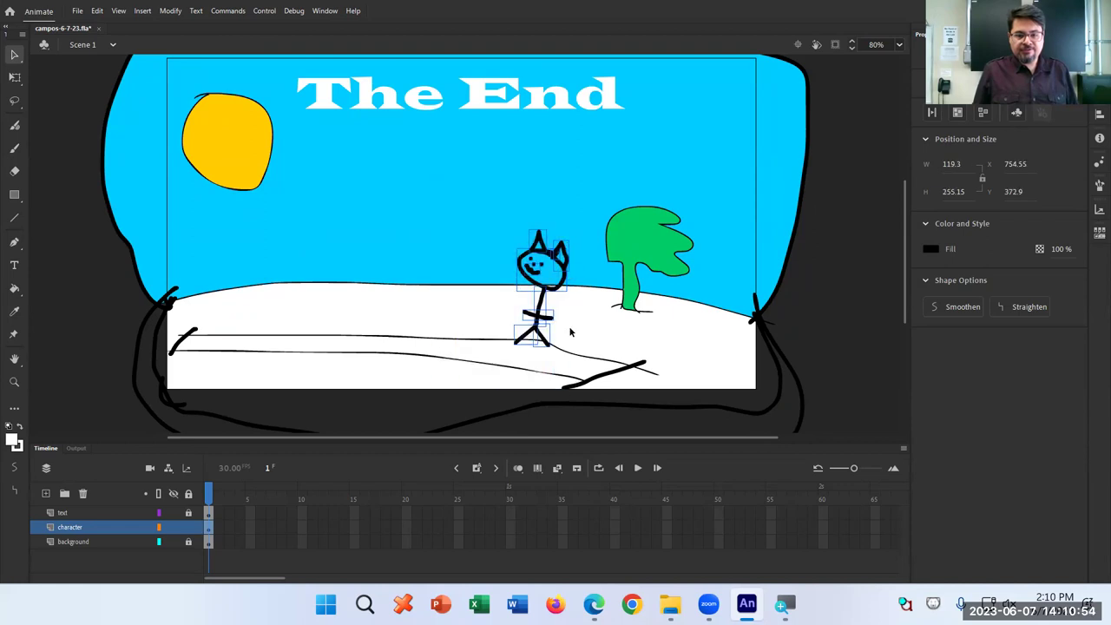
pyautogui.moveTo(573, 280); pyautogui.dragTo(536, 238)
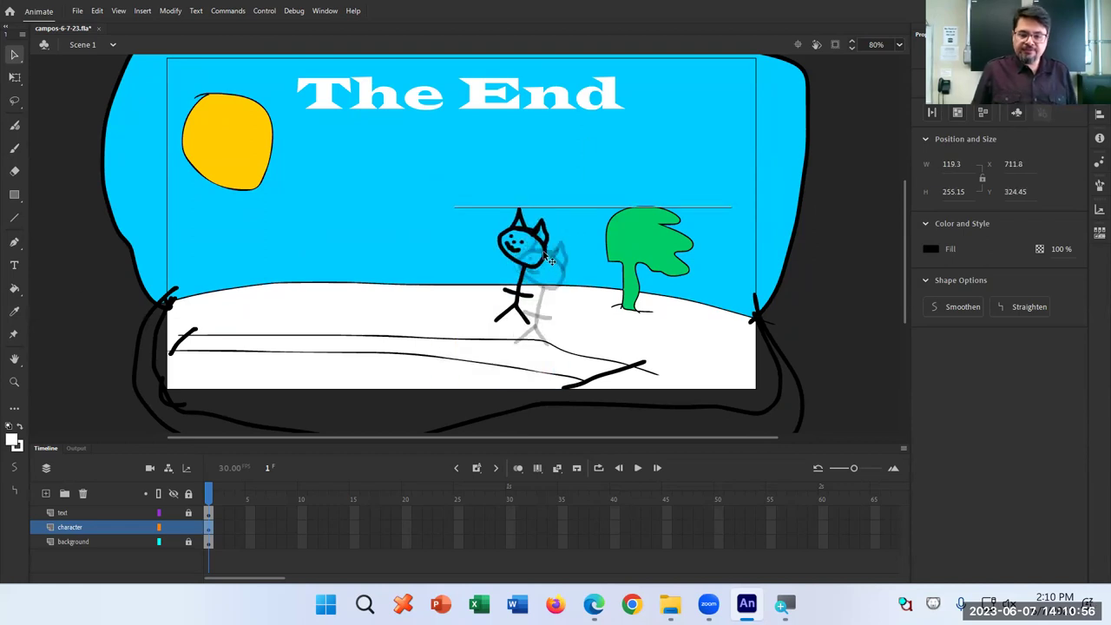
pyautogui.click(576, 313)
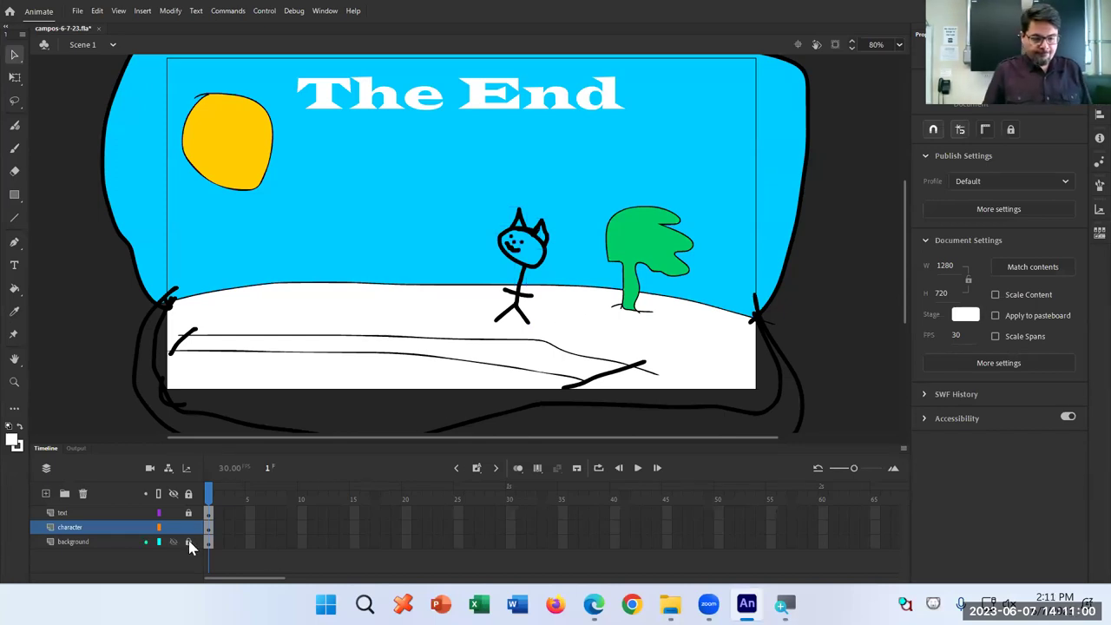
# Unlock the background layer and fill the ground around the white path with golden brown using the Paint Bucket
pyautogui.hotkey('ctrl', 'a')
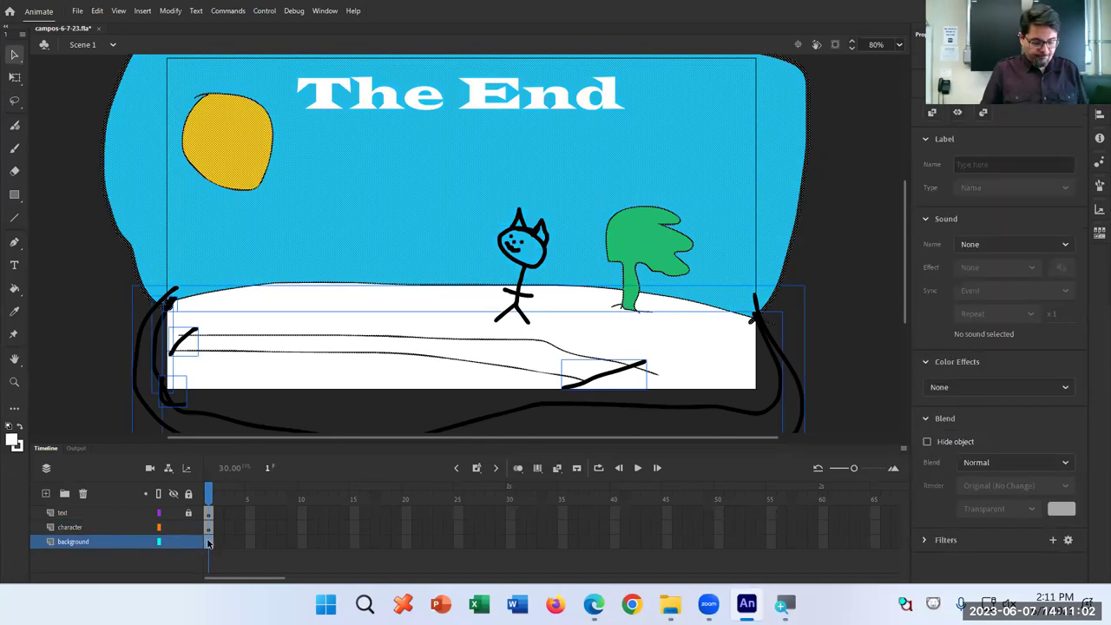
pyautogui.click(209, 543)
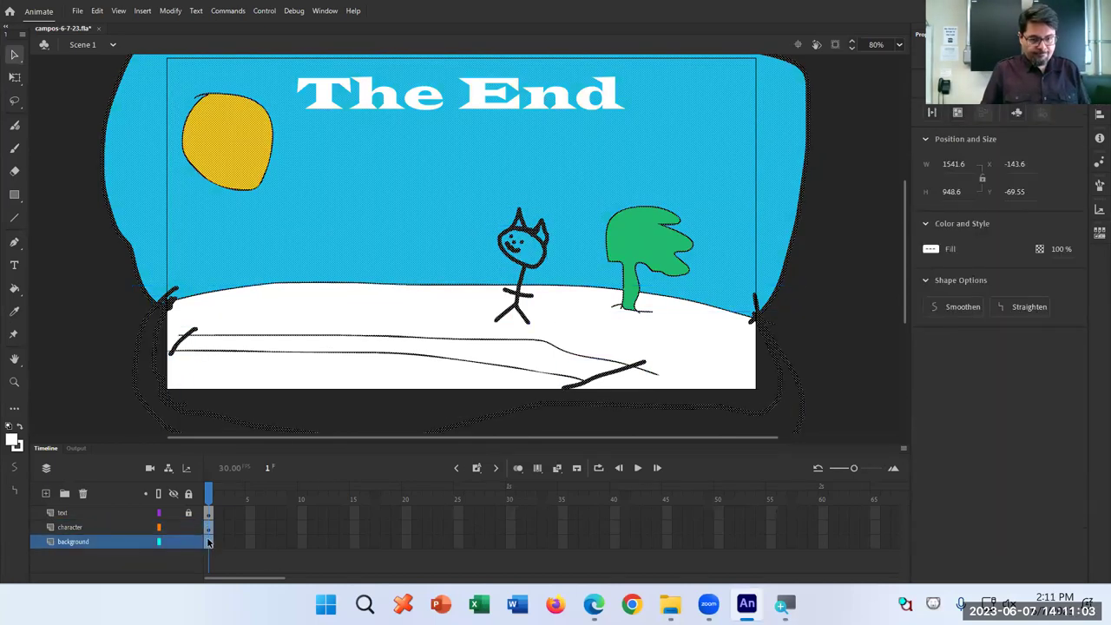
pyautogui.click(100, 395)
pyautogui.press('k')
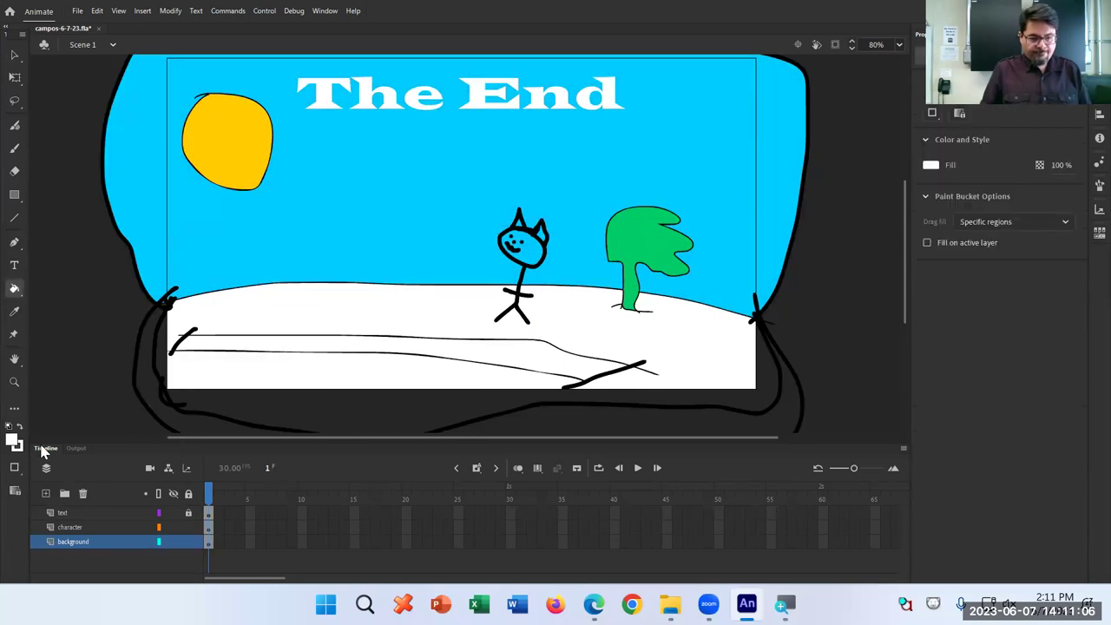
pyautogui.click(13, 440)
pyautogui.click(110, 393)
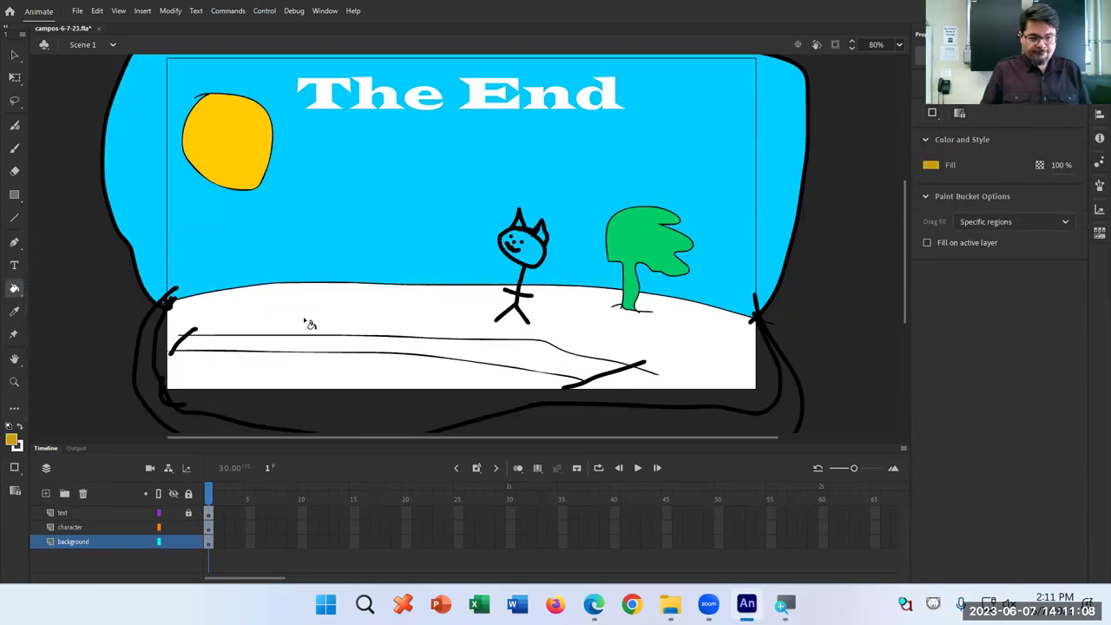
pyautogui.click(311, 324)
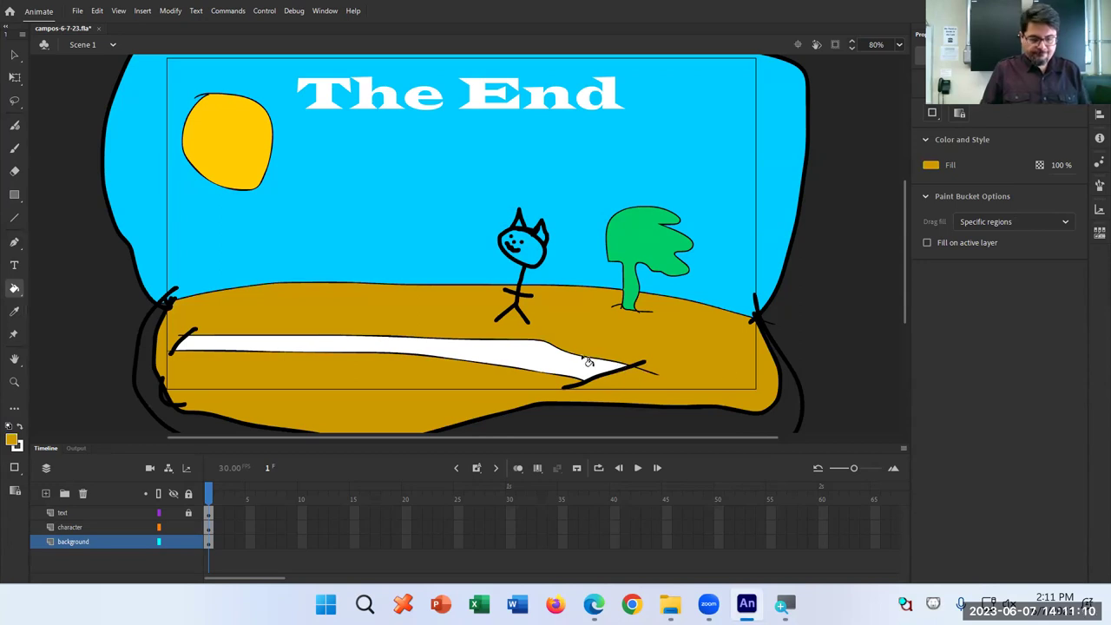
# Return to the Selection tool, lock the background and character layers, and save the document
pyautogui.press('v')
pyautogui.click(188, 541)
pyautogui.click(188, 527)
pyautogui.hotkey('ctrl', 's')
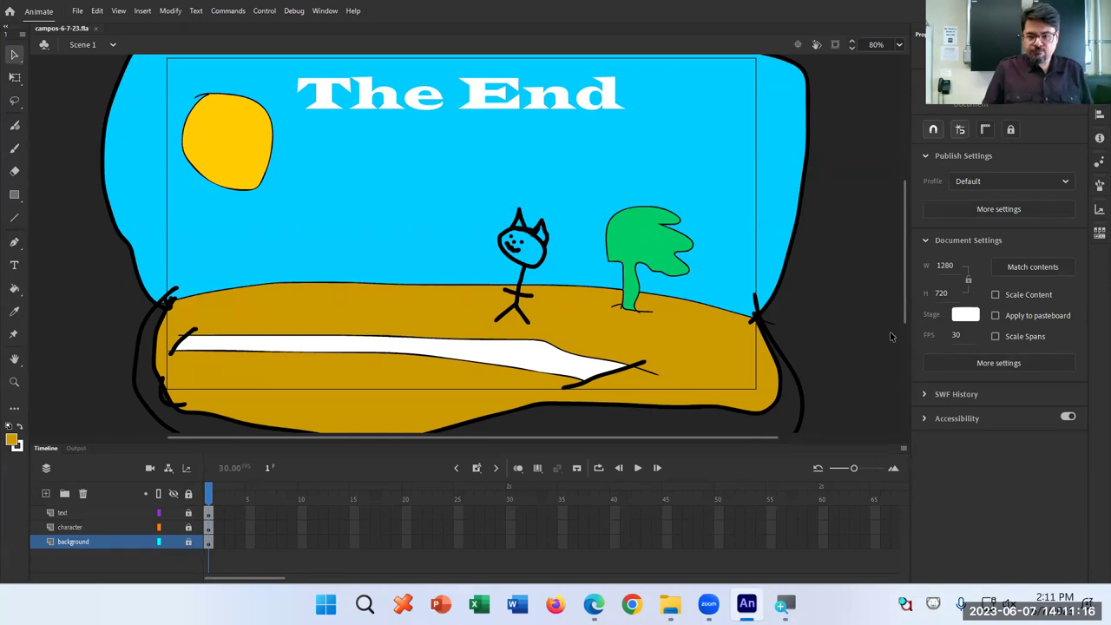
# Extend the background layer to frame 5 by inserting a regular frame there
pyautogui.scroll(1, 908, 321)
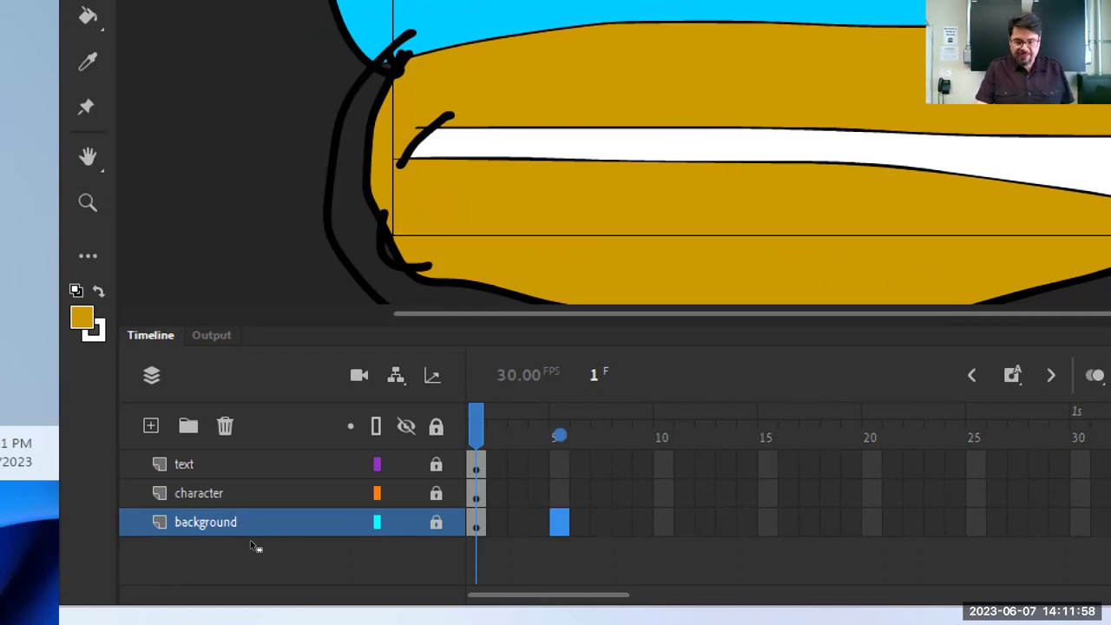
pyautogui.hotkey('shift', 'F10')
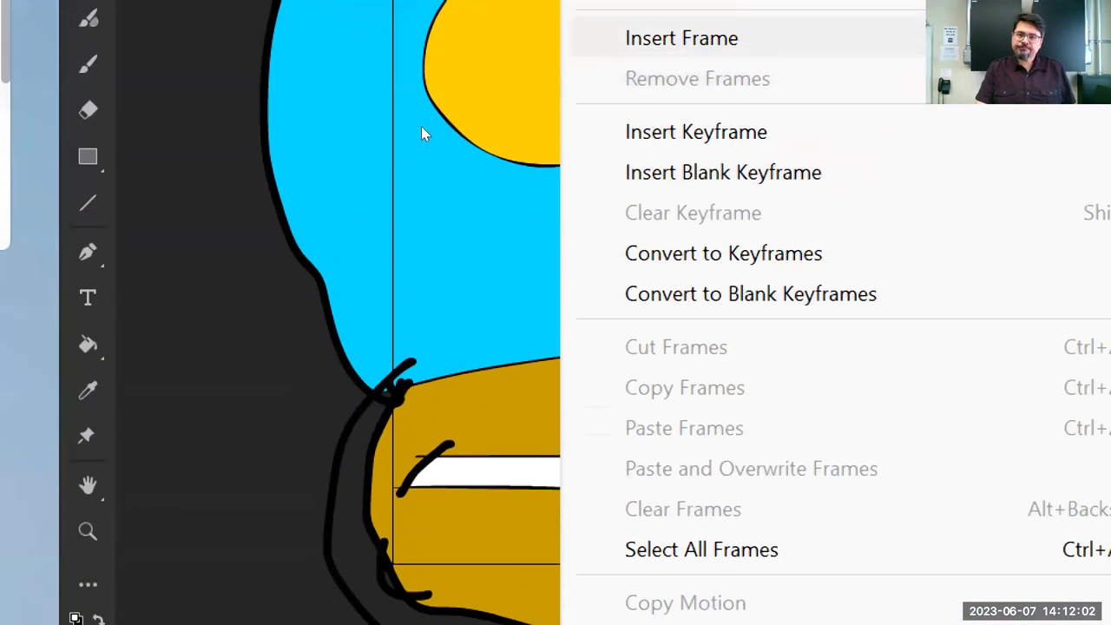
pyautogui.press('Down')
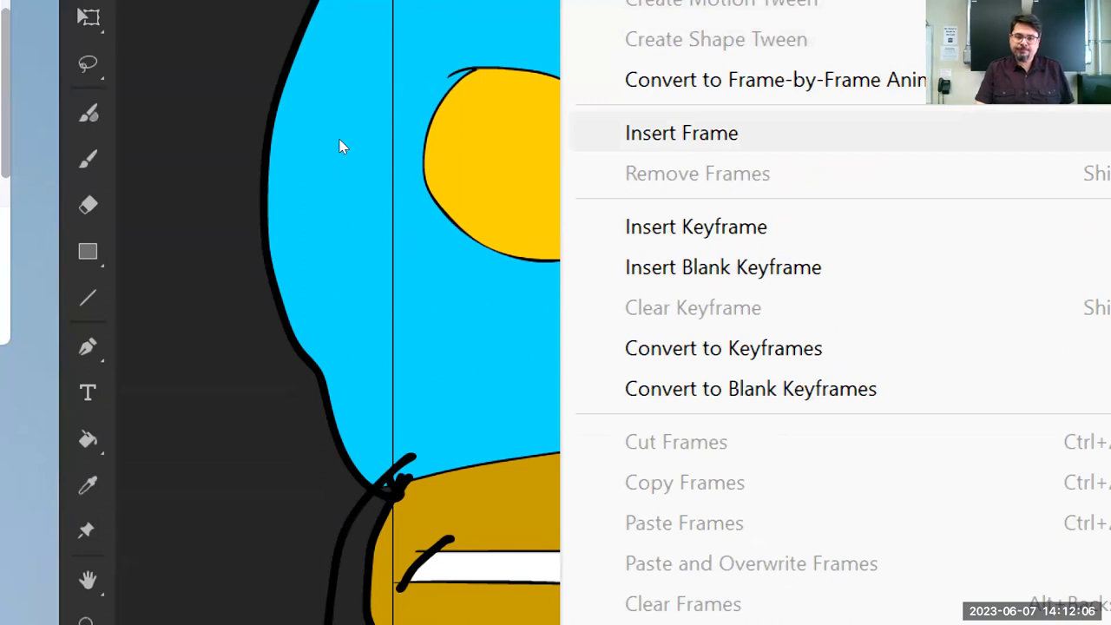
pyautogui.press('Down')
pyautogui.press('Down')
pyautogui.press('Up')
pyautogui.press('Up')
pyautogui.press('Down')
pyautogui.press('Down')
pyautogui.press('Down')
pyautogui.press('Down')
pyautogui.press('Down')
pyautogui.press('Down')
pyautogui.press('Up')
pyautogui.press('Up')
pyautogui.press('Up')
pyautogui.press('Up')
pyautogui.press('Up')
pyautogui.press('Return')
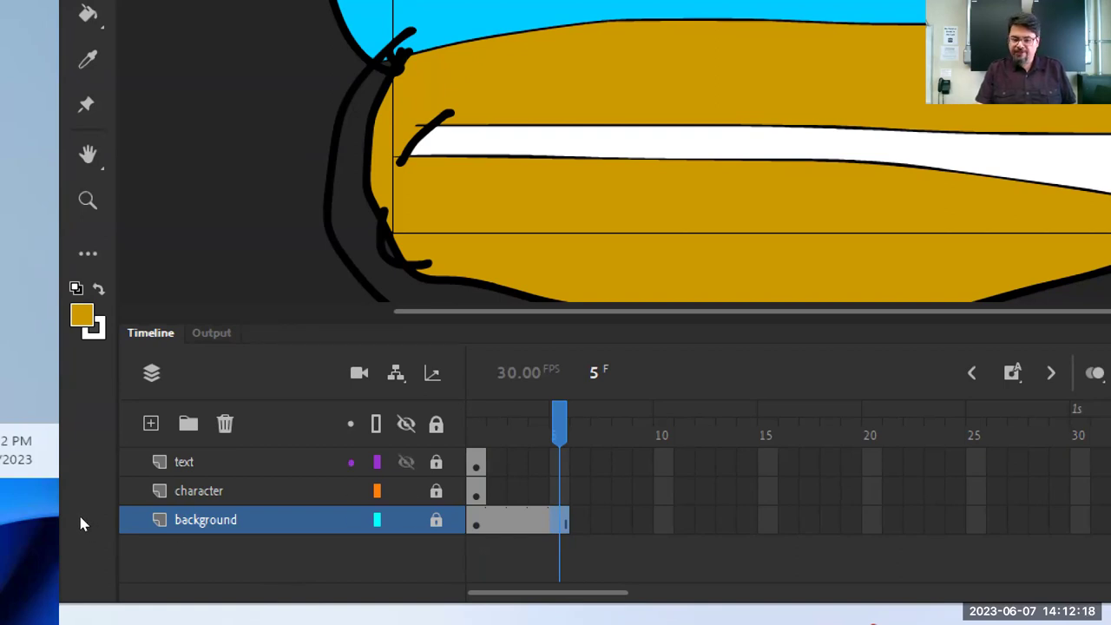
# Extend the text layer to frame 5 by inserting a regular frame there
pyautogui.press('Up')
pyautogui.press('Up')
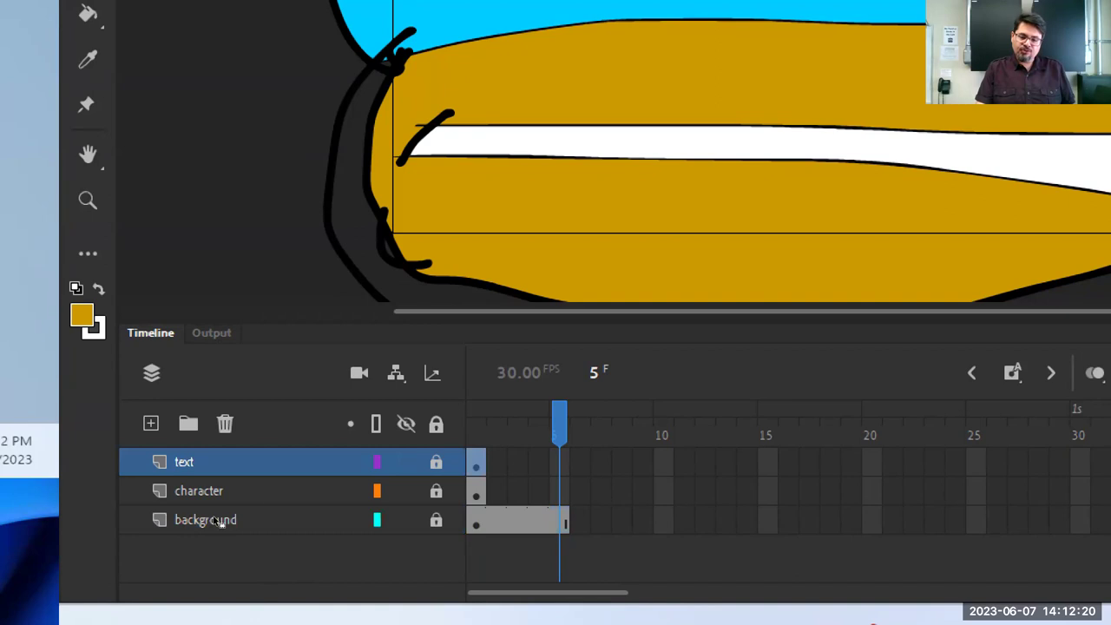
pyautogui.press('F6')
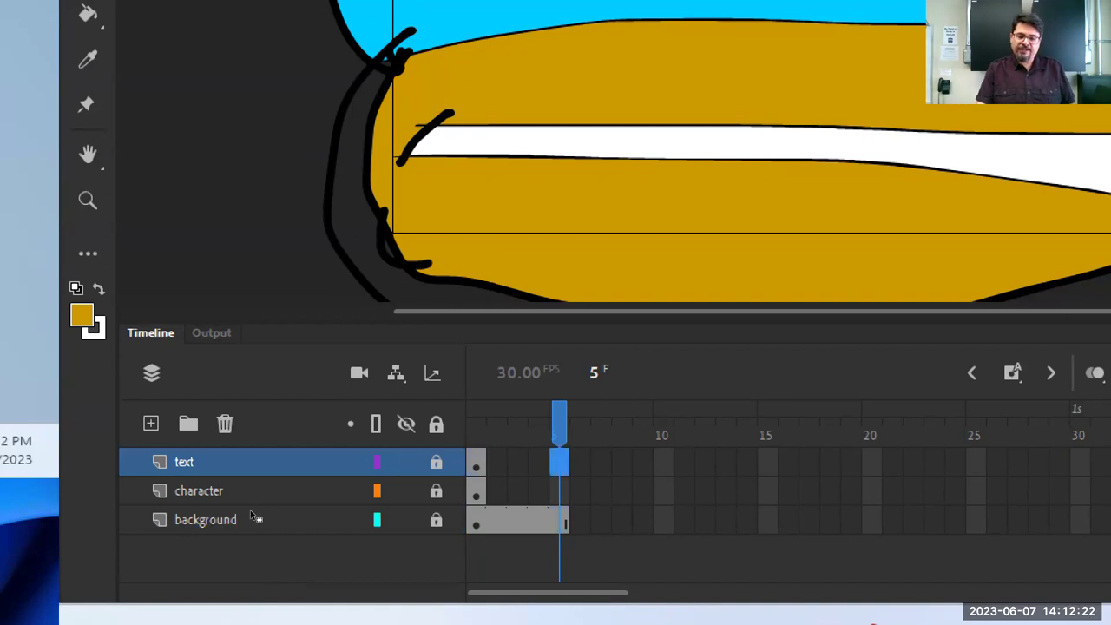
pyautogui.hotkey('shift', 'F10')
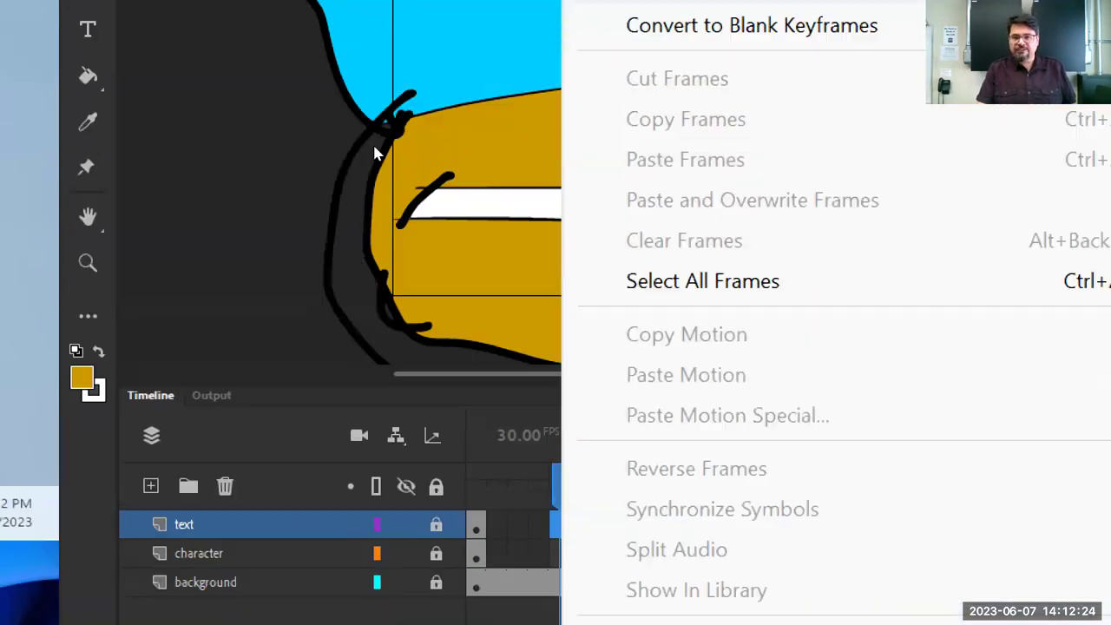
pyautogui.press('Up')
pyautogui.press('Up')
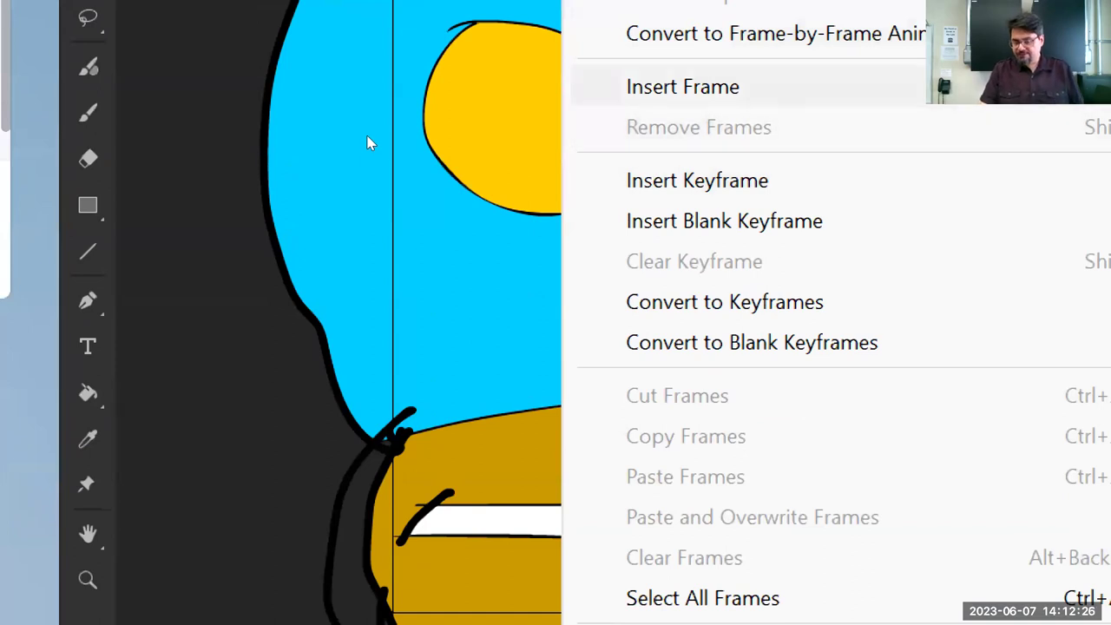
pyautogui.press('Return')
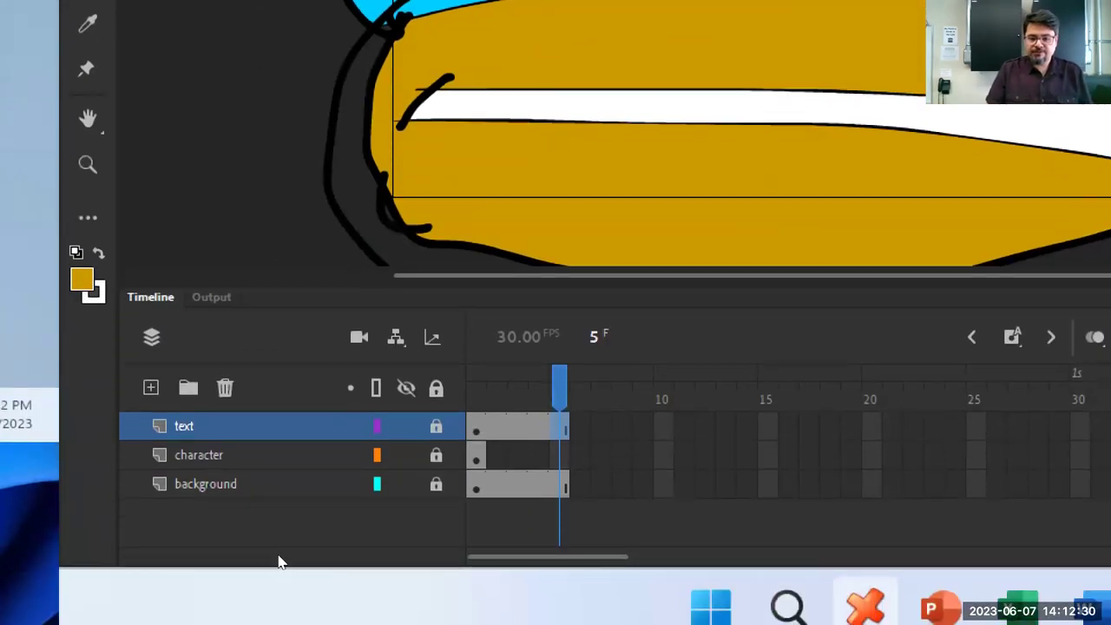
# Step through frames 1 to 5 on the background layer, return to frame 1, and step through the text layer to frame 5
pyautogui.click(209, 545)
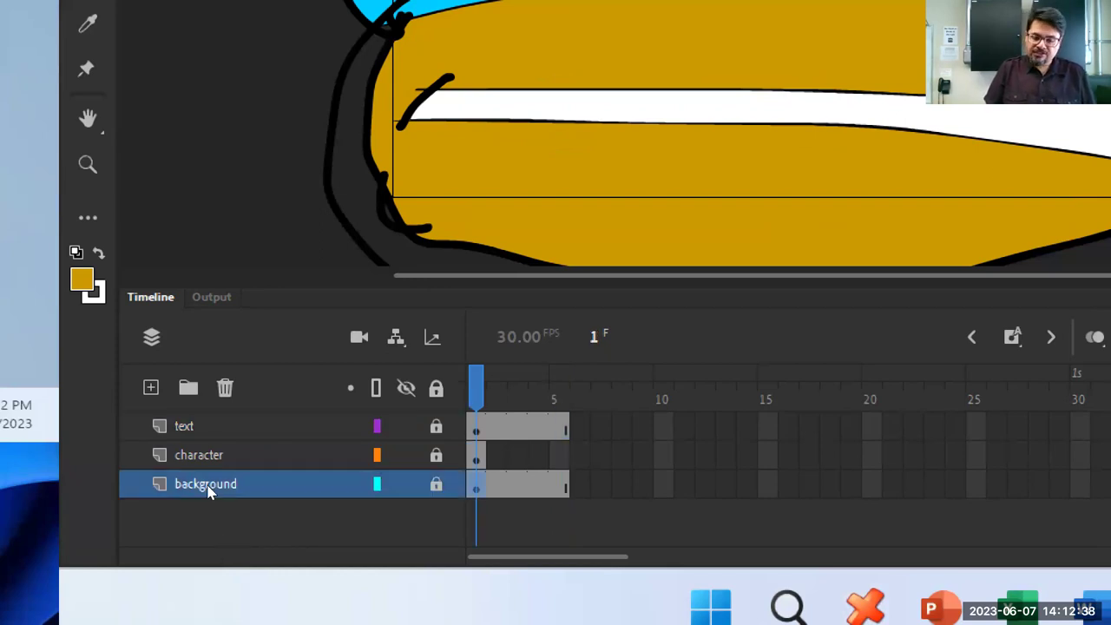
pyautogui.press('.')
pyautogui.press('.')
pyautogui.press('.')
pyautogui.press('.')
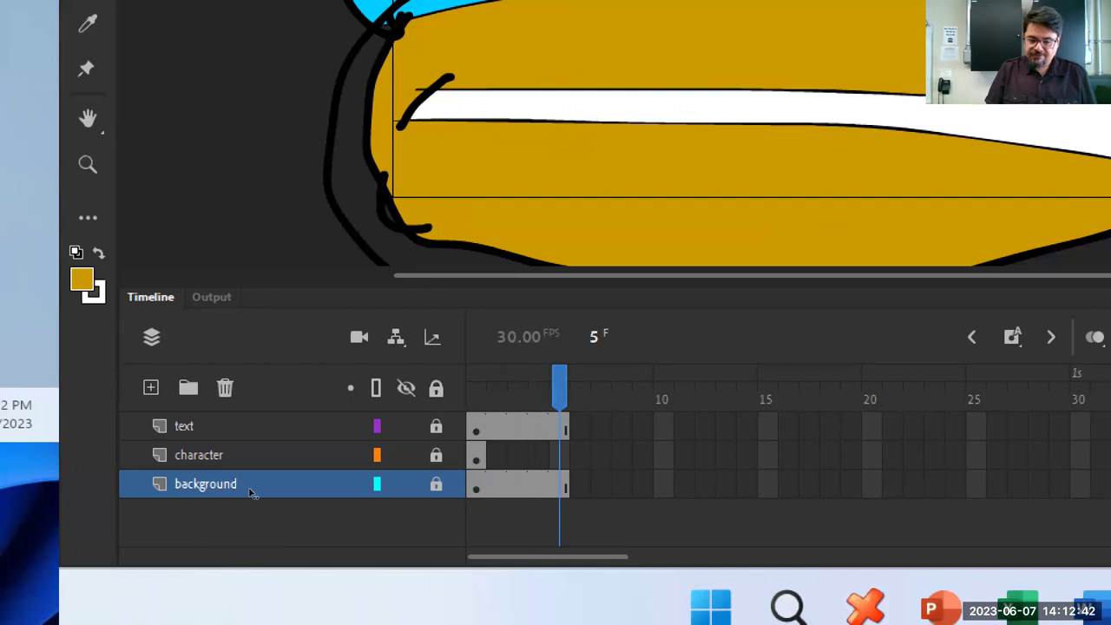
pyautogui.press(',')
pyautogui.press(',')
pyautogui.press(',')
pyautogui.press(',')
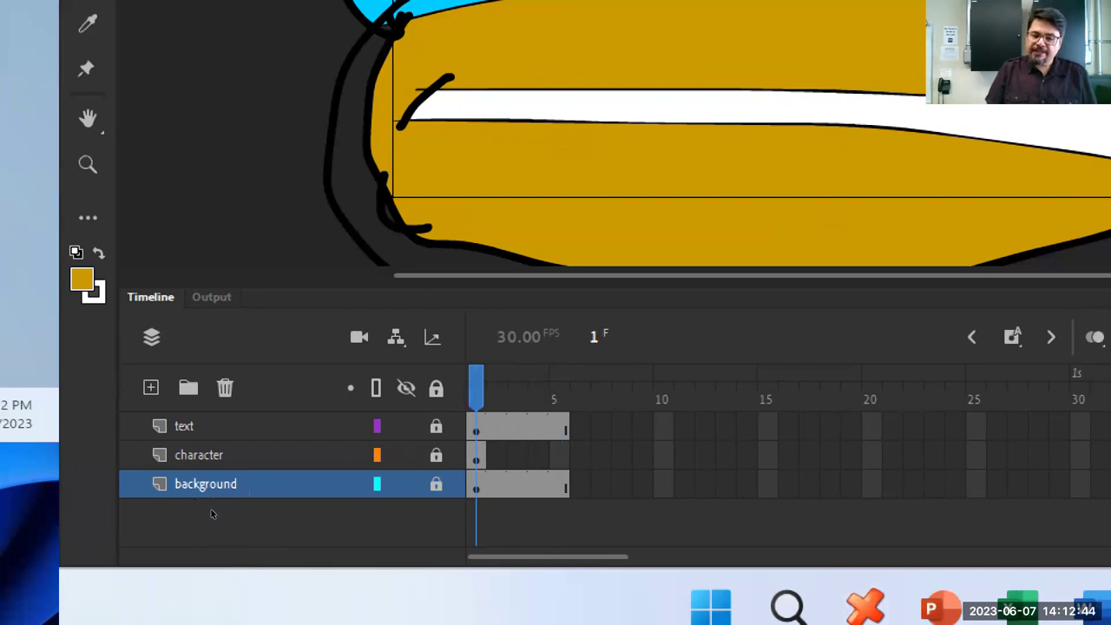
pyautogui.press('Up')
pyautogui.press('Up')
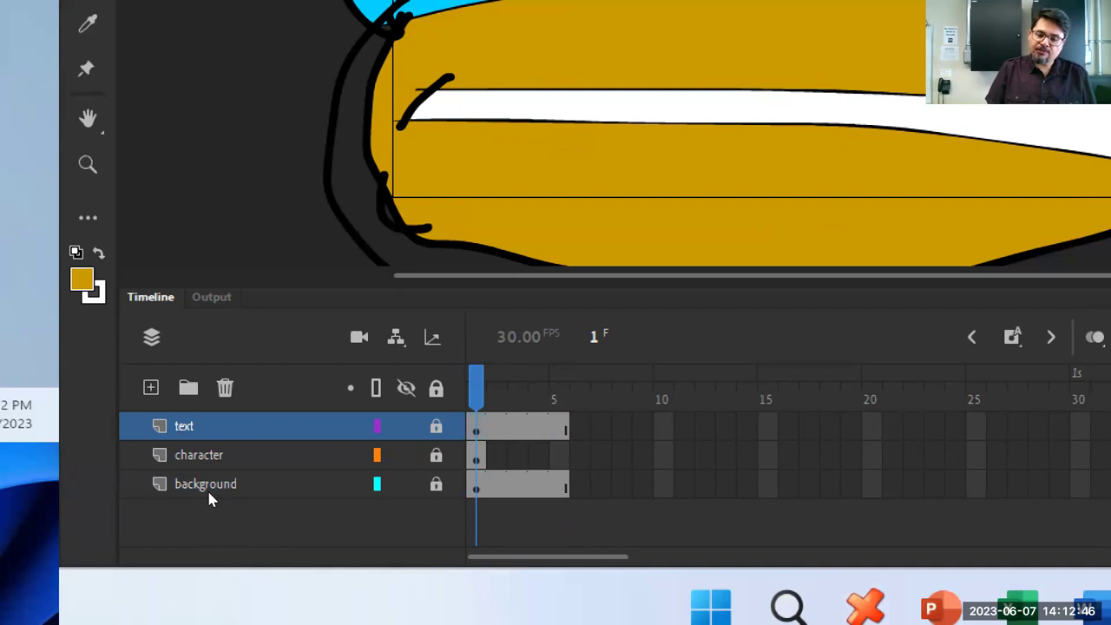
pyautogui.press('.')
pyautogui.press('.')
pyautogui.press('.')
pyautogui.press('.')
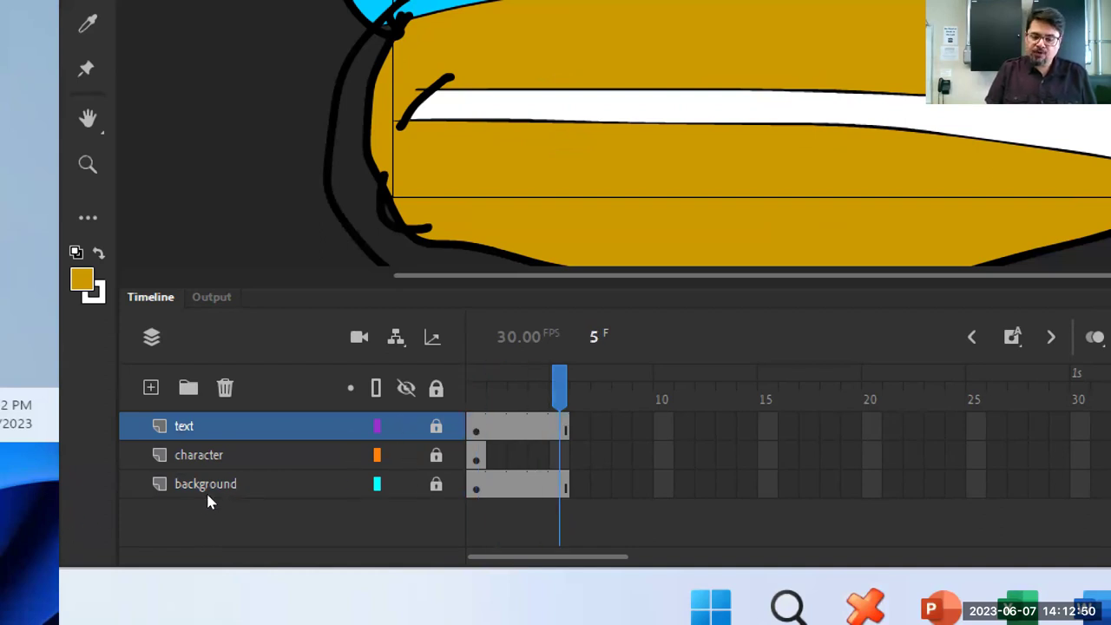
# Step through the text layer's frames back to frame 1, run a test of the movie, and close the preview
pyautogui.hotkey('shift', ',')
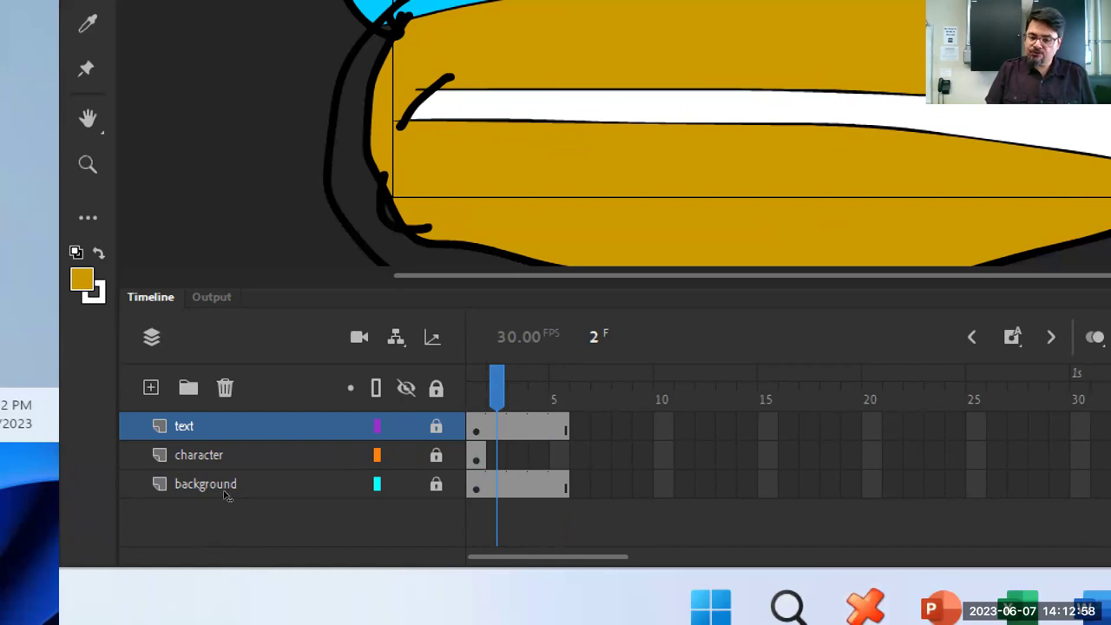
pyautogui.press('.')
pyautogui.press('.')
pyautogui.press('.')
pyautogui.press(',')
pyautogui.press(',')
pyautogui.press(',')
pyautogui.press(',')
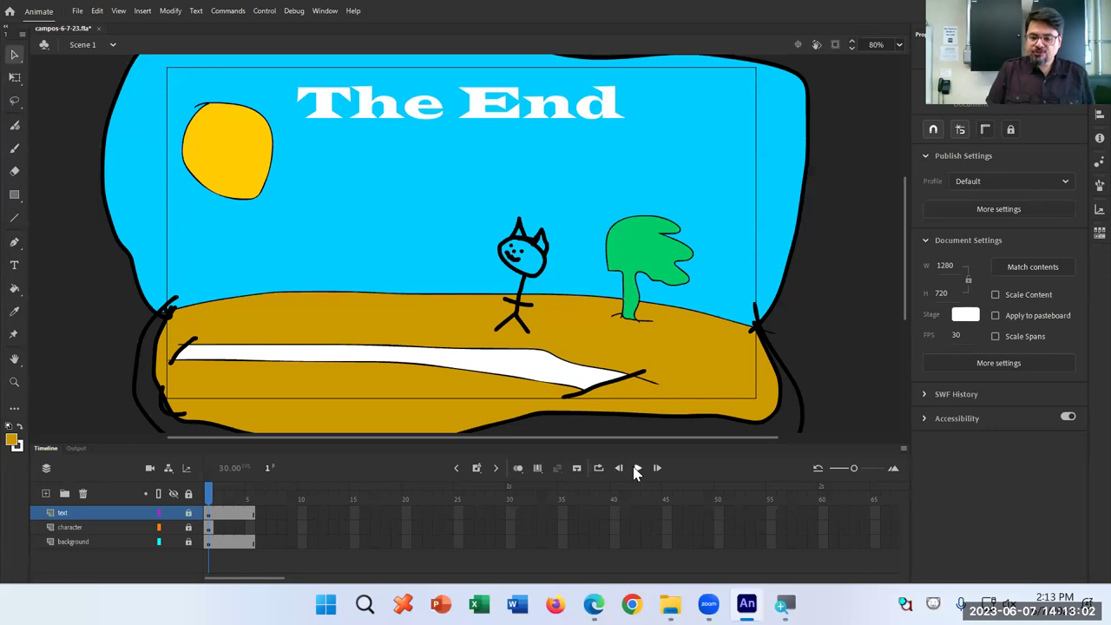
pyautogui.hotkey('ctrl', 'Return')
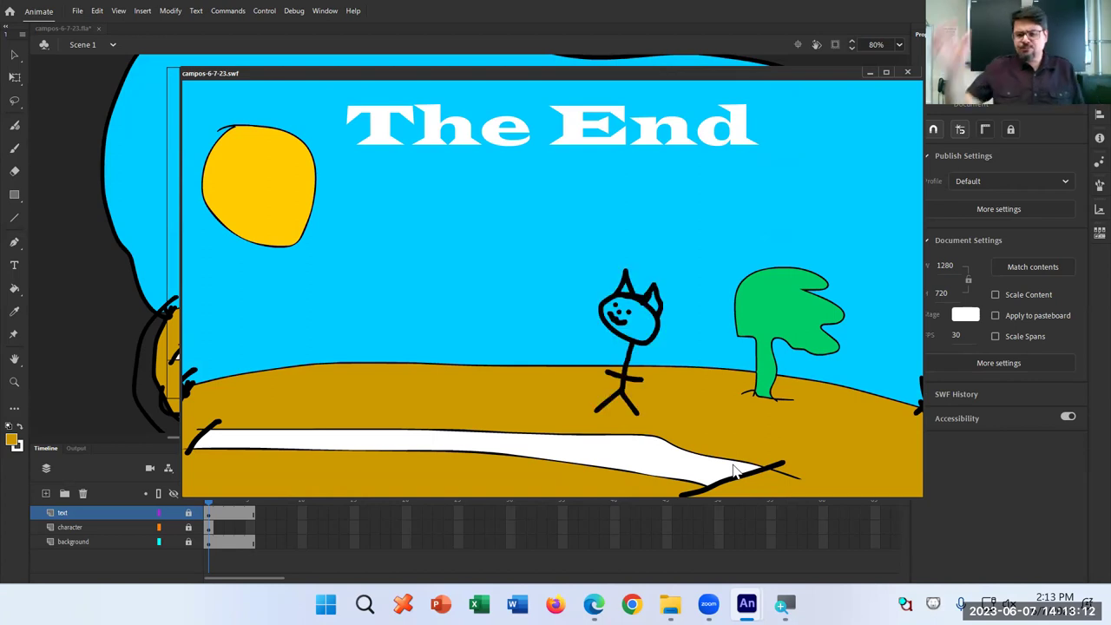
pyautogui.click(907, 74)
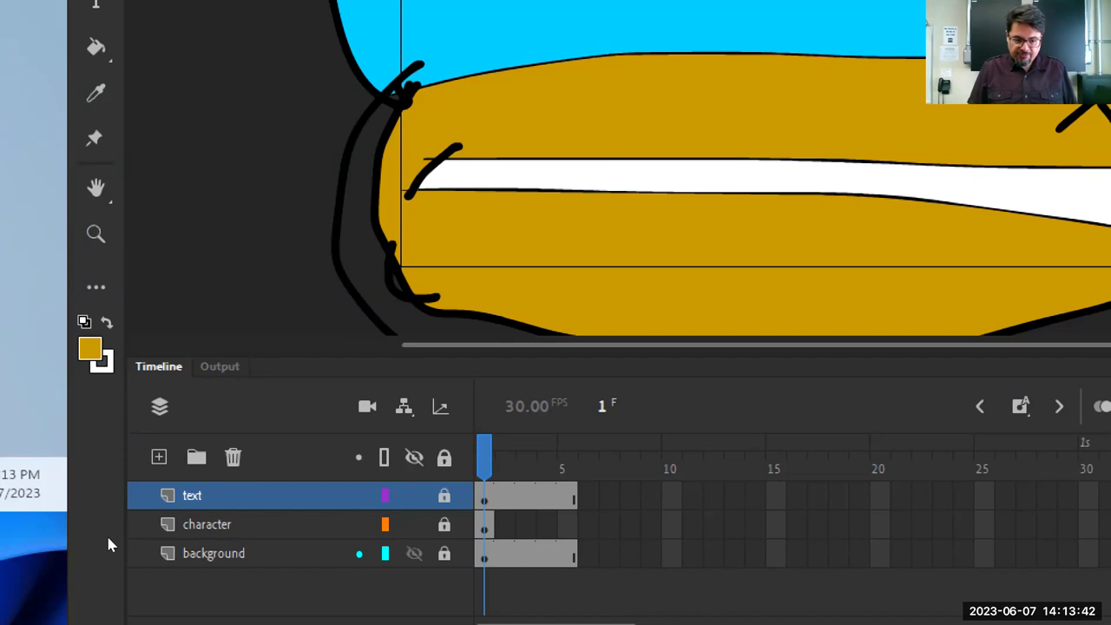
# Insert a keyframe at frame 2 of the character layer and compare frames 1 and 2, ending on frame 2
pyautogui.press('.')
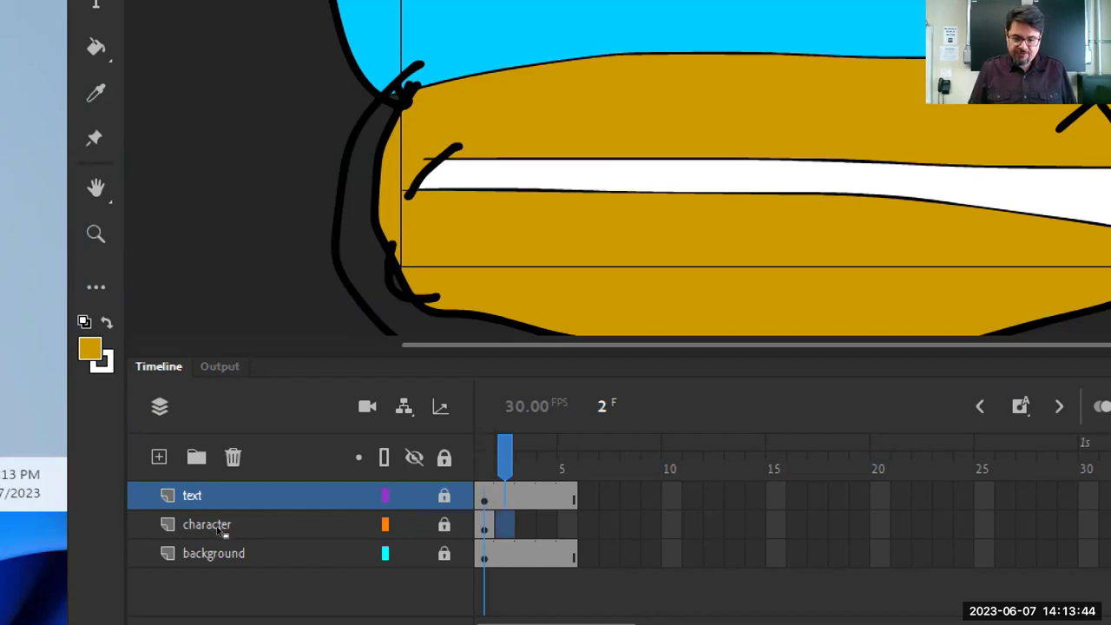
pyautogui.click(215, 530)
pyautogui.rightClick(217, 528)
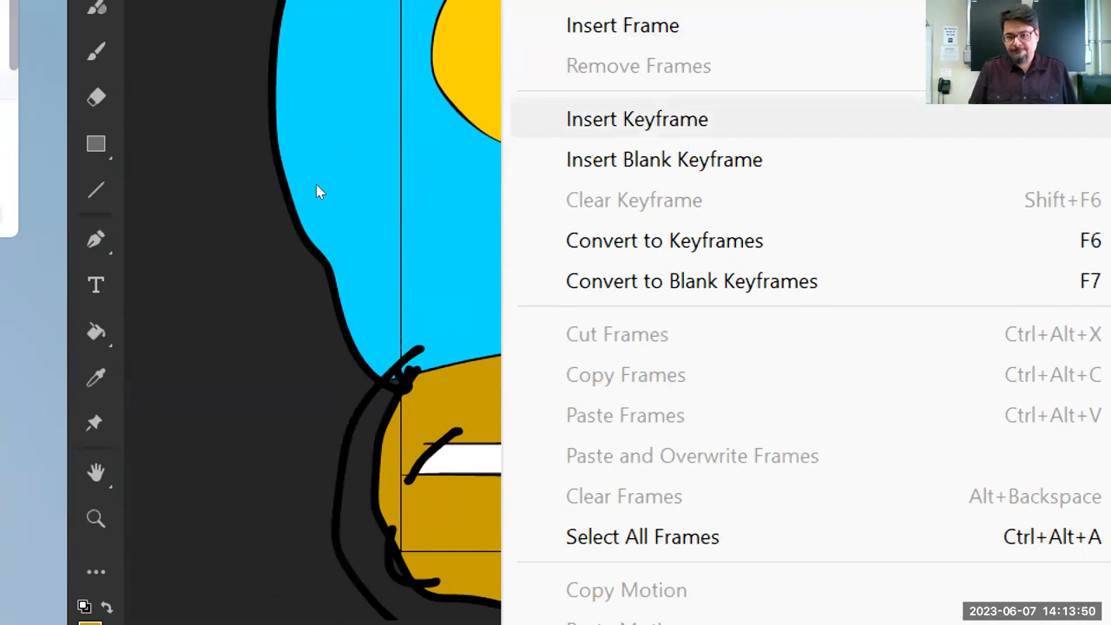
pyautogui.press('Return')
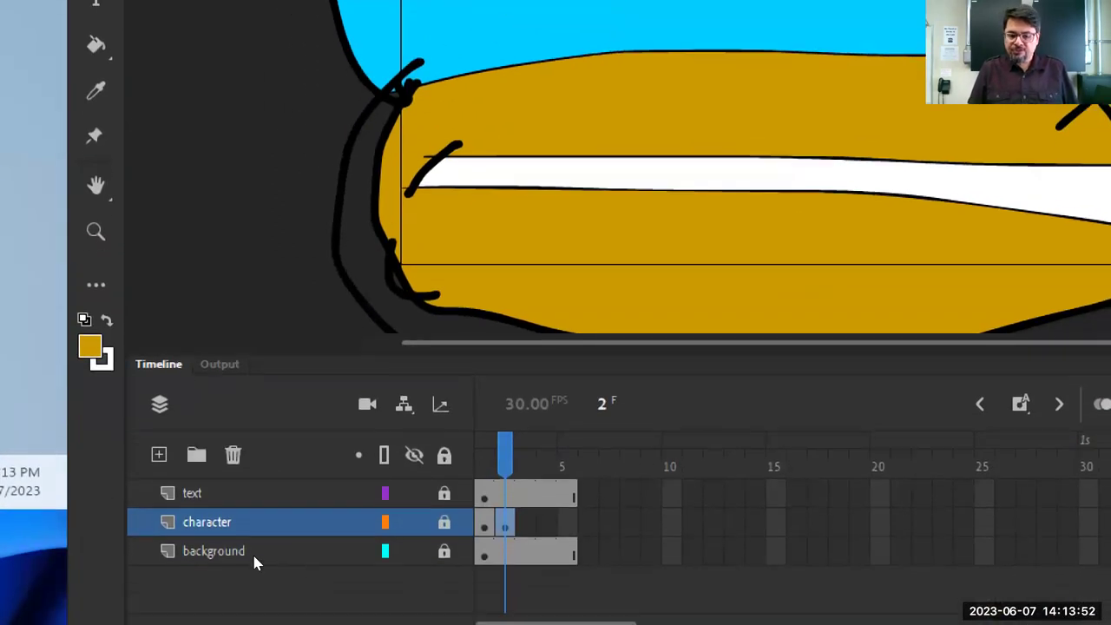
pyautogui.press(',')
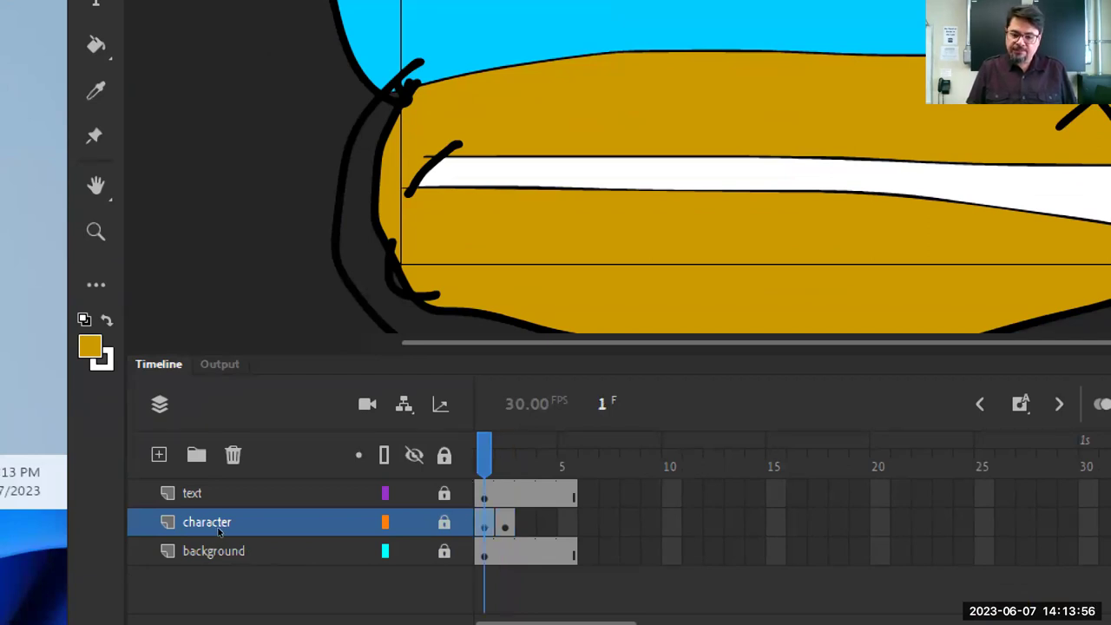
pyautogui.press('.')
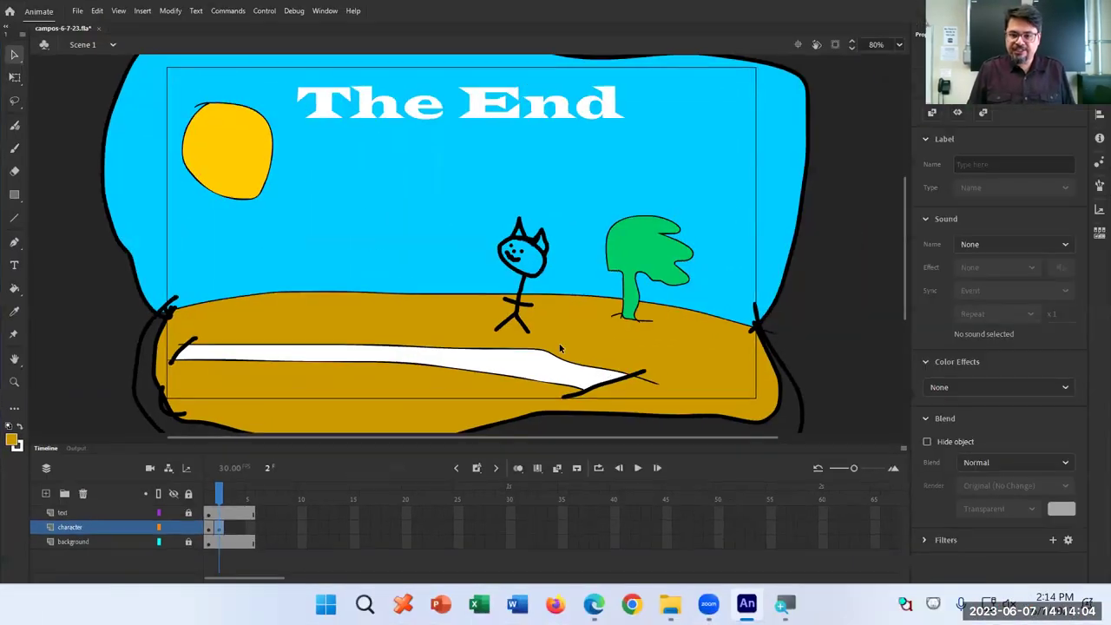
# Move the stick figure to the left on frame 2 of the character layer and compare frames 1 and 2
pyautogui.moveTo(474, 206); pyautogui.dragTo(566, 366)
pyautogui.moveTo(525, 309); pyautogui.dragTo(489, 319)
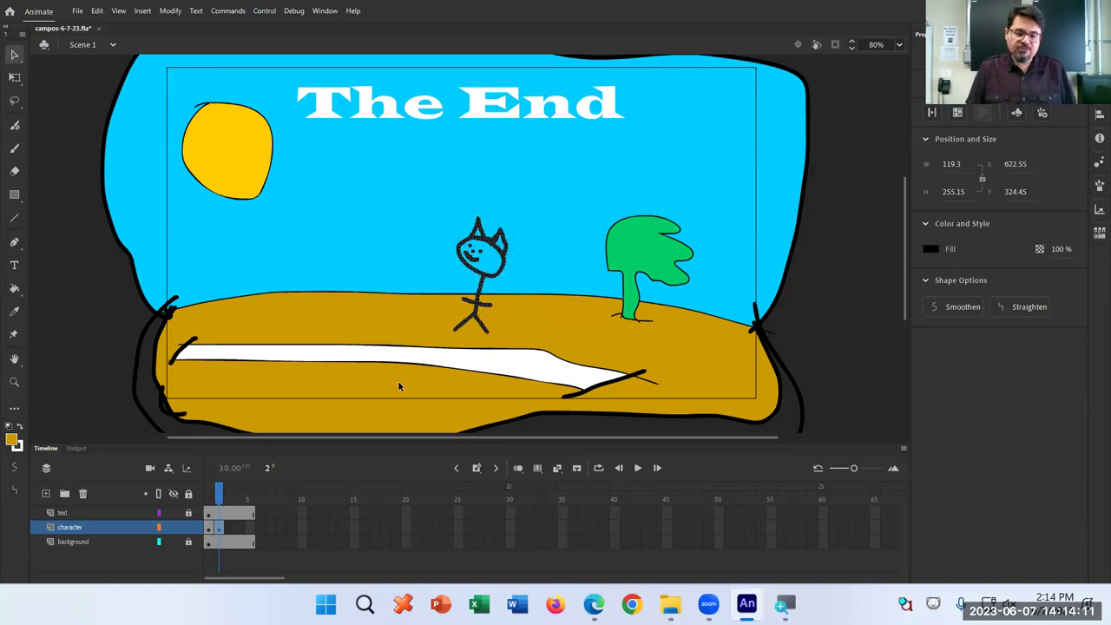
pyautogui.click(209, 496)
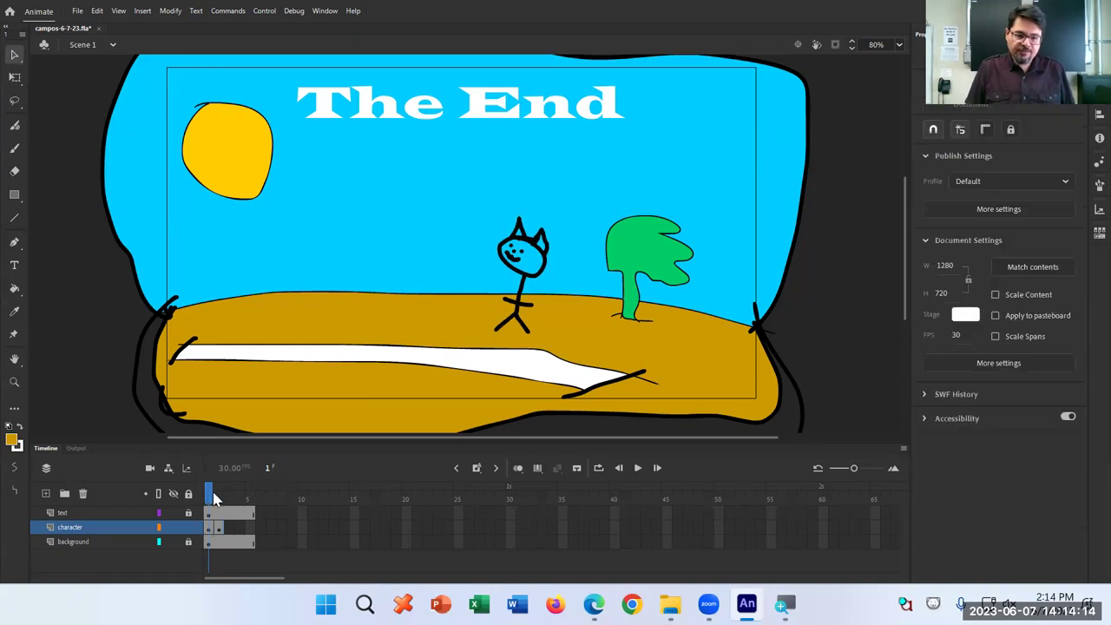
pyautogui.click(217, 496)
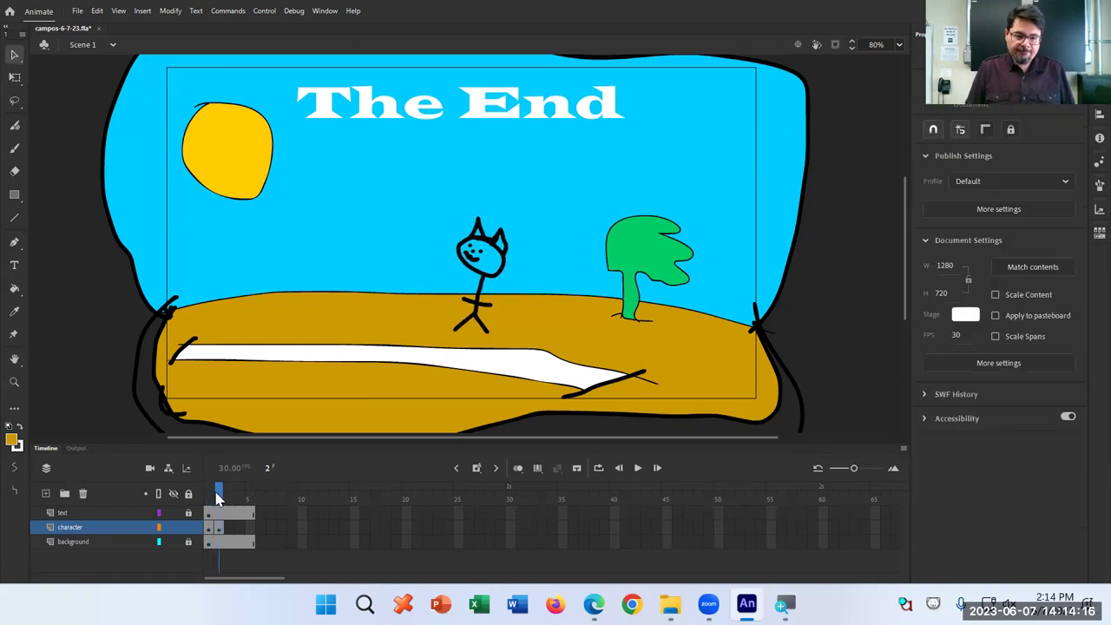
pyautogui.press(',')
pyautogui.press('.')
pyautogui.press(',')
pyautogui.press('.')
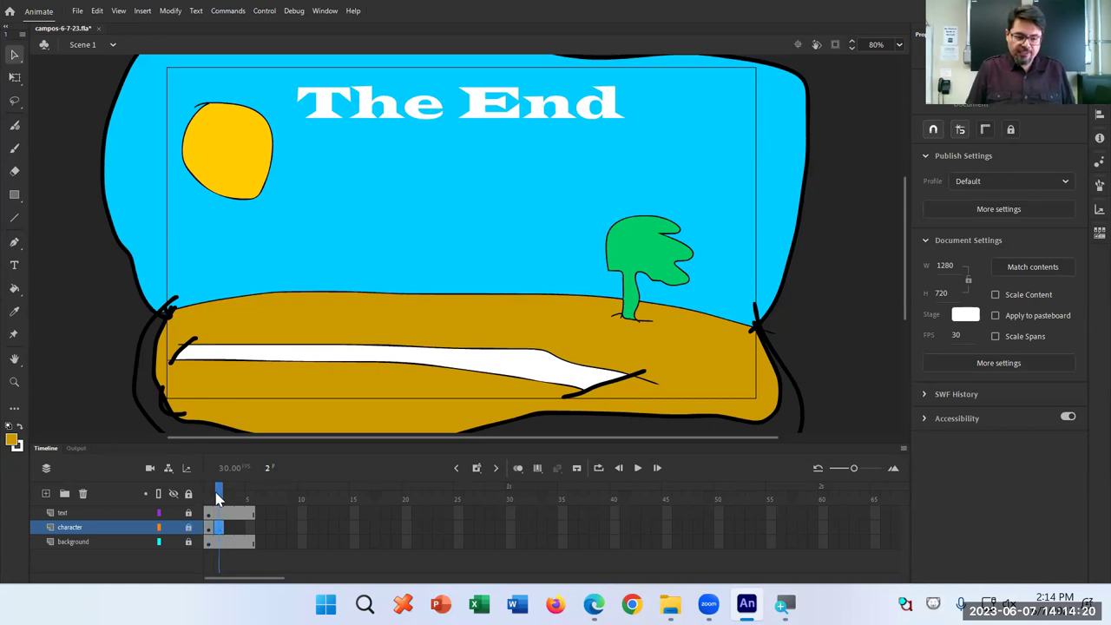
pyautogui.press(',')
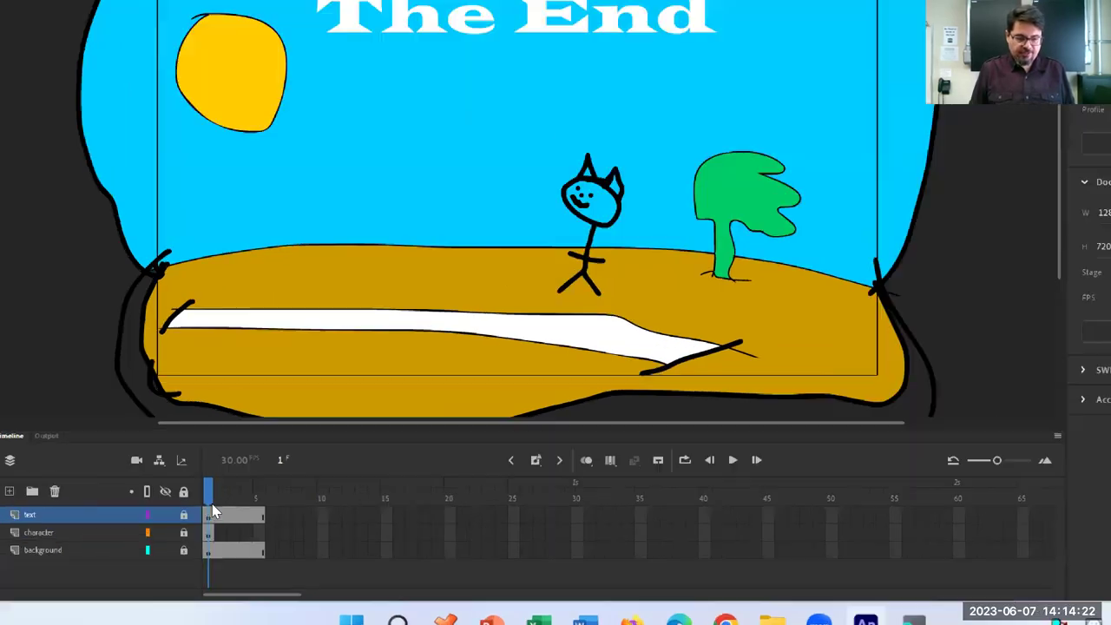
pyautogui.press('.')
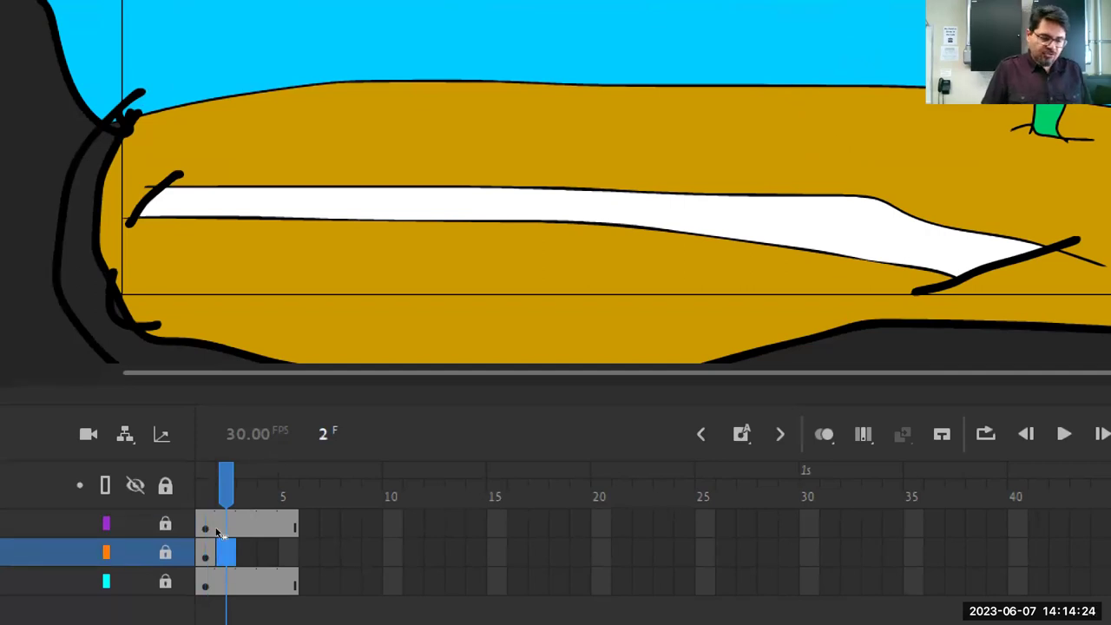
# Convert frame 2 of the character layer to a keyframe and unlock the layer
pyautogui.rightClick(218, 534)
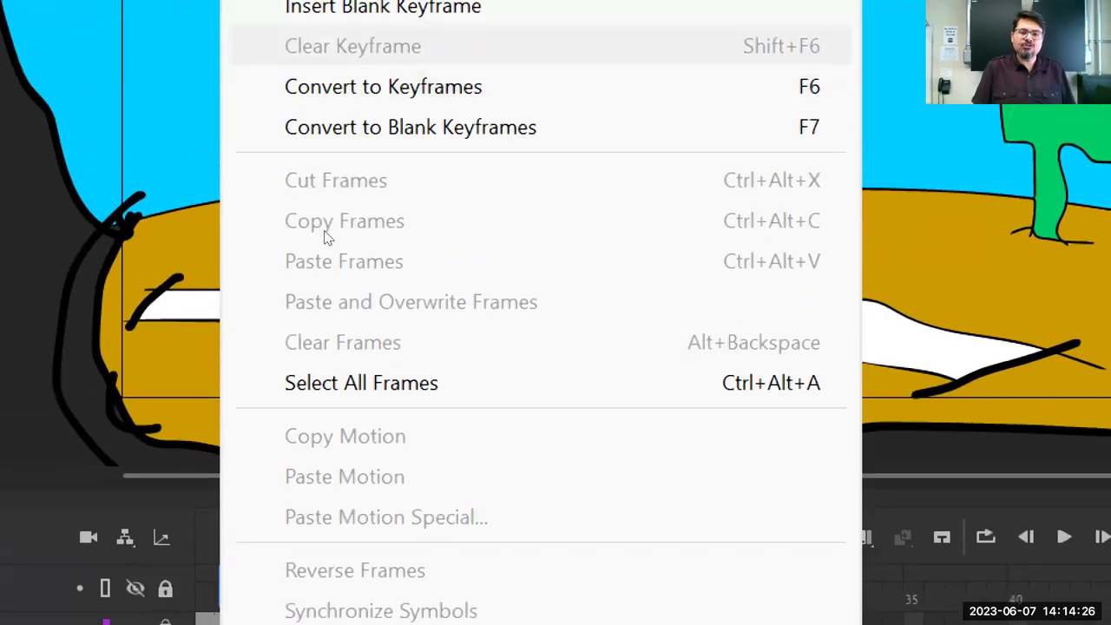
pyautogui.click(383, 87)
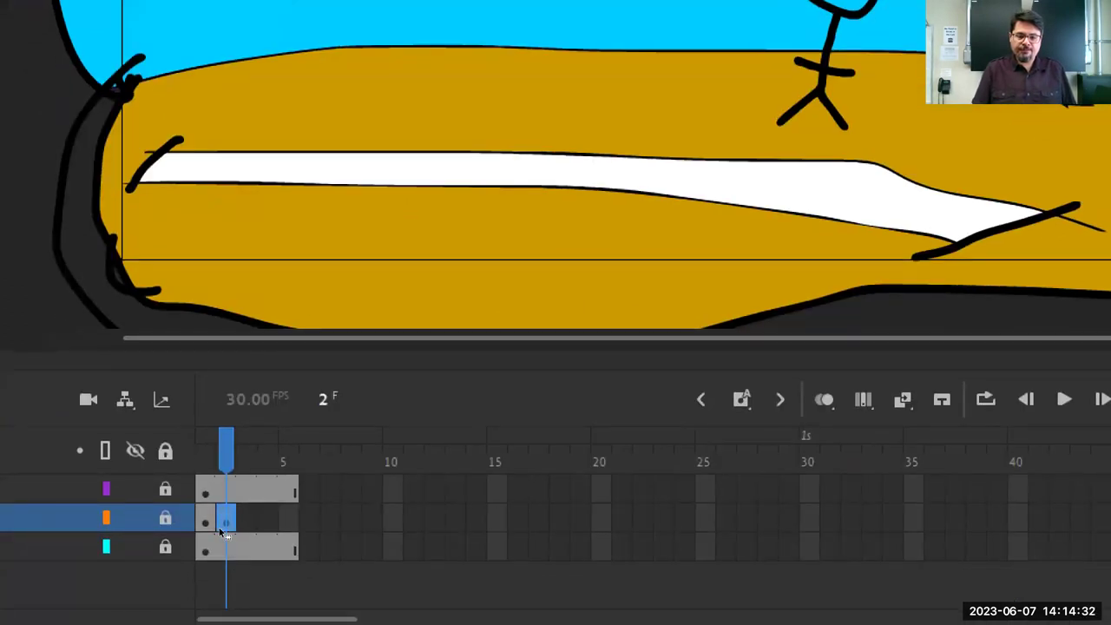
pyautogui.click(165, 518)
# Select the stick figure on frame 2 and nudge it left, away from the tree
pyautogui.click(224, 530)
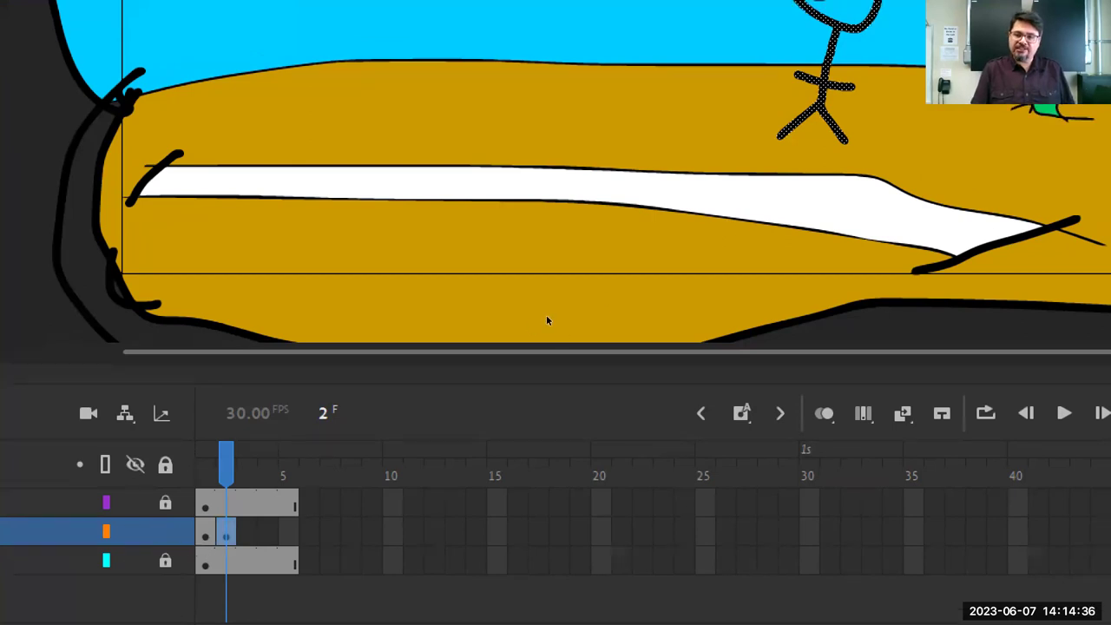
pyautogui.hotkey('shift', 'Left')
pyautogui.hotkey('shift', 'Left')
pyautogui.hotkey('shift', 'Left')
pyautogui.hotkey('shift', 'Left')
pyautogui.hotkey('shift', 'Left')
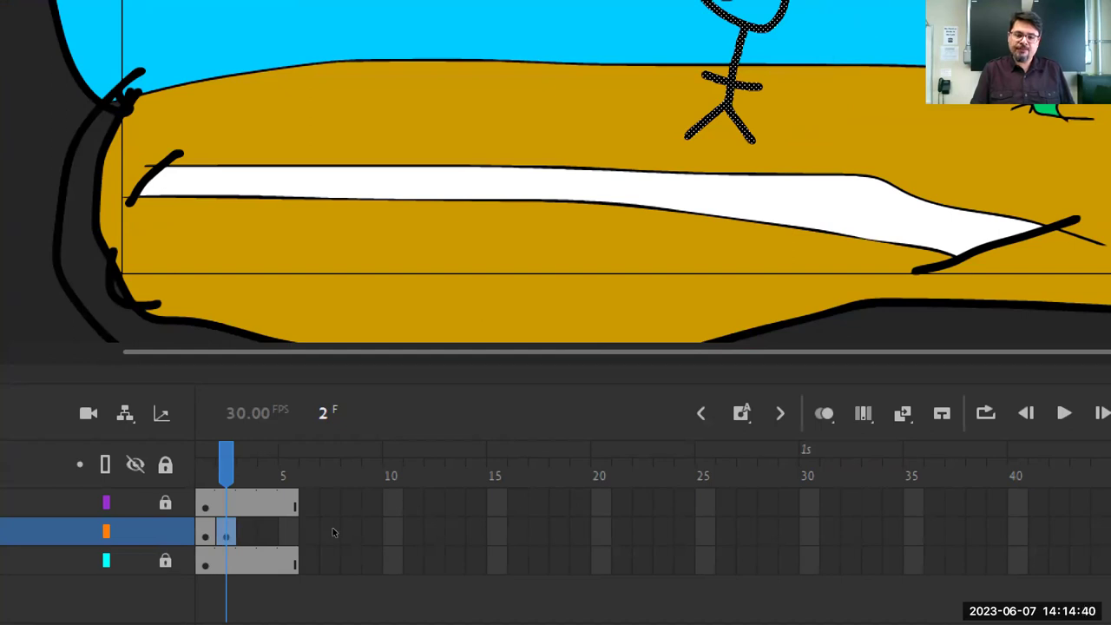
# Add a keyframe at frame 3 of the character layer and nudge the stick figure further left
pyautogui.rightClick(245, 533)
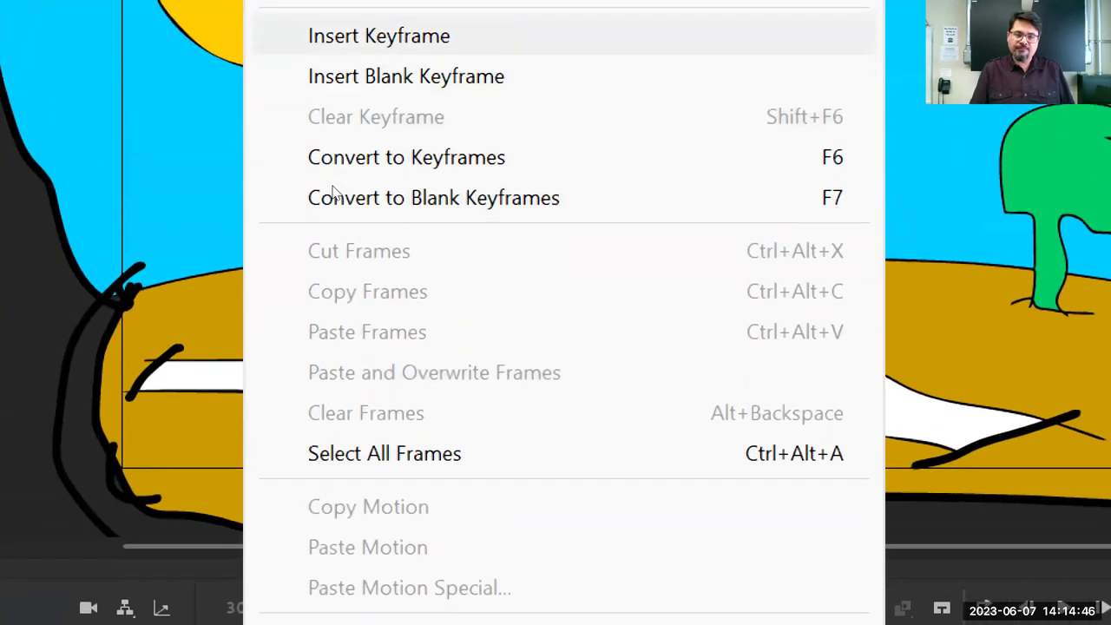
pyautogui.click(333, 198)
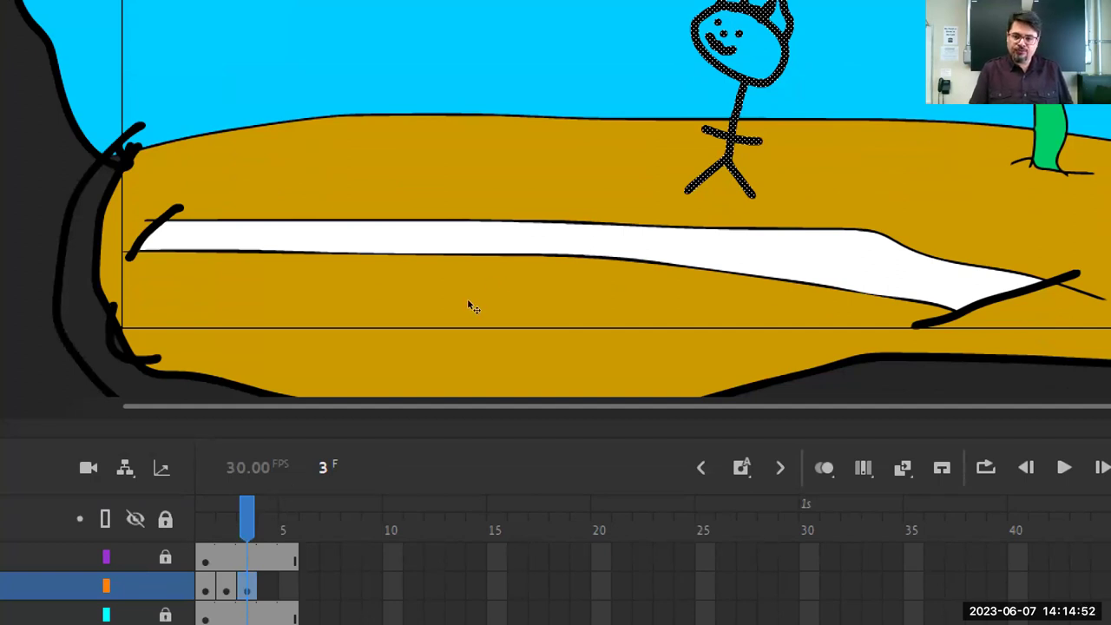
pyautogui.hotkey('shift', 'Left')
pyautogui.hotkey('shift', 'Left')
pyautogui.hotkey('shift', 'Left')
pyautogui.hotkey('shift', 'Left')
pyautogui.hotkey('shift', 'Left')
pyautogui.hotkey('shift', 'Left')
pyautogui.hotkey('shift', 'Left')
pyautogui.hotkey('shift', 'Left')
pyautogui.hotkey('shift', 'Left')
pyautogui.hotkey('shift', 'Left')
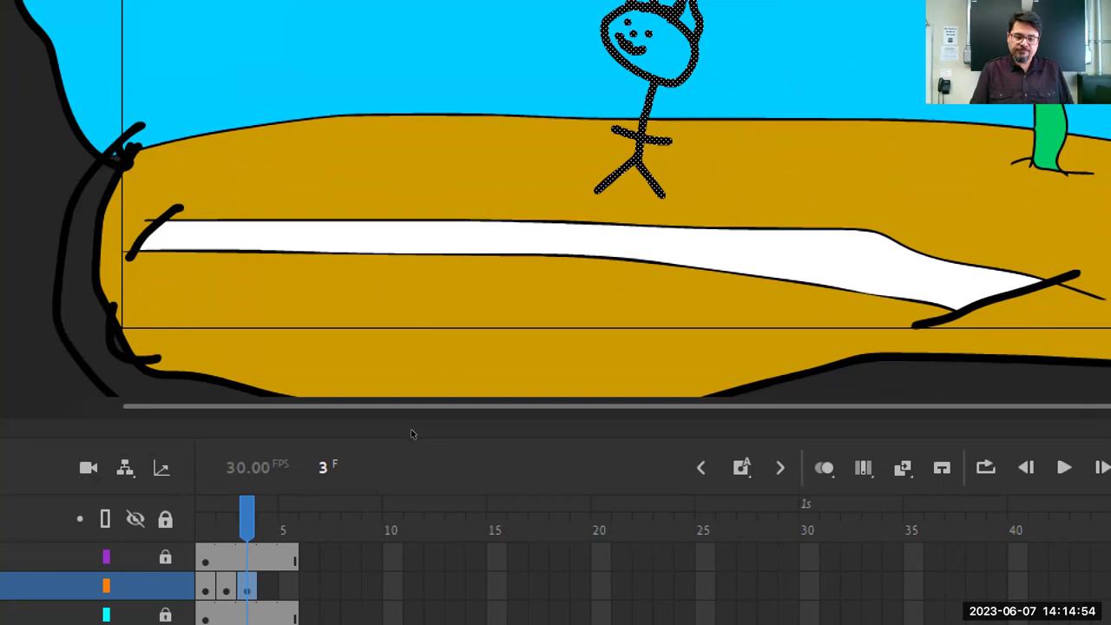
# Add a keyframe at frame 4 of the character layer and move the stick figure further left along the ground
pyautogui.press('F6')
pyautogui.rightClick(239, 528)
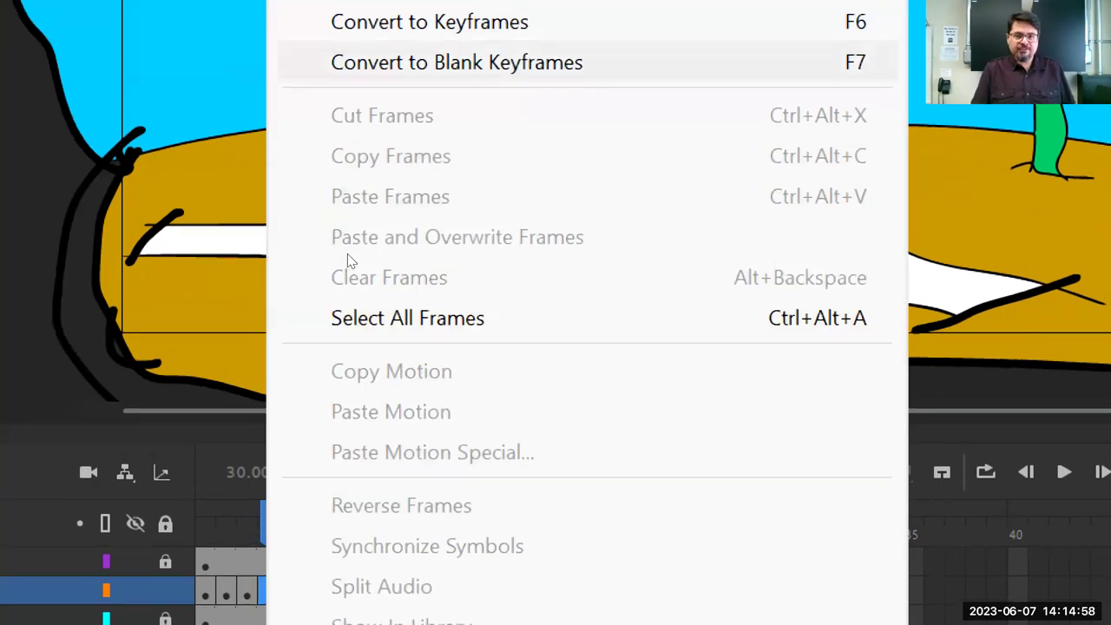
pyautogui.press('Up')
pyautogui.press('Return')
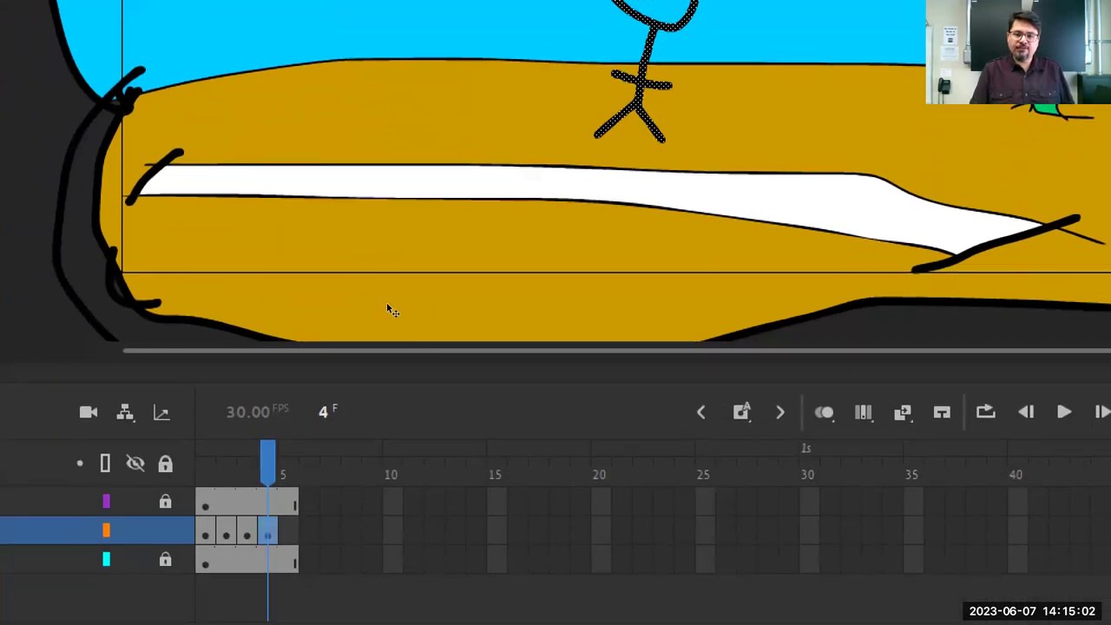
pyautogui.moveTo(417, 303); pyautogui.dragTo(345, 309)
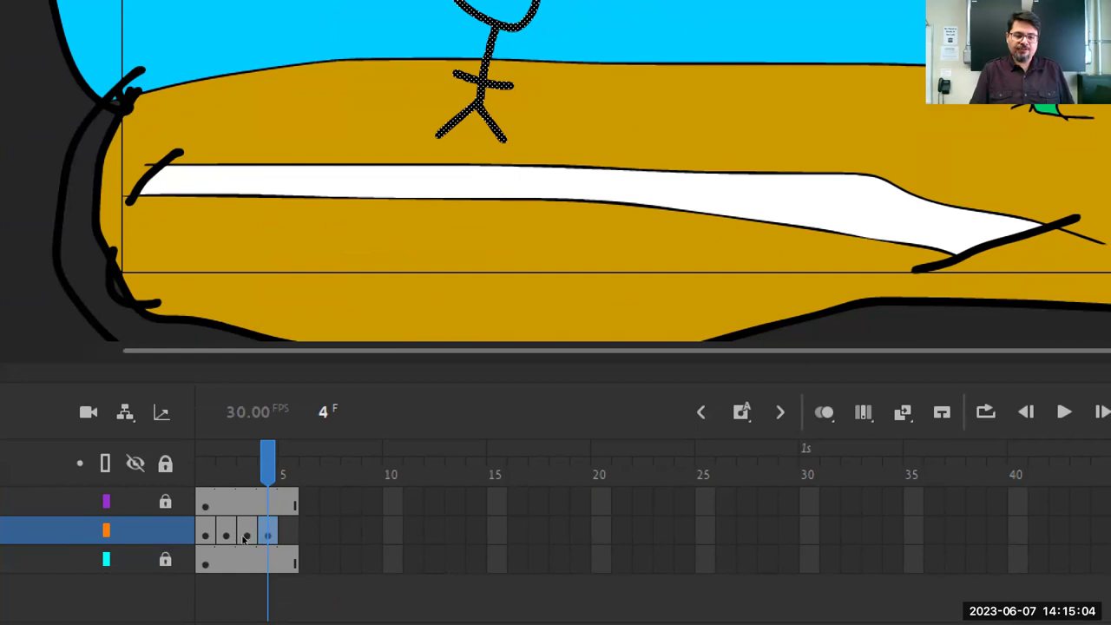
# Add a keyframe at frame 5 of the character layer and move the stick figure left and slightly down to the white path's edge
pyautogui.rightClick(283, 531)
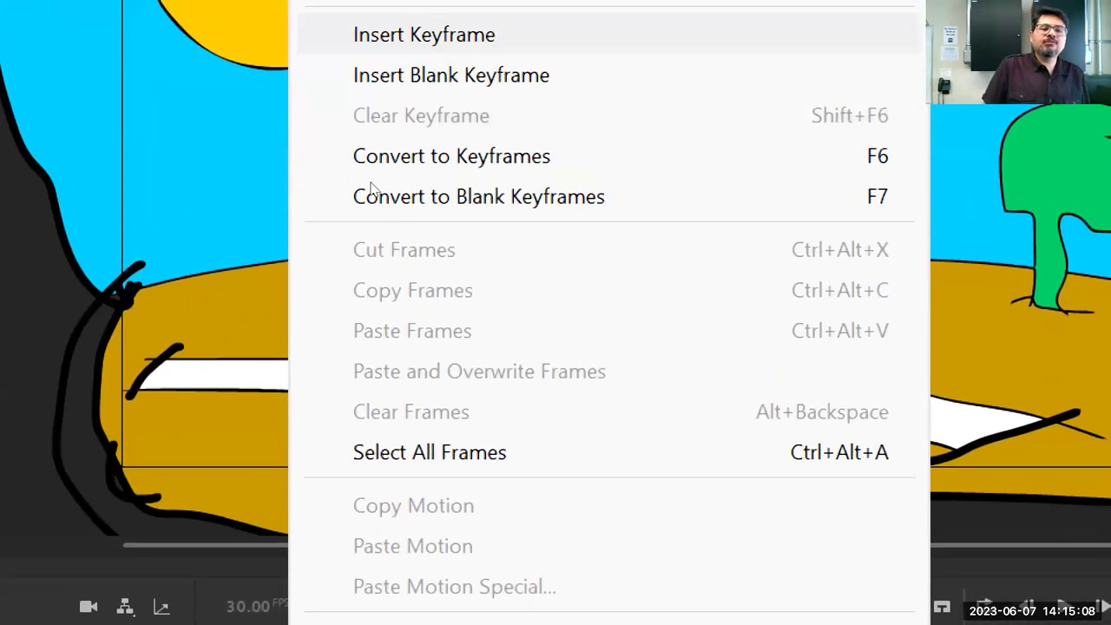
pyautogui.click(373, 191)
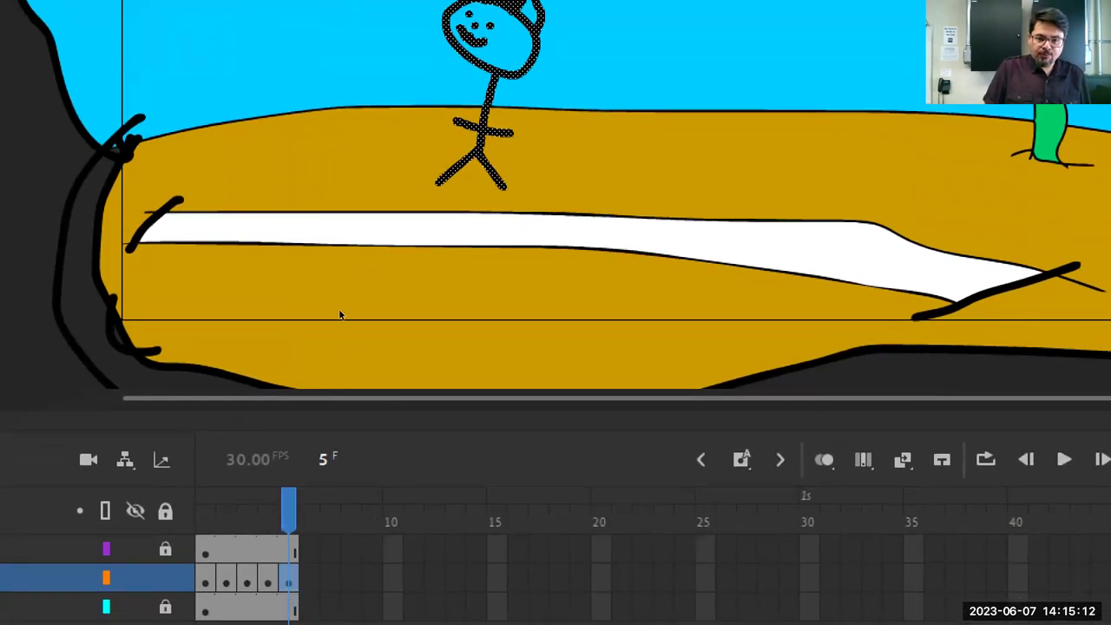
pyautogui.moveTo(345, 306); pyautogui.dragTo(278, 315)
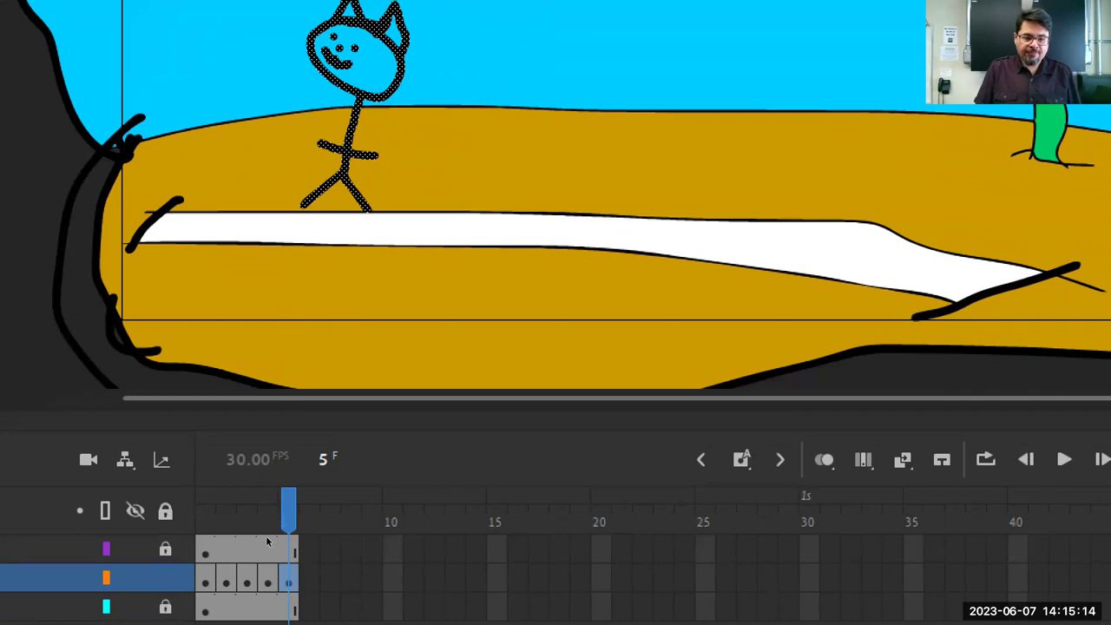
# Scrub back and forth through frames 1 to 5 to check the character's movement, ending on frame 1
pyautogui.click(209, 507)
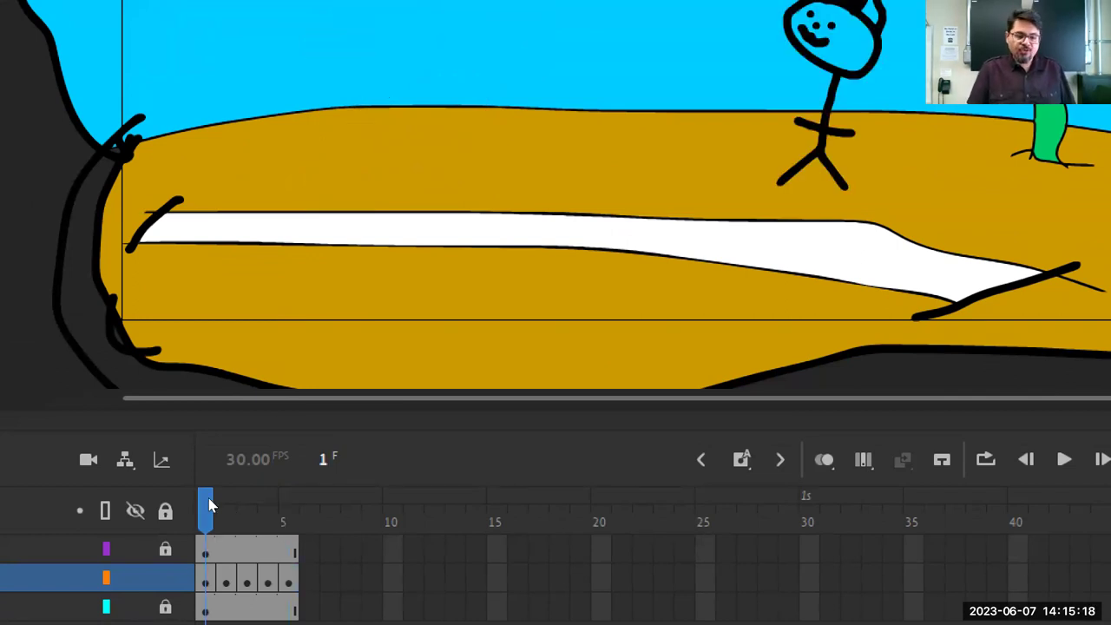
pyautogui.click(219, 504)
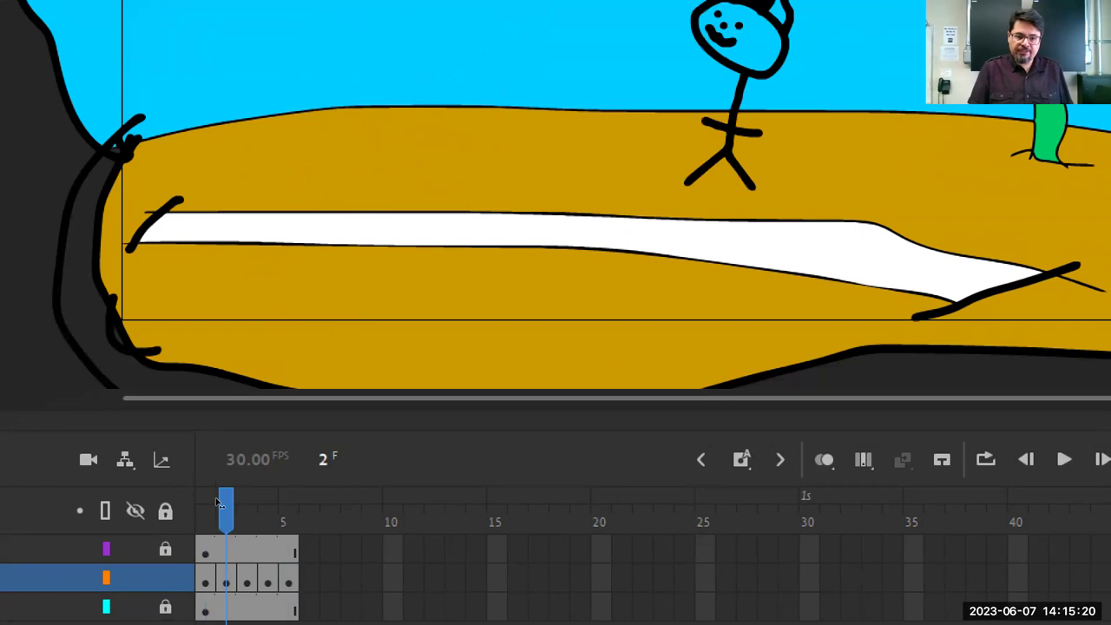
pyautogui.click(233, 504)
pyautogui.press('.')
pyautogui.press('.')
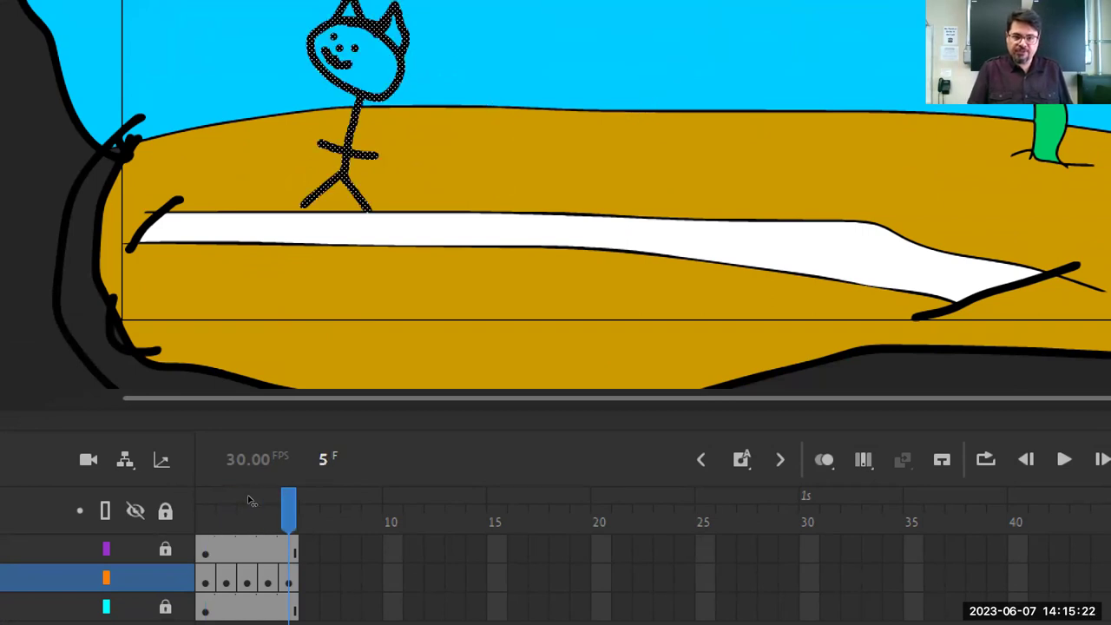
pyautogui.click(225, 503)
pyautogui.click(208, 504)
pyautogui.click(288, 504)
pyautogui.click(223, 503)
pyautogui.click(208, 506)
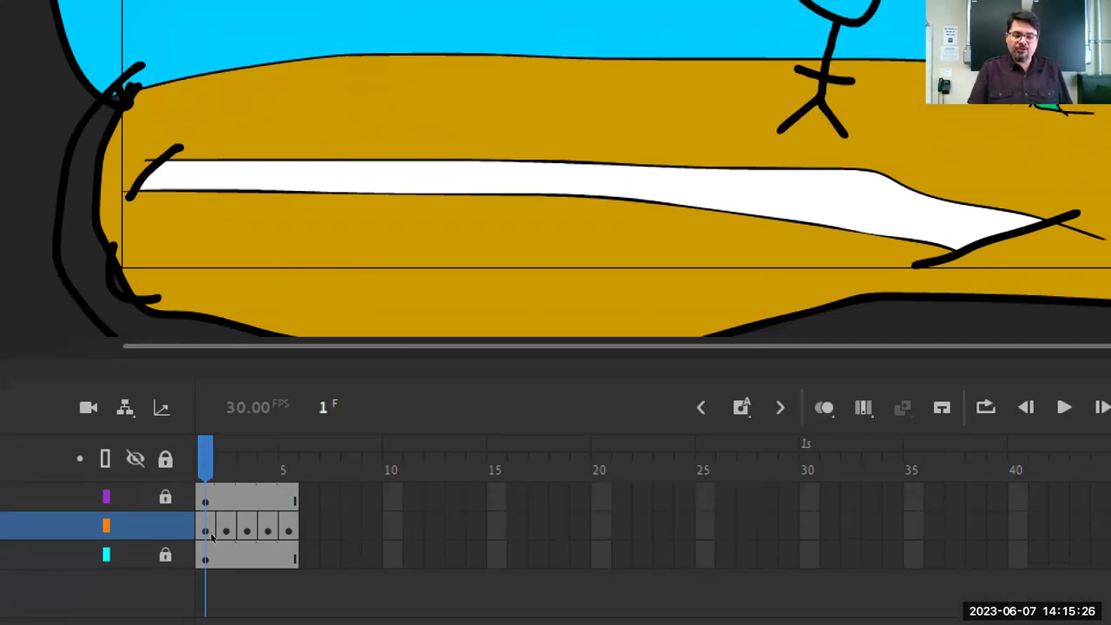
# Play the animation from frame 1, return to the text layer's first frame, and play it again
pyautogui.click(208, 547)
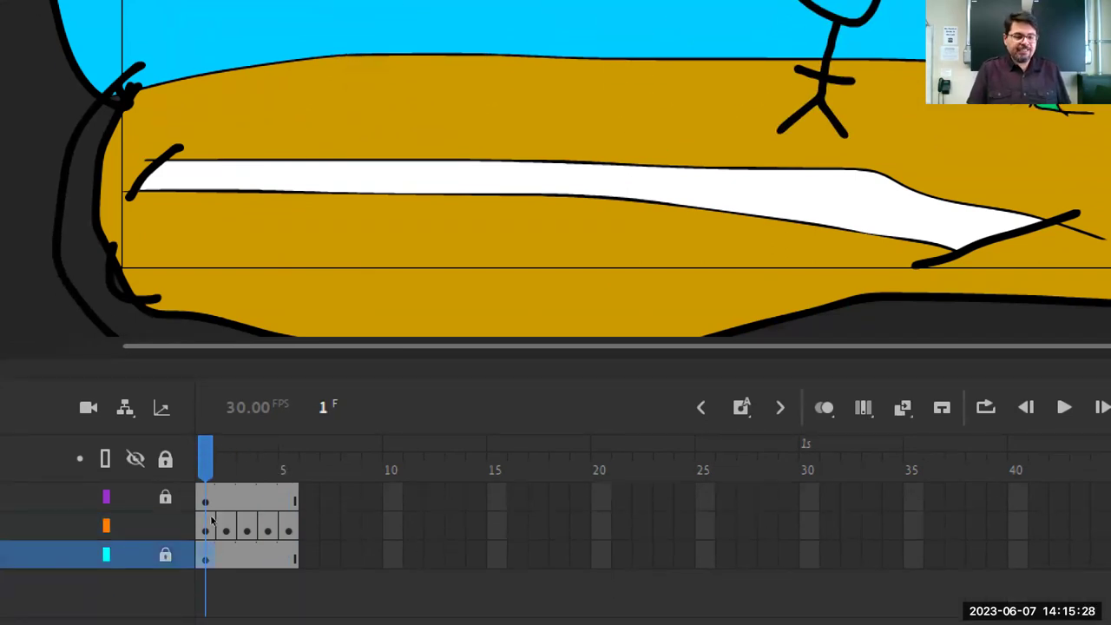
pyautogui.press('Return')
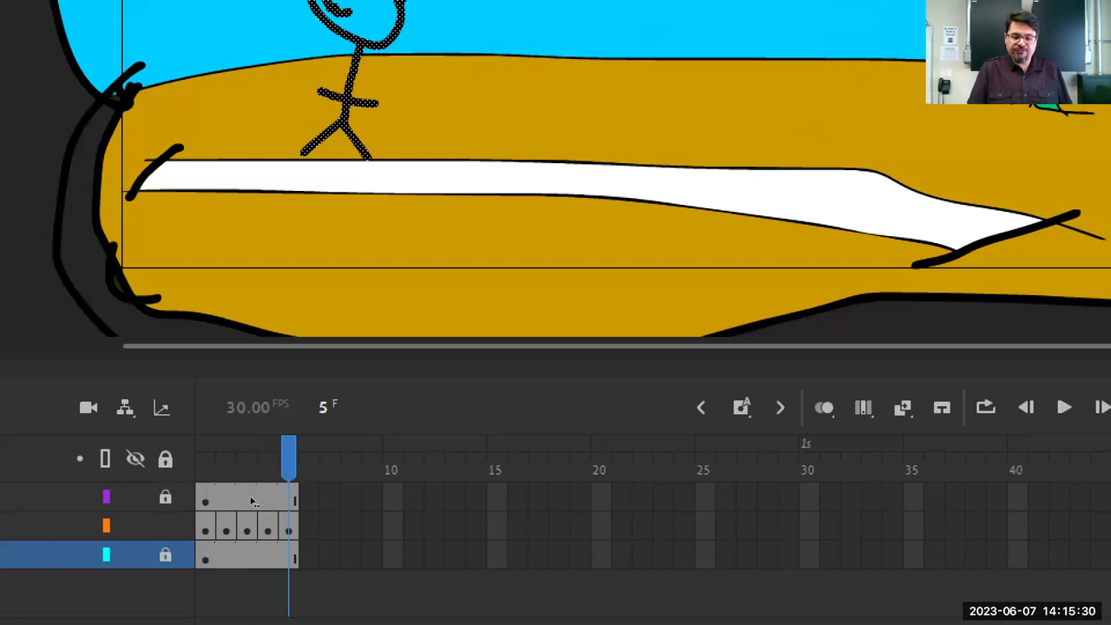
pyautogui.click(206, 508)
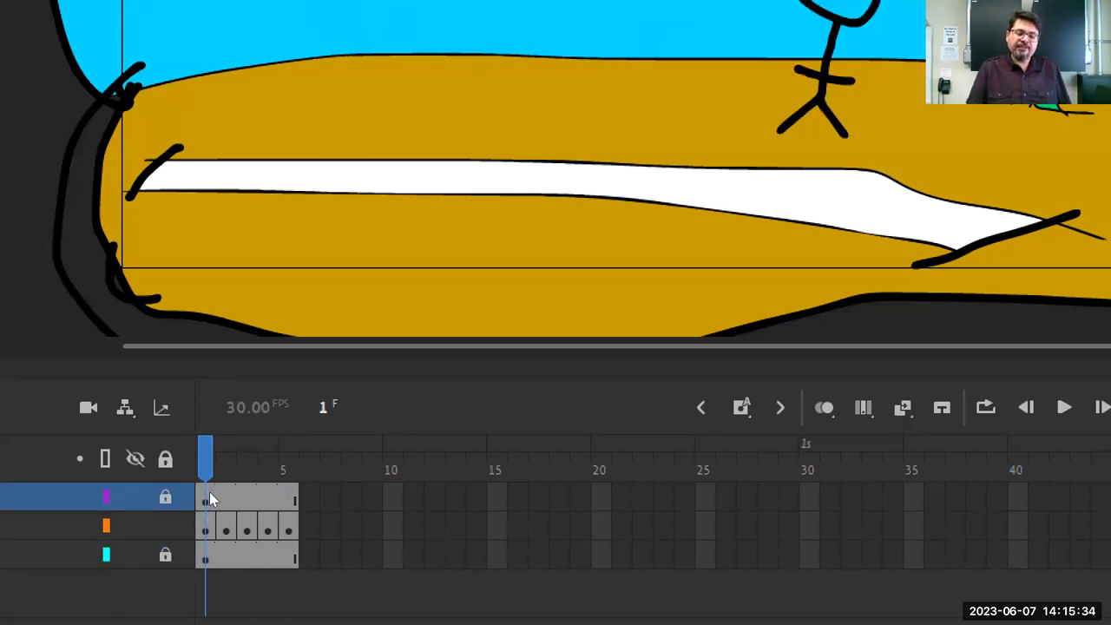
pyautogui.press('Return')
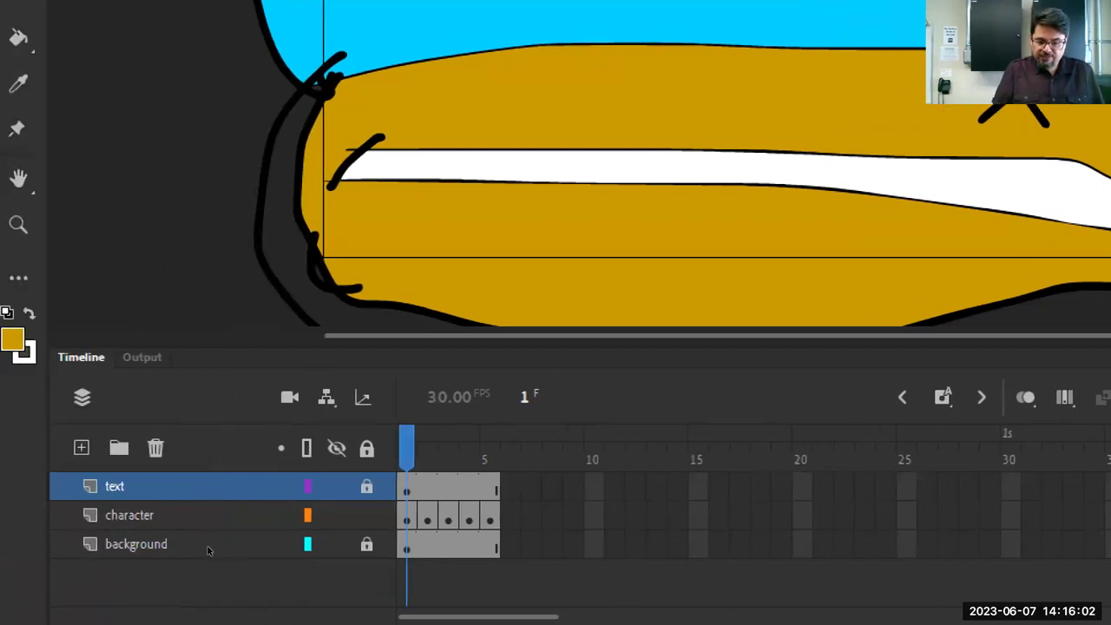
# Play the animation with the background layer selected and again with the text layer selected, returning to frame 1 each time
pyautogui.click(209, 547)
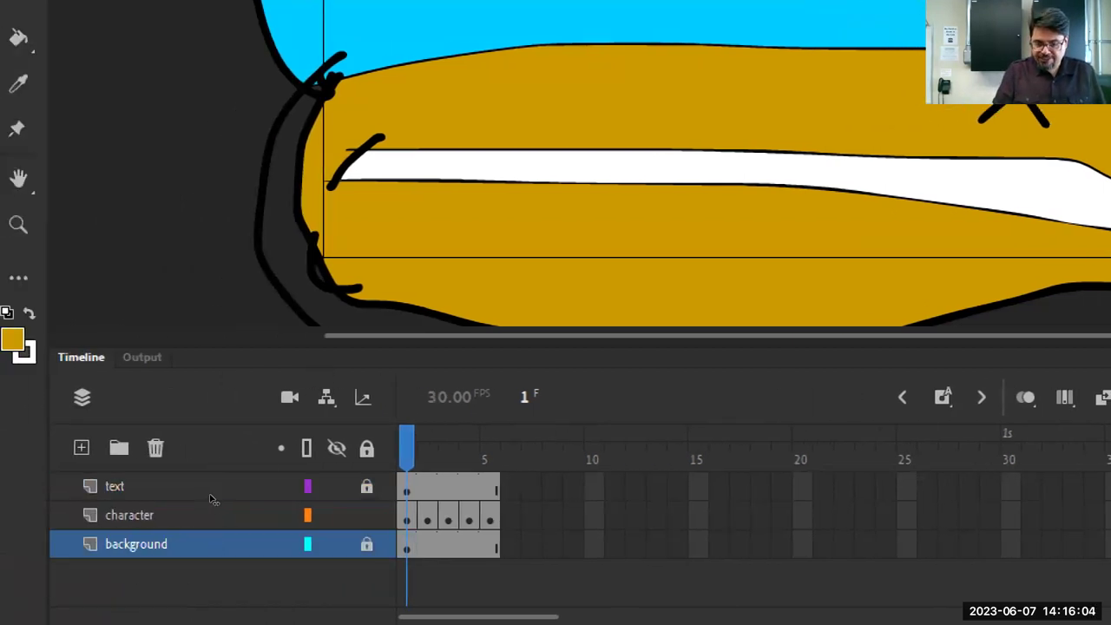
pyautogui.press('Return')
pyautogui.hotkey('shift', ',')
pyautogui.click(173, 491)
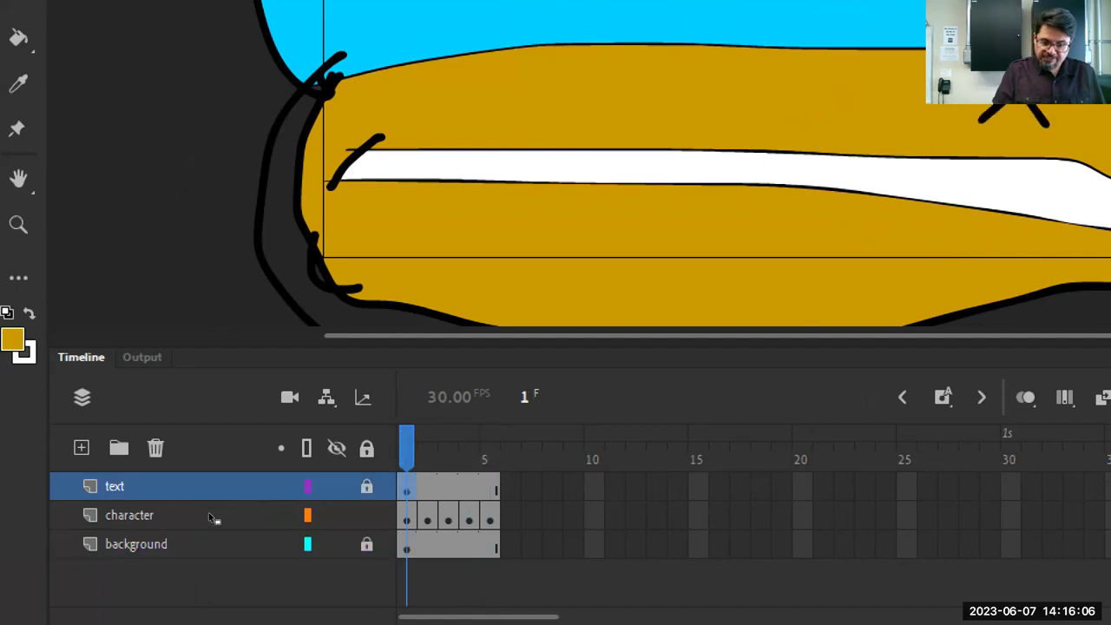
pyautogui.press('Return')
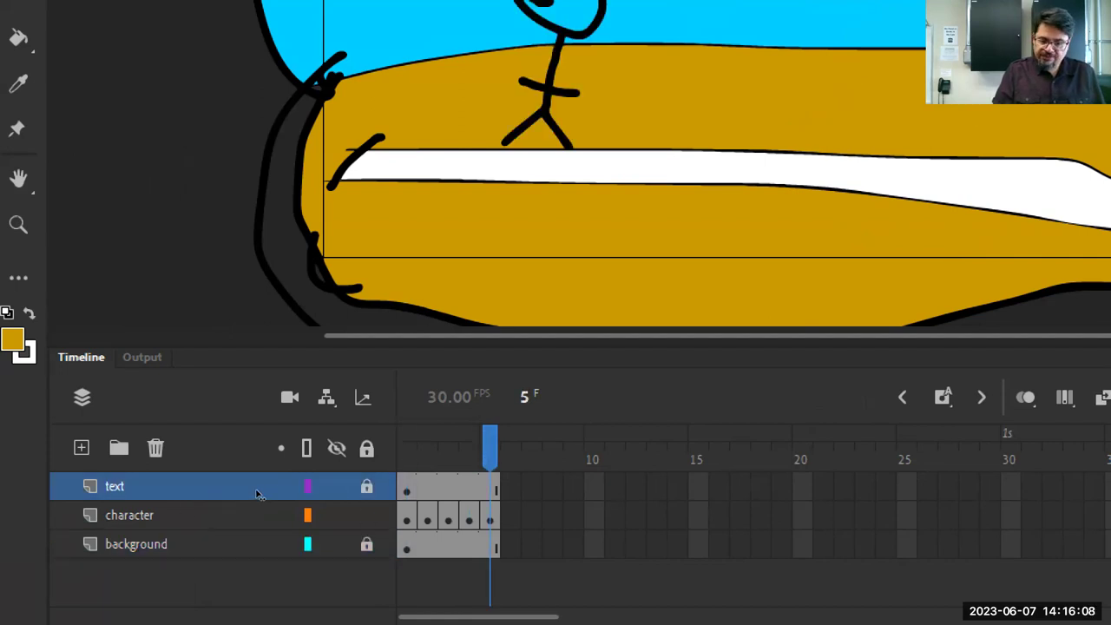
pyautogui.hotkey('shift', ',')
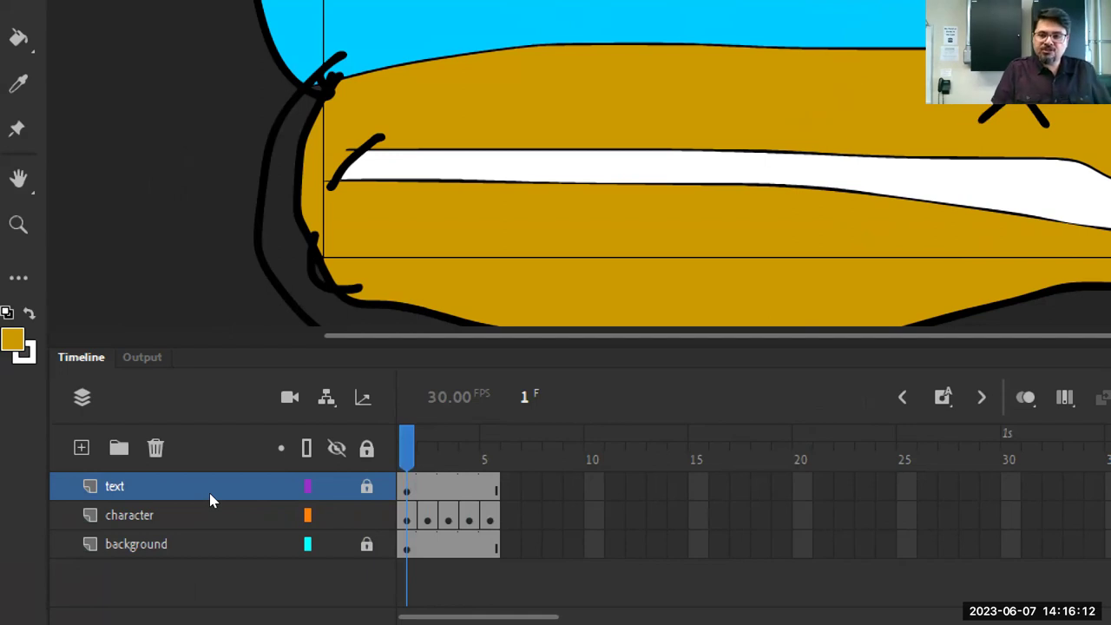
# Step forward through the frames from frame 1 and replay the animation with the timeline playback control
pyautogui.press('.')
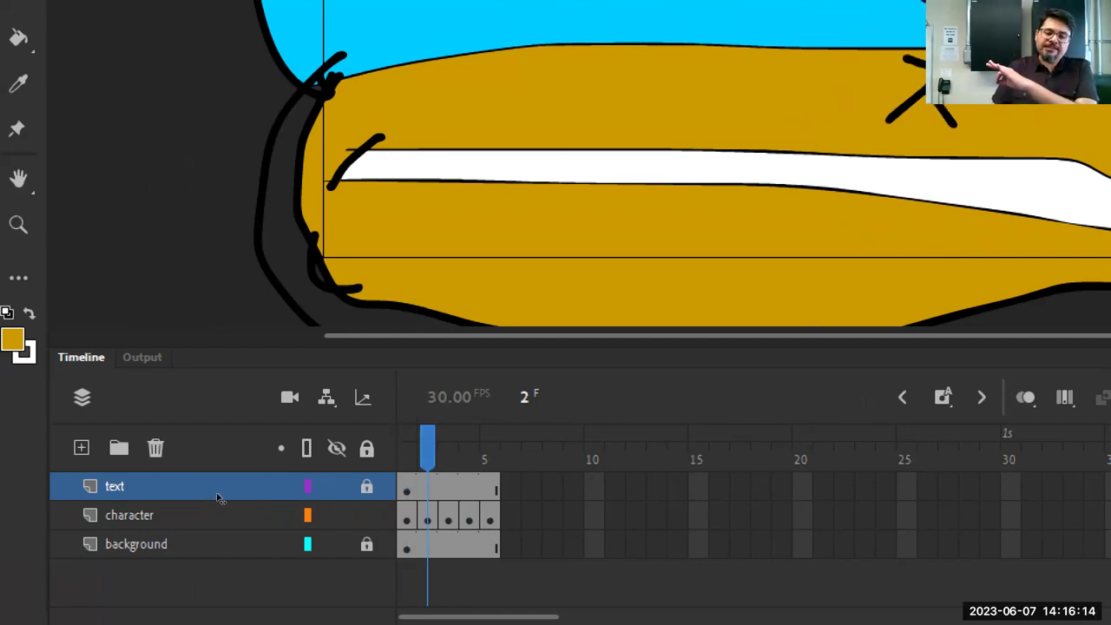
pyautogui.press('.')
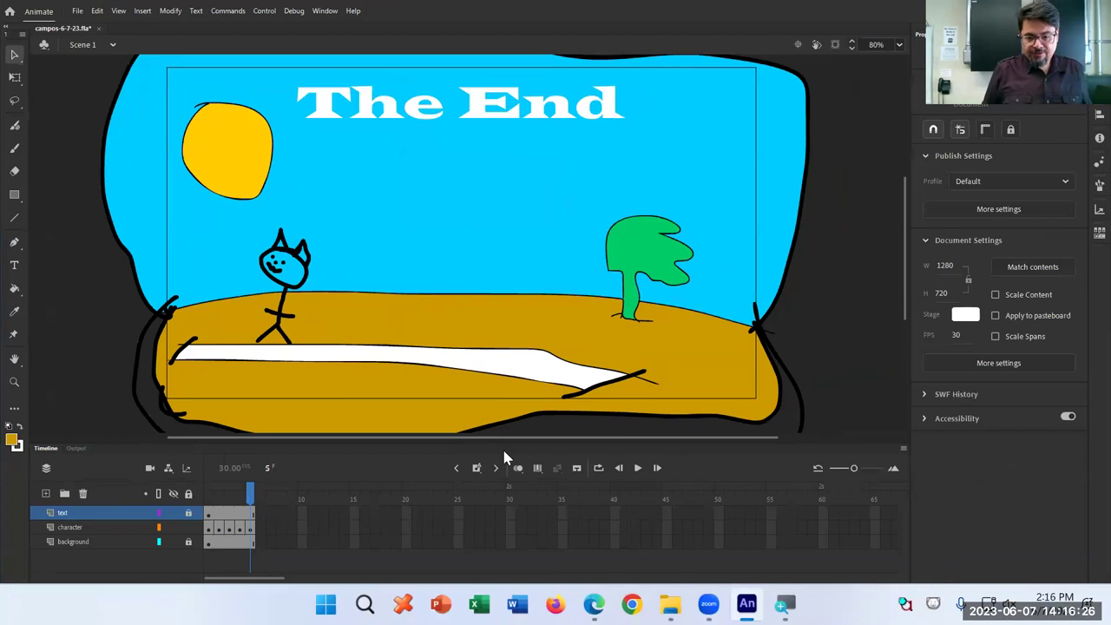
pyautogui.click(637, 470)
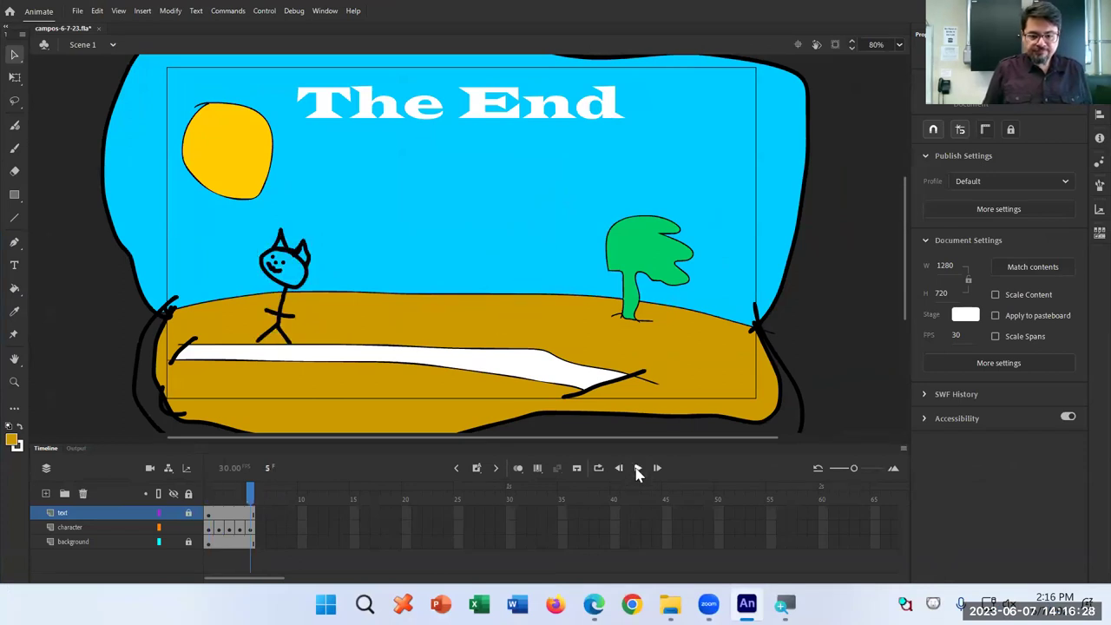
pyautogui.click(637, 470)
pyautogui.click(637, 469)
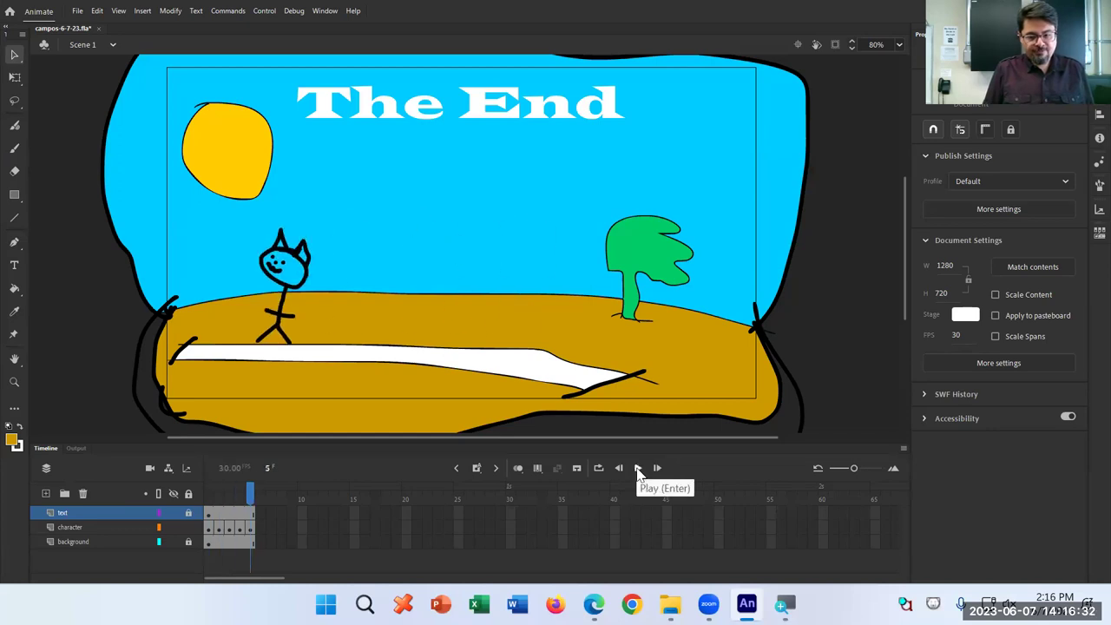
# Test the movie in Animate twice, closing the preview window after each run
pyautogui.click(265, 11)
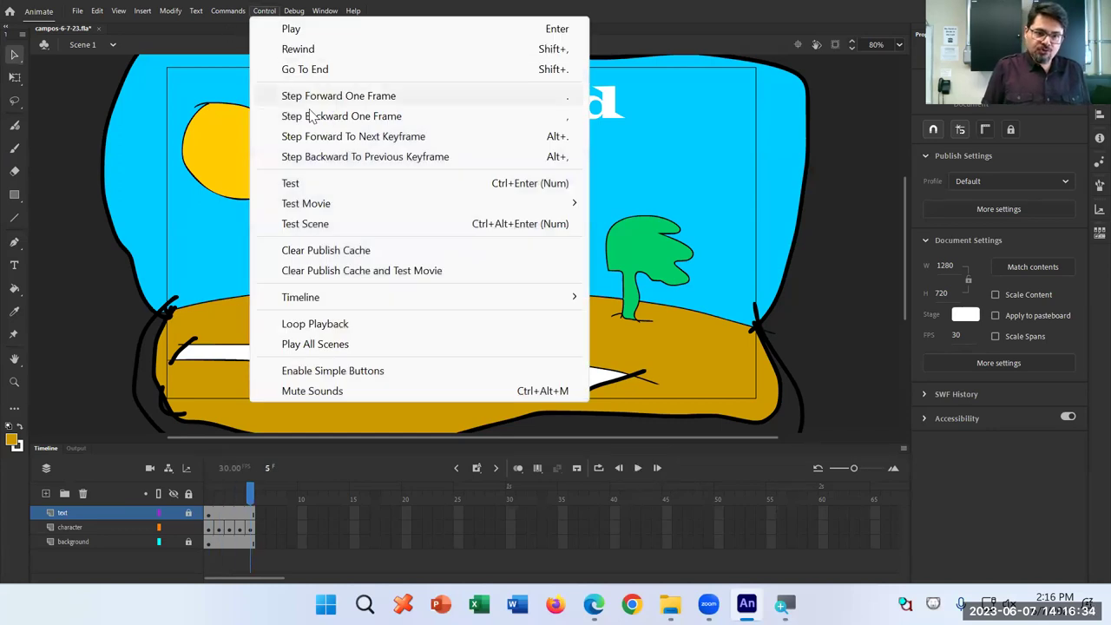
pyautogui.moveTo(404, 212)
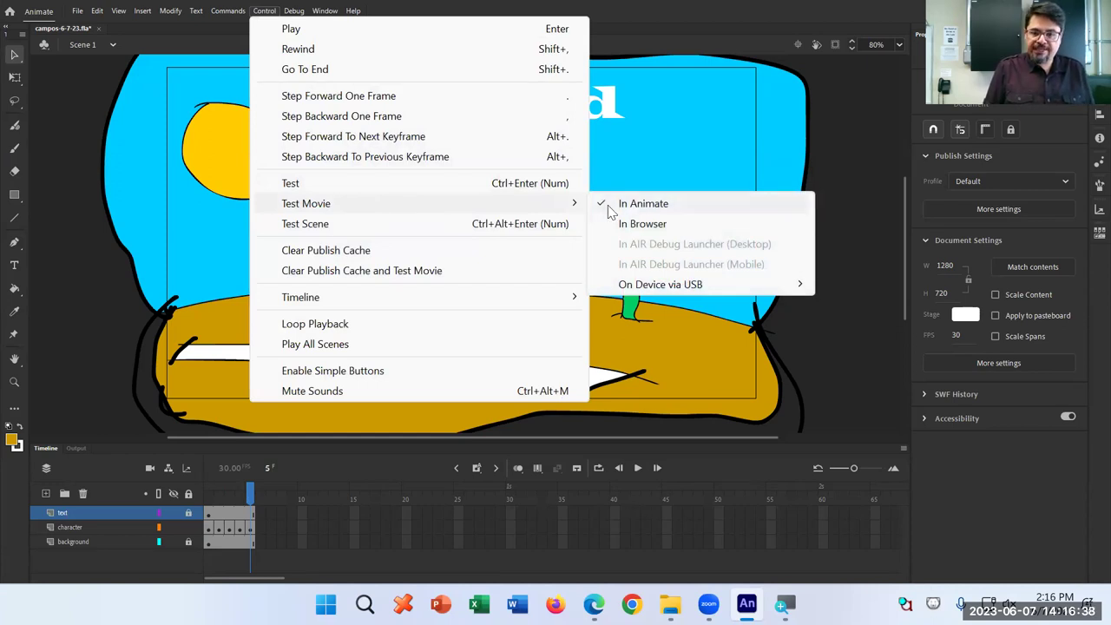
pyautogui.click(442, 182)
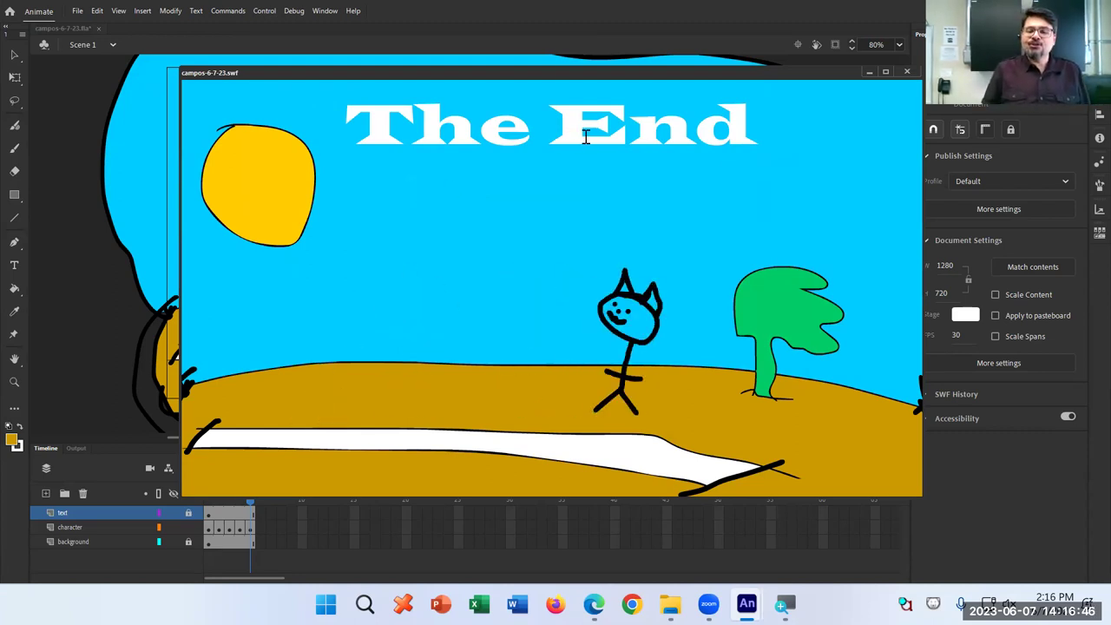
pyautogui.click(905, 71)
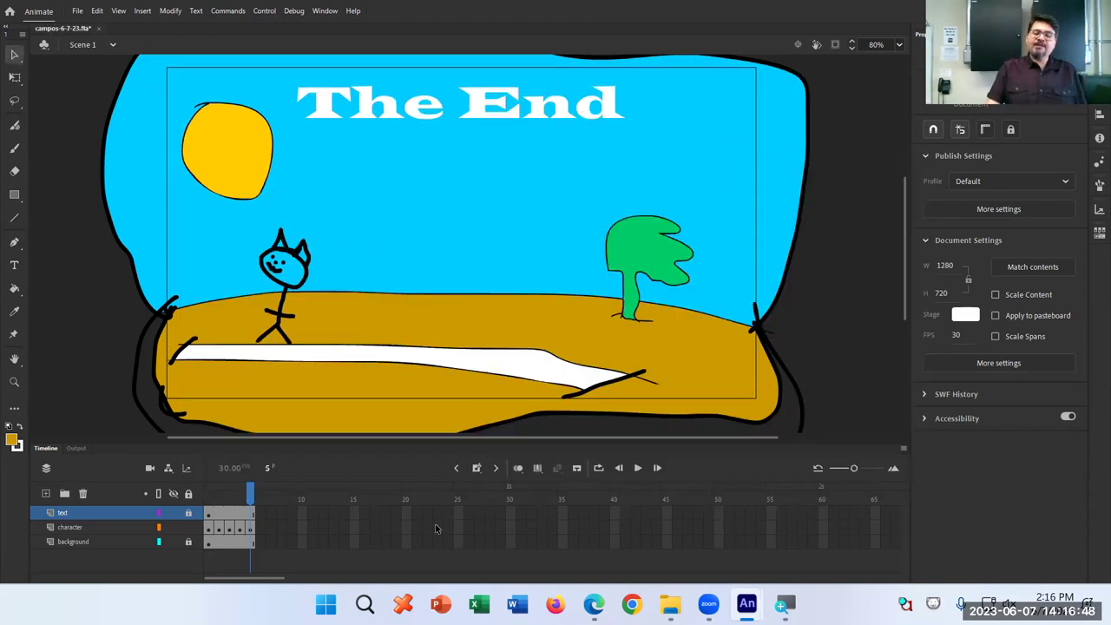
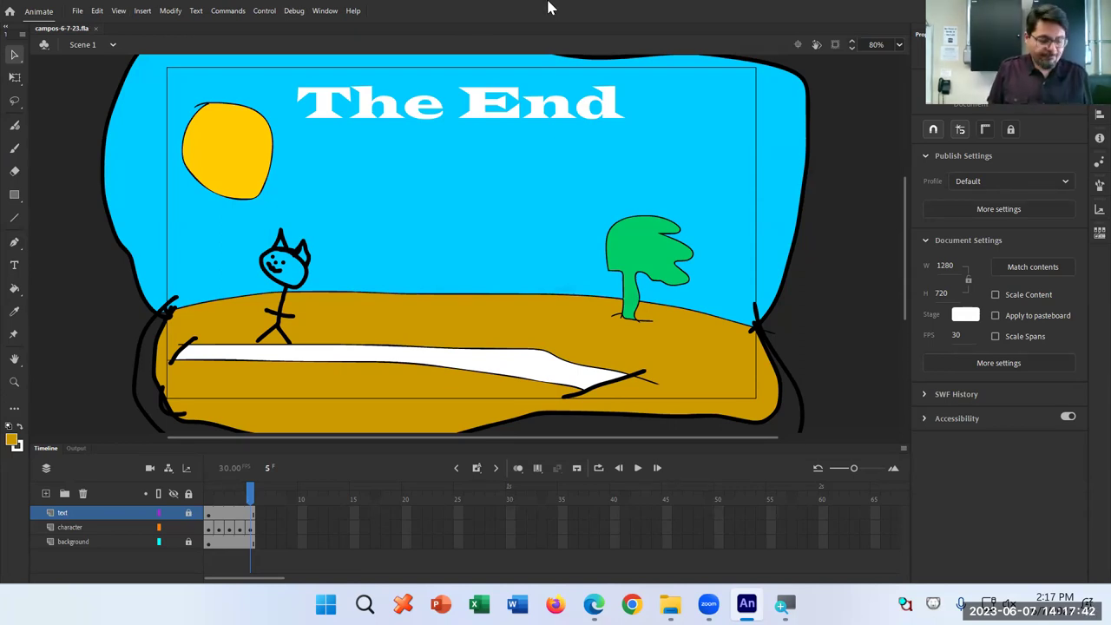
pyautogui.hotkey('ctrl', 'Return')
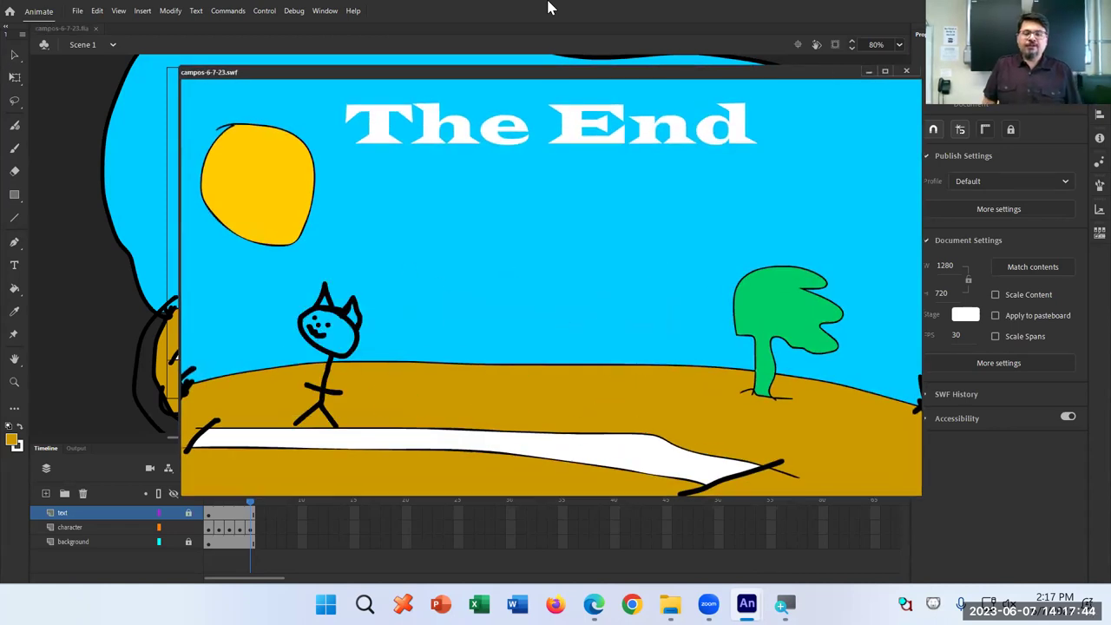
pyautogui.click(906, 72)
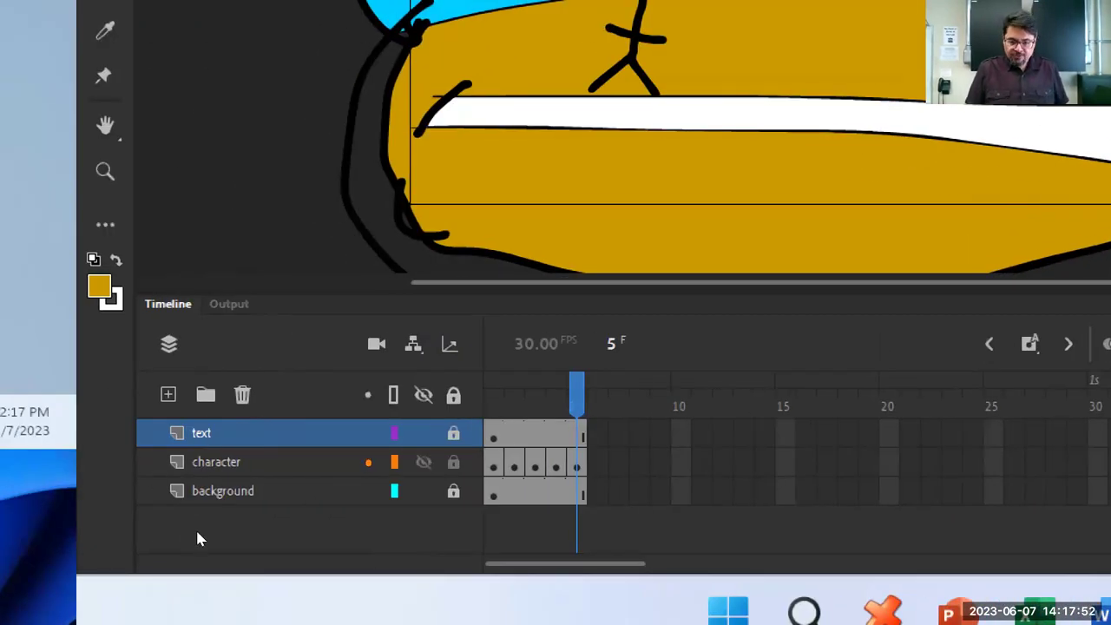
# Select the character layer and step through its keyframes, returning to frame 1
pyautogui.hotkey('ctrl', 'z')
pyautogui.press('.')
pyautogui.press('.')
pyautogui.press('.')
pyautogui.press('.')
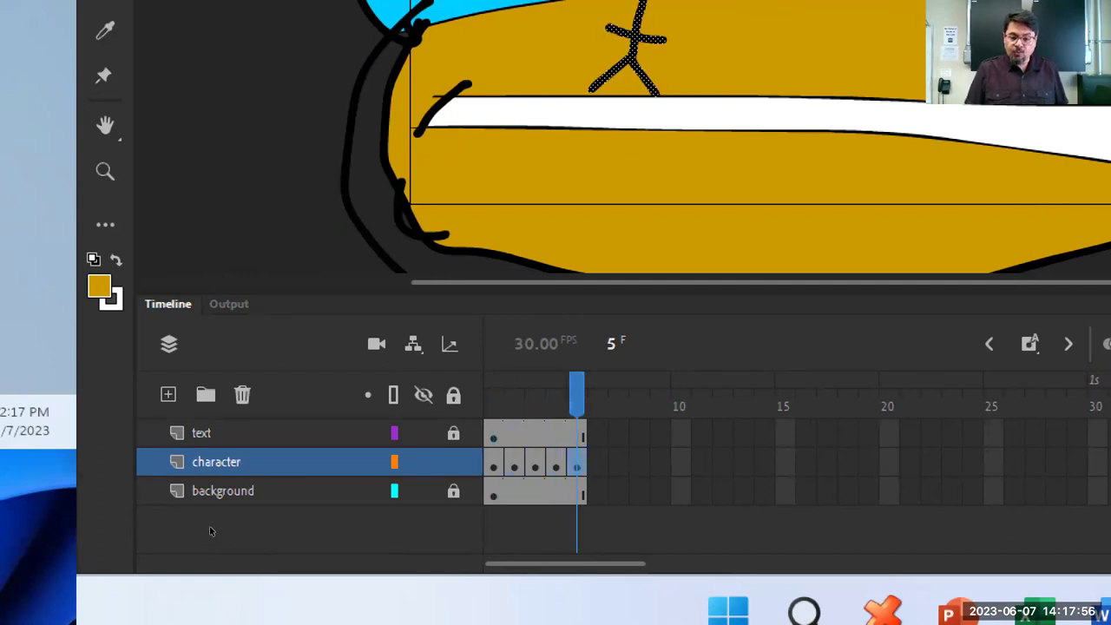
pyautogui.hotkey('shift', ',')
pyautogui.press('.')
pyautogui.press('.')
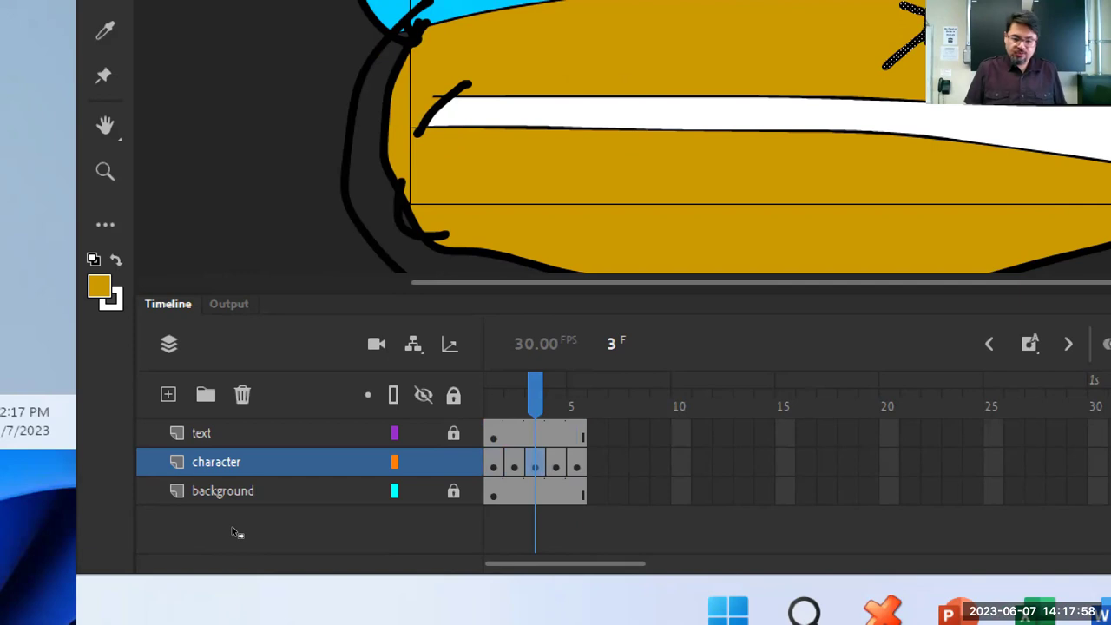
pyautogui.hotkey('shift', ',')
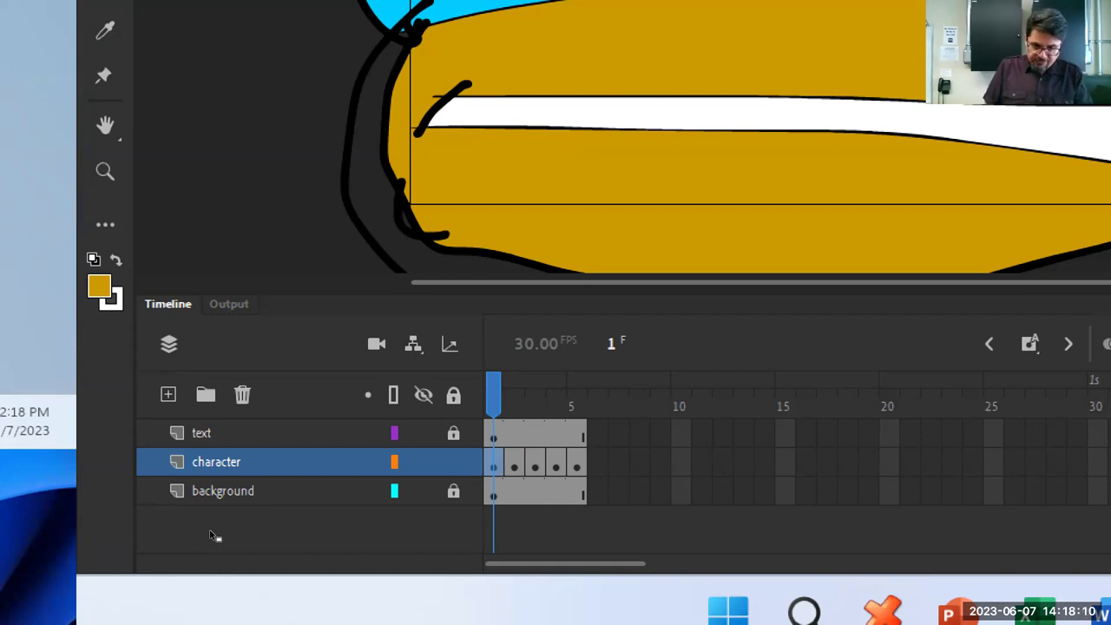
# Try inserting a keyframe and an extra frame at the character layer's first frame, and undo the insertion
pyautogui.hotkey('shift', 'F10')
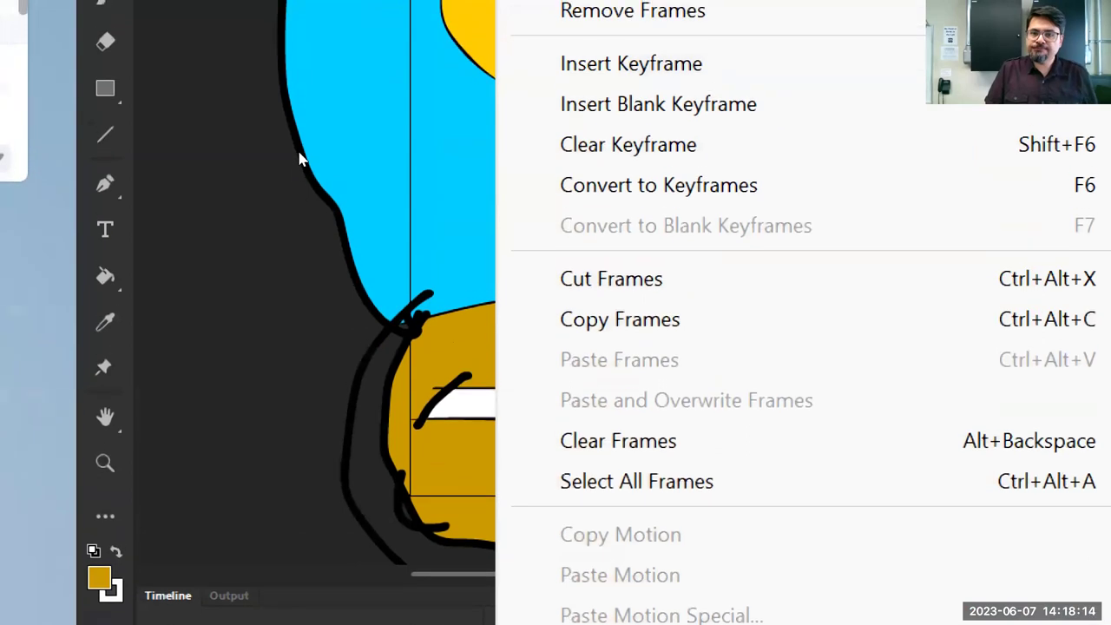
pyautogui.press('Escape')
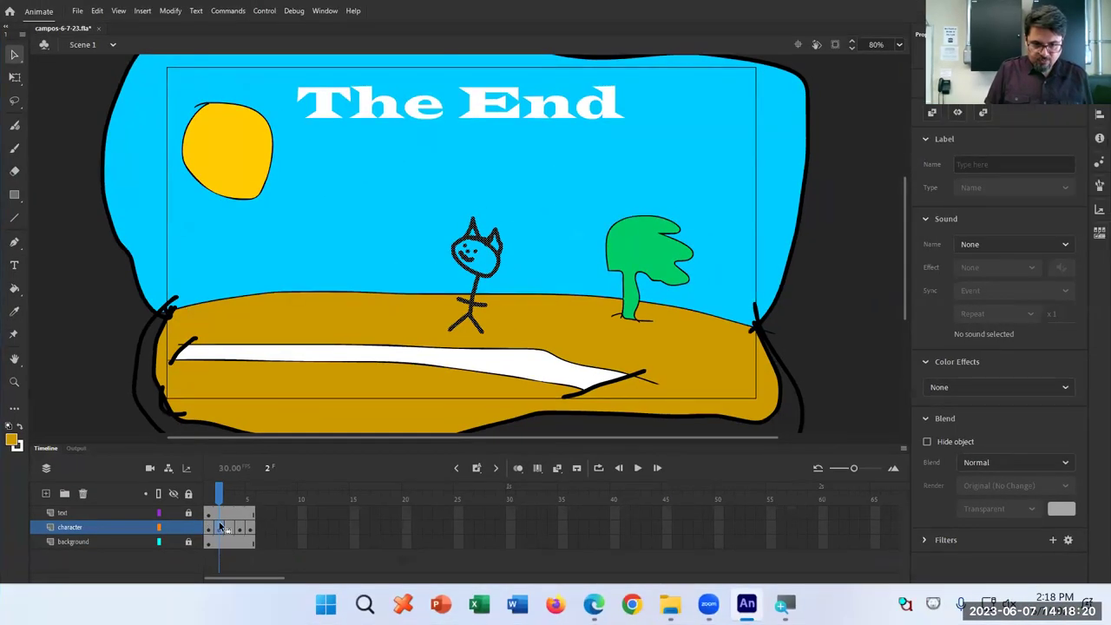
pyautogui.rightClick(209, 526)
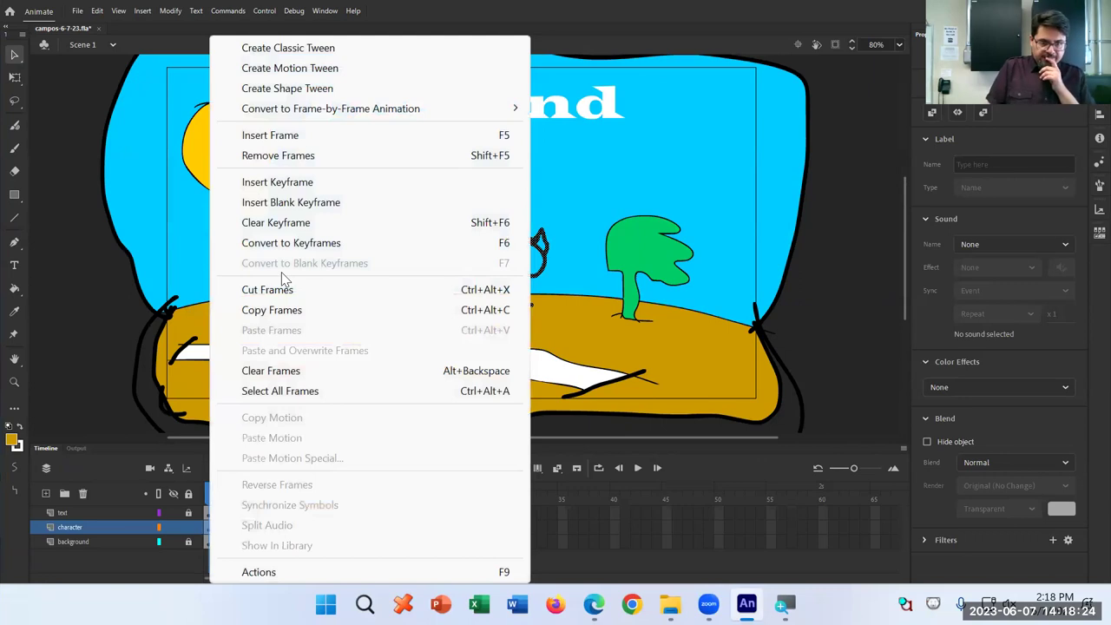
pyautogui.click(291, 181)
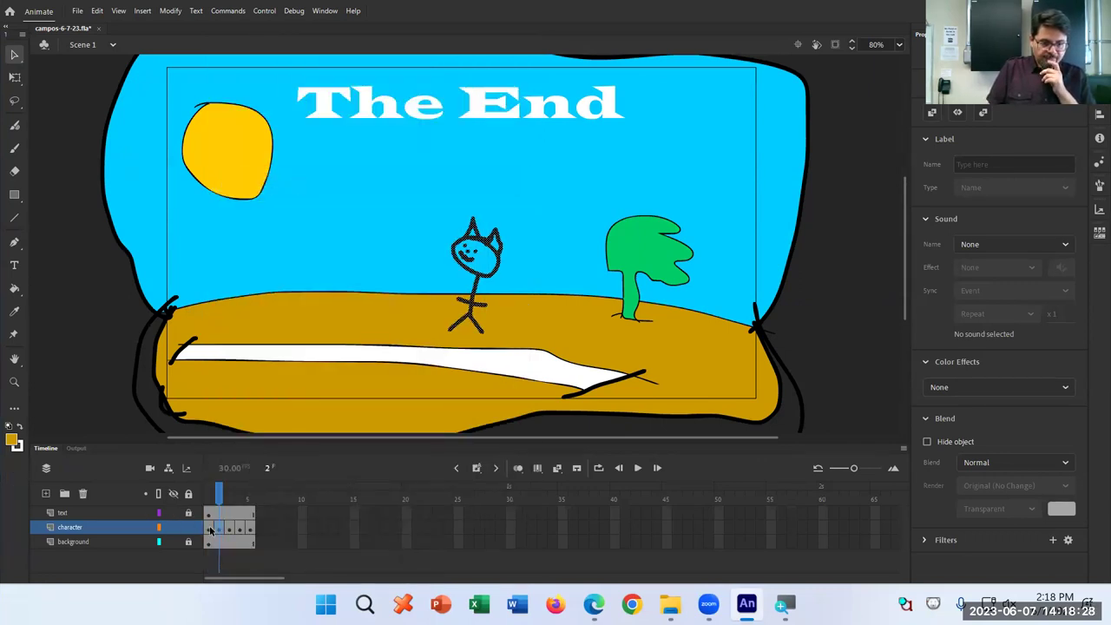
pyautogui.click(209, 529)
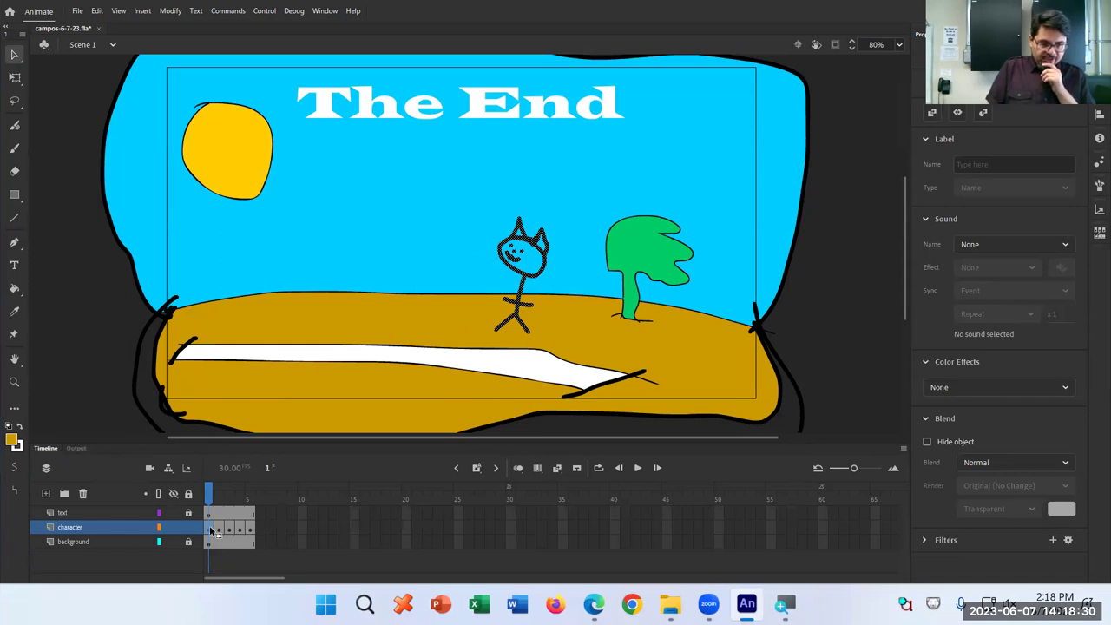
pyautogui.press('F6')
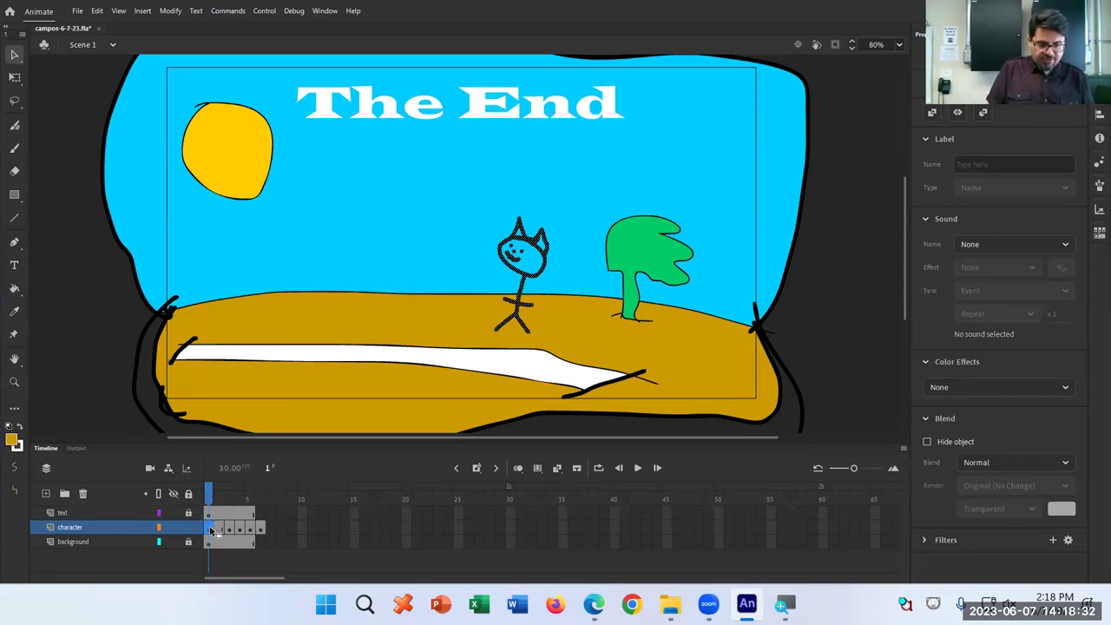
pyautogui.hotkey('ctrl', 'z')
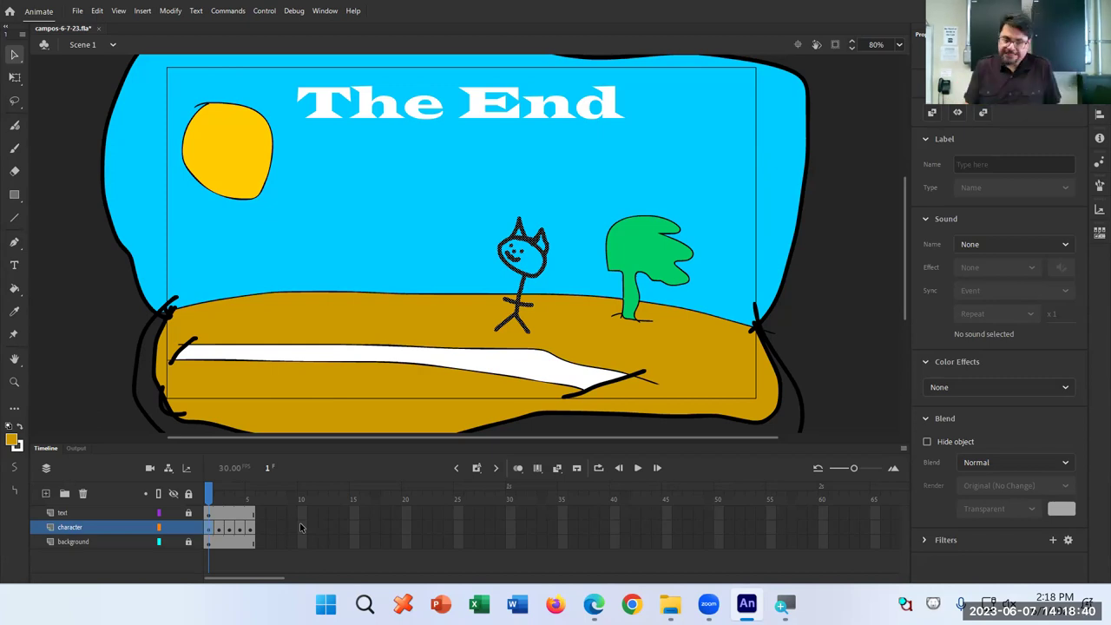
# Extend the character layer's first and second keyframes by inserting one frame after each
pyautogui.rightClick(211, 528)
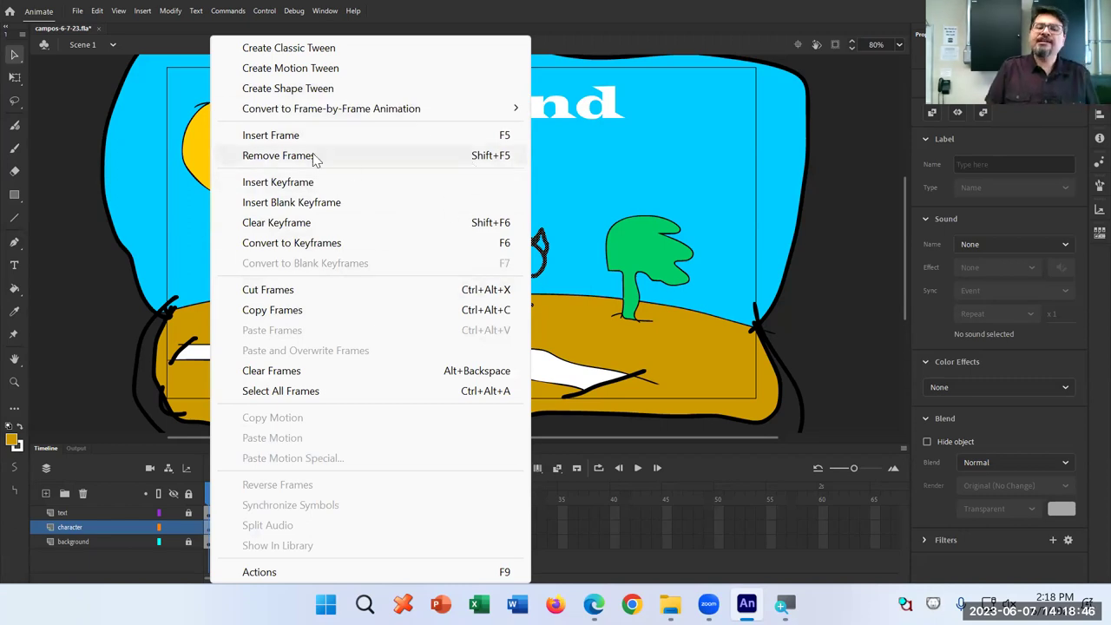
pyautogui.click(283, 141)
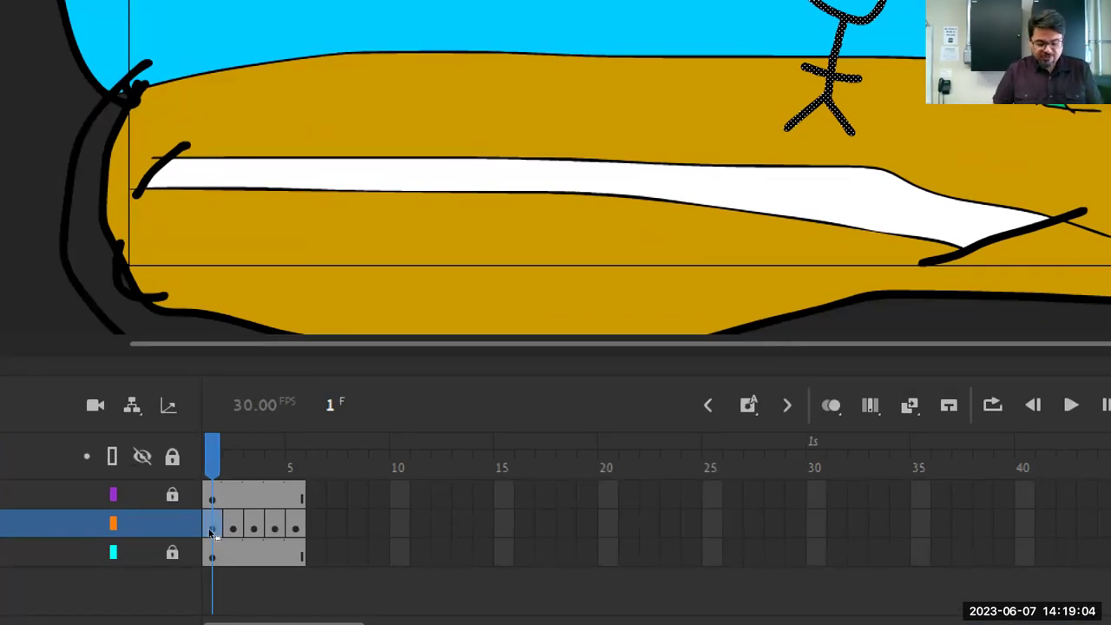
pyautogui.press('F5')
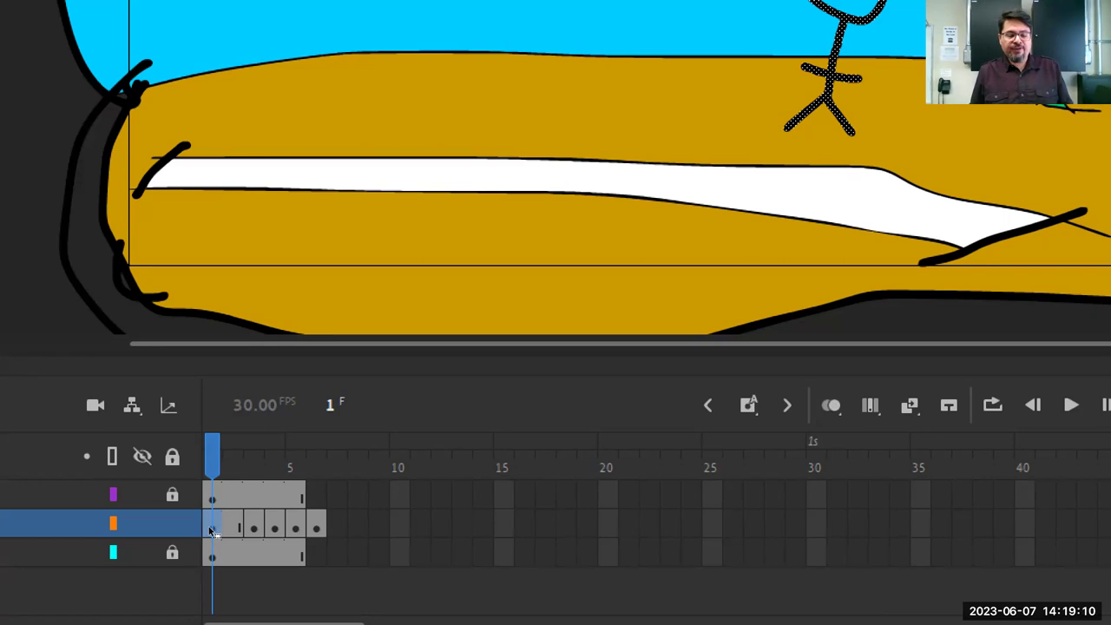
pyautogui.click(223, 531)
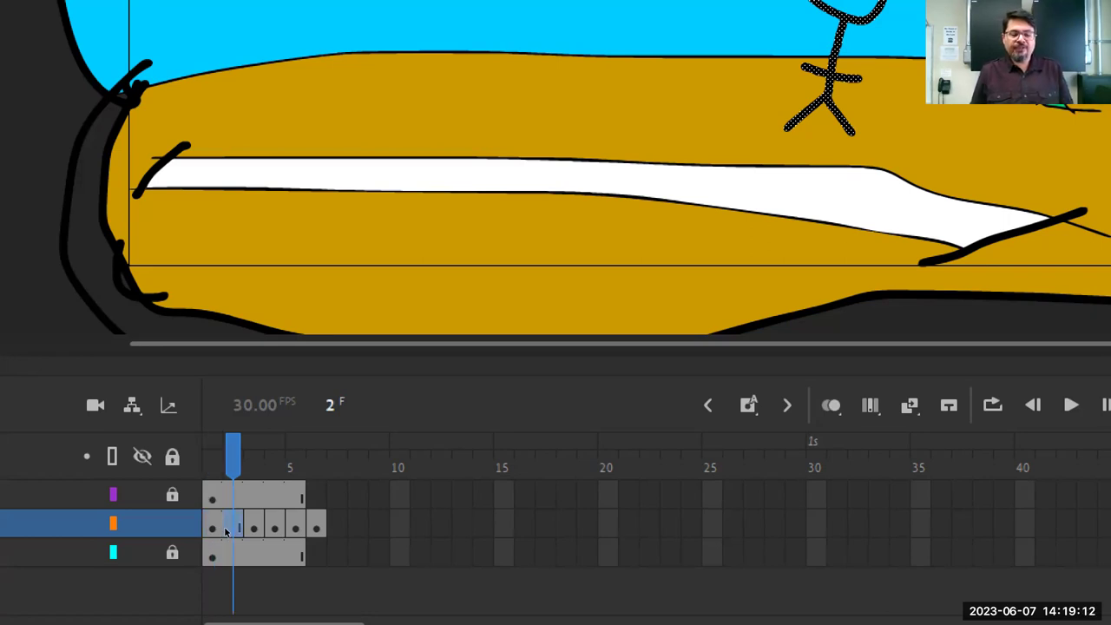
pyautogui.press('.')
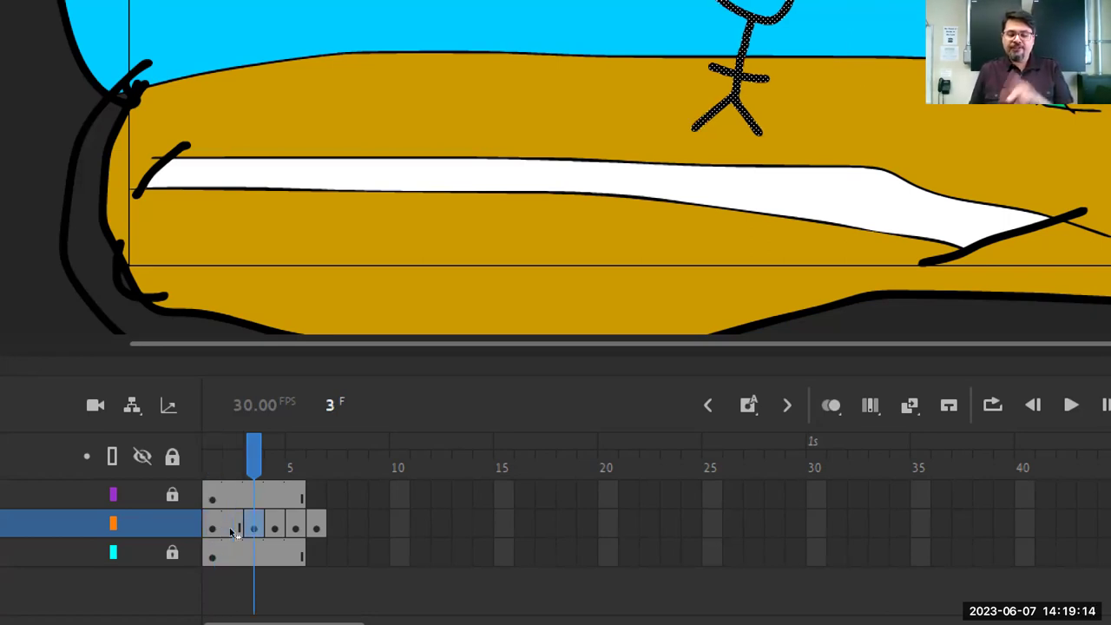
pyautogui.press('F5')
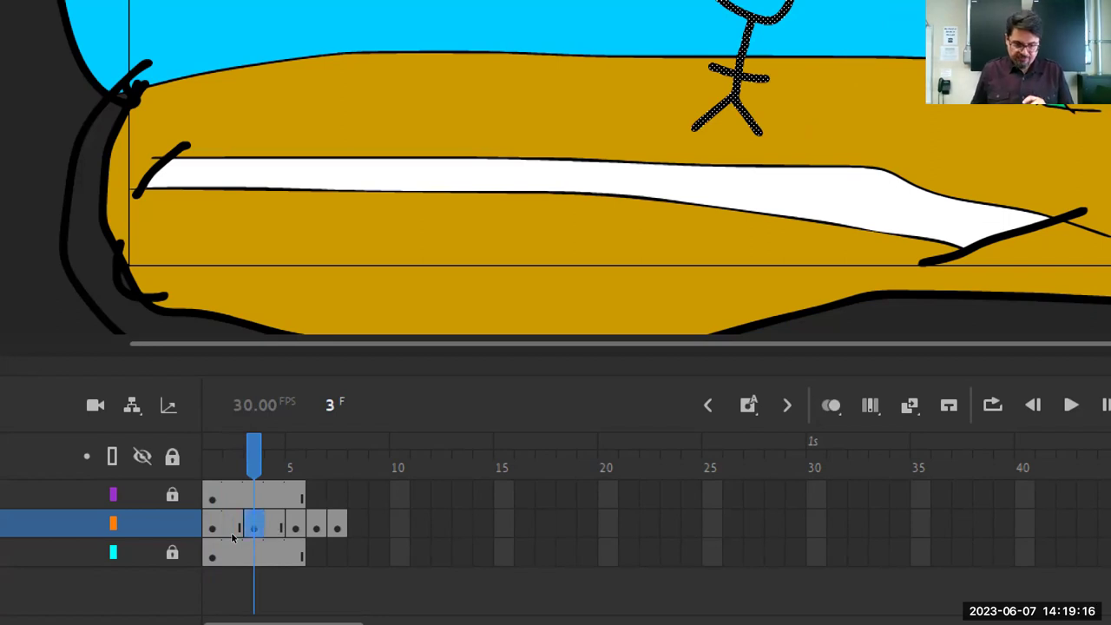
# Insert one extra frame after each of the character layer's third, fourth and fifth keyframes
pyautogui.press('.')
pyautogui.press('.')
pyautogui.press('F5')
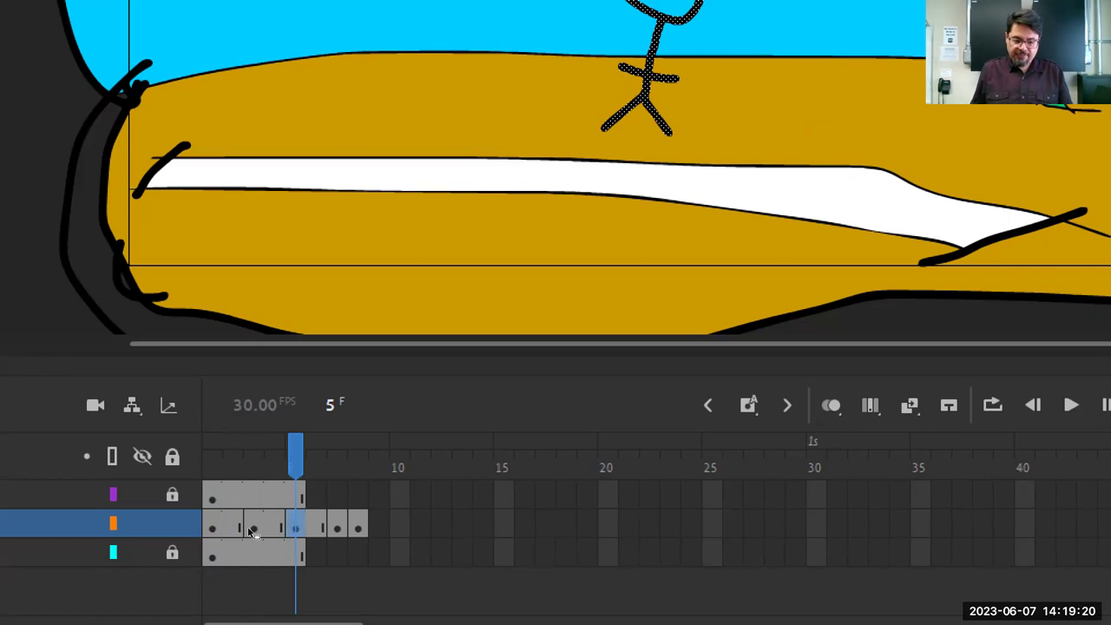
pyautogui.press('.')
pyautogui.press('.')
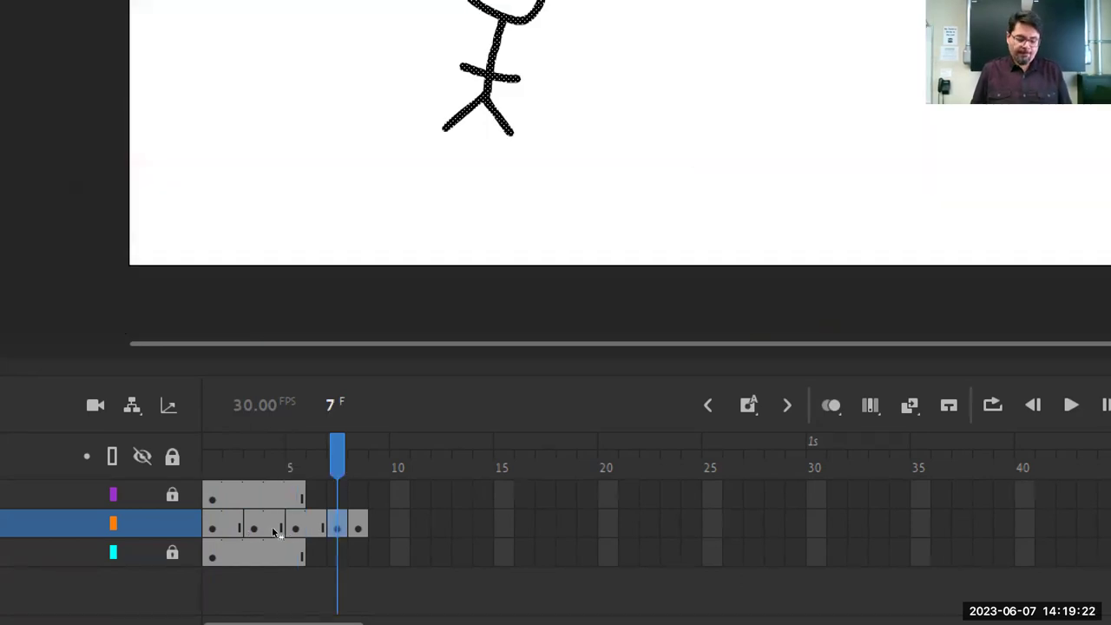
pyautogui.press('F5')
pyautogui.press('.')
pyautogui.press('.')
pyautogui.press('F5')
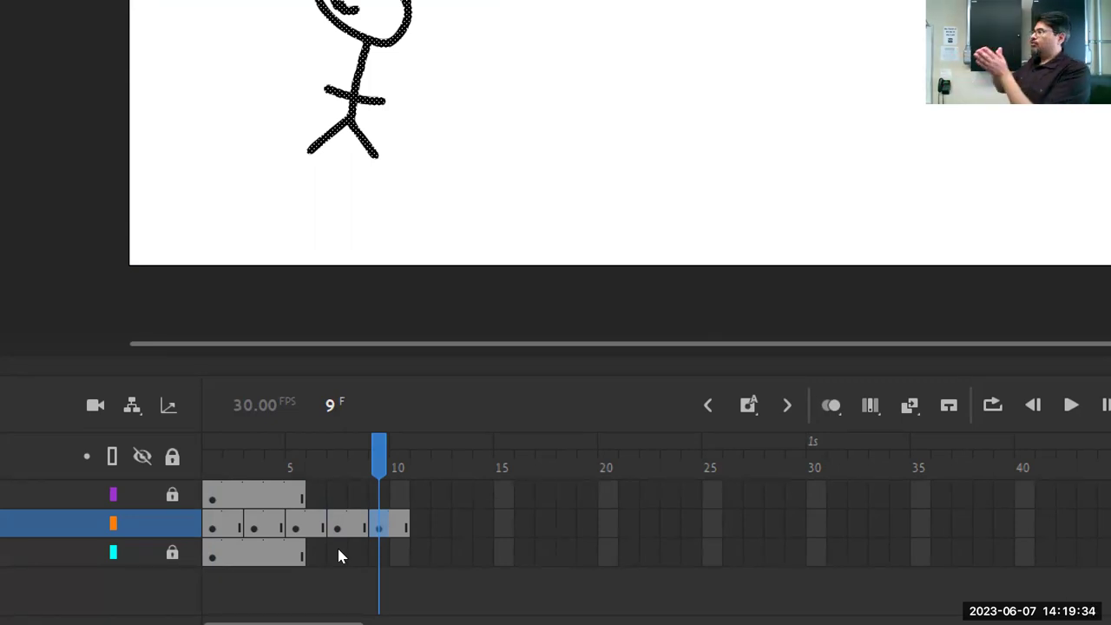
# Step through the character layer's extended frames to examine how long each pose is held, returning to frame 1
pyautogui.click(223, 496)
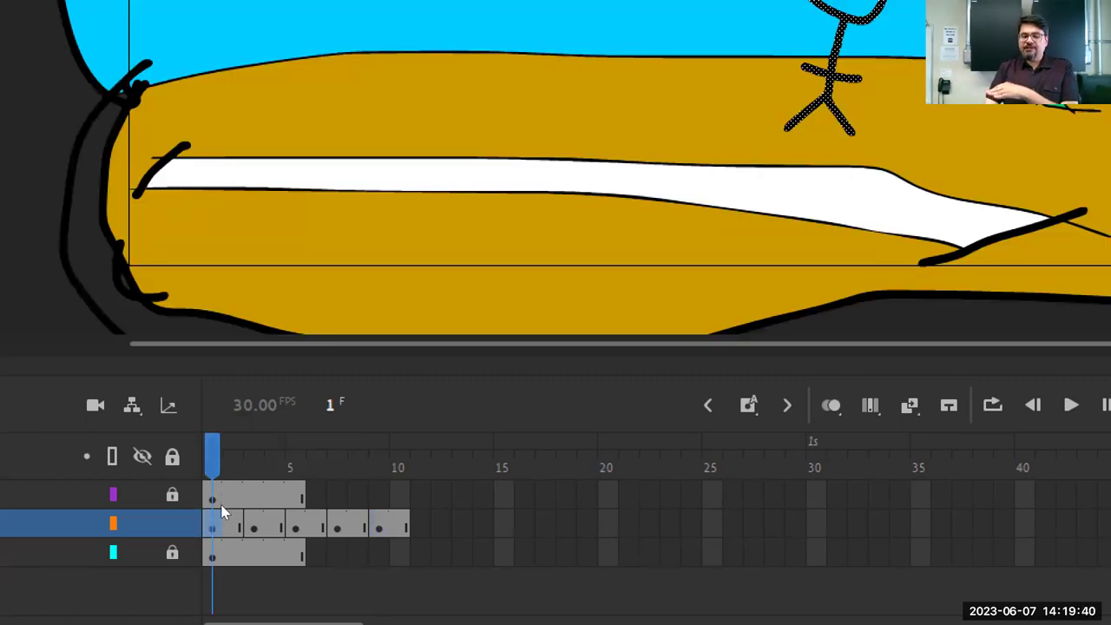
pyautogui.click(226, 531)
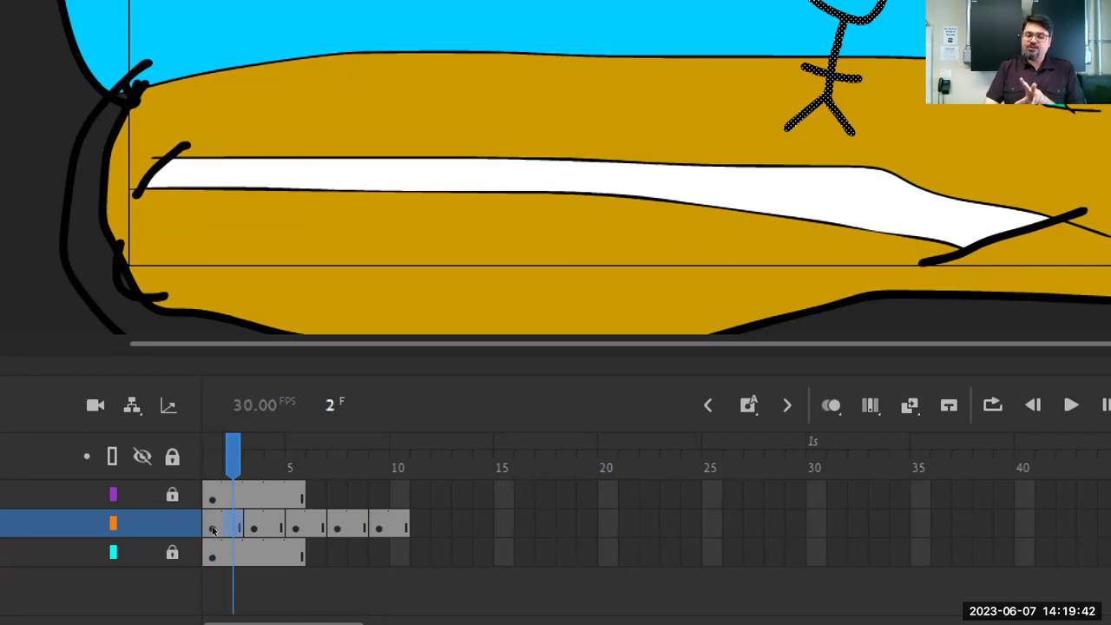
pyautogui.click(211, 527)
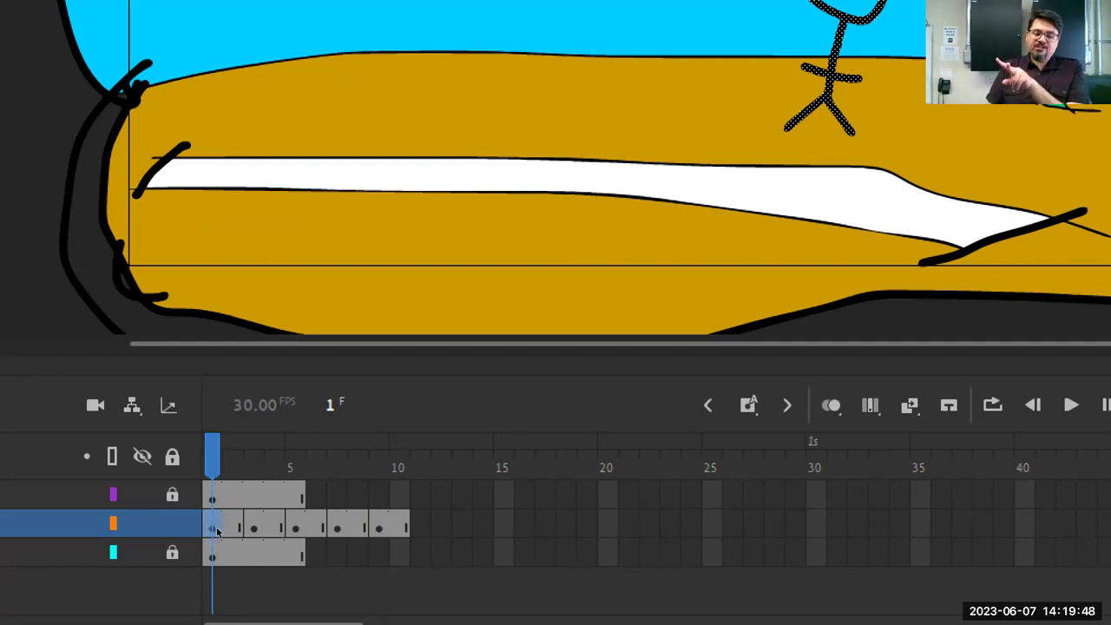
pyautogui.click(227, 531)
pyautogui.press('.')
pyautogui.press('.')
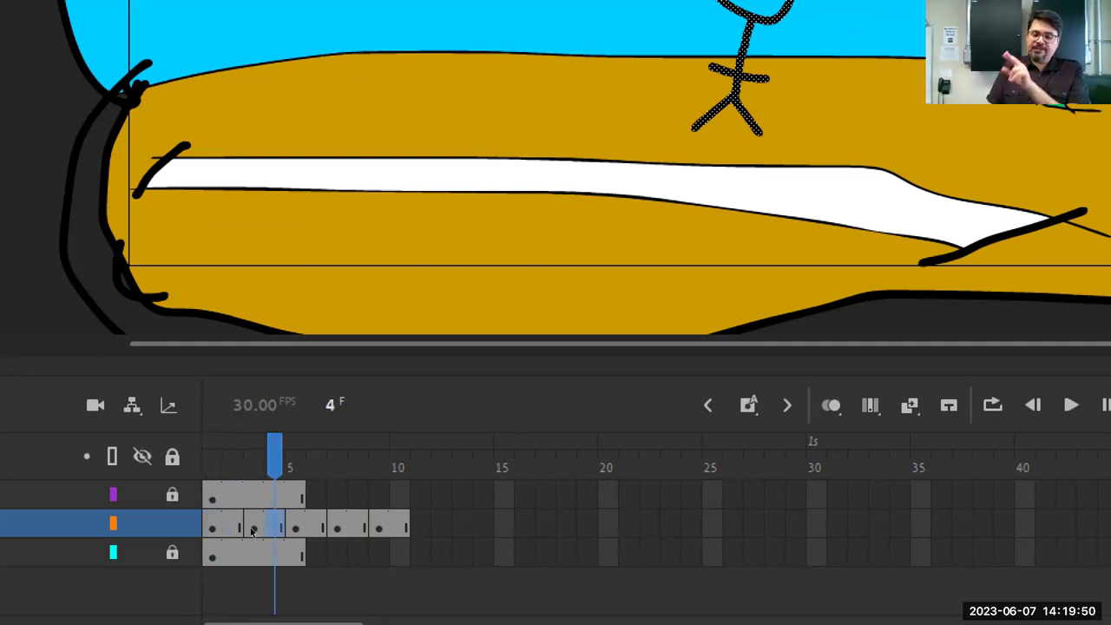
pyautogui.press('.')
pyautogui.press('.')
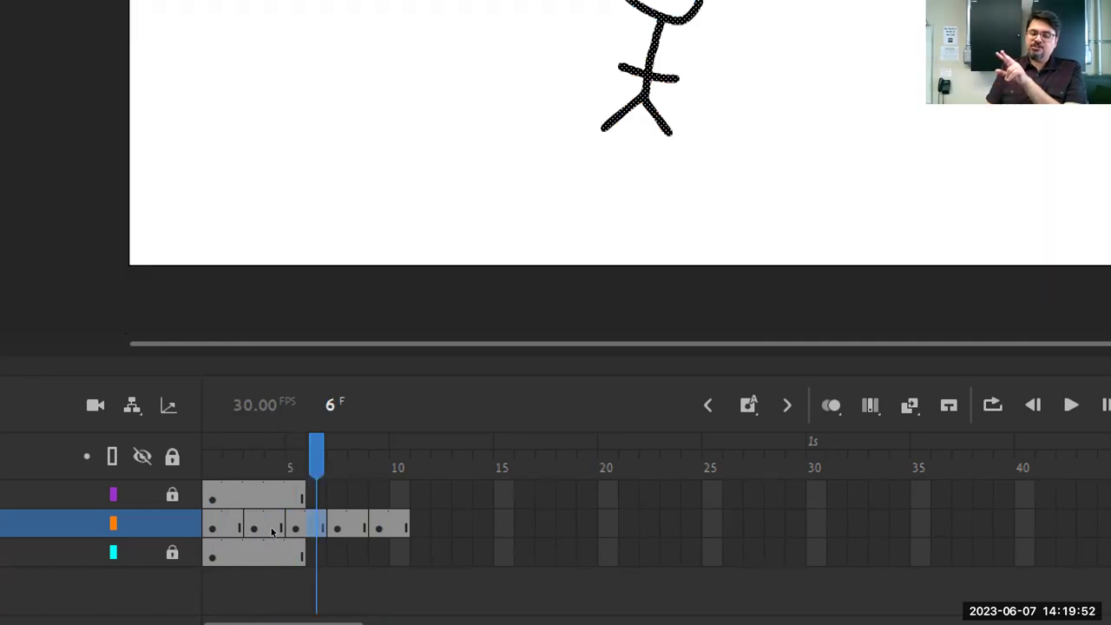
pyautogui.press('.')
pyautogui.click(211, 529)
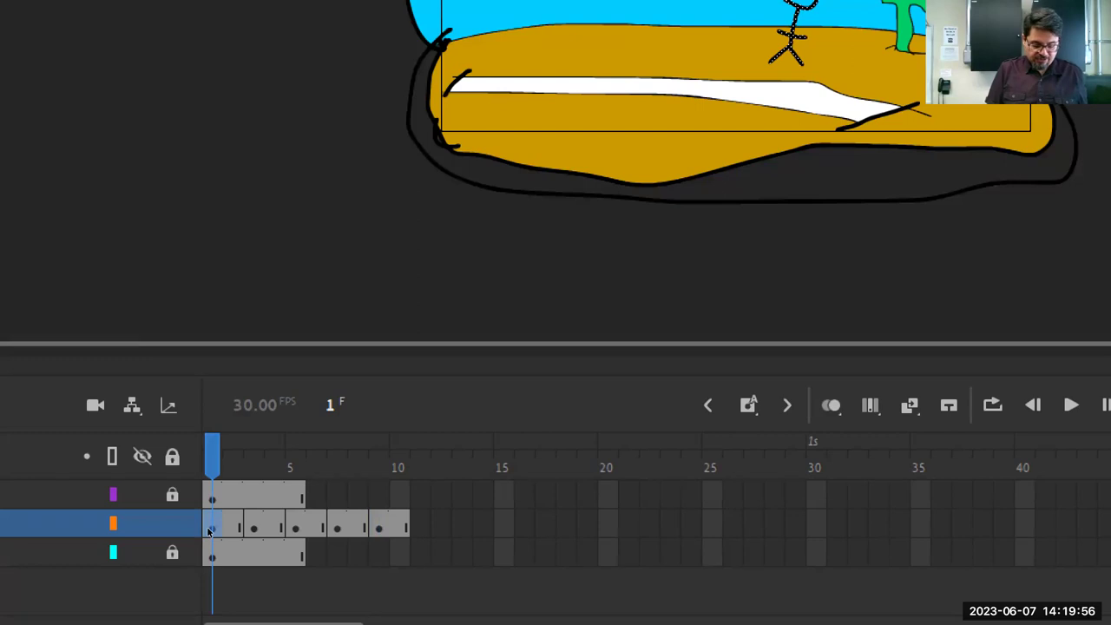
# Test the movie with the extended character timing and close the preview window
pyautogui.hotkey('ctrl', '=')
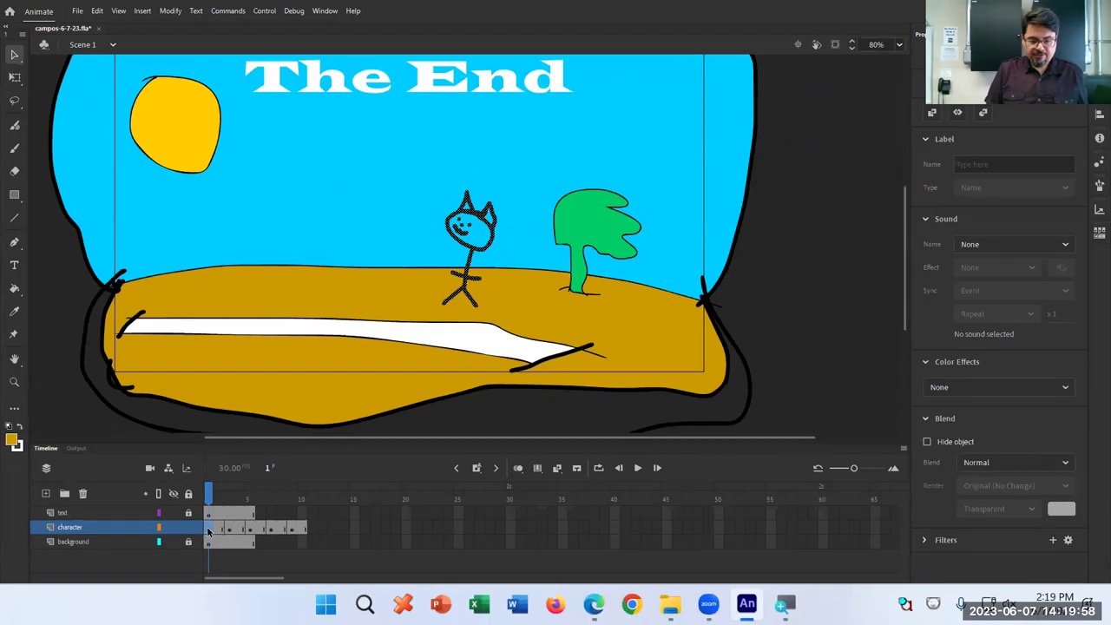
pyautogui.hotkey('ctrl', 'Return')
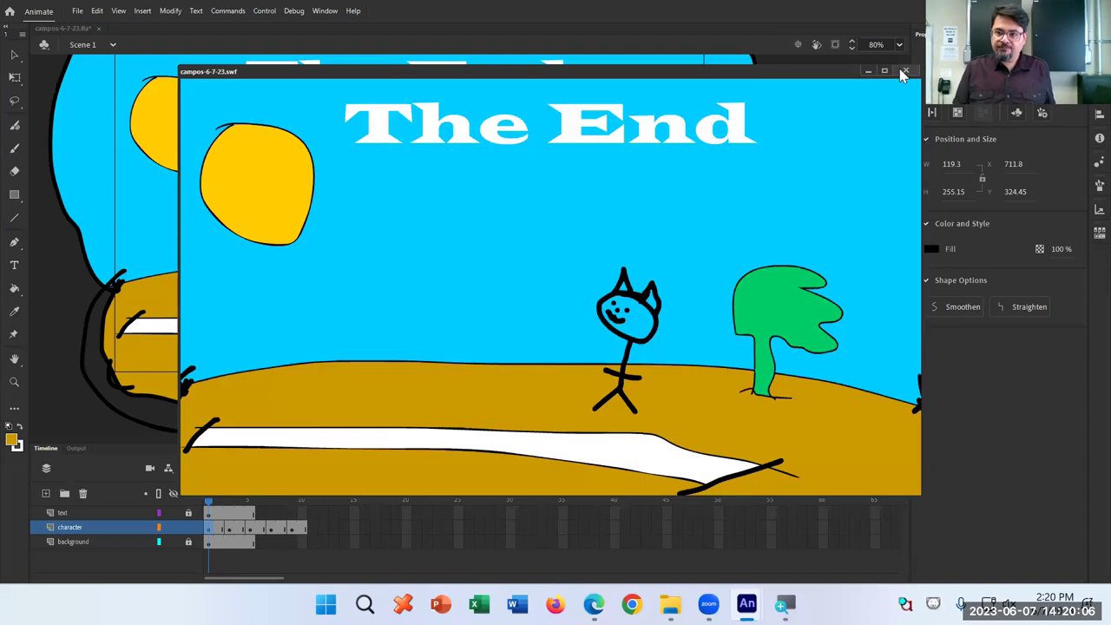
pyautogui.click(905, 72)
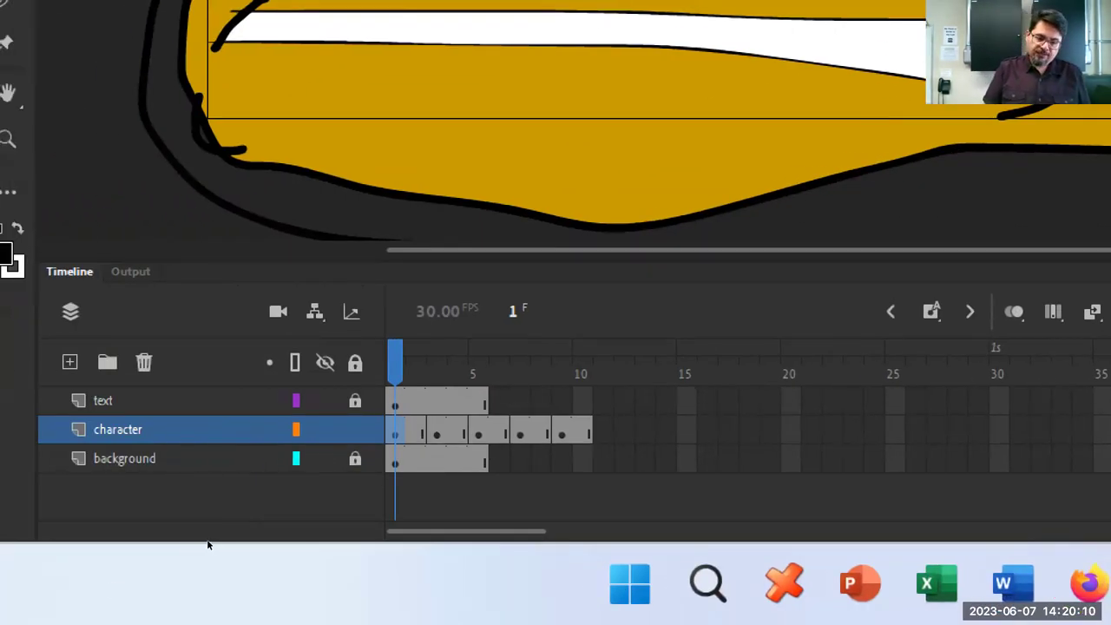
# Step through the first six frames to examine where the text and background layers end compared with the character layer
pyautogui.press('.')
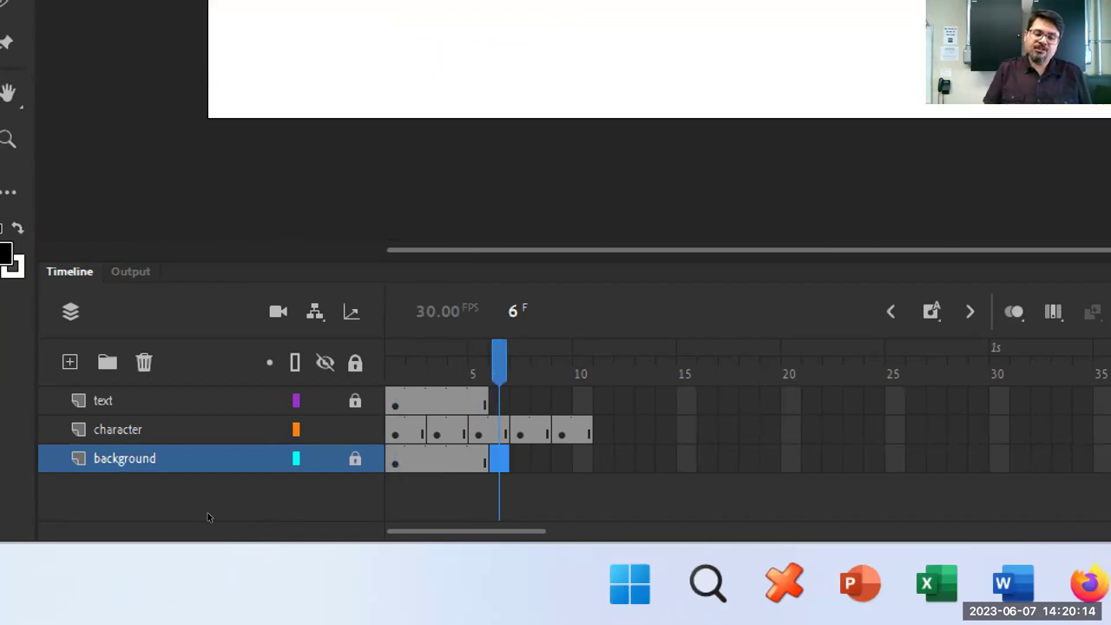
pyautogui.press('Home')
pyautogui.press('.')
pyautogui.press('.')
pyautogui.press('.')
pyautogui.press('.')
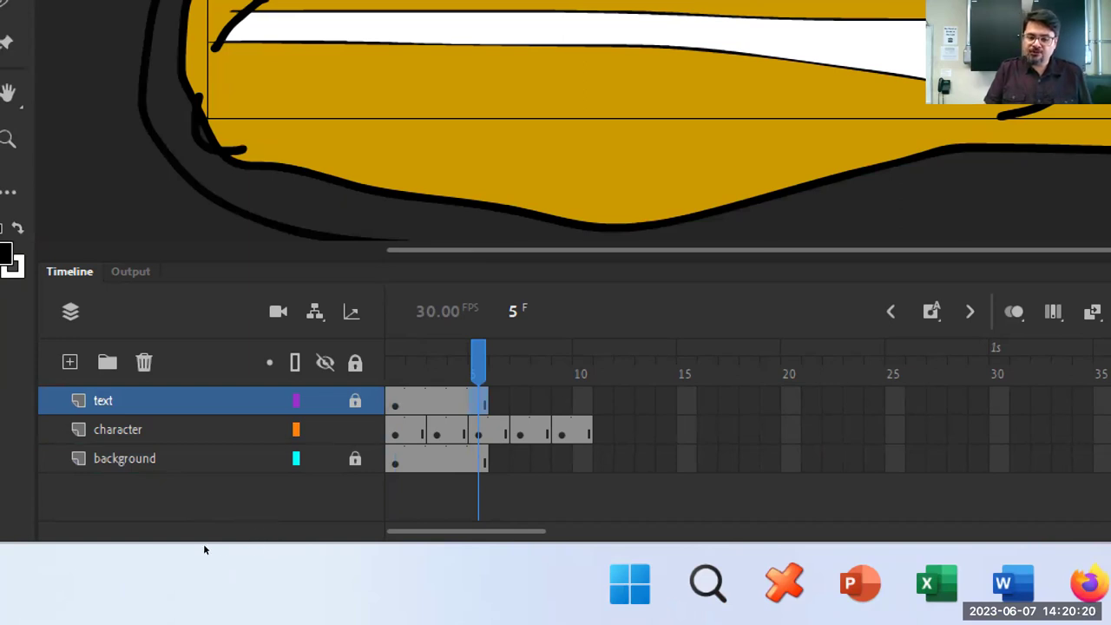
pyautogui.press('Home')
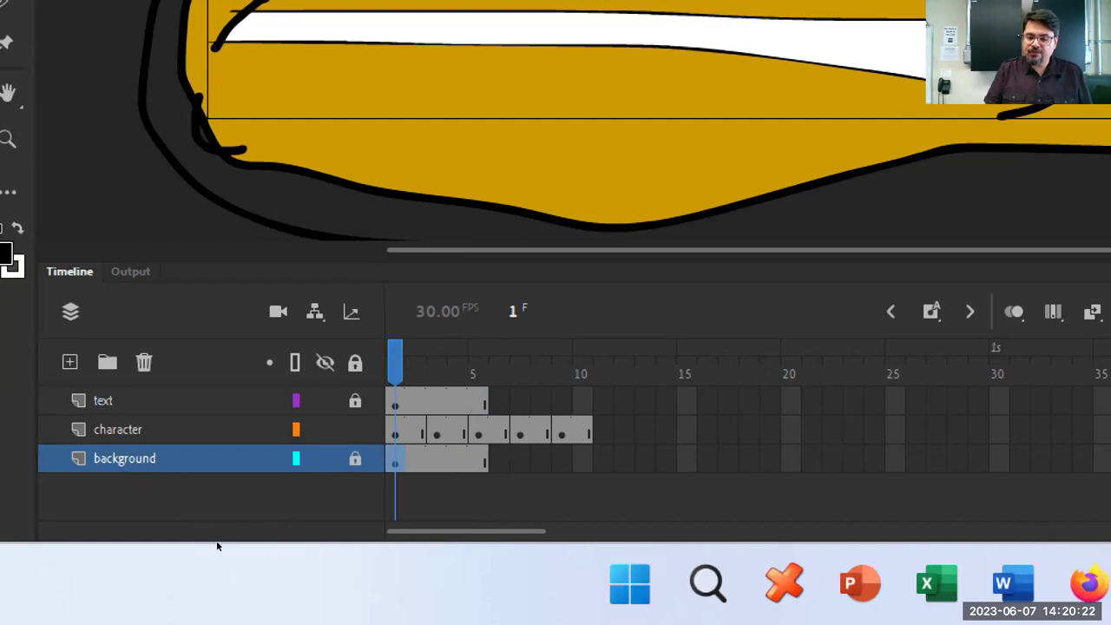
# Extend the background layer to frame 10 by inserting five frames at frame 5
pyautogui.press('.')
pyautogui.press('.')
pyautogui.press('.')
pyautogui.press('.')
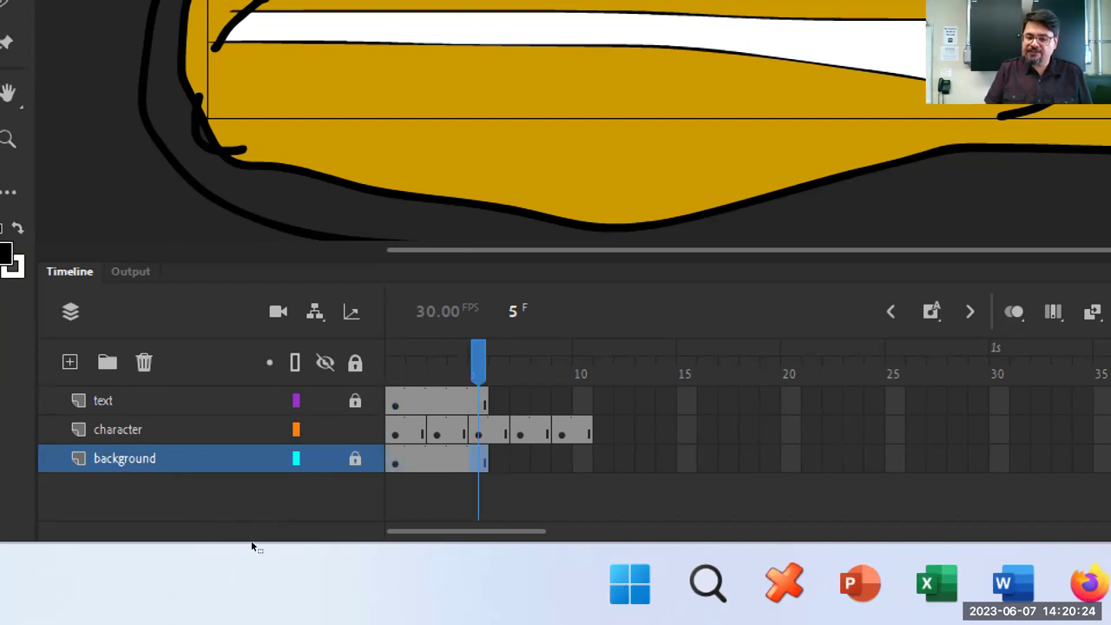
pyautogui.press('F5')
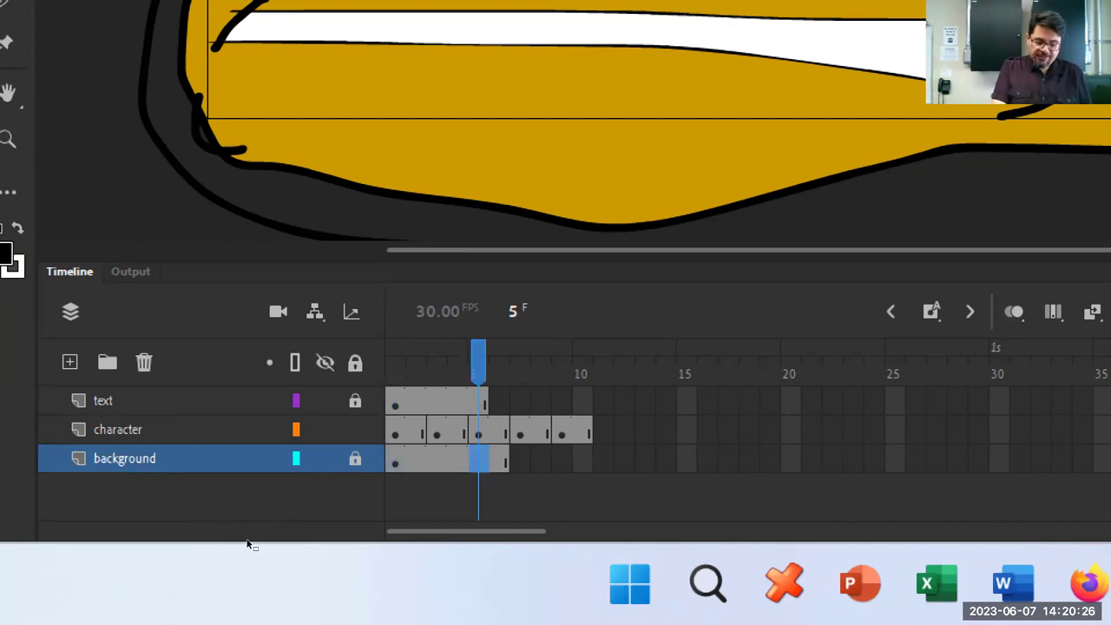
pyautogui.press('F5')
pyautogui.press('F5')
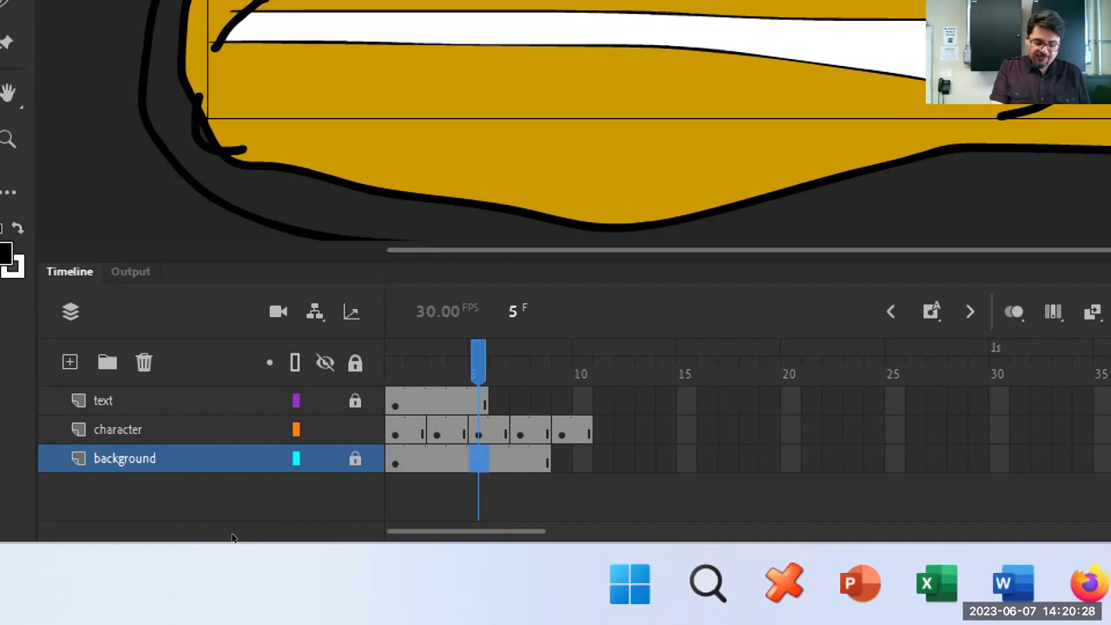
pyautogui.press('F5')
pyautogui.press('F5')
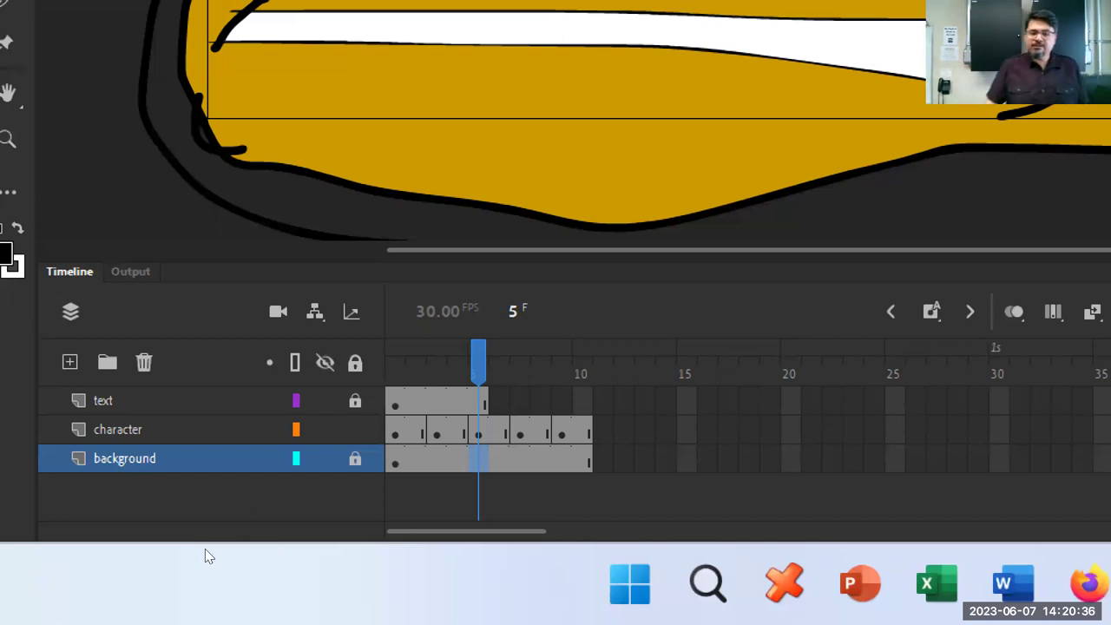
# Compare the text layer's length with the other layers, test the movie with the extended background, and close the preview
pyautogui.hotkey('ctrl', 'z')
pyautogui.hotkey('ctrl', 'z')
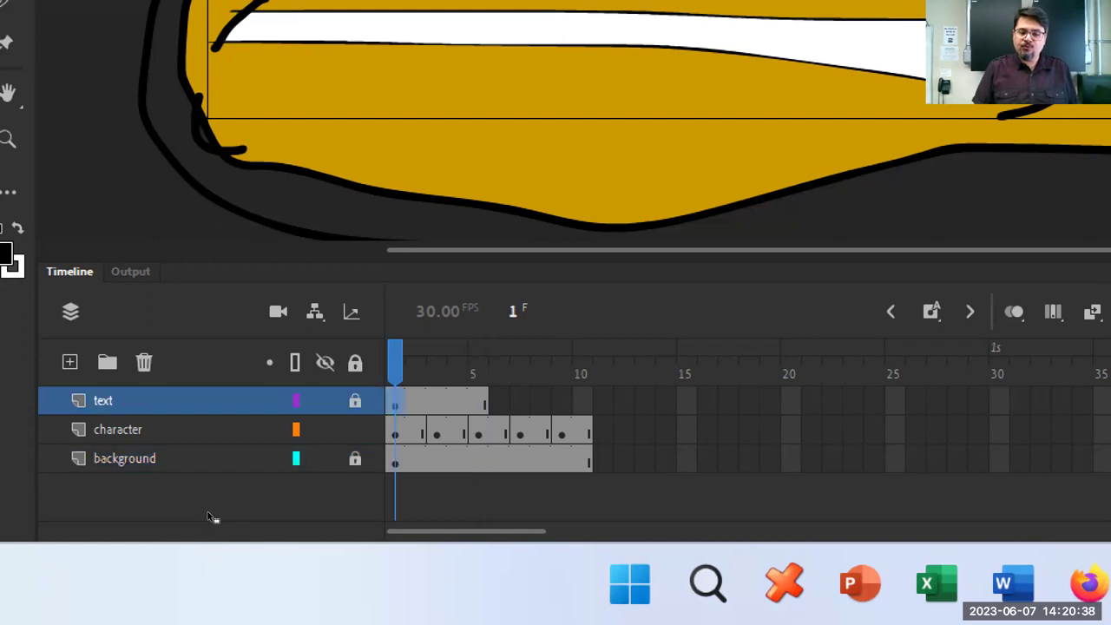
pyautogui.hotkey('ctrl', 'z')
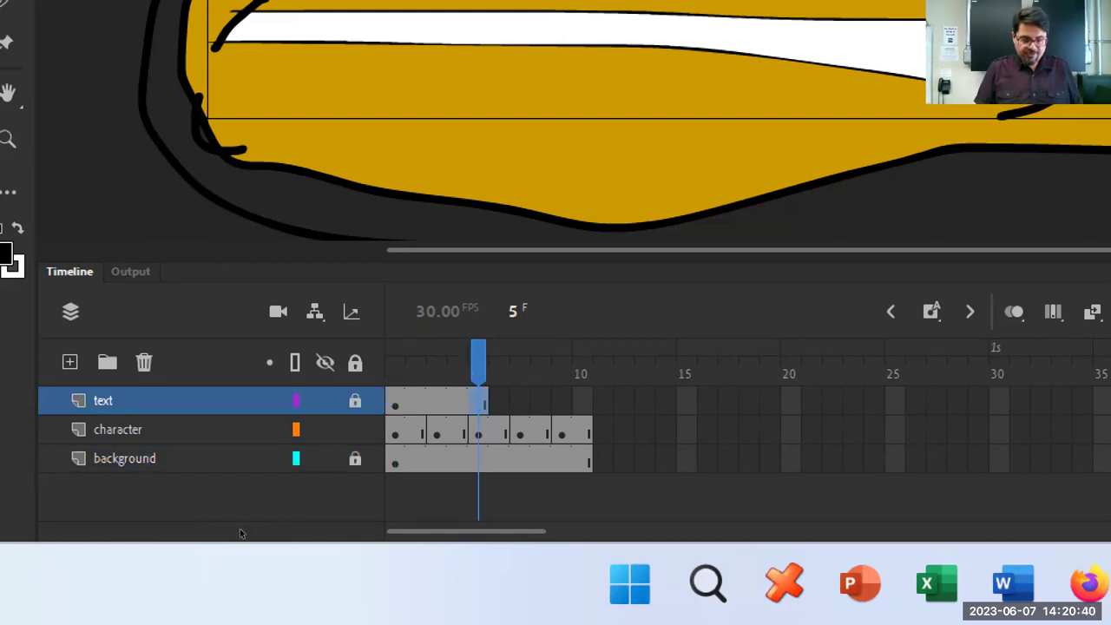
pyautogui.hotkey('ctrl', 'z')
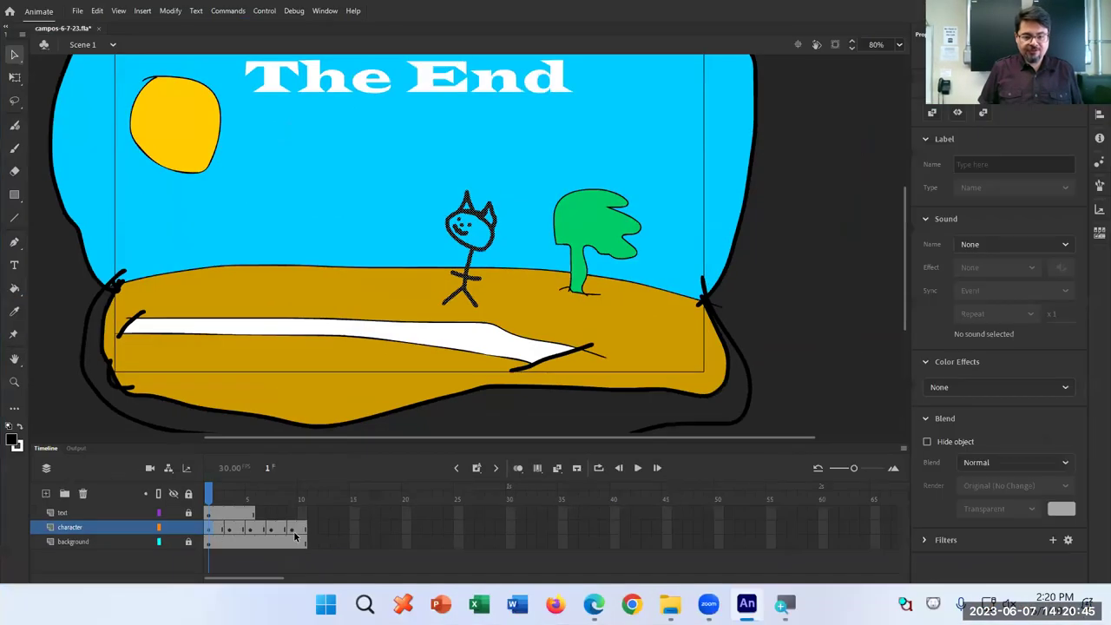
pyautogui.hotkey('ctrl', 'Return')
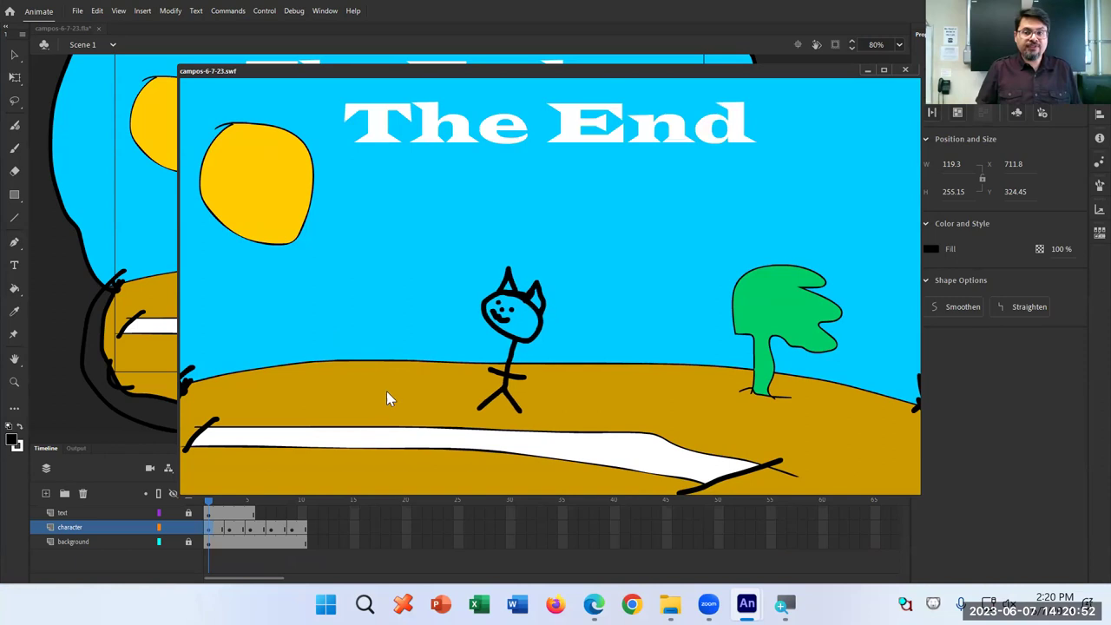
pyautogui.click(906, 69)
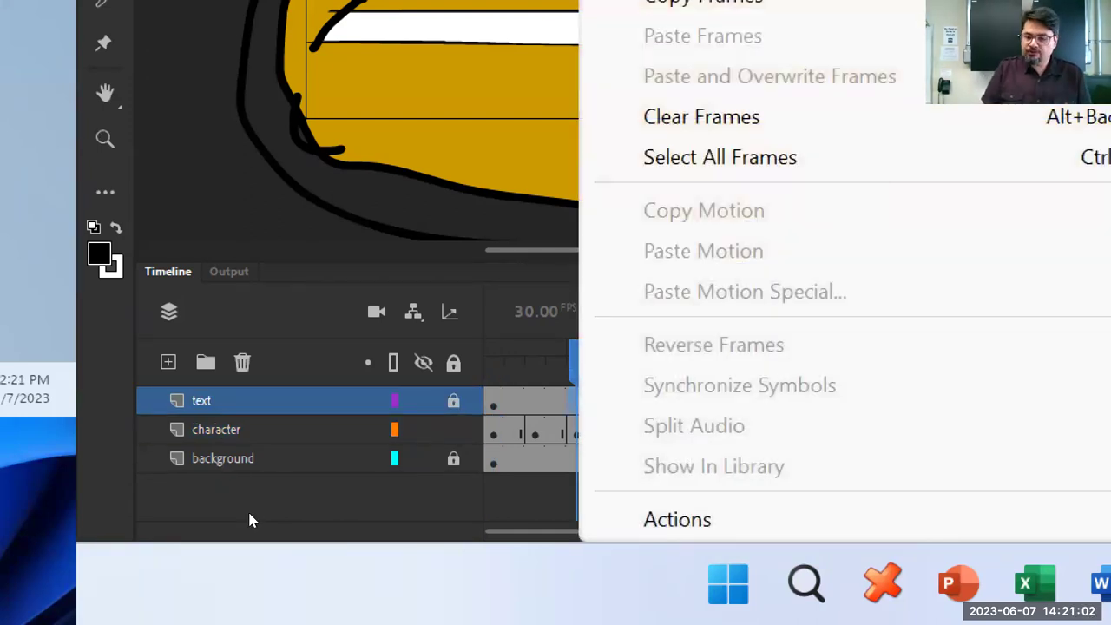
# Extend the text layer to frame 10 by inserting five frames at frame 5
pyautogui.click(249, 519)
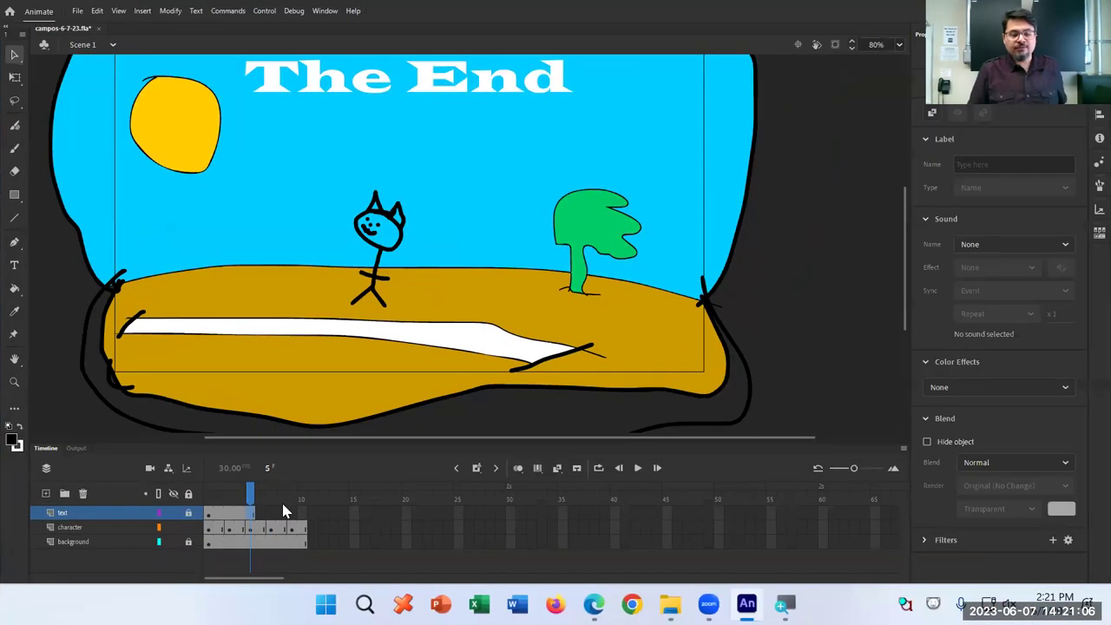
pyautogui.rightClick(590, 411)
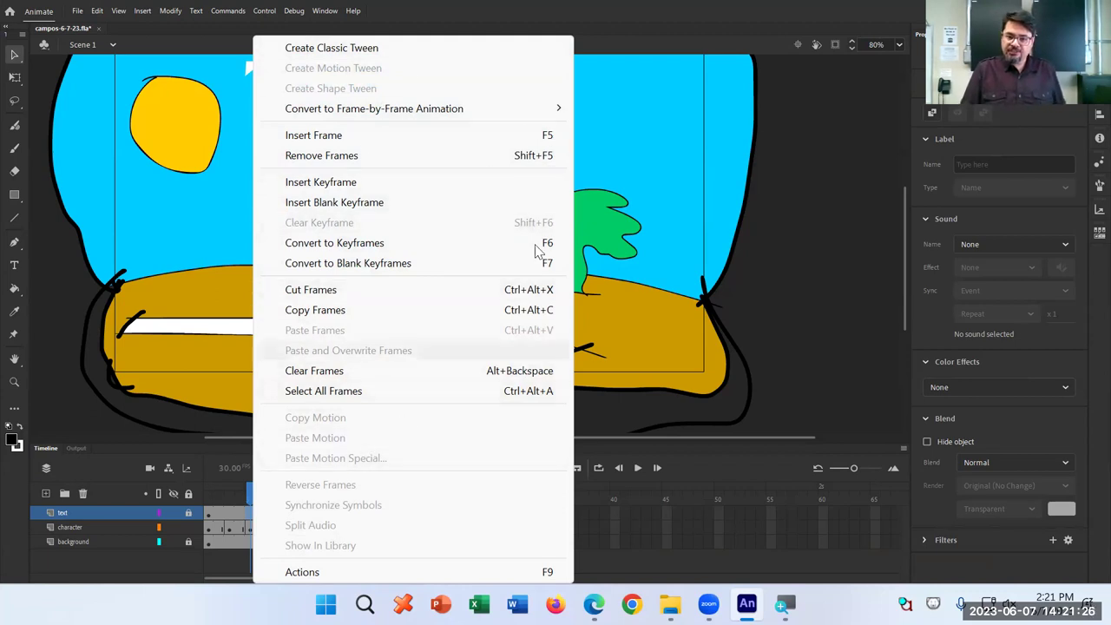
pyautogui.click(612, 7)
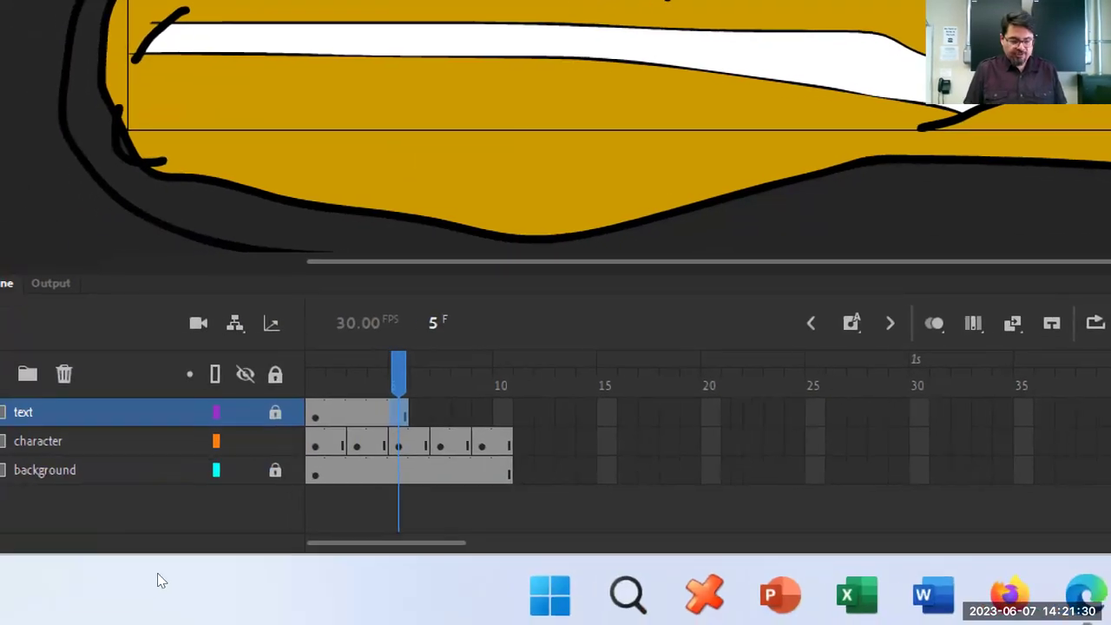
pyautogui.press('F5')
pyautogui.press('F5')
pyautogui.press('F5')
pyautogui.press('F5')
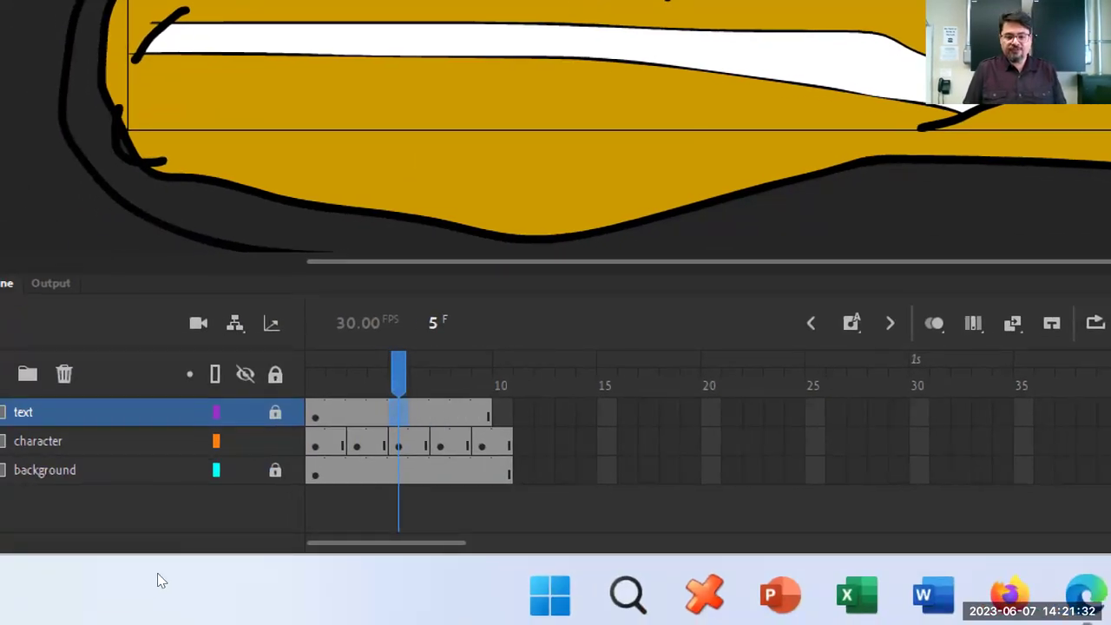
pyautogui.press('F5')
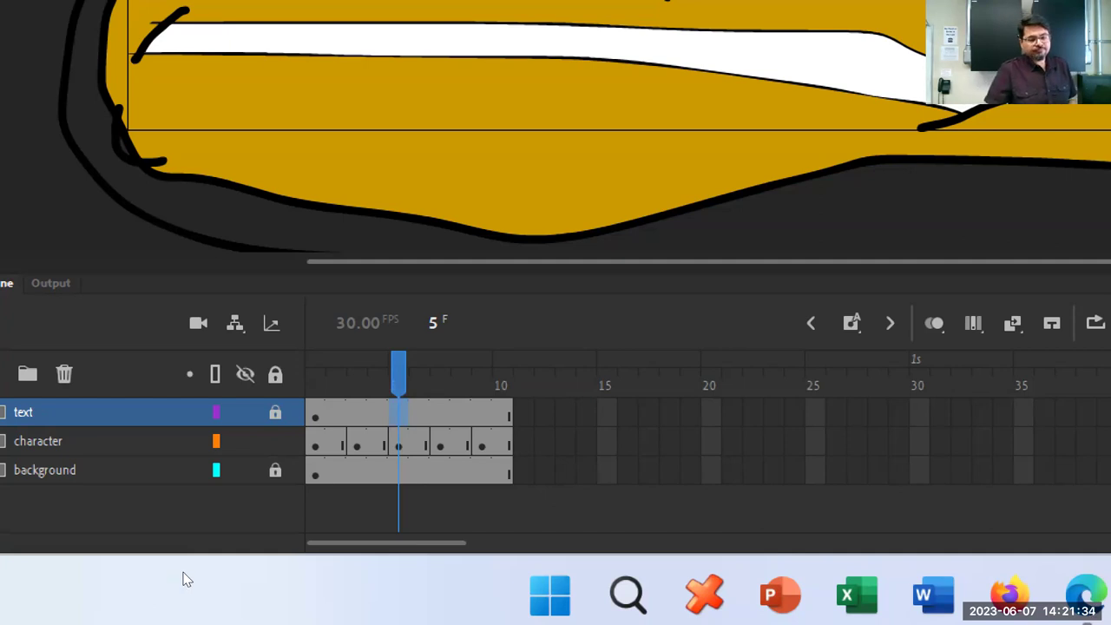
# Insert one more frame so the text layer runs to frame 11, past the other layers, and test the movie
pyautogui.press('F5')
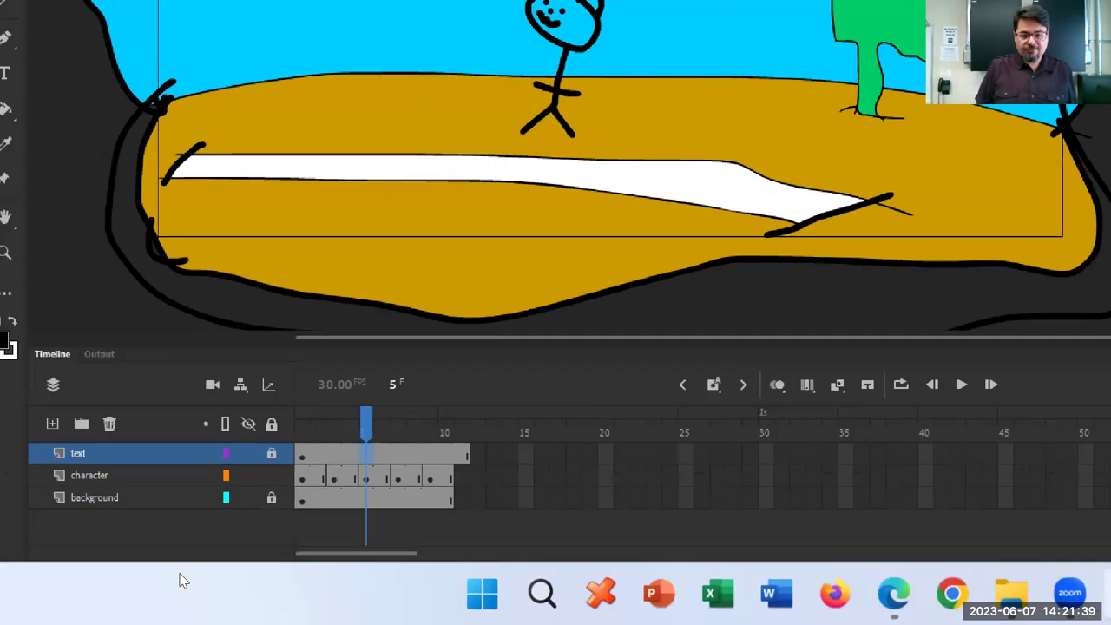
pyautogui.hotkey('ctrl', 'Return')
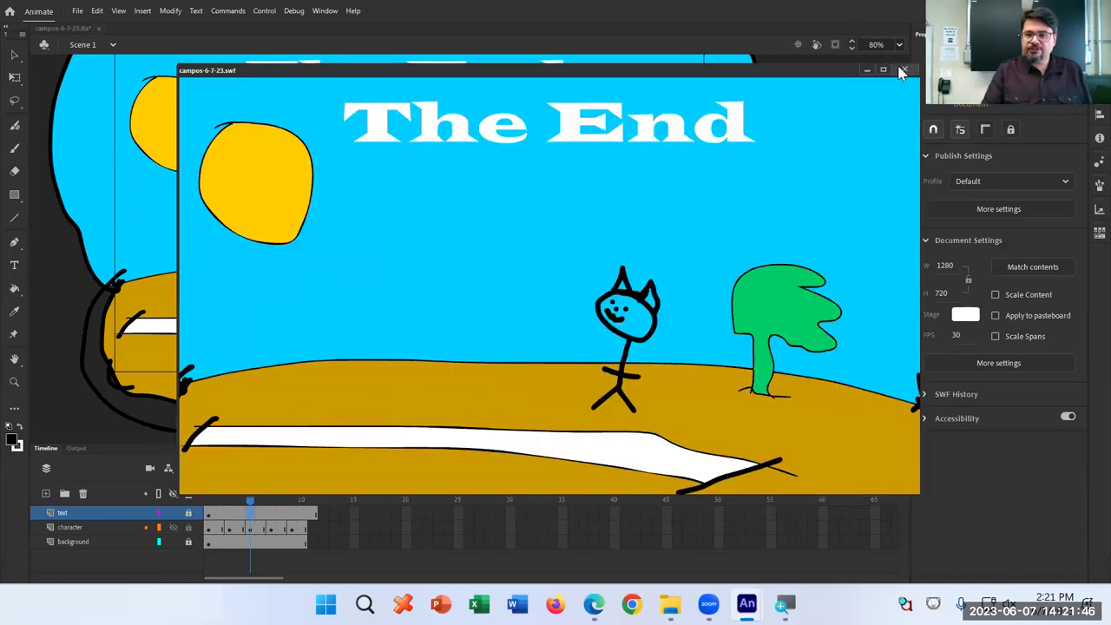
pyautogui.click(180, 580)
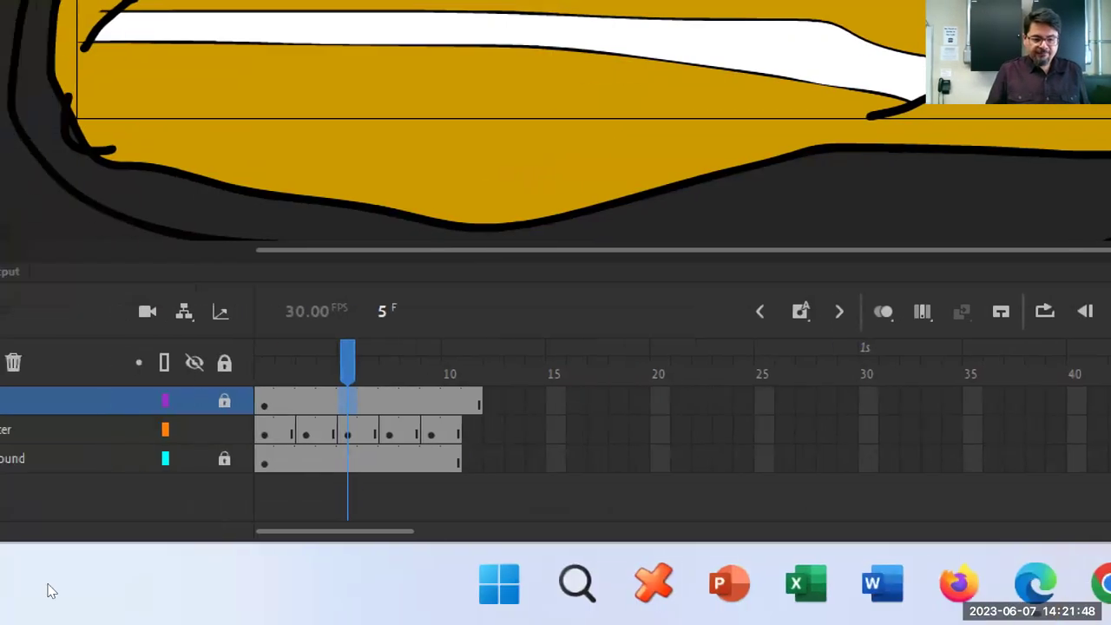
# Play the timeline to examine frame 11 against earlier frames, test the movie again, and close the preview
pyautogui.press('Return')
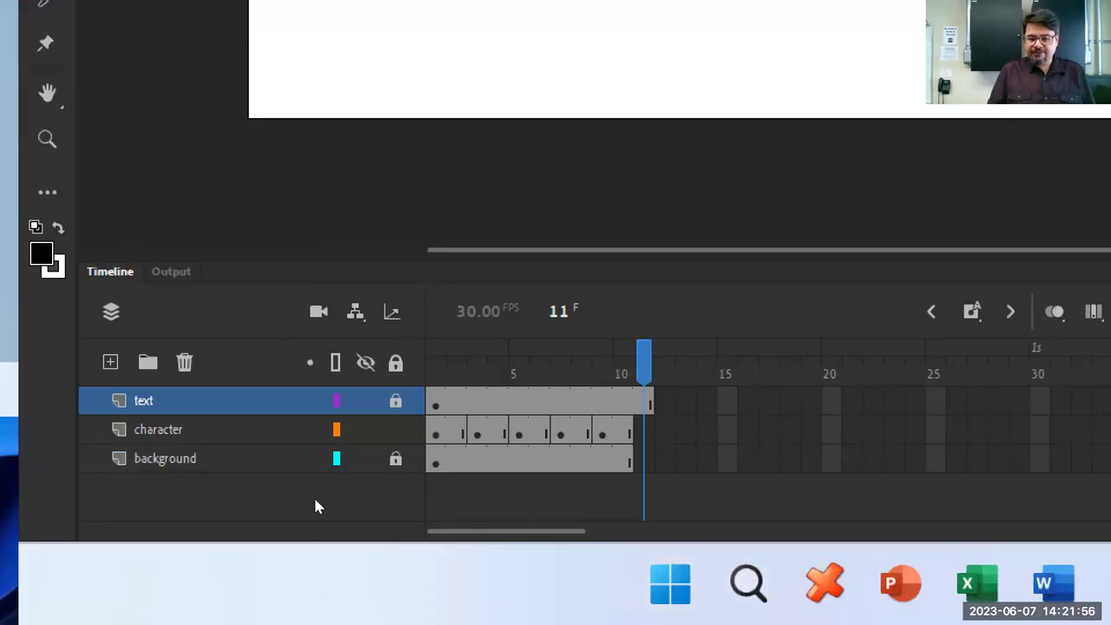
pyautogui.press('Return')
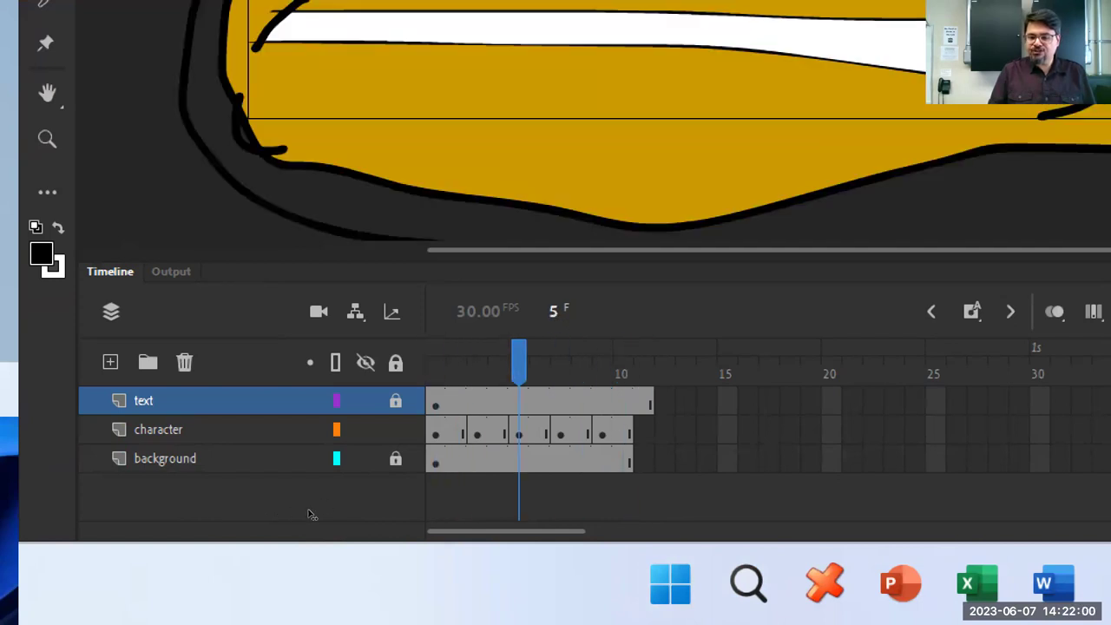
pyautogui.press('Return')
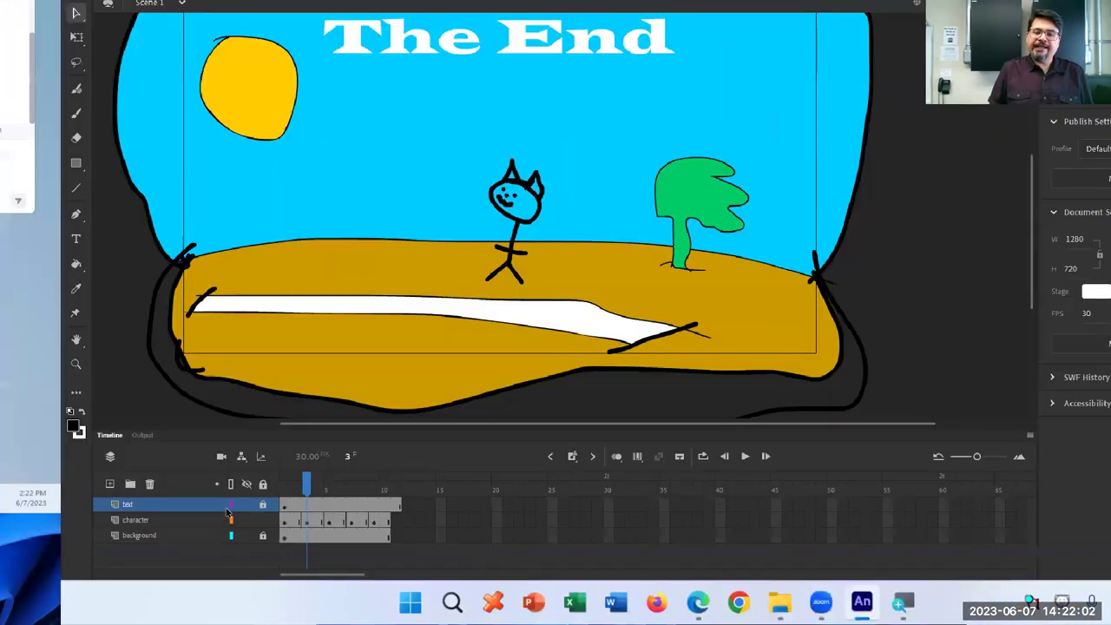
pyautogui.hotkey('ctrl', 'Return')
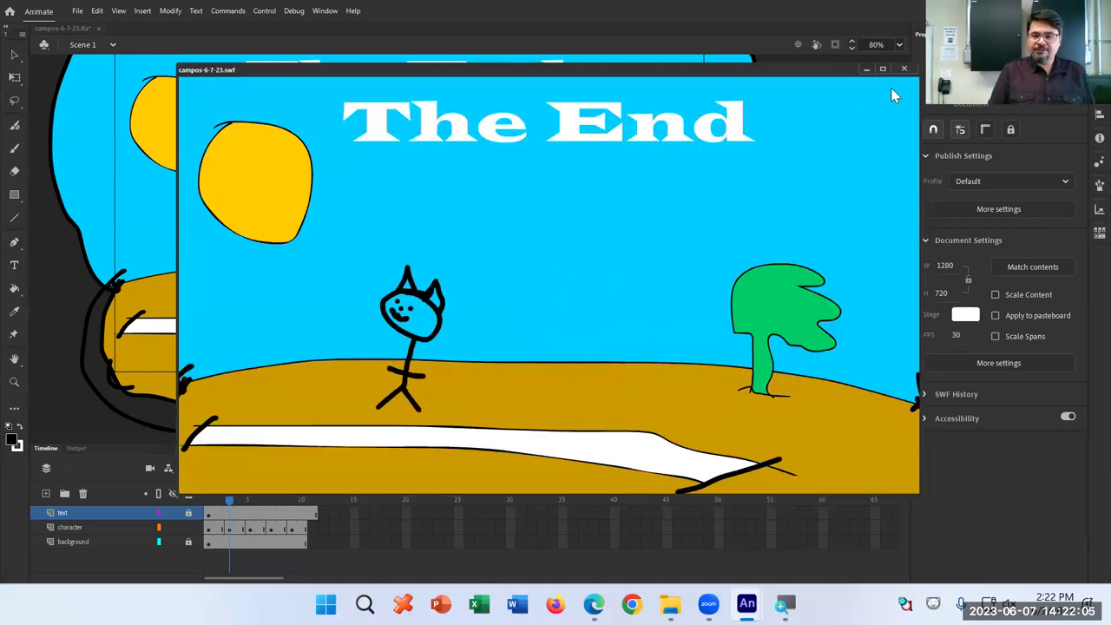
pyautogui.click(903, 68)
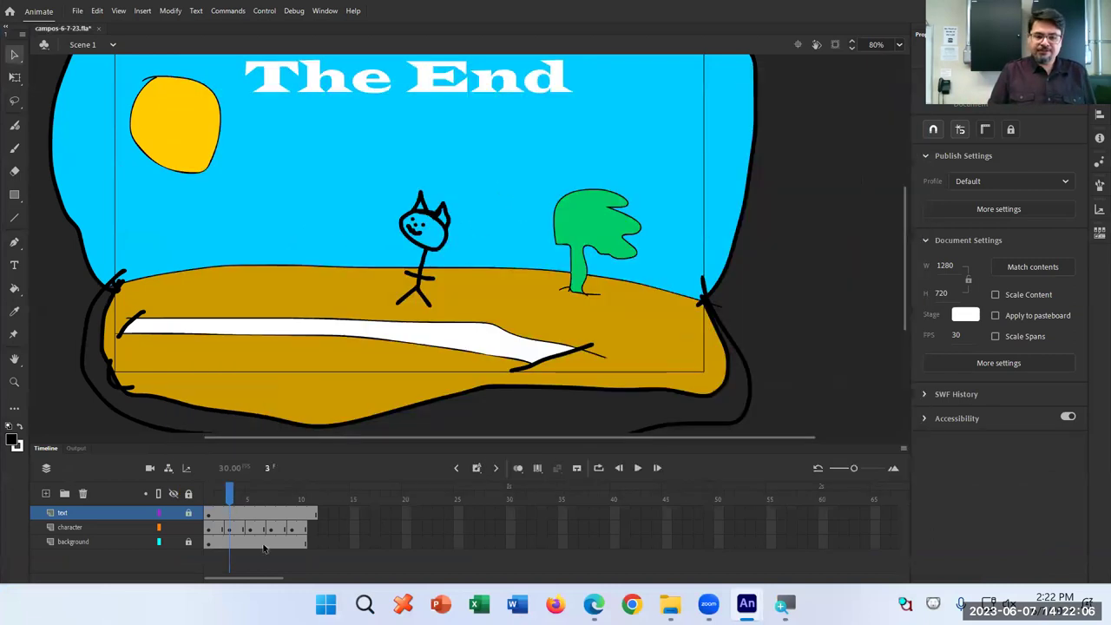
# Remove the text layer's extra frame at frame 11
pyautogui.rightClick(310, 515)
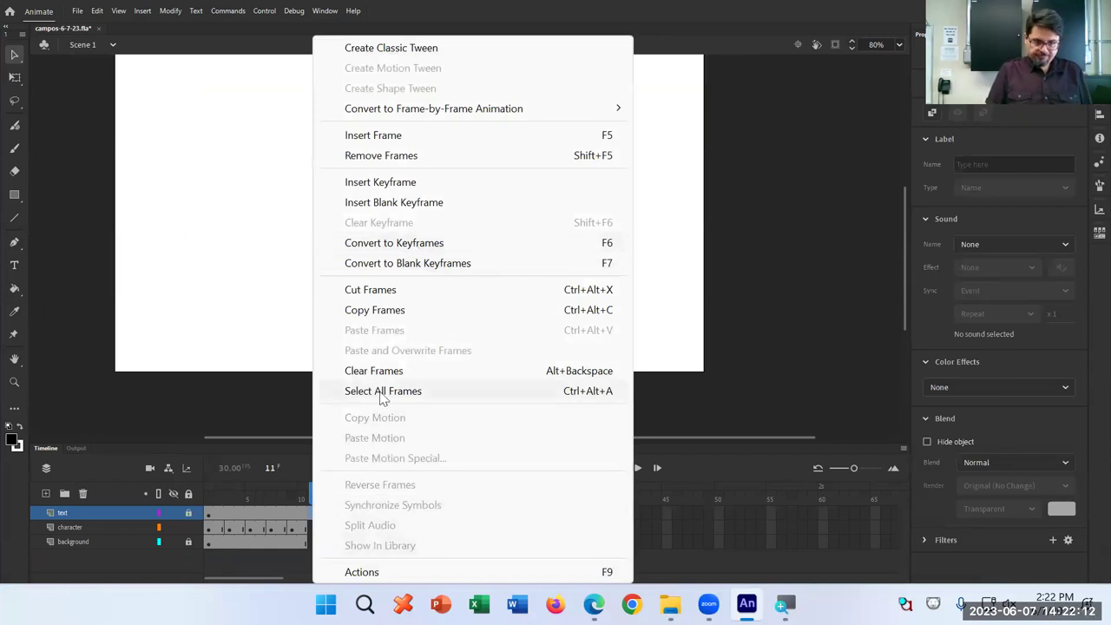
pyautogui.click(387, 157)
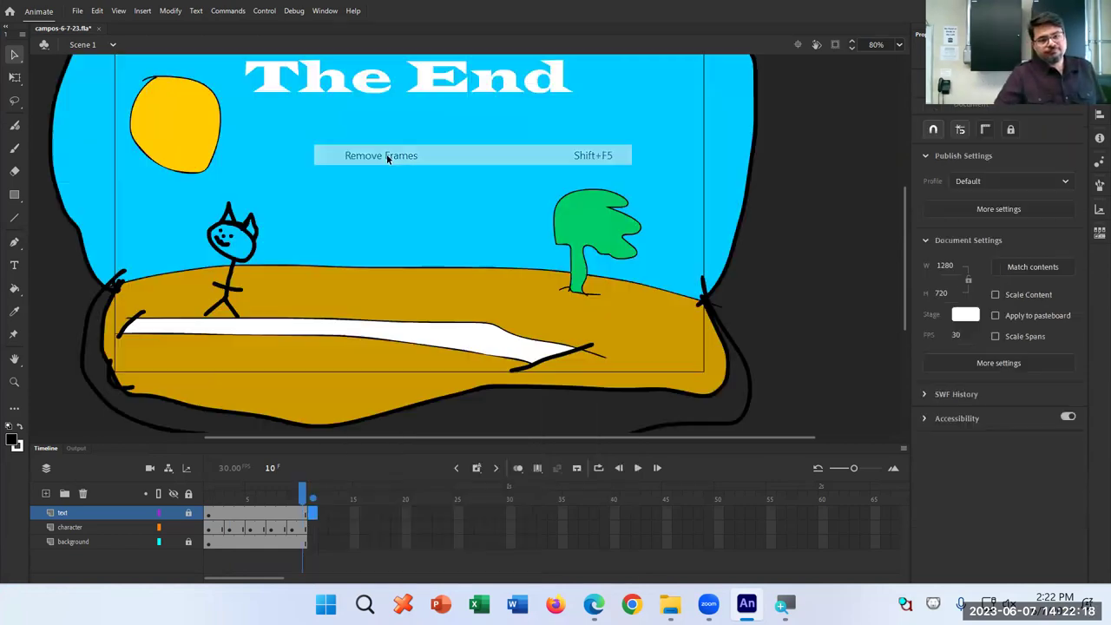
pyautogui.click(353, 529)
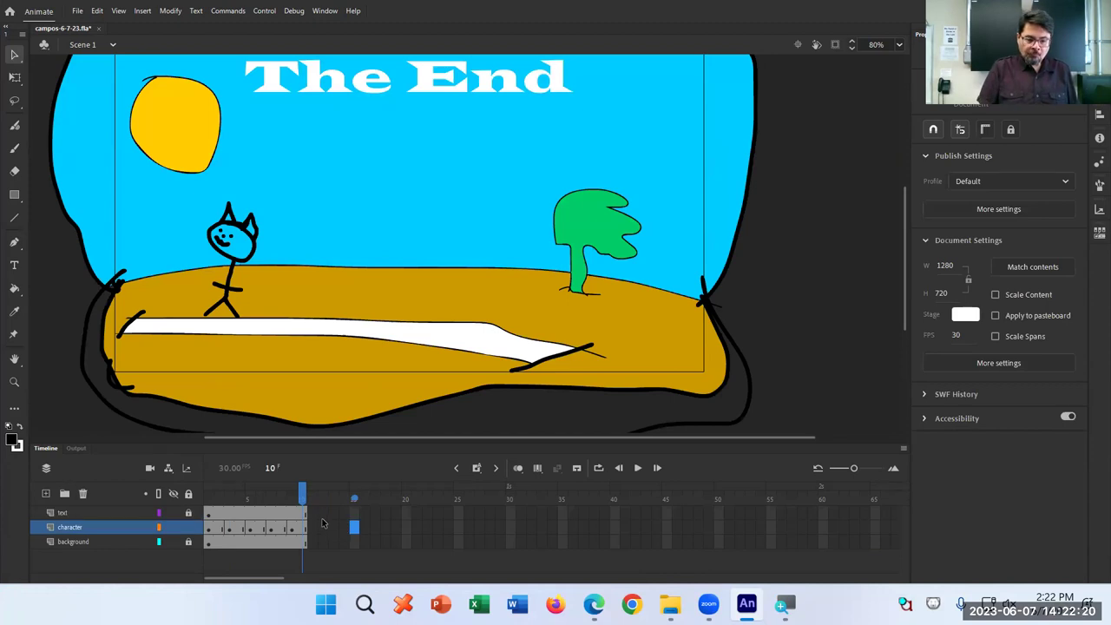
# Test the movie with all three layers ending at frame 10, close the preview, and return to the text layer's first frame
pyautogui.hotkey('ctrl', 'Return')
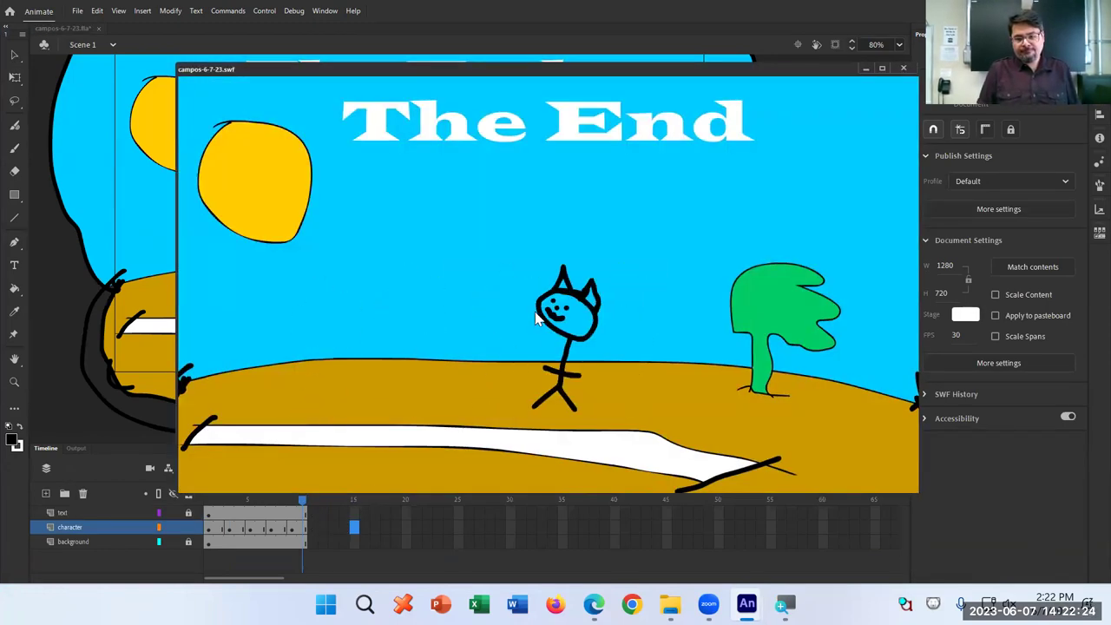
pyautogui.click(904, 68)
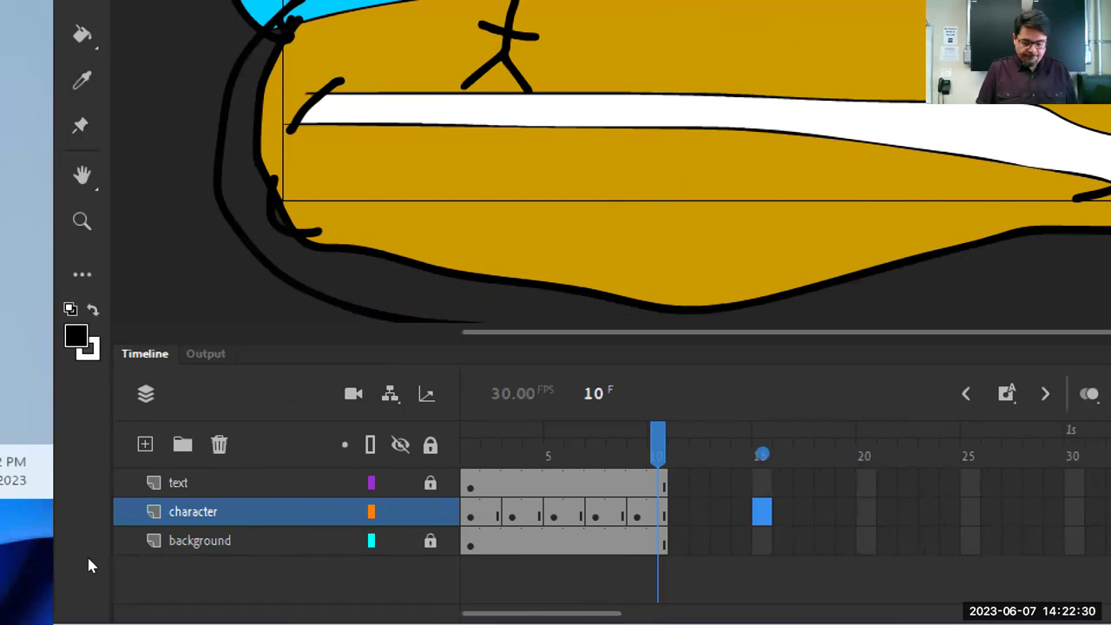
pyautogui.press('Return')
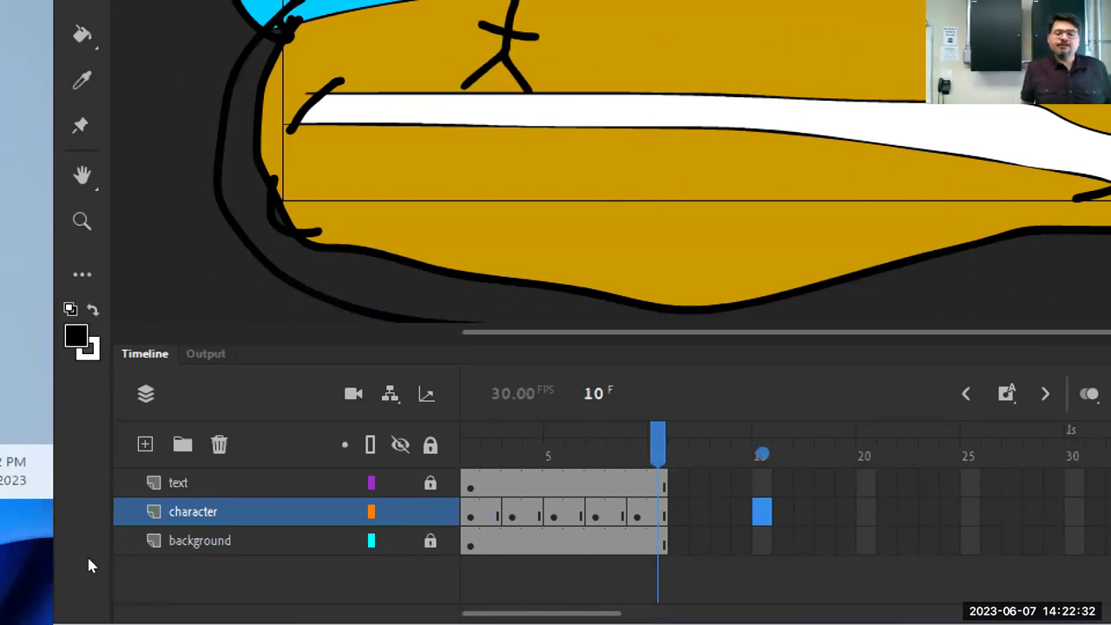
pyautogui.click(399, 483)
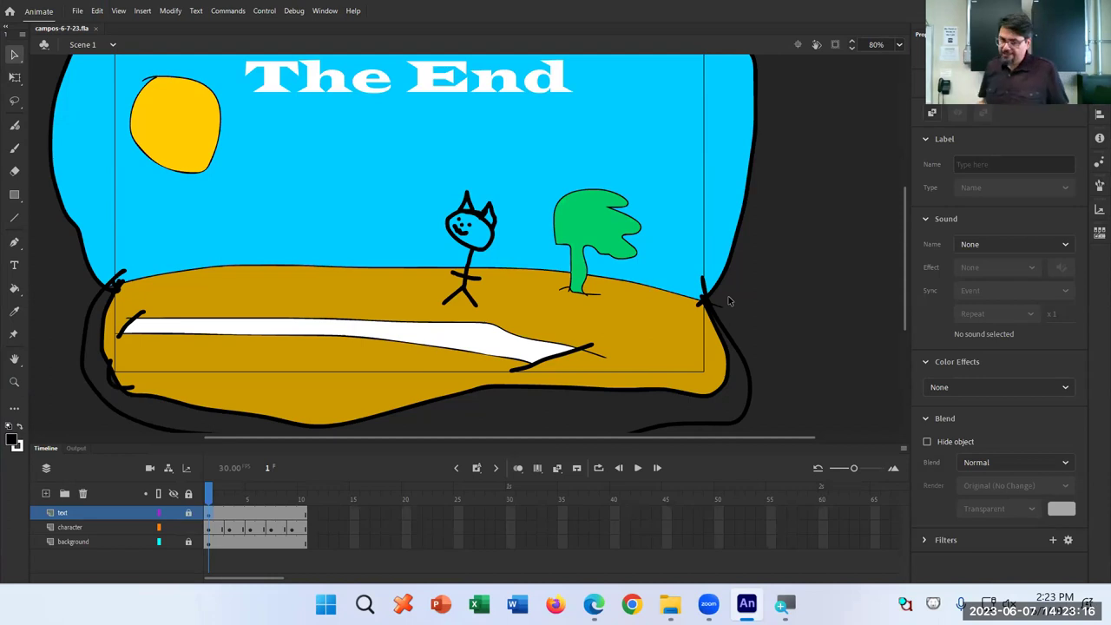
pyautogui.click(781, 292)
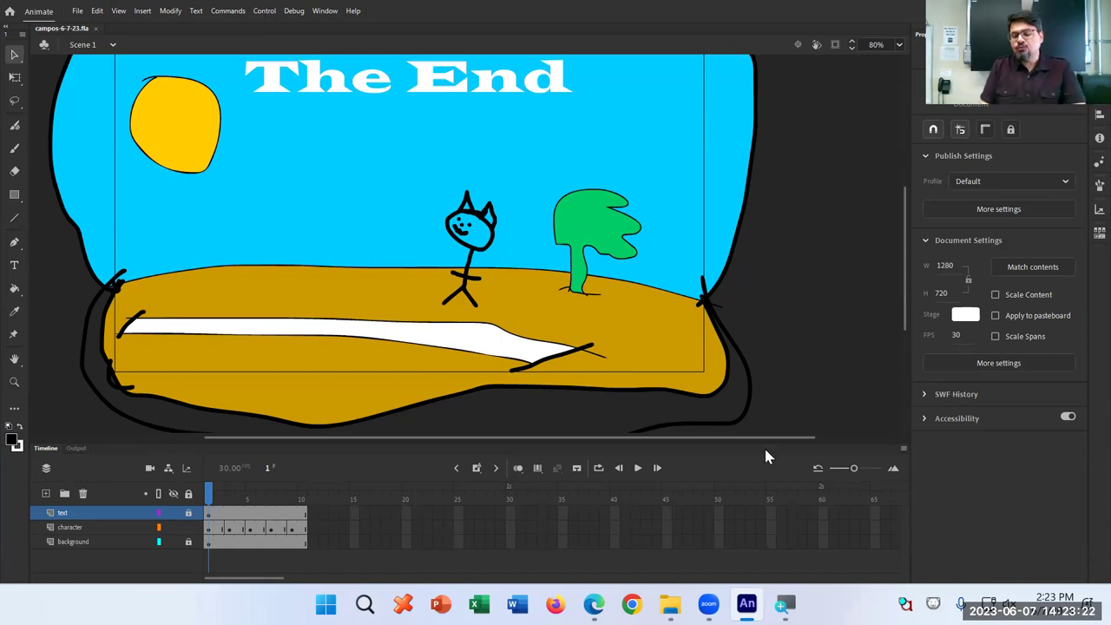
# Switch to Microsoft Edge and bring up the Week 1 Icebreaker Discussion page
pyautogui.moveTo(594, 605)
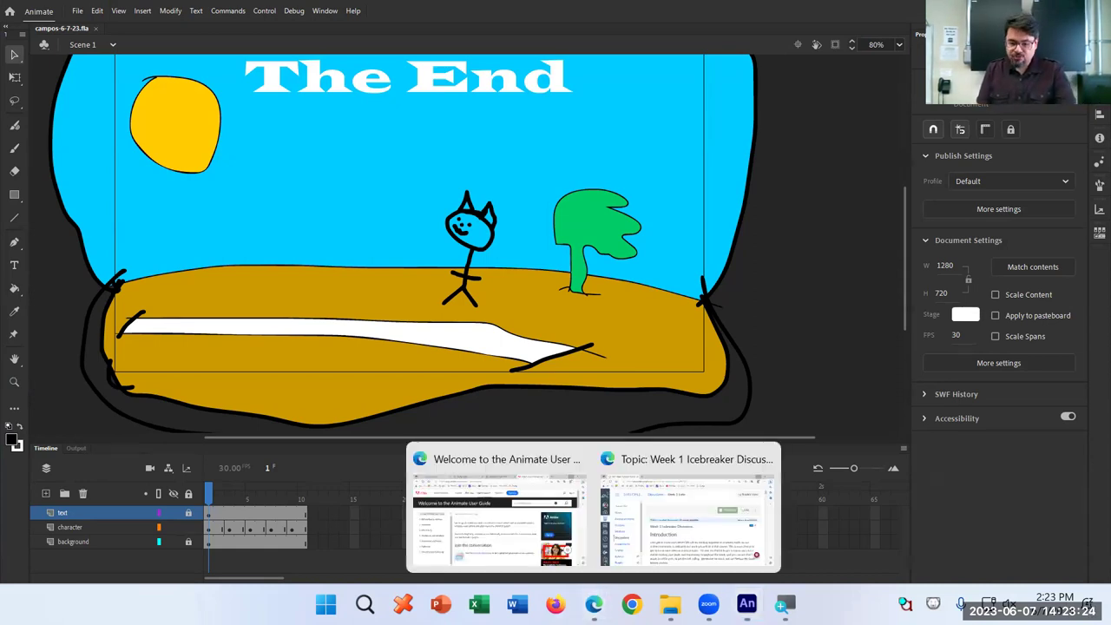
pyautogui.click(653, 512)
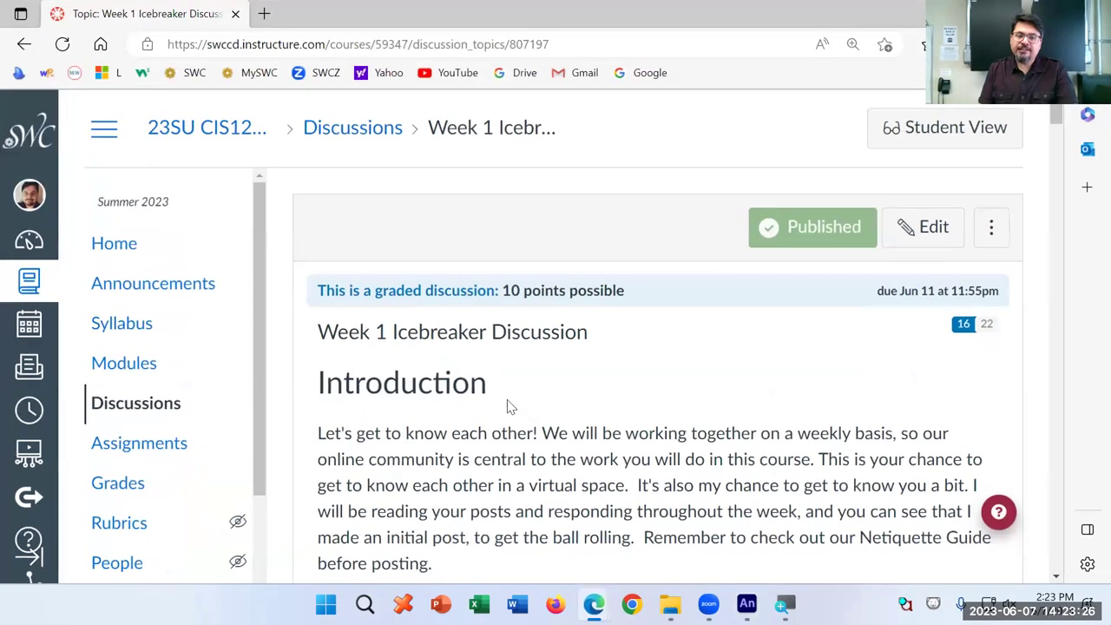
pyautogui.moveTo(392, 331); pyautogui.dragTo(541, 366)
pyautogui.click(580, 395)
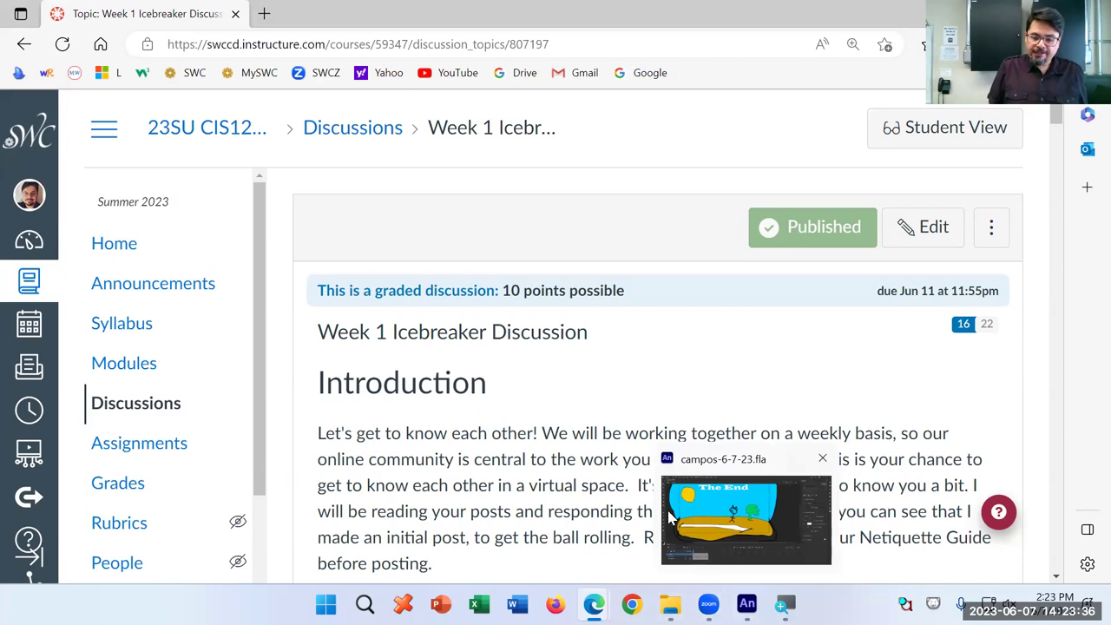
# Bring up the Edge window with the Adobe Animate User Guide and copy the page's web address
pyautogui.moveTo(594, 605)
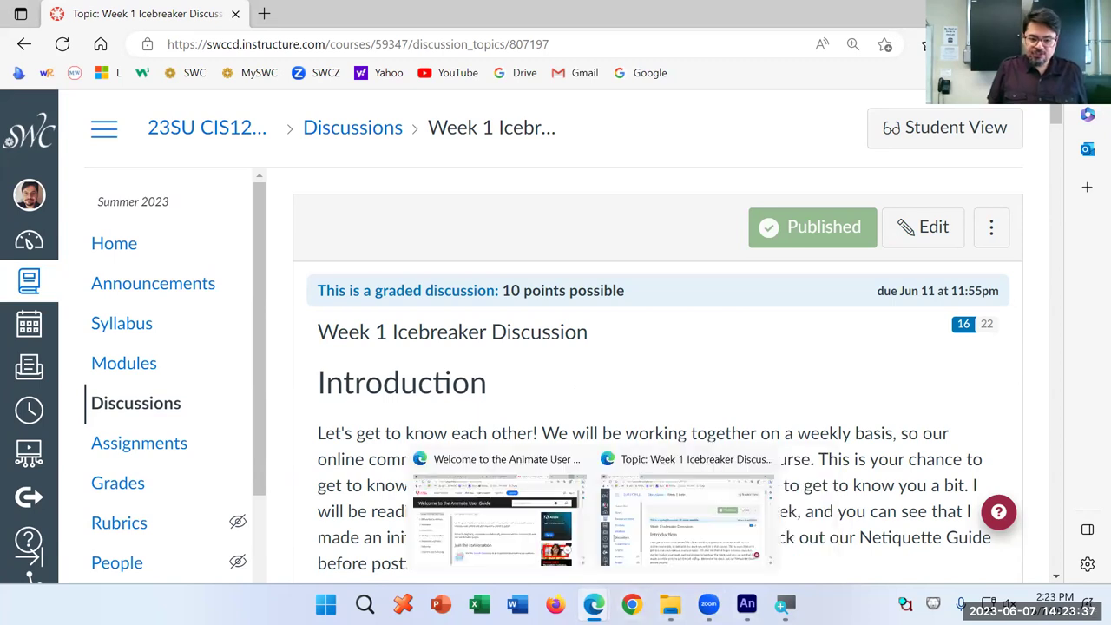
pyautogui.click(531, 541)
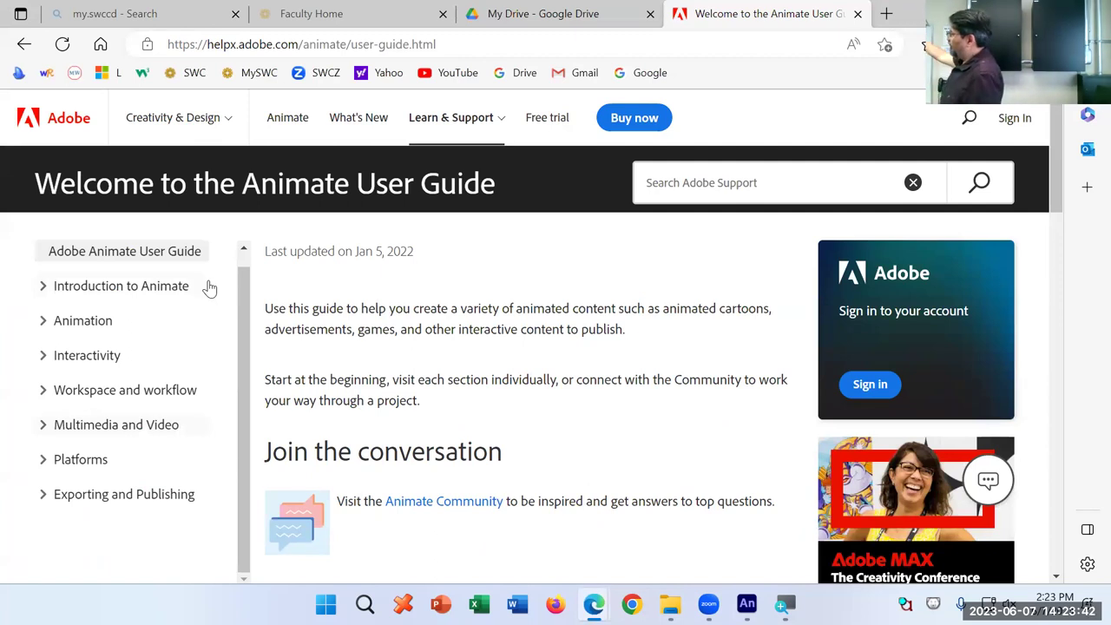
pyautogui.click(310, 49)
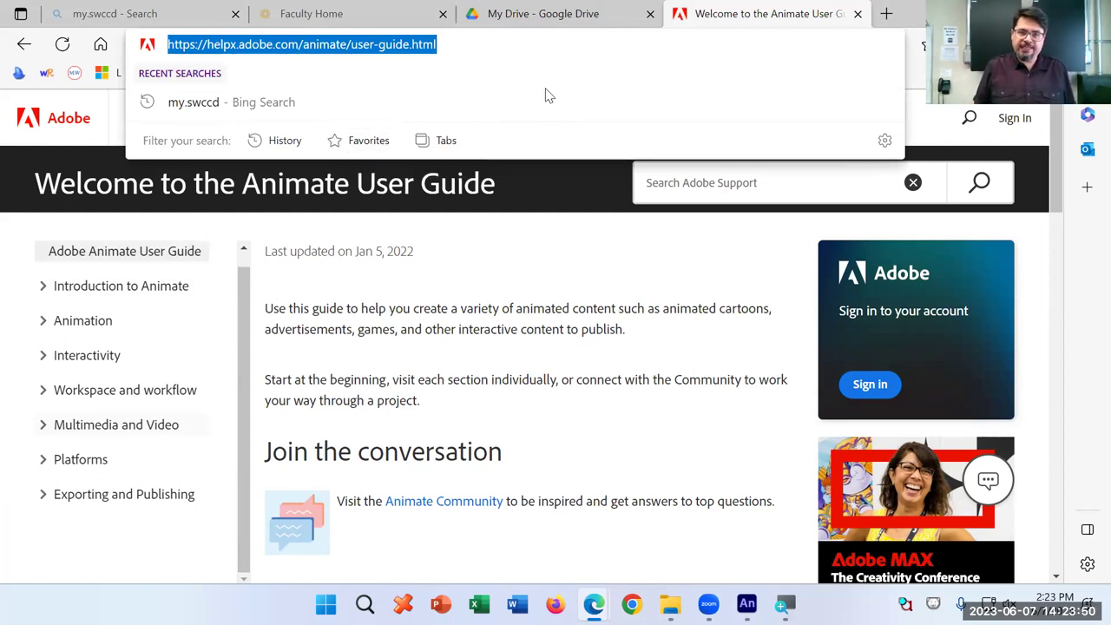
# Expand the guide's Introduction to Animate section to look over its topics, and collapse it again
pyautogui.moveTo(594, 599)
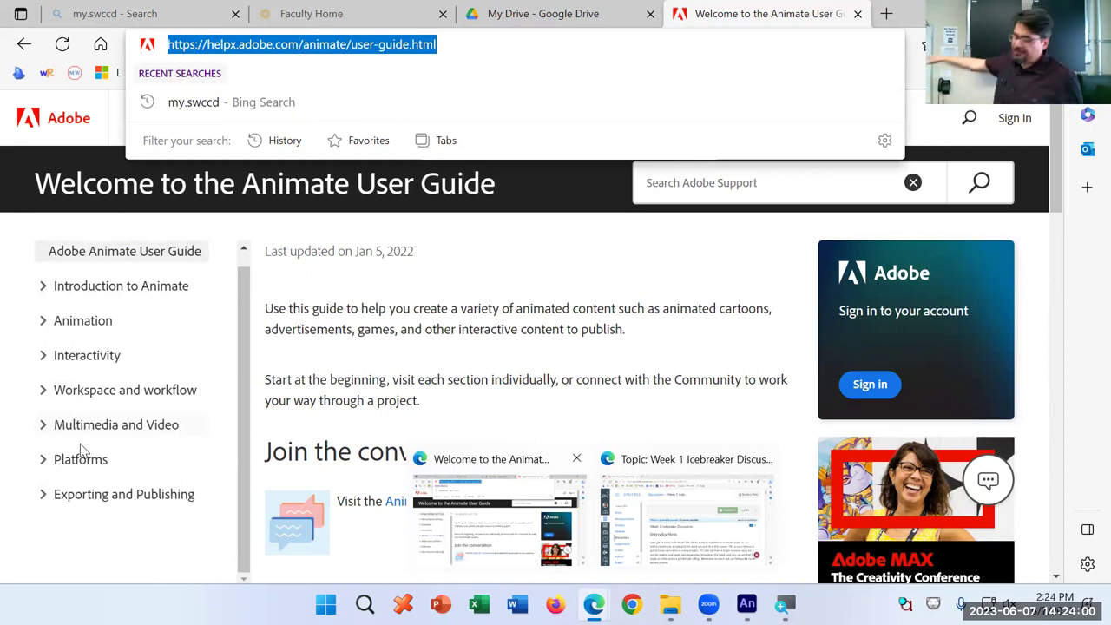
pyautogui.click(44, 288)
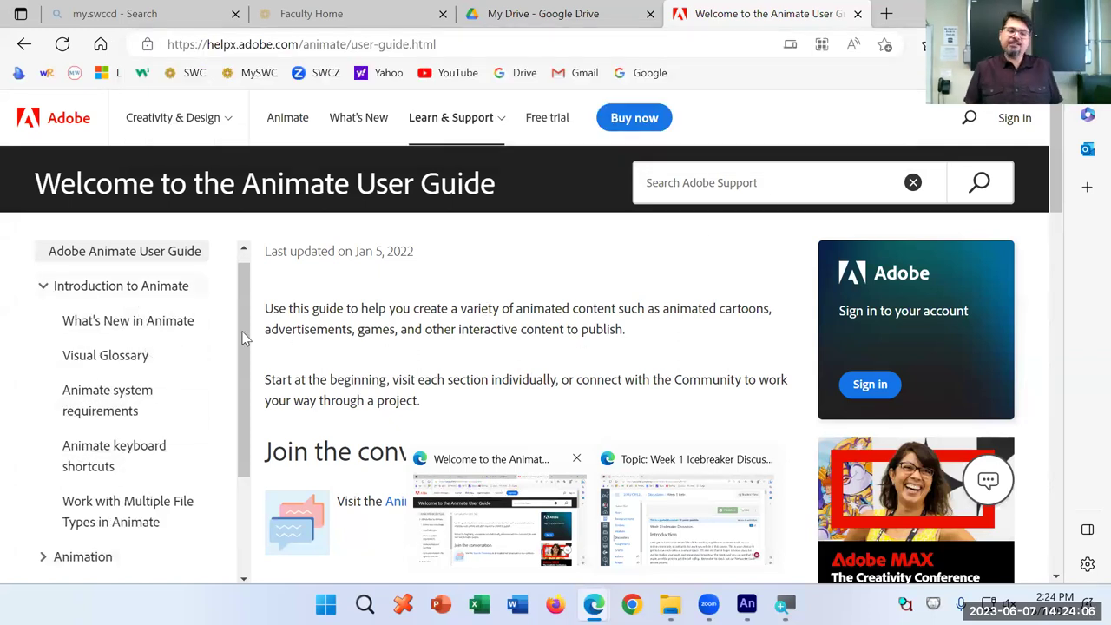
pyautogui.click(43, 287)
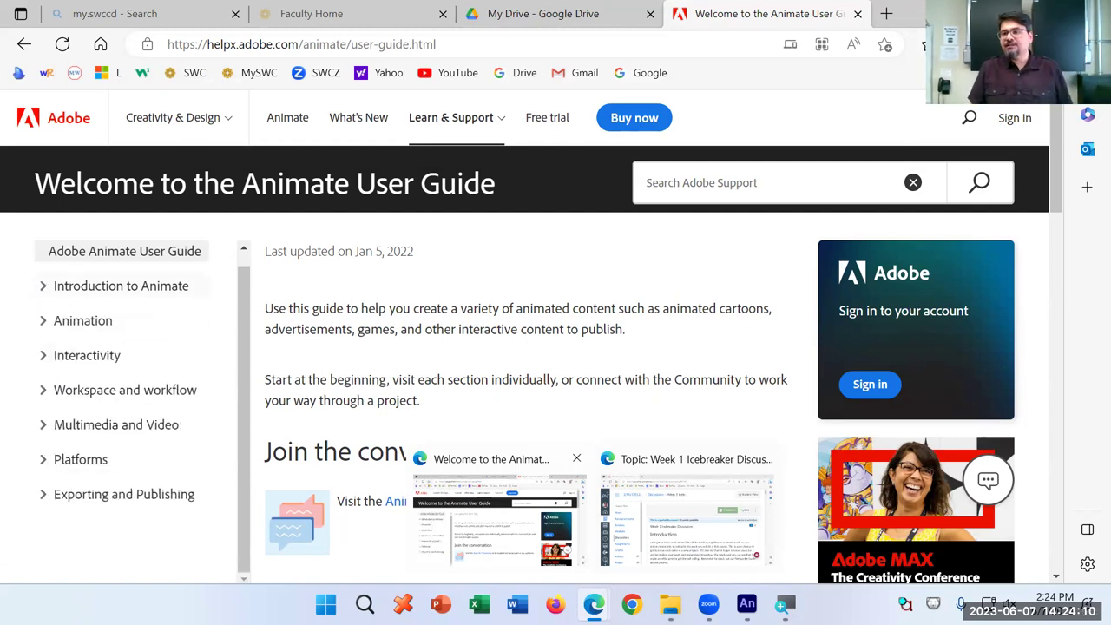
# Return to the Canvas course window and open the Week 1 Resources page from the course modules
pyautogui.hotkey('alt', 'Tab')
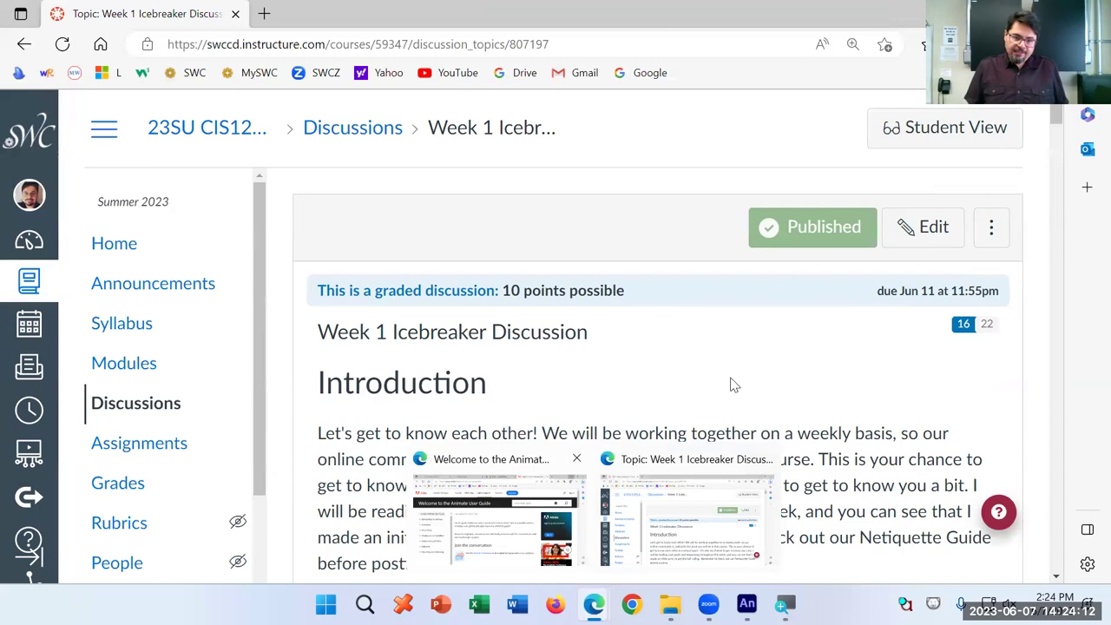
pyautogui.click(142, 371)
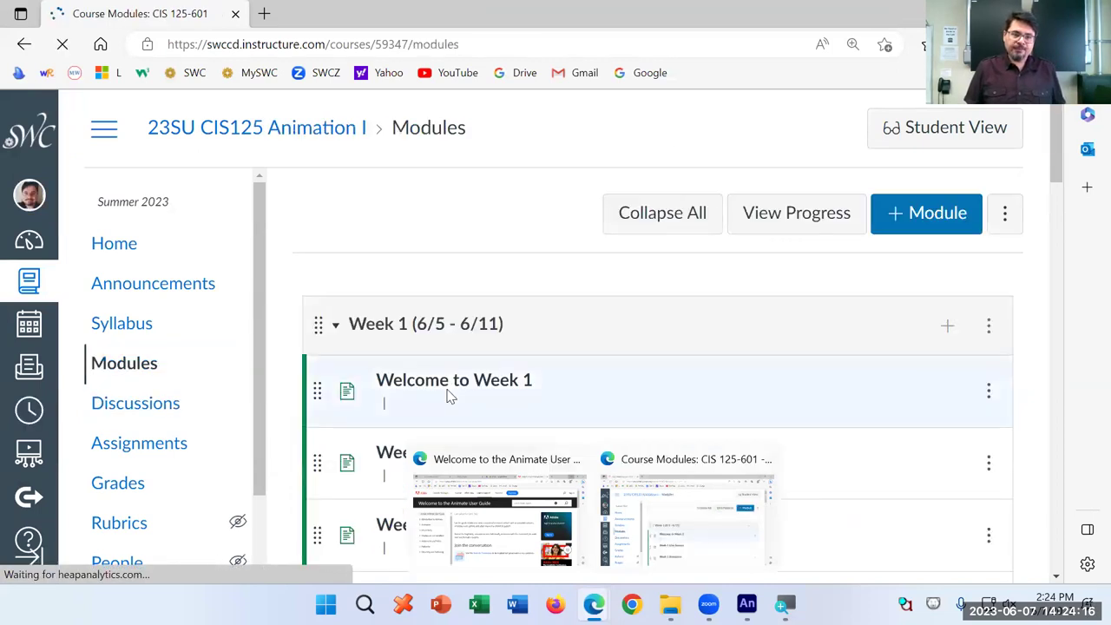
pyautogui.scroll(-3, 446, 255)
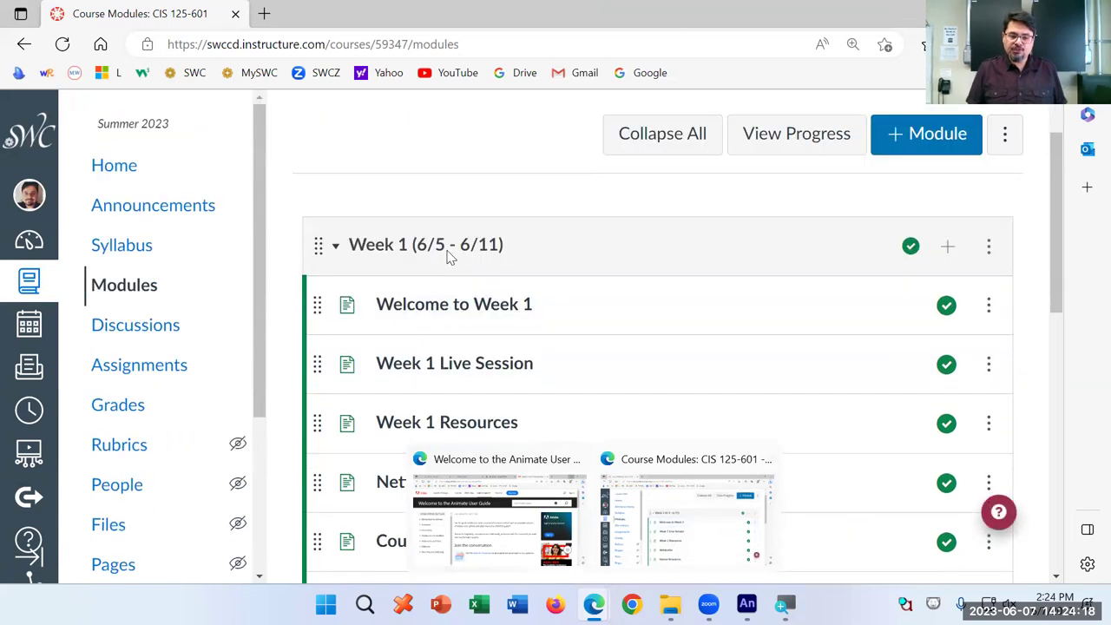
pyautogui.click(491, 287)
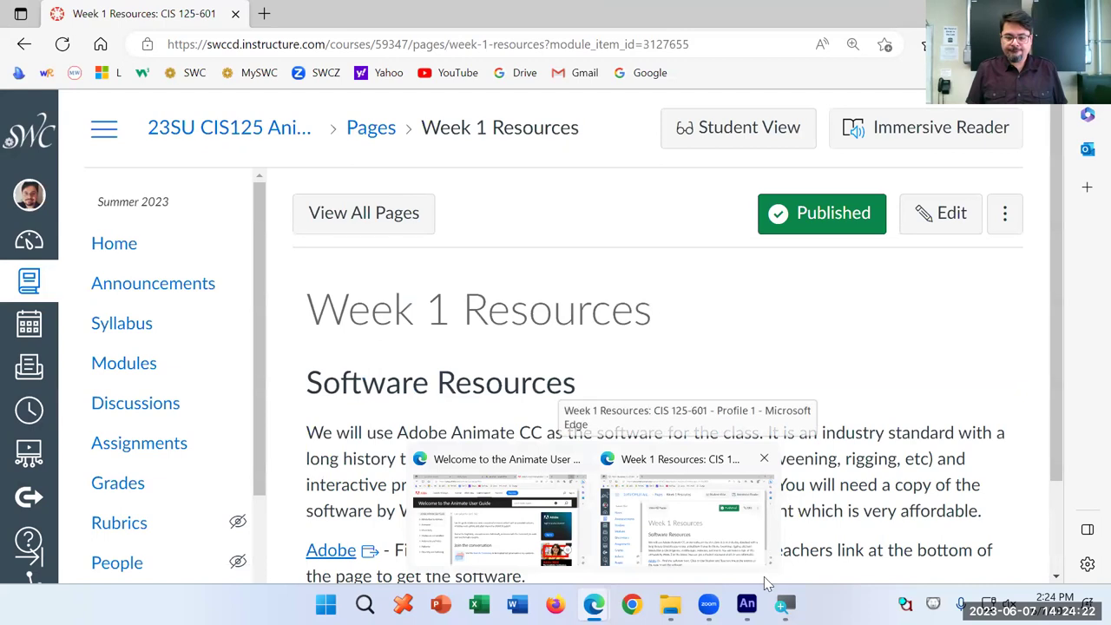
pyautogui.scroll(-1, 613, 429)
pyautogui.scroll(1, 618, 432)
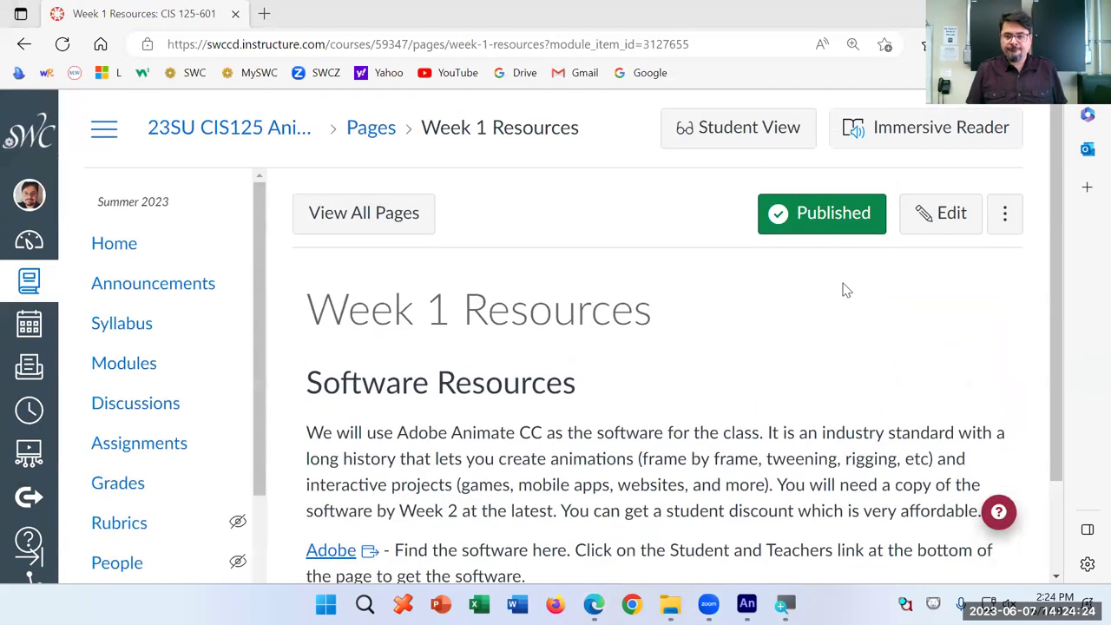
# Edit the Week 1 Resources page, adding "Read this:" and the link "Welcome to the Animate User Guide (adobe.com)" below the Adobe paragraph
pyautogui.click(924, 224)
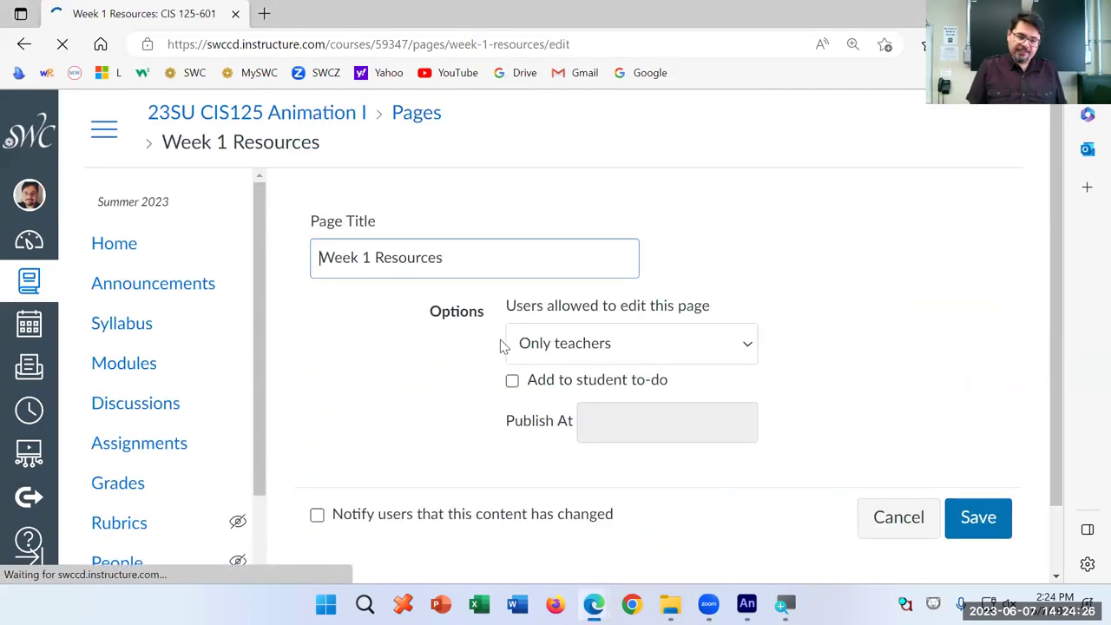
pyautogui.scroll(-5, 545, 372)
pyautogui.click(538, 332)
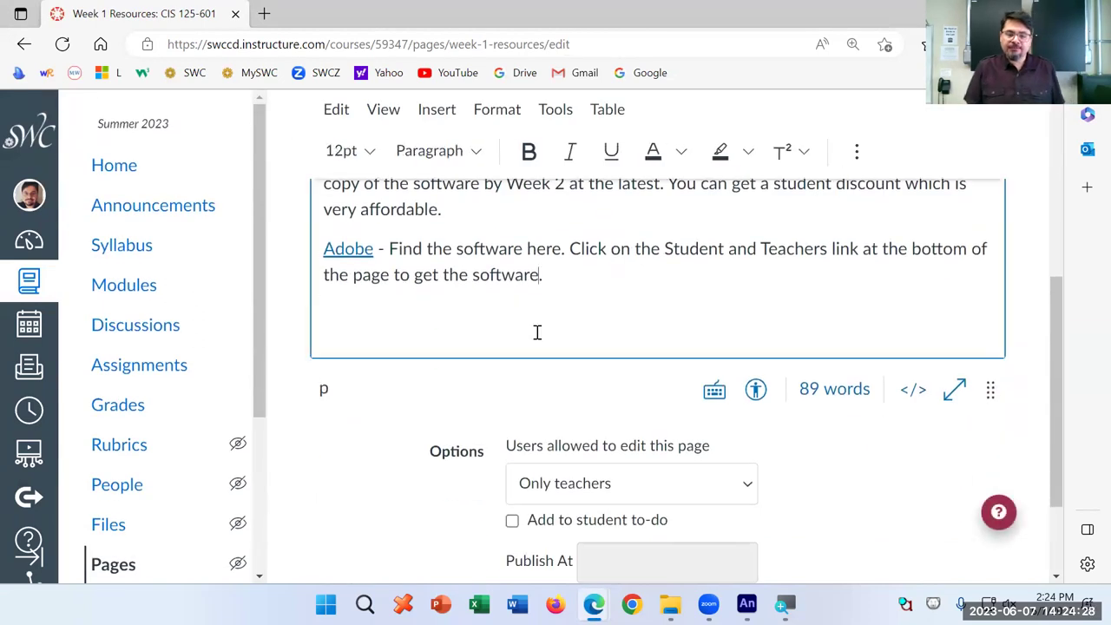
pyautogui.press('Return')
pyautogui.write('Read this:')
pyautogui.press('Return')
pyautogui.write('Welcome to the Animate User Guide (adobe.com)')
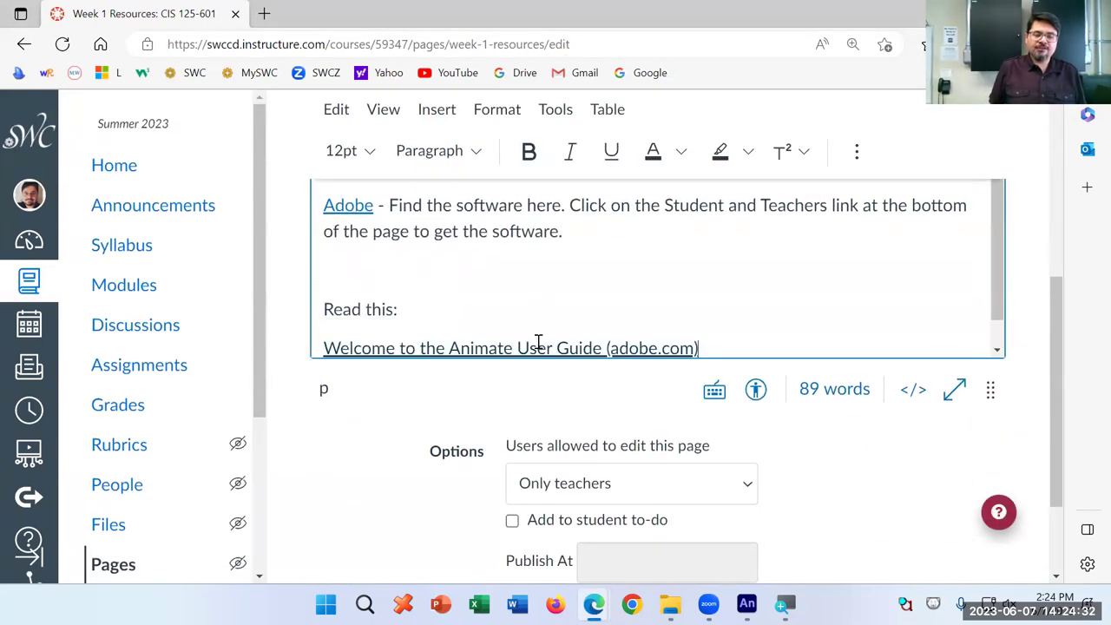